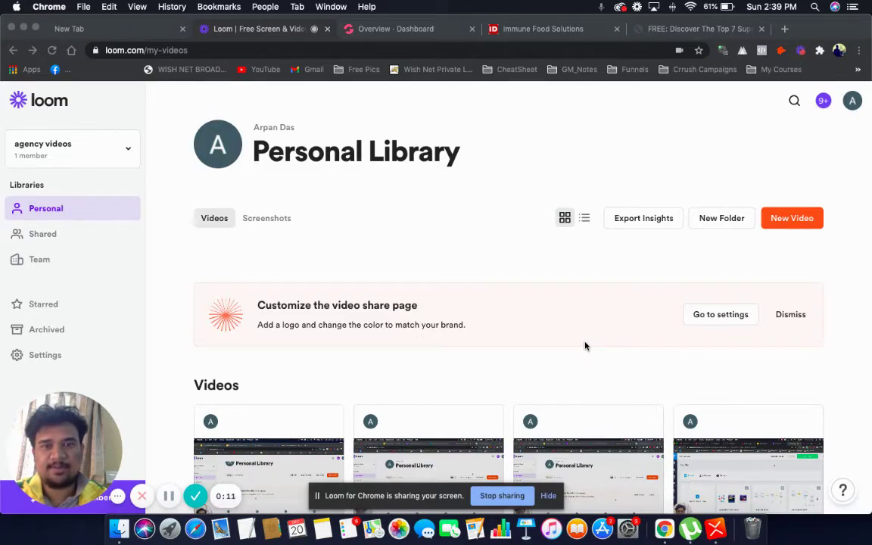
Switch to the GROOVOLOGY mind map, review the Module 6 sales funnel branch, and return to the browser.
key("super+Tab")
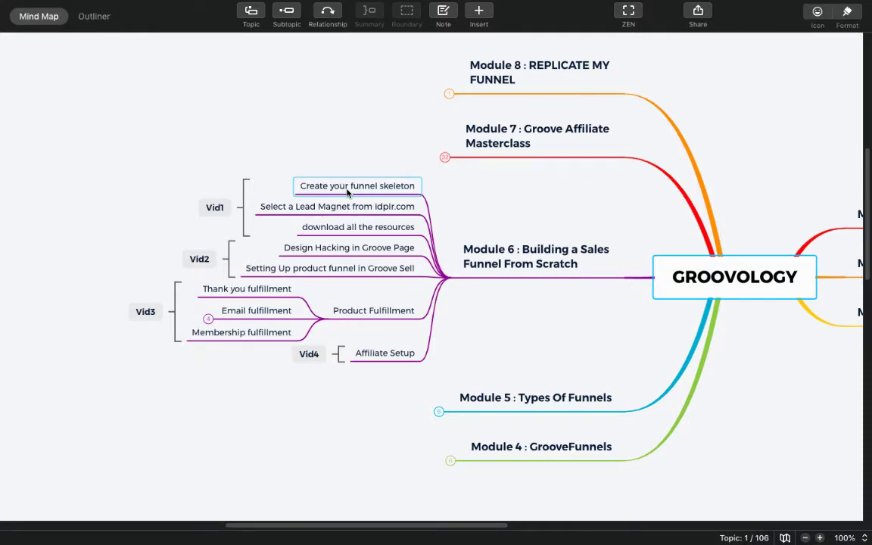
key("super+Tab")
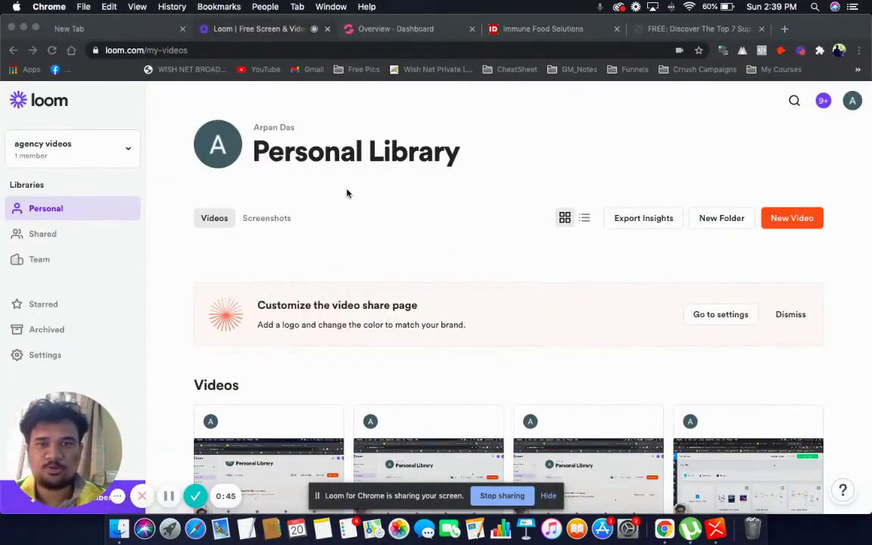
Go to the GrooveFunnels dashboard and open the GroovePages app.
left_click(386, 31)
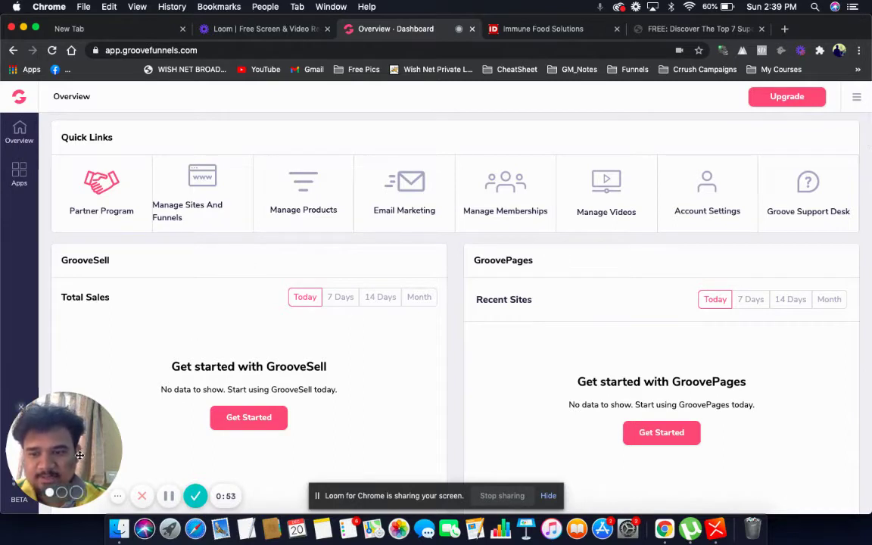
left_click_drag(109, 450, 800, 462)
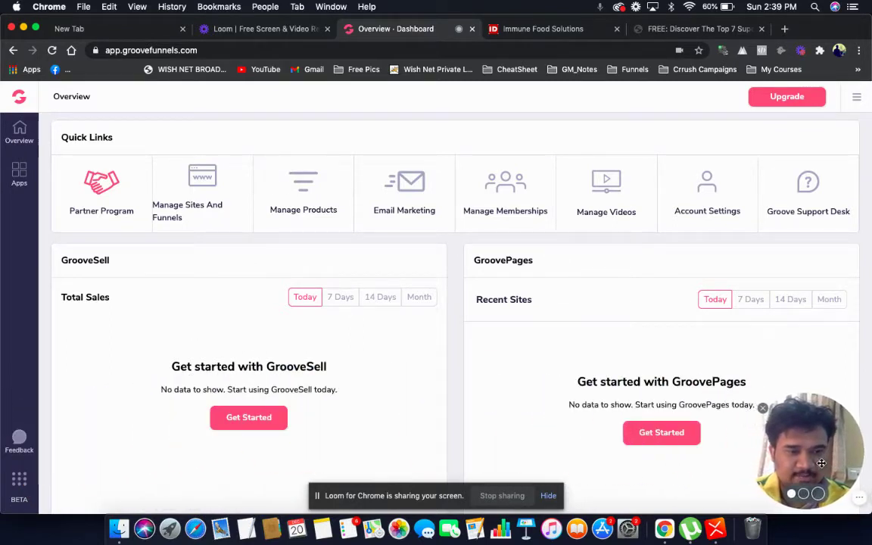
left_click(23, 483)
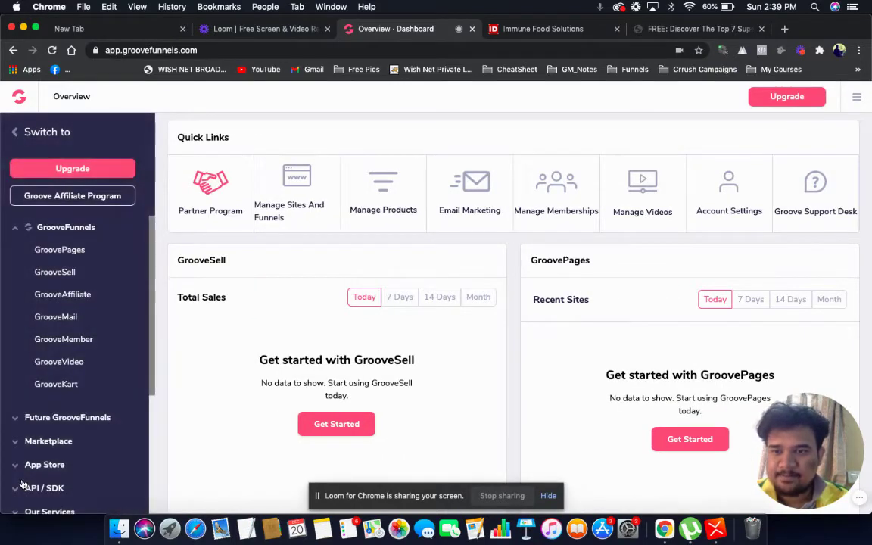
left_click(68, 253)
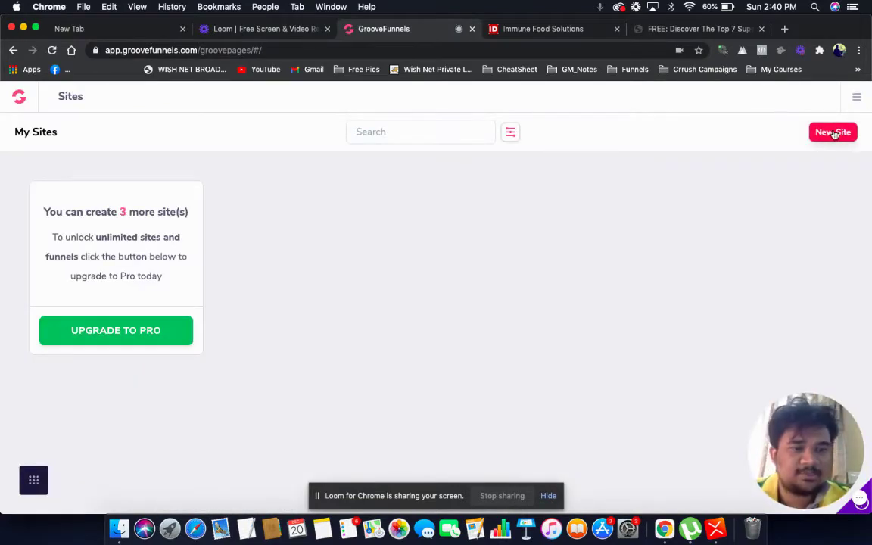
Create a new site from the blank single-page template, named "Immune Food Solutions".
left_click(832, 132)
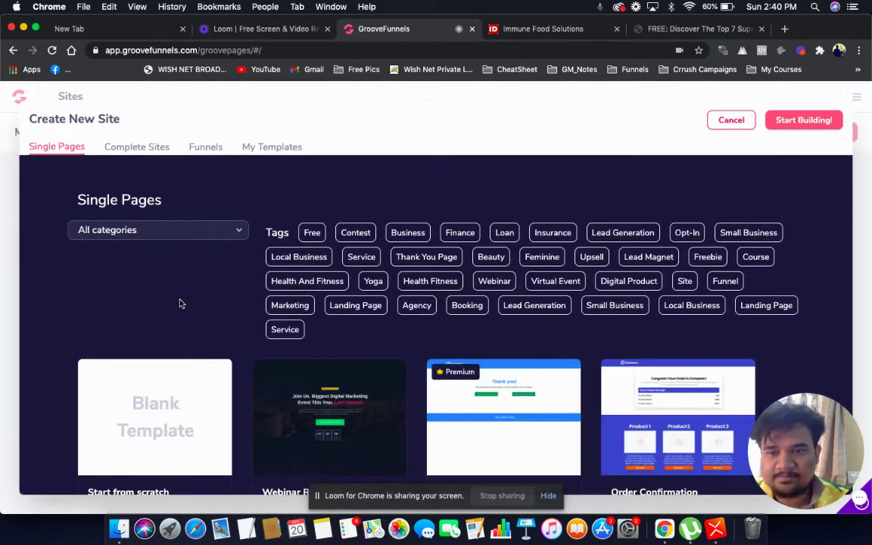
left_click(134, 424)
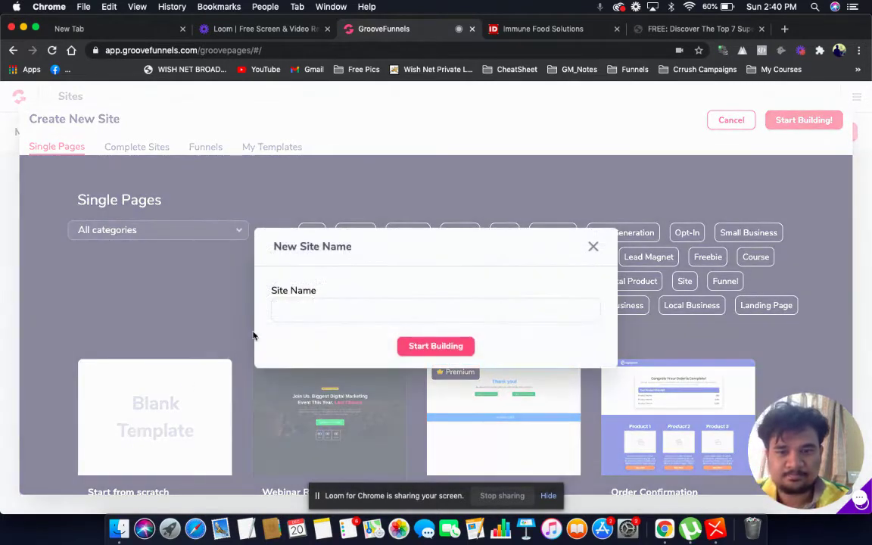
left_click(299, 312)
type("Immune Food Solutions")
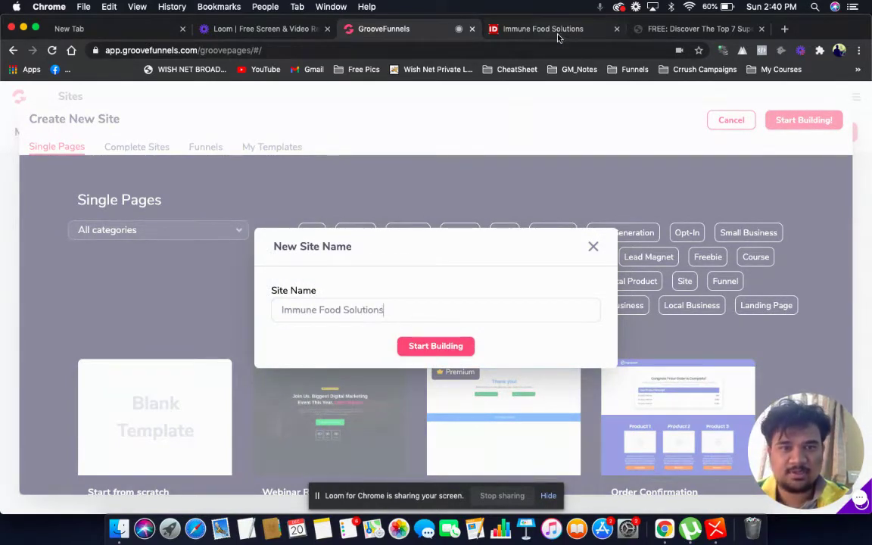
left_click(501, 31)
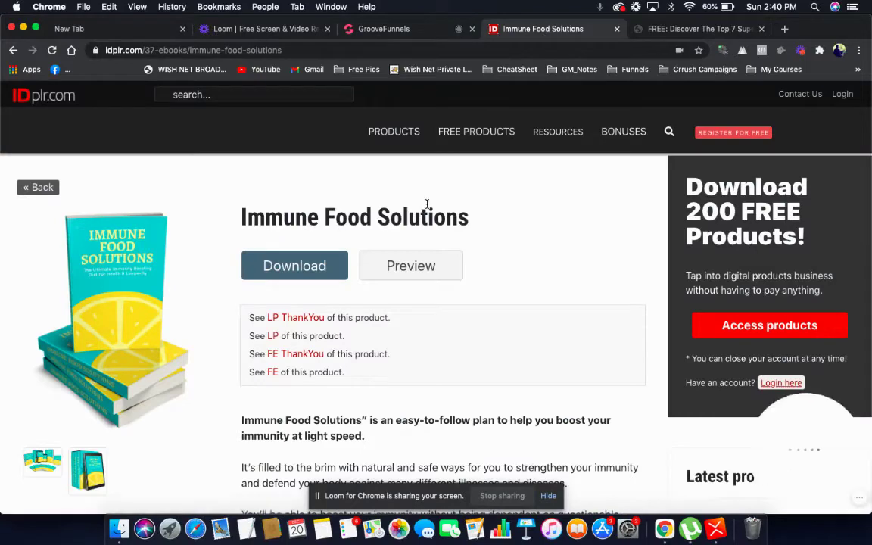
left_click(370, 29)
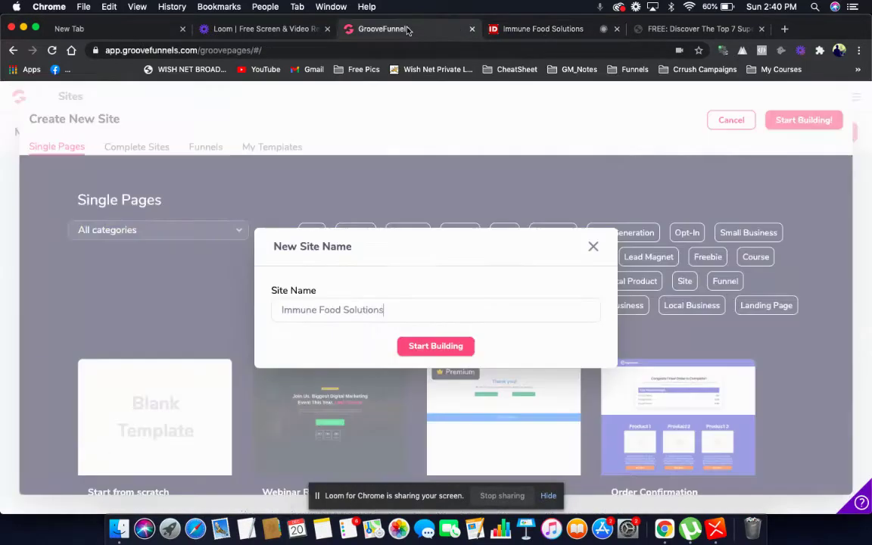
left_click(432, 348)
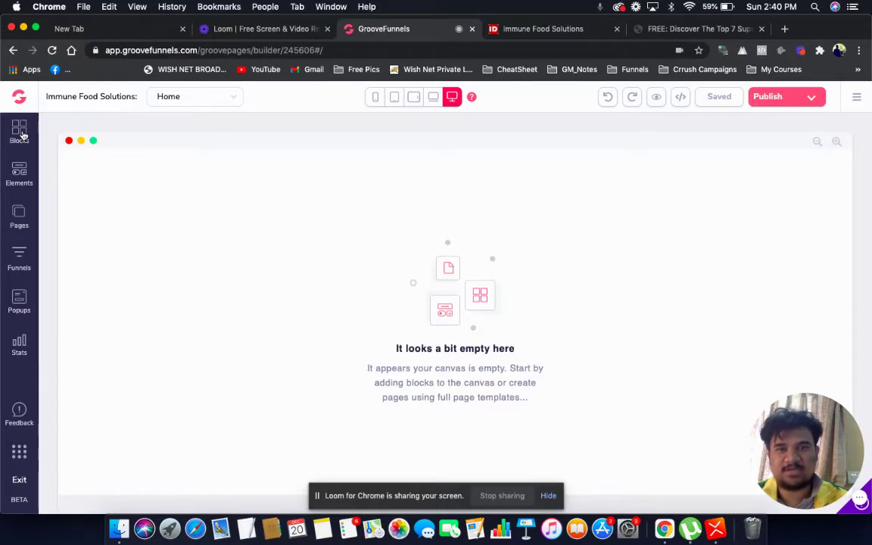
Look through the builder's available elements, pages, funnels, popups and block categories.
left_click(19, 179)
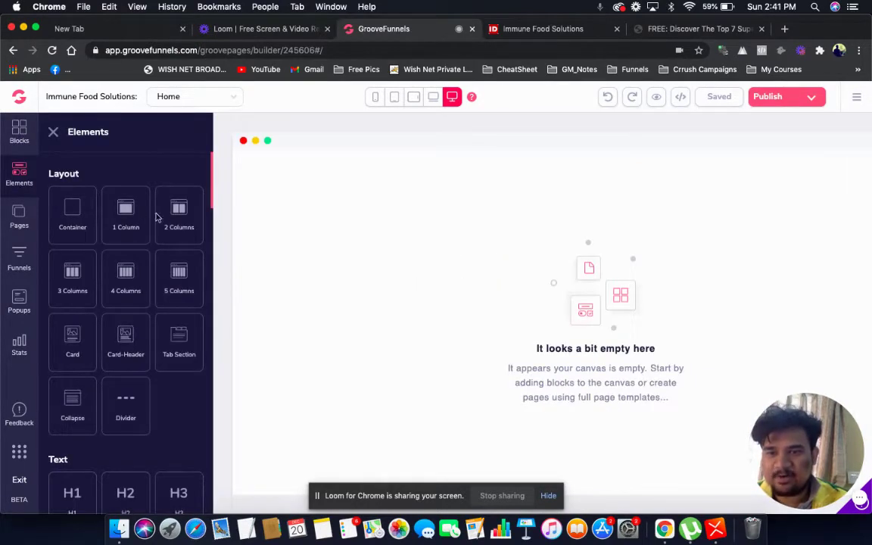
scroll(135, 280, "down", 10)
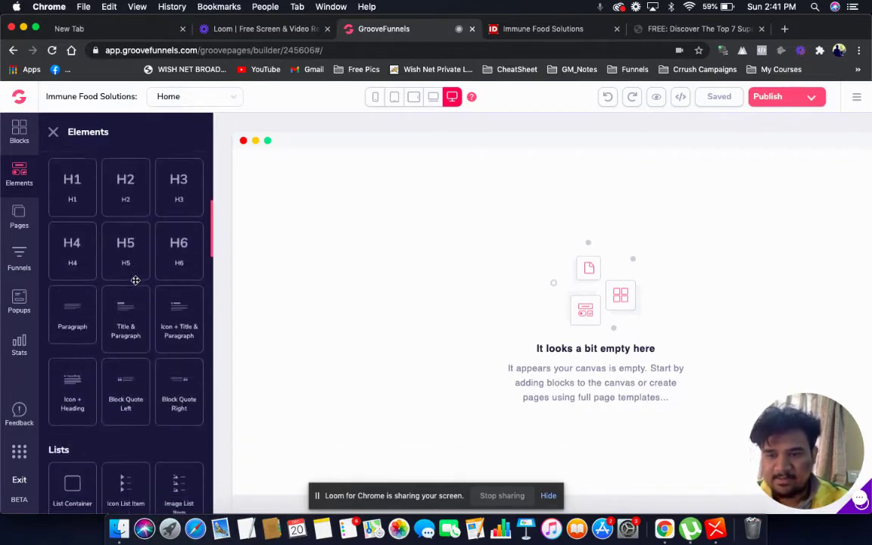
scroll(135, 280, "down", 10)
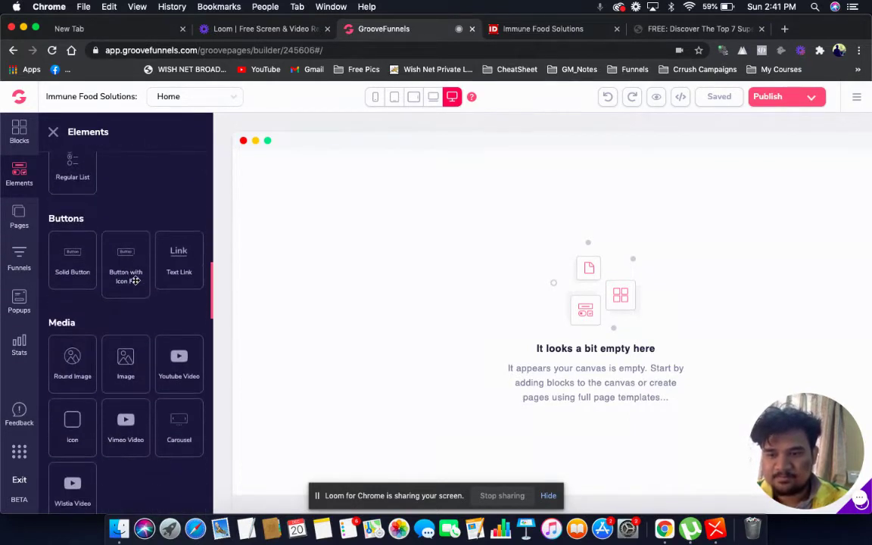
scroll(135, 280, "down", 10)
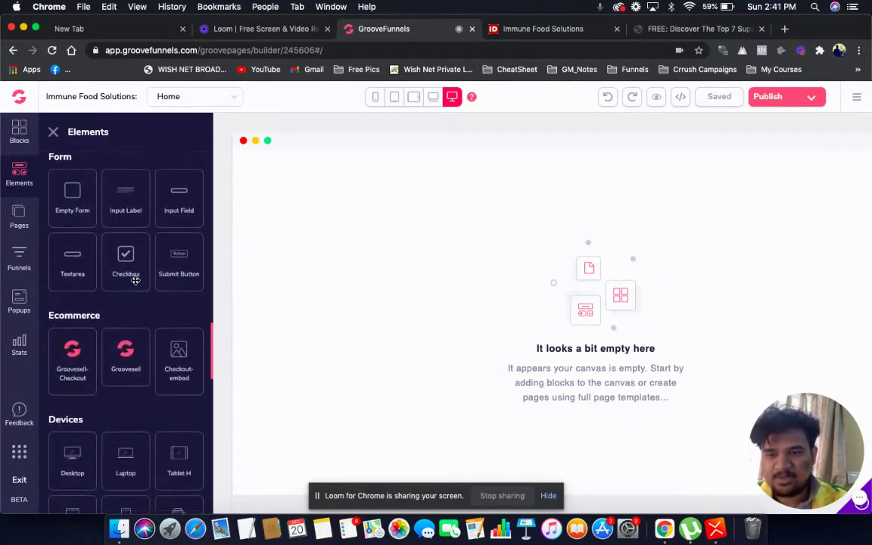
scroll(136, 280, "down", 3)
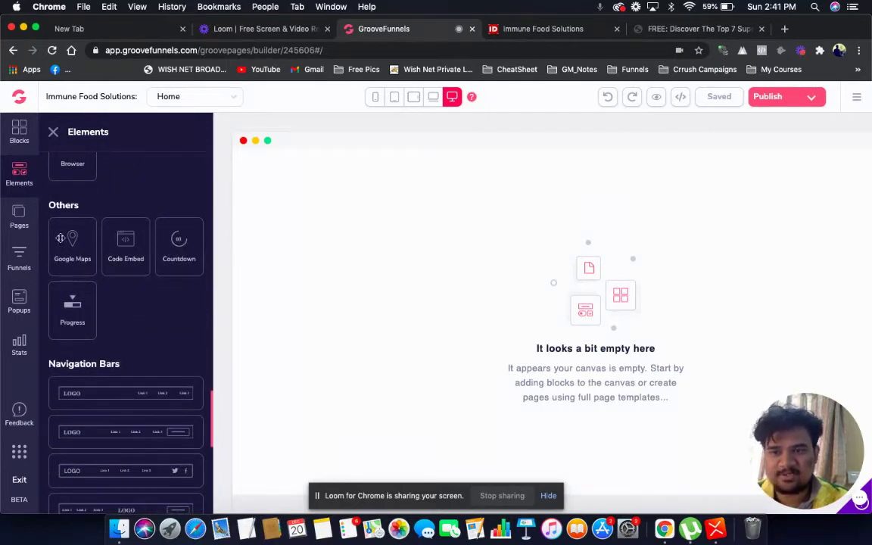
left_click(16, 217)
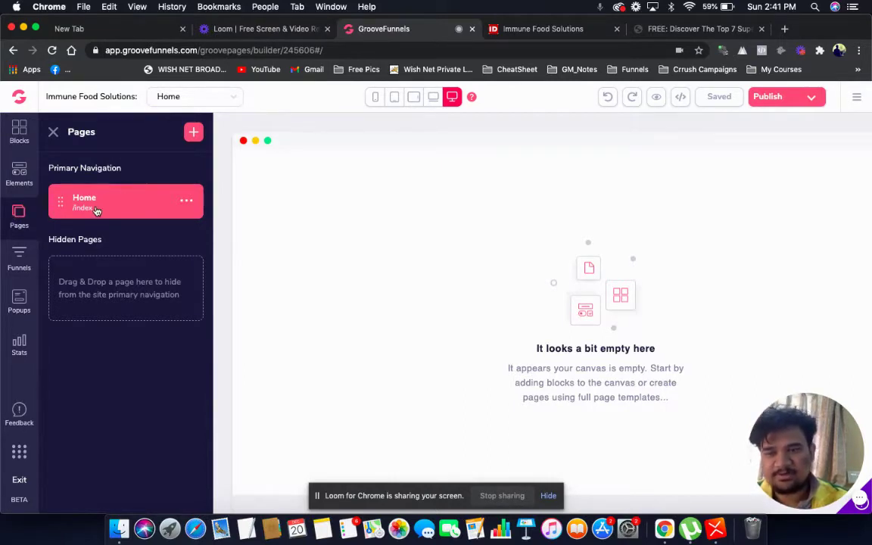
left_click(18, 258)
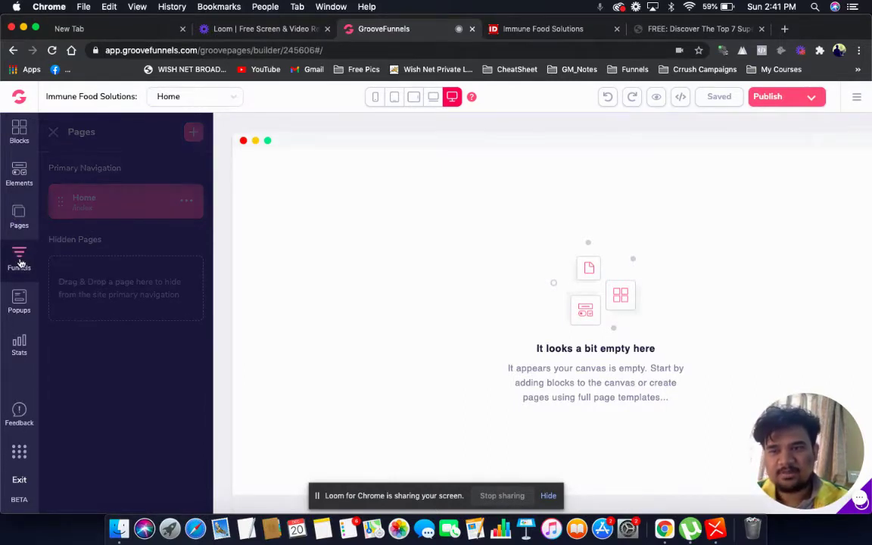
left_click(20, 301)
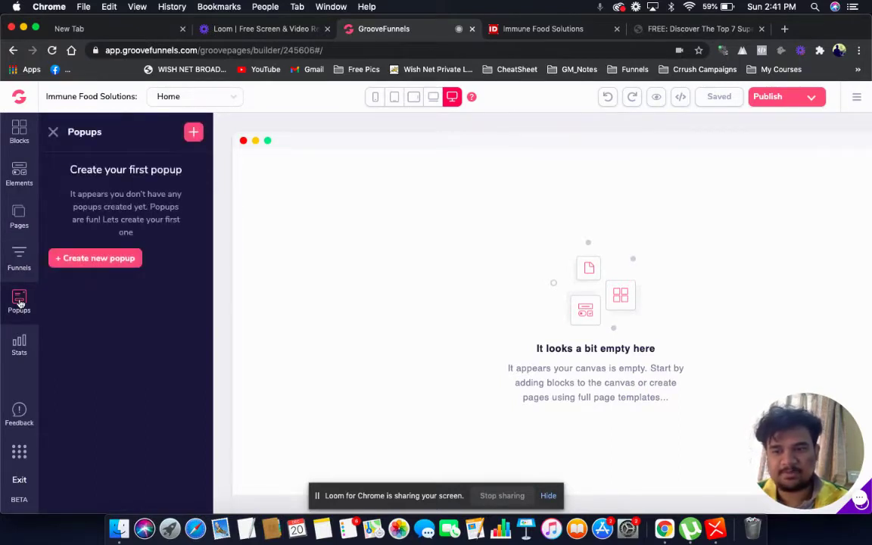
left_click(19, 132)
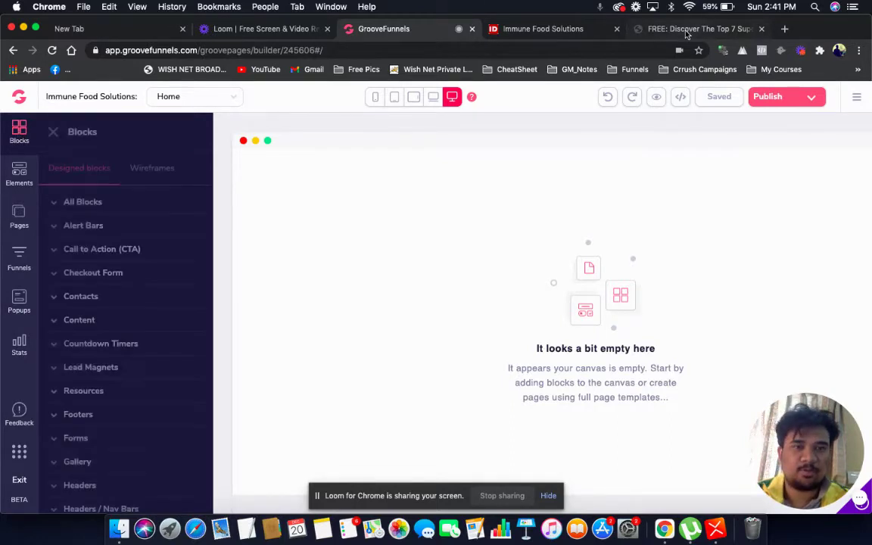
Examine the "Top 7 Superfoods" landing page preview from its headline to the "You'll Discover..." section.
left_click(696, 28)
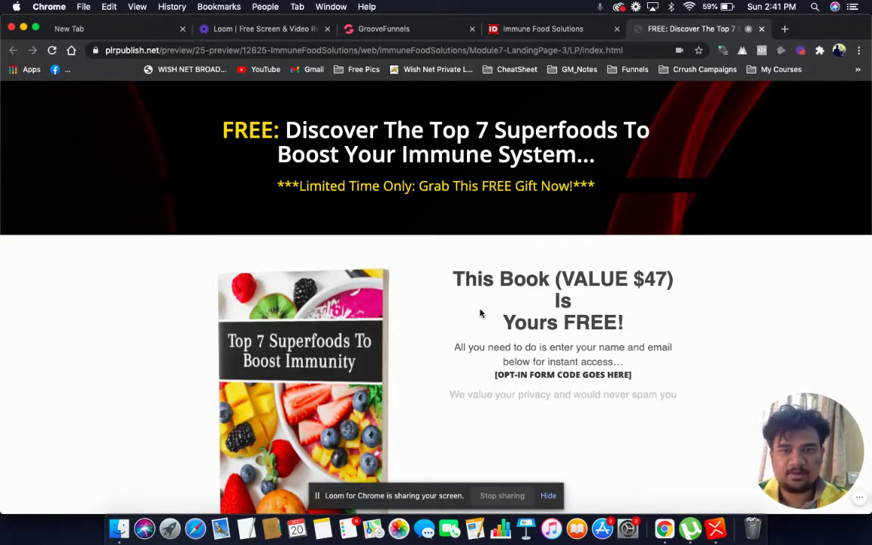
scroll(481, 311, "down", 3)
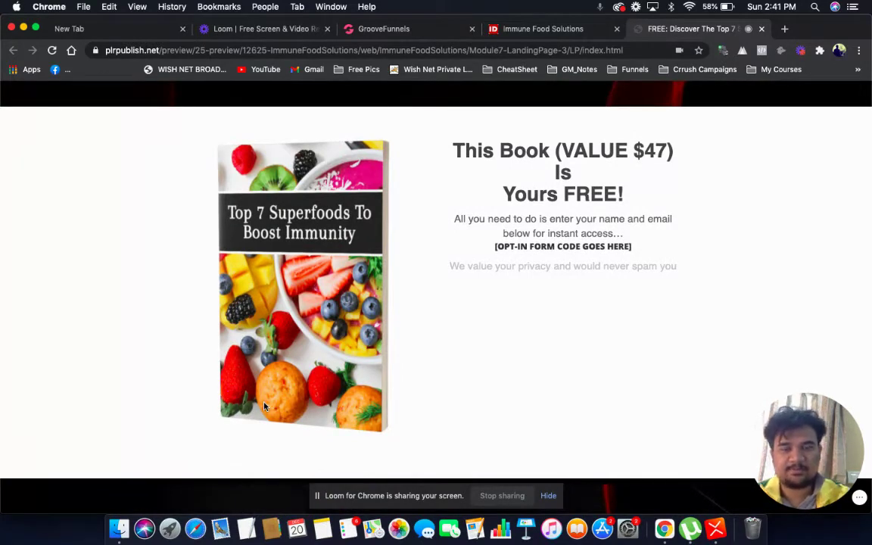
scroll(264, 406, "down", 3)
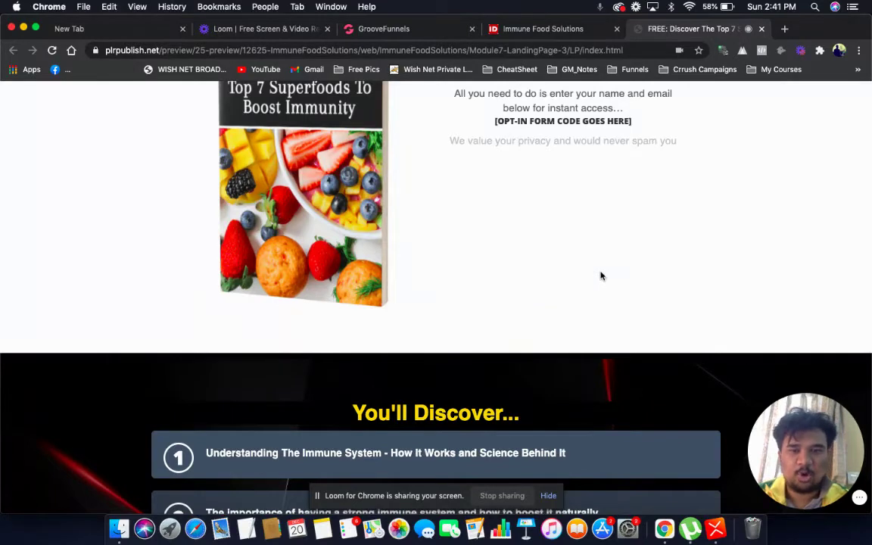
scroll(601, 275, "down", 3)
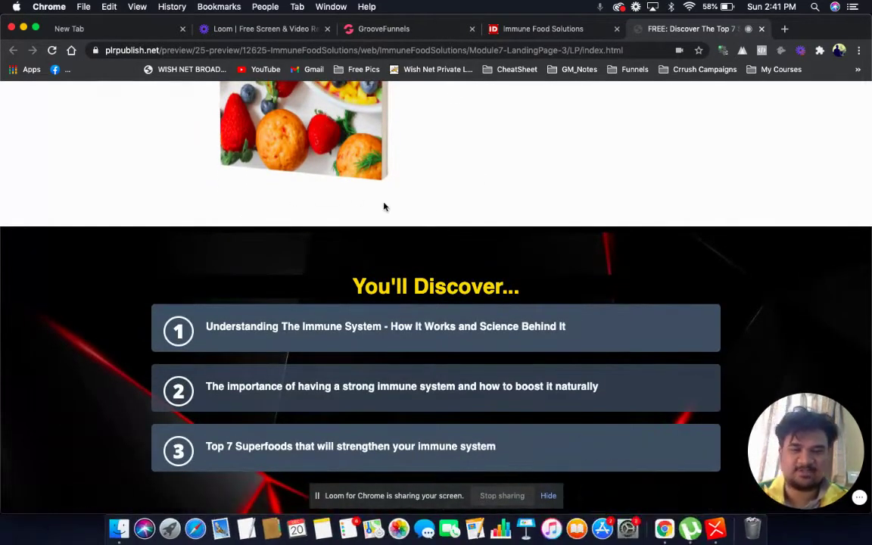
key("super+r")
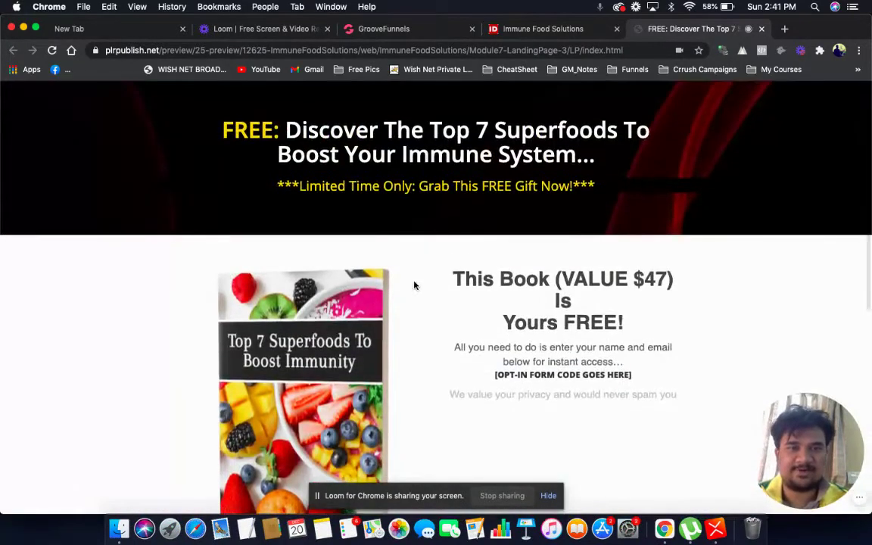
Add the dark blue "Headline Right Here To Attract Visitors" designed block with two buttons to the empty Home page.
left_click(410, 33)
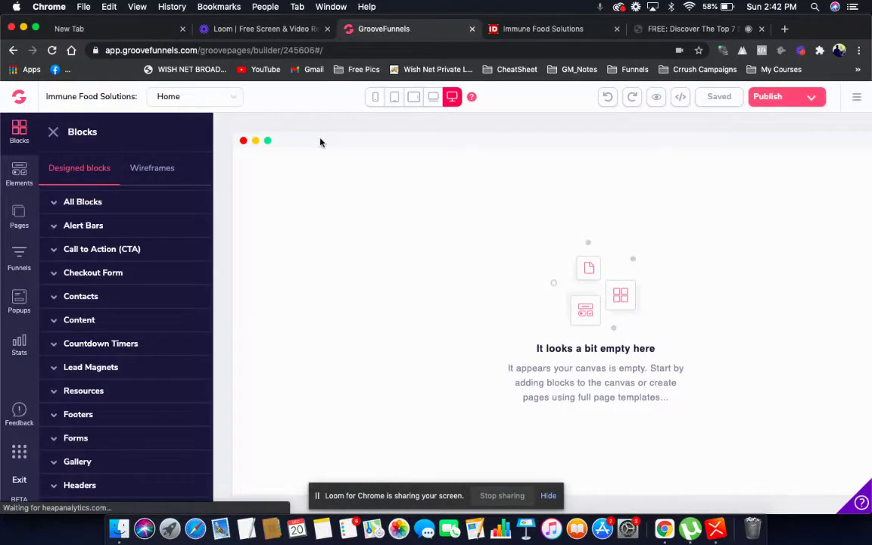
left_click(132, 204)
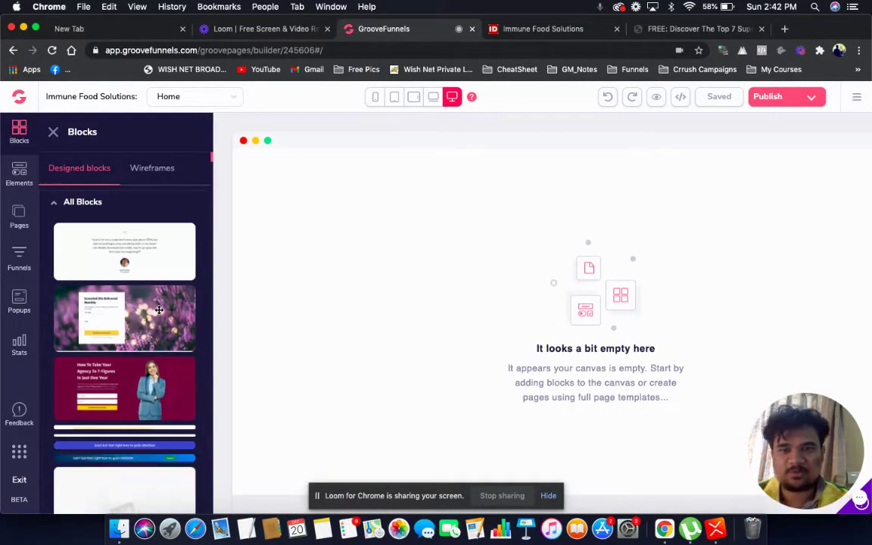
scroll(159, 310, "down", 5)
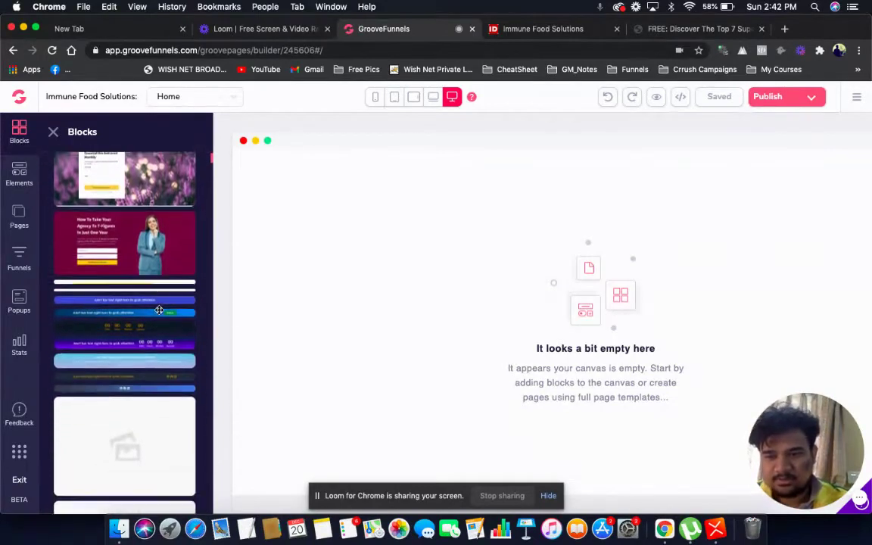
scroll(159, 310, "down", 4)
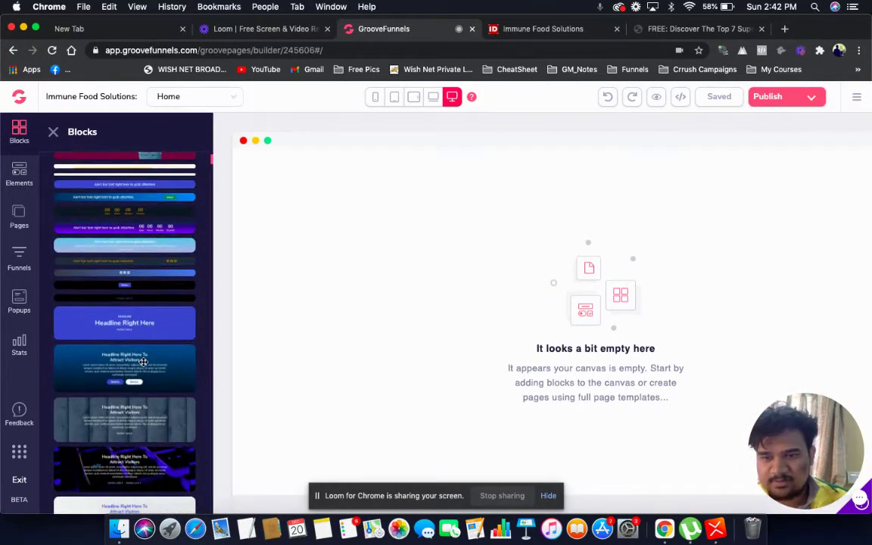
left_click_drag(365, 291, 426, 271)
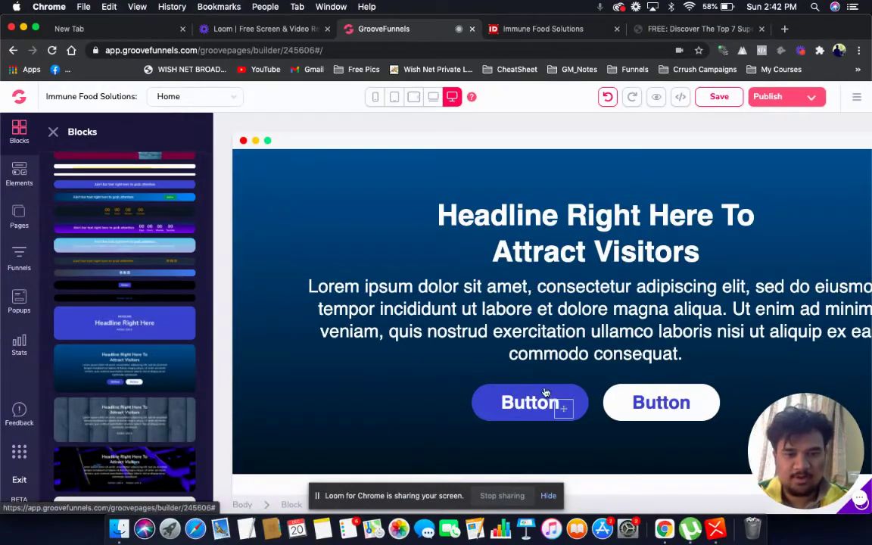
Delete the white button from the headline block and confirm its removal.
left_click(436, 394)
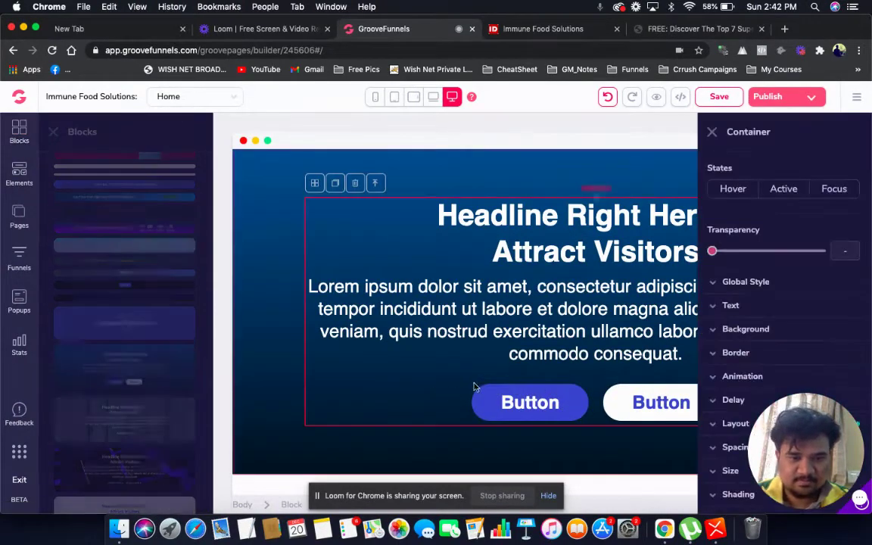
left_click(496, 398)
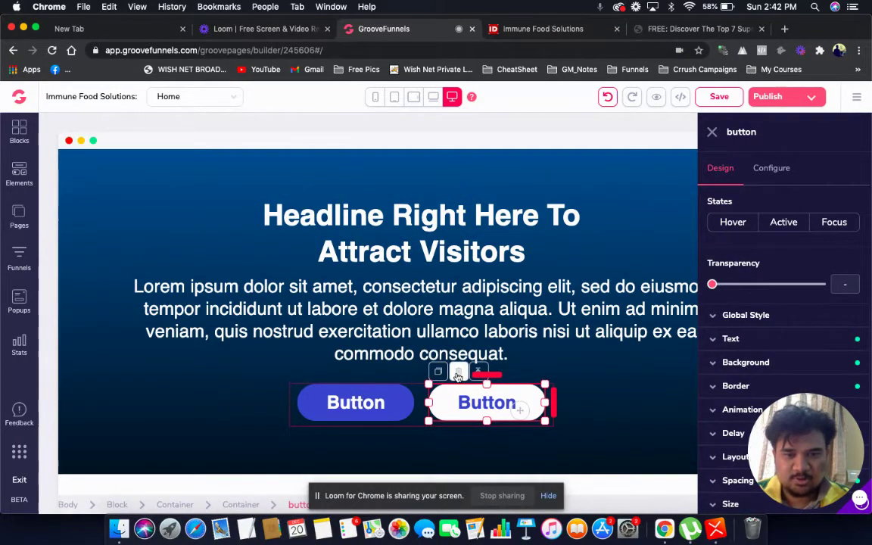
left_click(458, 374)
left_click(466, 317)
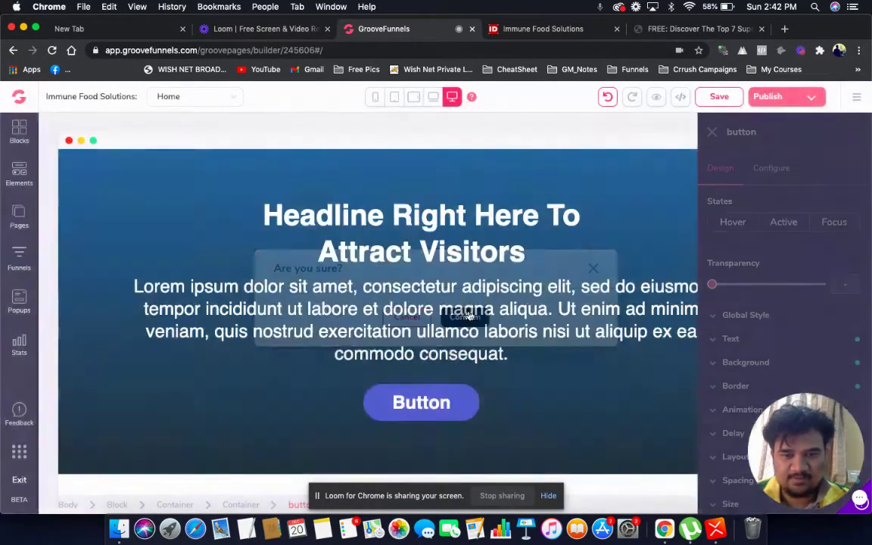
Delete the remaining purple button from the headline block and confirm its removal.
left_click(454, 404)
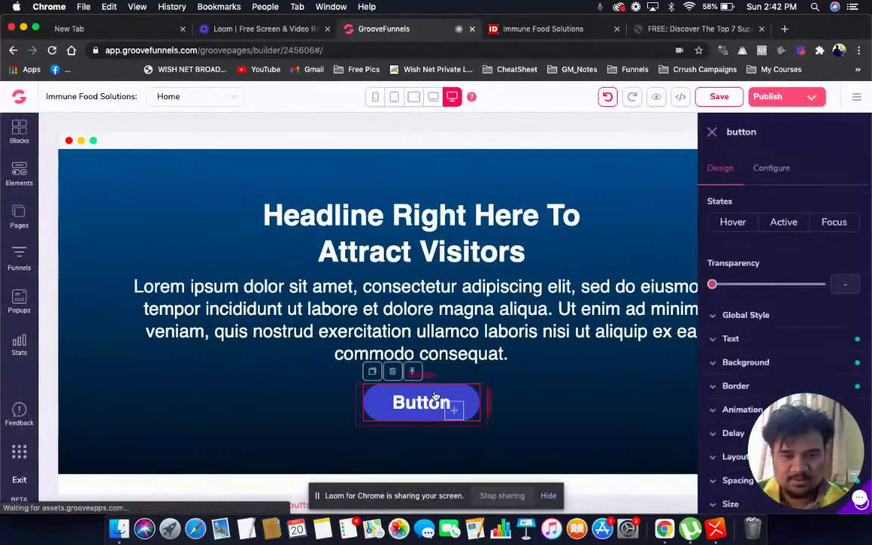
left_click(399, 377)
left_click(465, 316)
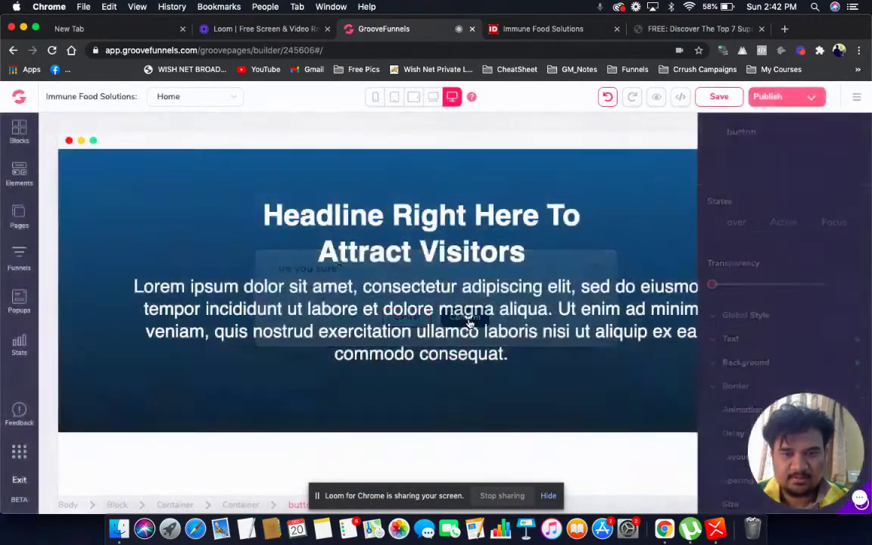
Replace the placeholder headline with the one copied from the Top 7 Superfoods preview page, "FREE: Discover The Top 7 Superfoods ToBoost Your Immune System...".
left_click(499, 257)
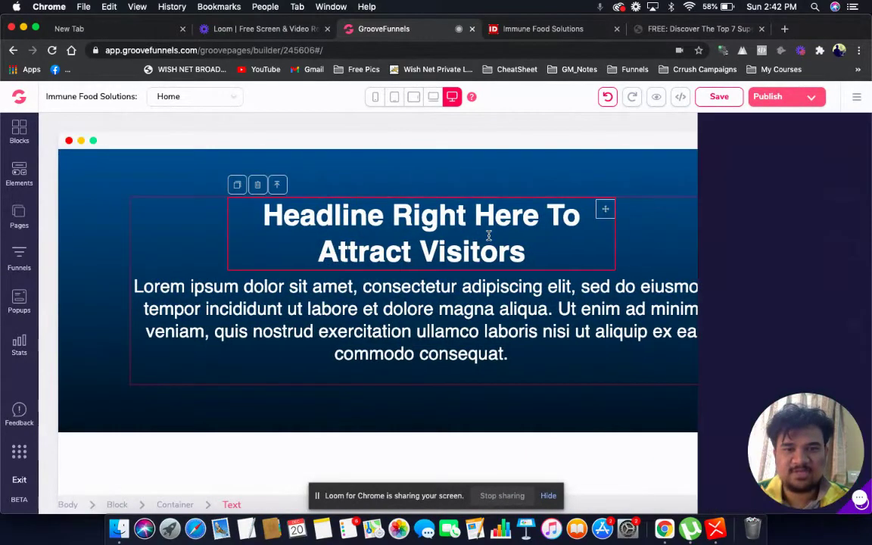
left_click(543, 30)
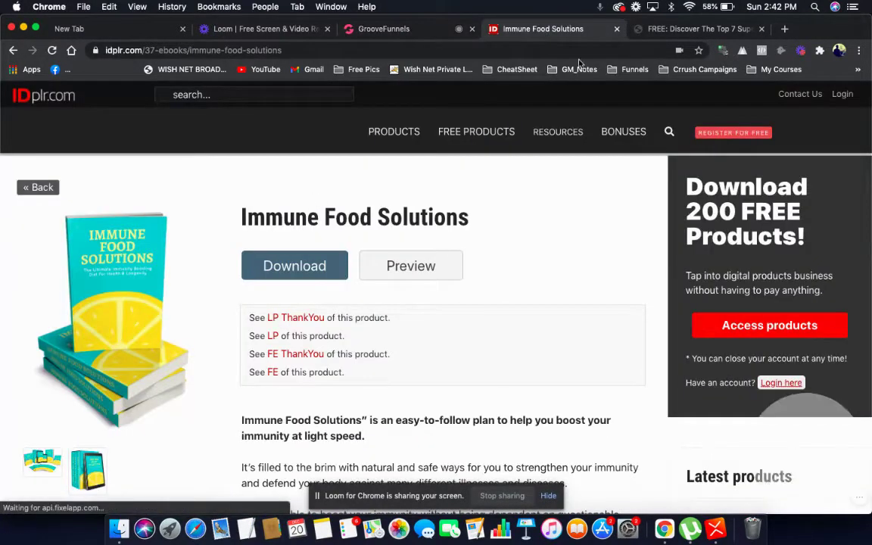
left_click(667, 32)
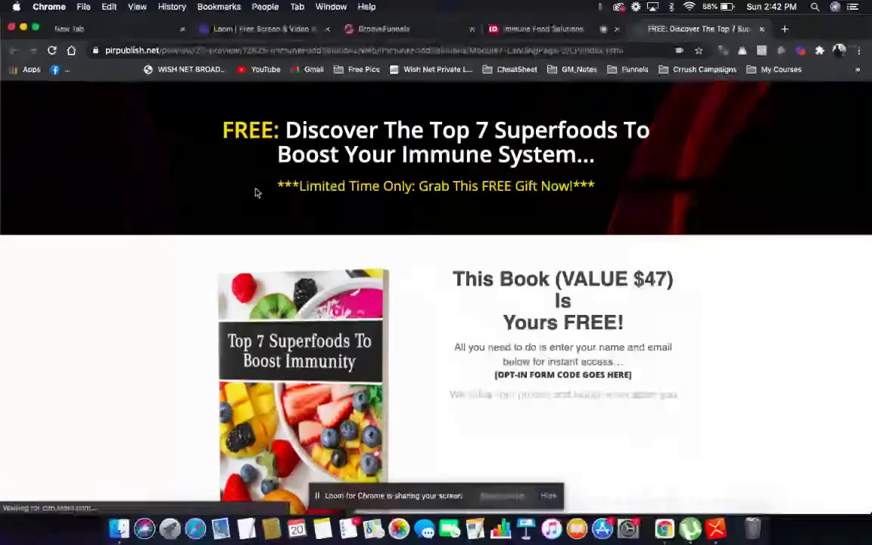
left_click_drag(523, 143, 608, 150)
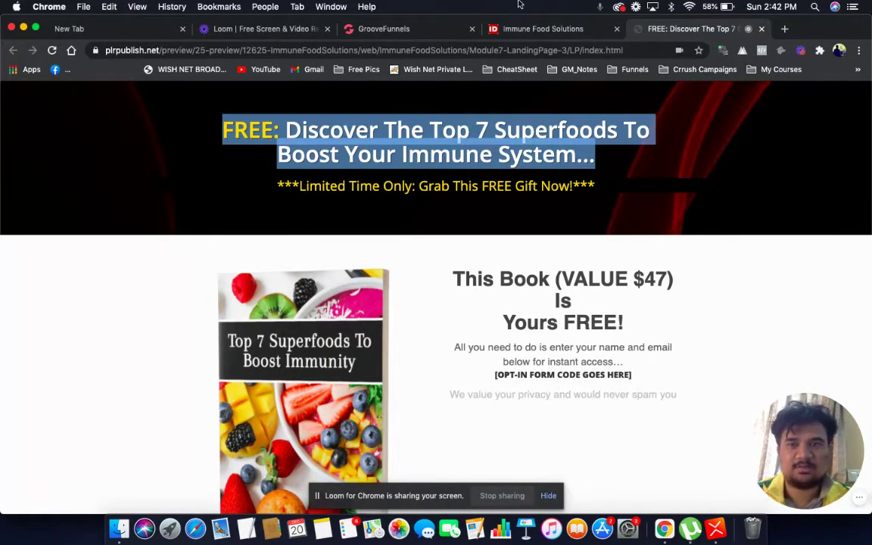
left_click(388, 28)
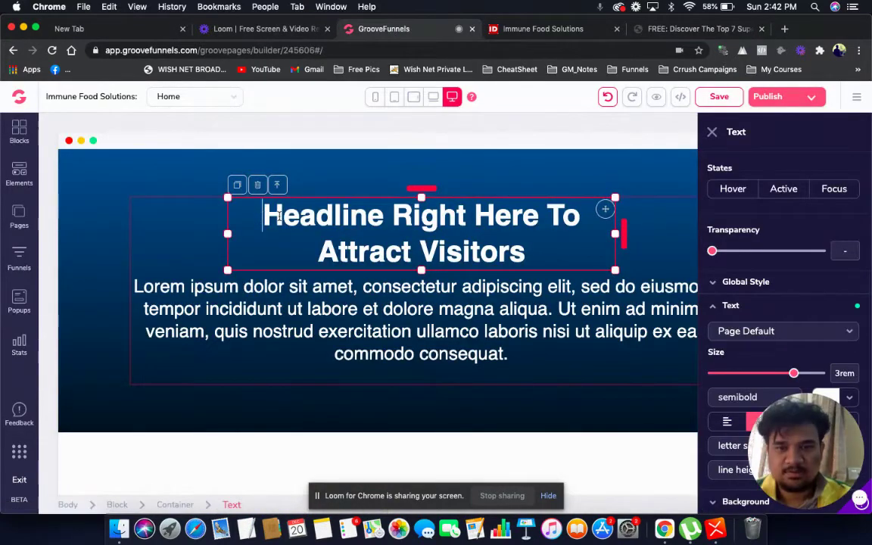
left_click_drag(263, 216, 528, 243)
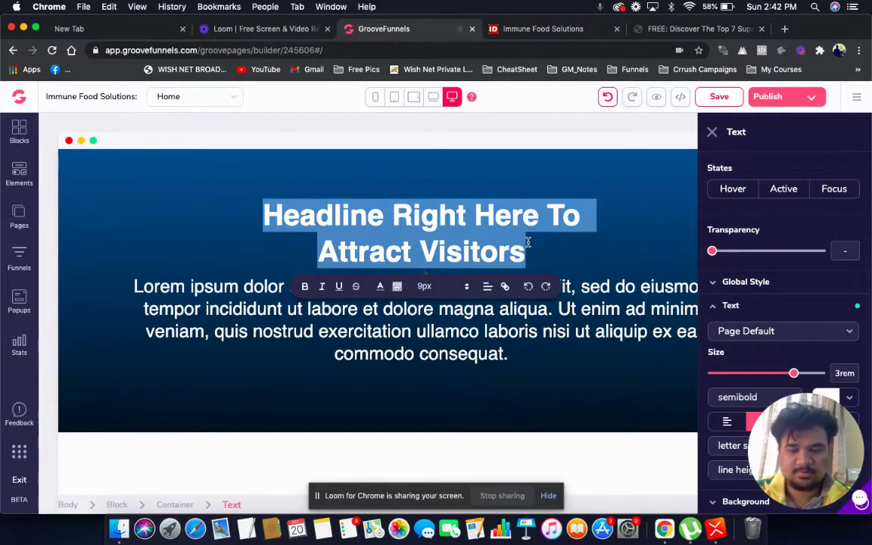
type("FREE: Discover The Top 7 Superfoods ToBoost Your Immune System...")
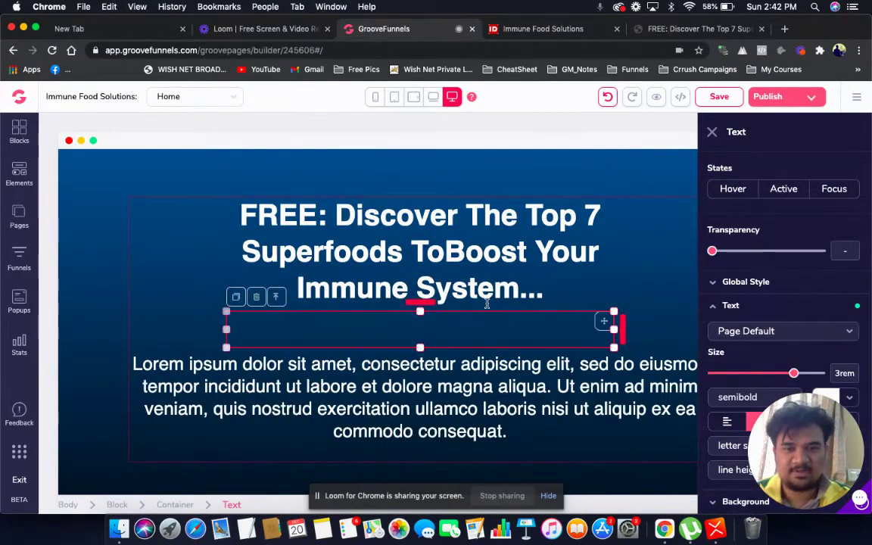
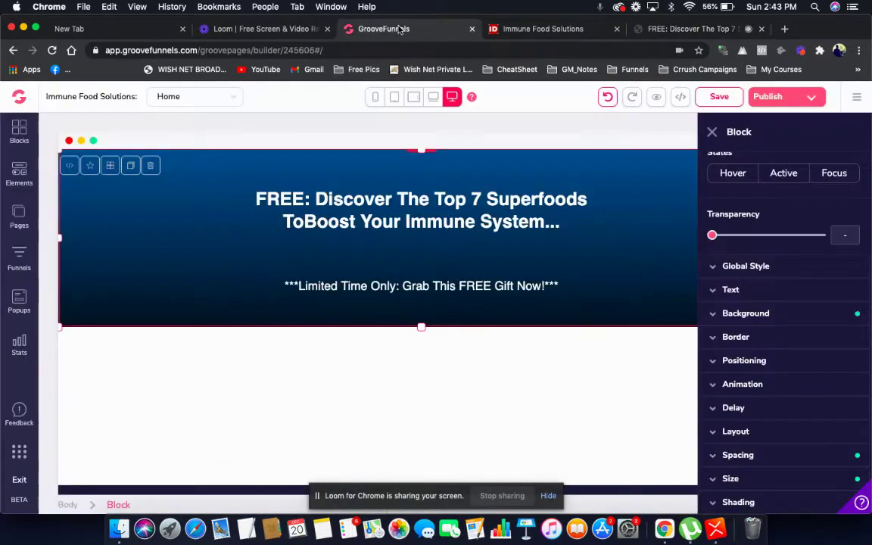
Replace the headline block's blue gradient background with the 1920 x 1080 black-and-red wave image from the image library's own files.
left_click(624, 193)
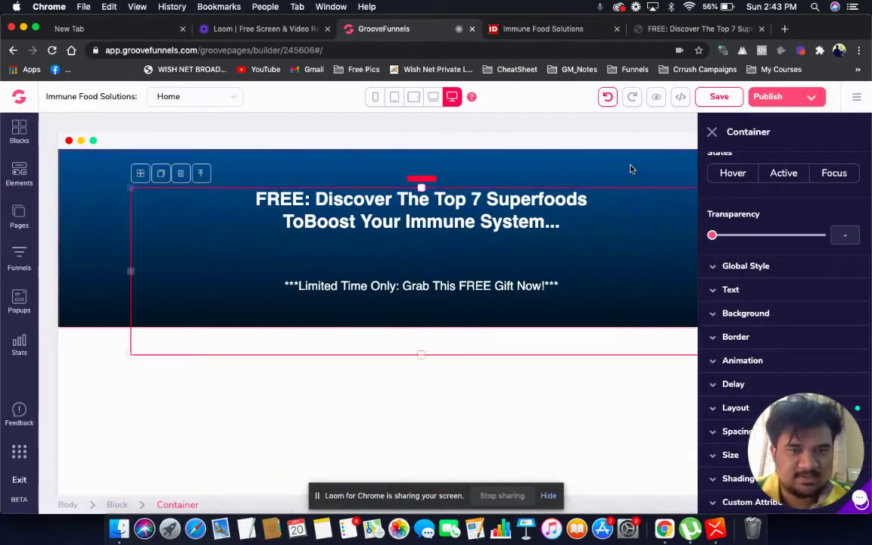
left_click(630, 168)
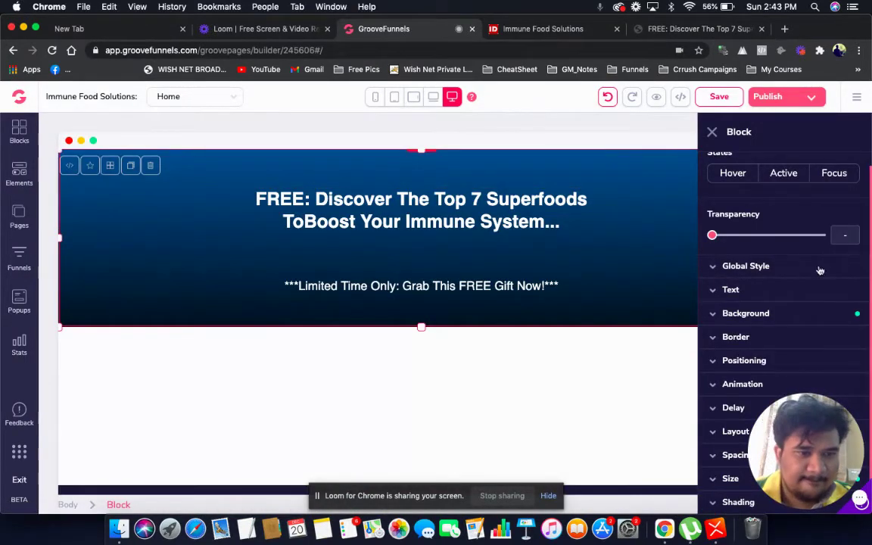
left_click(745, 313)
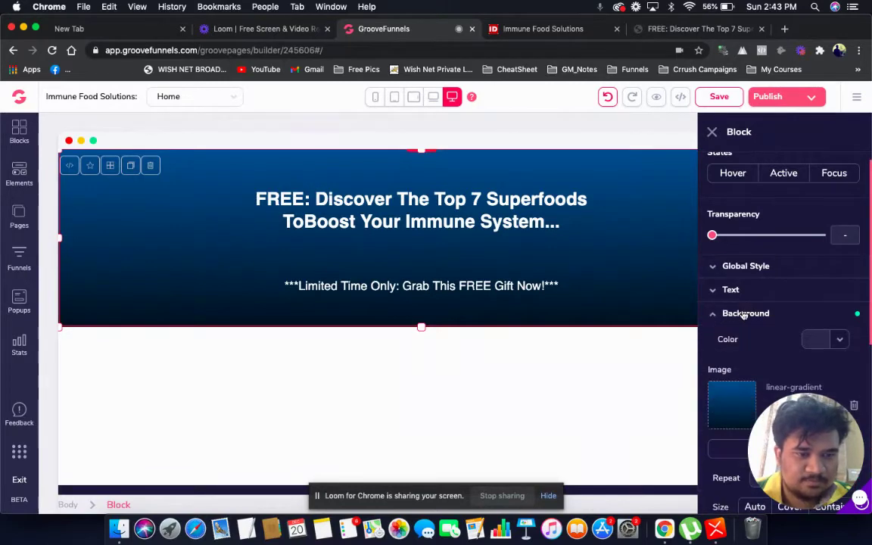
scroll(738, 357, "down", 3)
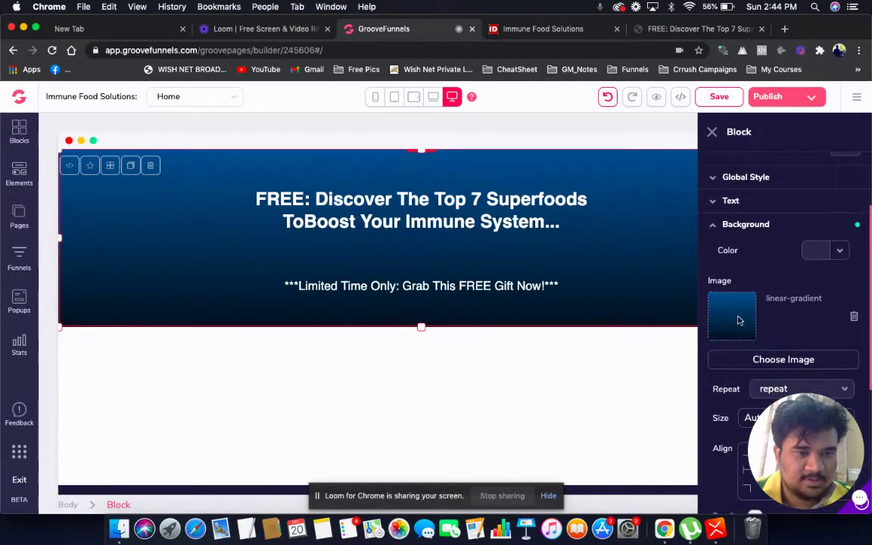
left_click(776, 360)
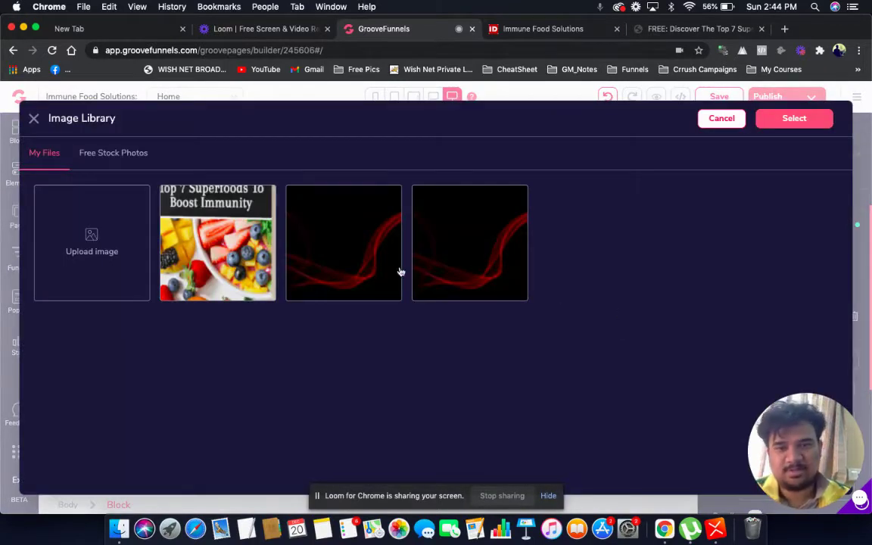
left_click(359, 268)
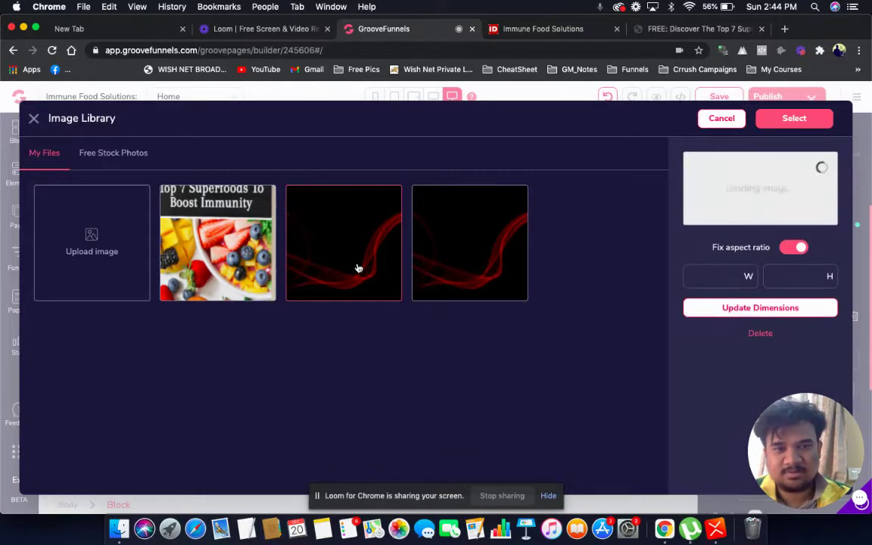
left_click(479, 285)
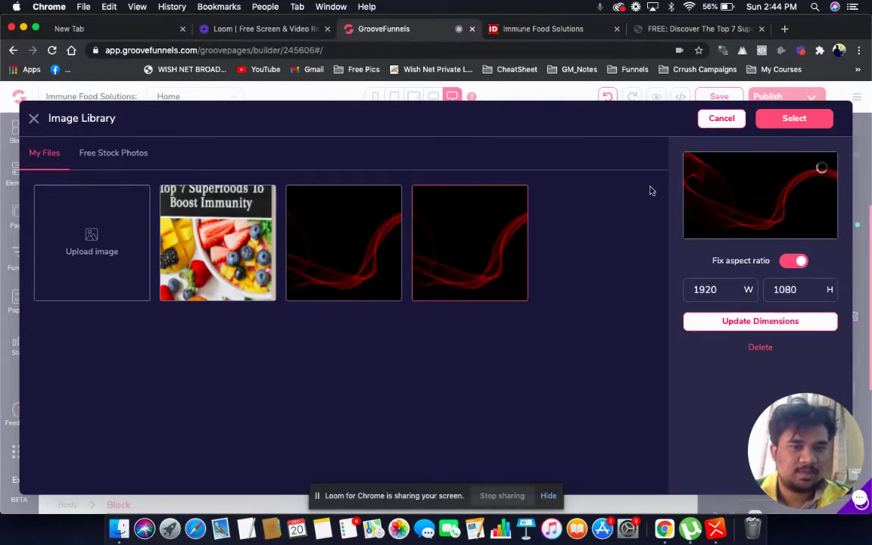
left_click(795, 121)
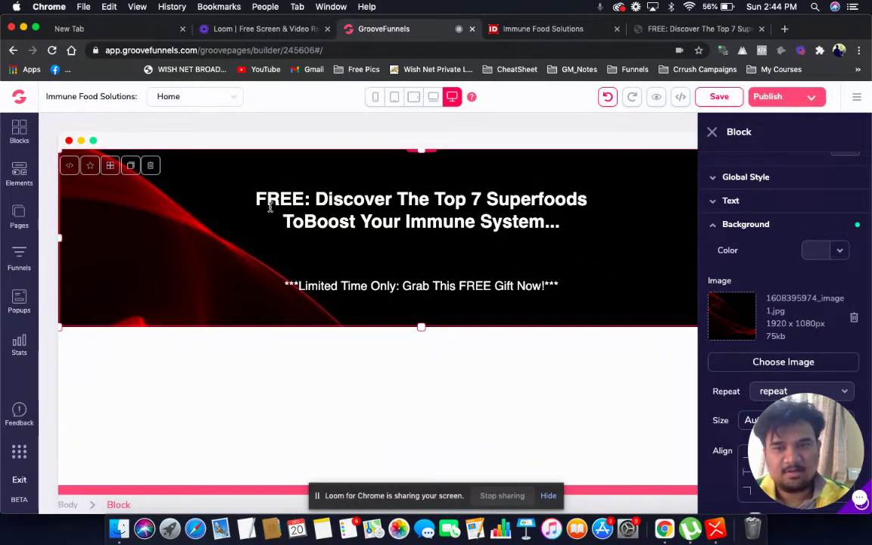
Color the word "FREE" in the headline bright yellow.
left_click_drag(255, 199, 307, 198)
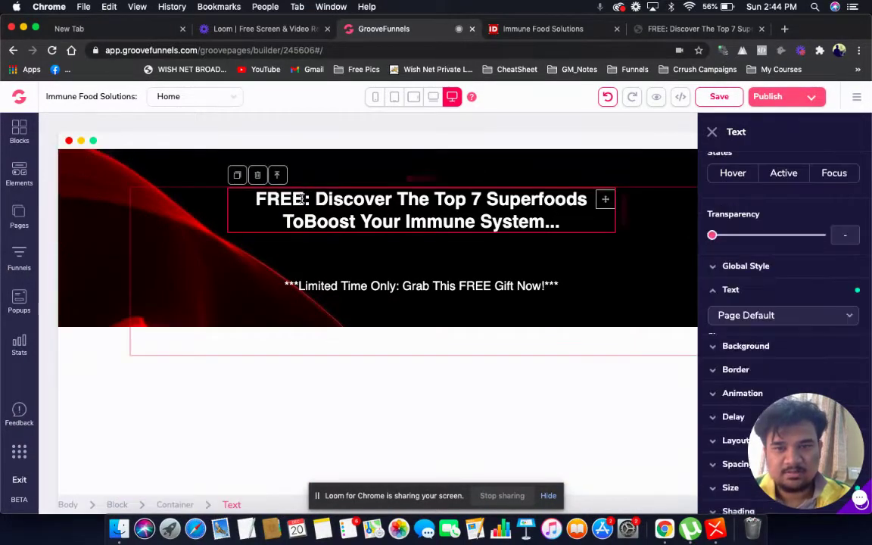
left_click(300, 199)
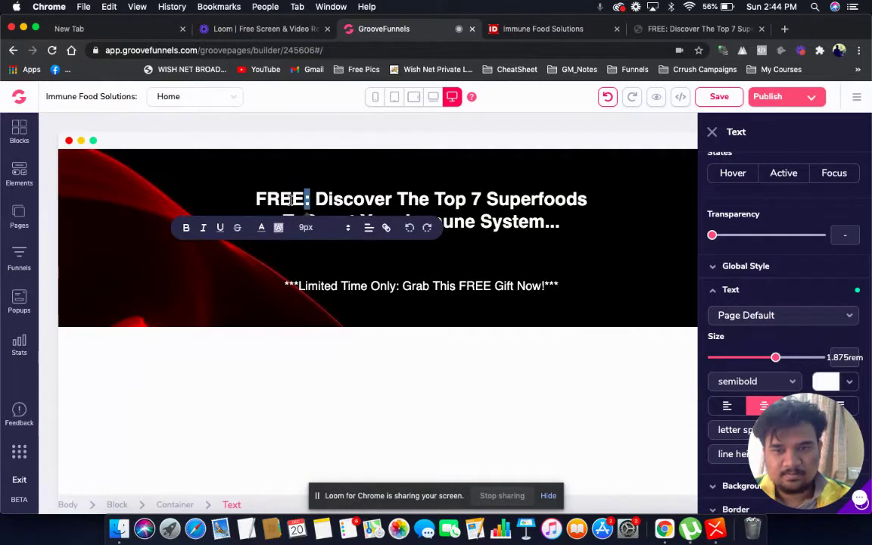
double_click(292, 199)
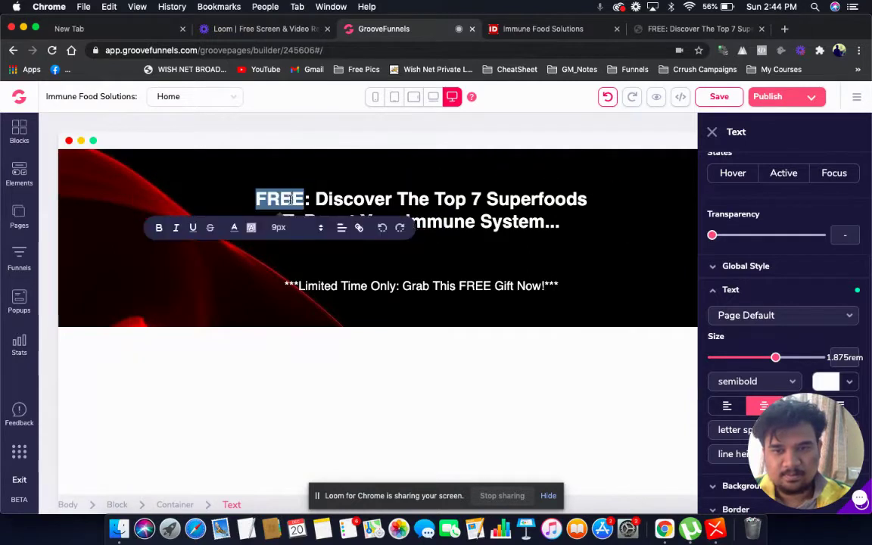
left_click(236, 228)
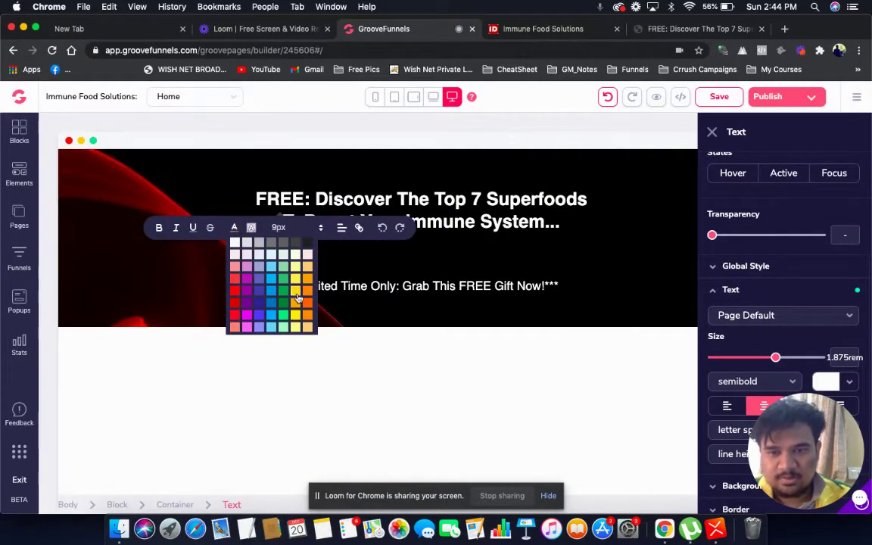
left_click(296, 320)
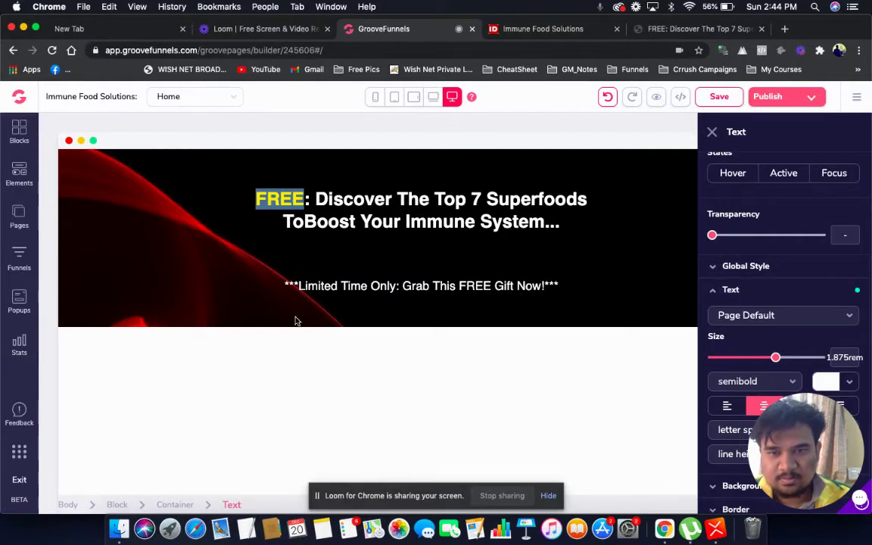
left_click(371, 259)
Check the tagline's color on the preview page and color the whole "***Limited Time Only: Grab This FREE Gift Now!***" line bright yellow to match.
left_click(676, 31)
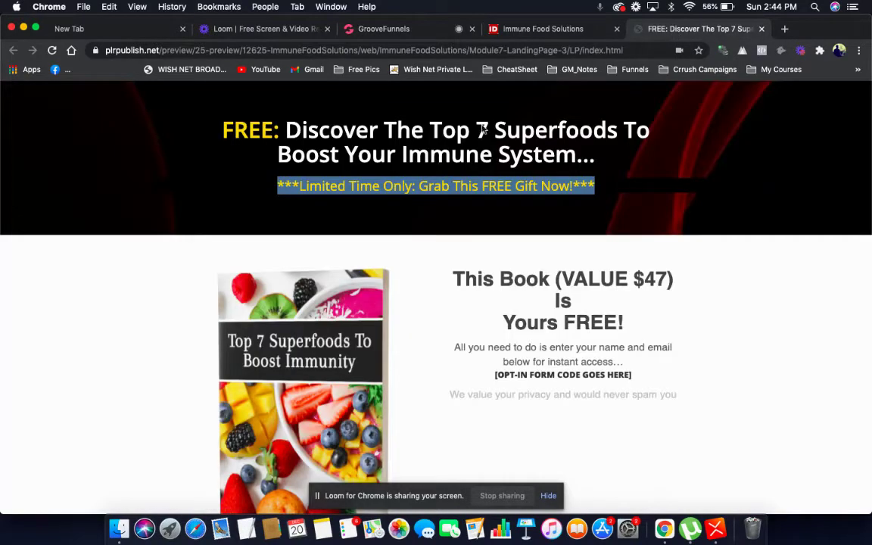
left_click(307, 176)
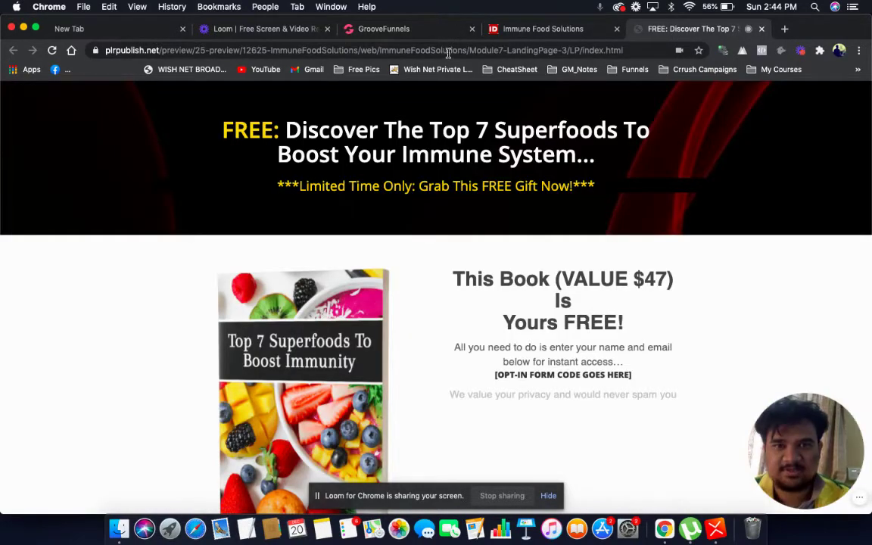
left_click(371, 29)
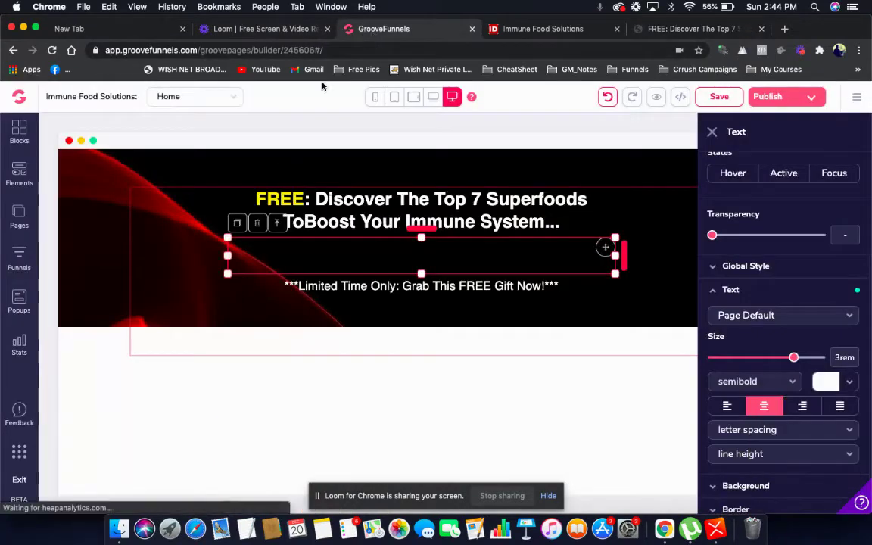
left_click(326, 285)
triple_click(326, 285)
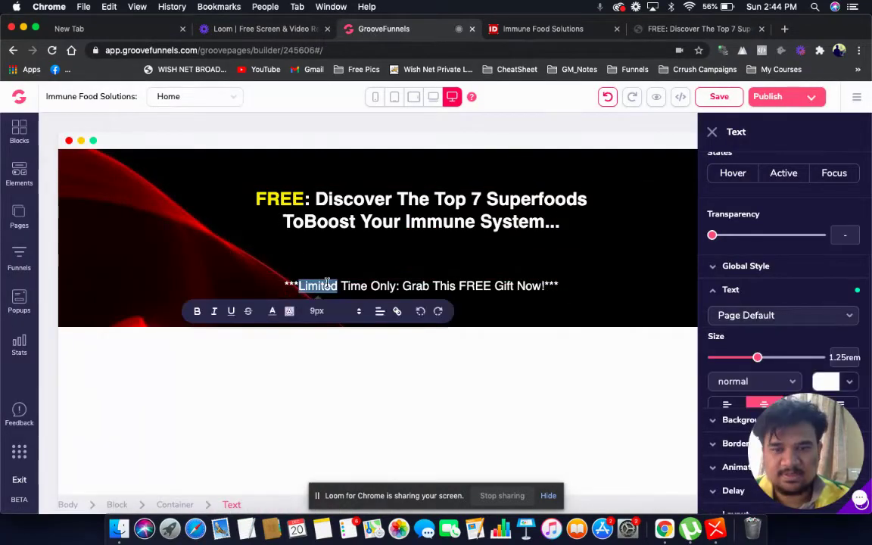
left_click(415, 286)
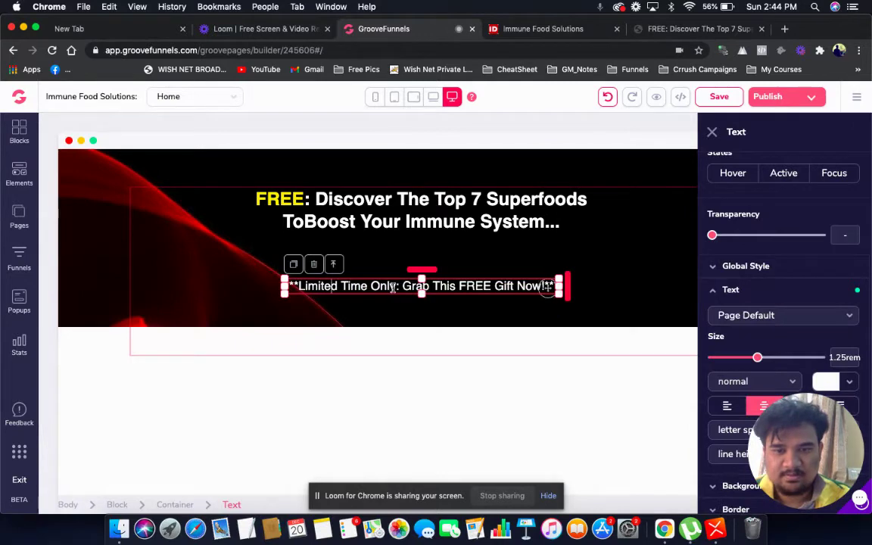
left_click(395, 286)
triple_click(395, 286)
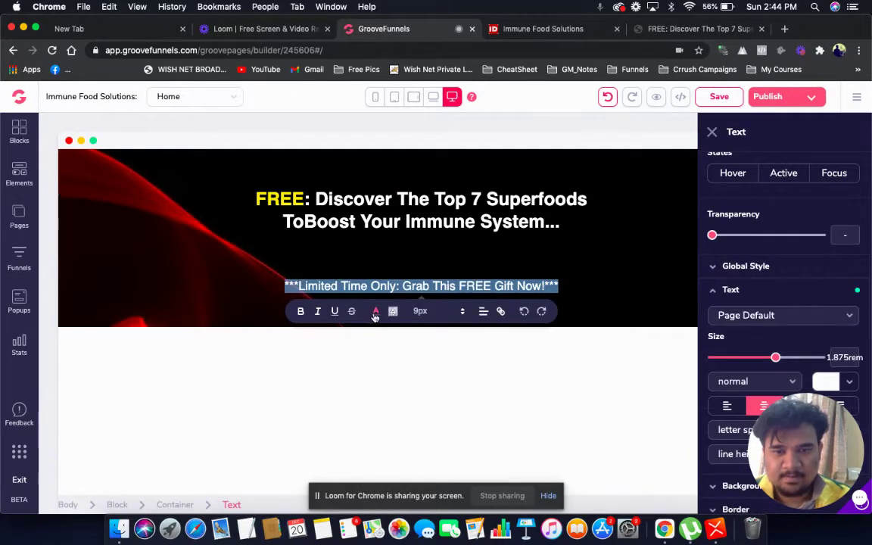
left_click(374, 314)
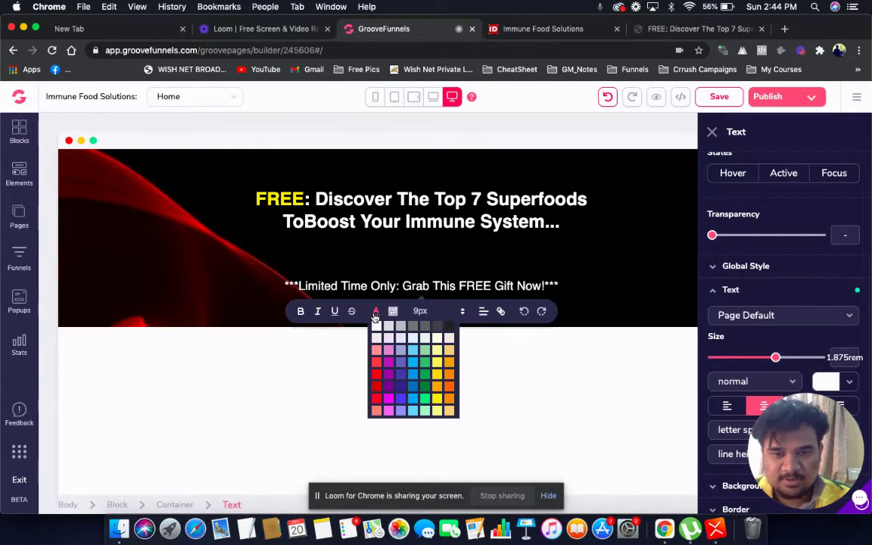
left_click(438, 406)
left_click(542, 372)
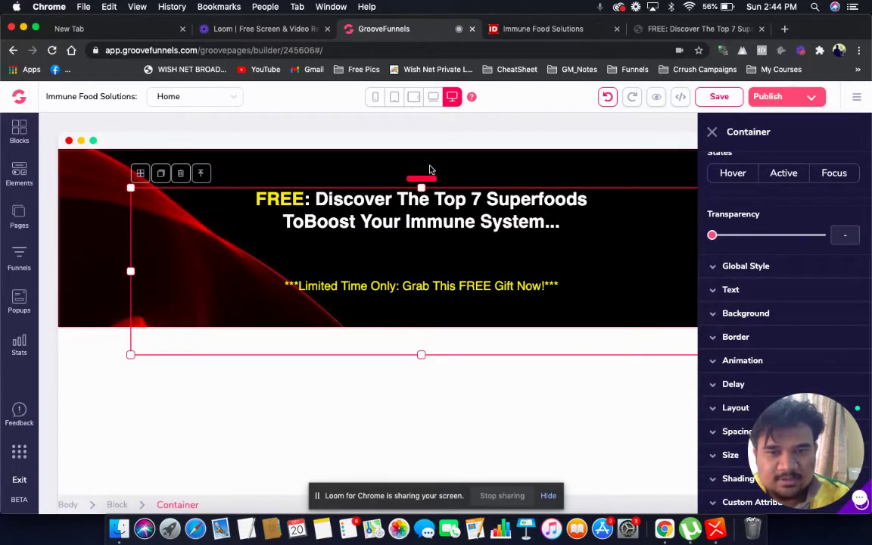
Move the container holding the headline and tagline slightly upward within the block and close its settings.
left_click_drag(429, 168, 430, 164)
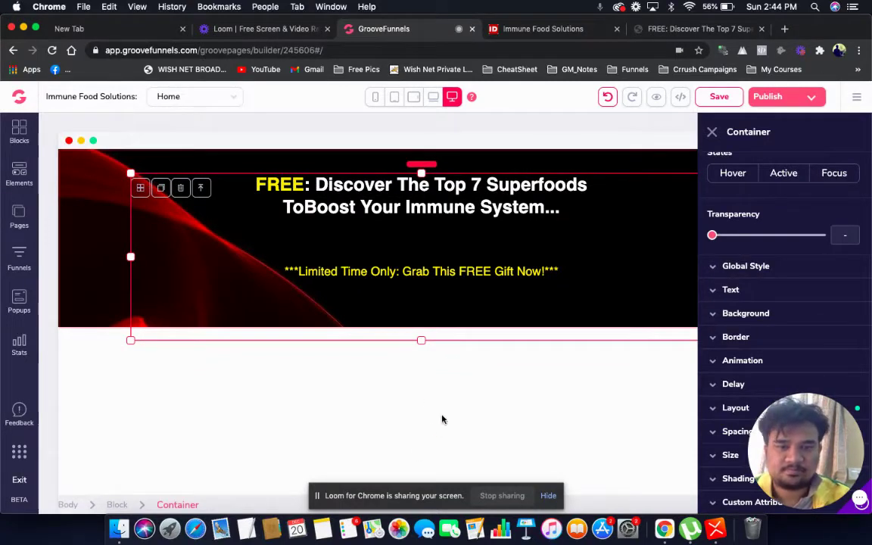
left_click(712, 134)
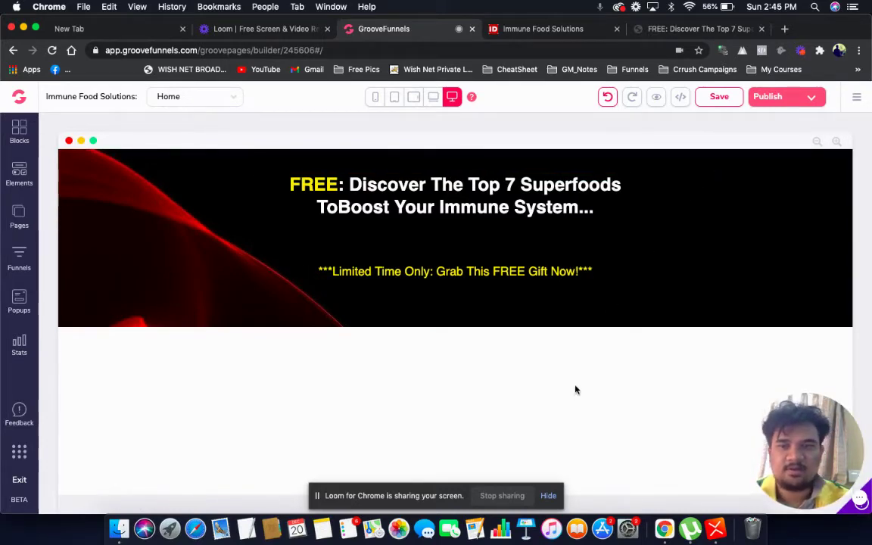
Set the header block's background image size to Cover, close the block settings and save the page.
left_click(111, 238)
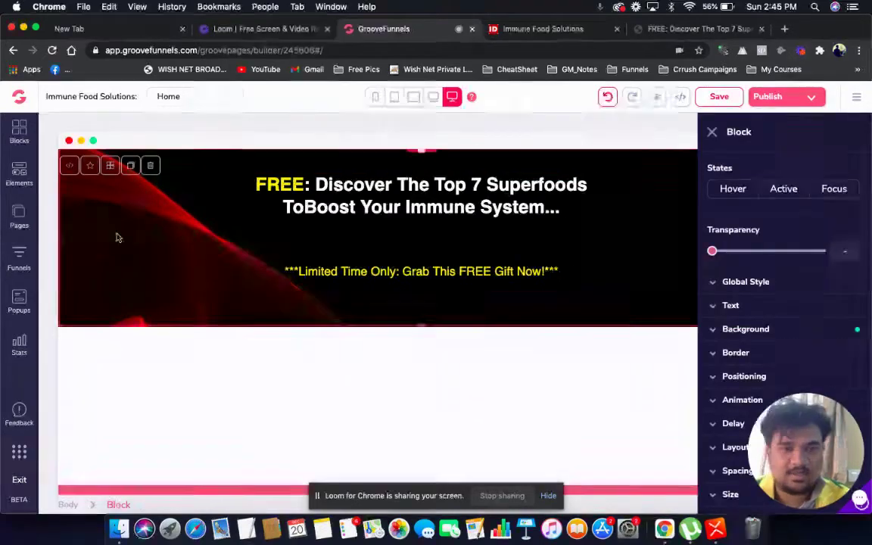
scroll(760, 223, "down", 2)
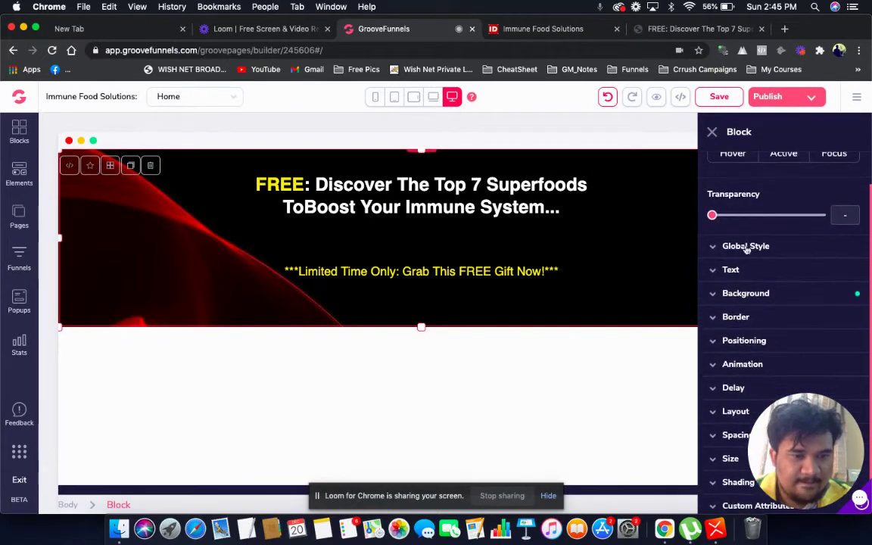
left_click(723, 294)
scroll(718, 295, "down", 5)
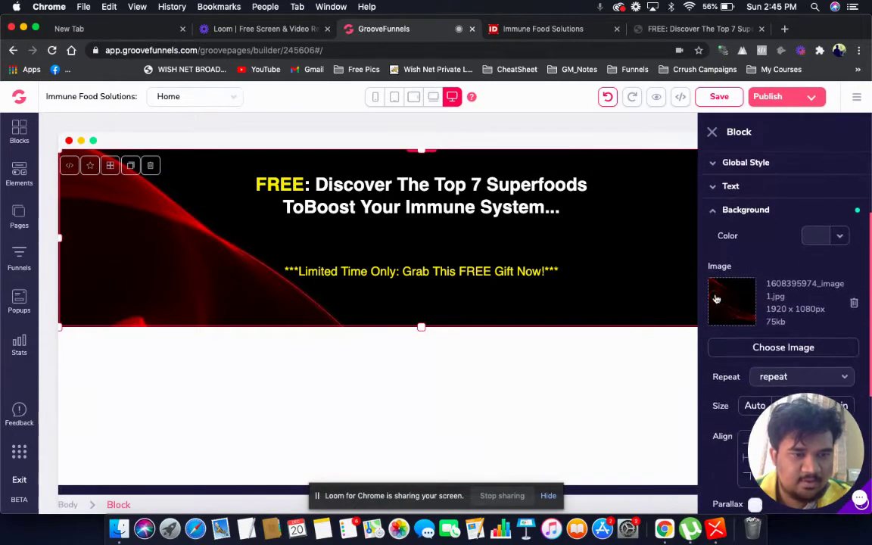
scroll(814, 305, "down", 3)
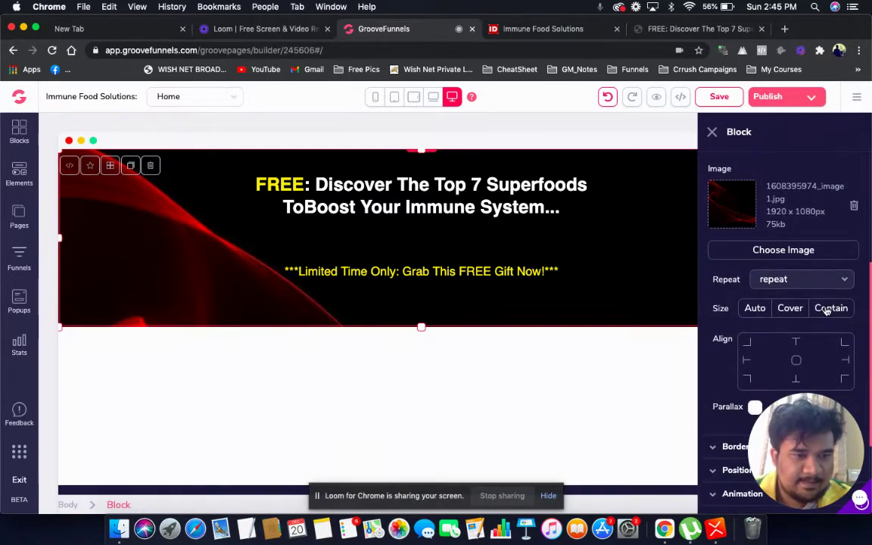
left_click(790, 310)
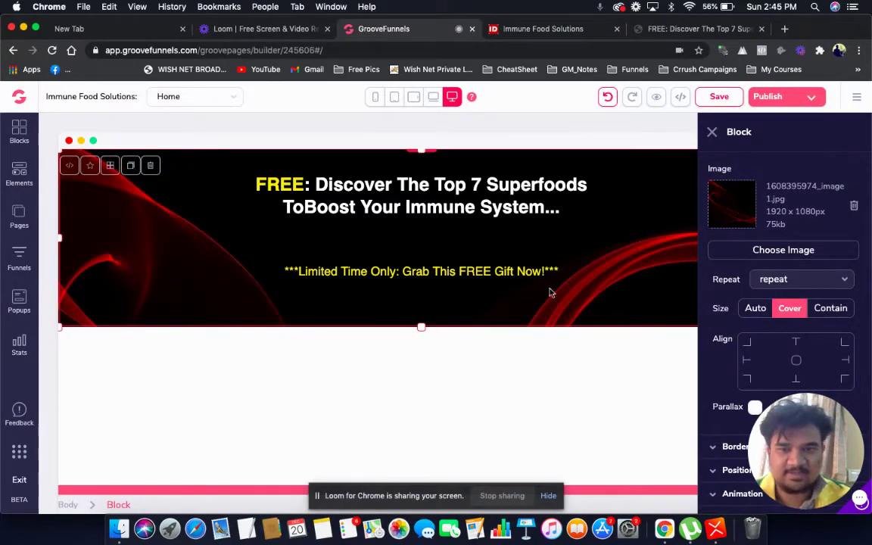
left_click(712, 134)
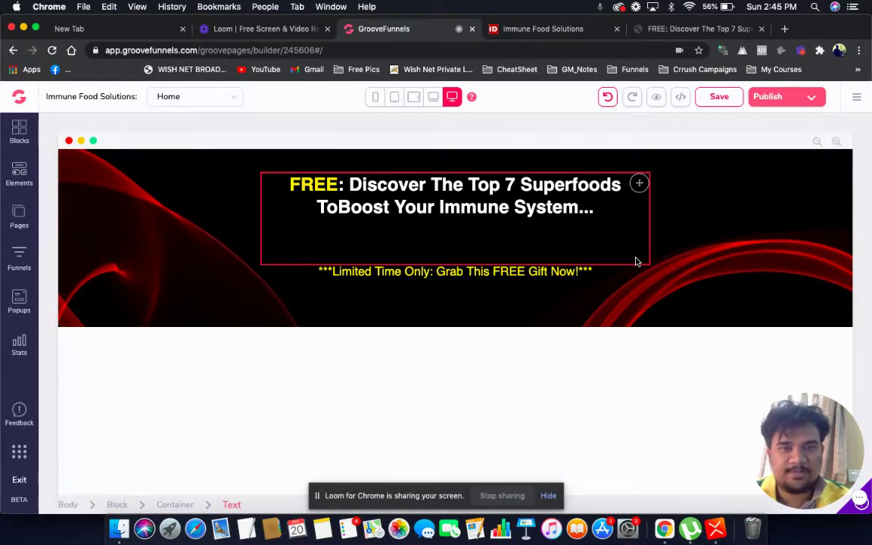
left_click(714, 99)
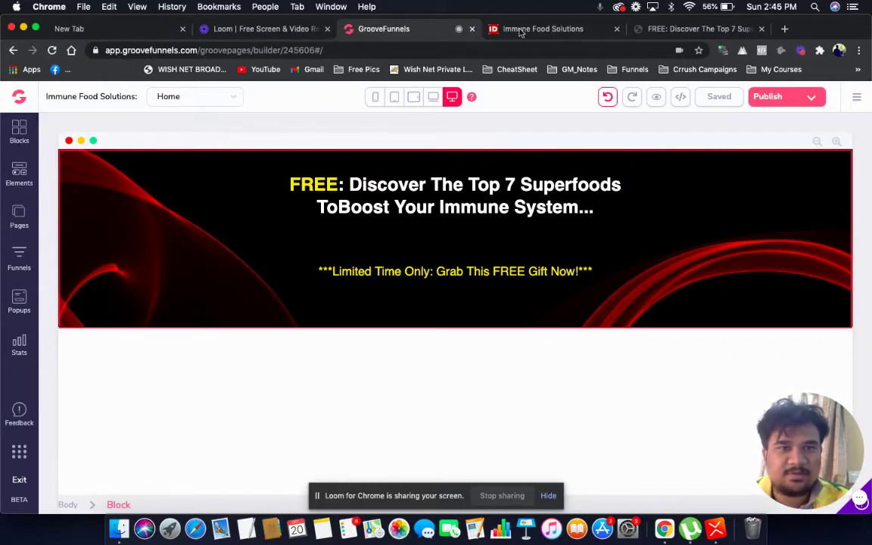
Copy the heading "This Book (VALUE $47) Is Yours FREE!" from the Top 7 Superfoods preview page.
left_click(689, 28)
scroll(444, 253, "down", 2)
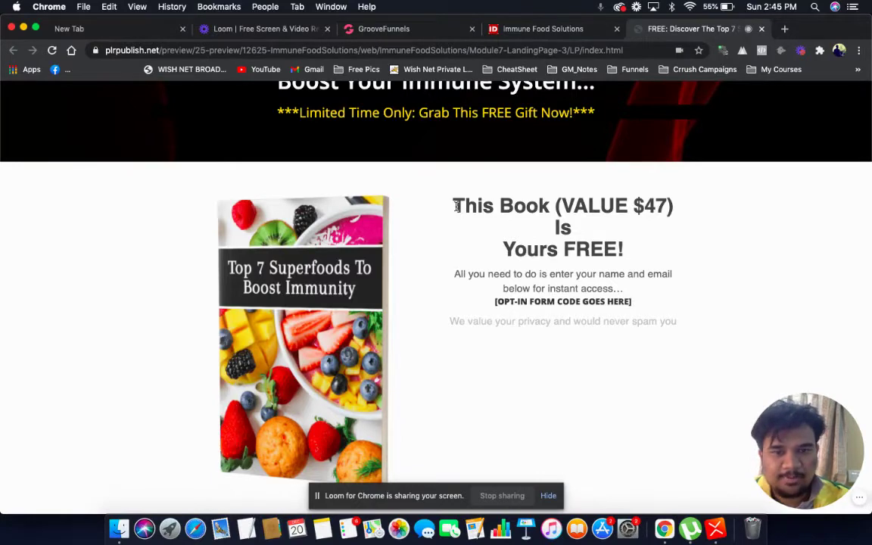
left_click_drag(457, 212, 641, 253)
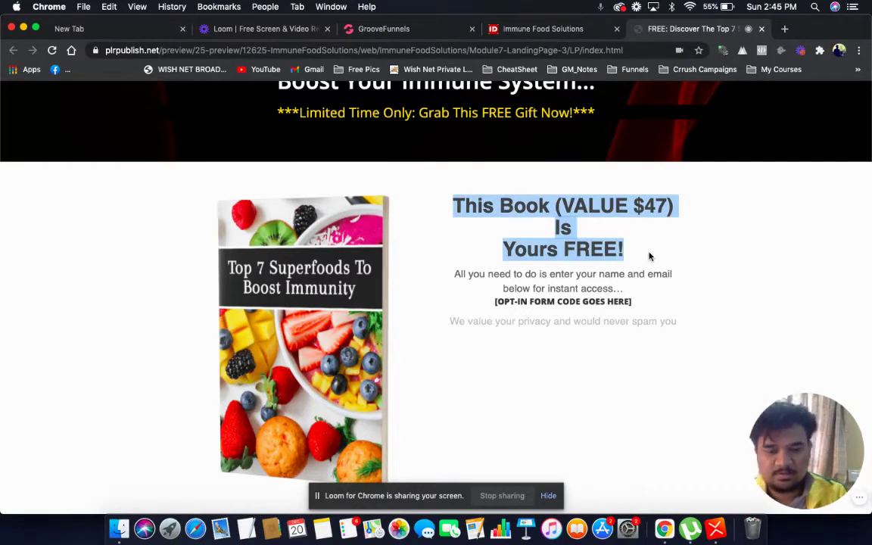
Add the "Physical books and workbooks" lead magnet block below the header in GroovePages and save the page.
left_click(418, 28)
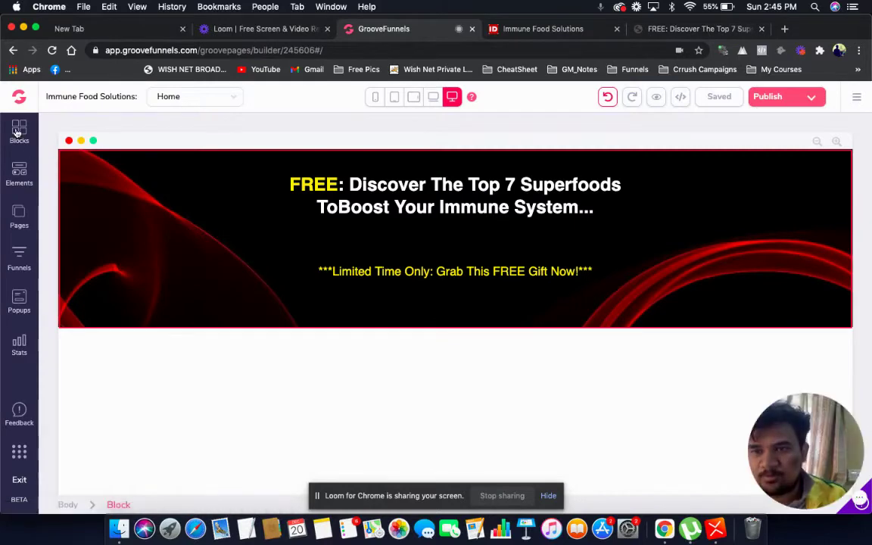
left_click(19, 133)
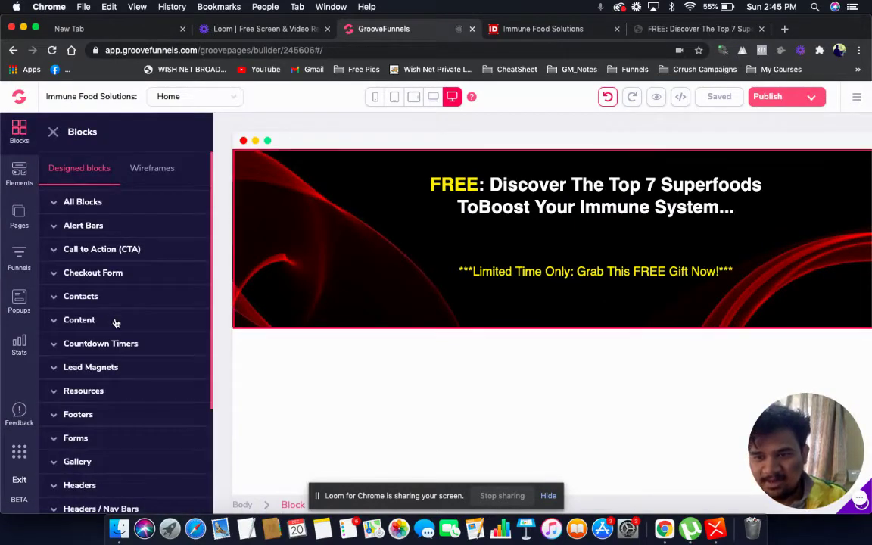
left_click(76, 342)
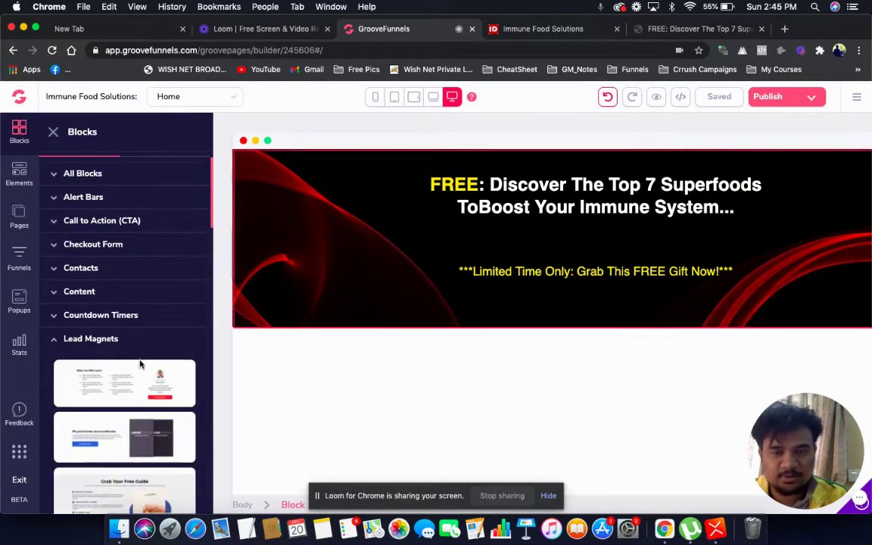
scroll(144, 363, "down", 2)
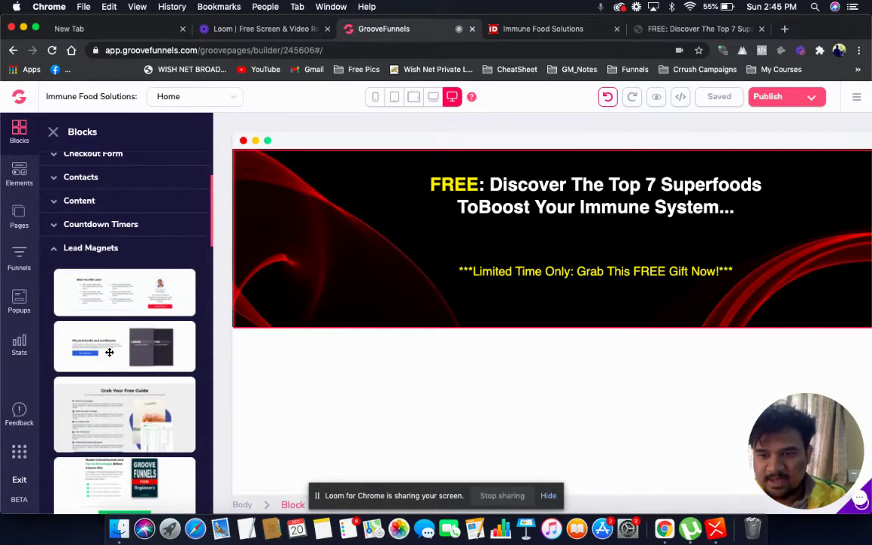
scroll(109, 352, "down", 1)
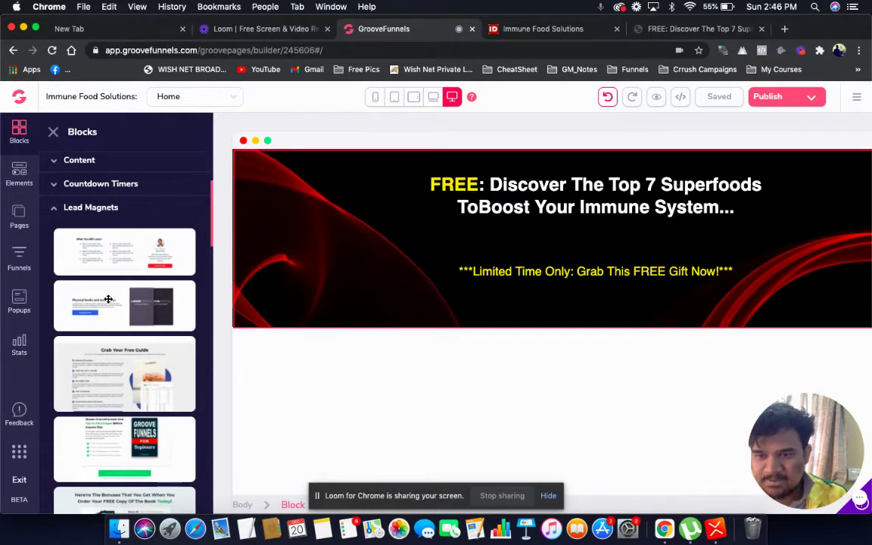
left_click_drag(108, 300, 527, 413)
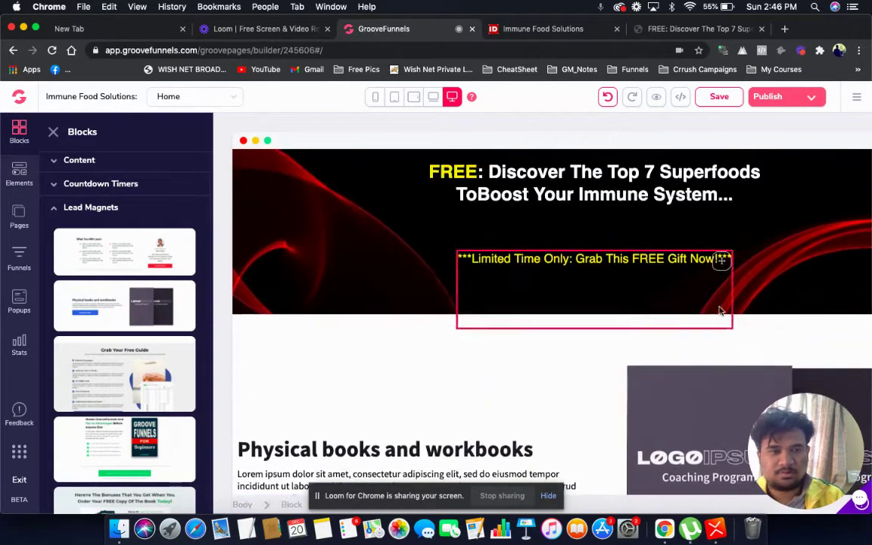
left_click(713, 97)
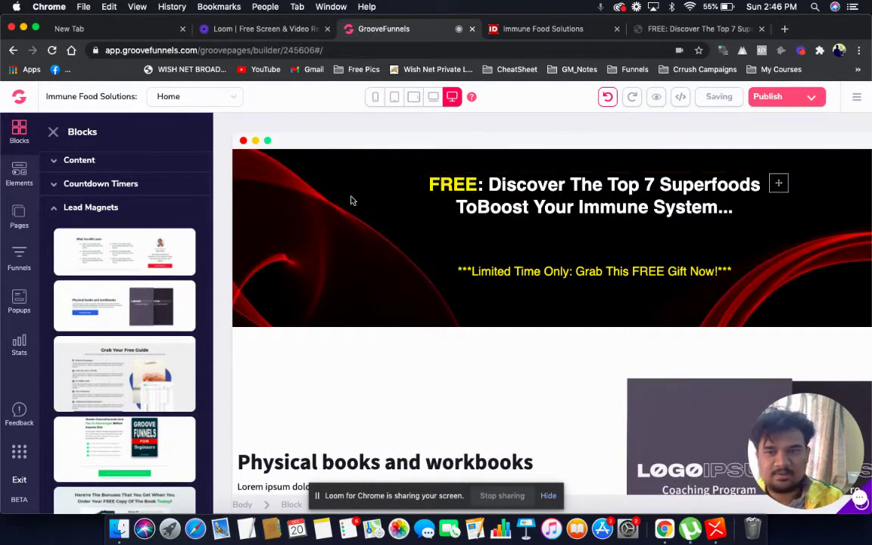
left_click(53, 134)
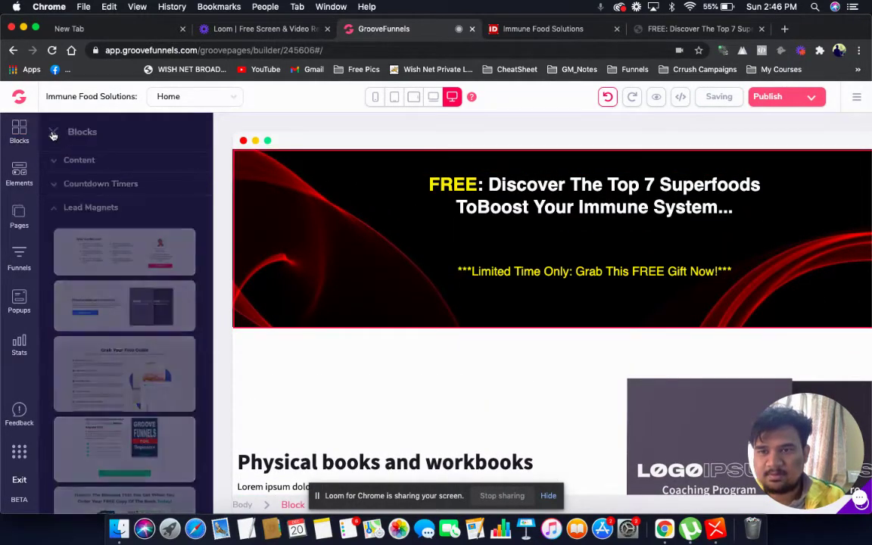
Replace the "Physical books and workbooks" heading with the copied text "This Book (VALUE $47) IsYours FREE!".
scroll(392, 253, "down", 2)
scroll(391, 252, "down", 3)
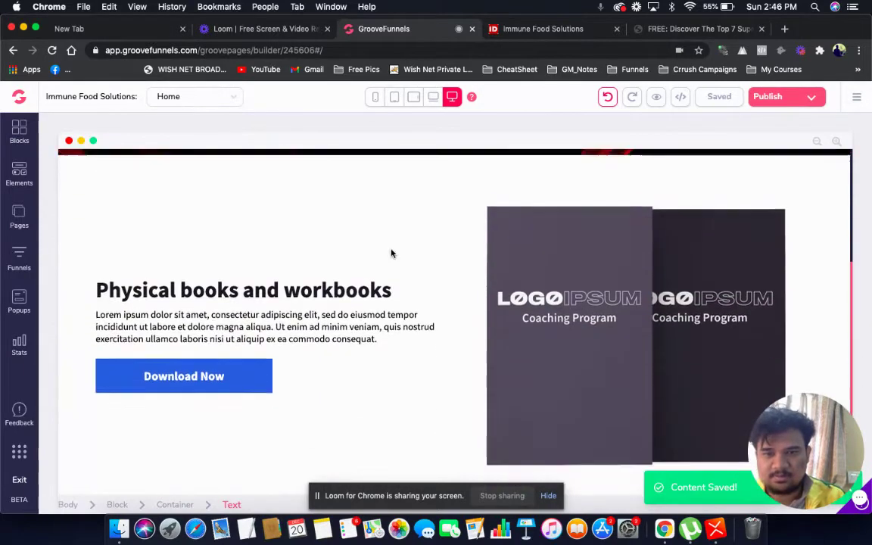
left_click(234, 280)
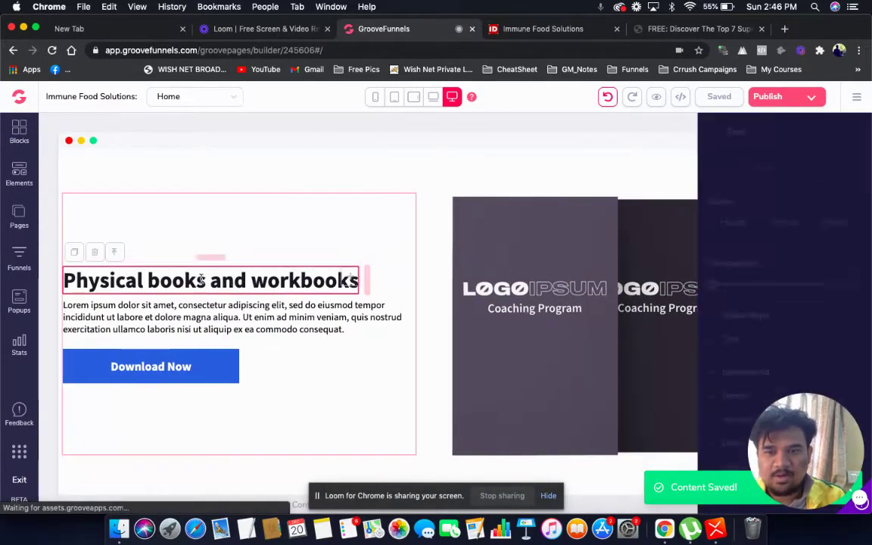
double_click(200, 280)
triple_click(200, 280)
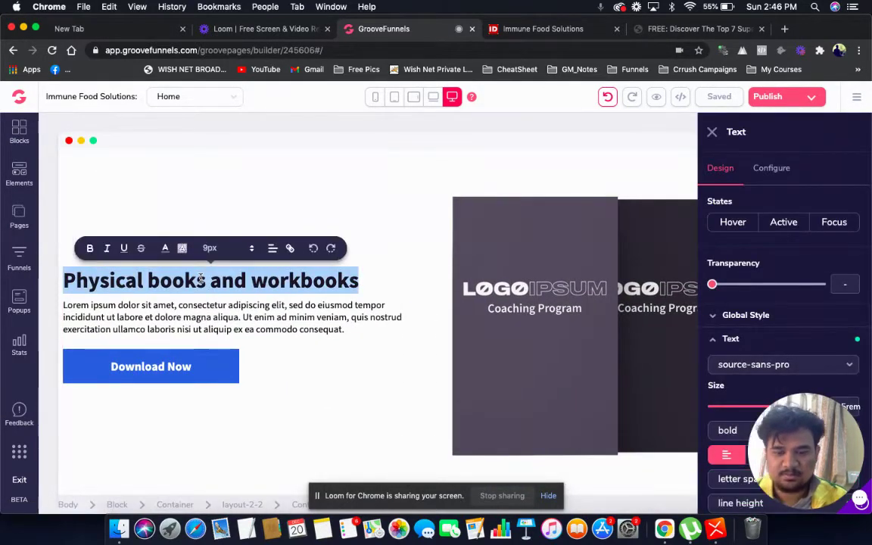
type("This Book (VALUE $47) IsYours FREE!")
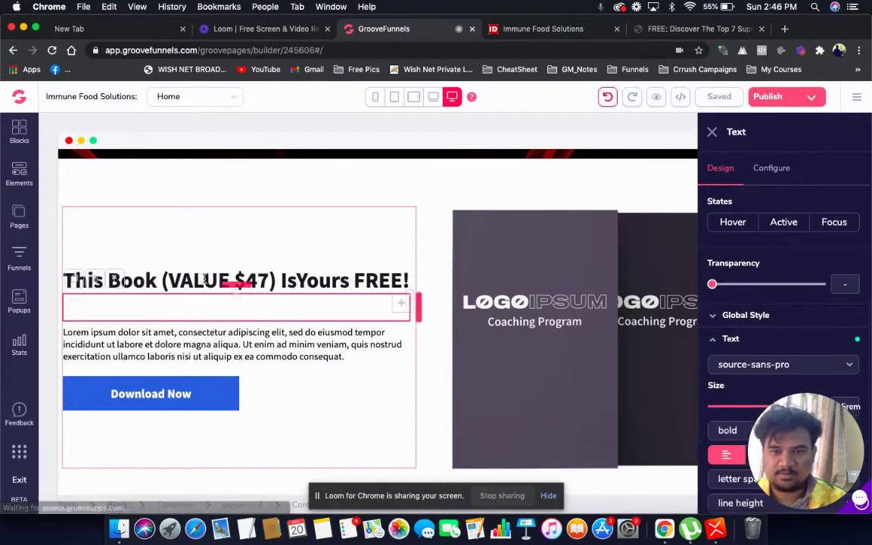
Set the book heading's text size to 3rem and center it.
left_click(308, 275)
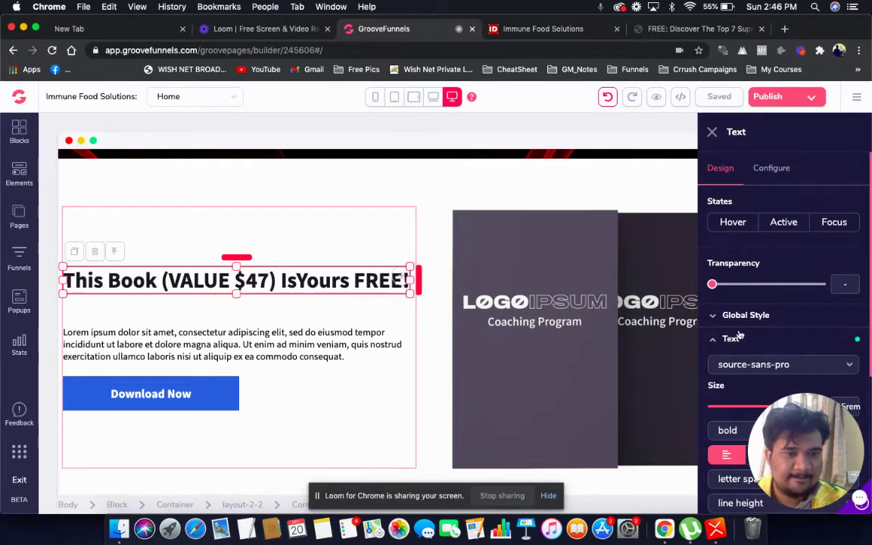
left_click(306, 280)
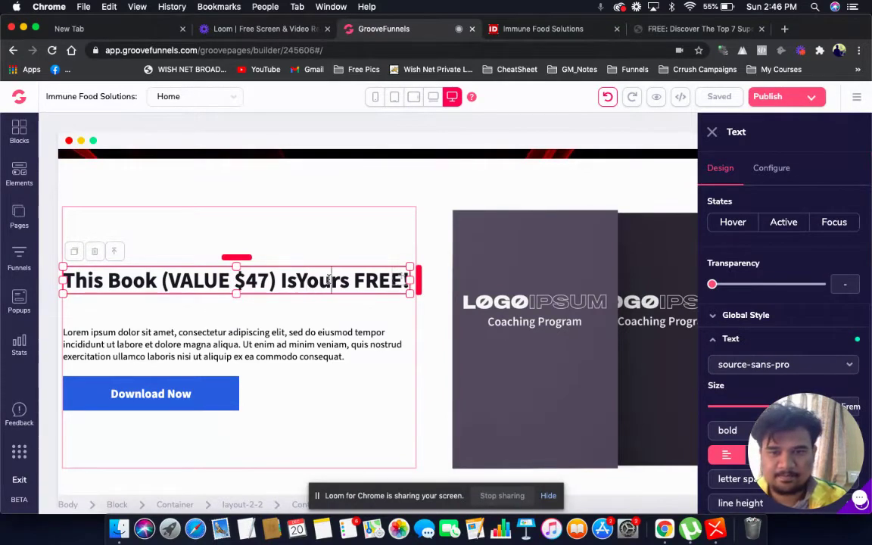
triple_click(328, 280)
scroll(788, 276, "down", 3)
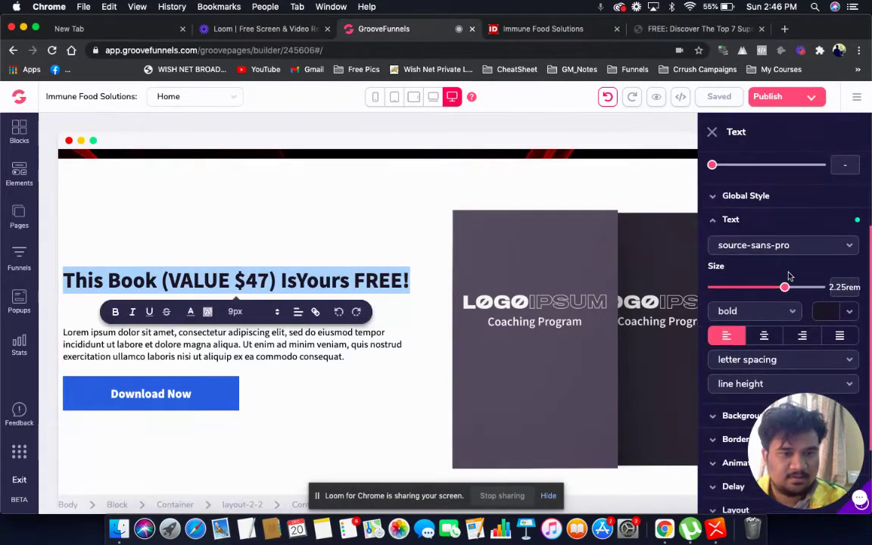
left_click_drag(788, 289, 798, 291)
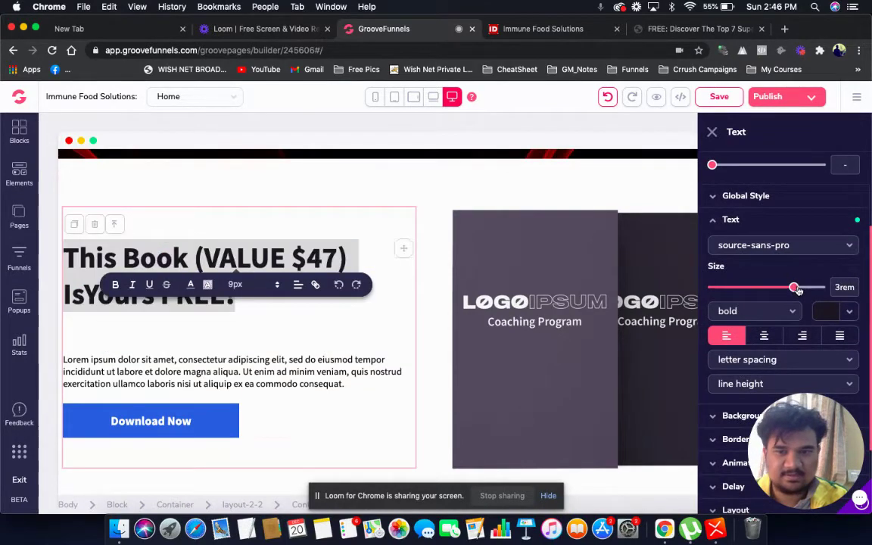
left_click(764, 337)
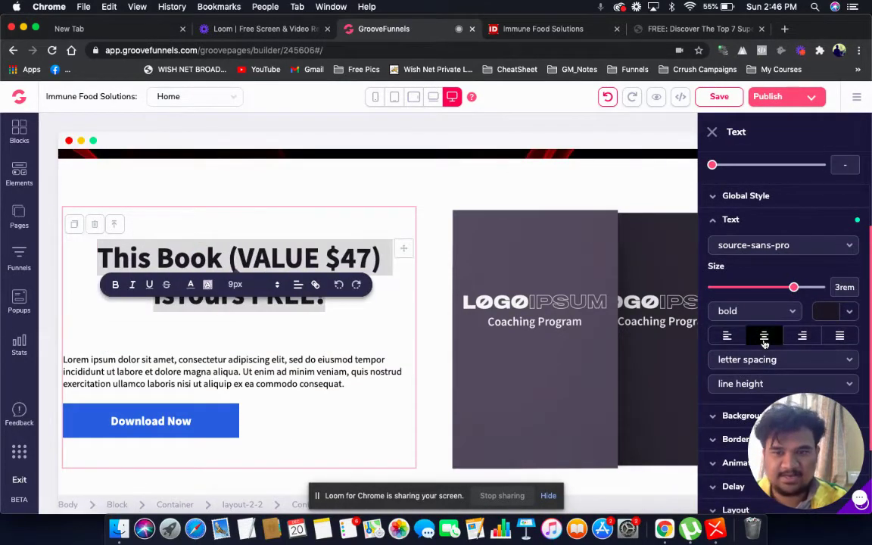
Replace the lorem ipsum paragraph with the preview page's "All you need to do is enter your name and email below for instant access…" at 1.875rem.
left_click(262, 376)
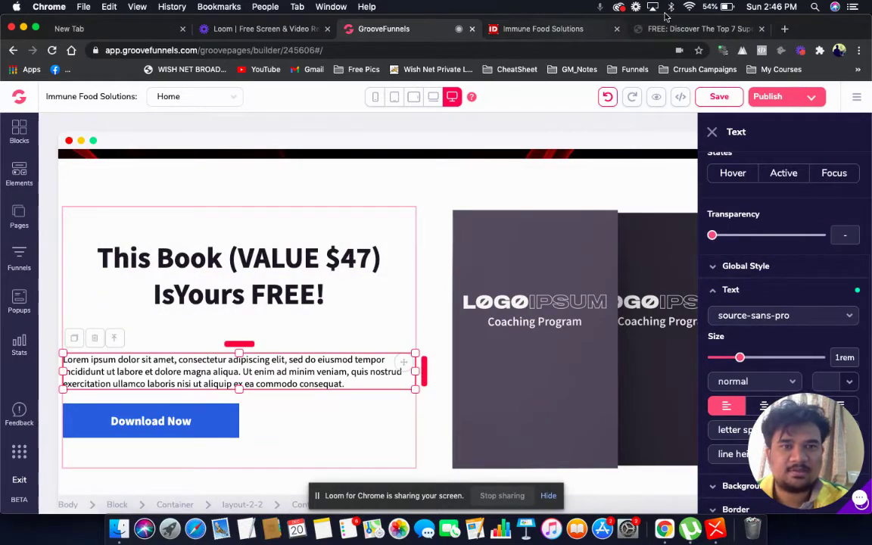
left_click(681, 28)
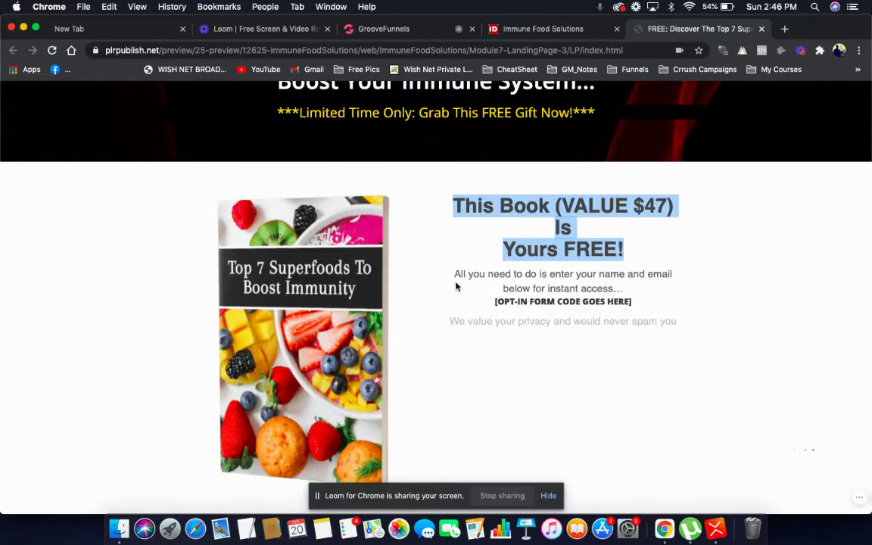
left_click_drag(454, 274, 622, 286)
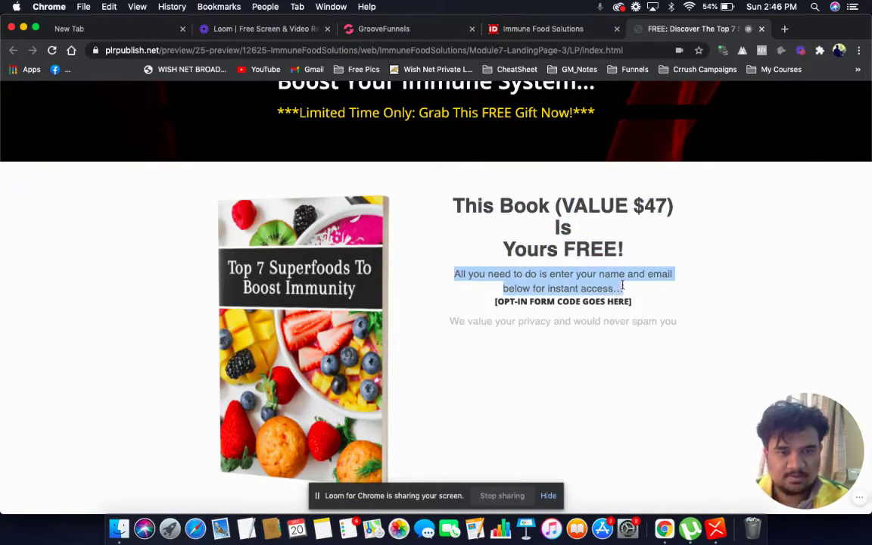
key("super+c")
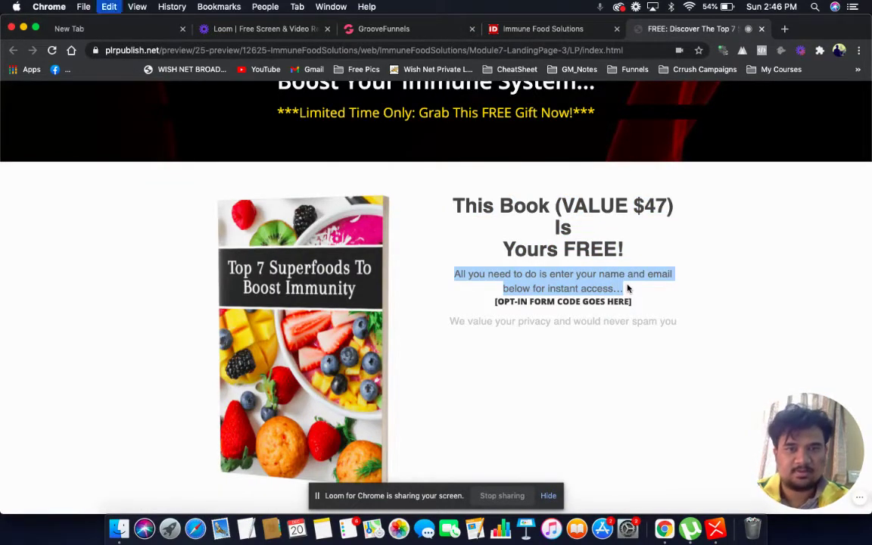
left_click(379, 30)
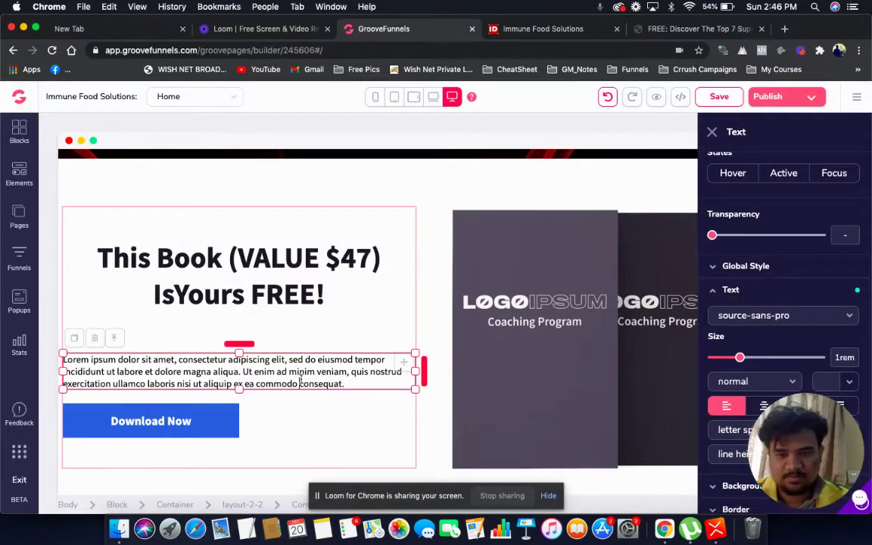
double_click(301, 371)
key("super+a")
key("super+v")
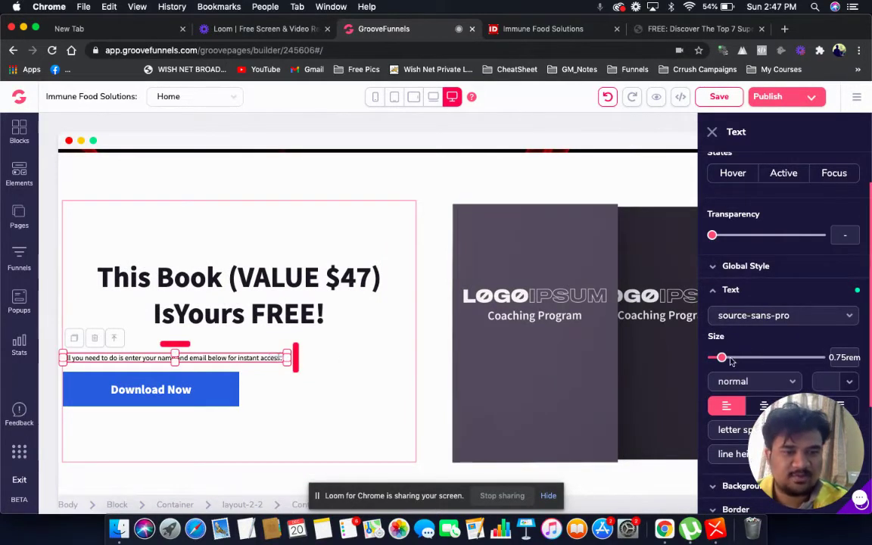
left_click_drag(723, 360, 766, 361)
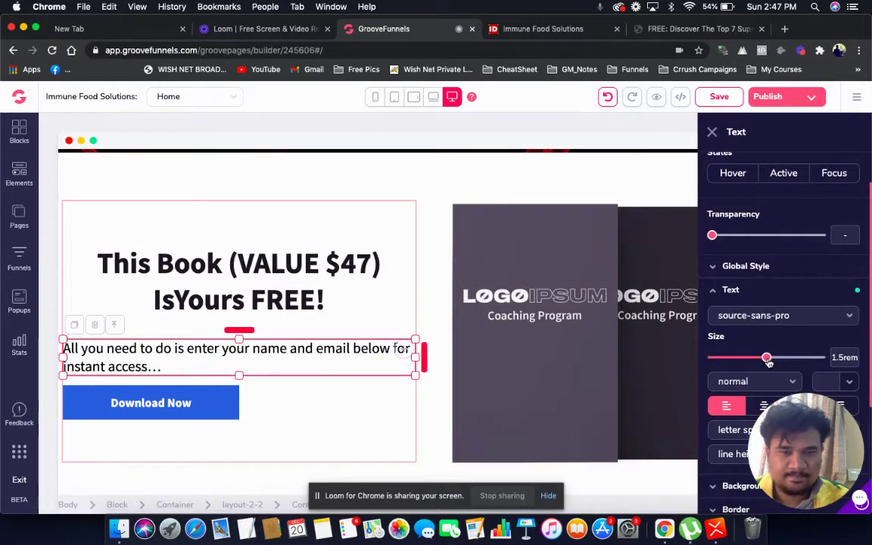
left_click_drag(768, 361, 773, 362)
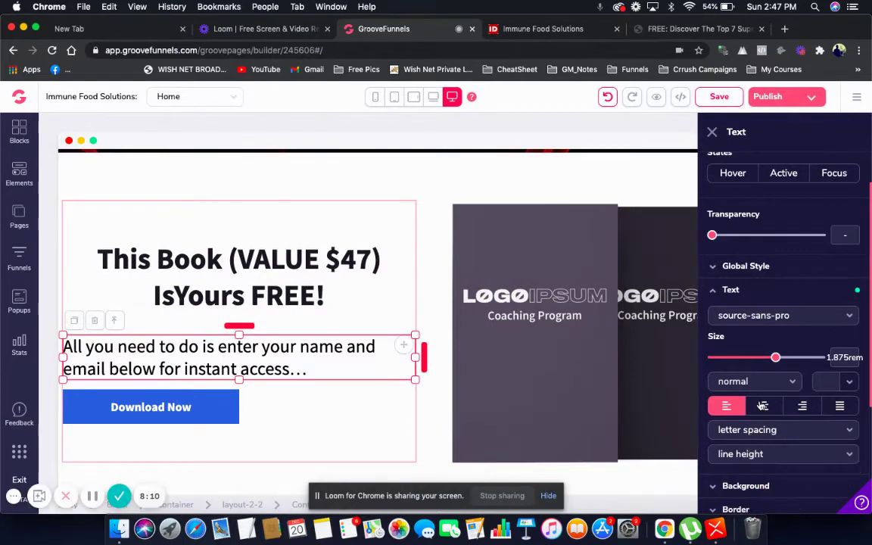
left_click(13, 498)
left_click(12, 498)
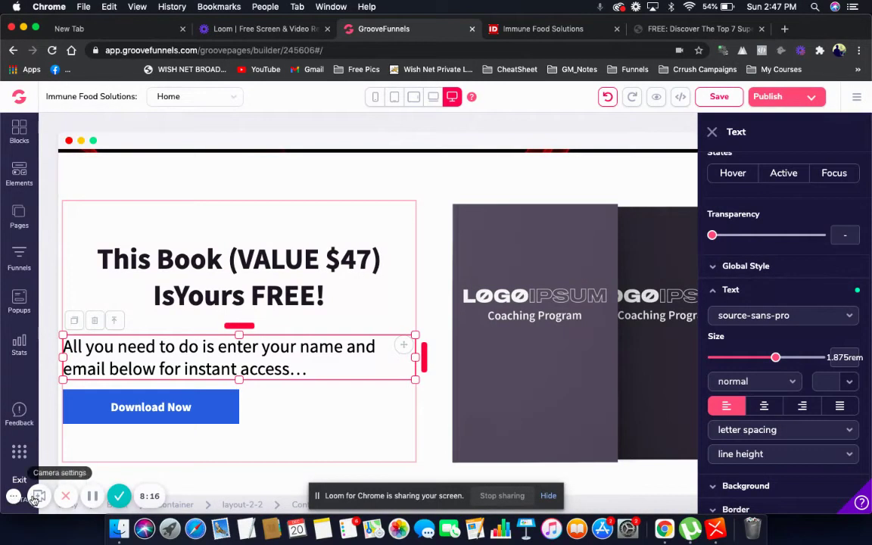
left_click(37, 496)
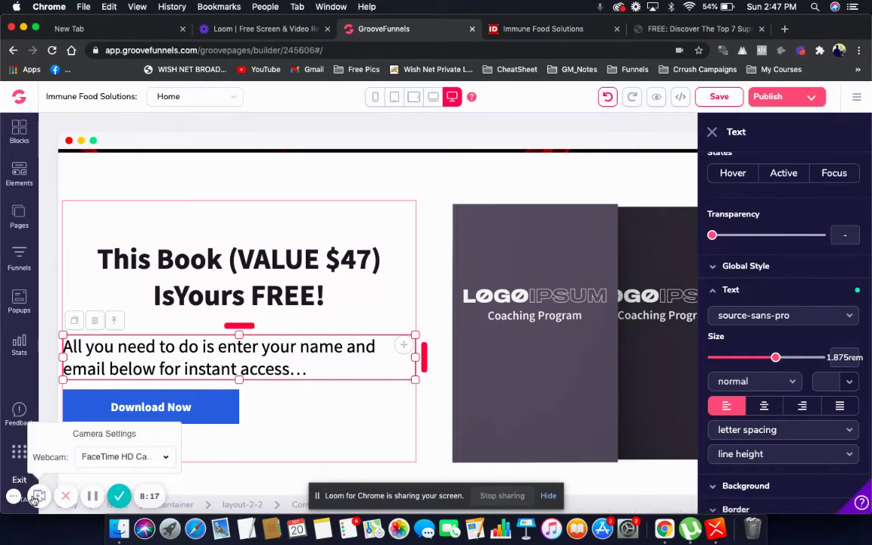
left_click(116, 457)
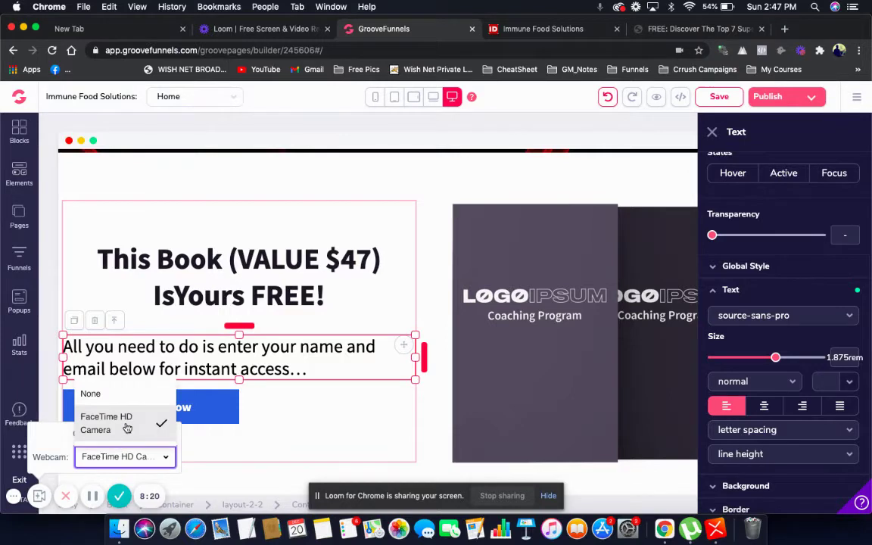
left_click(127, 428)
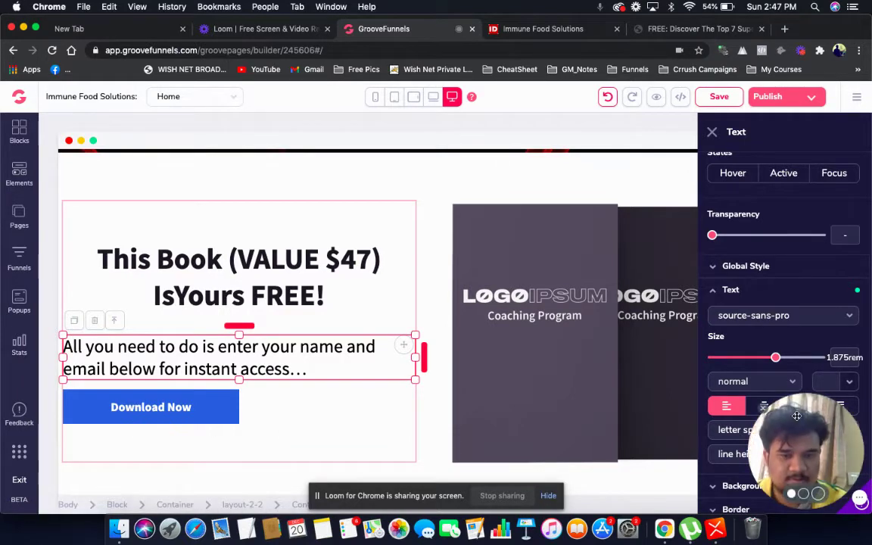
left_click_drag(796, 415, 61, 143)
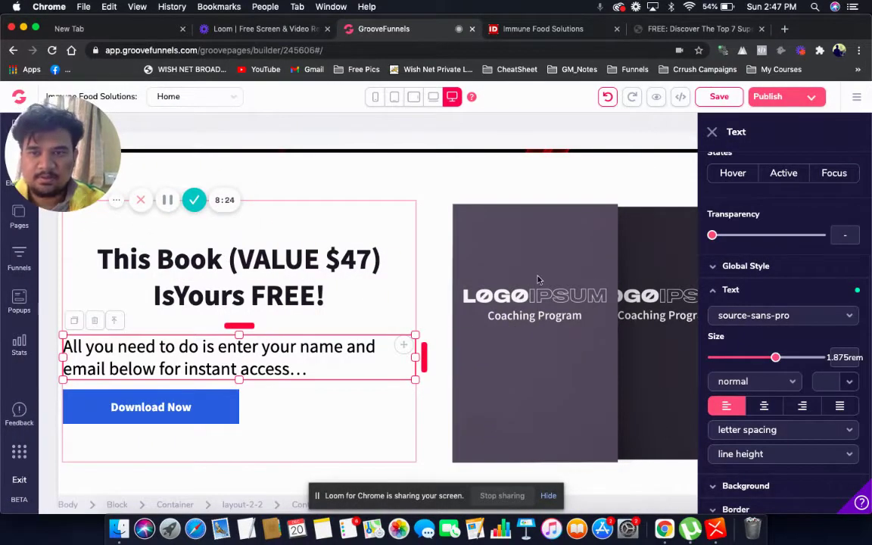
Center the instant-access paragraph, shift the Download Now button slightly down and to the middle of its column, and save the page.
left_click(771, 406)
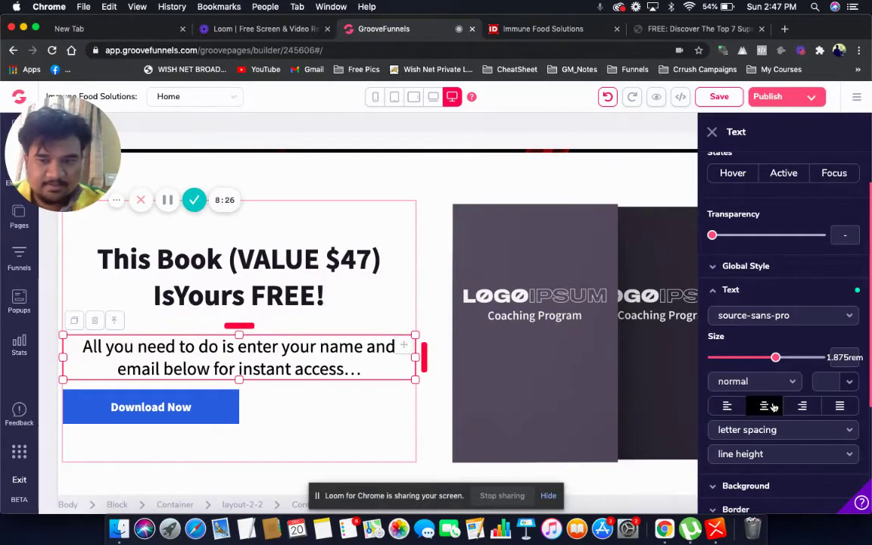
left_click(134, 418)
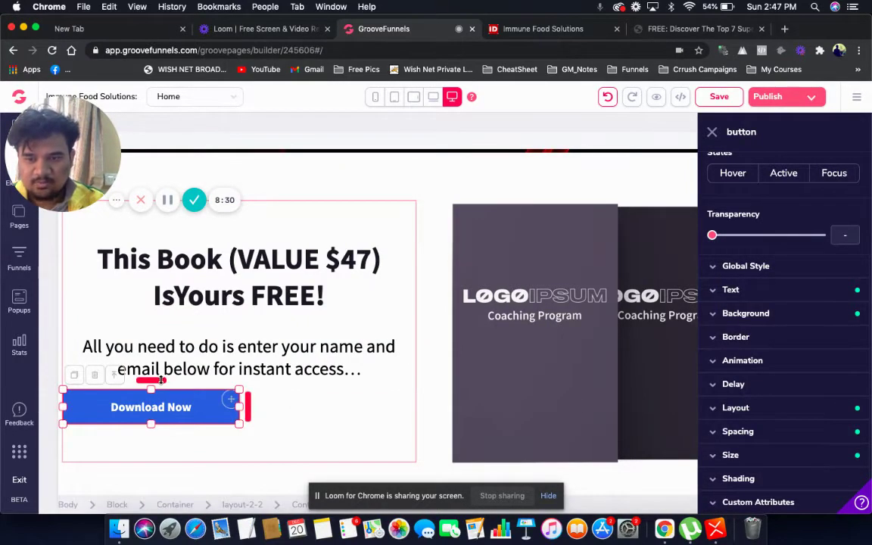
left_click_drag(161, 381, 168, 420)
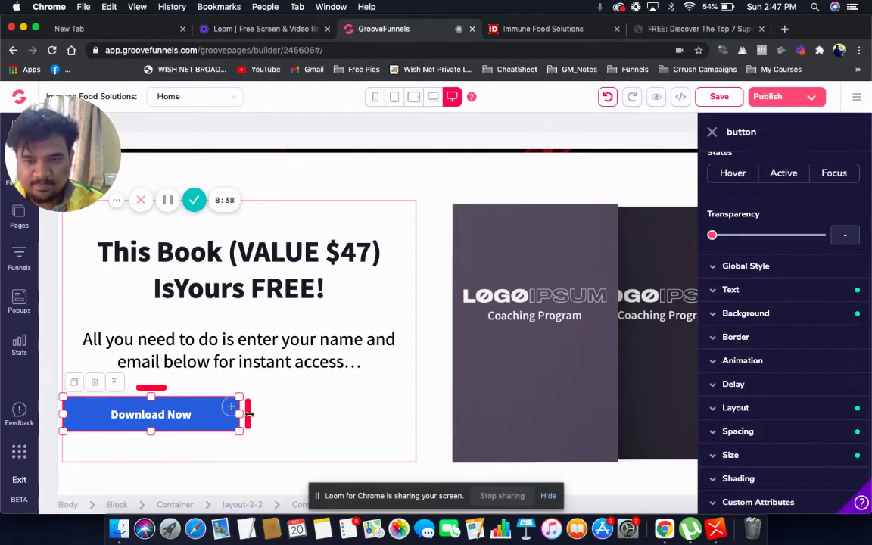
left_click_drag(249, 414, 328, 413)
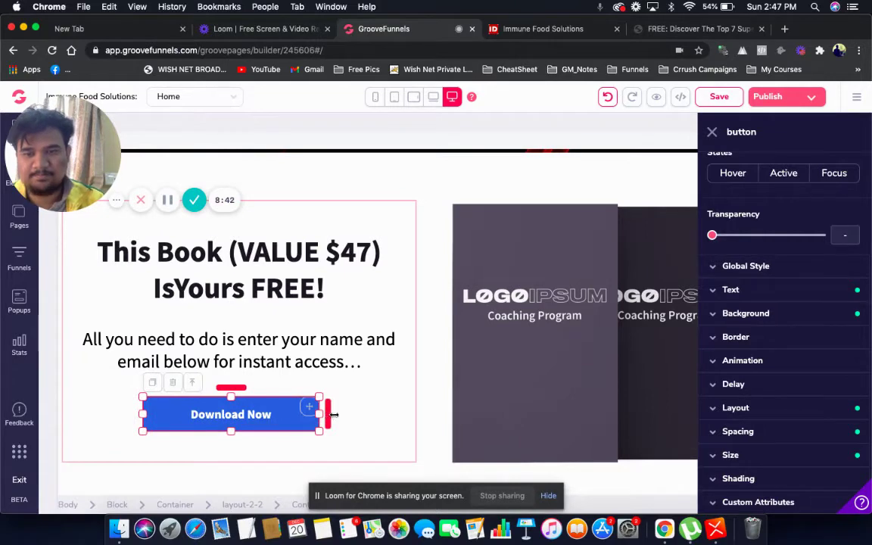
left_click(435, 385)
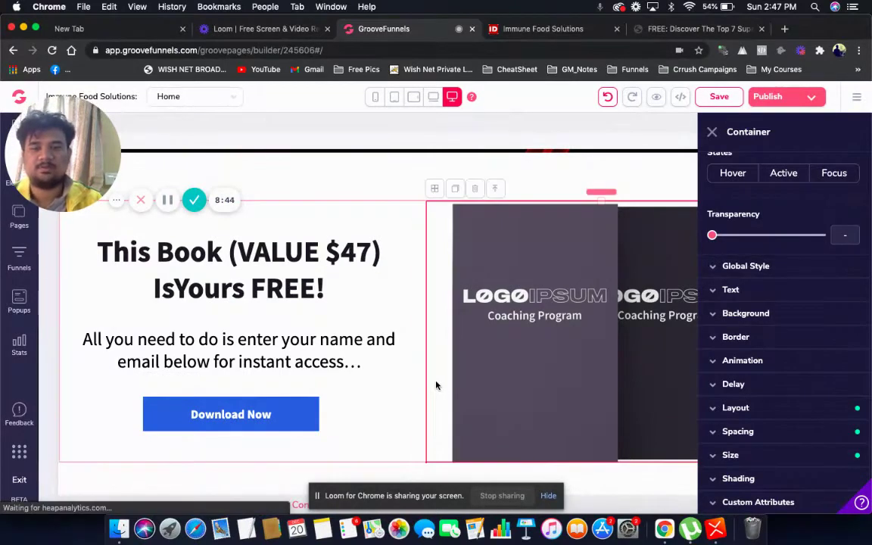
left_click(721, 102)
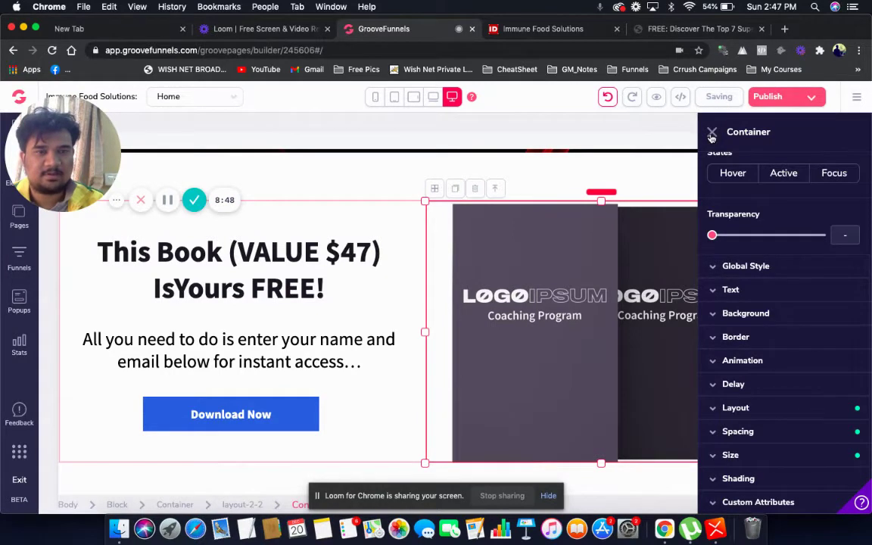
left_click(711, 134)
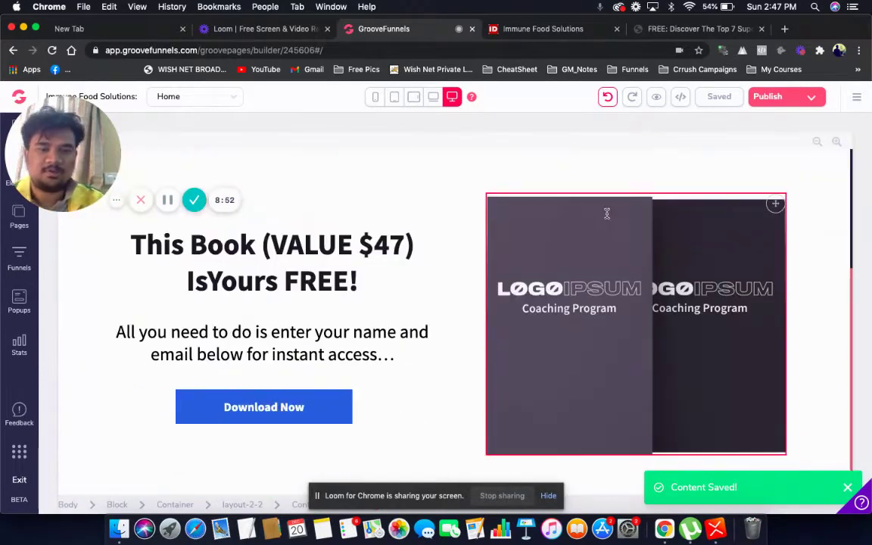
Remove the two-softcover-books mockup file from the image element in the free-book section.
left_click(649, 301)
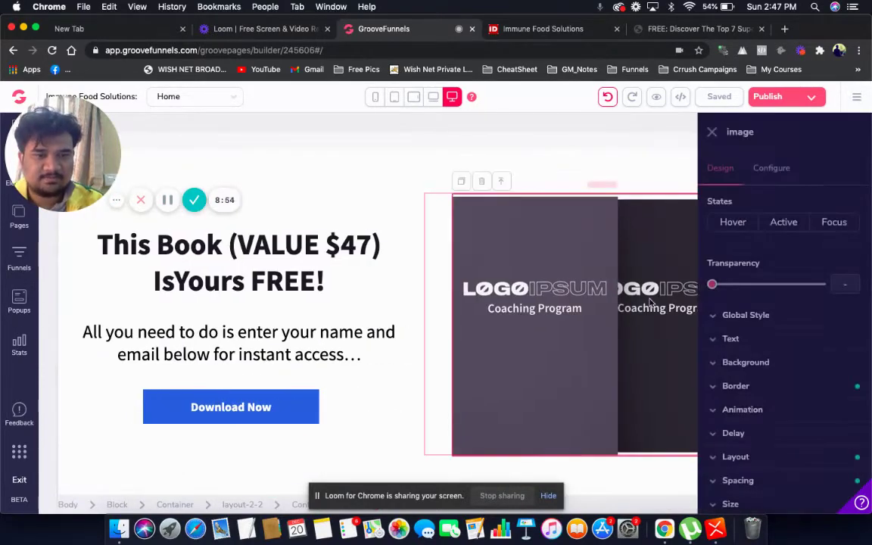
left_click(772, 169)
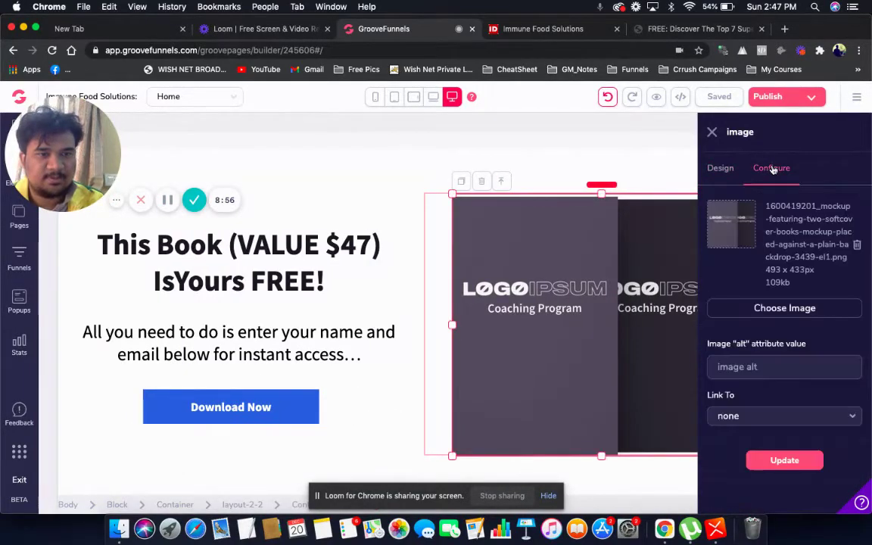
left_click(759, 310)
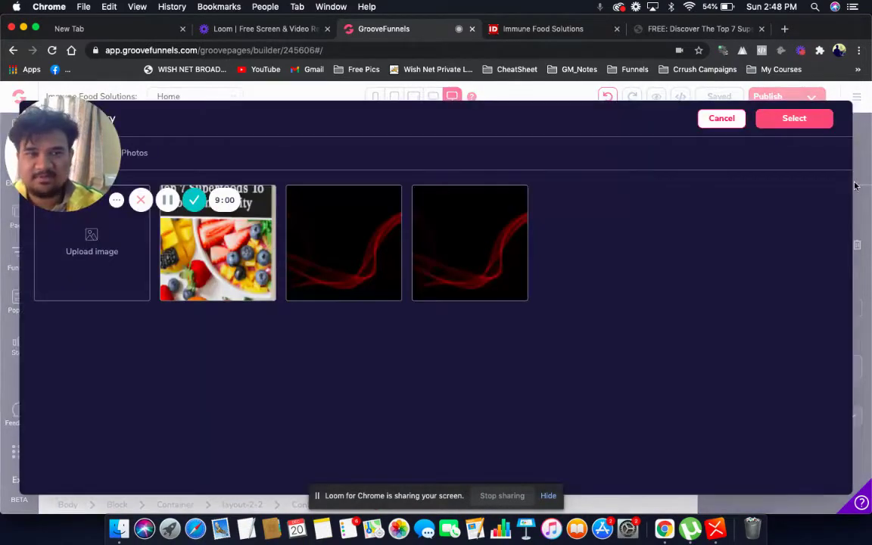
left_click(722, 119)
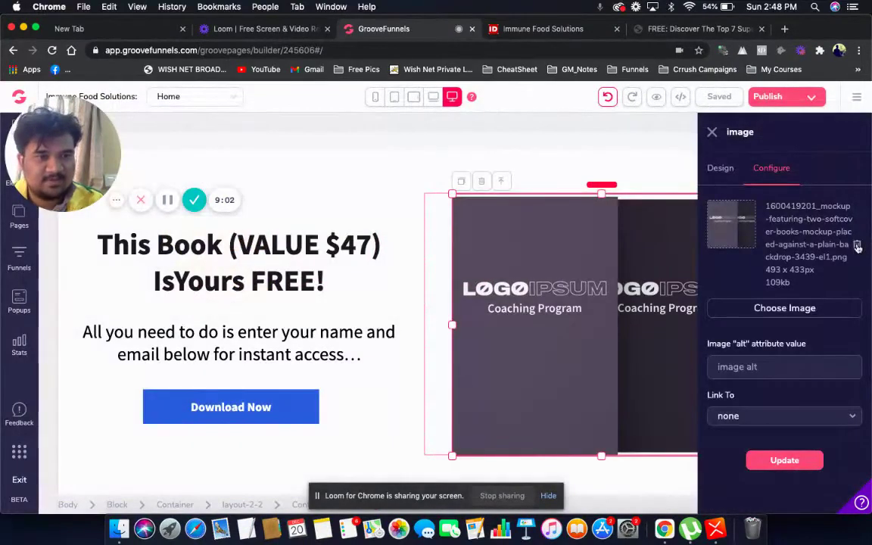
left_click(858, 246)
Set the "Top 7 Superfoods To Boost Immunity" cover from the gallery as the section's image and apply the update.
left_click(794, 272)
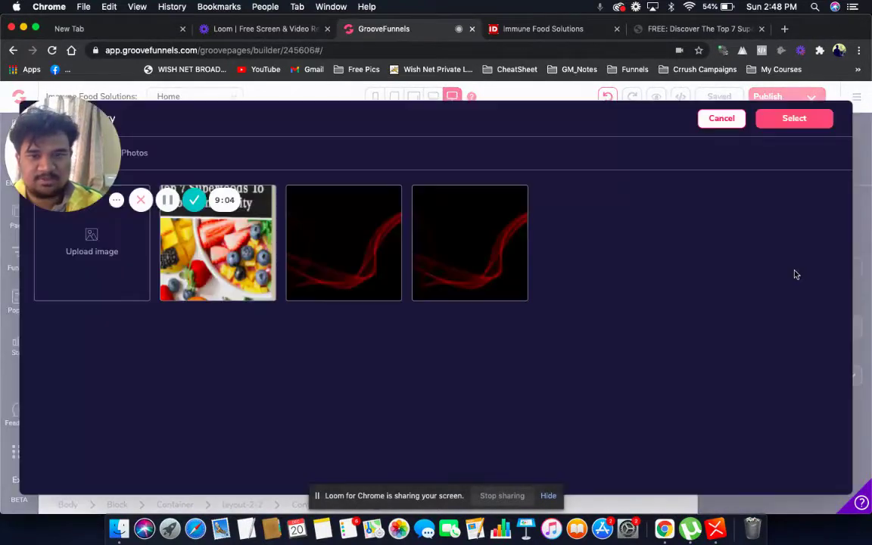
left_click(223, 279)
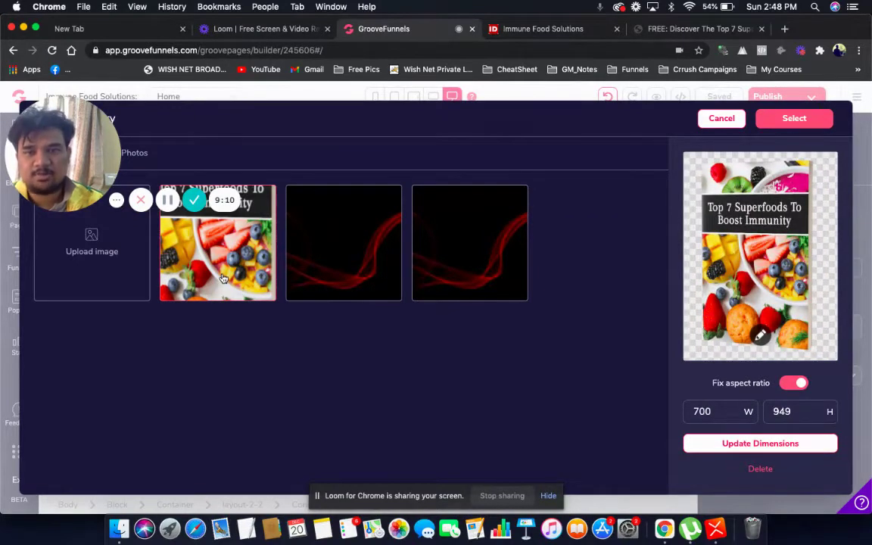
left_click(223, 279)
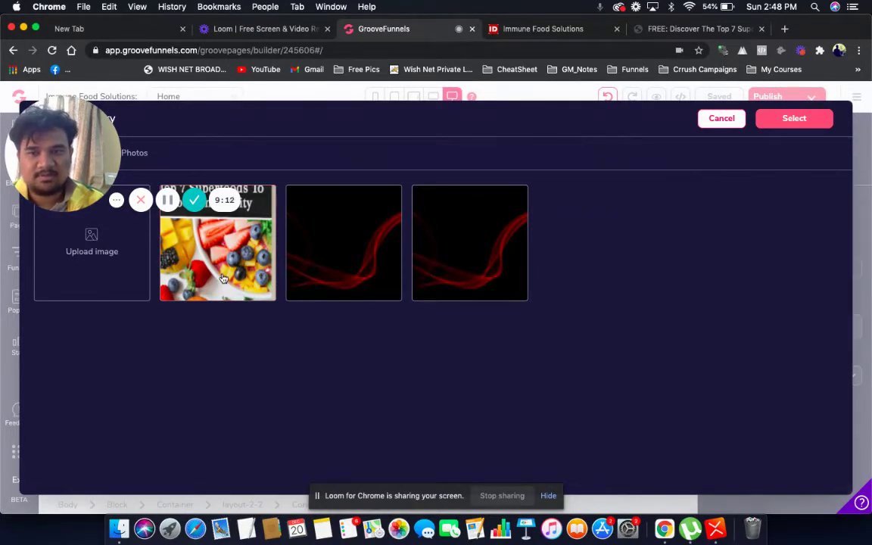
left_click(224, 278)
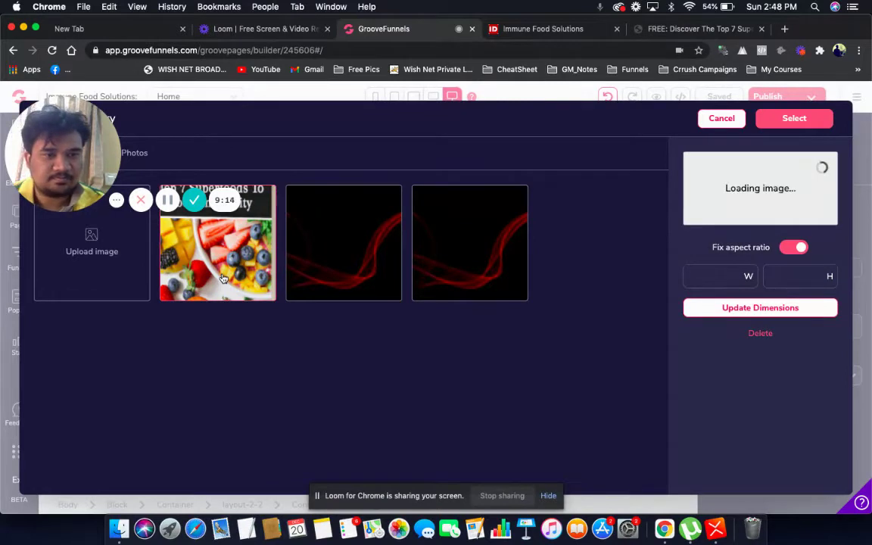
left_click(794, 120)
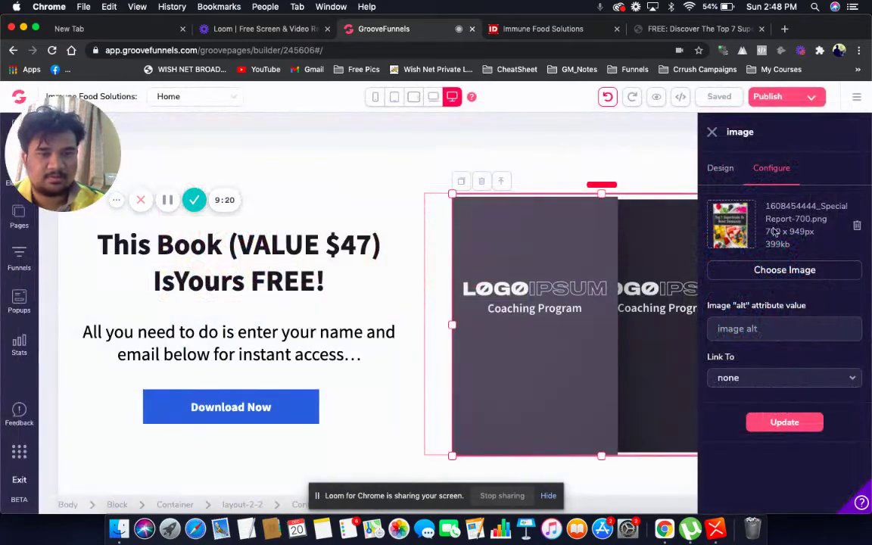
left_click(784, 422)
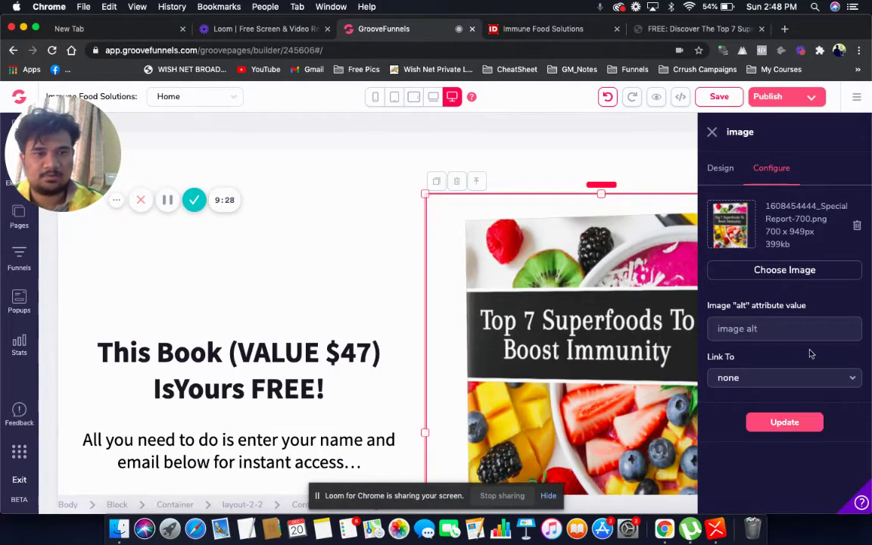
left_click(711, 135)
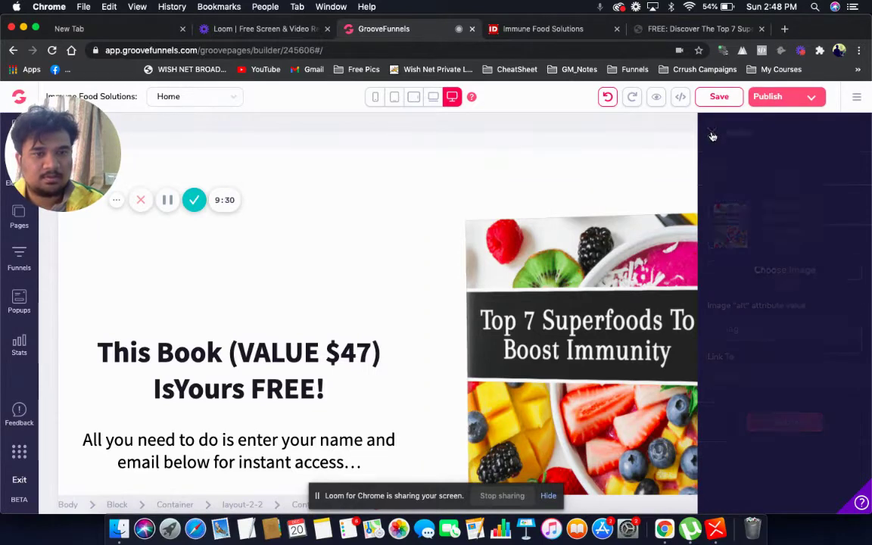
Shrink the Top 7 Superfoods book cover proportionally so it sits inside its column beside the offer text.
left_click(662, 306)
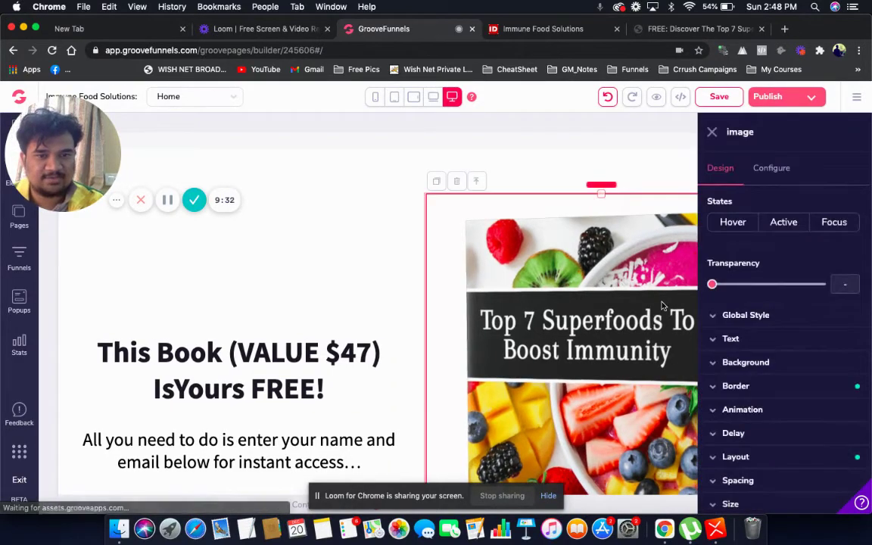
scroll(650, 304, "down", 3)
scroll(638, 303, "up", 2)
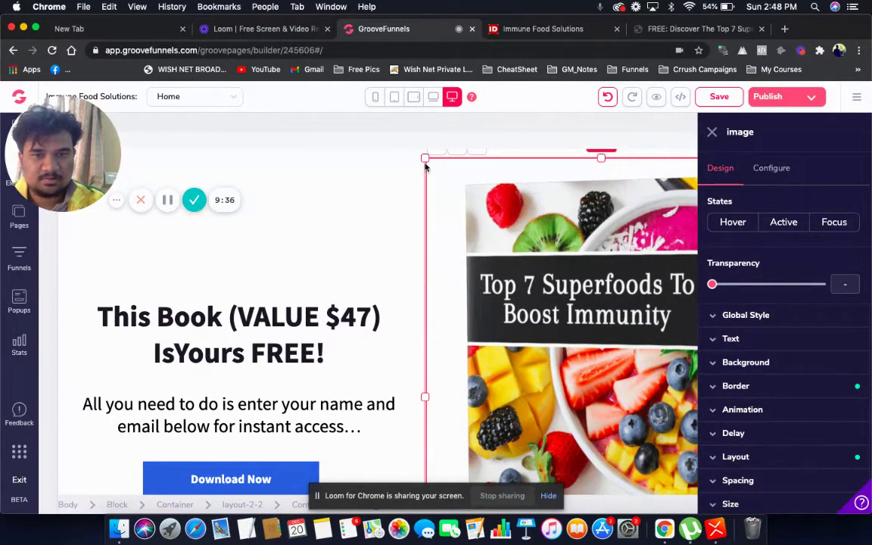
left_click_drag(438, 175, 657, 263)
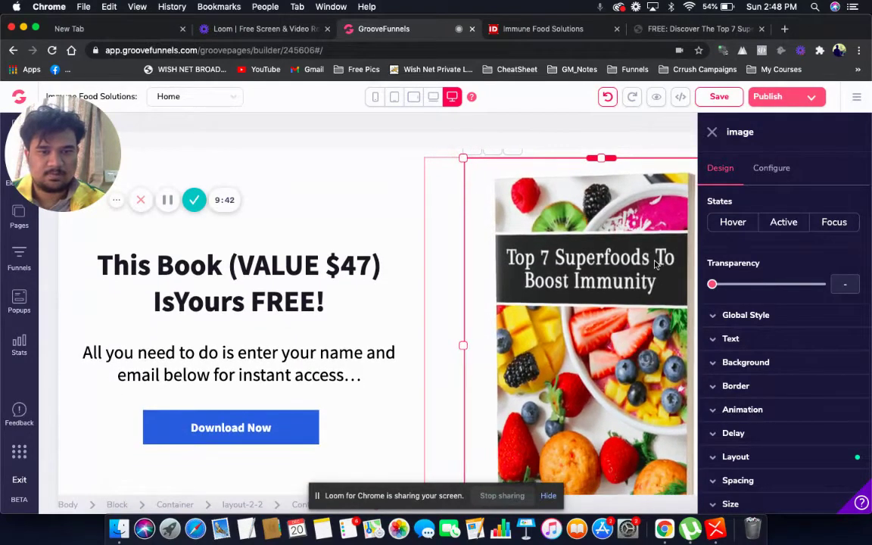
scroll(640, 265, "down", 2)
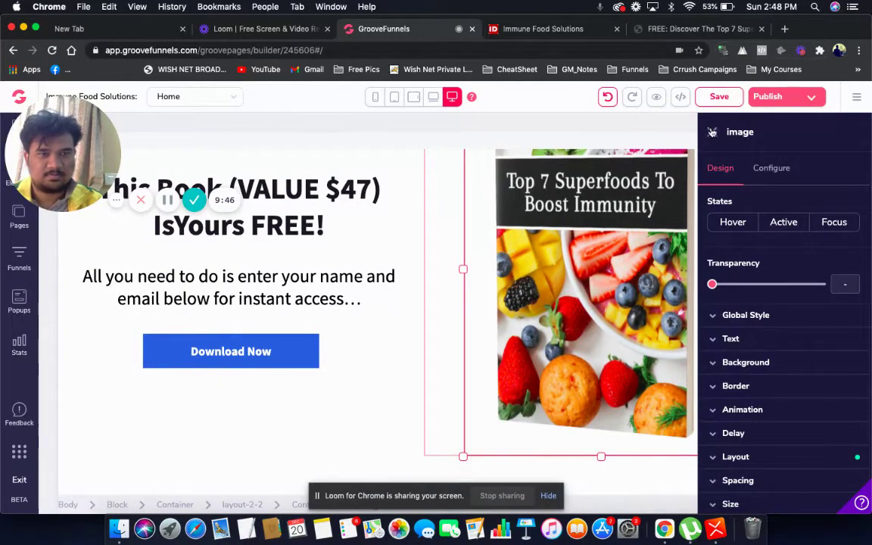
left_click(711, 132)
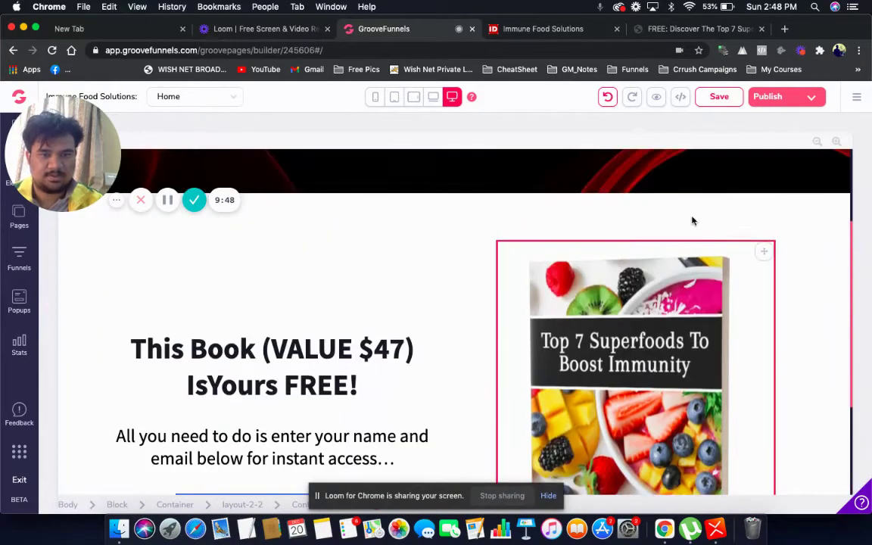
Reduce the book cover image slightly further from its lower corner and save the page.
scroll(691, 221, "down", 4)
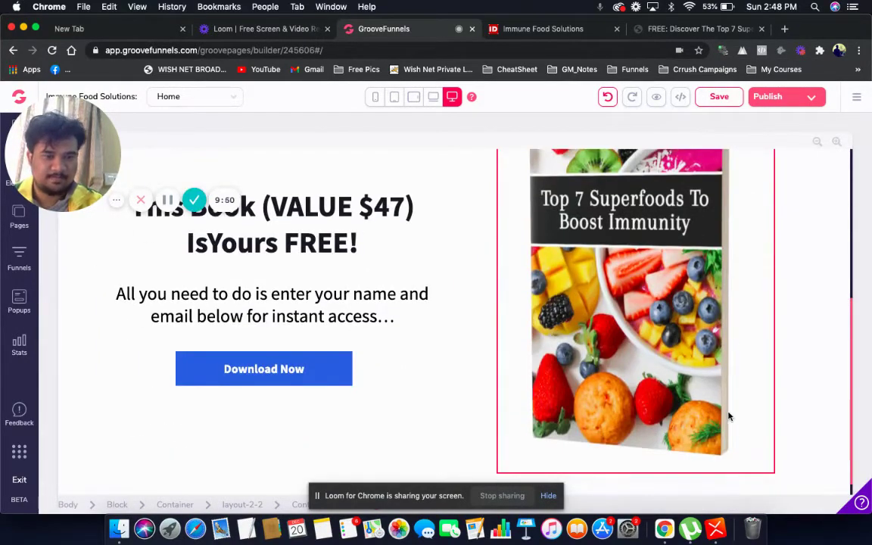
left_click(769, 471)
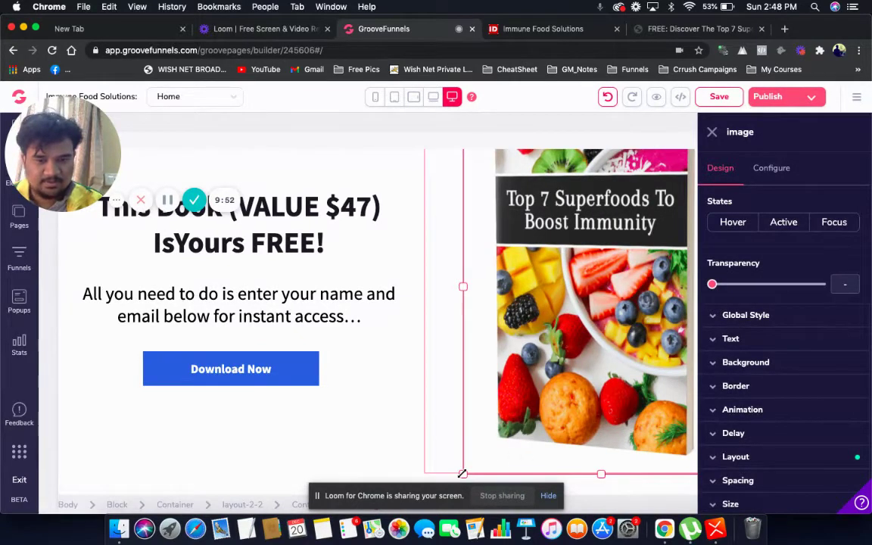
left_click_drag(465, 463, 469, 452)
scroll(530, 288, "up", 7)
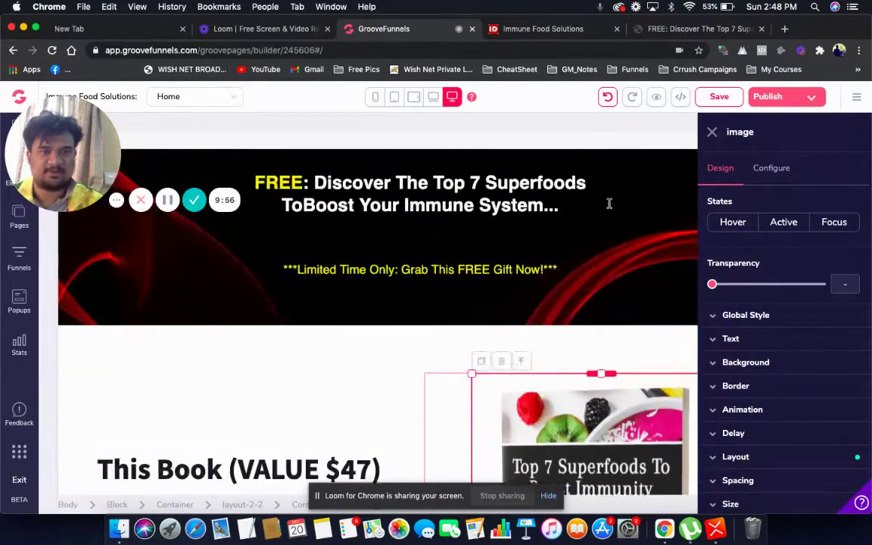
left_click(709, 99)
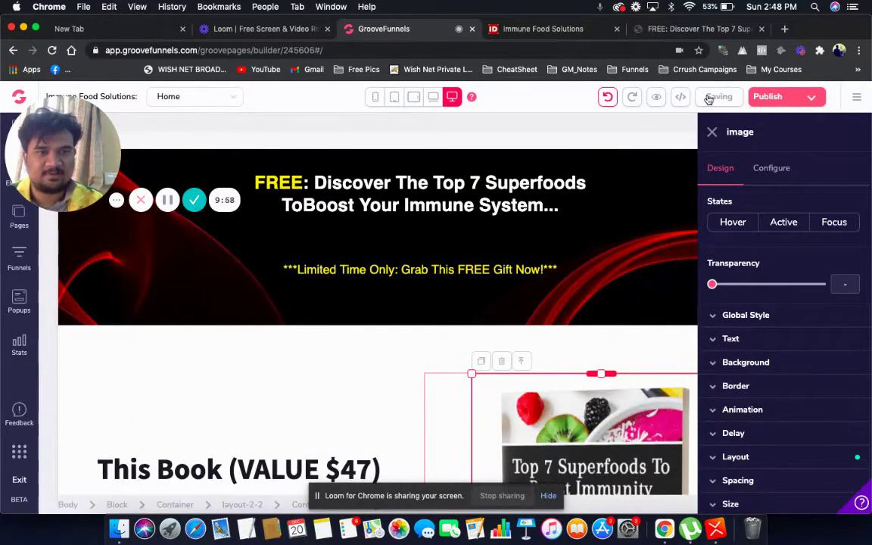
left_click(712, 135)
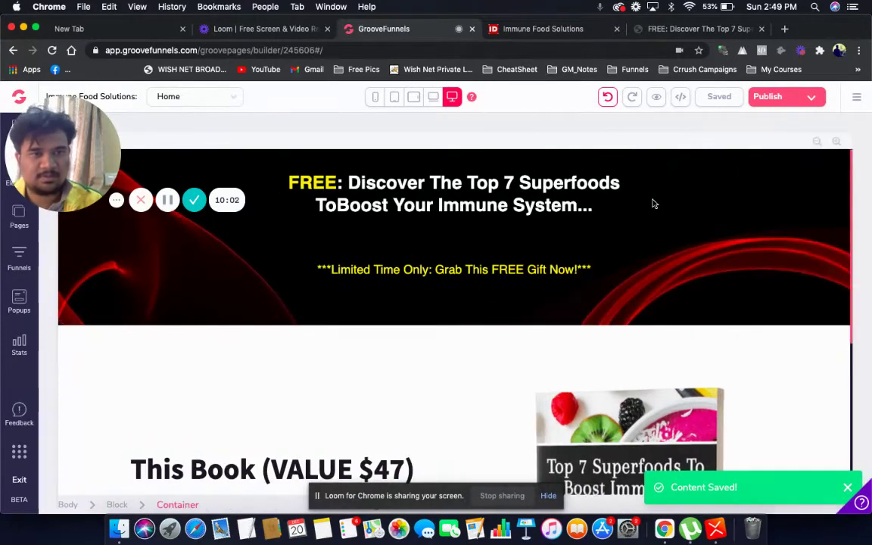
Review the built book section, and switch to the Top 7 Superfoods preview page to examine the content below its free-book offer.
scroll(651, 202, "down", 4)
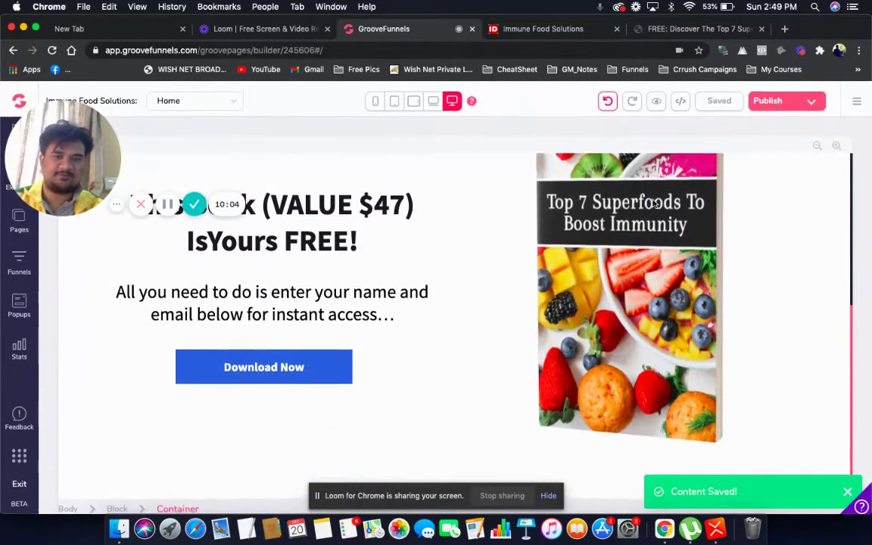
scroll(587, 302, "up", 5)
scroll(587, 303, "down", 3)
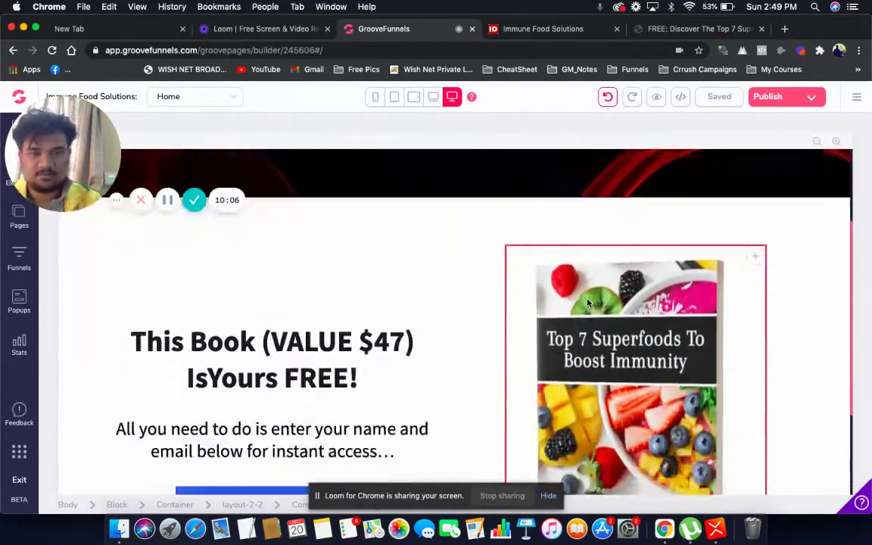
left_click(685, 30)
scroll(506, 324, "down", 3)
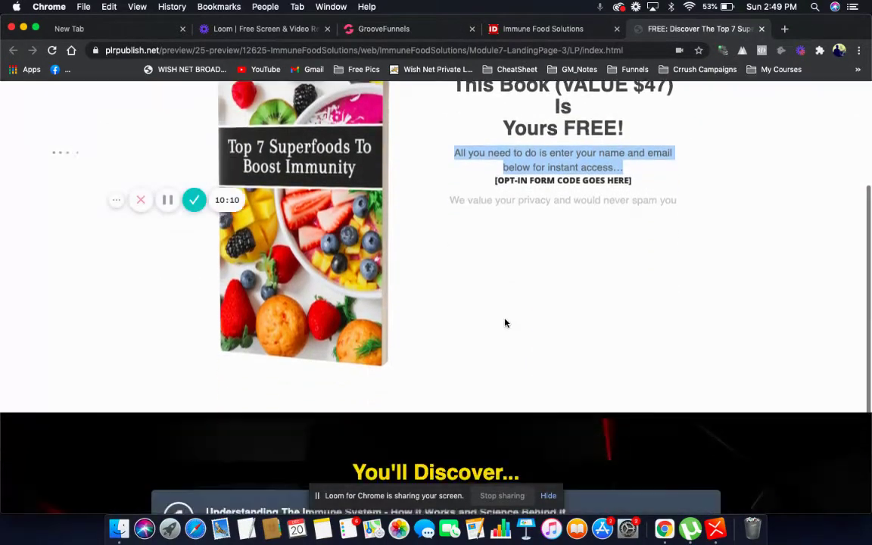
Examine the "You'll Discover..." section with its three numbered points on the preview page, and return to the GroovePages builder.
scroll(506, 323, "down", 5)
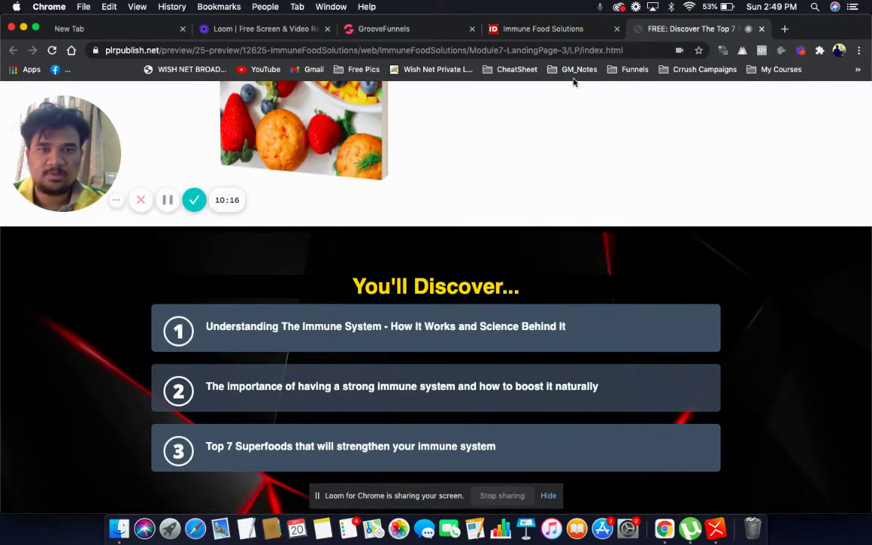
left_click(377, 29)
scroll(141, 72, "down", 1)
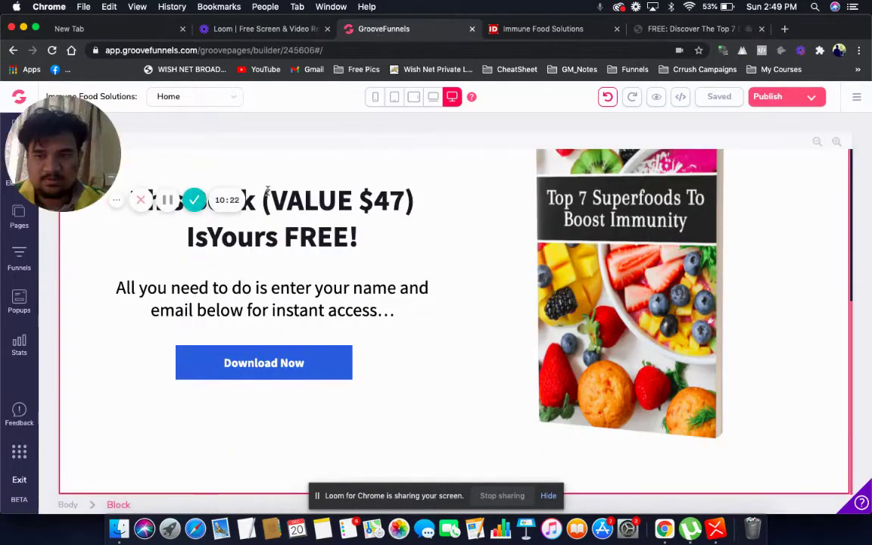
left_click_drag(125, 203, 601, 348)
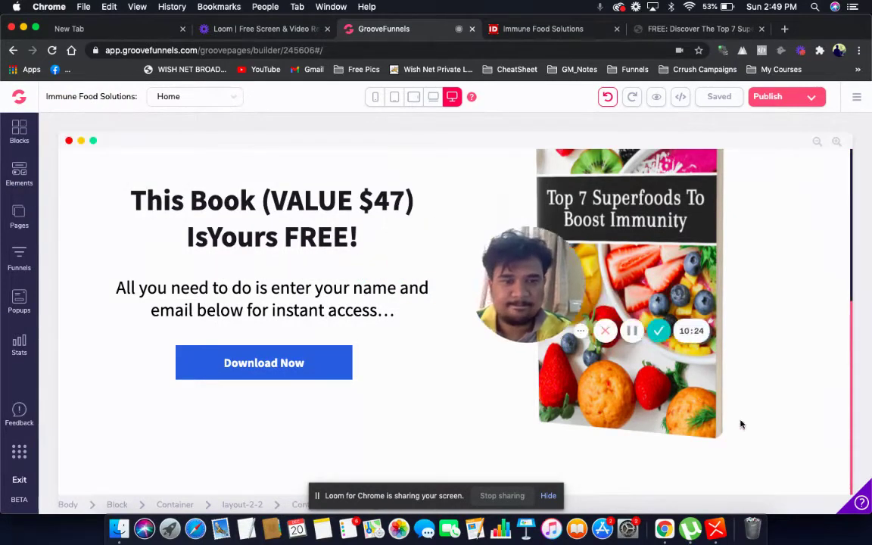
left_click_drag(741, 425, 832, 484)
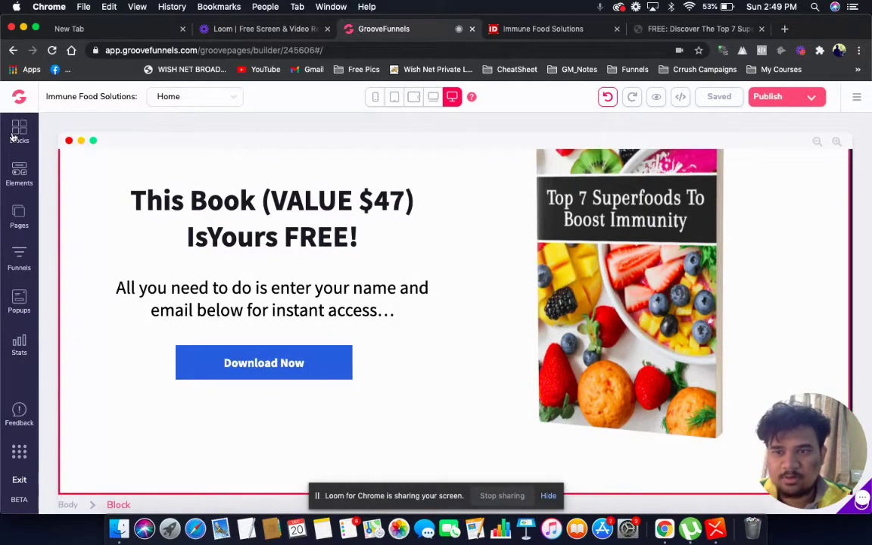
Browse all the designed blocks for a layout that suits the numbered "You'll Discover..." list.
left_click(19, 133)
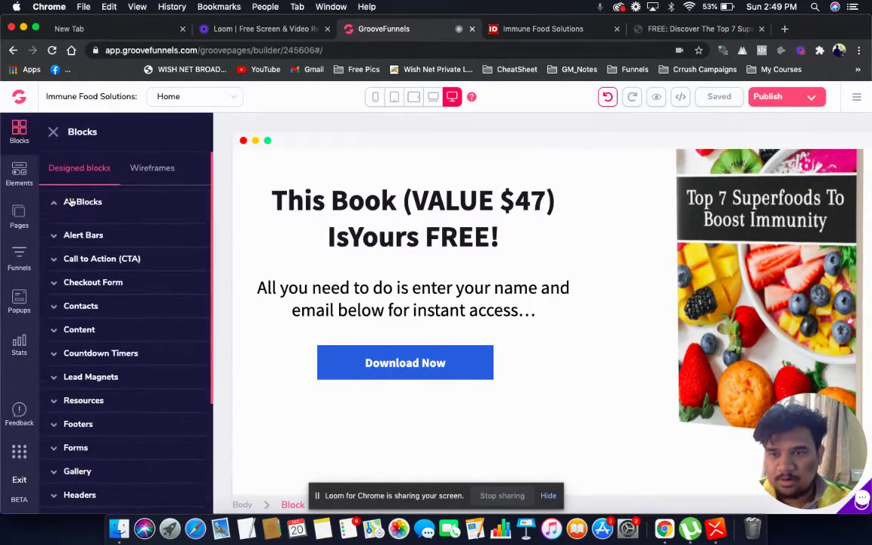
left_click(70, 203)
scroll(189, 343, "down", 5)
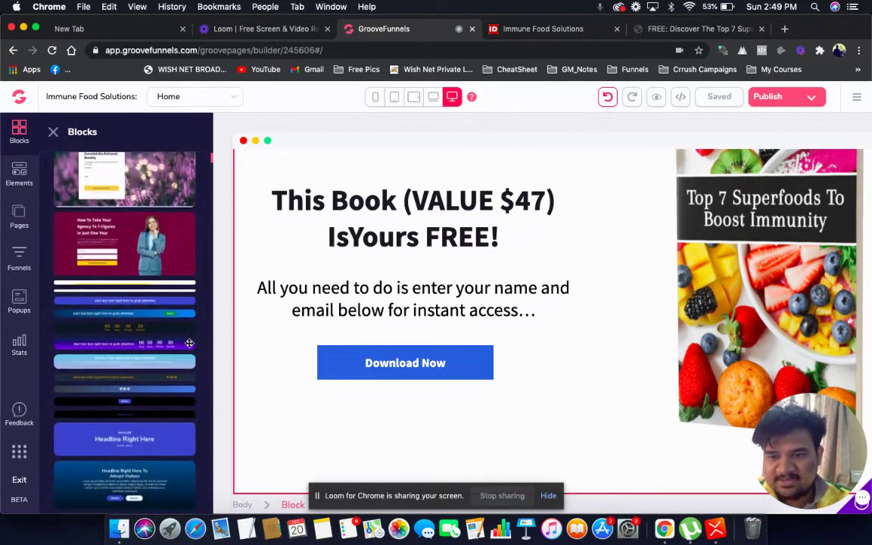
scroll(190, 343, "down", 10)
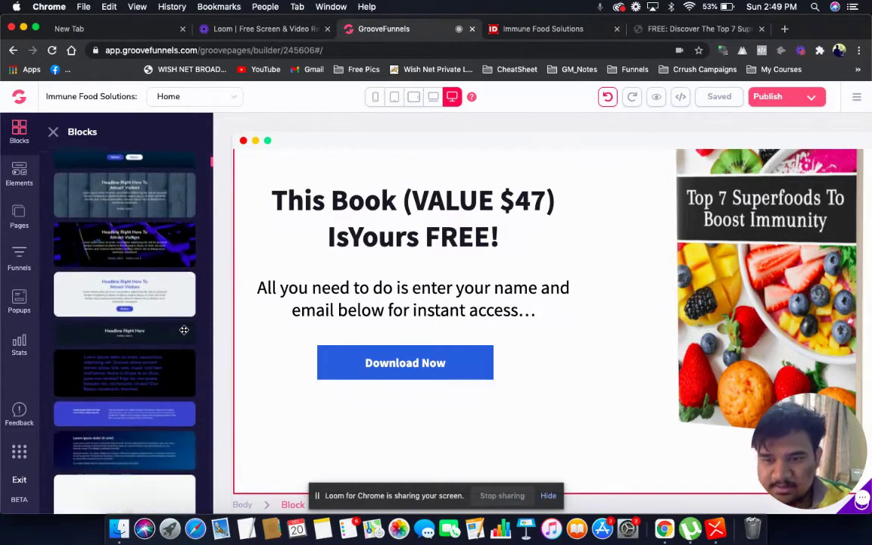
scroll(184, 330, "down", 10)
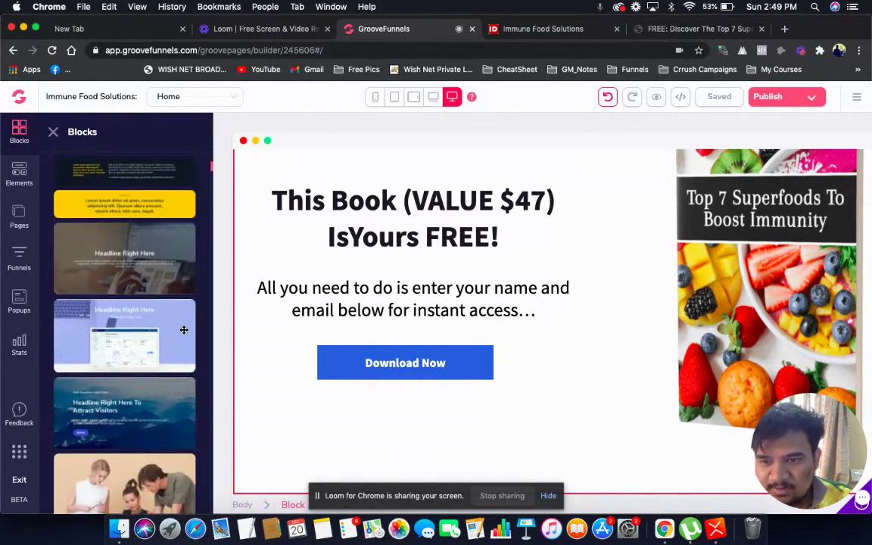
scroll(184, 330, "down", 10)
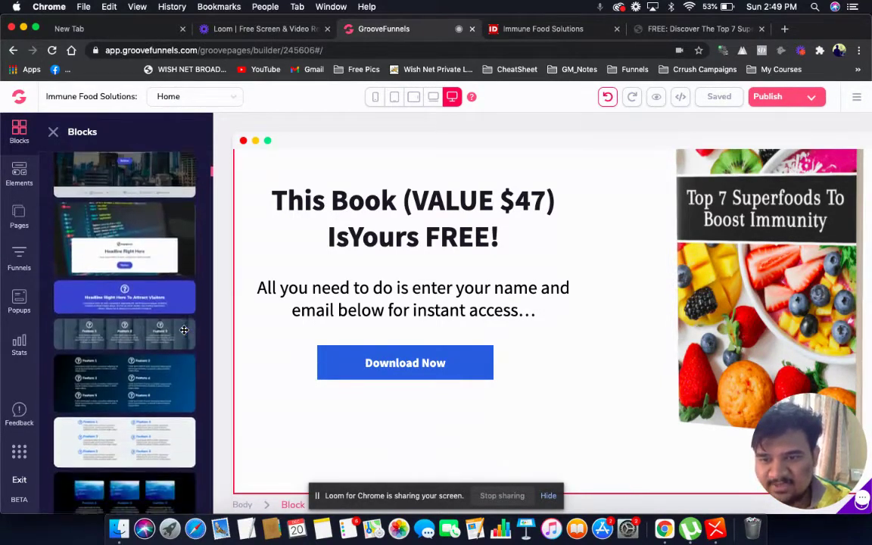
scroll(184, 330, "down", 1)
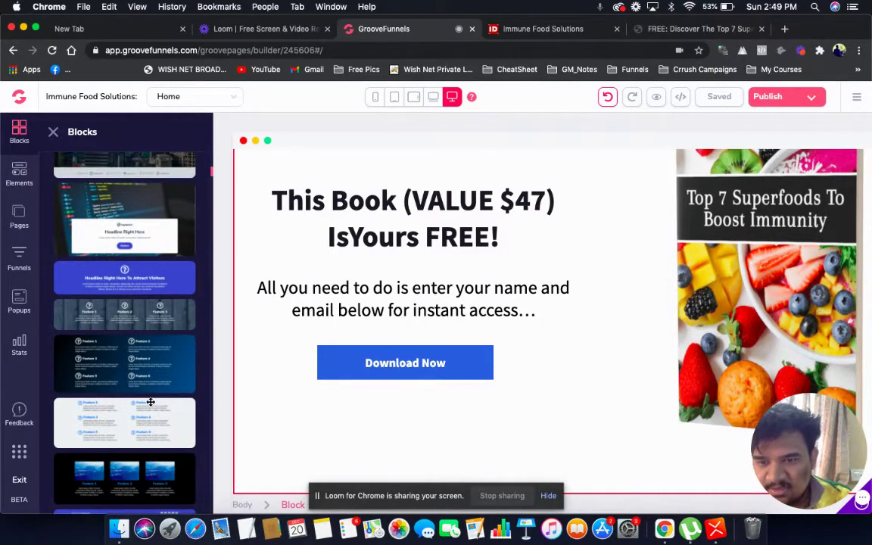
scroll(144, 373, "down", 8)
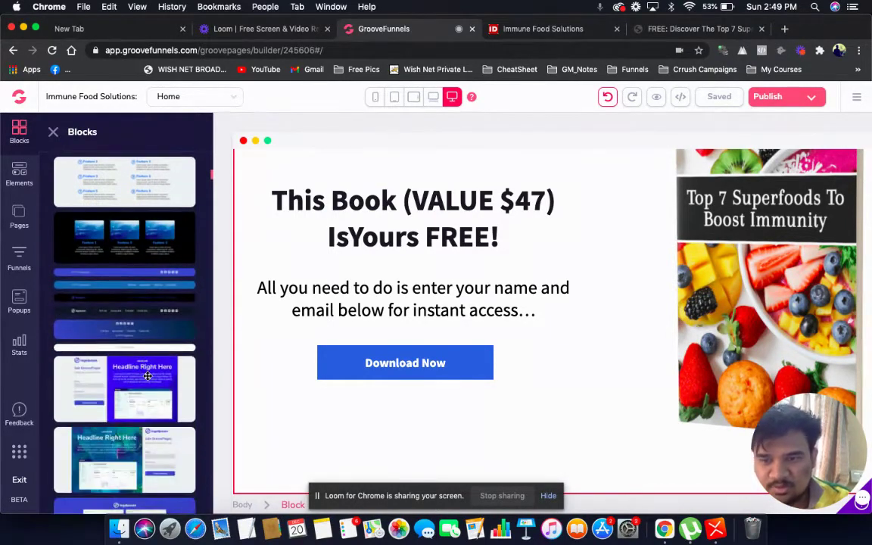
scroll(147, 375, "down", 10)
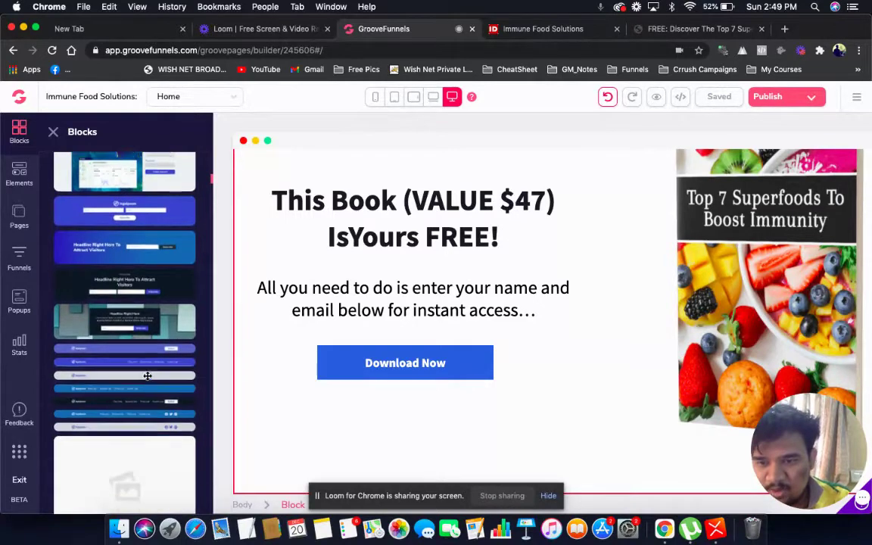
scroll(147, 375, "down", 8)
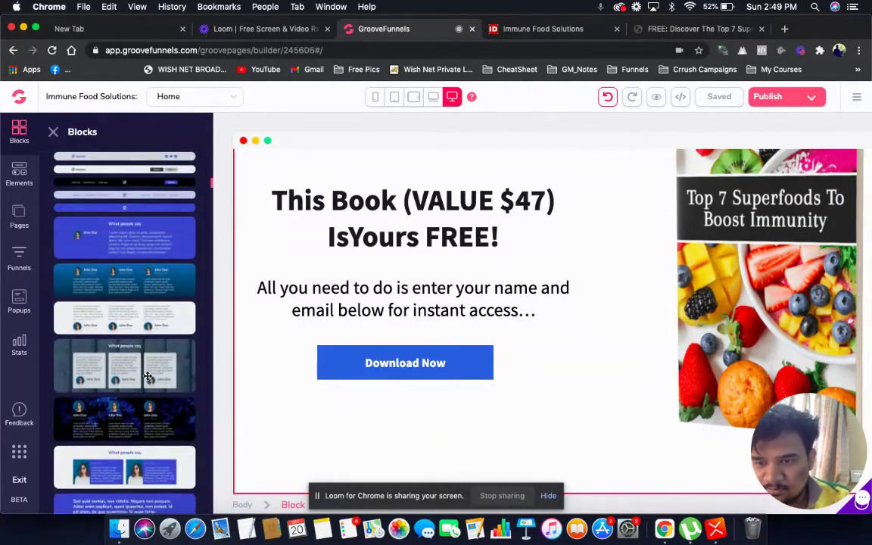
scroll(148, 376, "down", 8)
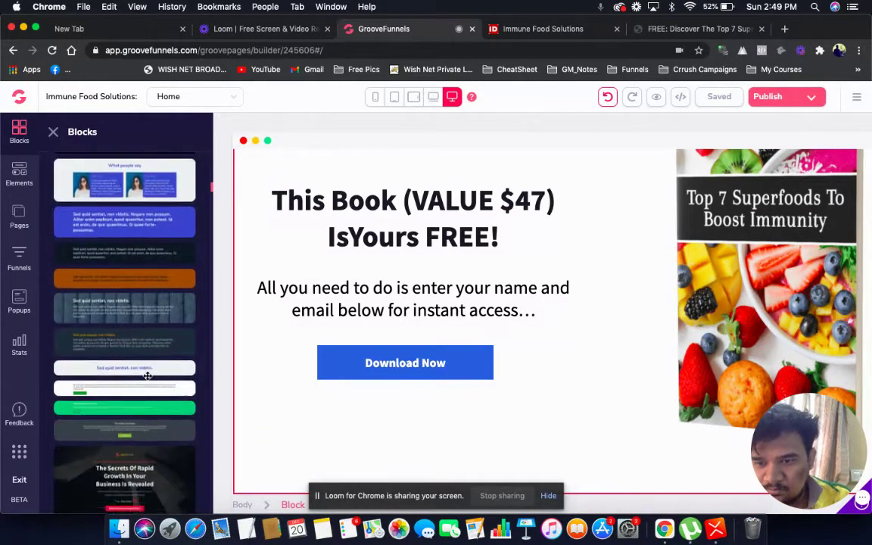
scroll(148, 375, "down", 10)
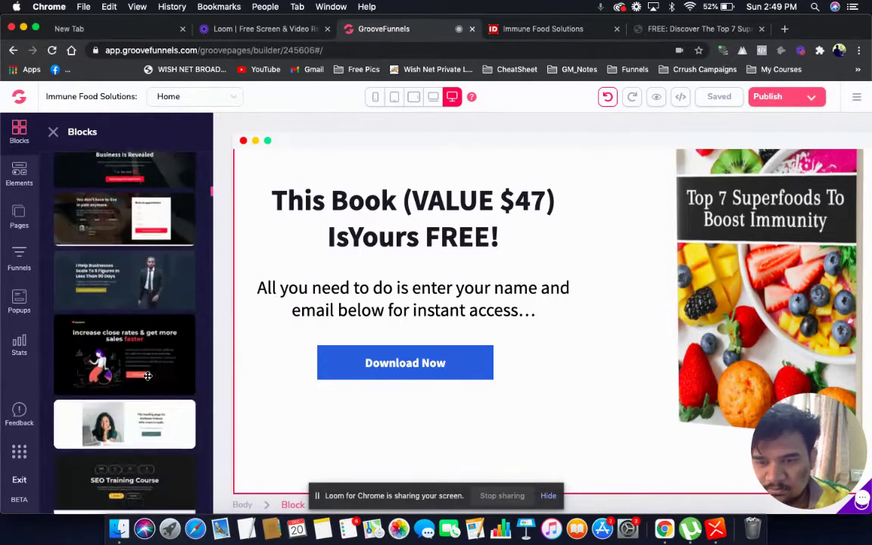
scroll(147, 375, "down", 6)
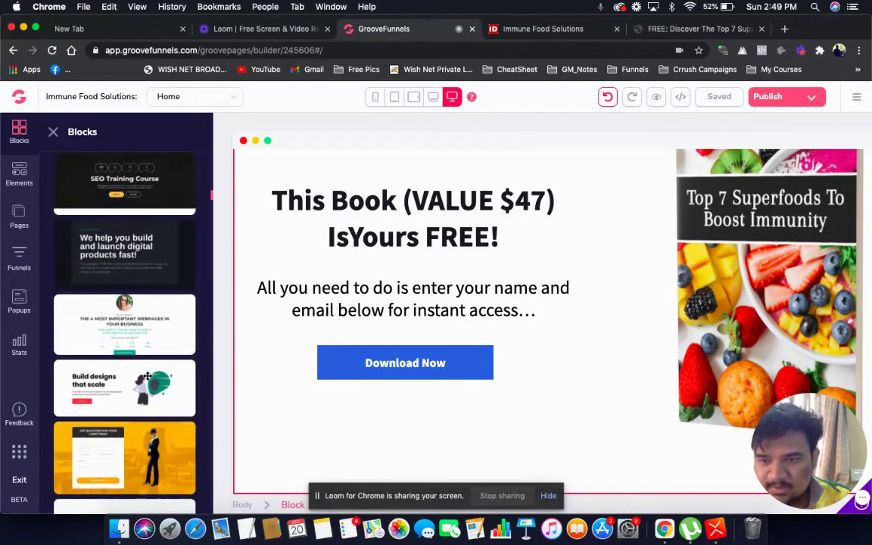
scroll(148, 375, "down", 5)
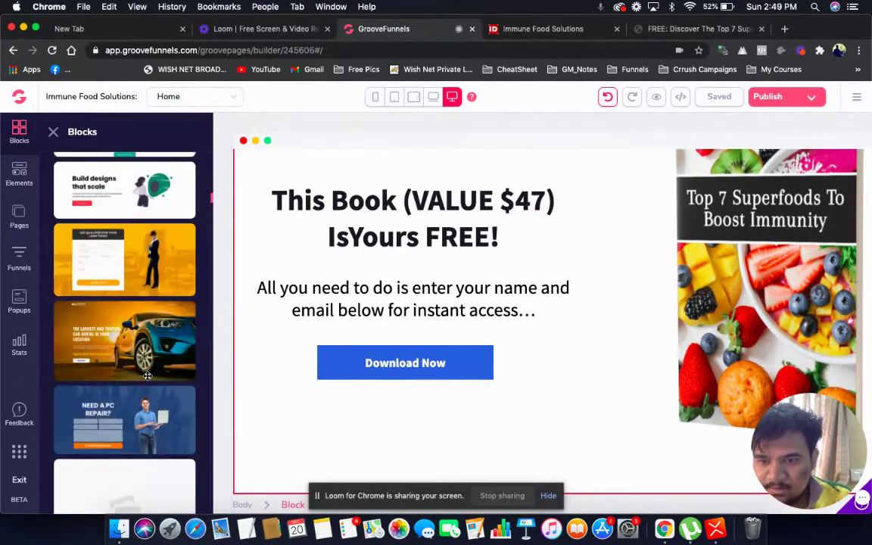
scroll(147, 375, "down", 8)
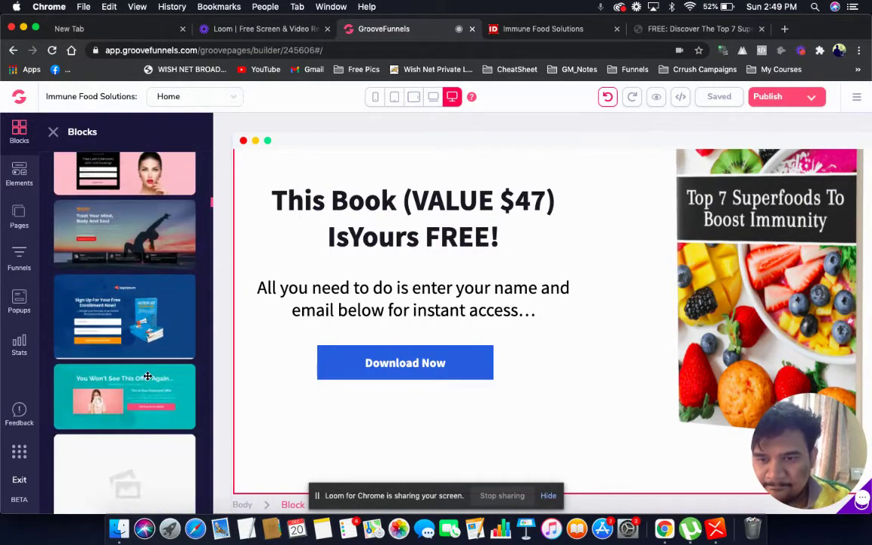
scroll(147, 375, "down", 6)
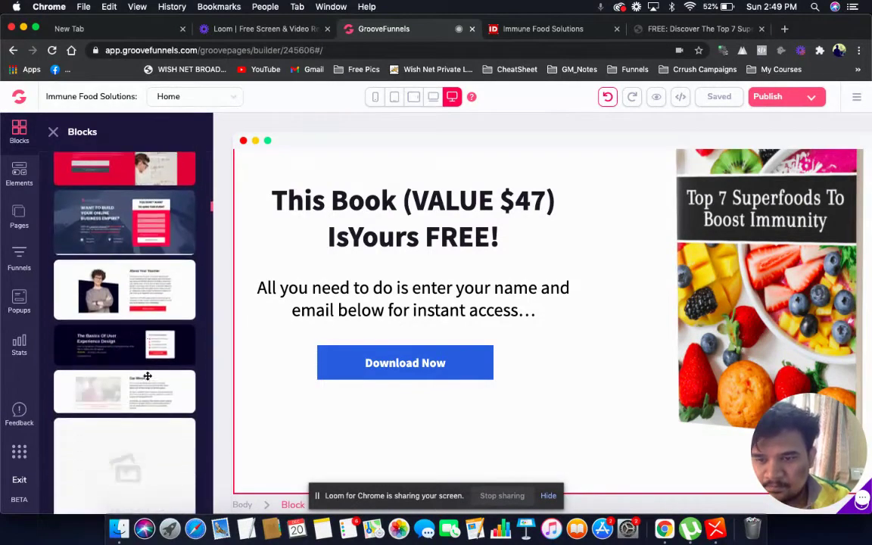
scroll(148, 375, "down", 4)
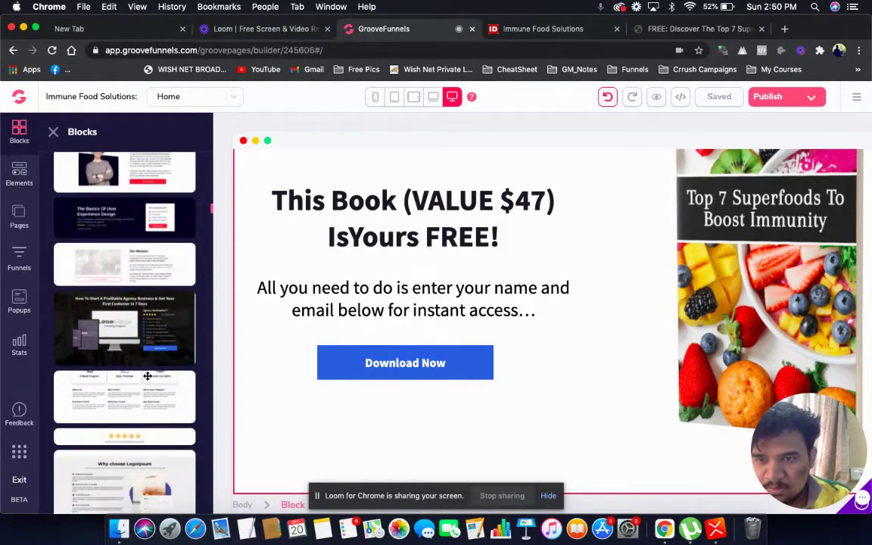
scroll(144, 395, "down", 5)
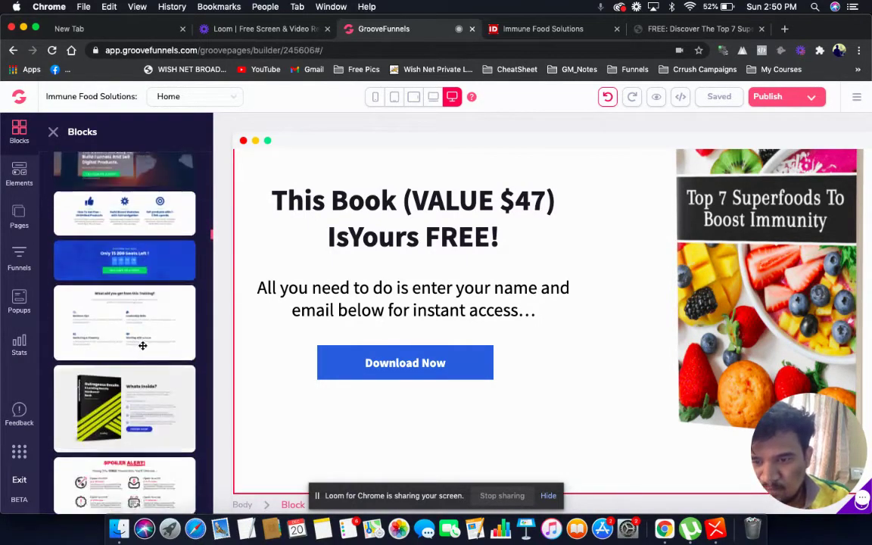
scroll(121, 349, "down", 2)
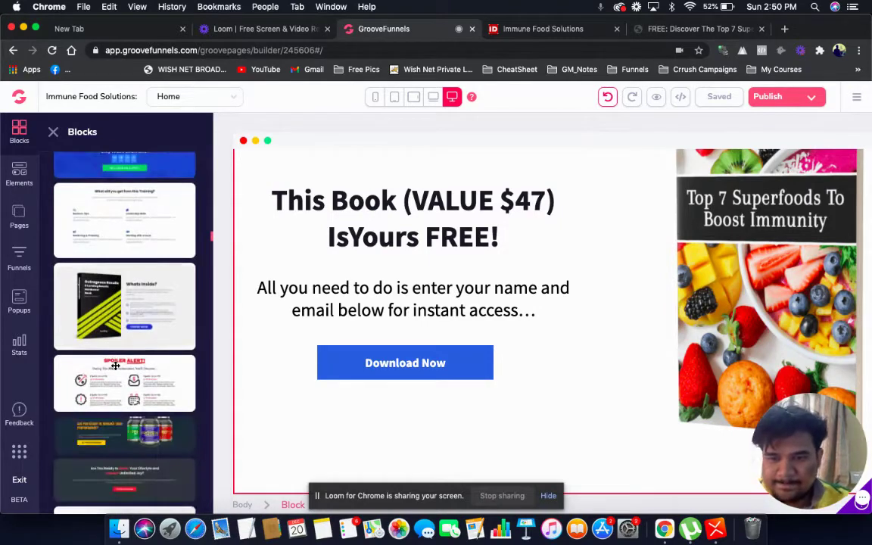
scroll(115, 366, "down", 3)
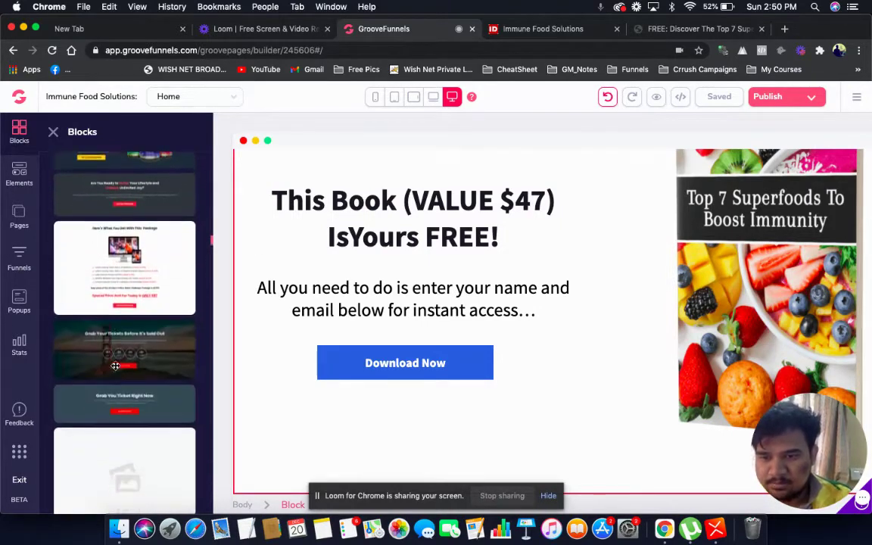
scroll(115, 366, "down", 5)
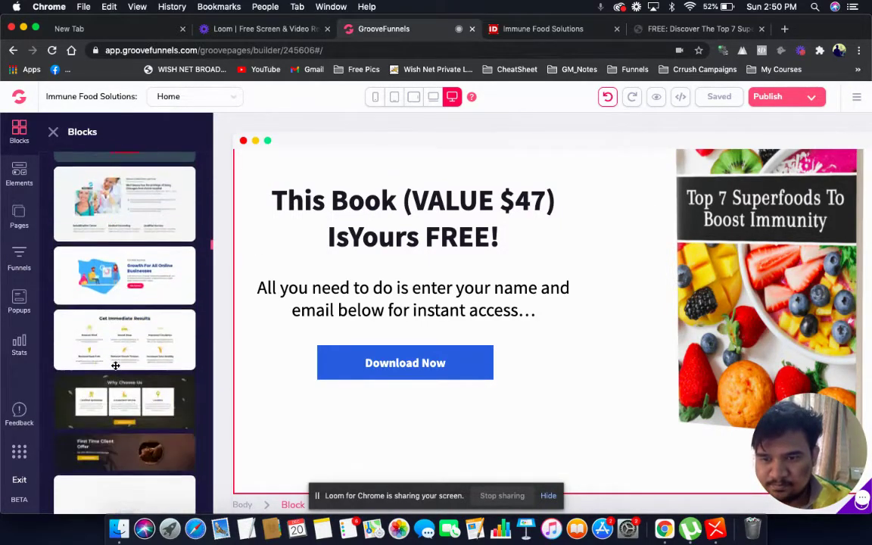
scroll(115, 365, "down", 11)
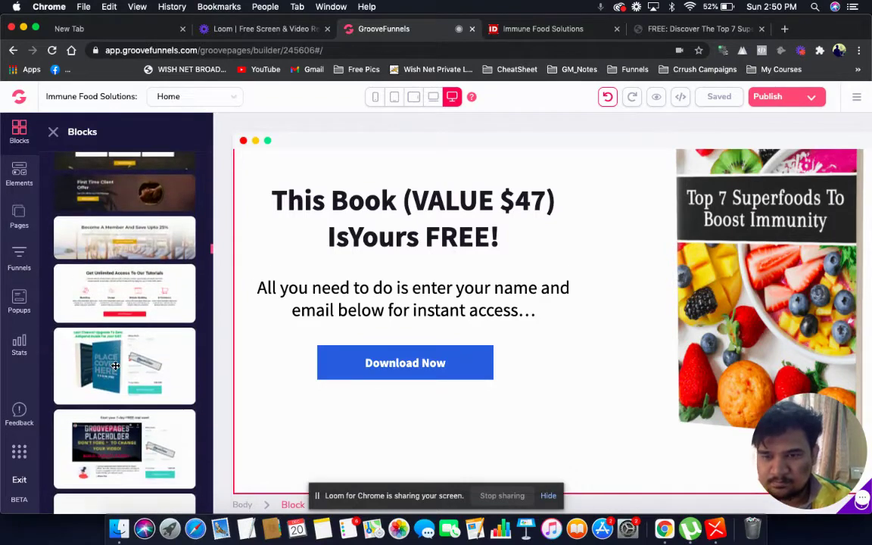
scroll(115, 366, "down", 15)
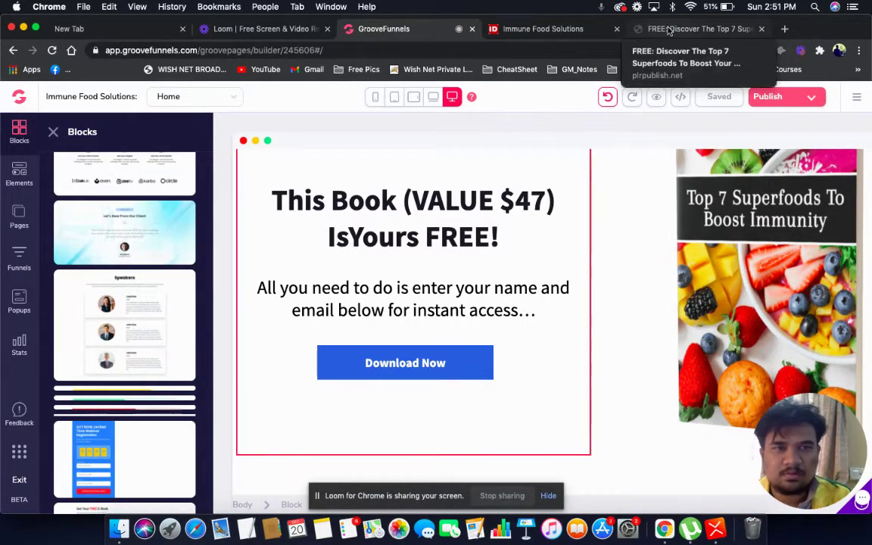
Recheck the "You'll Discover..." list layout on the preview page and return to the GroovePages builder.
left_click(668, 29)
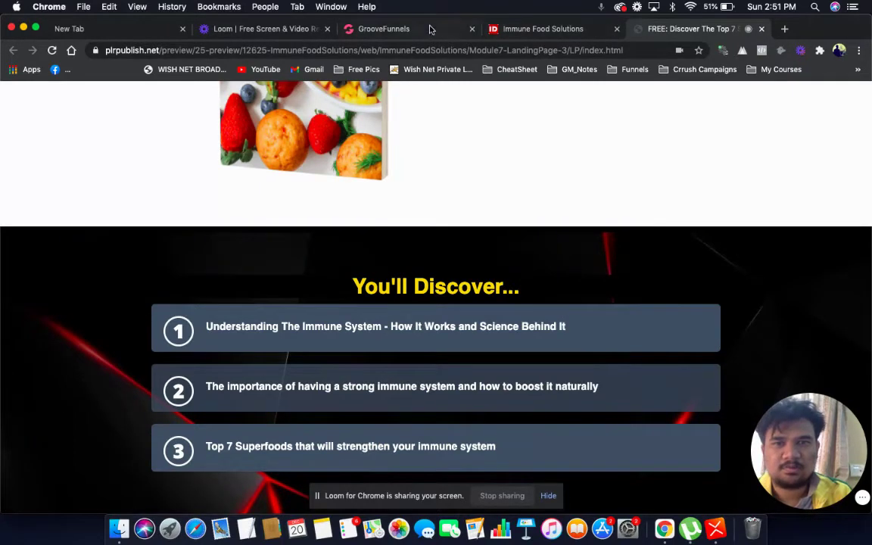
left_click(526, 29)
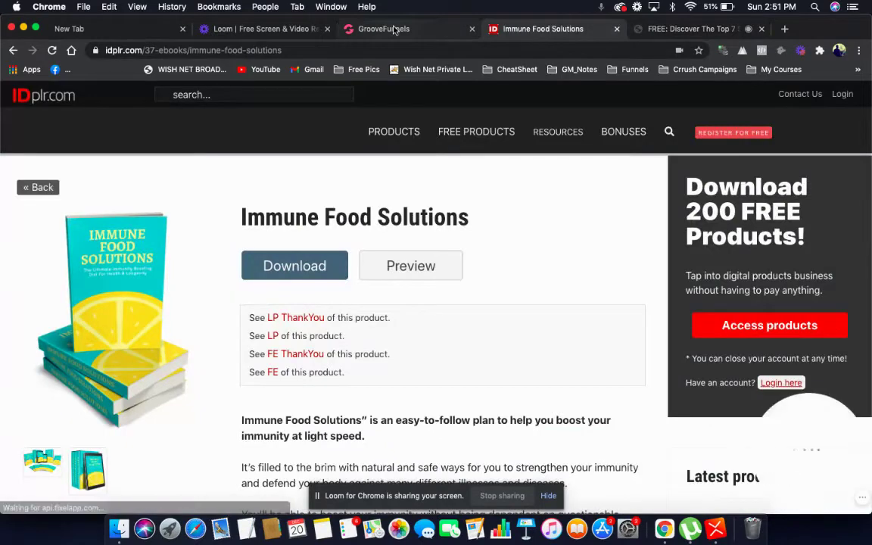
left_click(389, 29)
Add the "Courses Based On Your Level Of Expertise" designed block to the page.
scroll(168, 300, "down", 5)
scroll(168, 300, "down", 10)
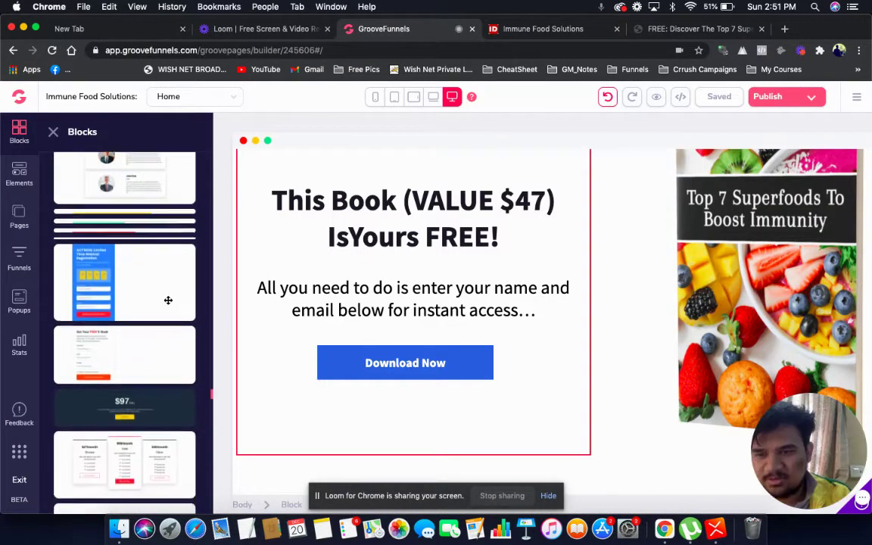
scroll(168, 300, "down", 10)
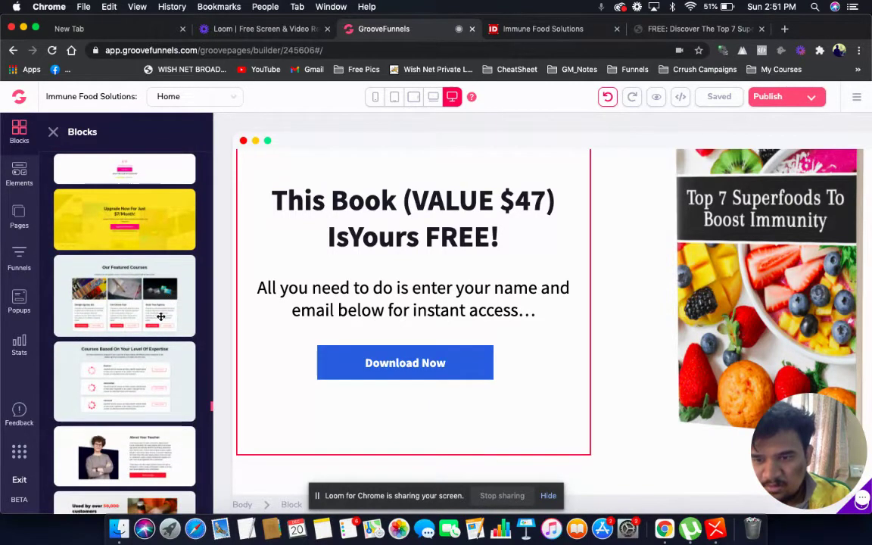
scroll(137, 382, "down", 2)
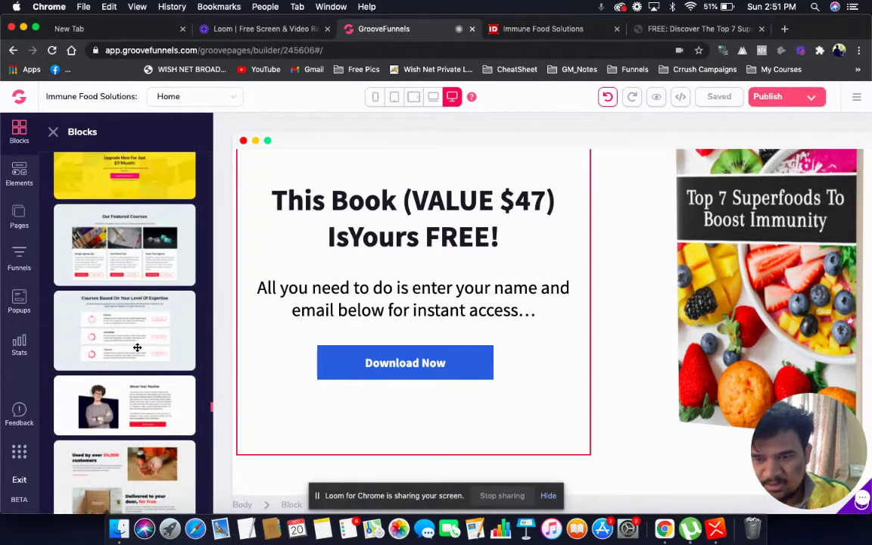
left_click_drag(137, 347, 604, 475)
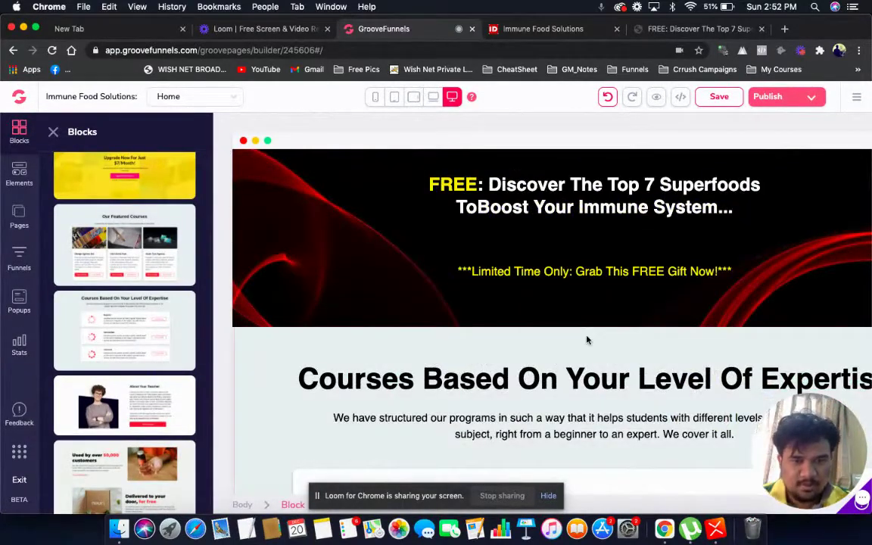
Move the "Courses Based On Your Level Of Expertise" block down one place so it sits below the free-book section.
left_click(586, 340)
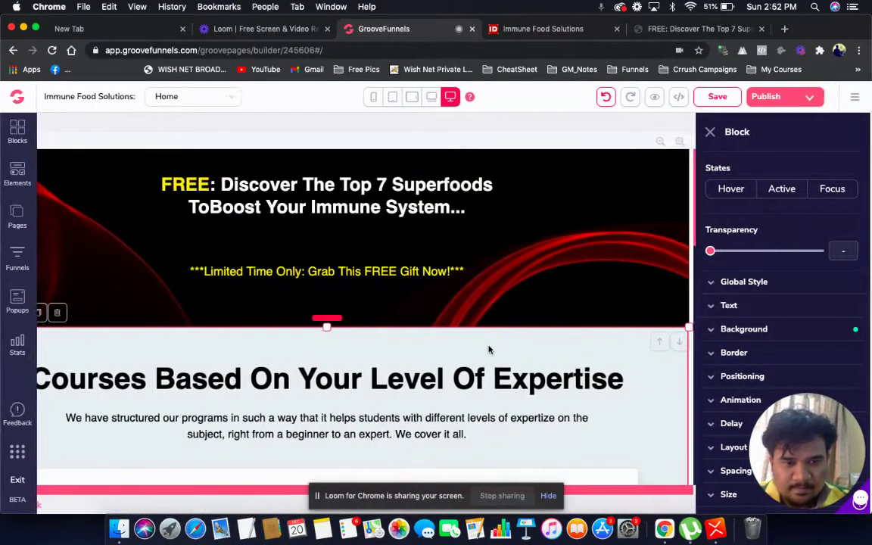
left_click(680, 344)
scroll(583, 360, "down", 10)
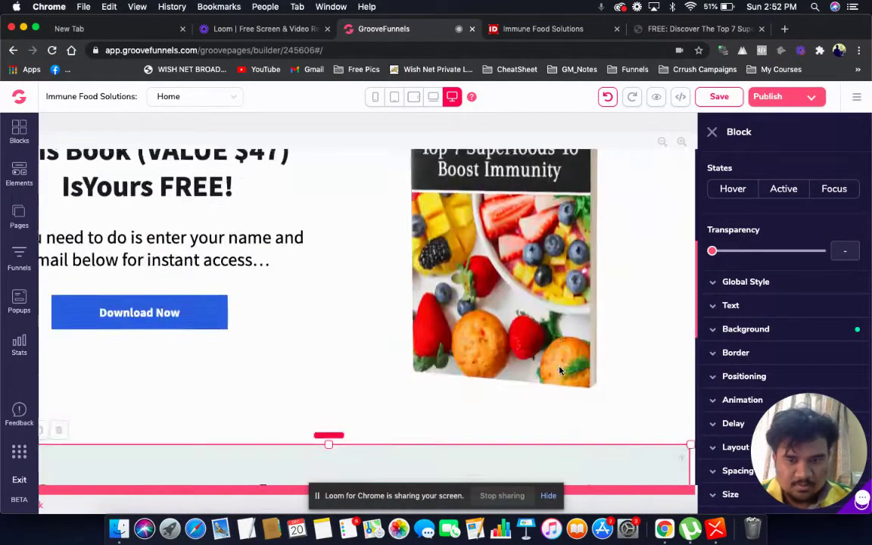
scroll(560, 367, "up", 4)
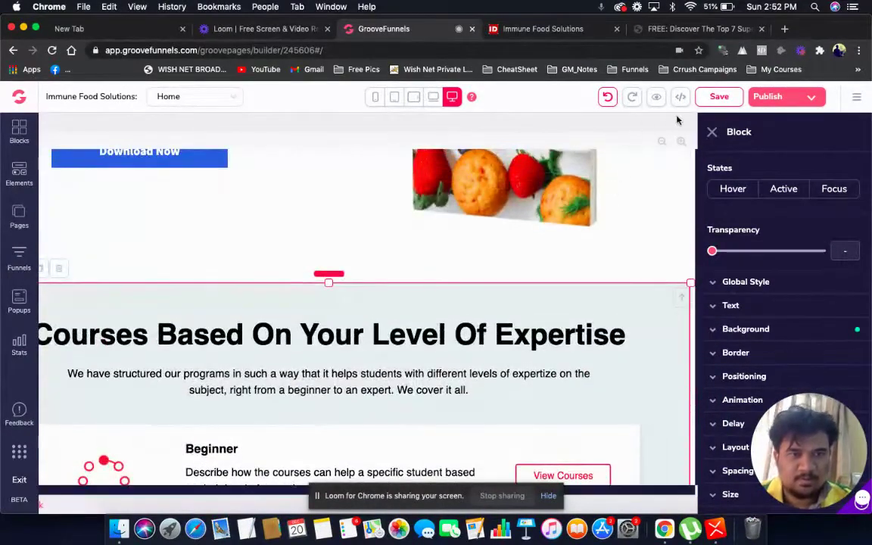
Switch to the preview page and copy the "You'll Discover..." heading above the numbered list.
left_click(711, 132)
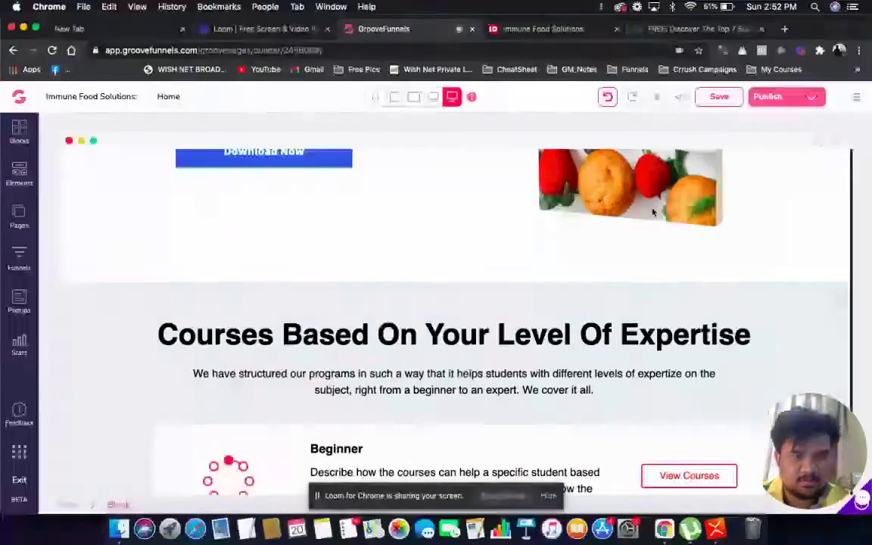
scroll(648, 220, "down", 5)
scroll(647, 221, "up", 8)
scroll(582, 195, "down", 5)
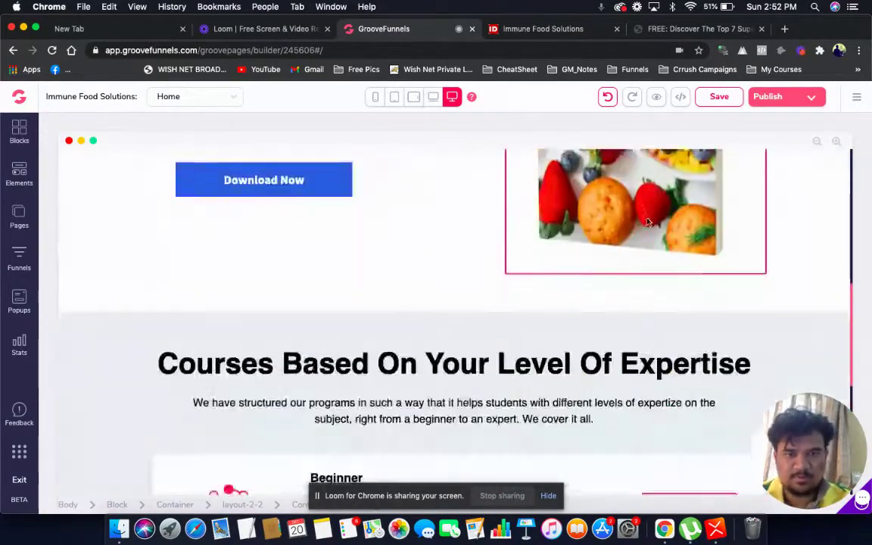
left_click(669, 30)
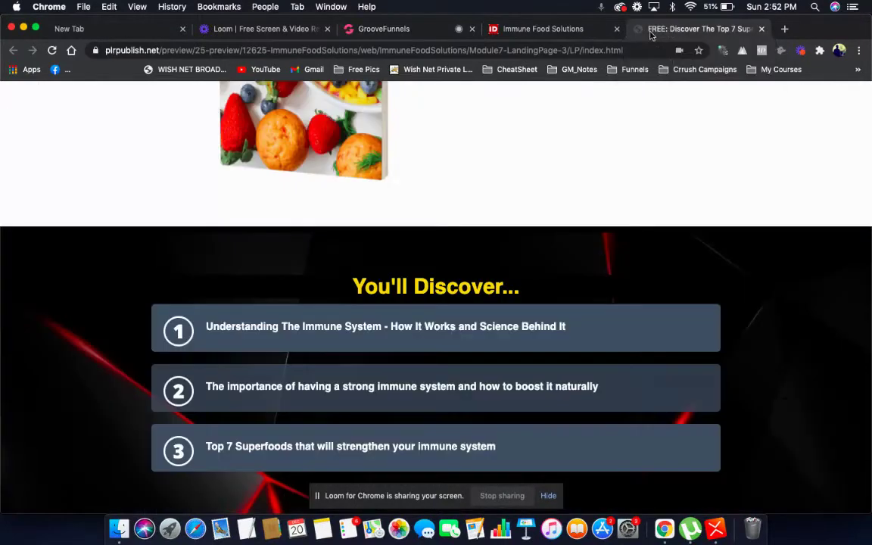
triple_click(369, 281)
key("cmd+c")
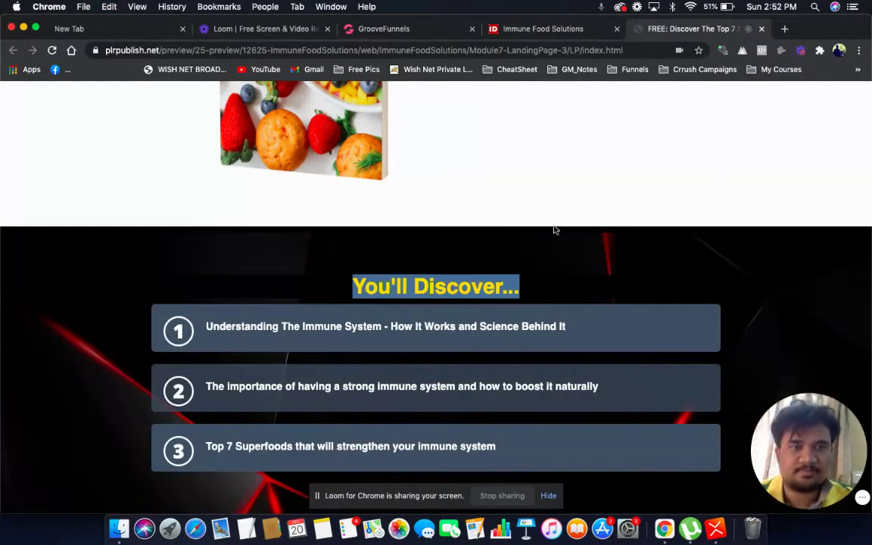
Return to the GroovePages builder and replace the "Courses Based On Your Level Of Expertise" heading with "You'll Discover...".
left_click(434, 30)
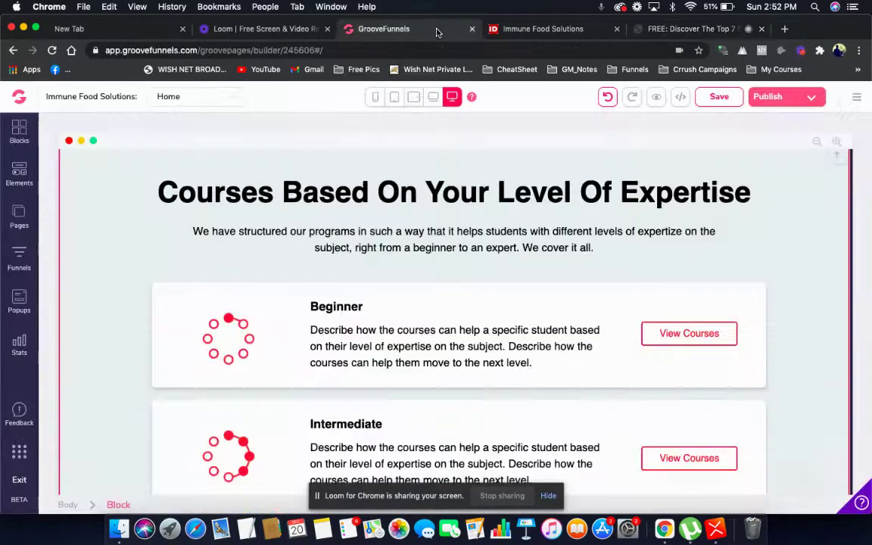
left_click(430, 196)
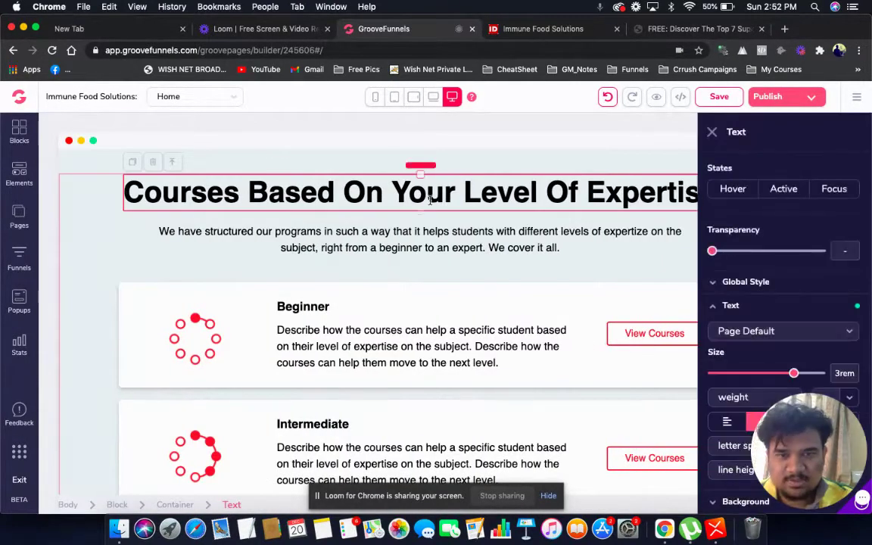
triple_click(429, 198)
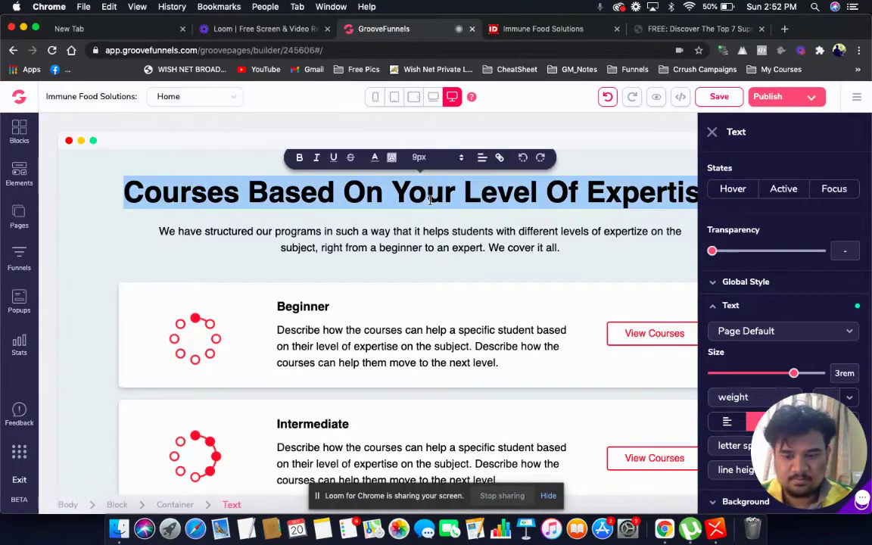
key("cmd+v")
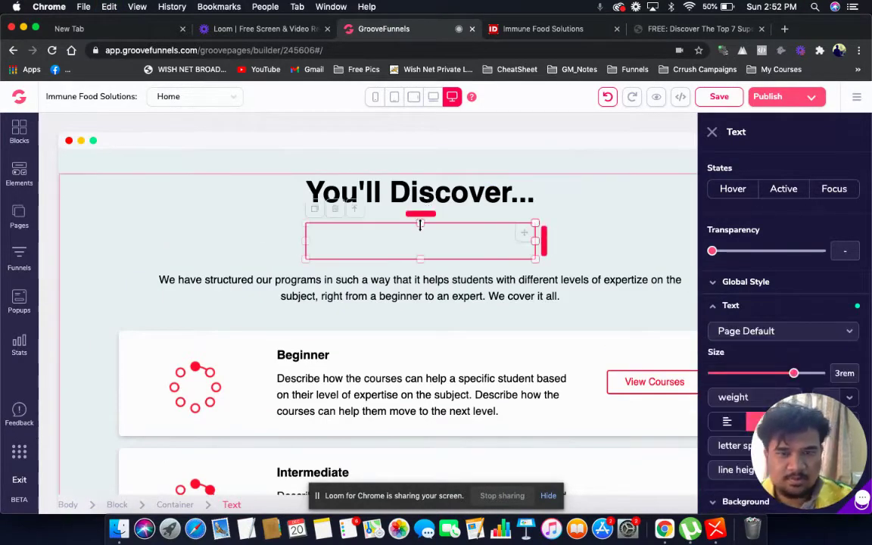
Try to delete the empty text area under the "You'll Discover..." heading, and undo the deletion.
left_click(334, 210)
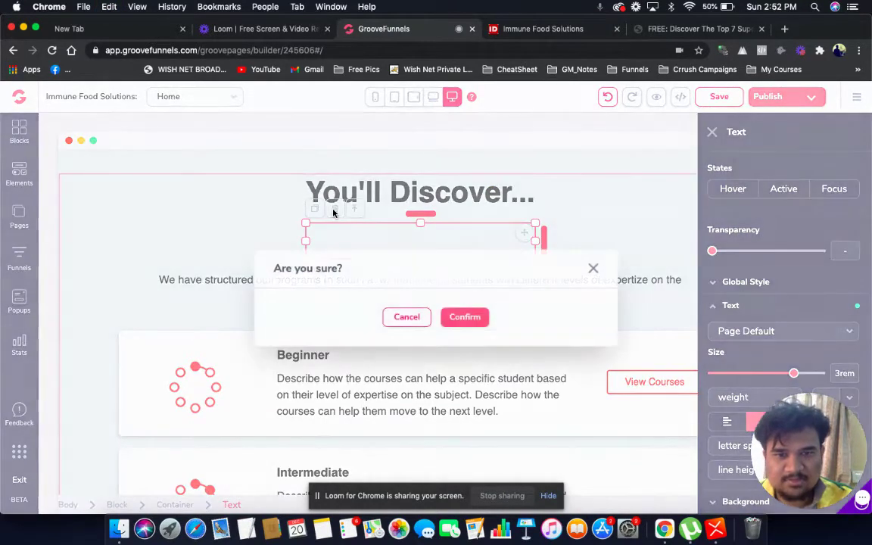
left_click(458, 317)
scroll(443, 253, "up", 3)
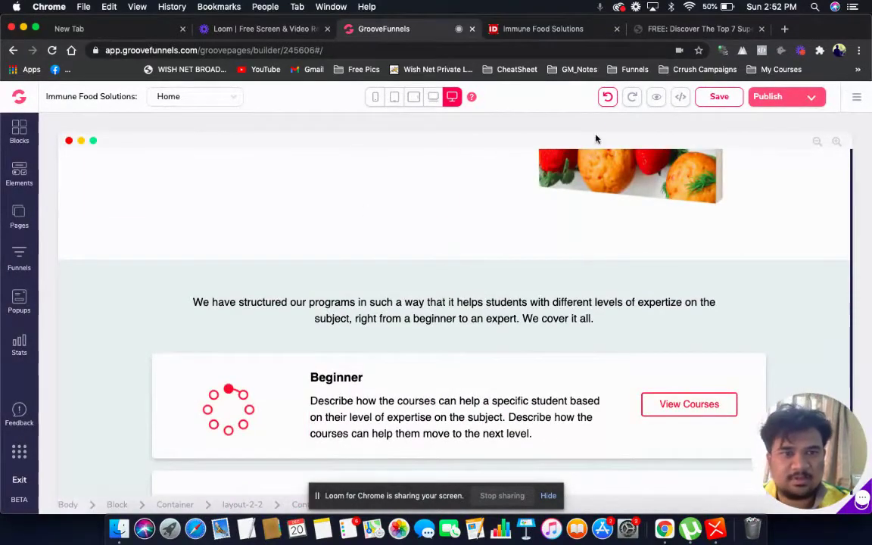
left_click(605, 102)
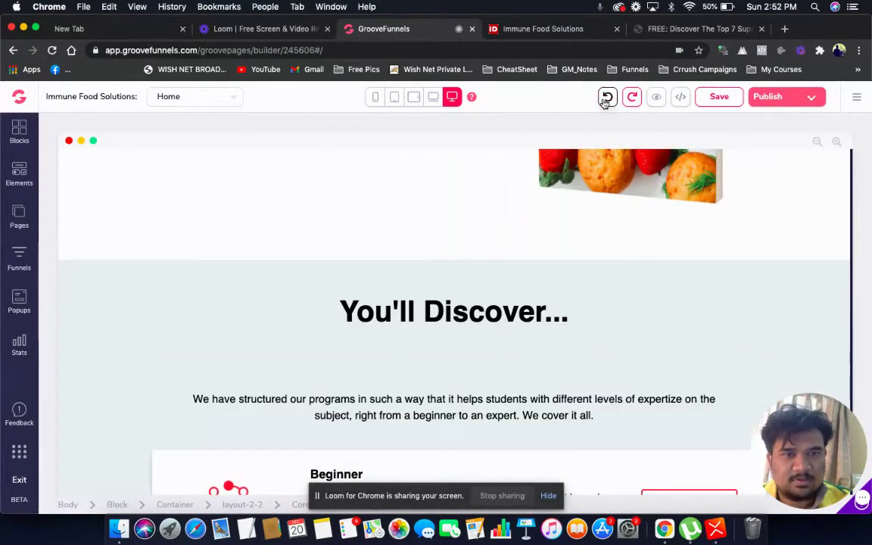
Delete the introductory paragraph under the "You'll Discover..." heading together with its empty container.
left_click(421, 401)
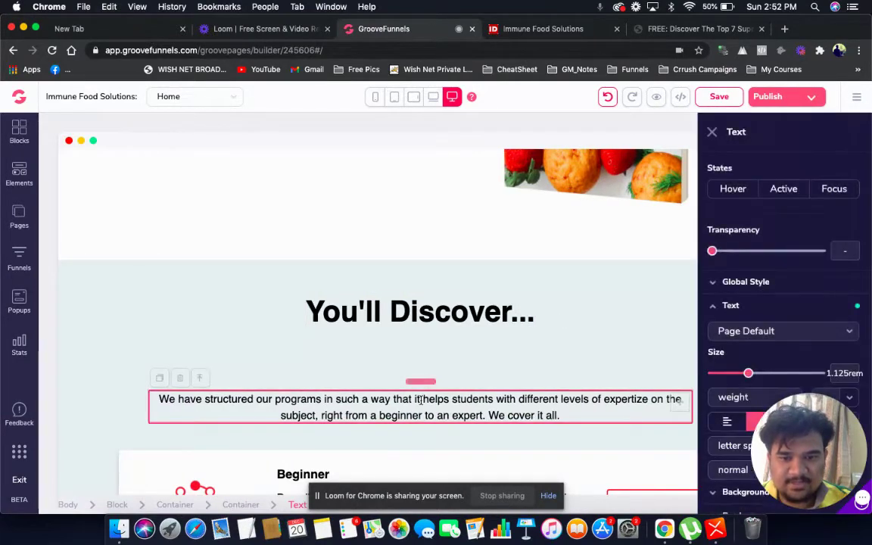
right_click(421, 403)
left_click(277, 405)
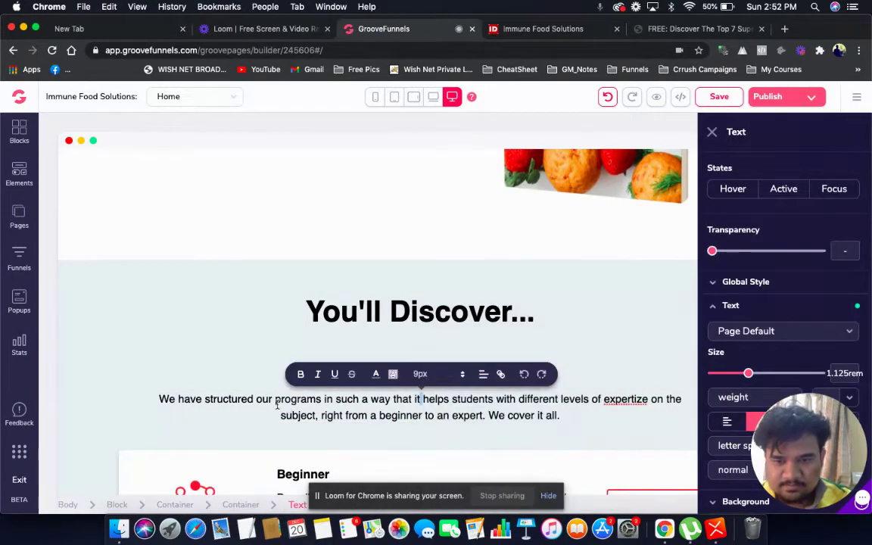
left_click(277, 405)
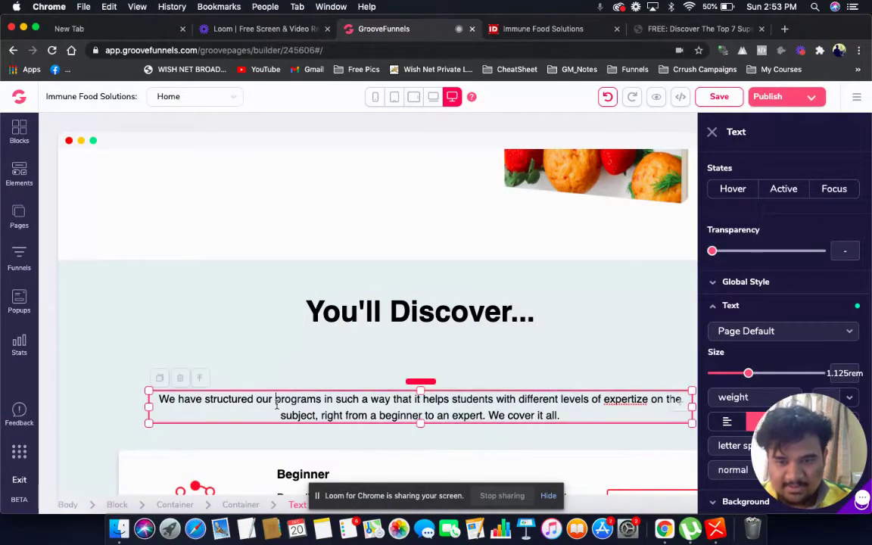
left_click(180, 379)
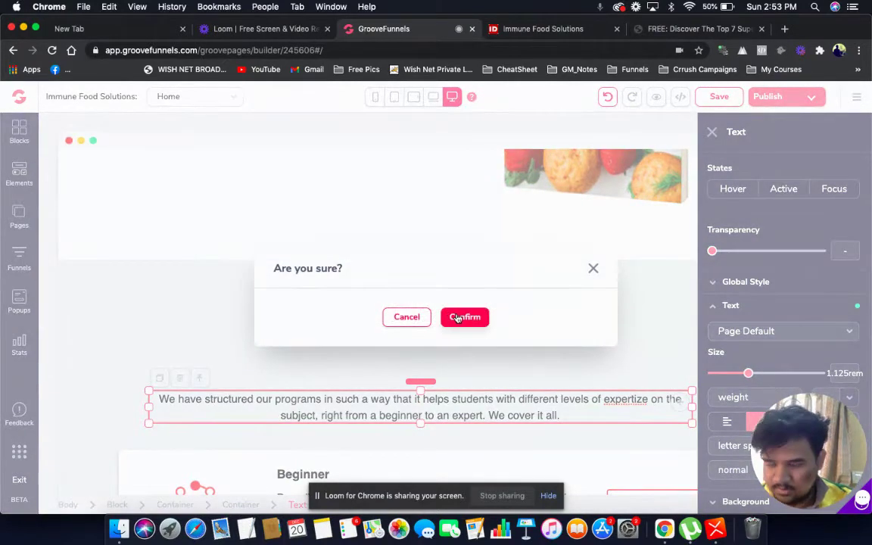
left_click(464, 317)
scroll(455, 311, "down", 2)
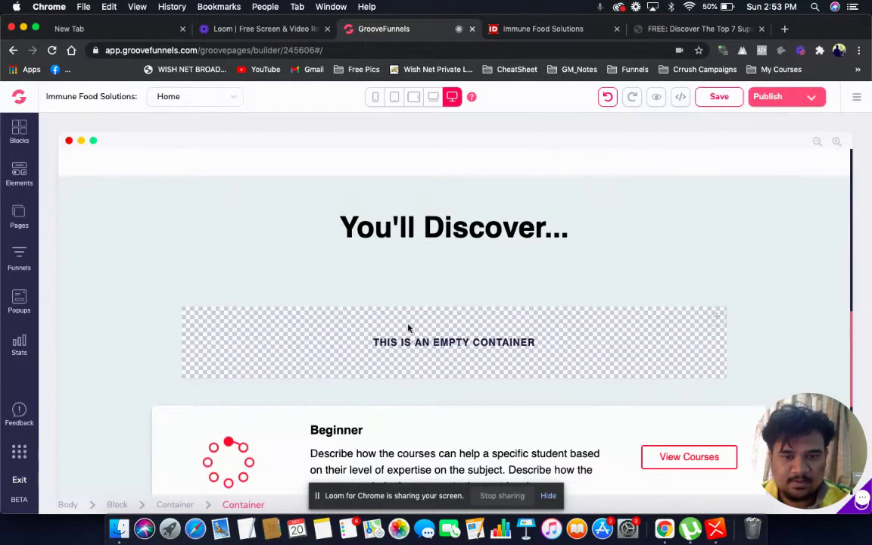
left_click(405, 323)
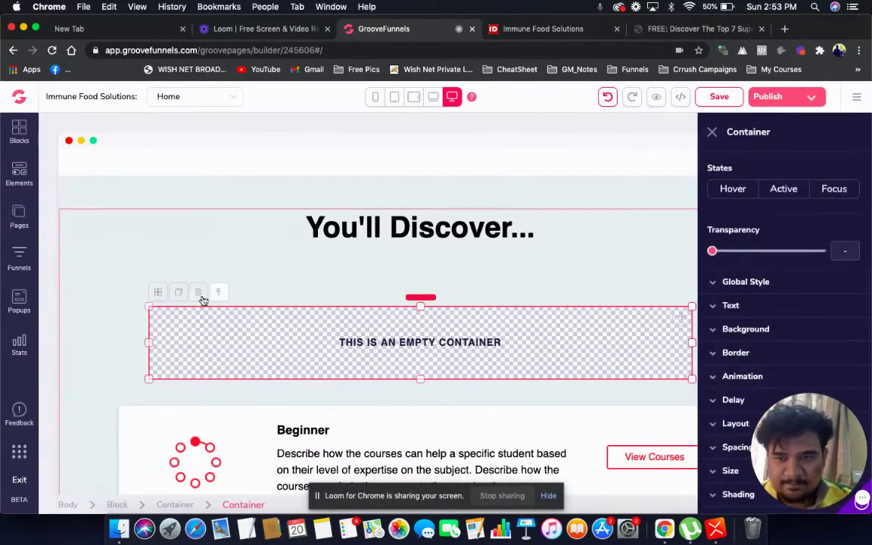
left_click(467, 316)
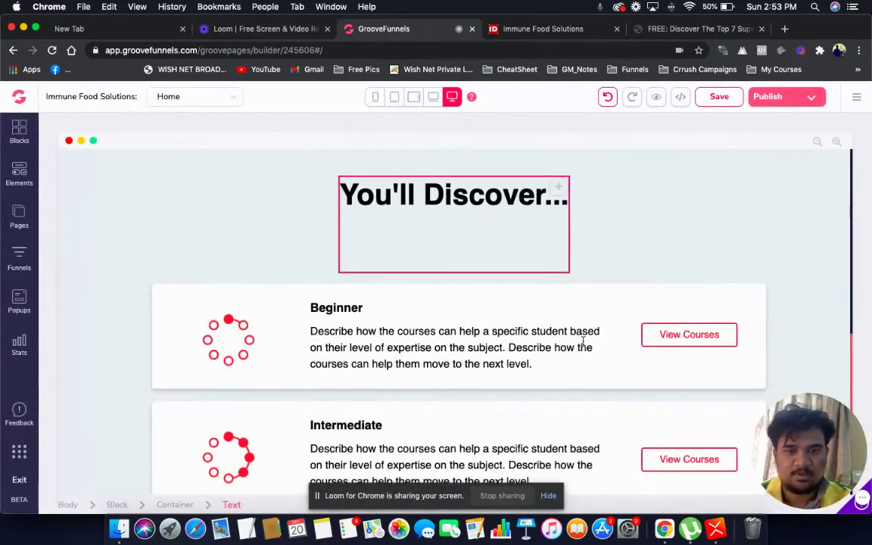
Delete the circular progress image from the Beginner card together with its empty container.
left_click(226, 332)
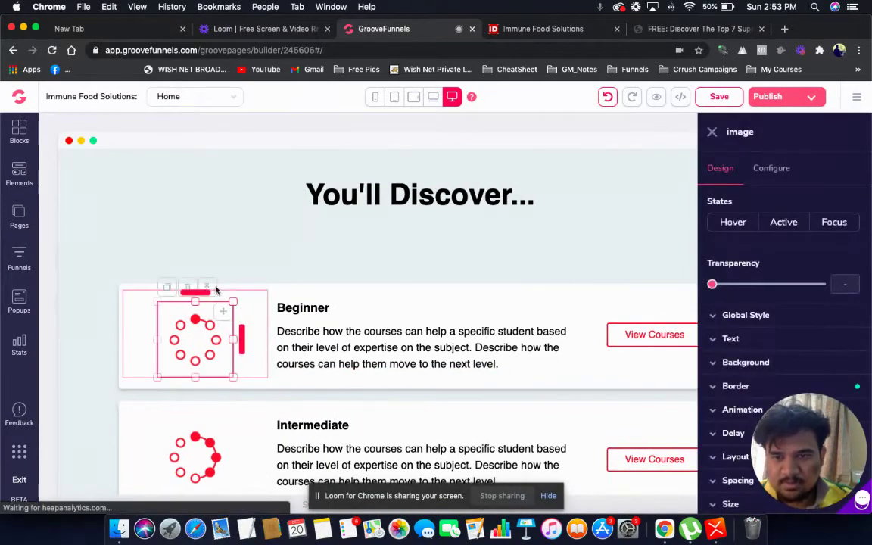
left_click(187, 288)
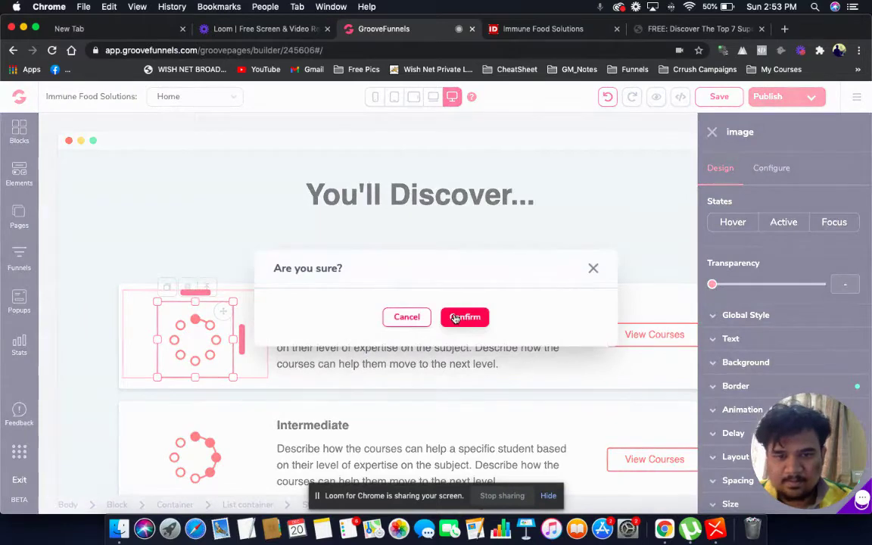
left_click(454, 319)
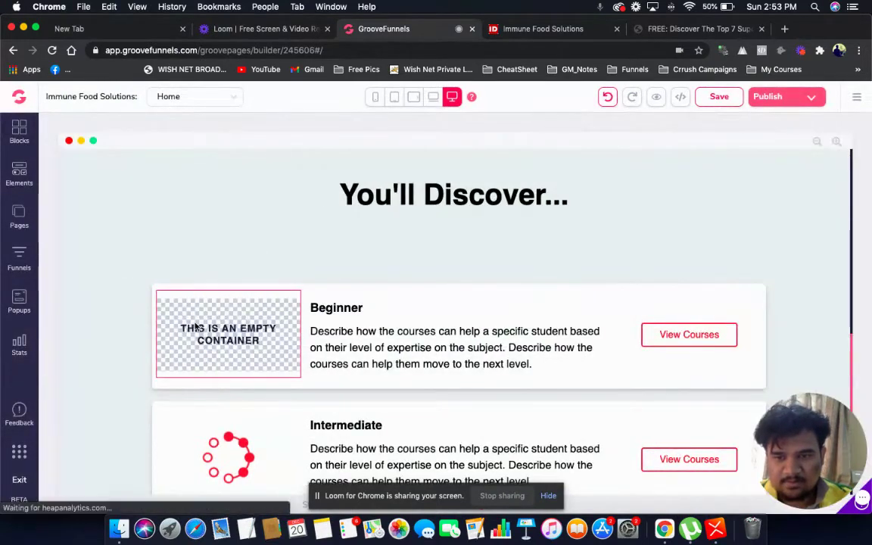
left_click(195, 325)
left_click(174, 277)
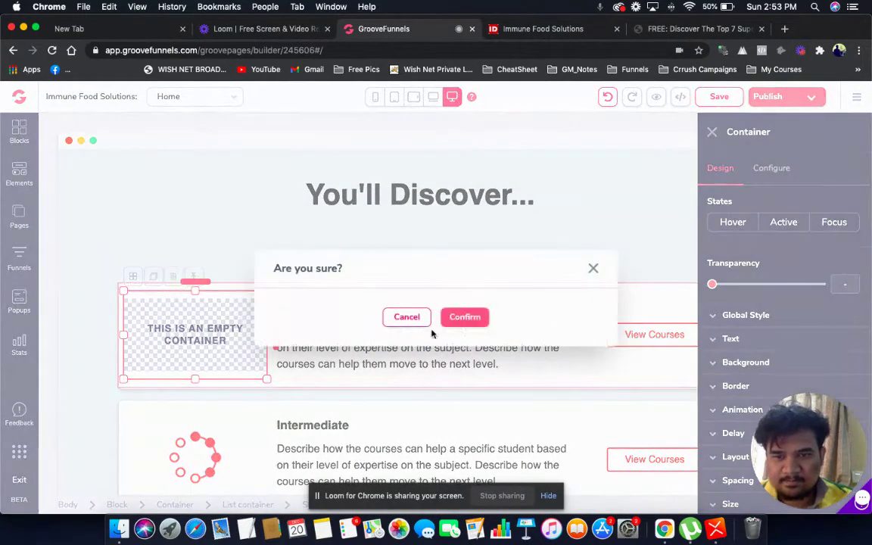
left_click(463, 316)
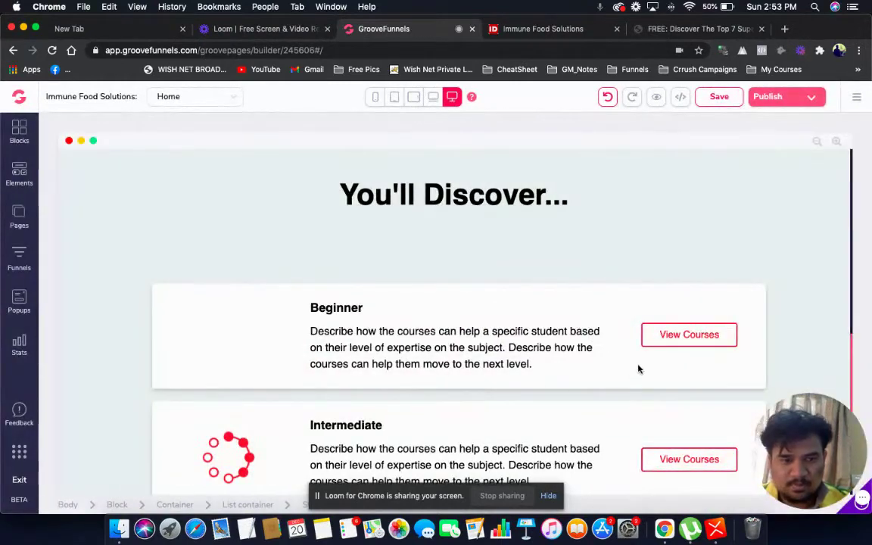
Delete the "View Courses" button from the Beginner card together with its empty container.
left_click(667, 336)
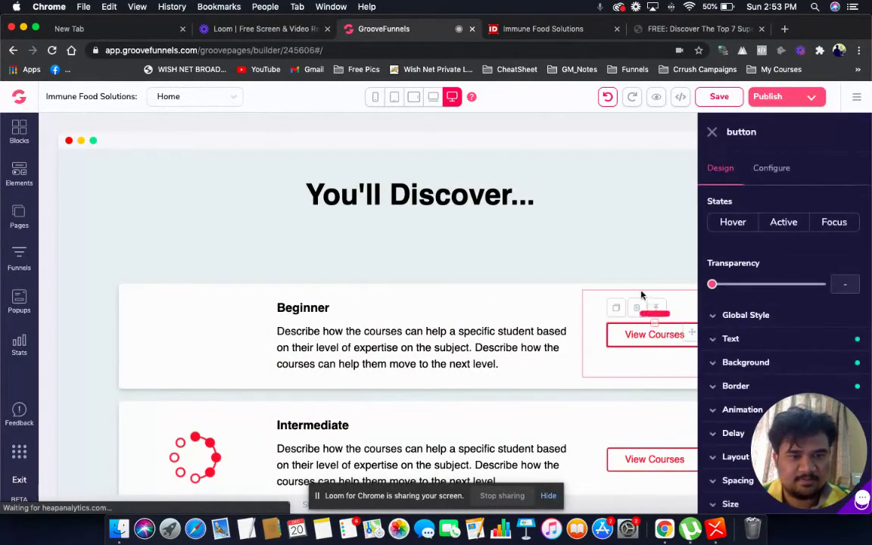
left_click(638, 311)
left_click(464, 316)
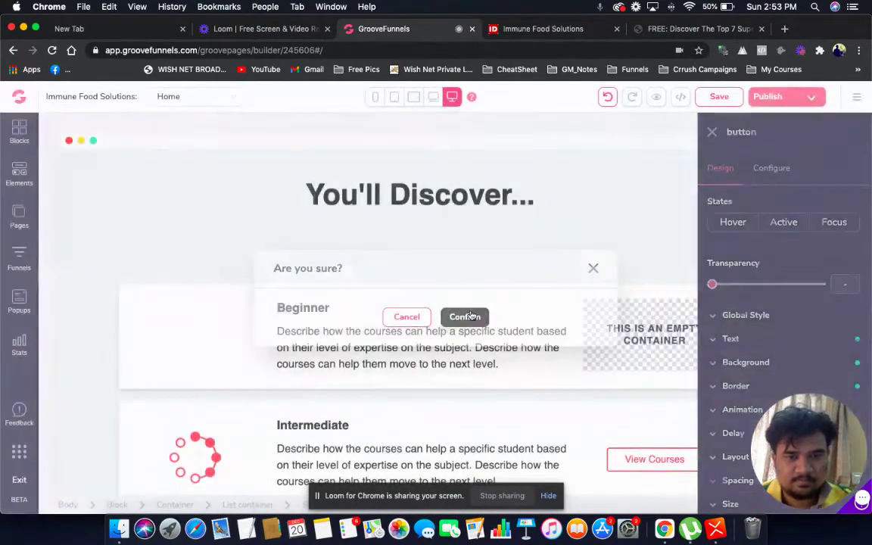
left_click(684, 328)
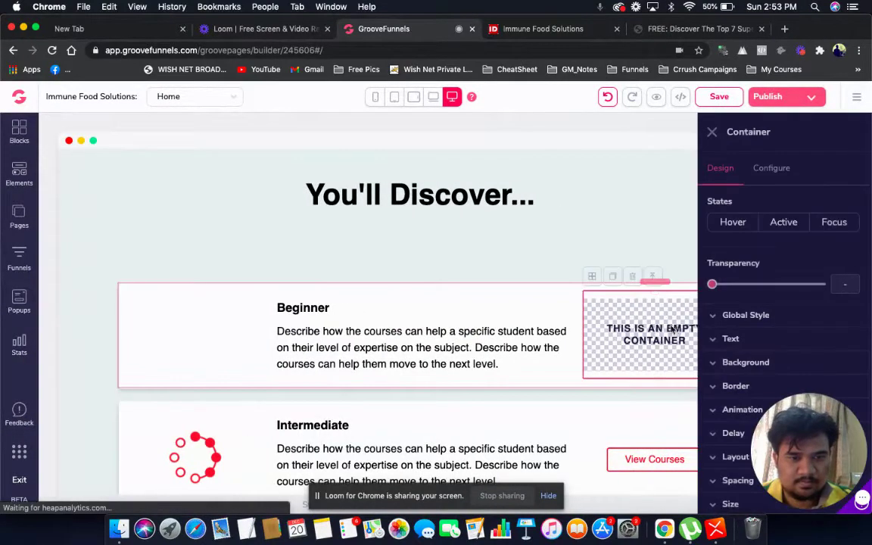
left_click(637, 280)
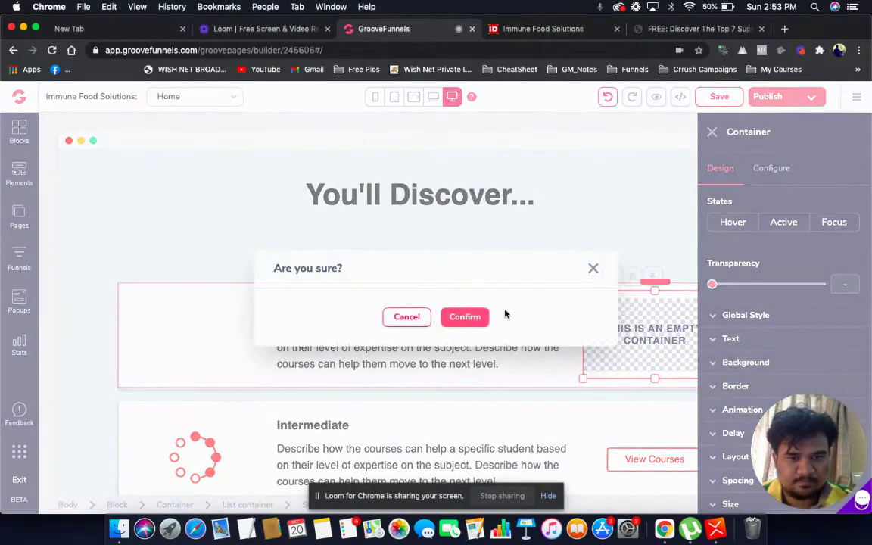
left_click(459, 317)
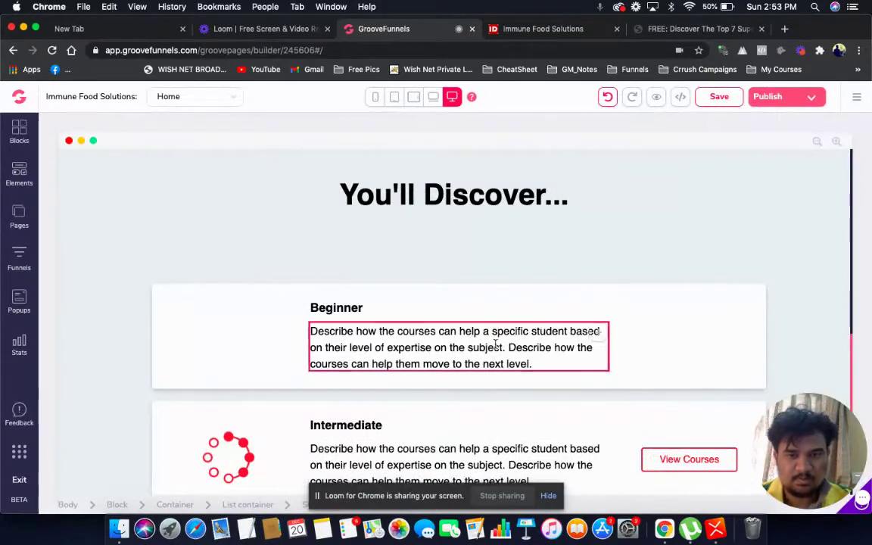
Try to widen the Beginner card's description text box across the free space beside it.
left_click(535, 350)
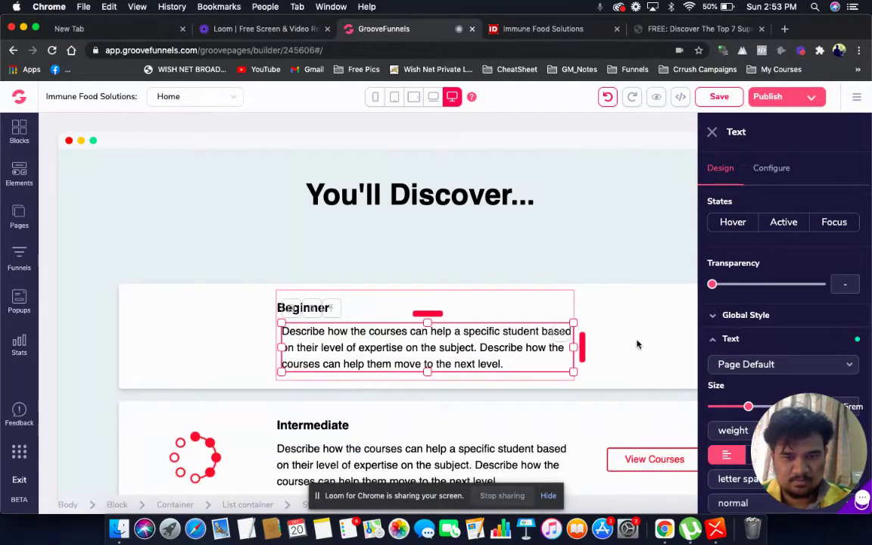
mouse_move(573, 348)
left_mouse_down()
mouse_move(630, 352)
mouse_move(539, 350)
mouse_move(569, 347)
left_mouse_up()
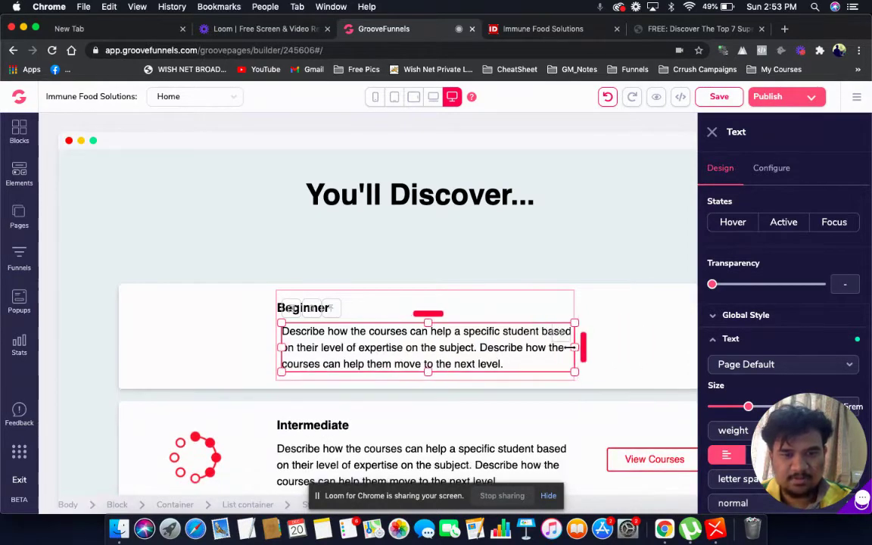
left_click(673, 311)
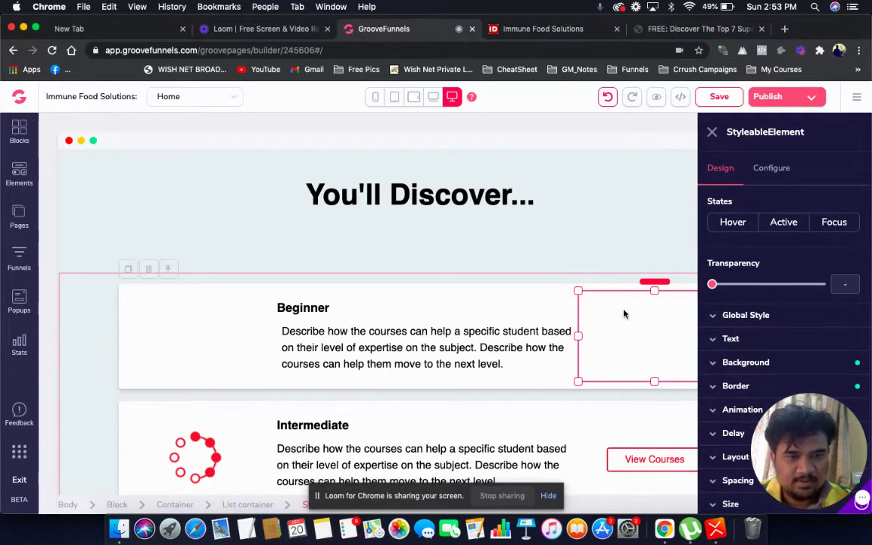
scroll(624, 313, "right", 5)
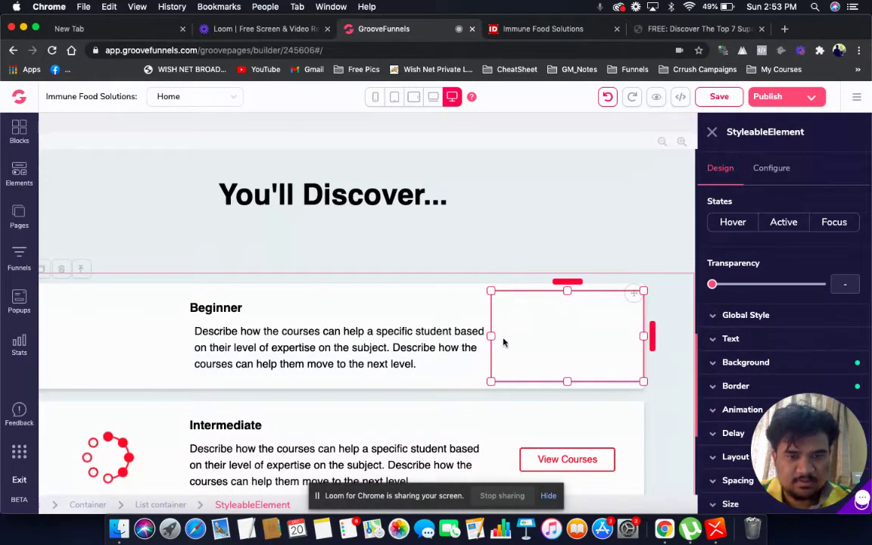
left_click(711, 131)
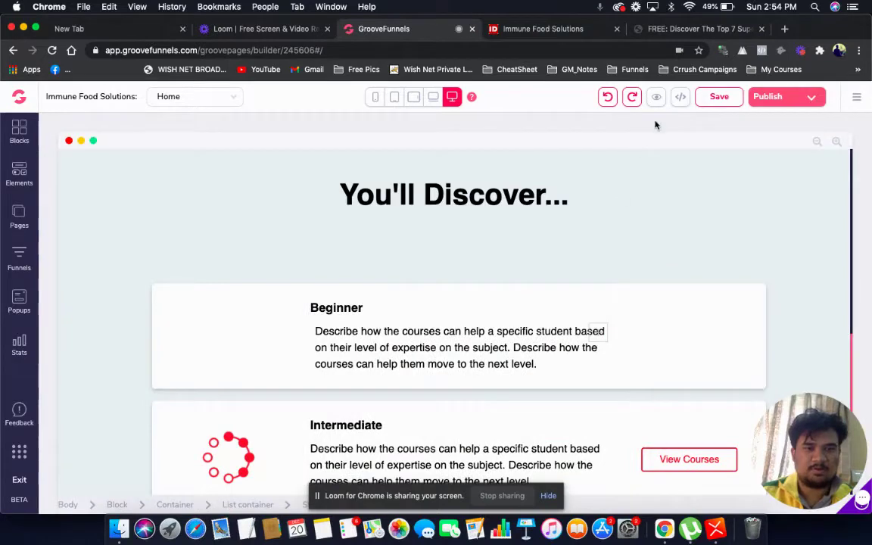
Copy the first list item, "Understanding The Immune System - How It Works and Science Behind It", from the superfoods preview page.
left_click(683, 30)
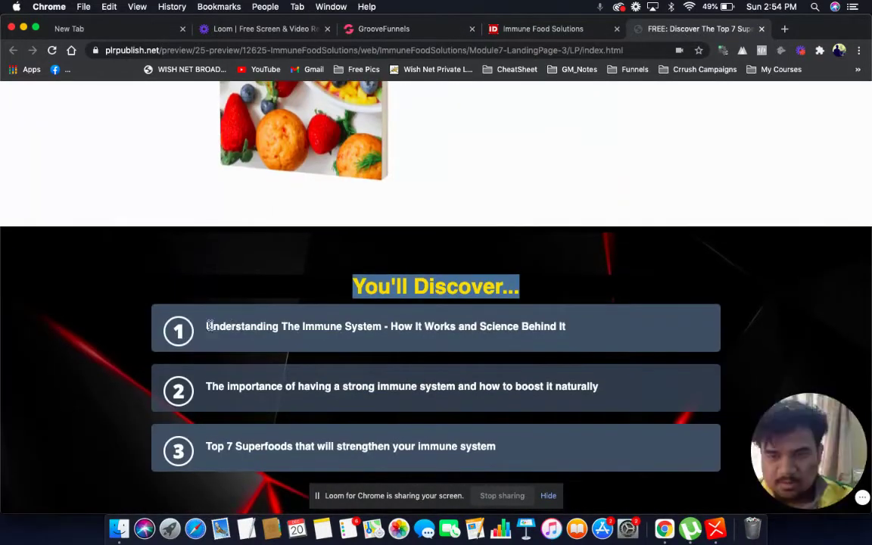
left_click_drag(205, 326, 548, 327)
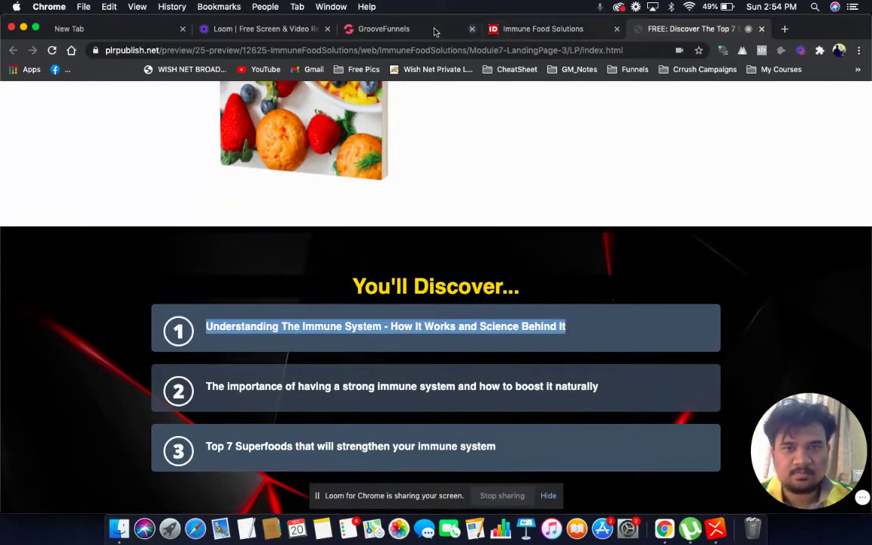
left_click(404, 30)
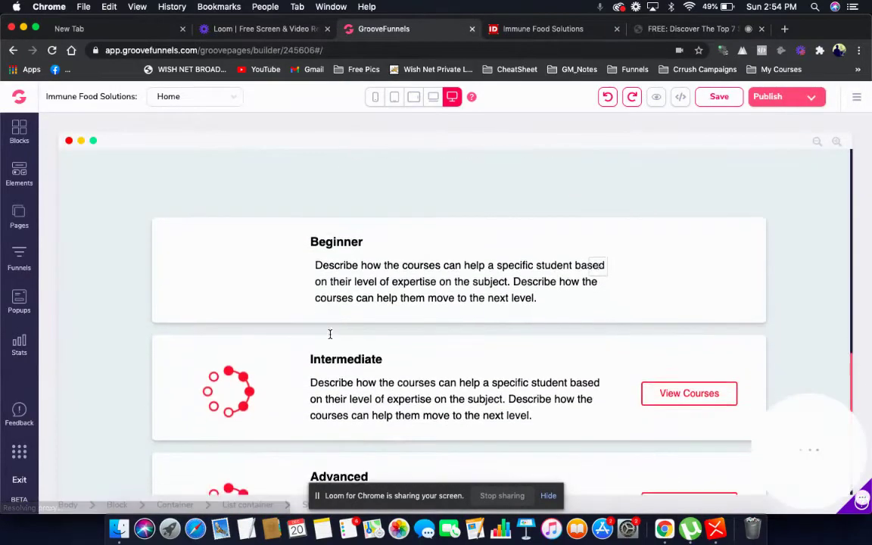
Replace the Beginner card's description with "Understanding The Immune System - How It Works and Science Behind It".
scroll(330, 333, "down", 3)
scroll(331, 334, "up", 3)
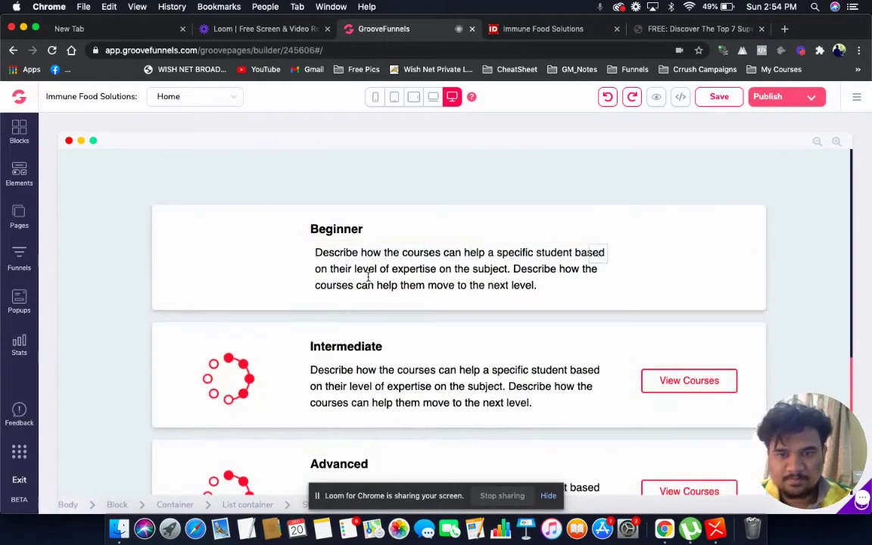
left_click(368, 277)
key("ctrl+a")
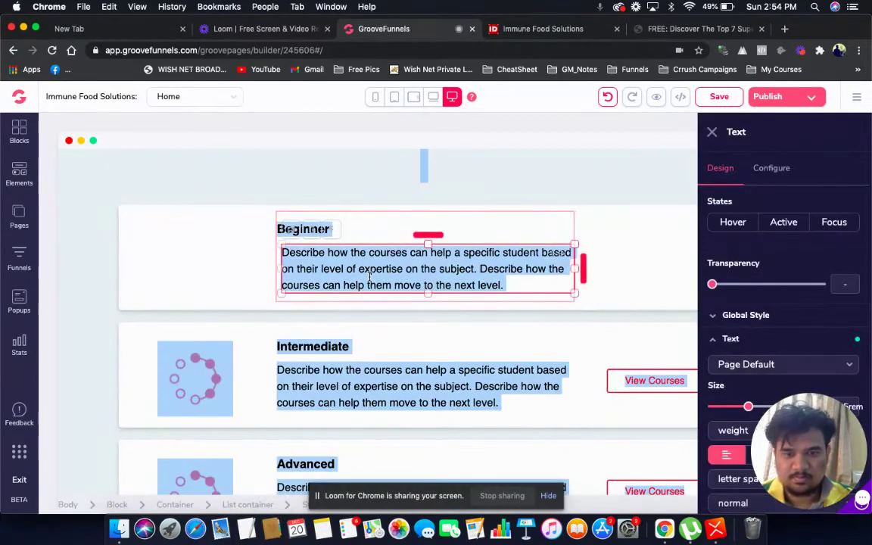
double_click(370, 280)
key("ctrl+a")
type("Understanding The Immune System - How It Works and Science Behind It")
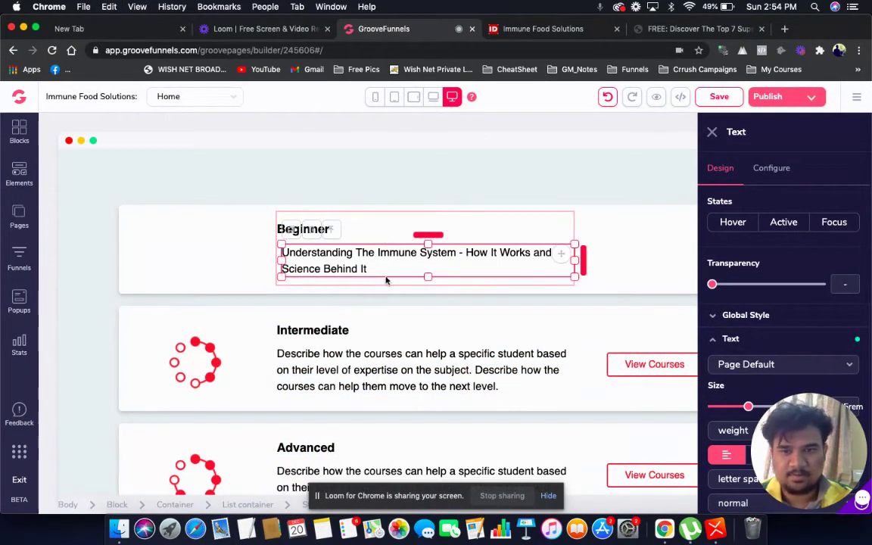
Delete the description text under the Beginner card's heading.
right_click(397, 268)
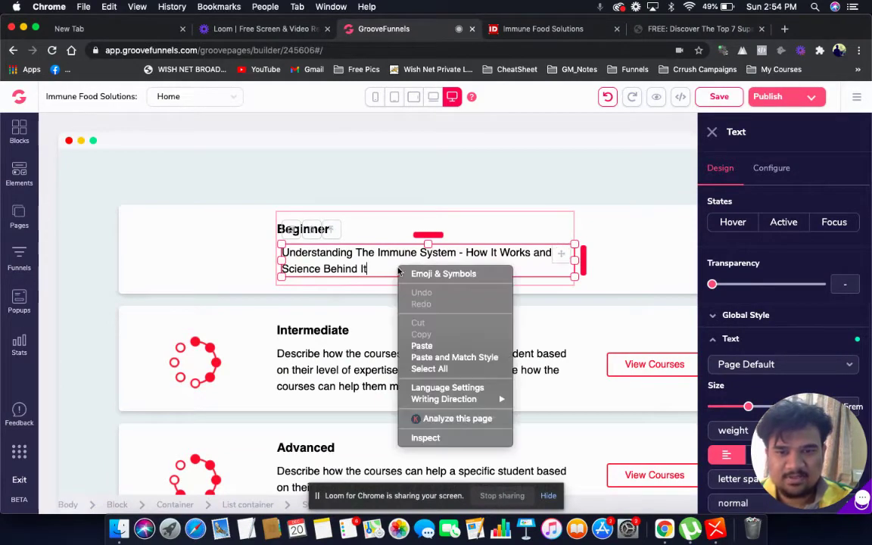
left_click(353, 255)
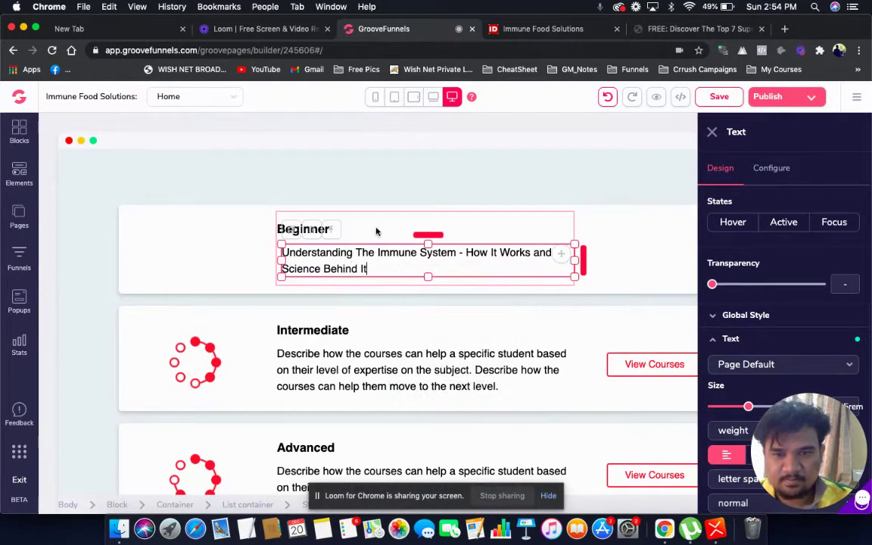
left_click(376, 232)
left_click(321, 241)
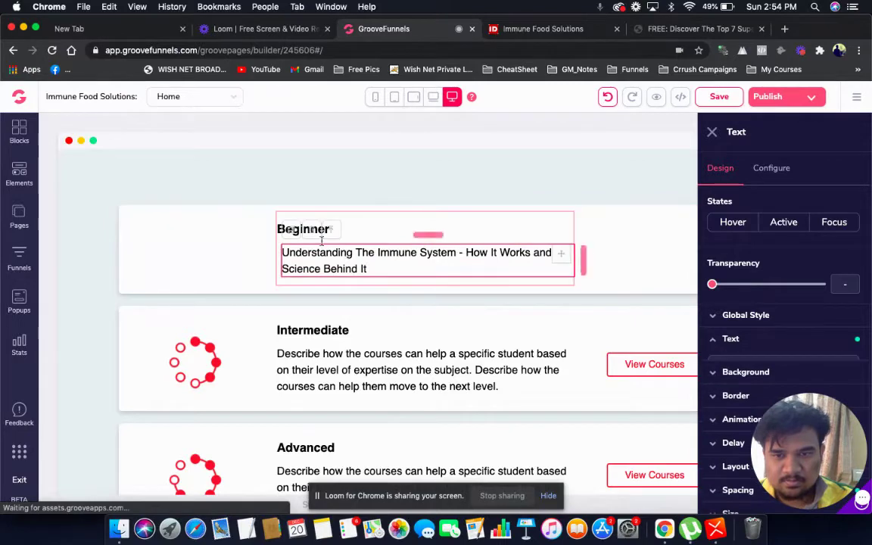
left_click(311, 233)
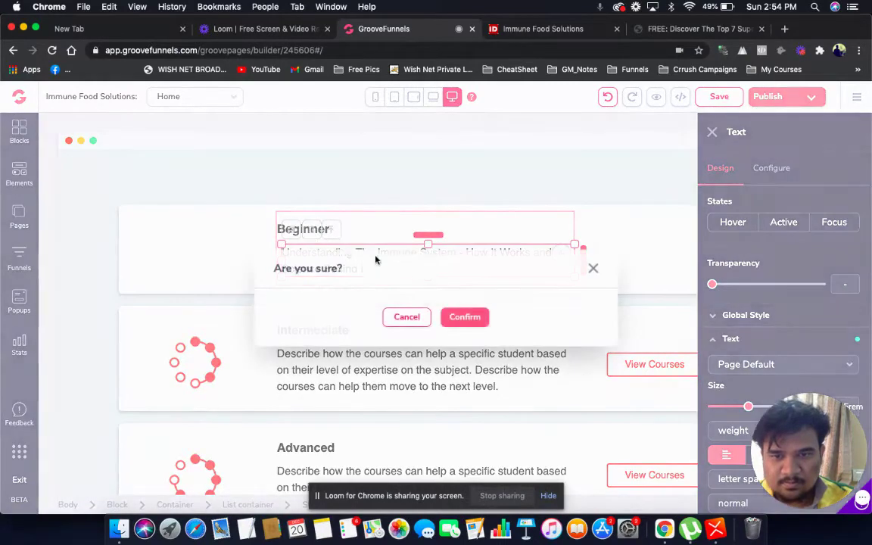
left_click(464, 317)
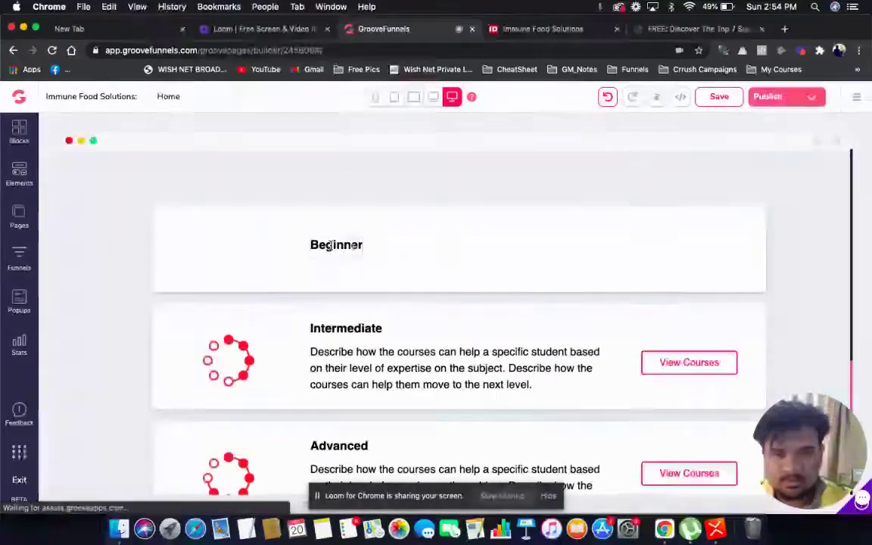
Replace the "Beginner" heading with "Understanding The Immune System - How It Works and Science Behind It".
left_click(330, 244)
left_click(330, 244)
triple_click(331, 245)
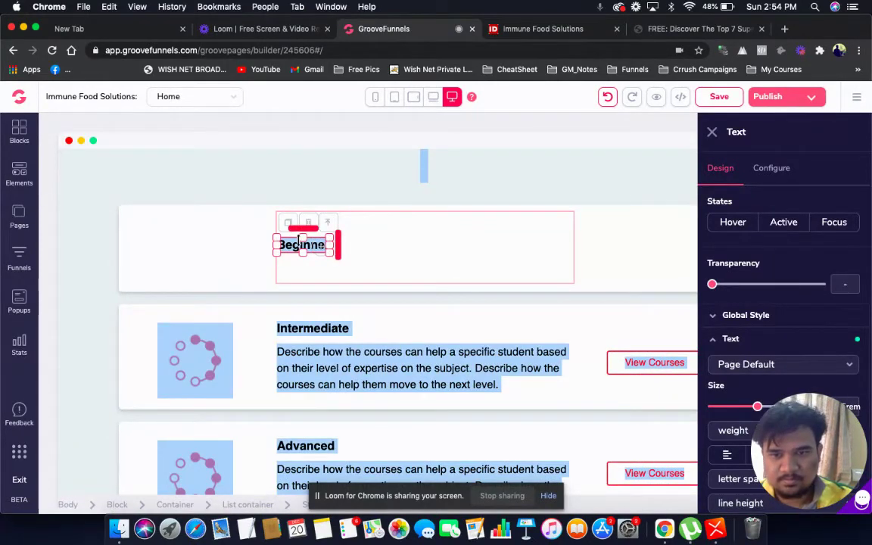
left_click(306, 246)
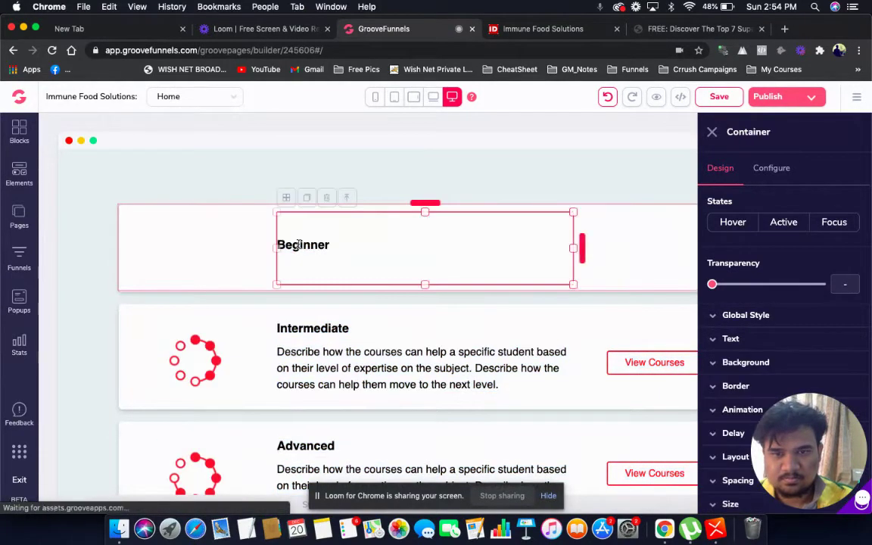
left_click(299, 244)
double_click(299, 245)
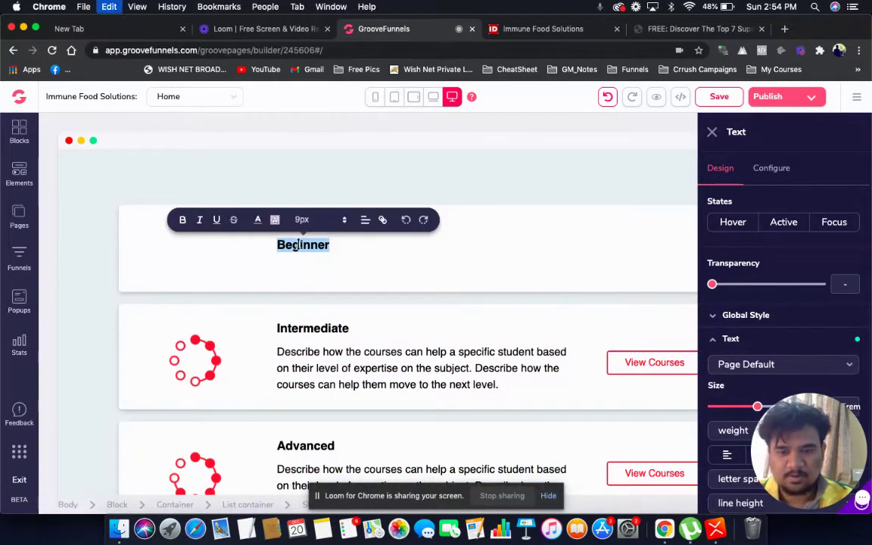
type("Understanding The Immune System - How It Works and Science Behind It")
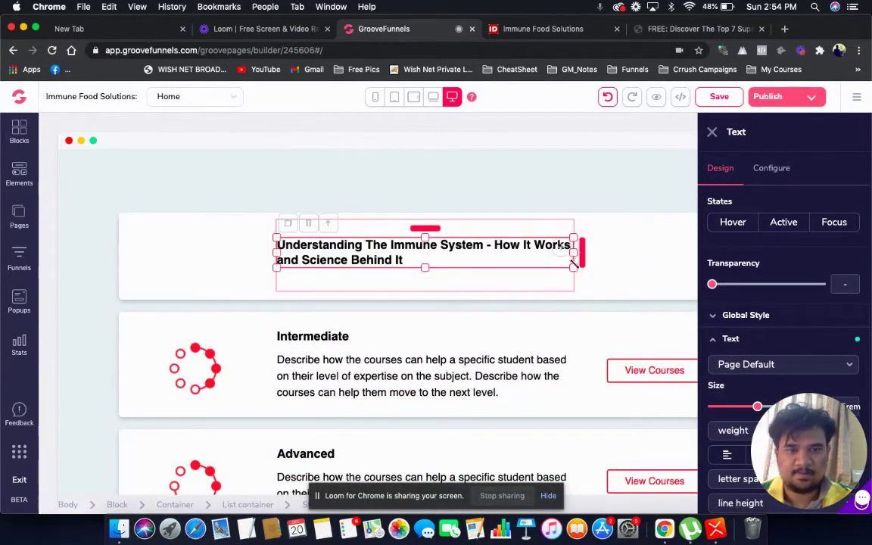
Enlarge the first card's heading box slightly and set its text size to 1.5rem.
left_click_drag(574, 265, 592, 278)
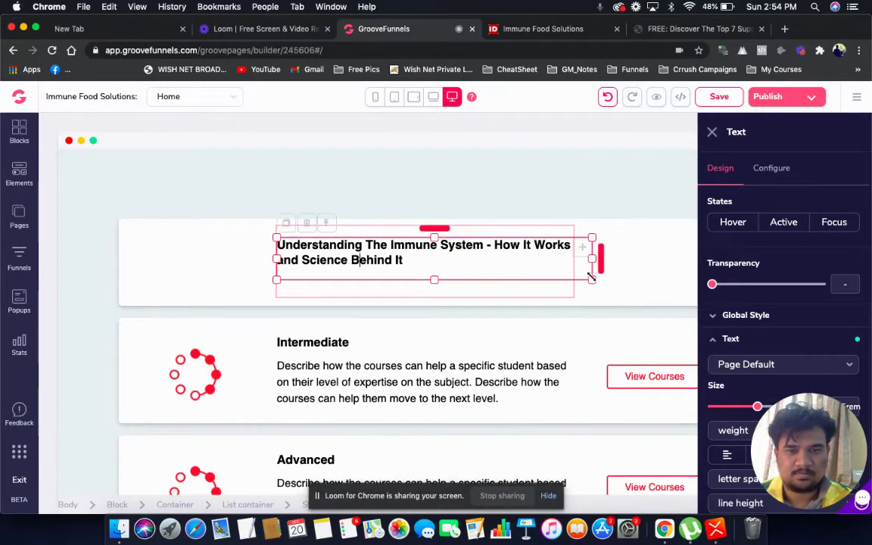
left_click(593, 191)
left_click(498, 252)
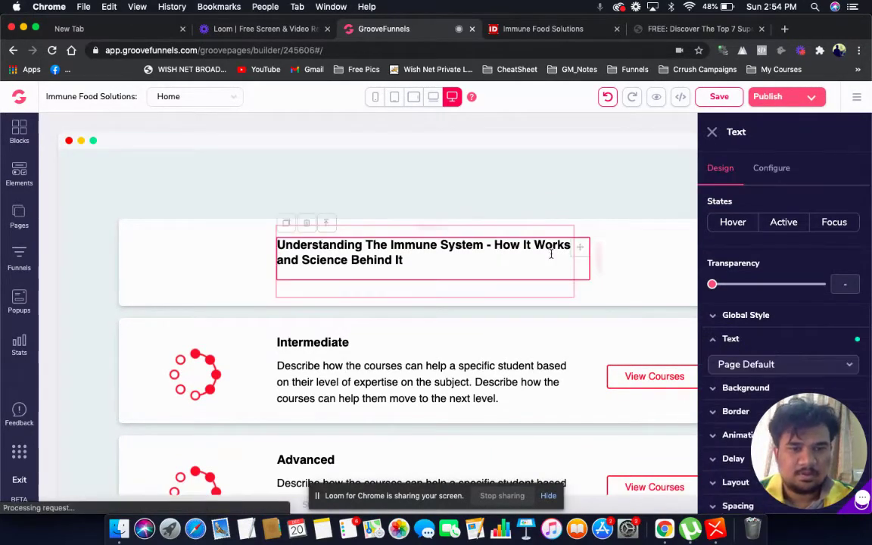
scroll(745, 350, "down", 1)
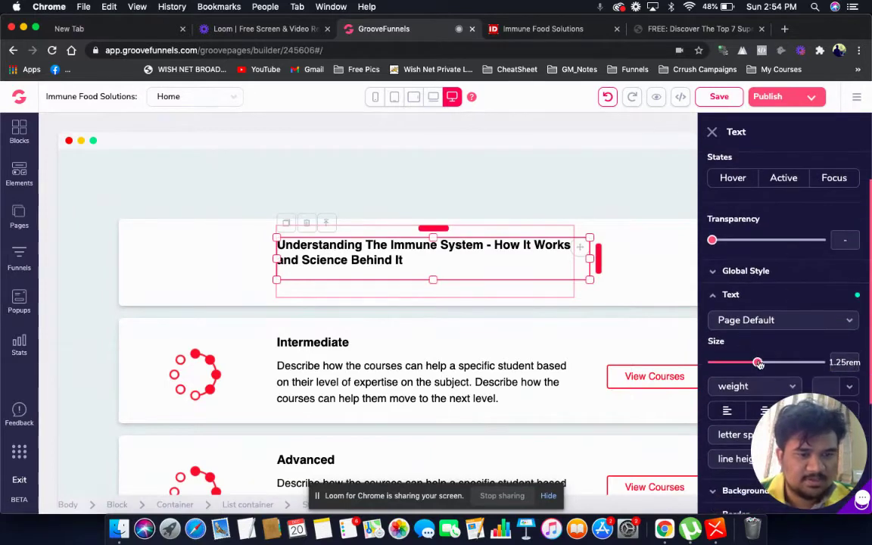
mouse_move(758, 364)
left_mouse_down()
mouse_move(786, 364)
mouse_move(769, 371)
left_mouse_up()
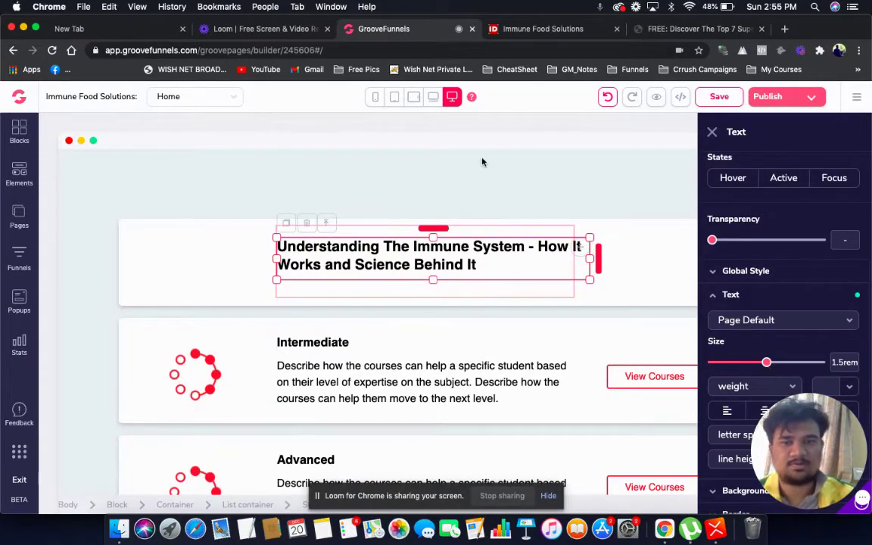
left_click(510, 173)
scroll(545, 189, "up", 3)
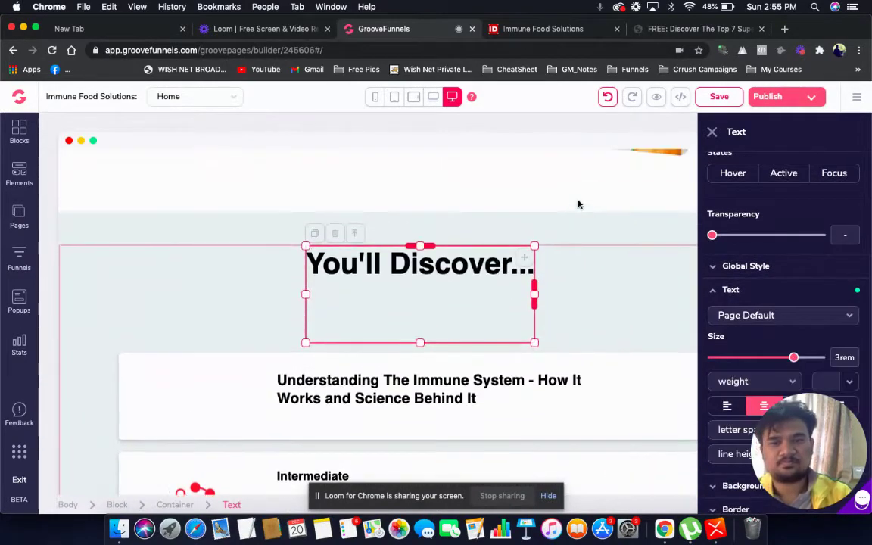
scroll(548, 204, "down", 1)
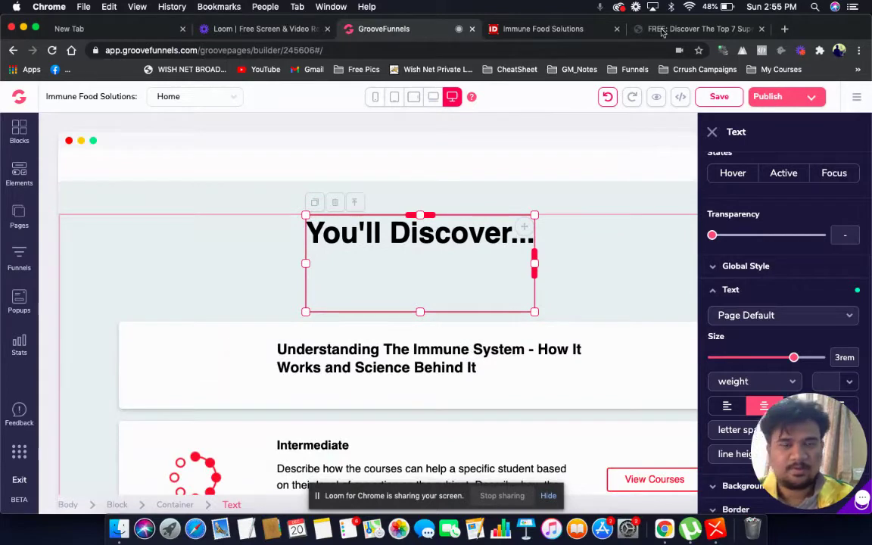
Switch to Finder and close its full-screen img folder window.
key("super+Tab")
key("super+Tab")
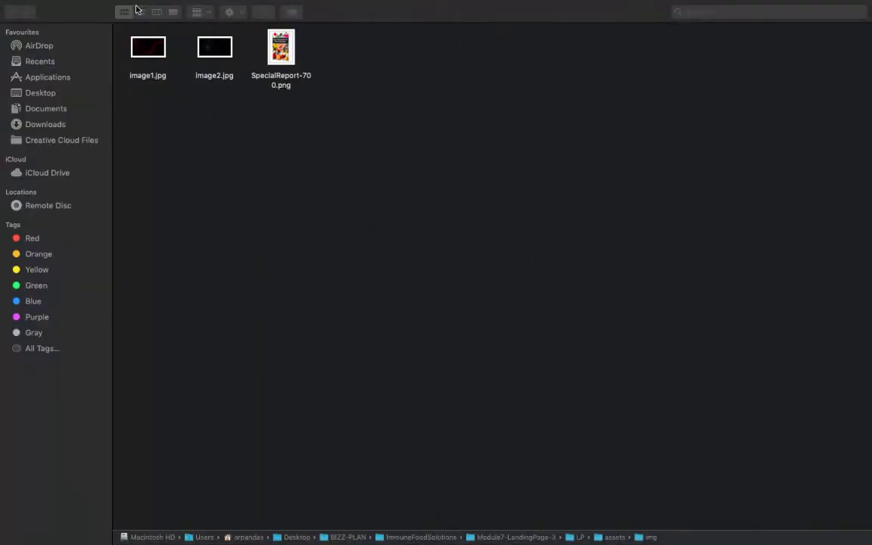
mouse_move(37, 7)
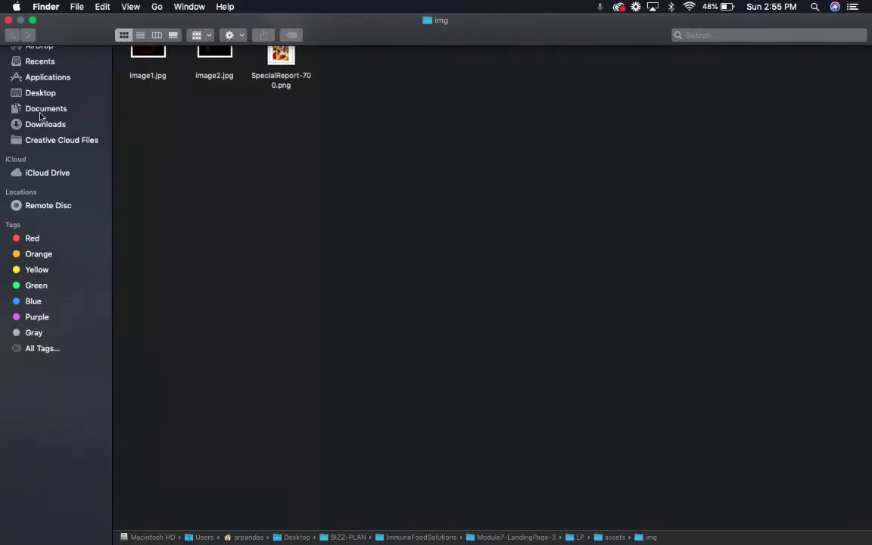
left_click(8, 20)
mouse_move(128, 539)
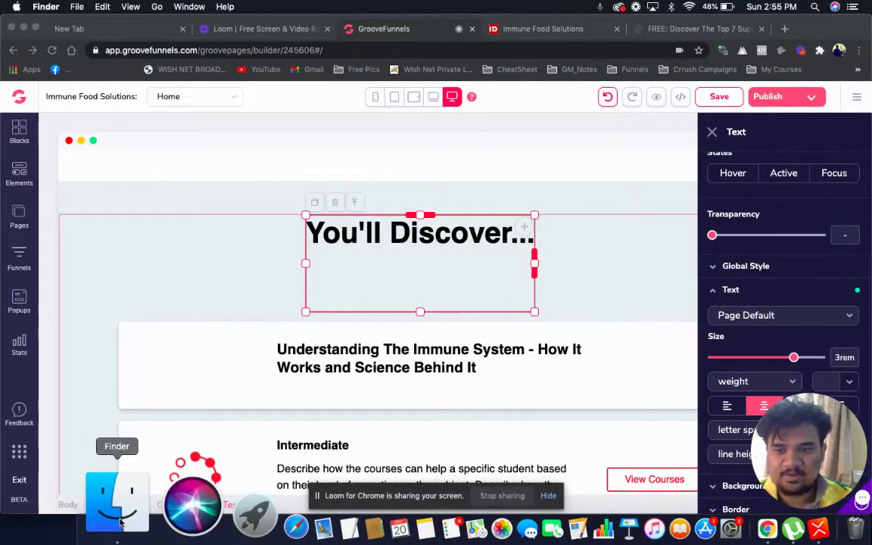
Open Desktop > BIZZ-PLAN > ImmuneFoodSolutions > Module7-LandingPage-3 > LP > assets > img in a new Finder window, and minimize it.
left_click(119, 521)
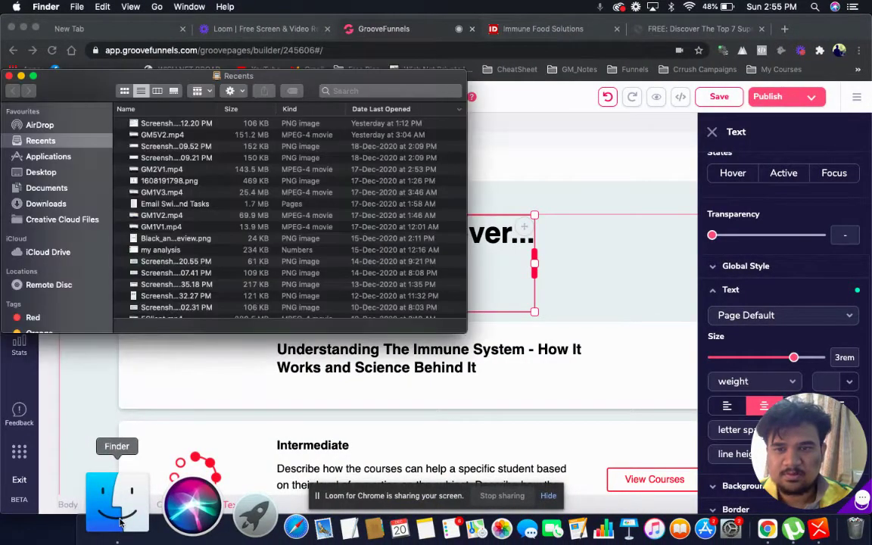
left_click(46, 172)
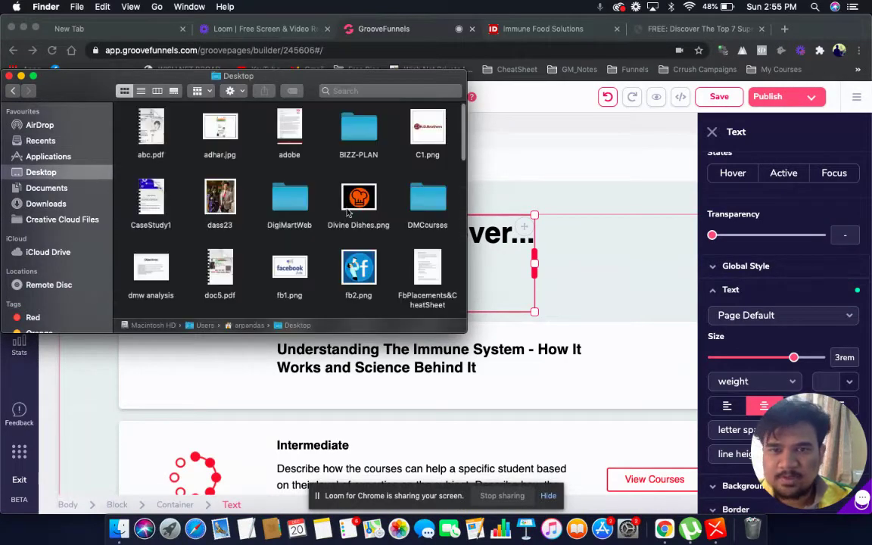
double_click(364, 134)
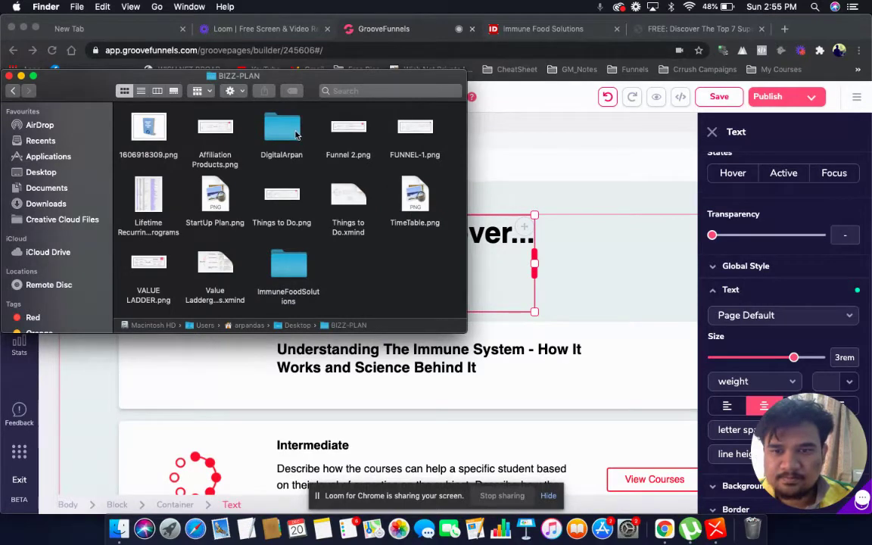
double_click(294, 255)
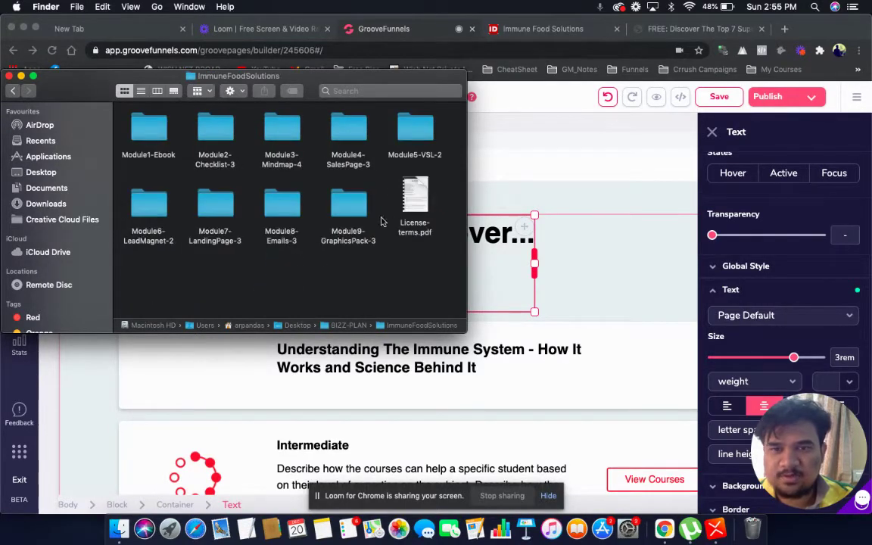
double_click(222, 206)
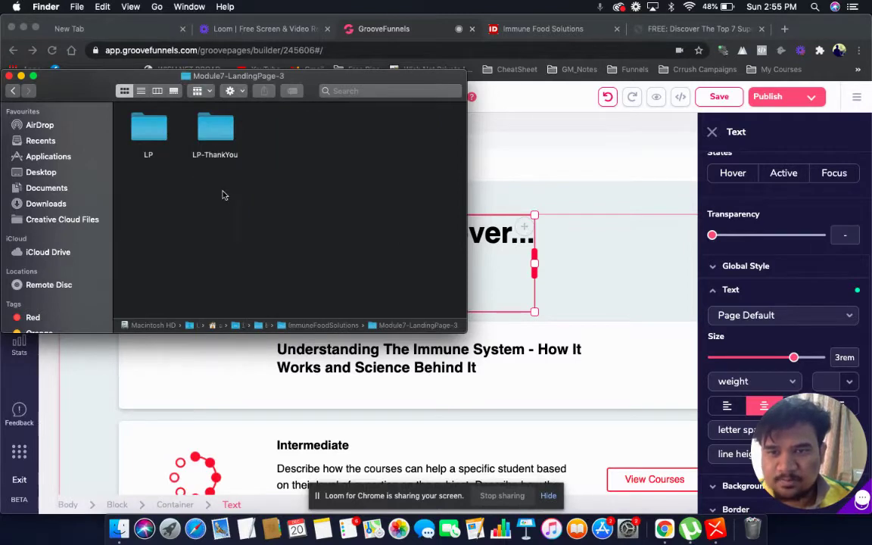
double_click(159, 137)
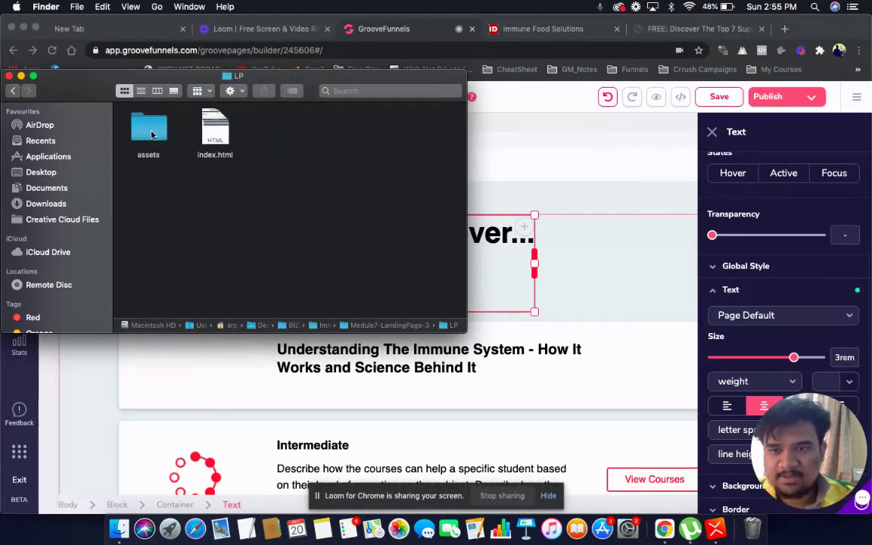
double_click(152, 135)
double_click(286, 138)
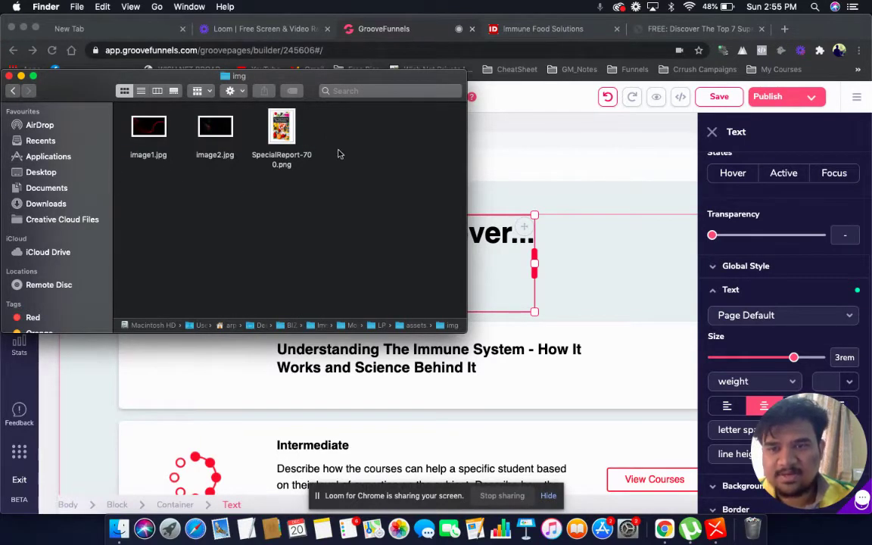
left_click(21, 76)
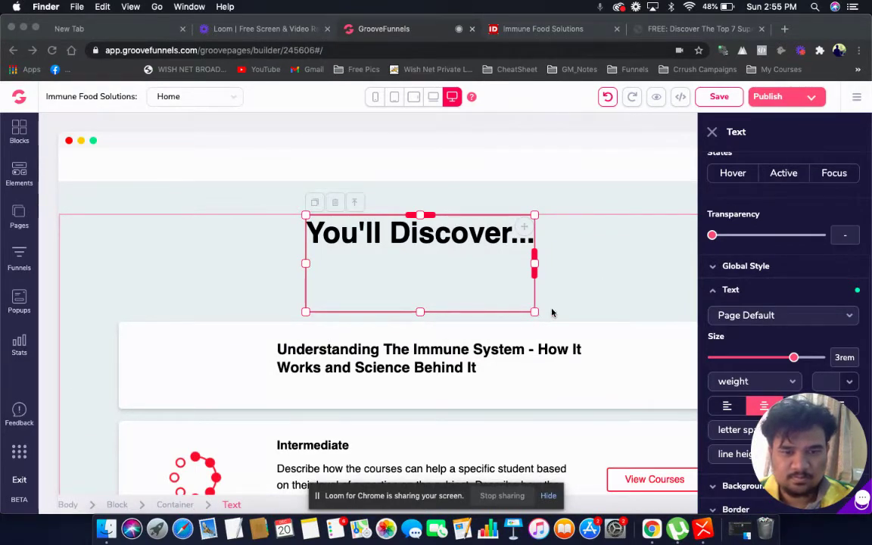
Back in the page builder, enlarge the "You'll Discover..." heading box and set its text size to 2.25rem.
left_click(595, 259)
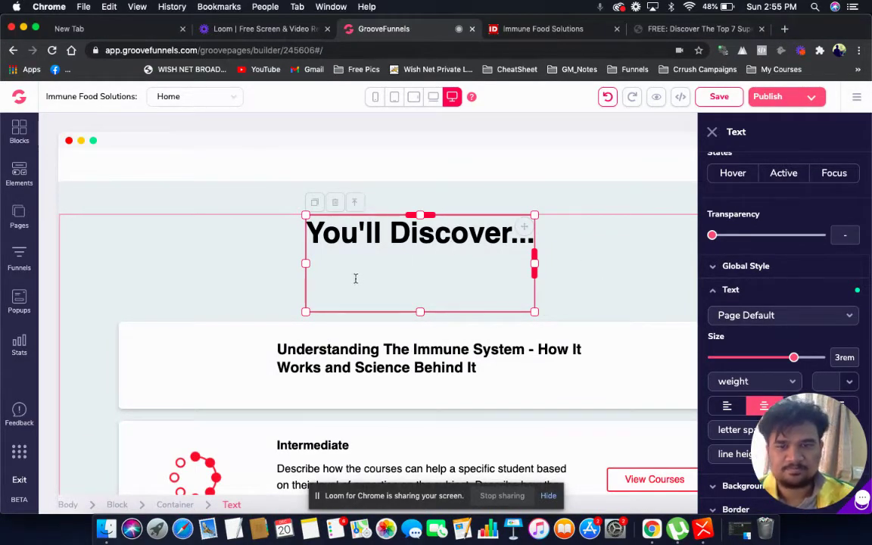
mouse_move(305, 311)
left_mouse_down()
mouse_move(313, 286)
mouse_move(289, 286)
mouse_move(288, 311)
left_mouse_up()
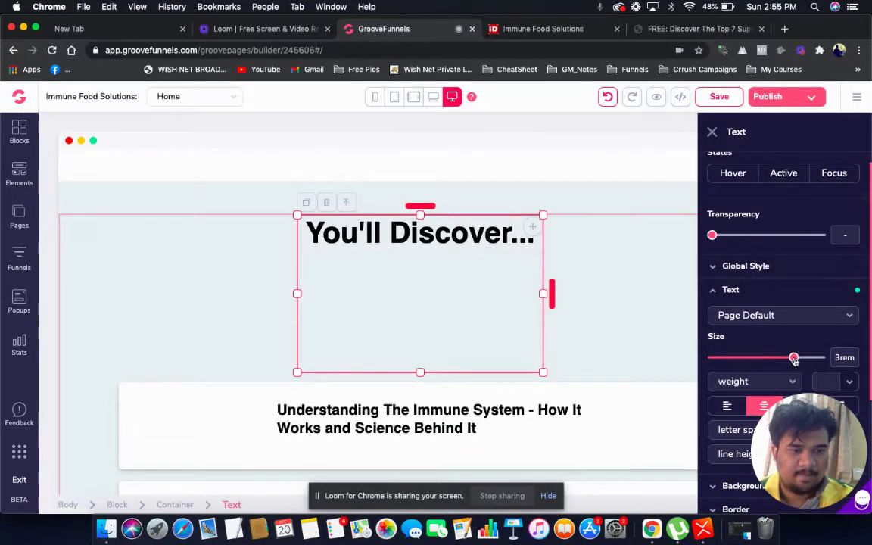
left_click_drag(790, 362, 784, 359)
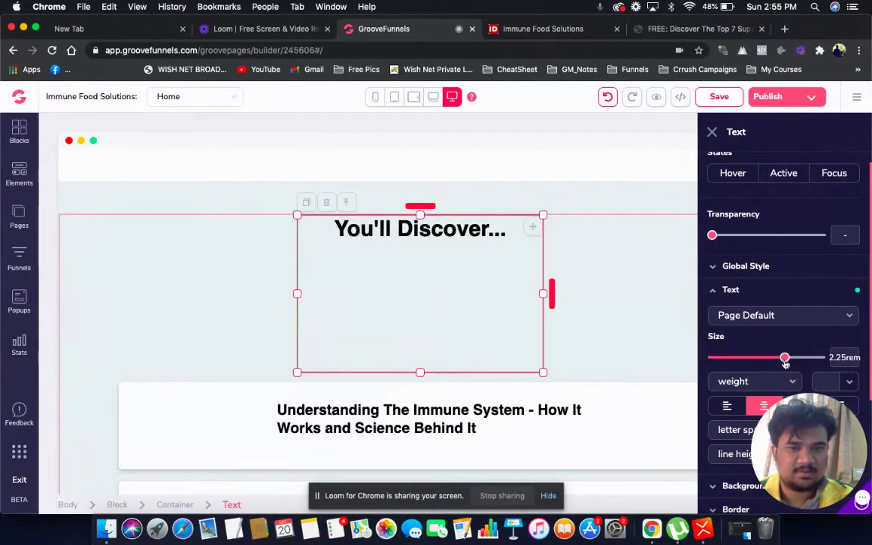
Shrink the "You'll Discover..." heading box to fit closely around its text.
left_click(669, 332)
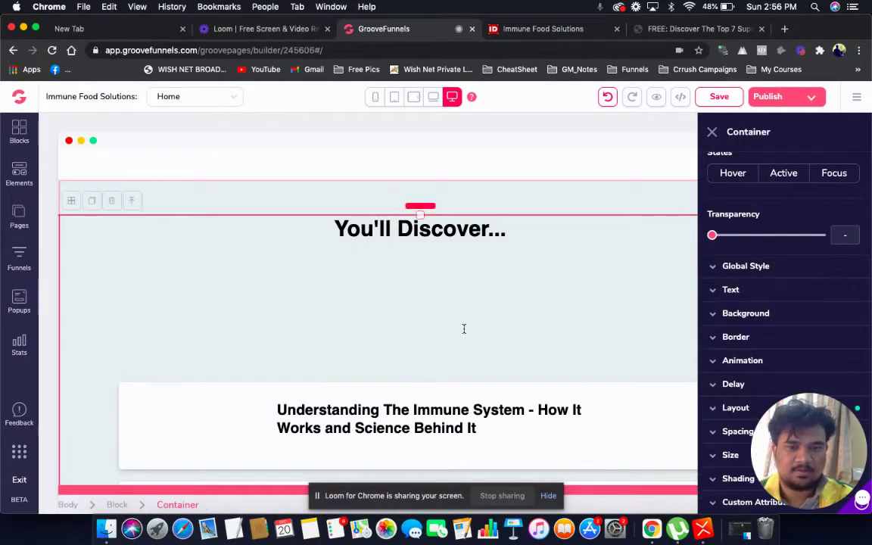
left_click(454, 221)
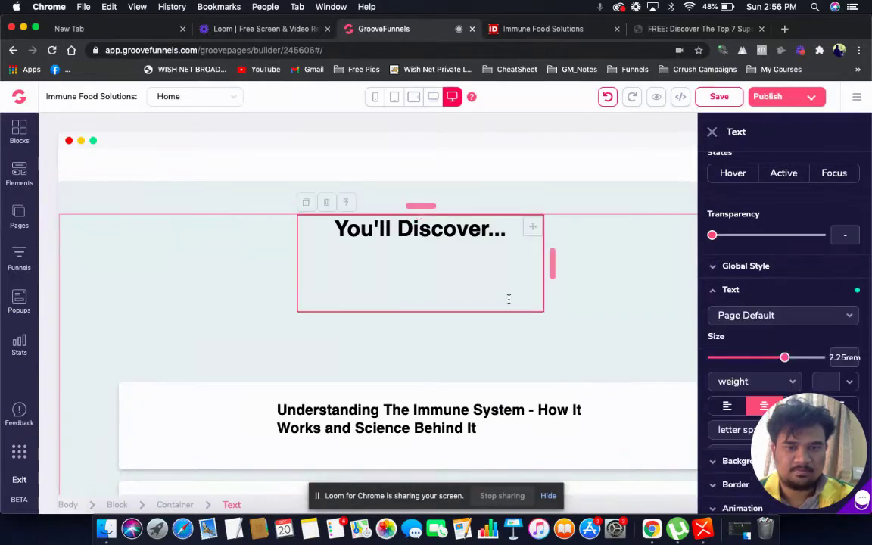
left_click_drag(541, 312, 470, 249)
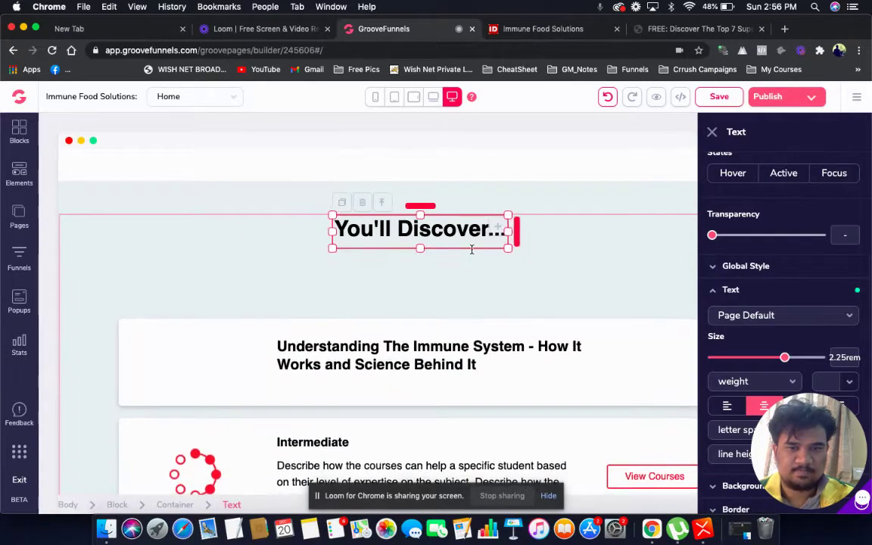
left_click(564, 275)
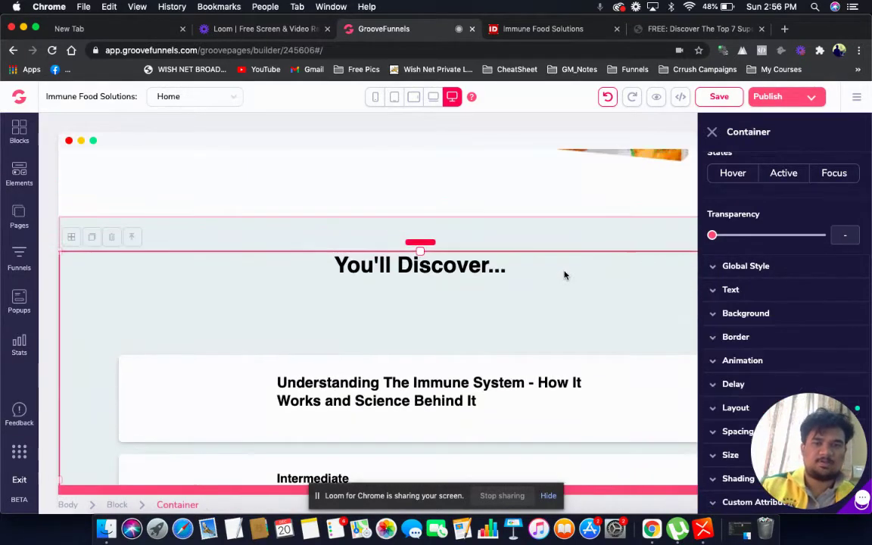
Try to delete the empty cell beside the first card's heading.
scroll(564, 276, "up", 1)
scroll(564, 276, "down", 3)
scroll(447, 301, "down", 2)
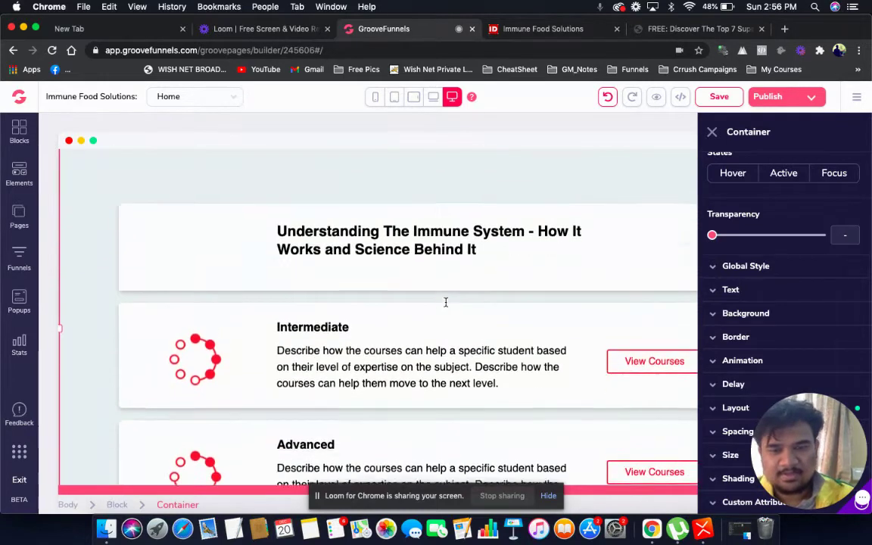
left_click(338, 227)
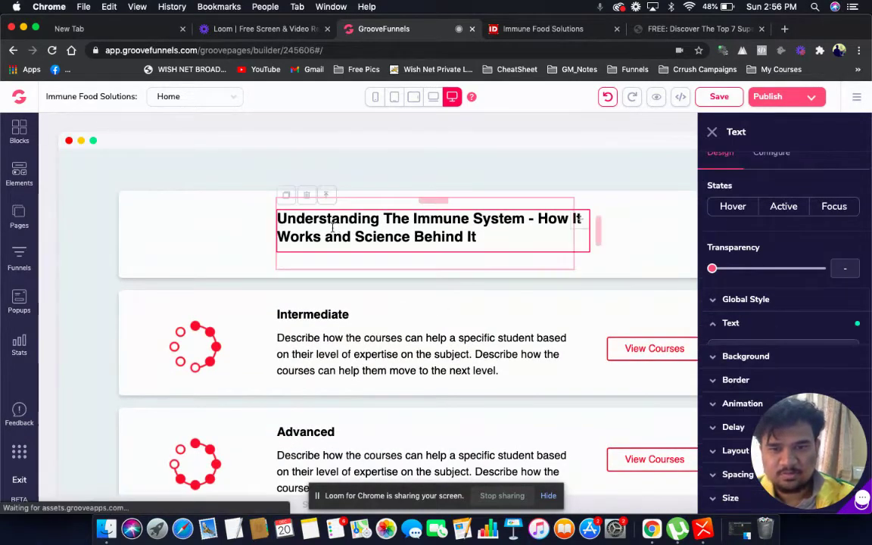
left_click(201, 217)
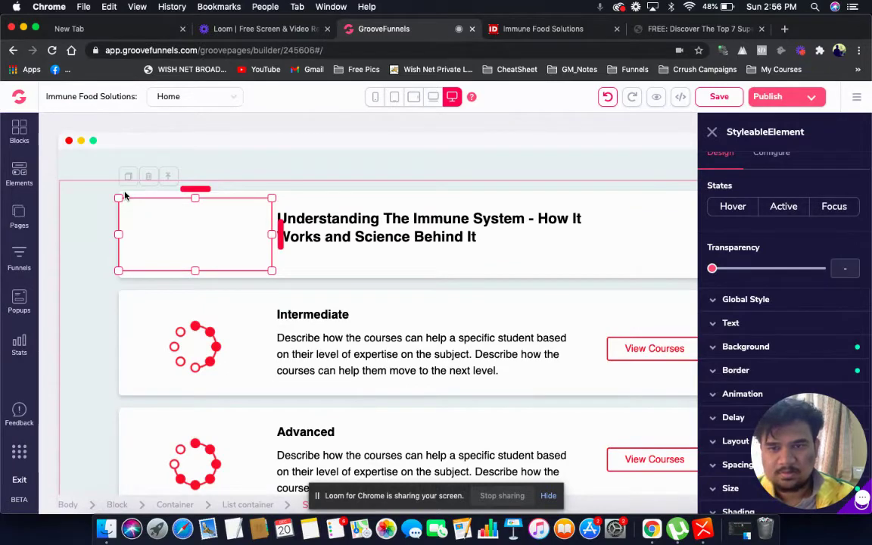
key("Delete")
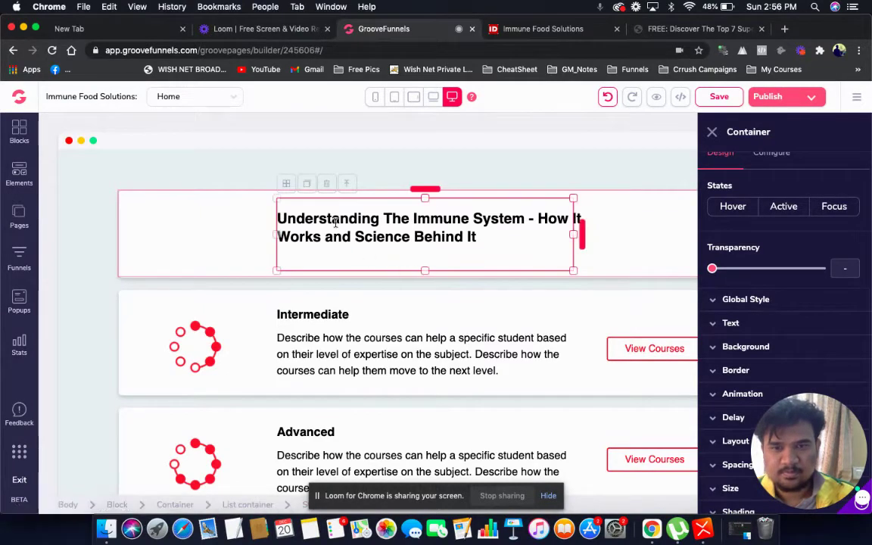
Delete the description paragraph from the Intermediate card.
left_click(322, 353)
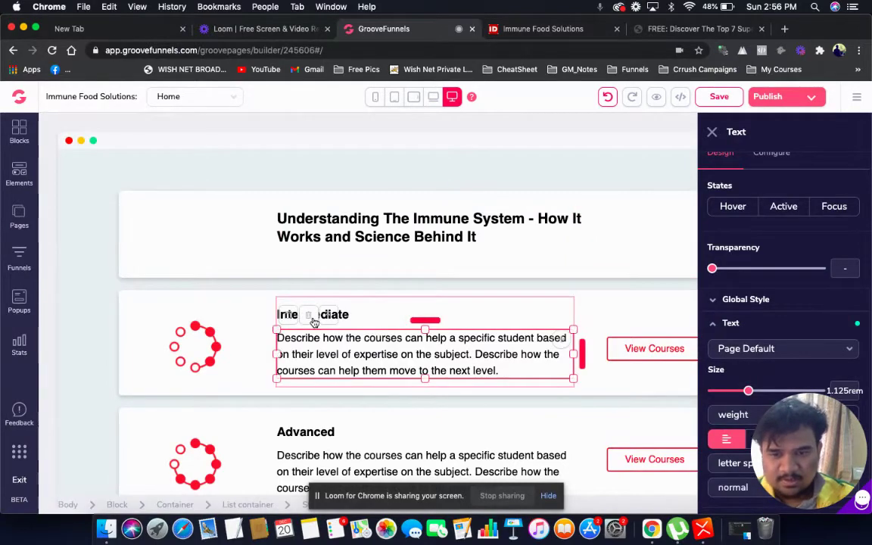
left_click(310, 316)
left_click(464, 317)
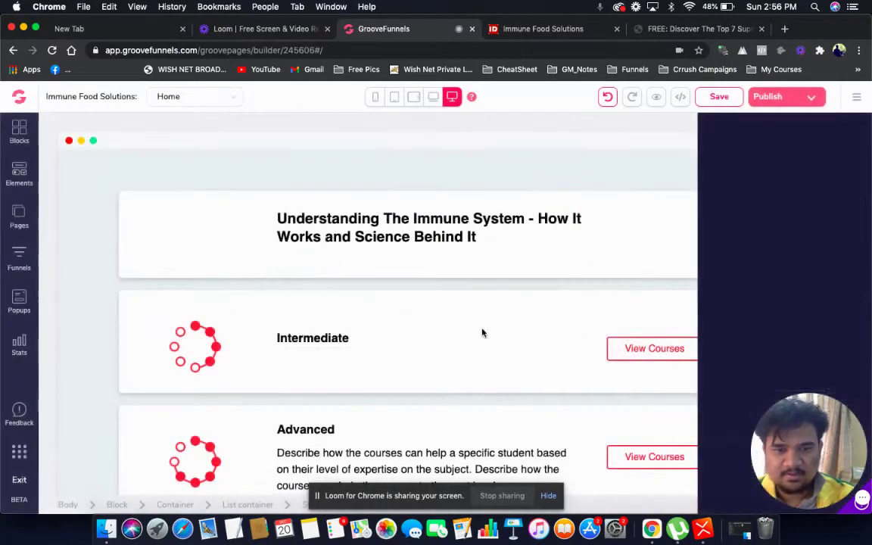
Delete the Intermediate card's View Courses button and the empty container it leaves.
left_click(676, 353)
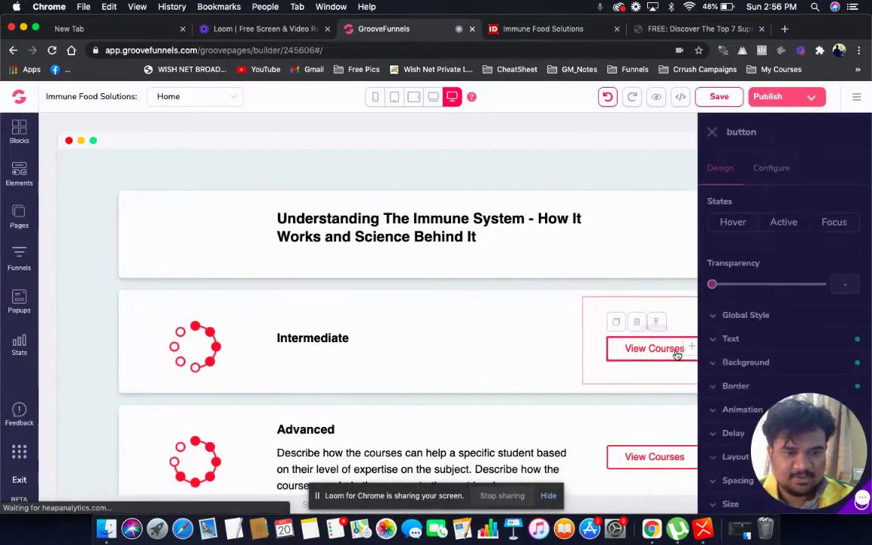
left_click(636, 322)
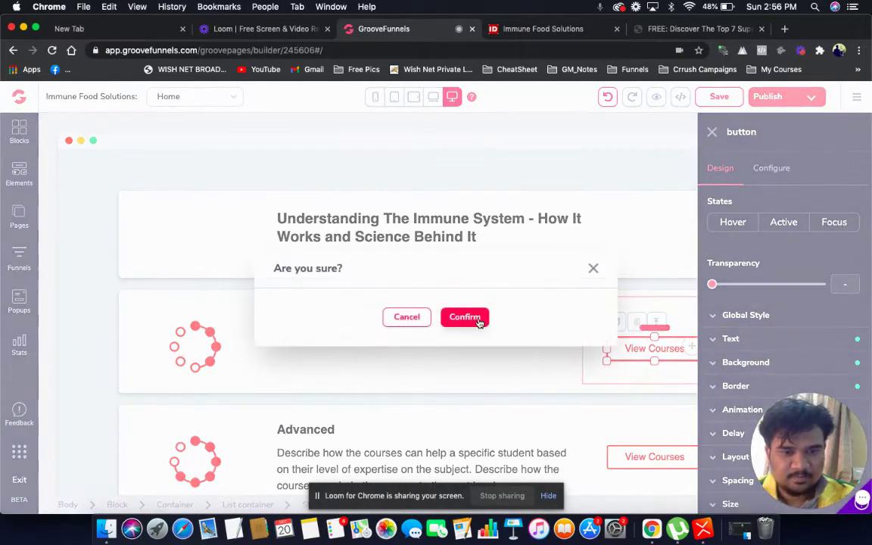
left_click(478, 323)
left_click(634, 338)
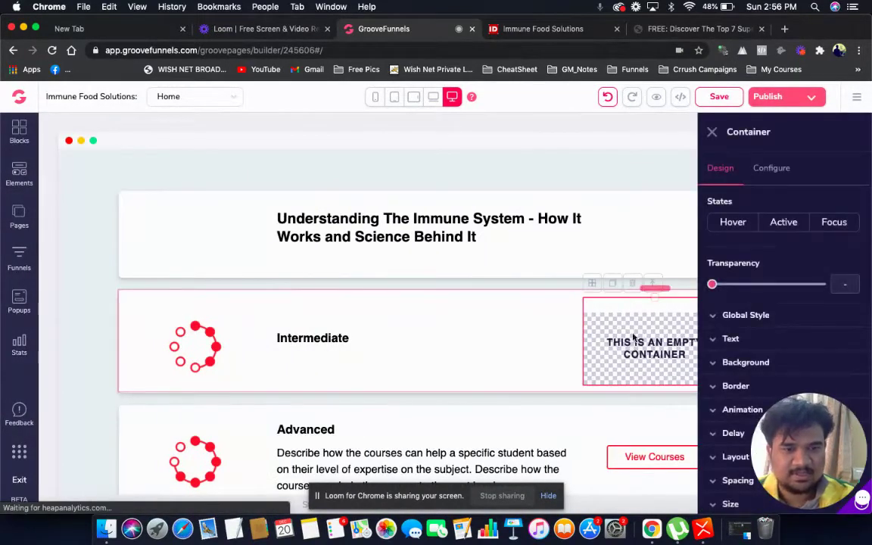
left_click(632, 284)
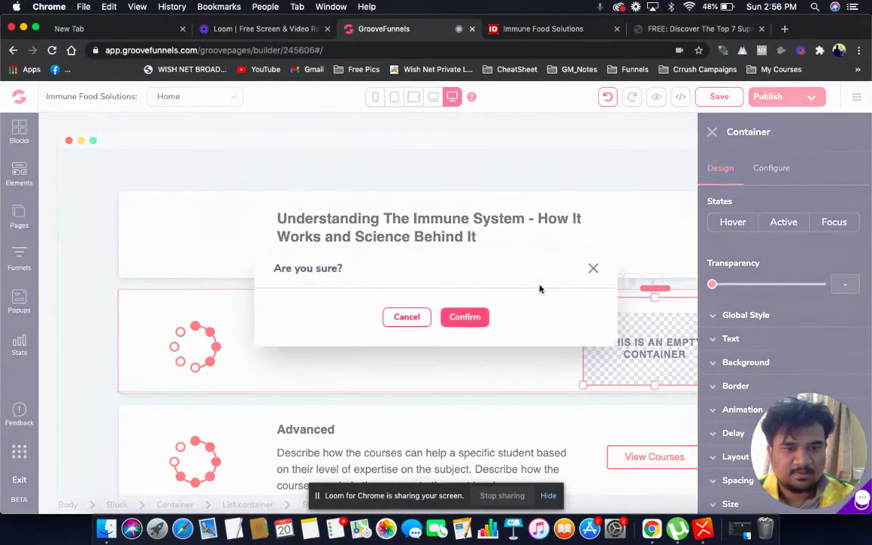
left_click(482, 317)
Delete the Intermediate card's circle image and the empty container around it.
left_click(212, 350)
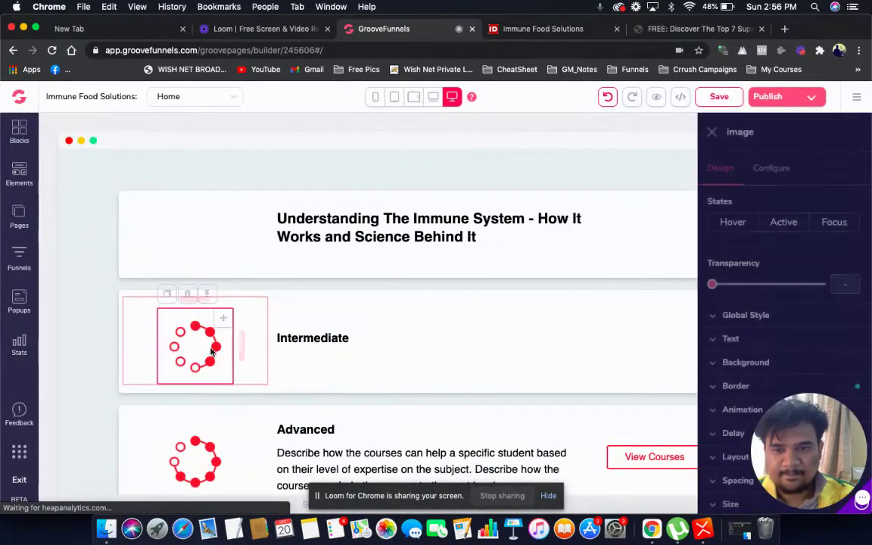
left_click(189, 296)
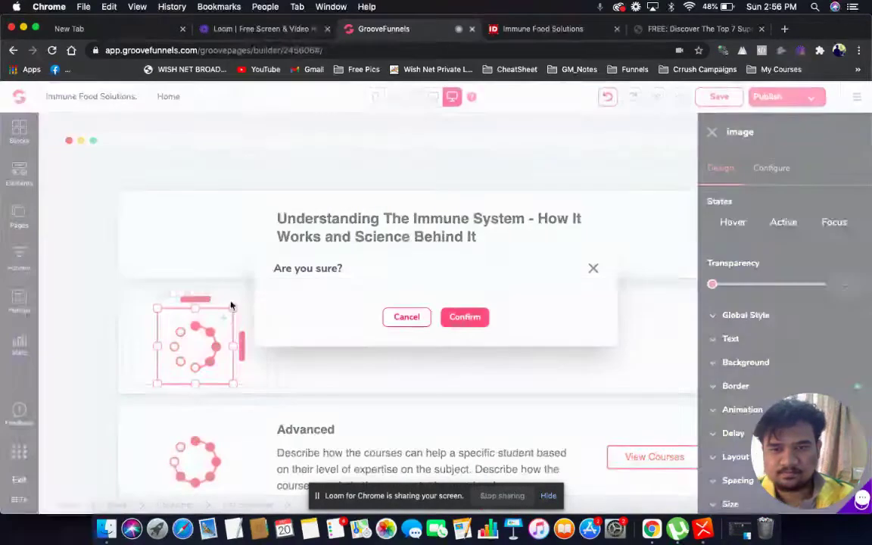
left_click(455, 318)
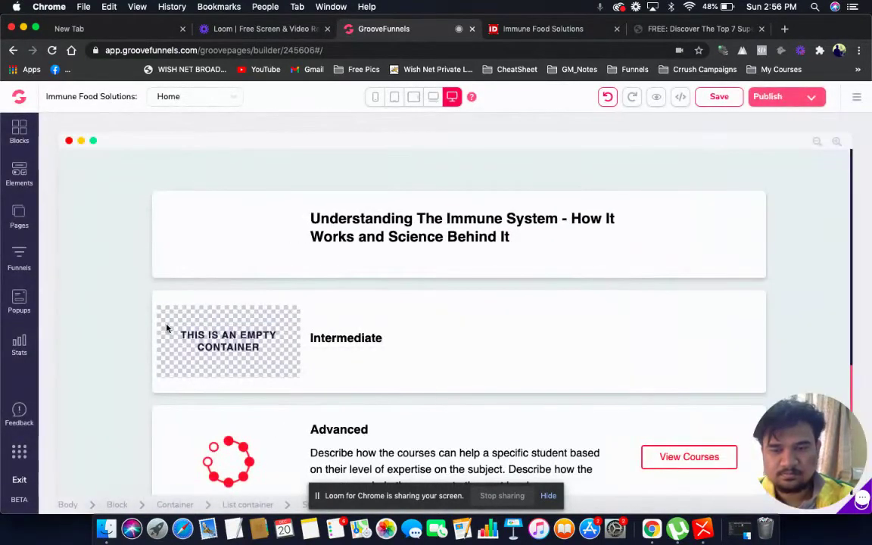
left_click(189, 329)
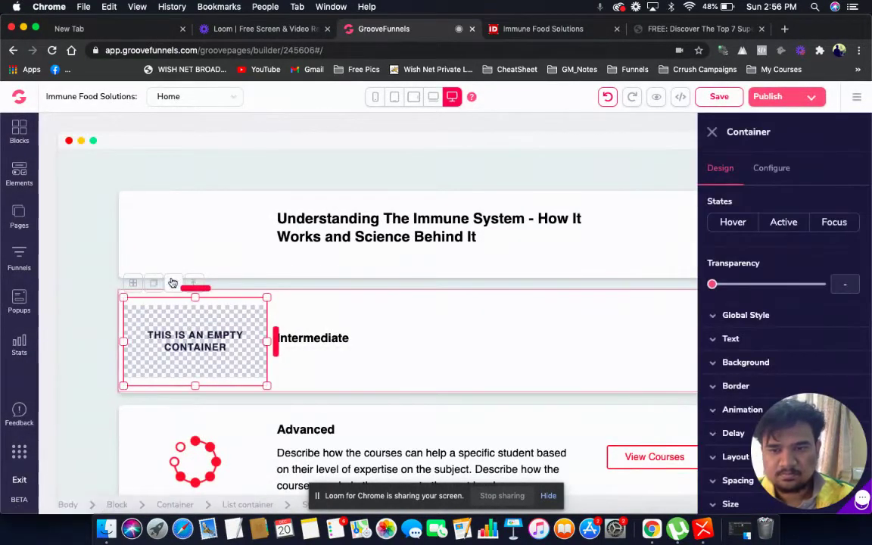
left_click(194, 284)
left_click(450, 316)
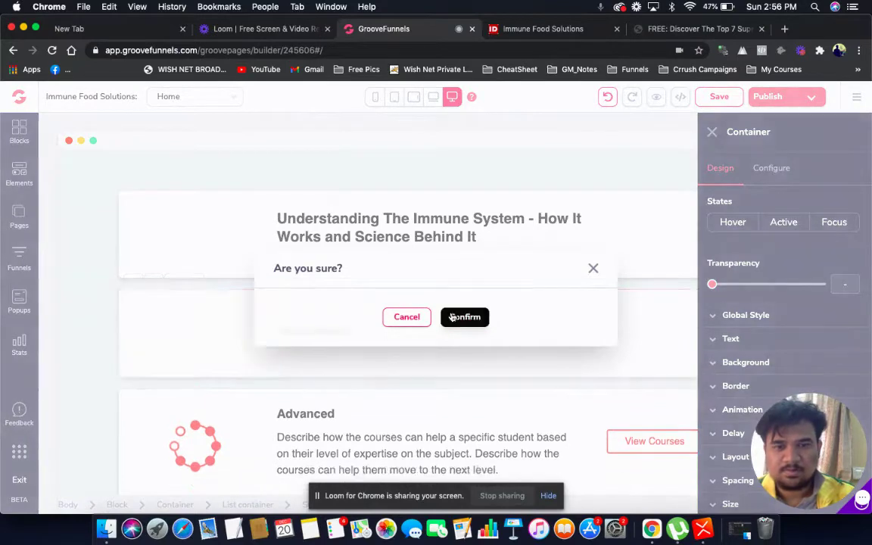
Replace the Intermediate heading with "The importance of having a strong immune system and how to boost it naturally", copied from the preview page.
left_click(669, 30)
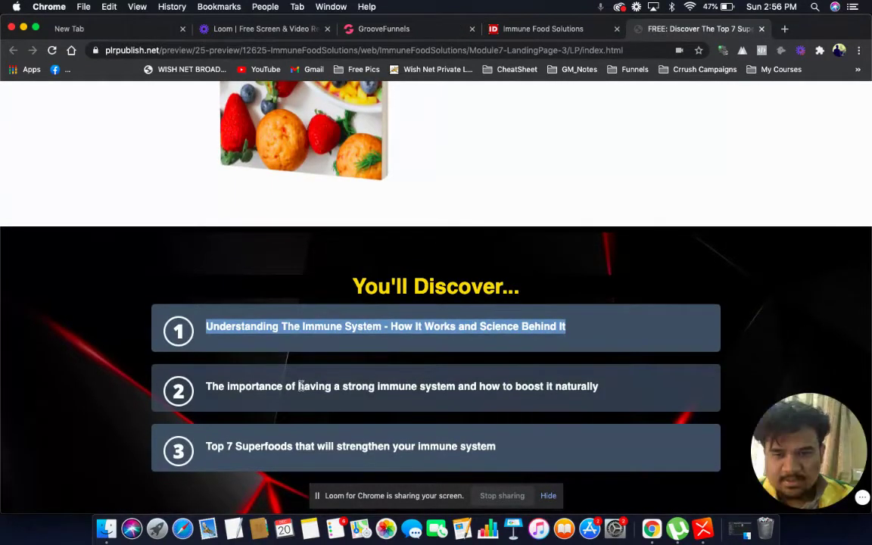
triple_click(301, 386)
key("super+c")
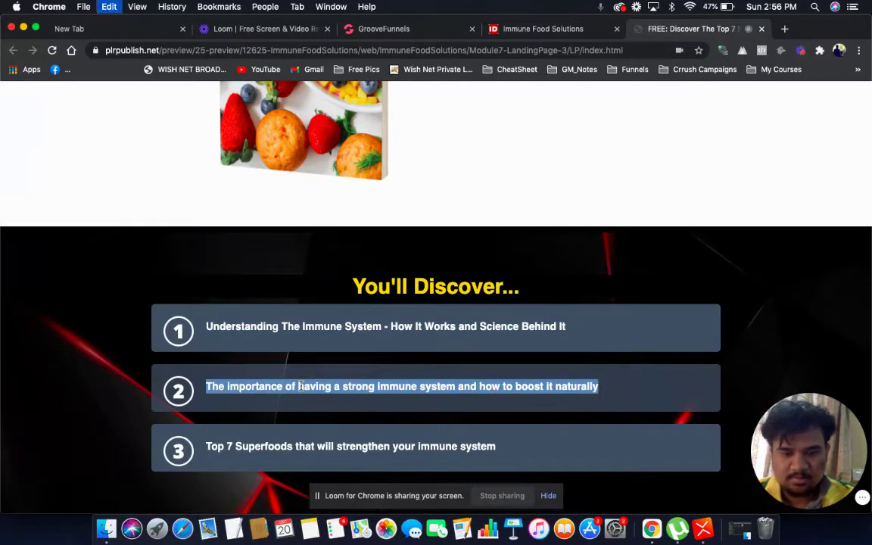
left_click(420, 30)
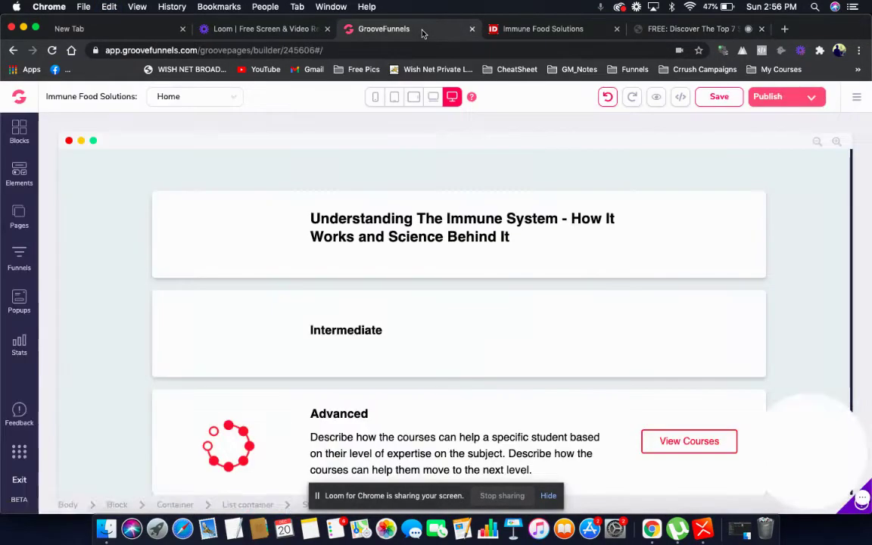
left_click(360, 333)
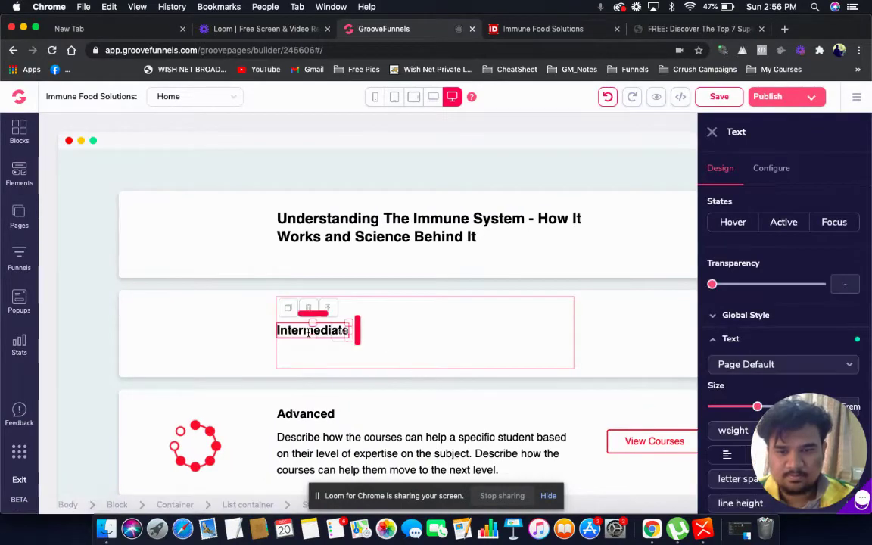
double_click(309, 331)
key("super+v")
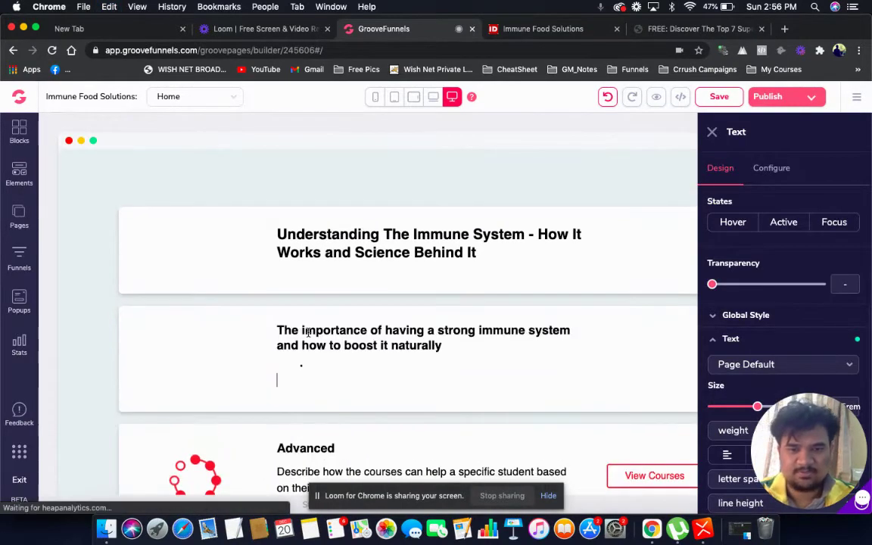
Set the second card's heading text size to 1.5rem, matching the first card's heading.
left_click(446, 240)
scroll(860, 337, "down", 3)
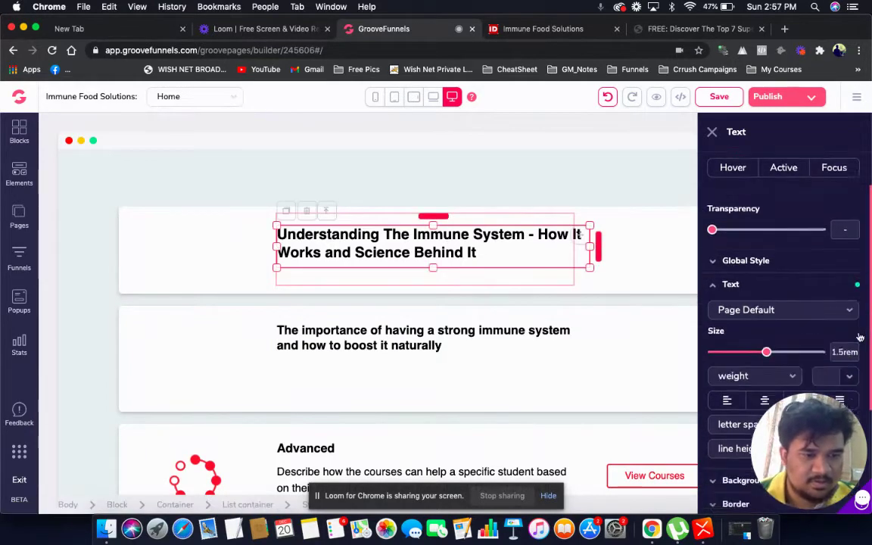
left_click(385, 352)
double_click(384, 345)
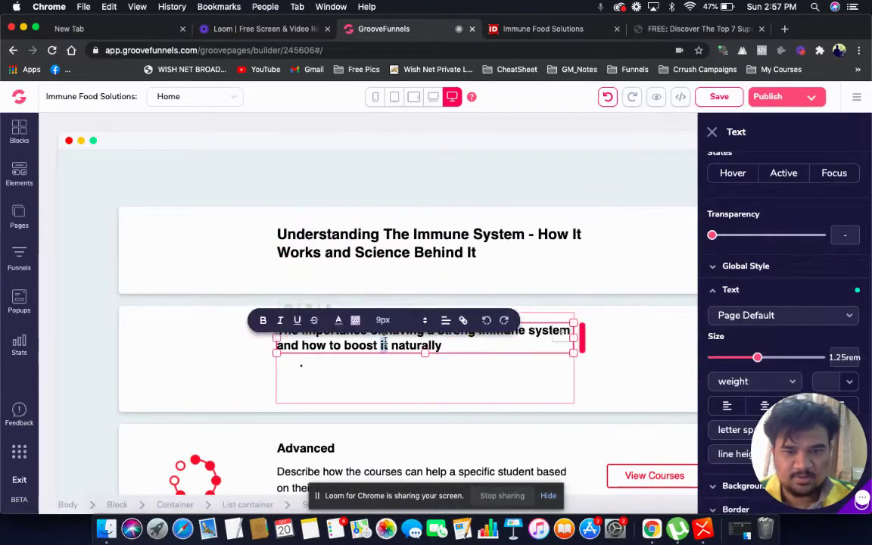
triple_click(384, 345)
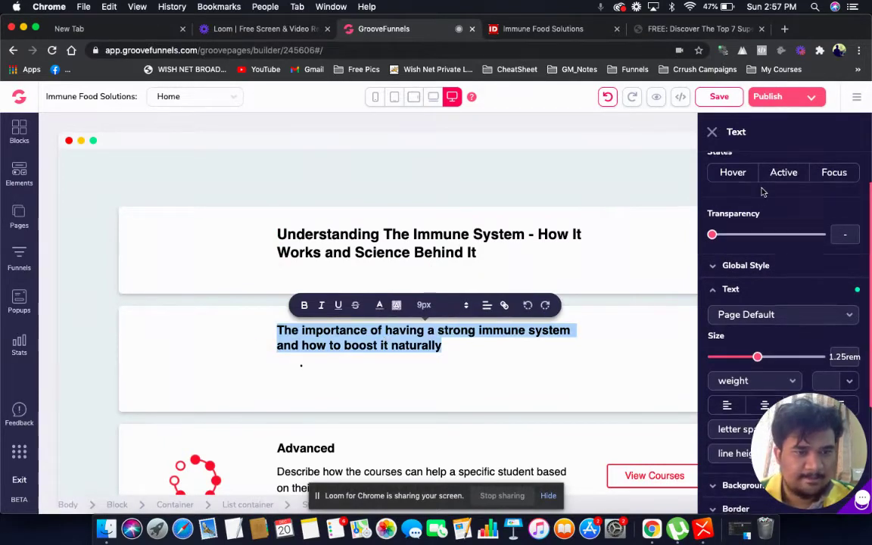
scroll(763, 192, "down", 3)
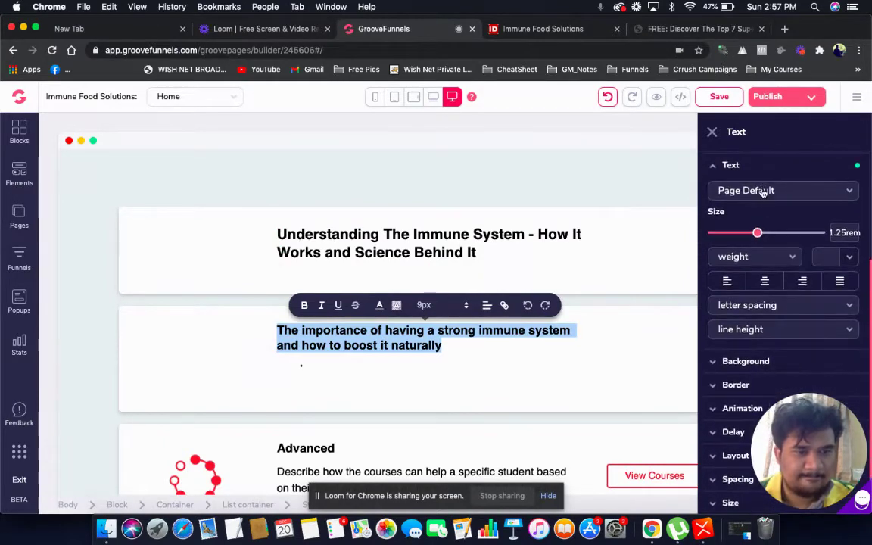
left_click(759, 235)
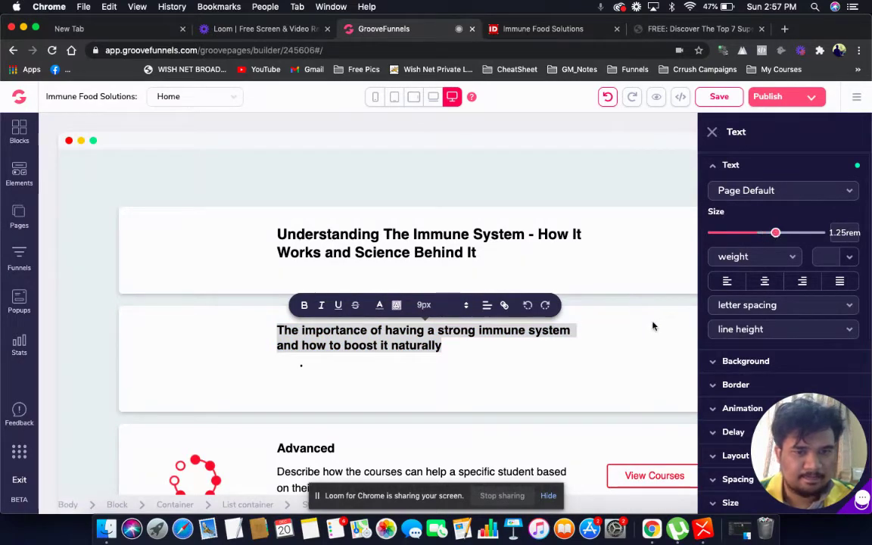
left_click(602, 346)
left_click(417, 330)
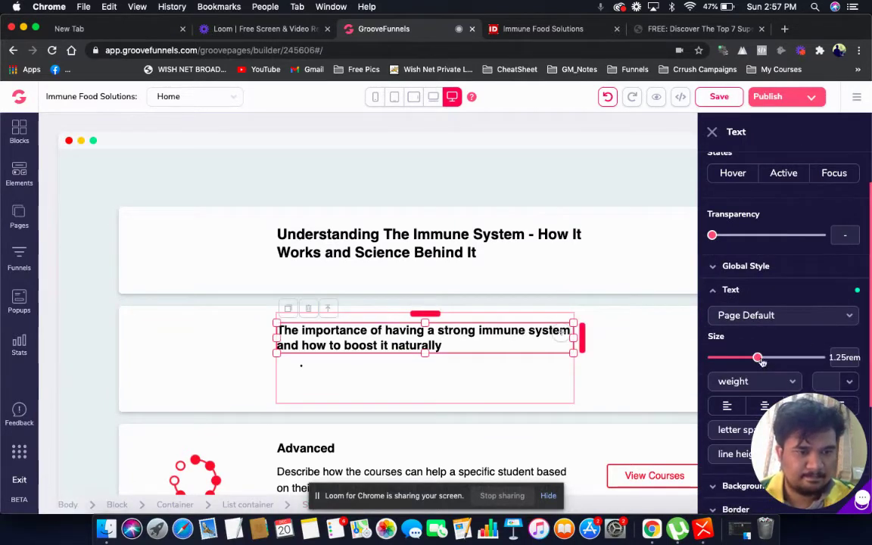
left_click_drag(760, 358, 766, 359)
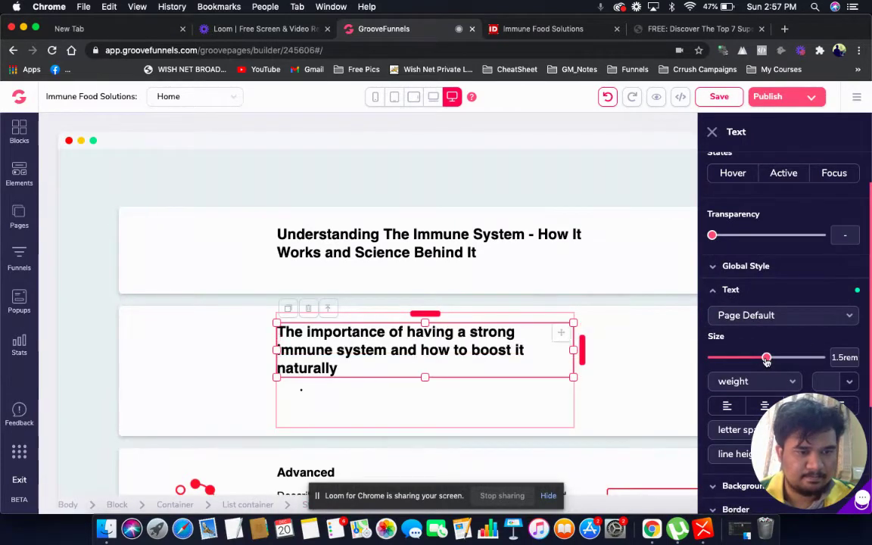
left_click(632, 351)
Widen the second card's heading box slightly so its text wraps onto two lines.
left_click(482, 349)
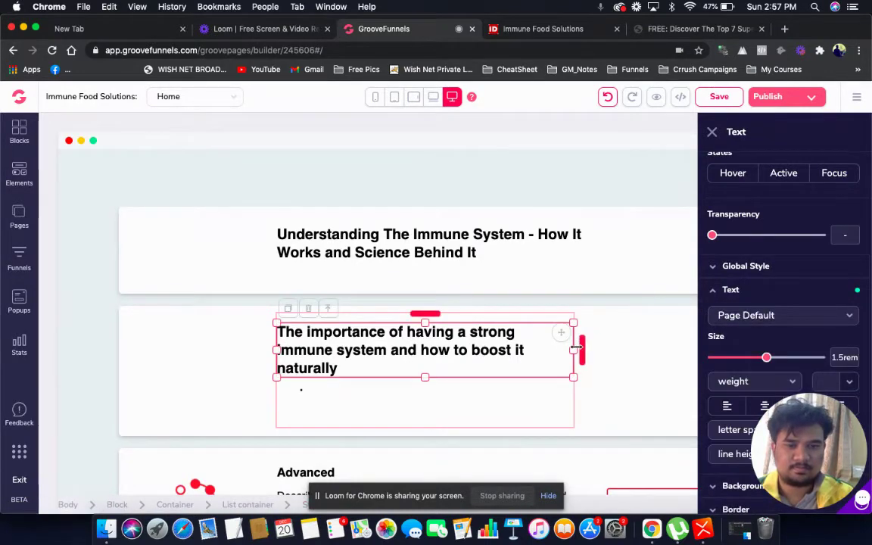
left_click_drag(581, 349, 595, 342)
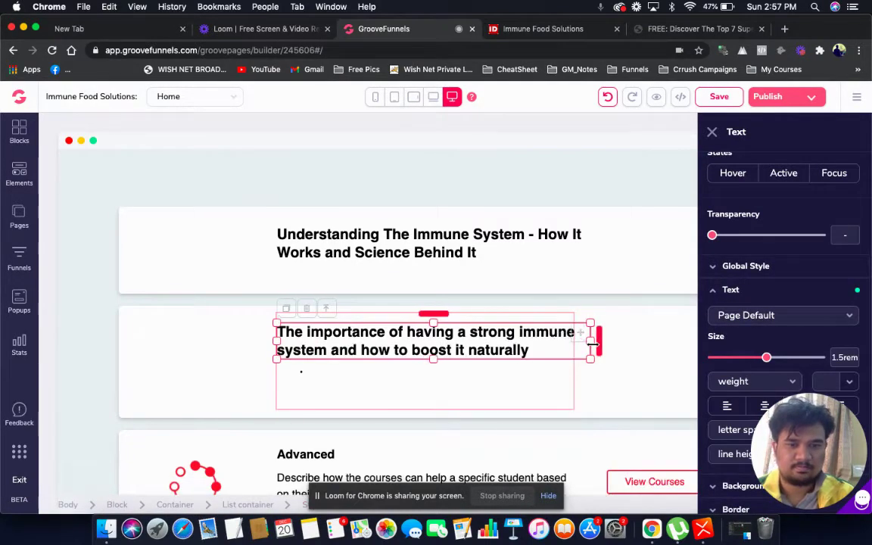
left_click(635, 355)
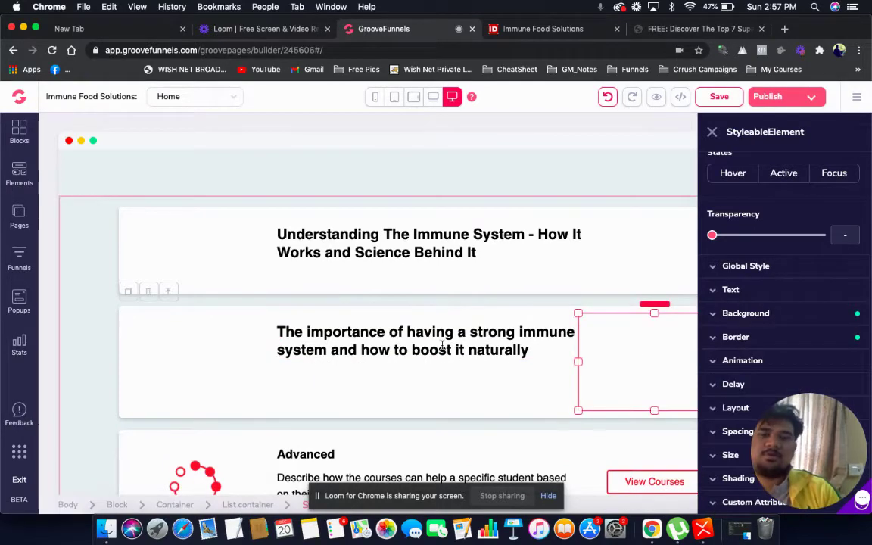
Delete the Advanced card's circle image and the empty container left around it.
scroll(434, 344, "down", 1)
scroll(435, 344, "down", 2)
left_click(377, 341)
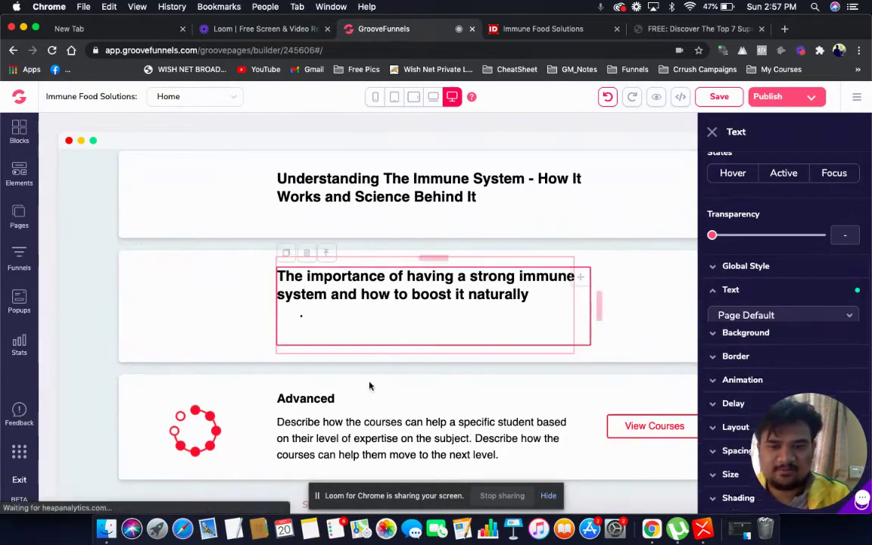
left_click(214, 422)
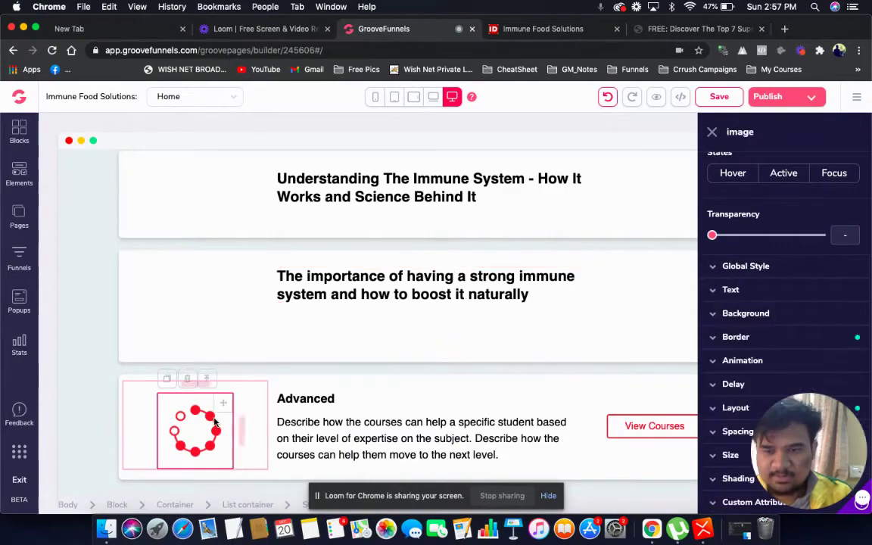
left_click(186, 376)
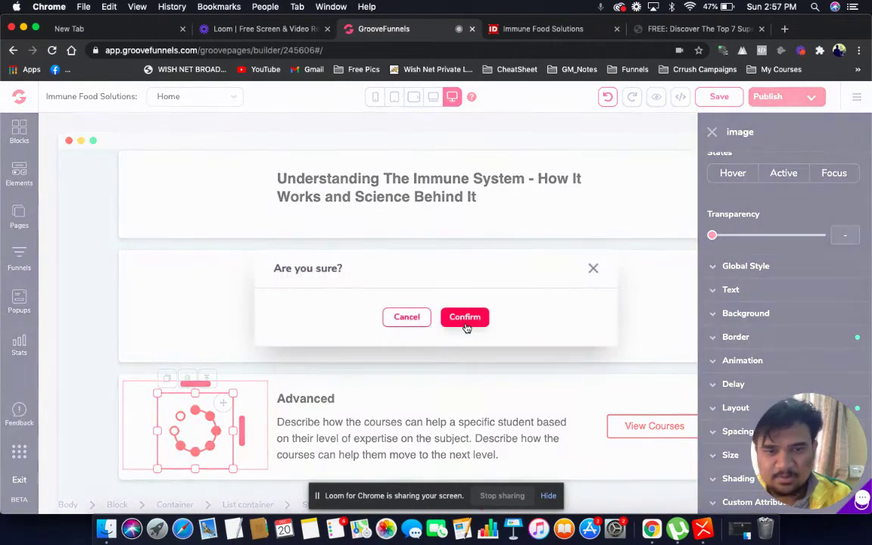
left_click(465, 321)
left_click(236, 430)
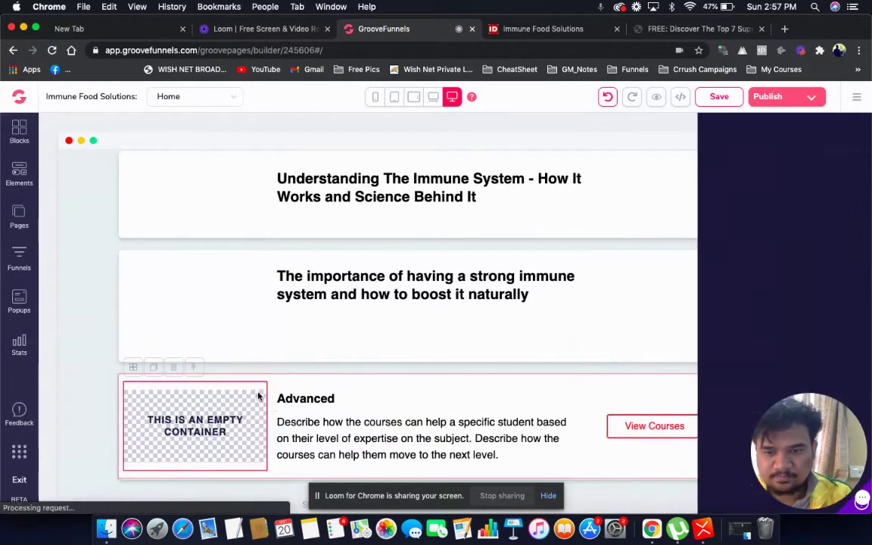
left_click(177, 374)
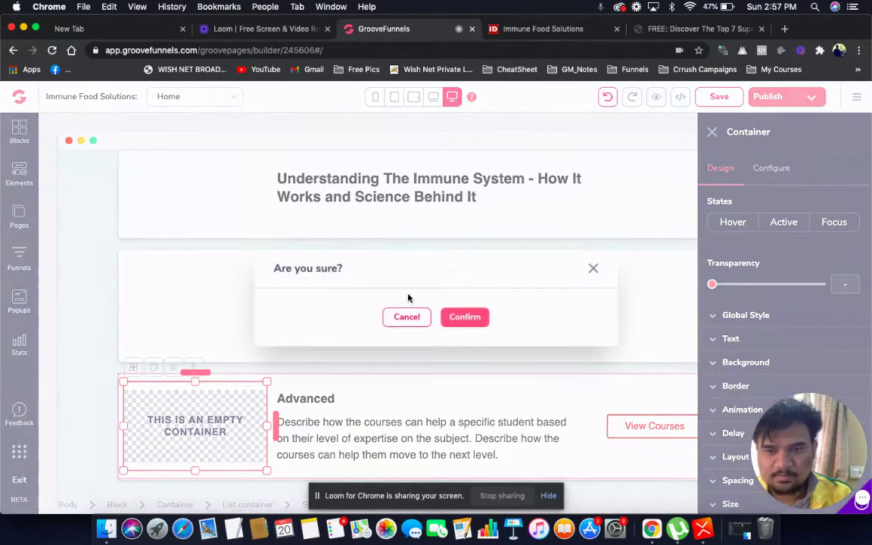
left_click(463, 319)
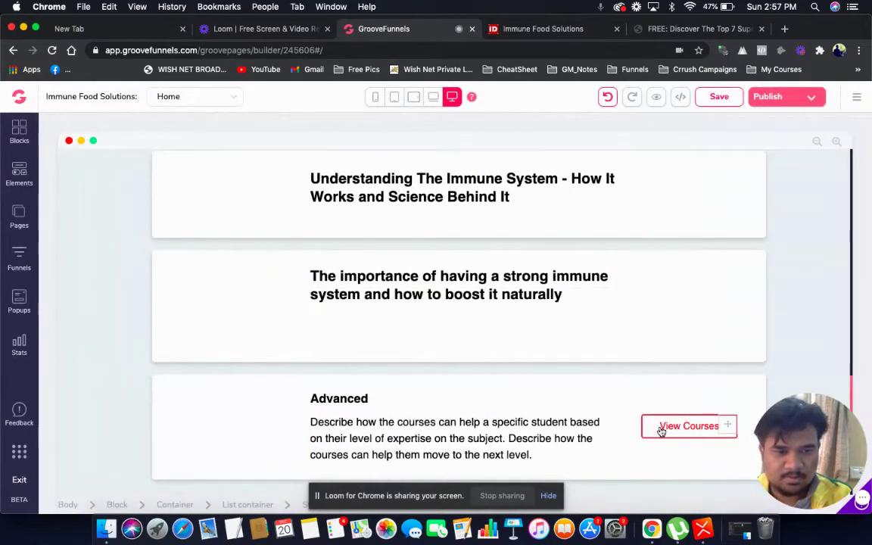
Delete the Advanced card's View Courses button and the empty container left behind it.
left_click(660, 429)
left_click(636, 399)
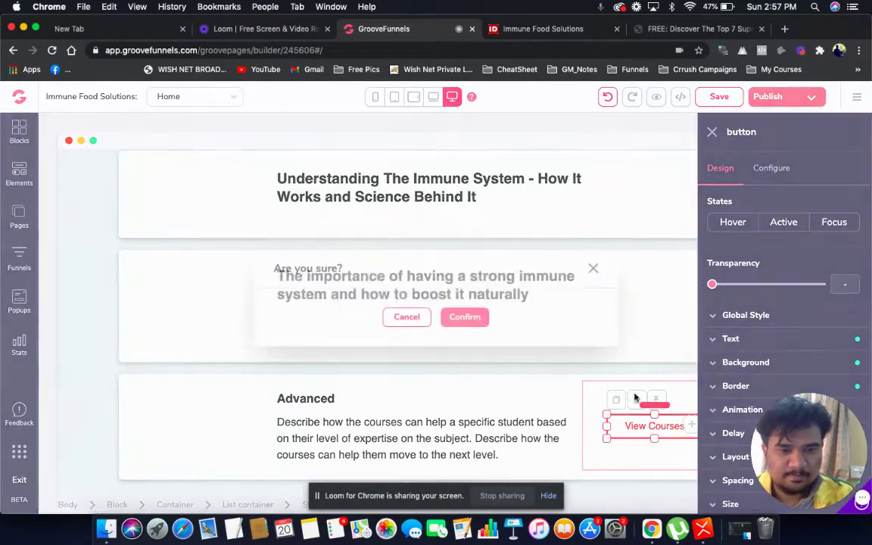
left_click(475, 317)
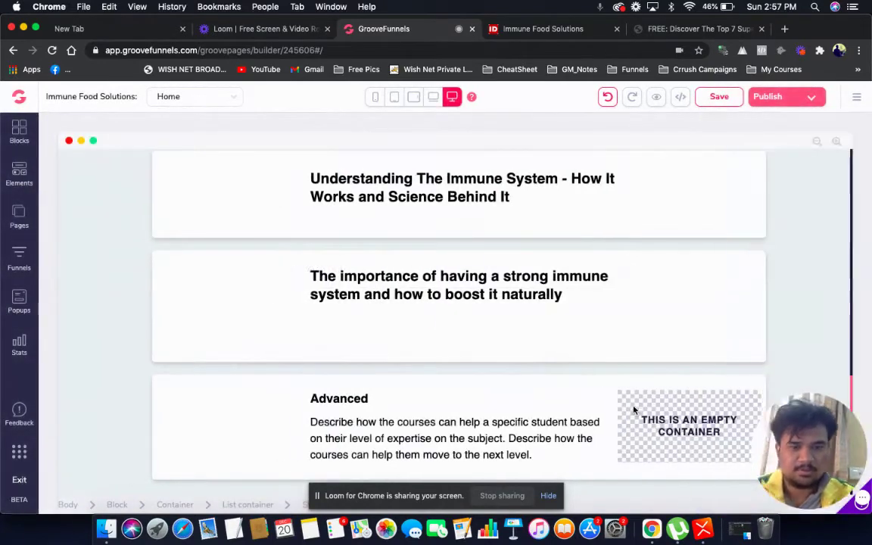
left_click(633, 411)
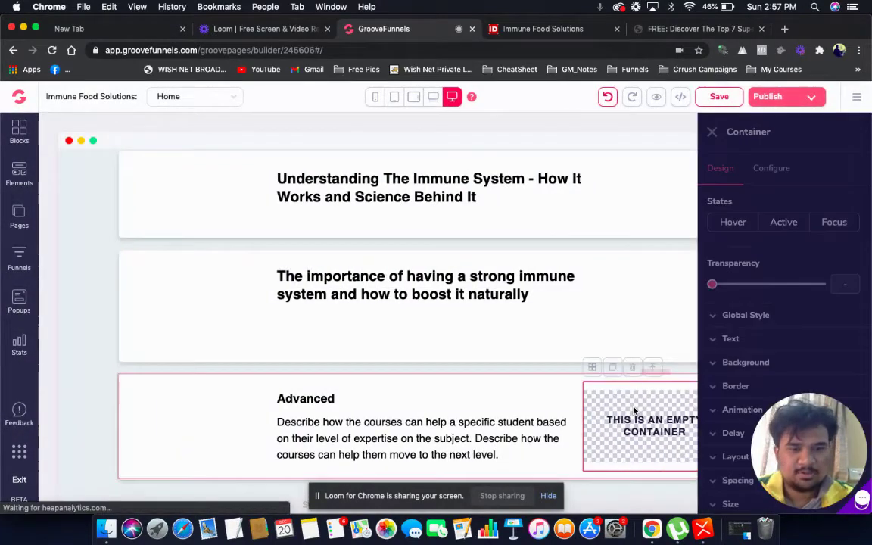
left_click(632, 366)
left_click(475, 318)
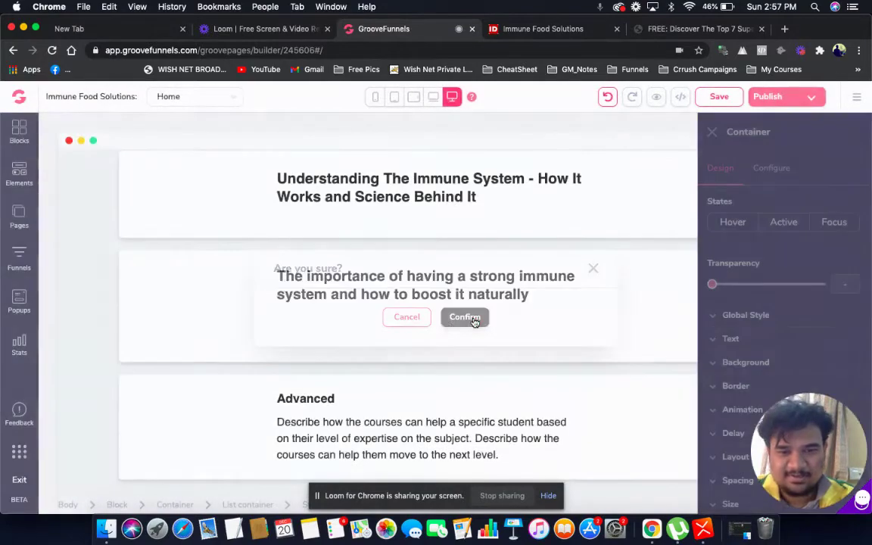
Delete the description paragraph under the Advanced heading.
left_click(350, 427)
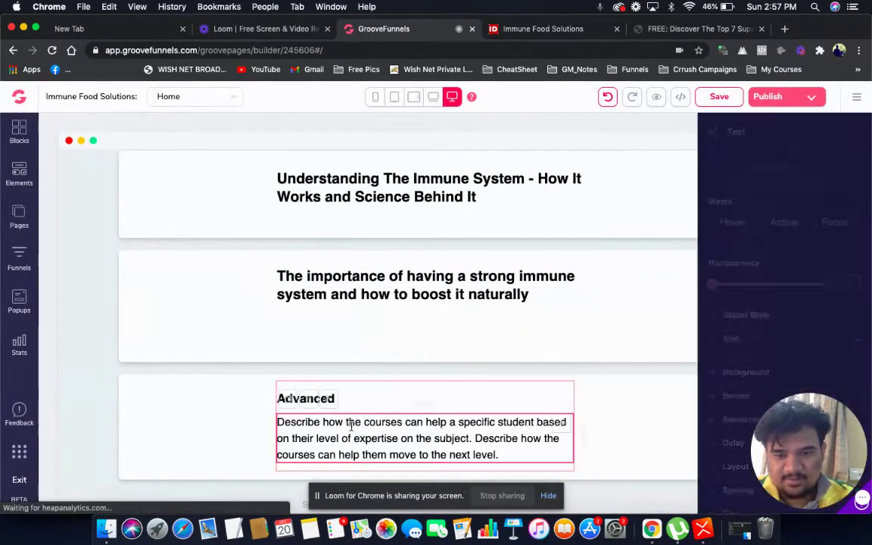
left_click(312, 403)
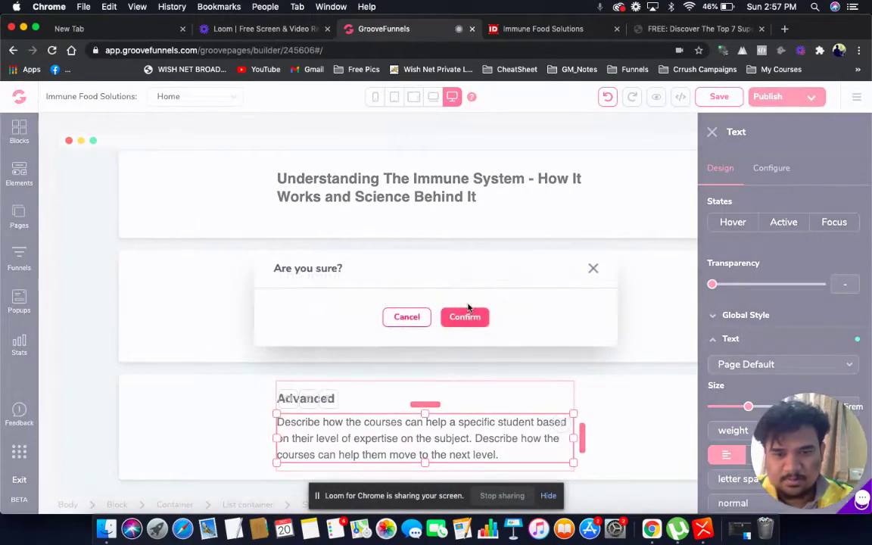
left_click(463, 316)
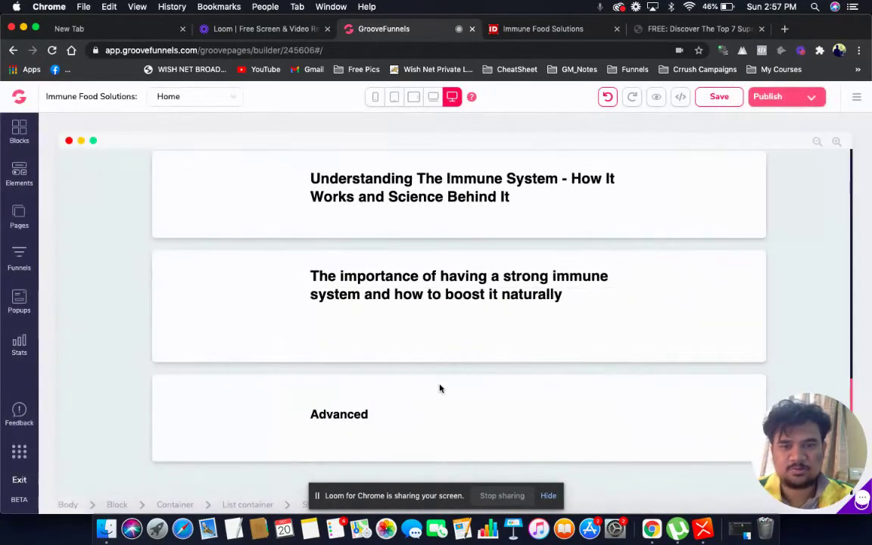
Replace the Advanced heading with "Top 7 Superfoods that will strengthen your immune system", copied from the preview page.
left_click(690, 29)
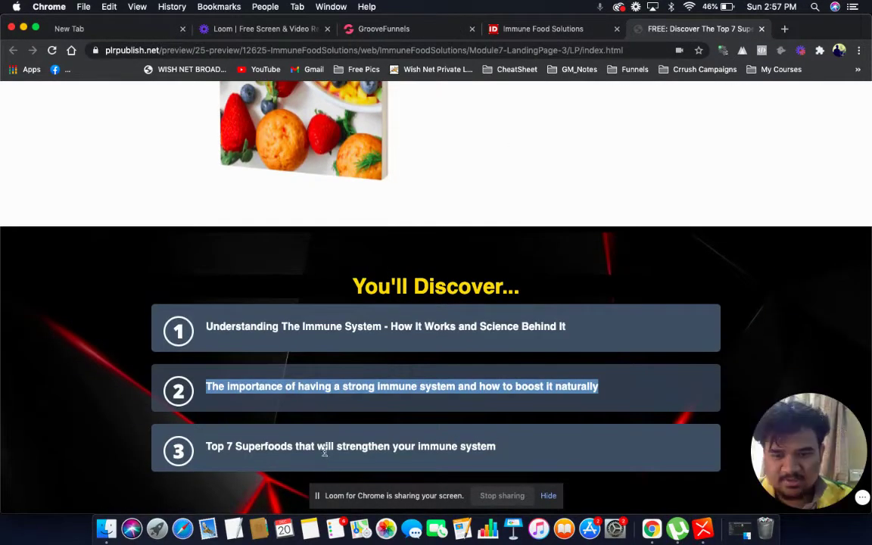
triple_click(324, 447)
key("super+c")
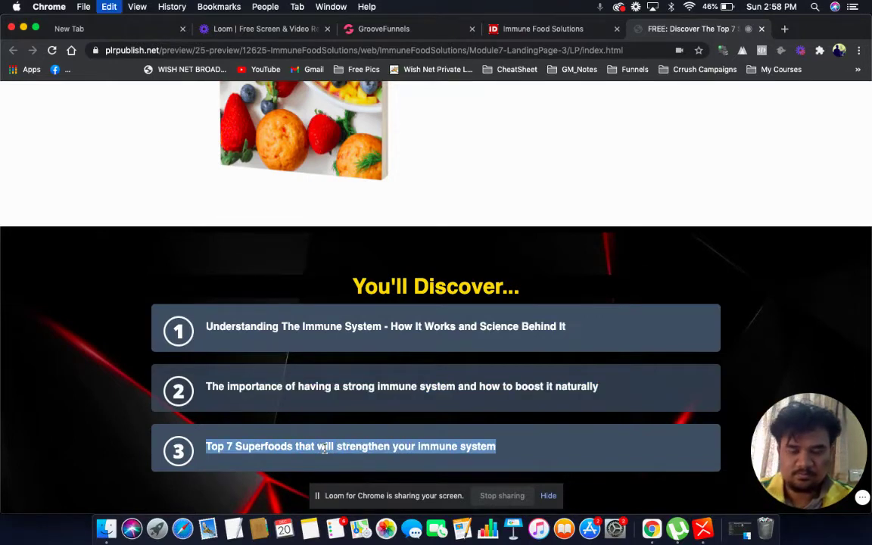
left_click(386, 31)
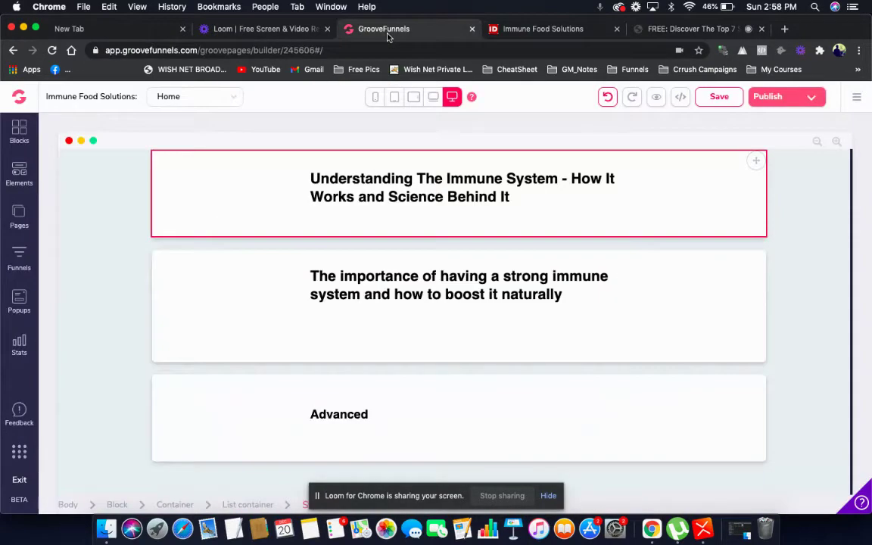
left_click(342, 414)
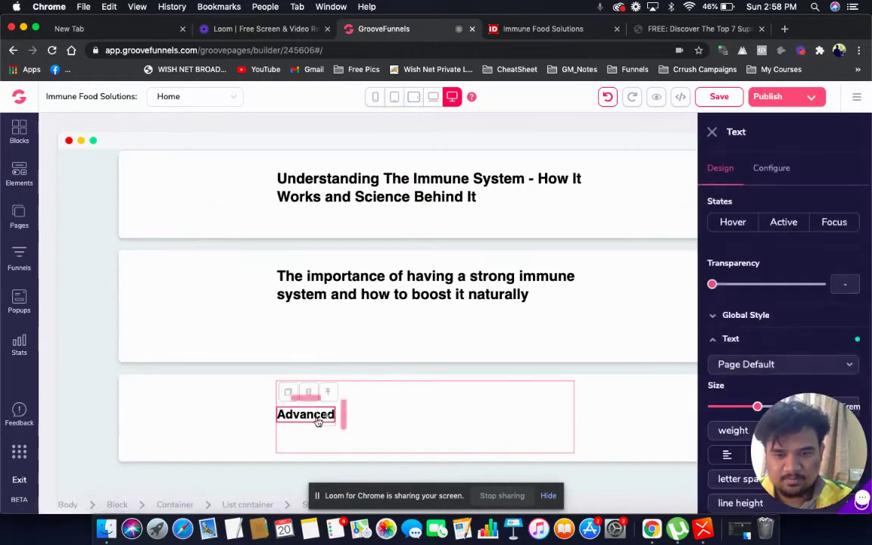
double_click(307, 416)
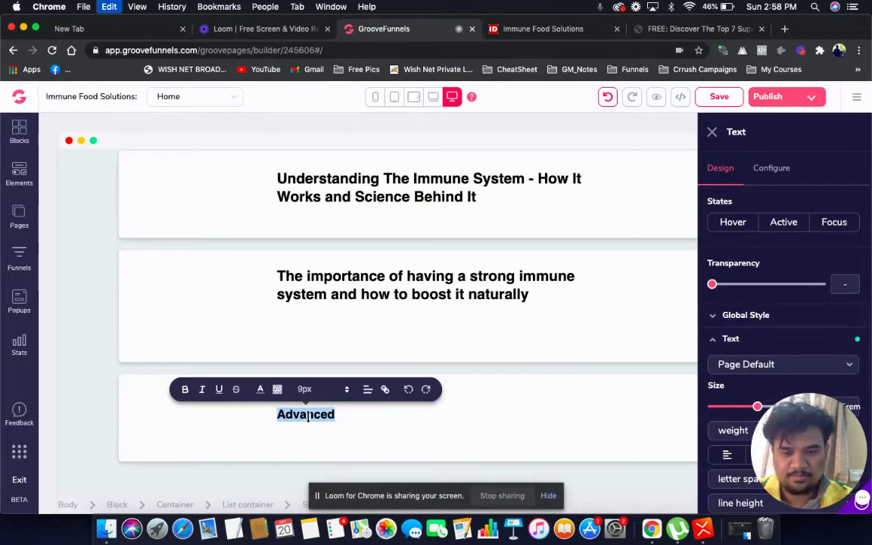
key("super+v")
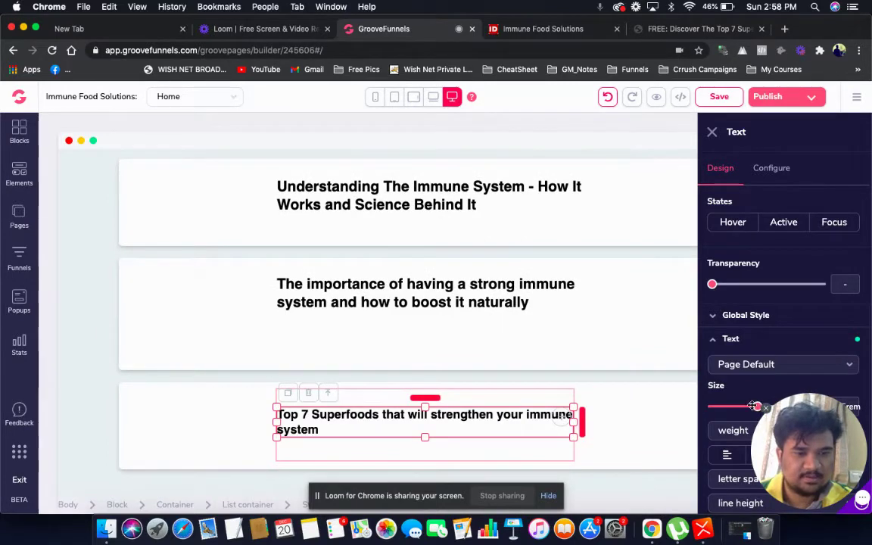
Set the third card's heading text size to 1.5rem and widen its text box slightly.
left_click_drag(800, 428, 55, 121)
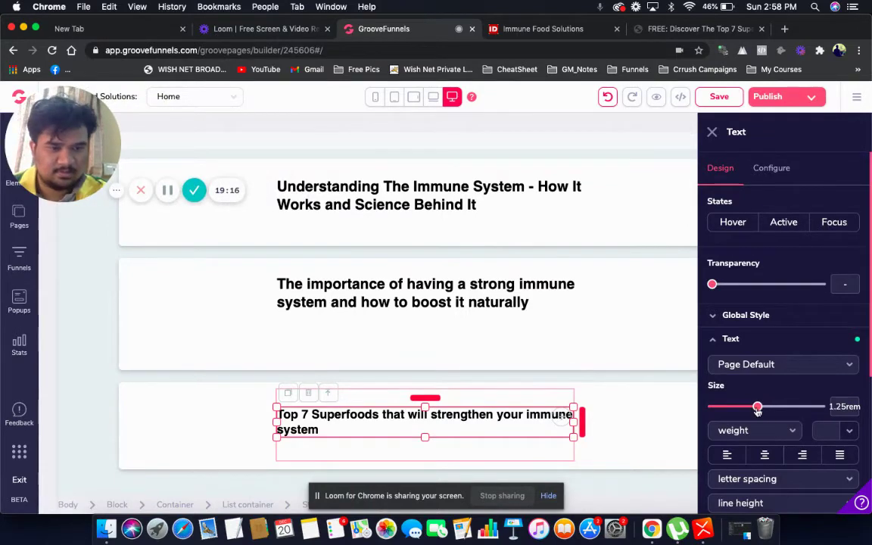
left_click_drag(757, 407, 767, 406)
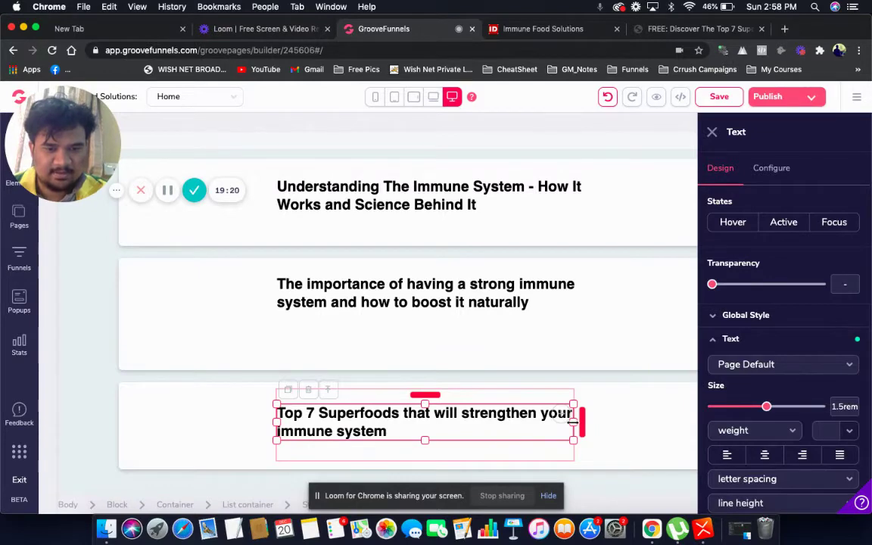
left_click_drag(573, 422, 586, 422)
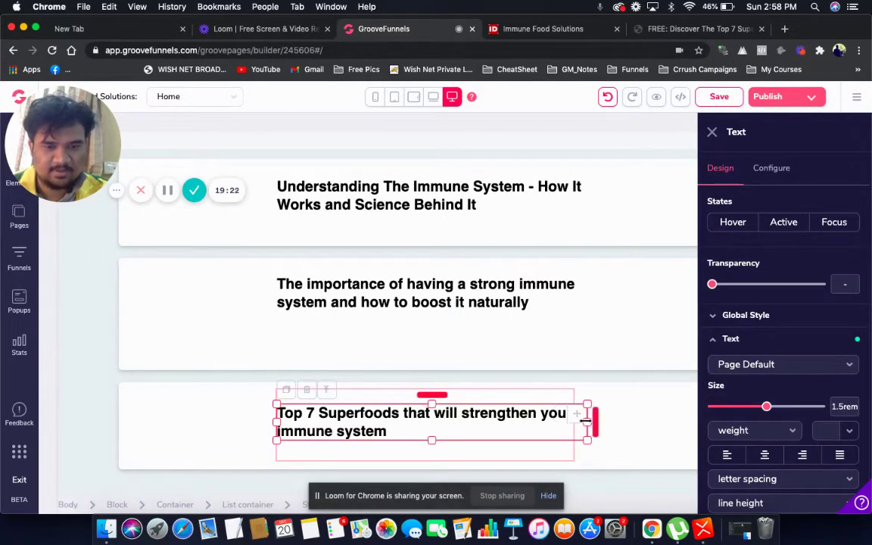
left_click(627, 409)
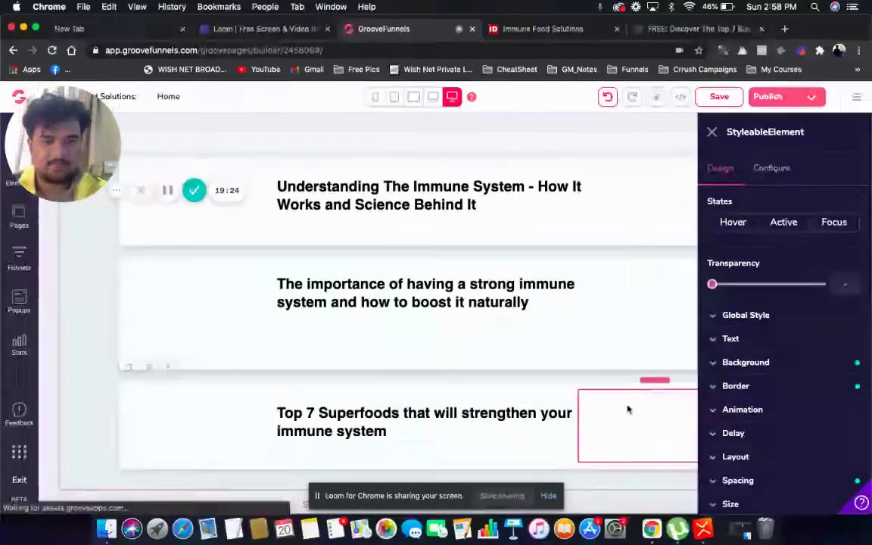
scroll(496, 325, "up", 3)
scroll(494, 321, "down", 4)
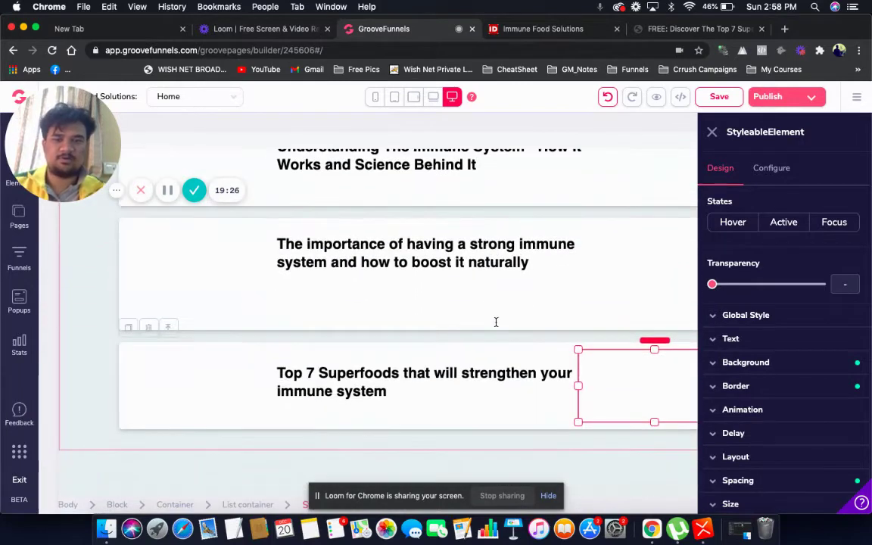
Upload image2.jpg to the image library and set it as the background image of the "You'll Discover..." block.
left_click(83, 368)
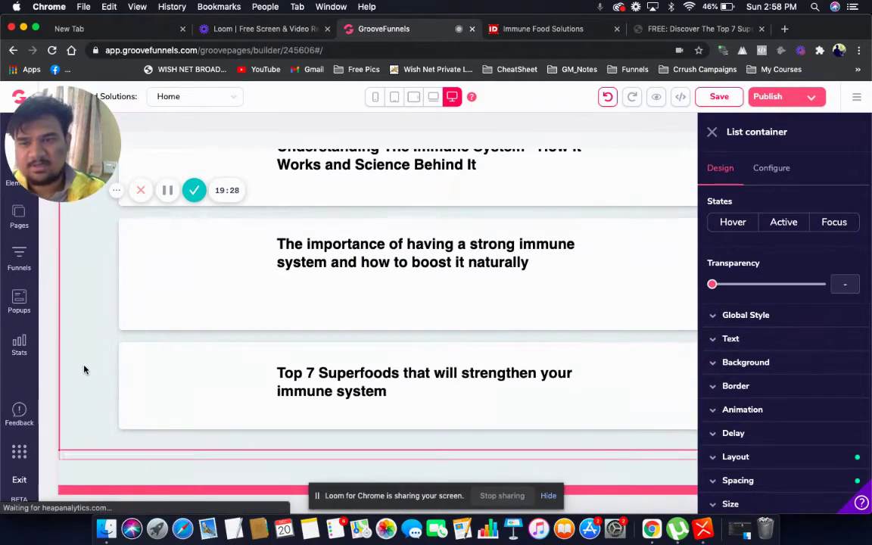
scroll(113, 325, "up", 4)
left_click(128, 296)
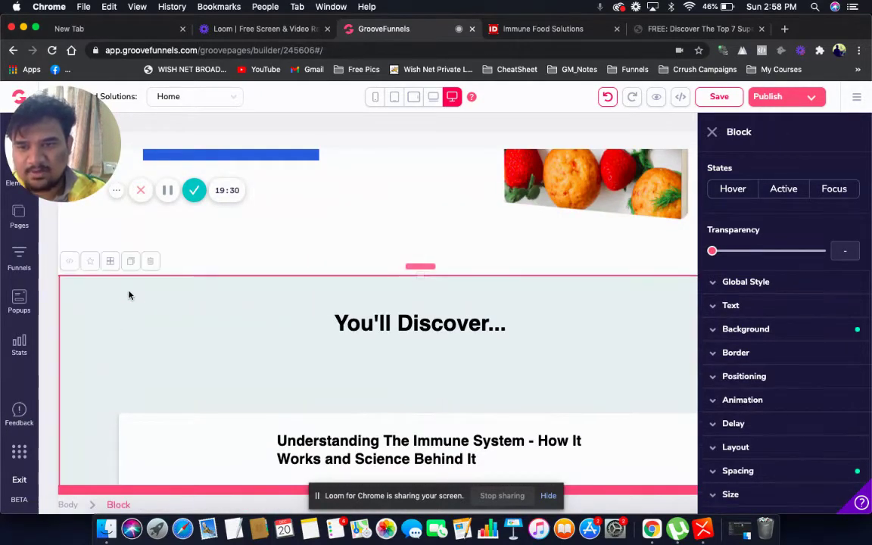
left_click(800, 333)
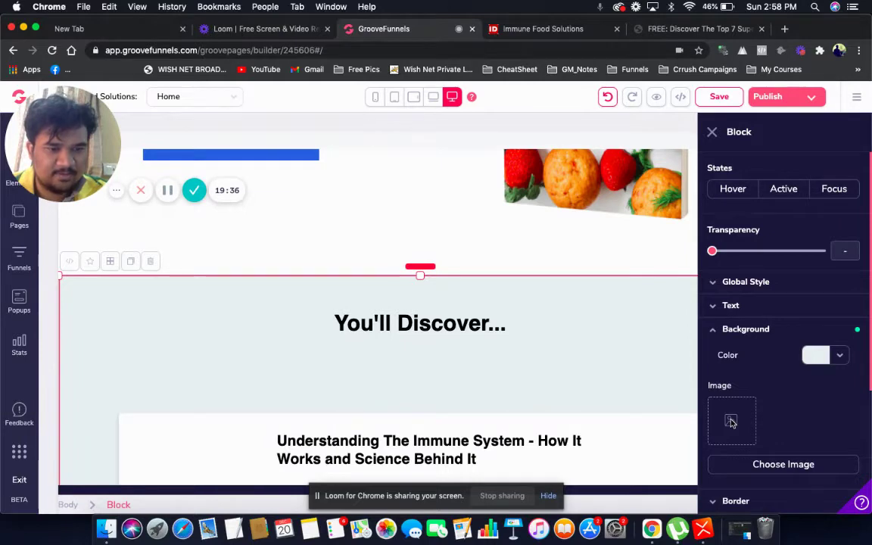
left_click(772, 466)
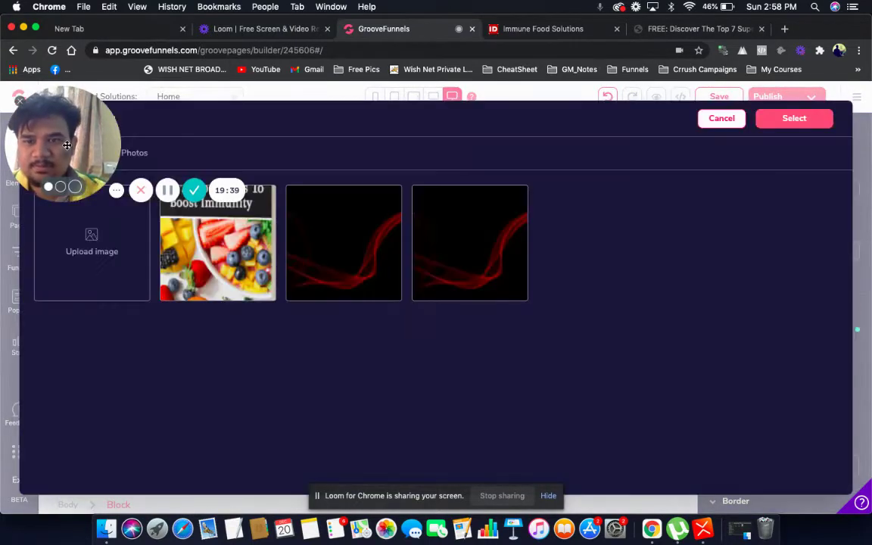
left_click_drag(68, 145, 783, 389)
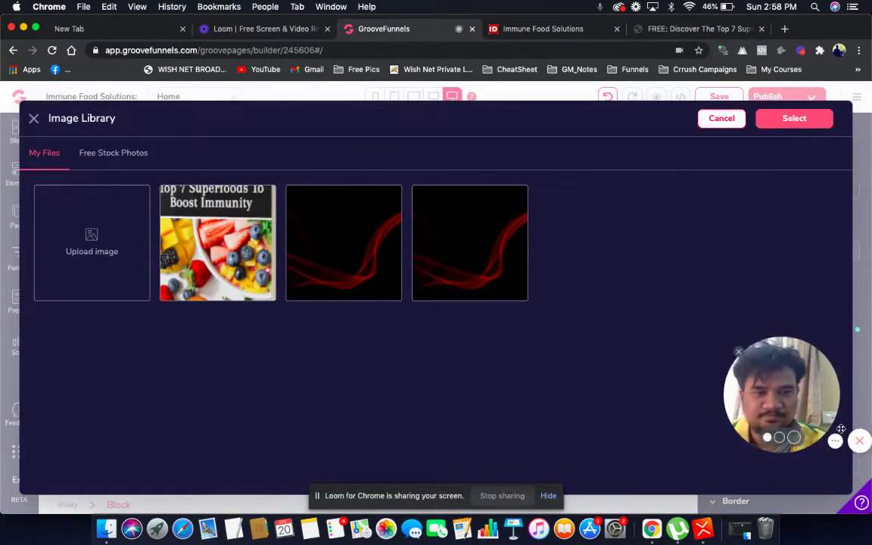
left_click(91, 238)
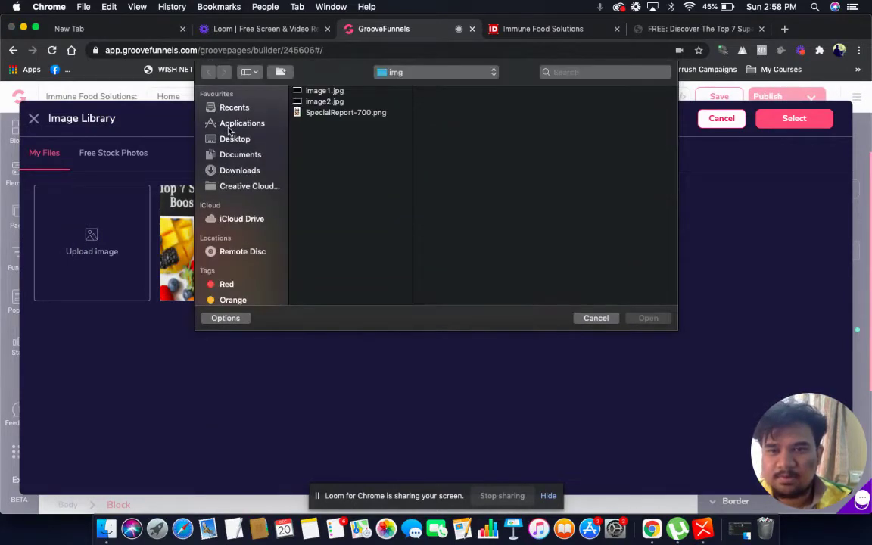
left_click(319, 92)
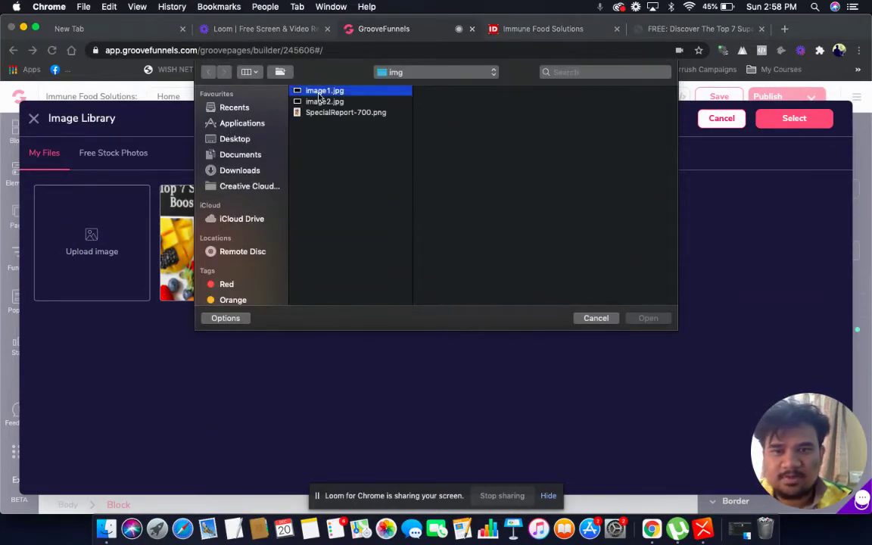
left_click(321, 101)
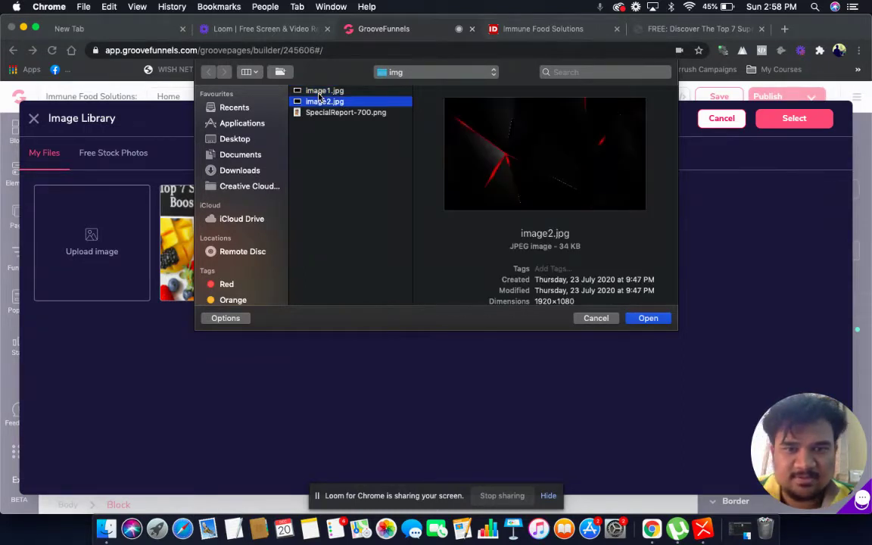
left_click(648, 319)
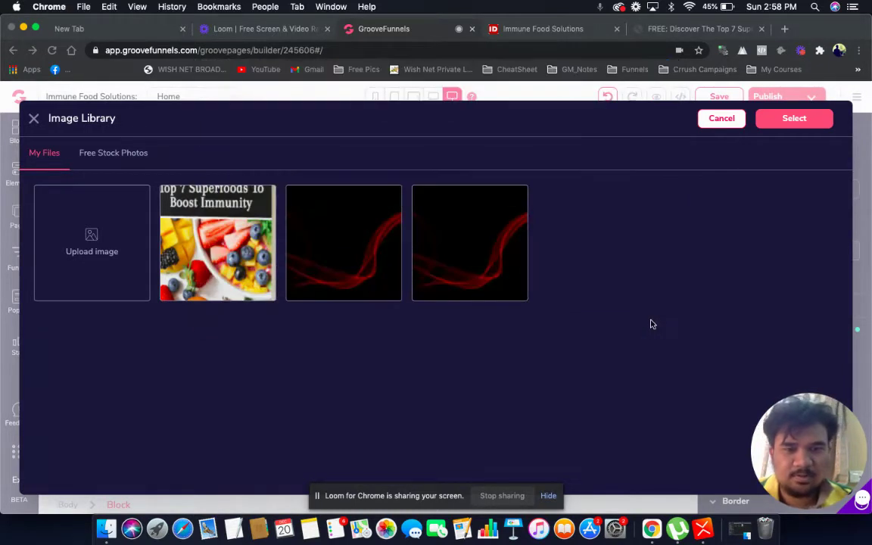
mouse_move(91, 277)
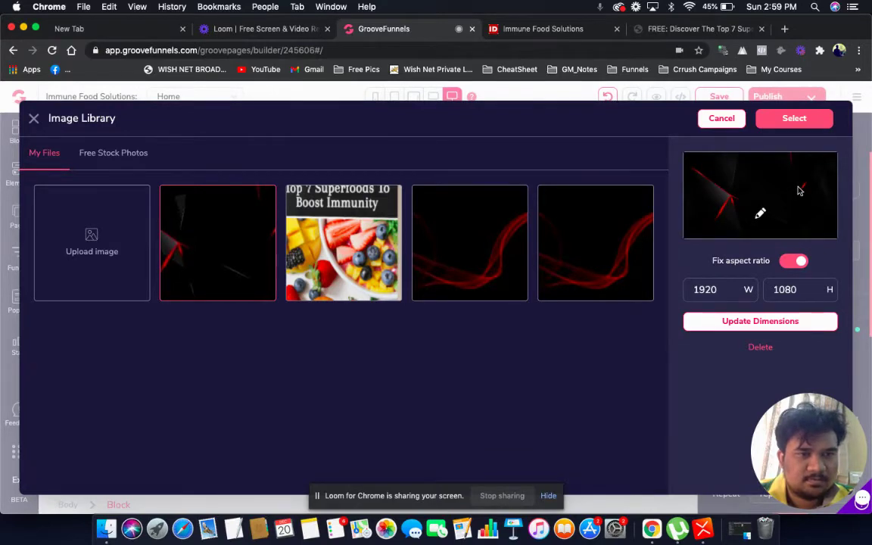
left_click(794, 118)
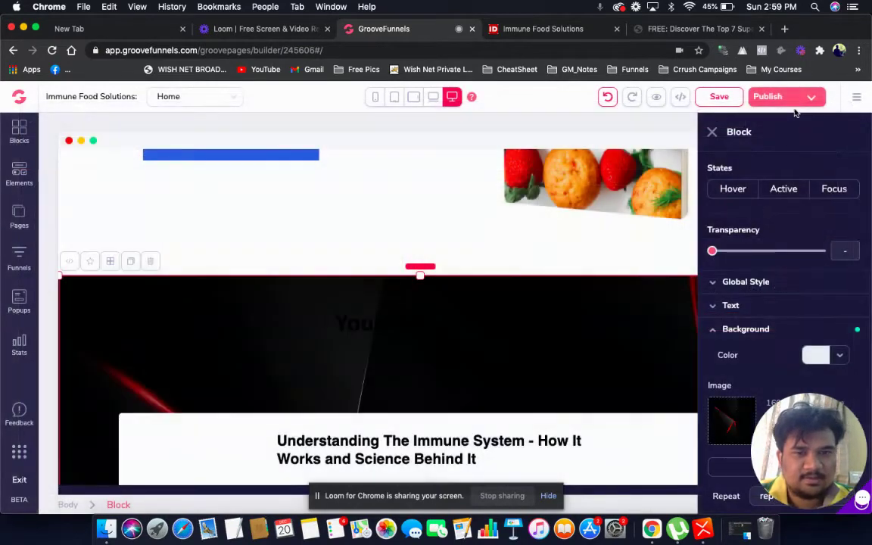
Change the whole "You'll Discover..." heading's text colour to bright yellow.
scroll(563, 295, "down", 2)
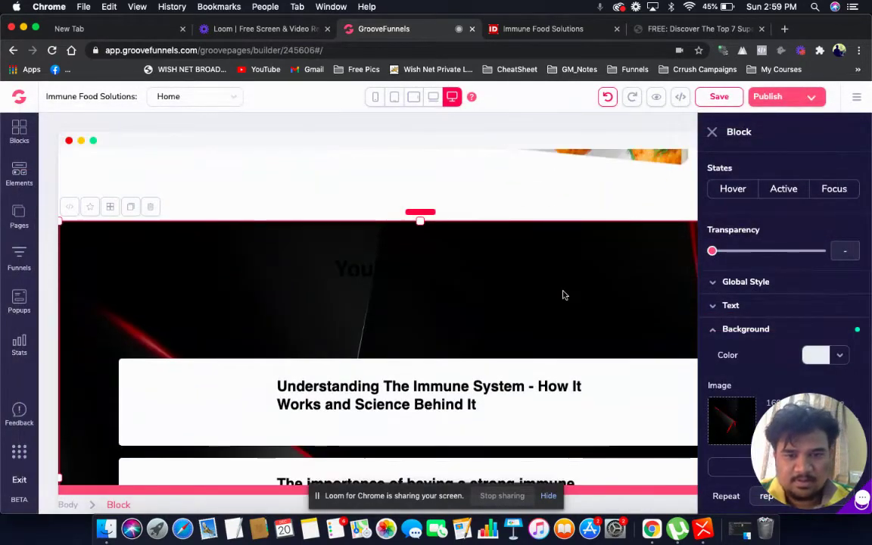
left_click(406, 271)
triple_click(406, 270)
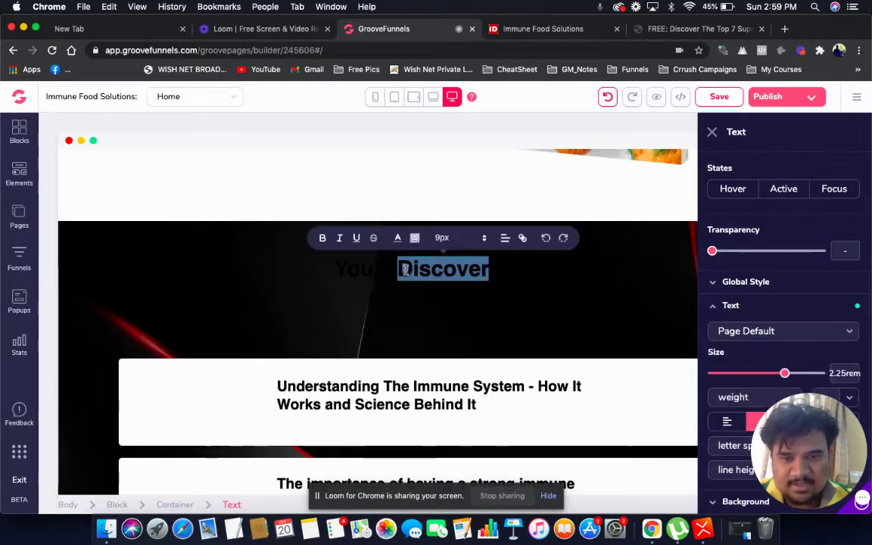
left_click(376, 239)
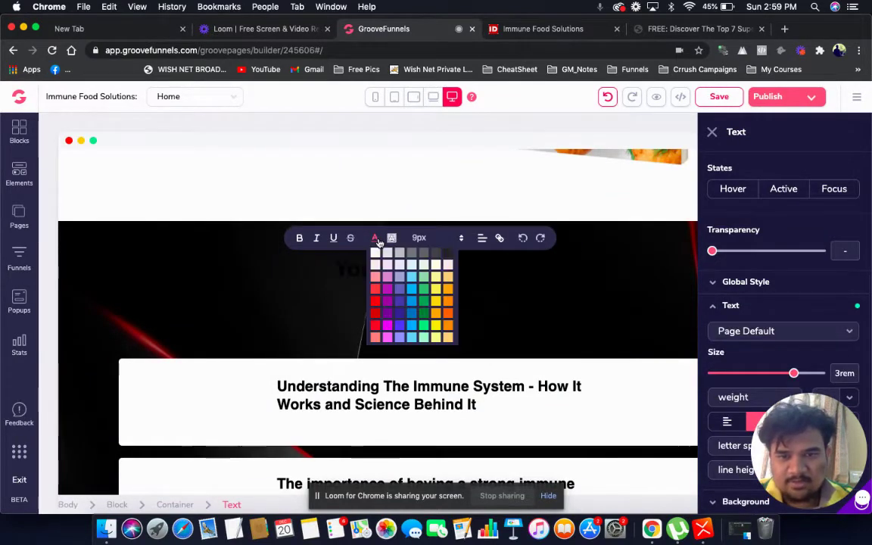
left_click(437, 327)
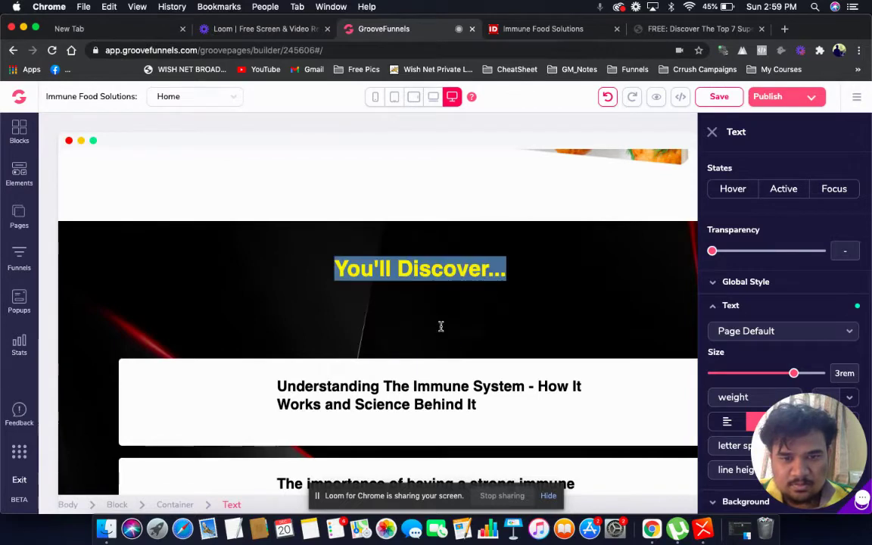
left_click(569, 326)
scroll(569, 325, "down", 2)
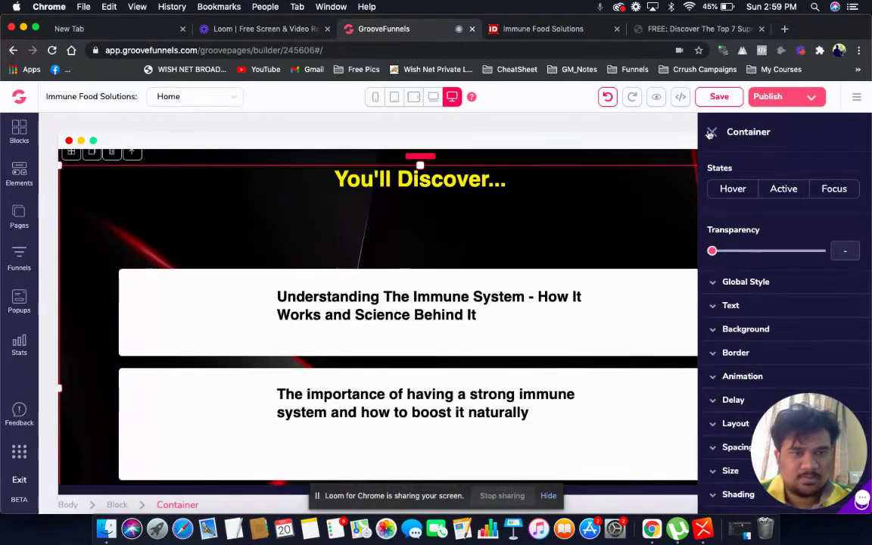
Set the background image size of the "You'll Discover..." block to Contain.
left_click(711, 132)
scroll(675, 209, "down", 3)
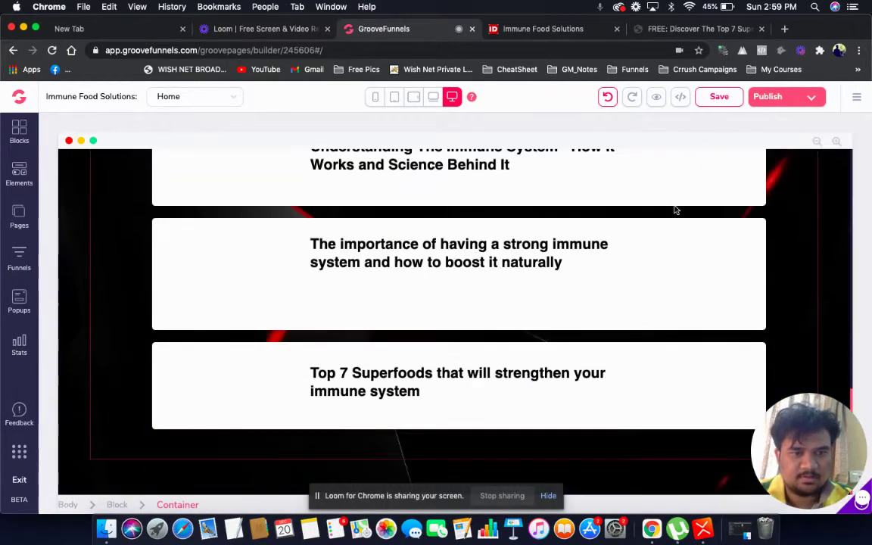
scroll(673, 209, "up", 5)
scroll(646, 360, "down", 1)
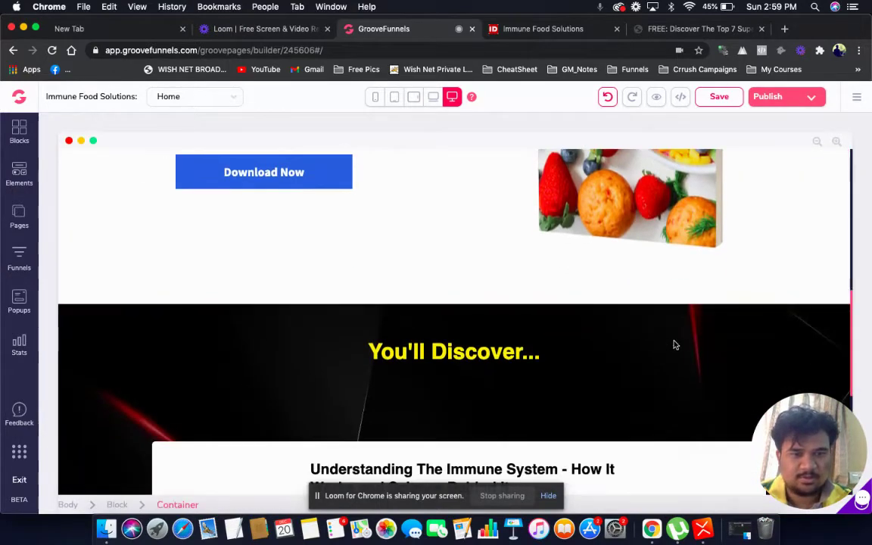
left_click(673, 342)
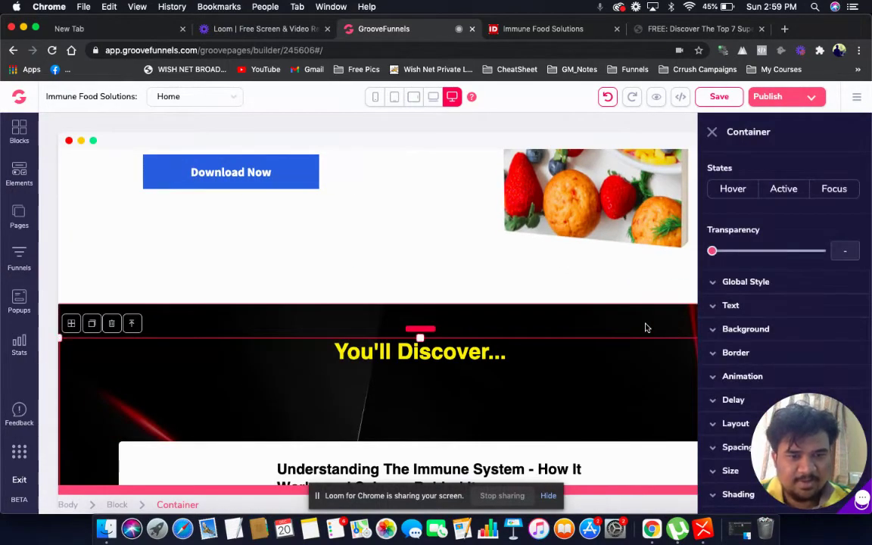
left_click(601, 319)
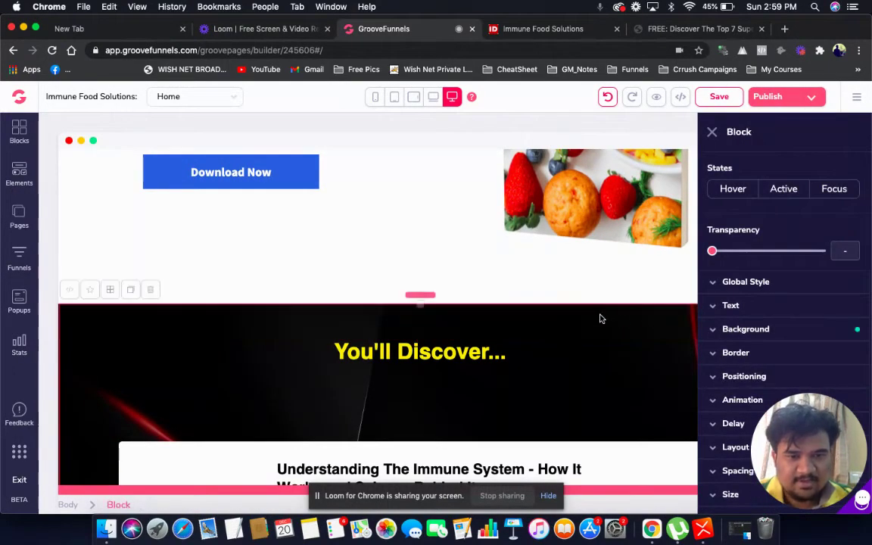
left_click(766, 329)
scroll(761, 329, "down", 3)
scroll(761, 328, "down", 2)
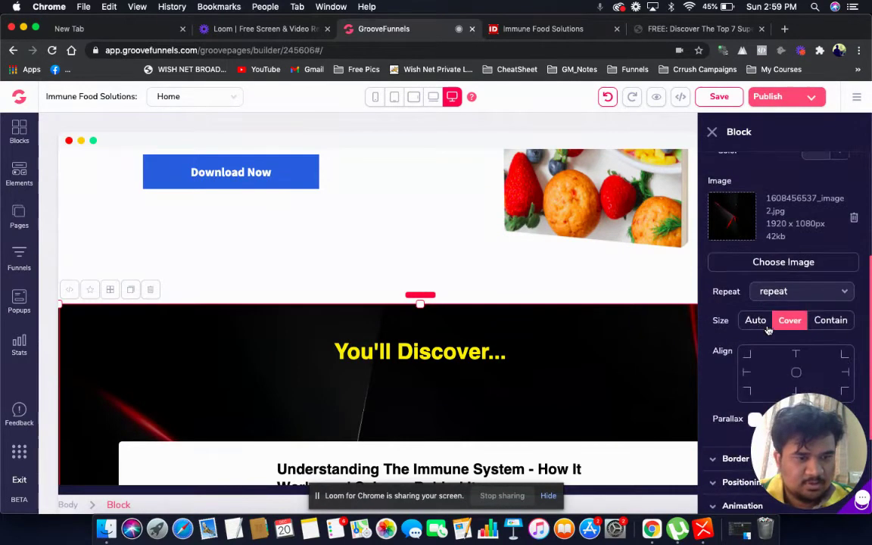
left_click(830, 320)
scroll(478, 324, "down", 5)
scroll(478, 324, "up", 4)
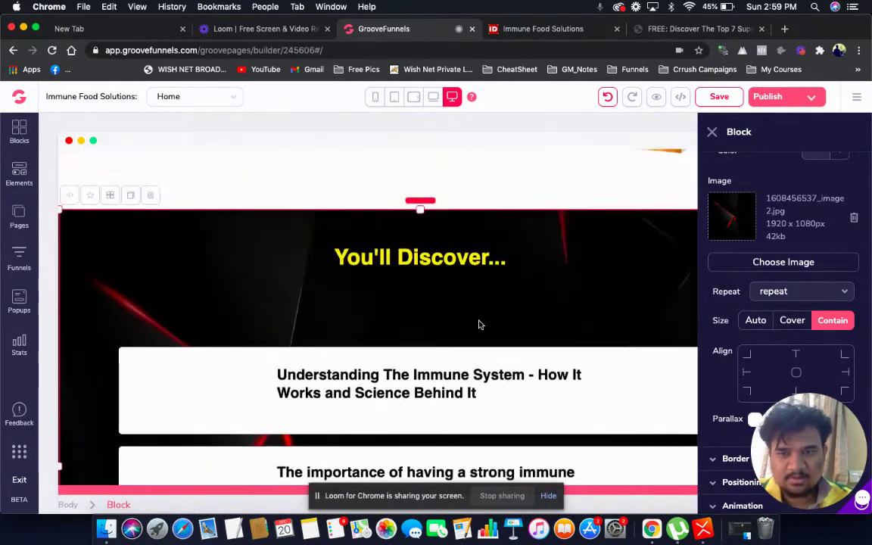
Try the Cover and Auto background sizes on the "You'll Discover..." block, and return it to Contain.
left_click(787, 320)
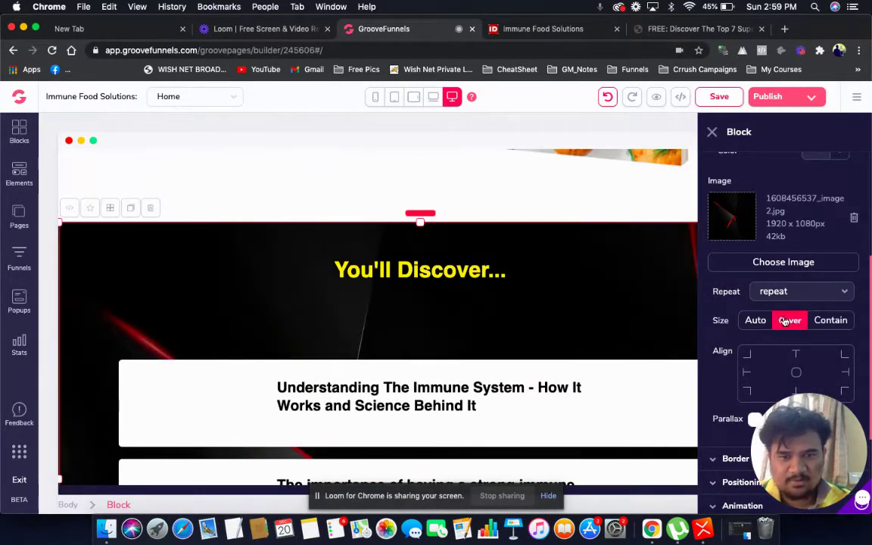
left_click(754, 321)
left_click(832, 320)
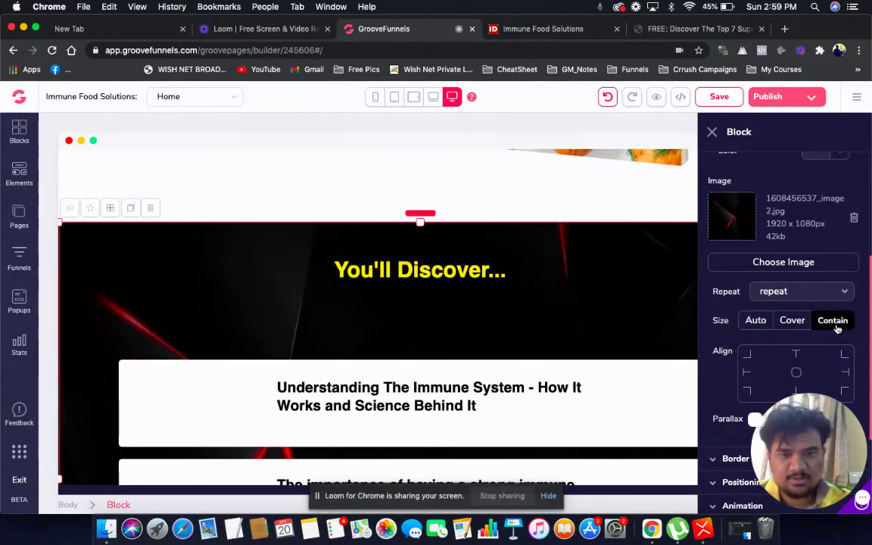
scroll(542, 298, "down", 1)
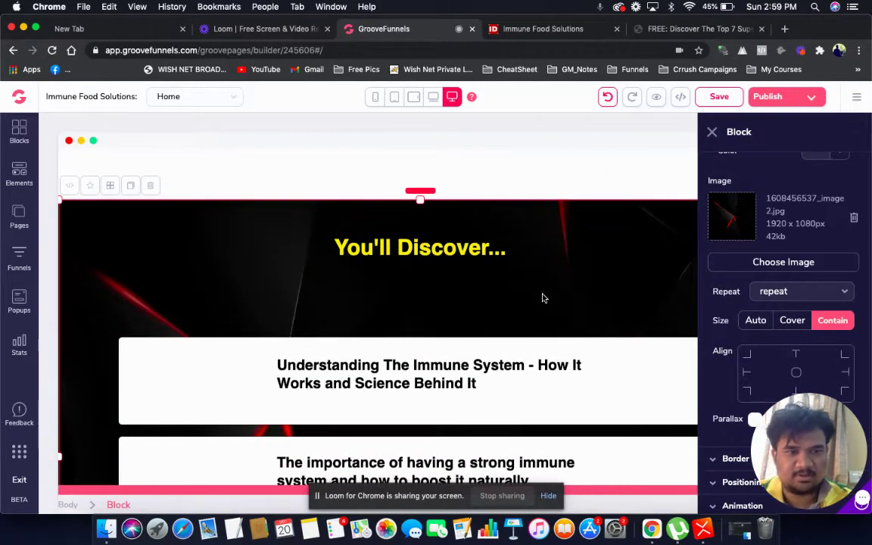
Save the Home page and review its book offer and "You'll Discover..." sections.
left_click(714, 133)
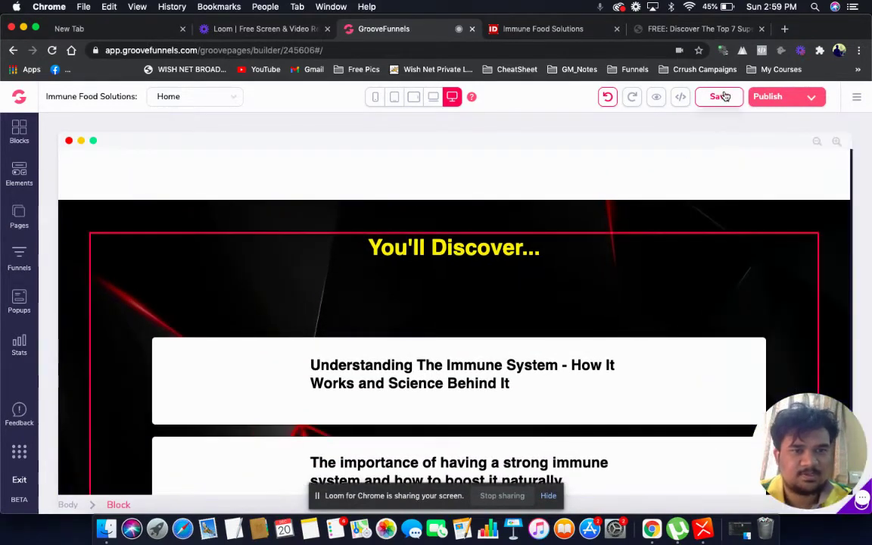
left_click(719, 96)
scroll(695, 173, "down", 3)
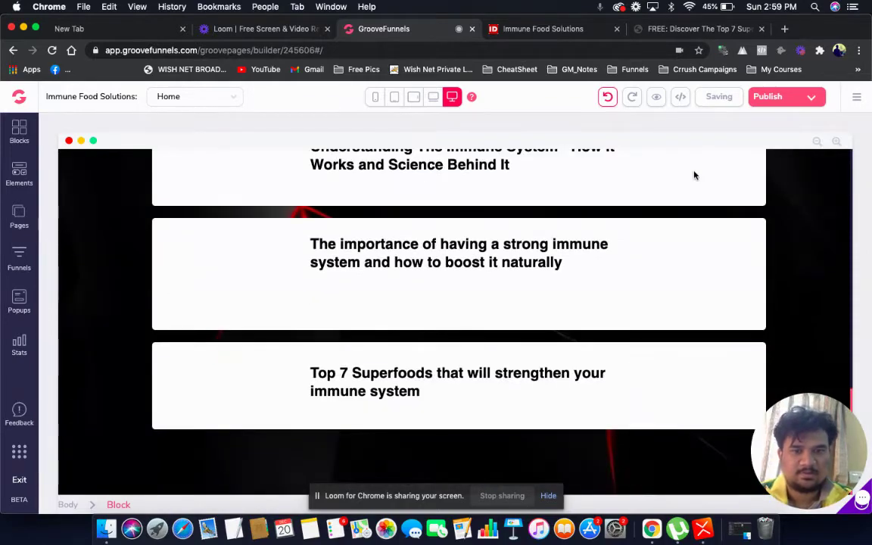
scroll(695, 175, "up", 10)
scroll(695, 174, "down", 4)
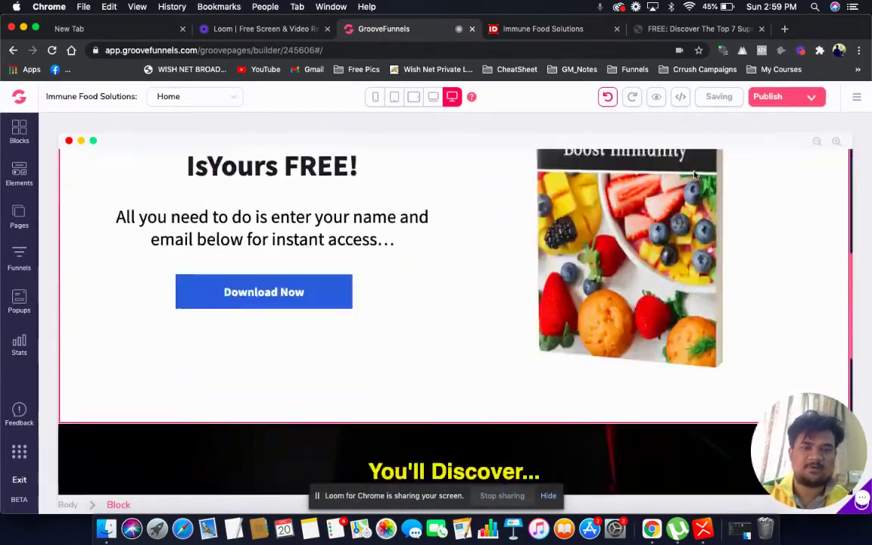
scroll(695, 175, "down", 6)
scroll(695, 175, "up", 3)
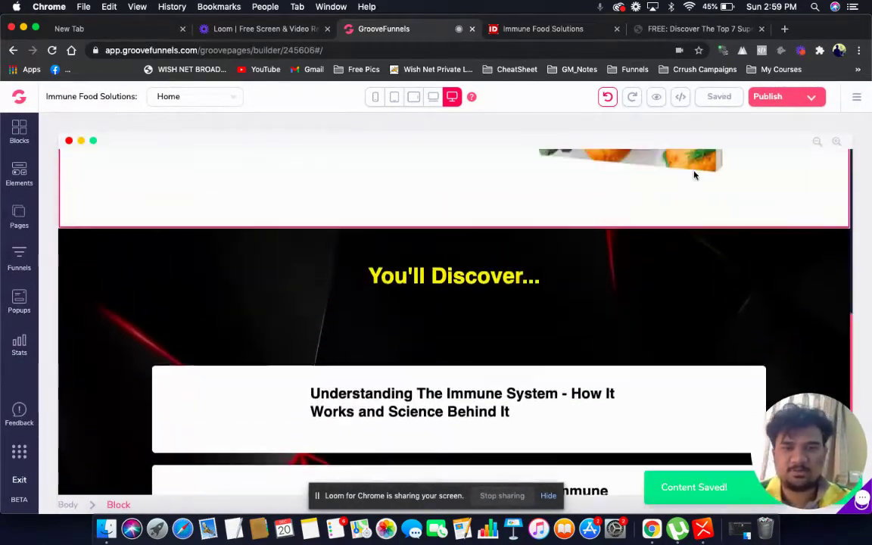
scroll(695, 175, "up", 2)
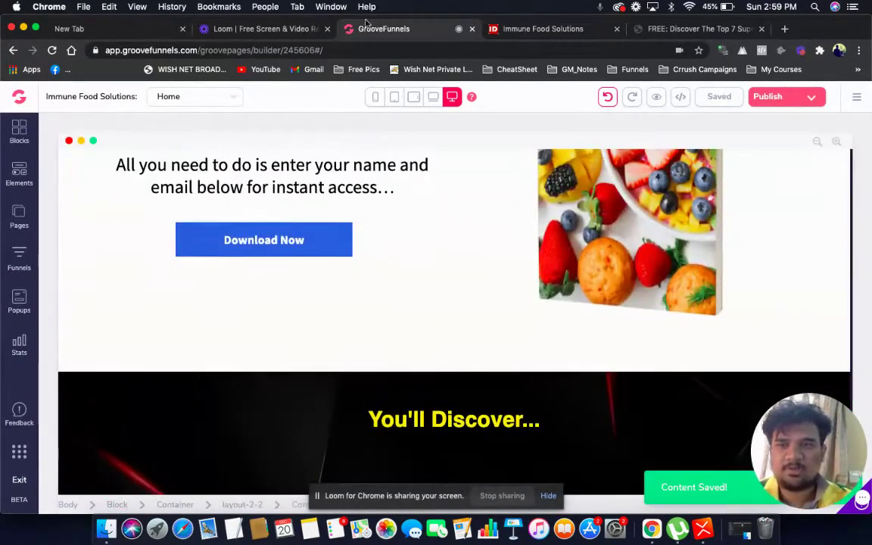
Check how the numbered cards in the "You'll Discover..." section are styled on the original landing page.
left_click(669, 28)
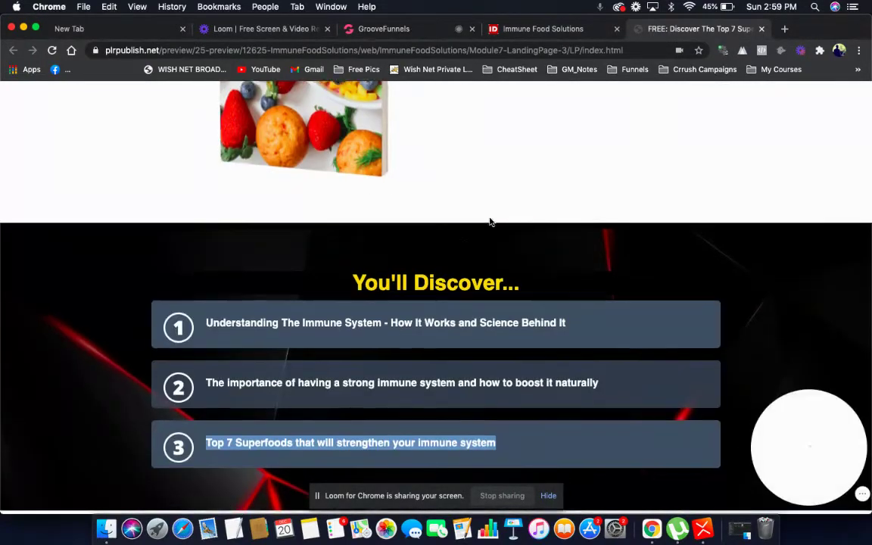
left_click(637, 322)
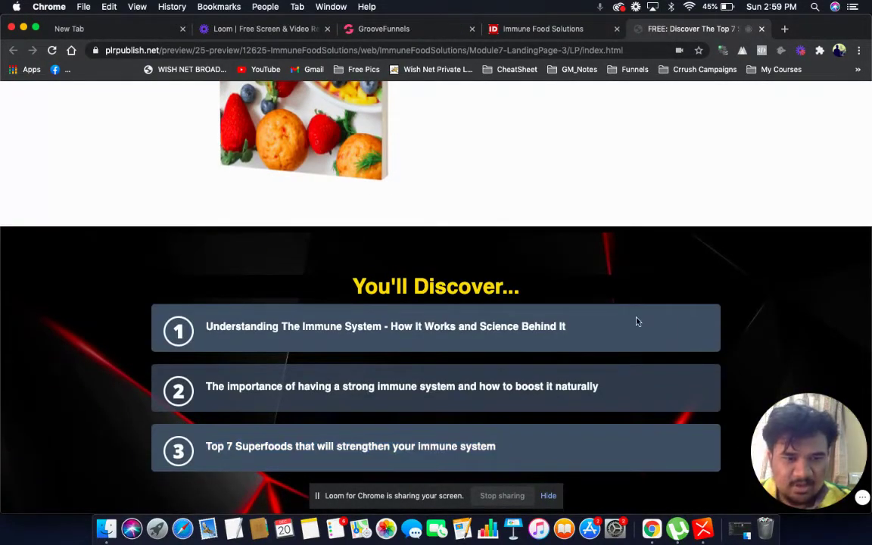
left_click(412, 30)
Set the background color of the "Understanding The Immune System" card to #394B56, and select the second card.
scroll(500, 282, "down", 3)
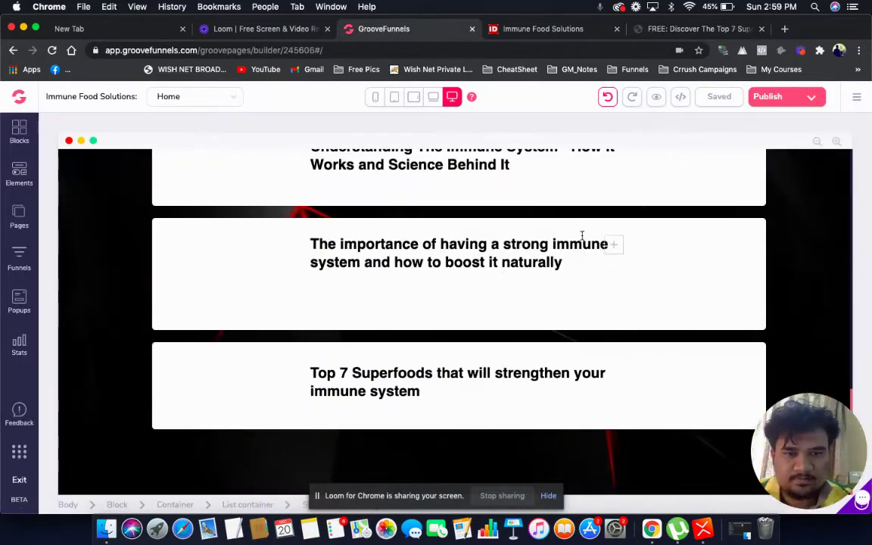
left_click(693, 189)
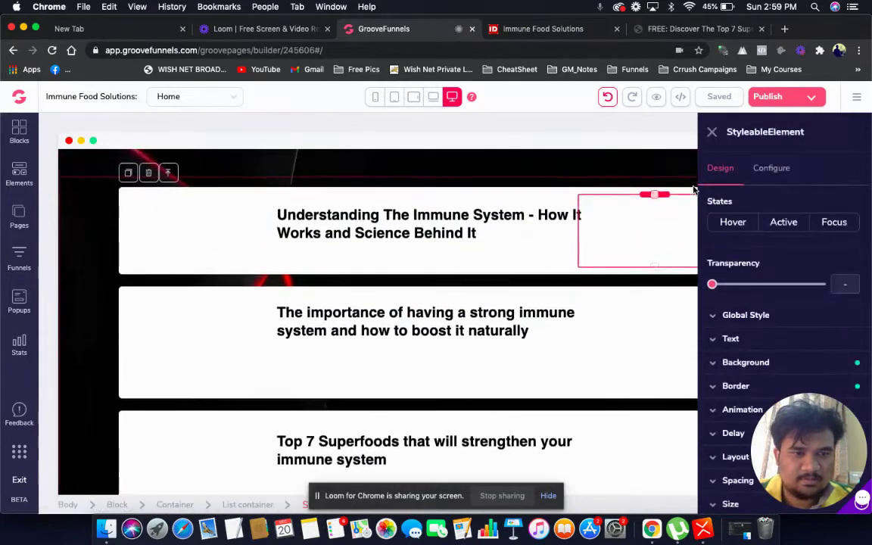
left_click(727, 362)
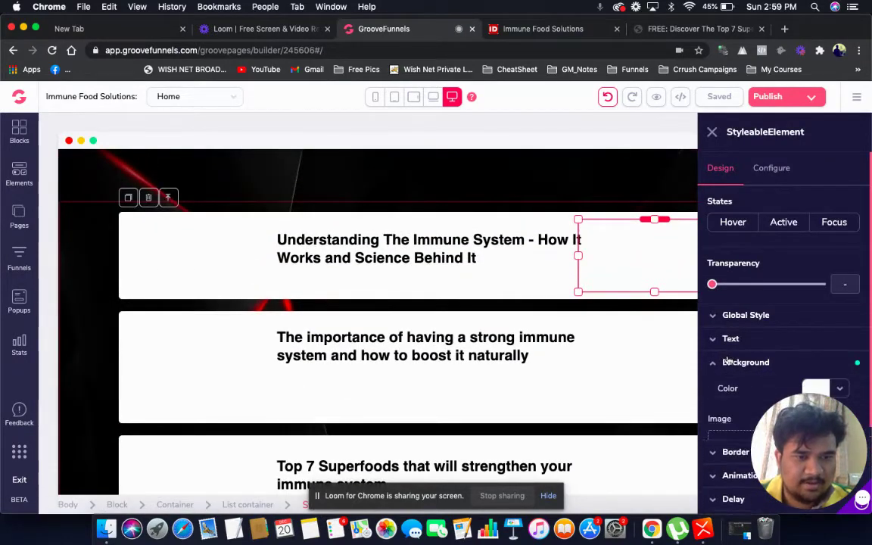
scroll(723, 360, "down", 2)
left_click(841, 328)
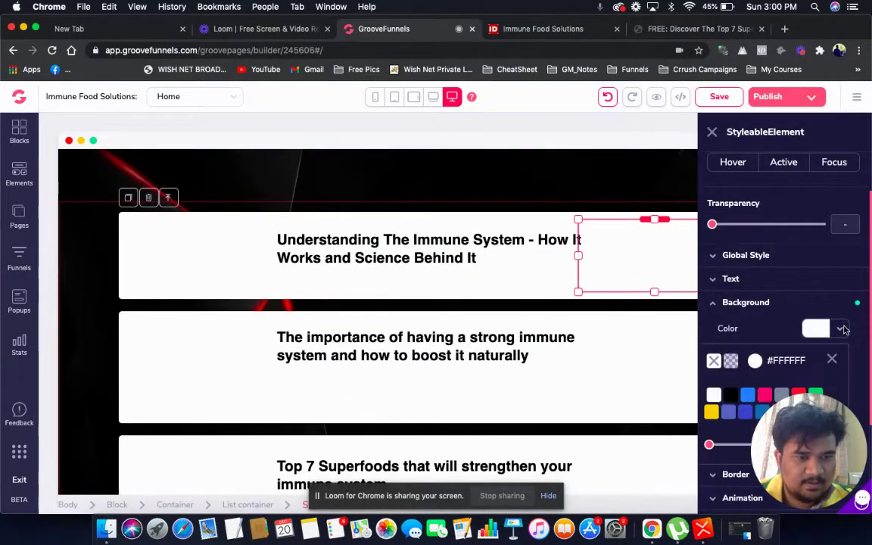
left_click(783, 395)
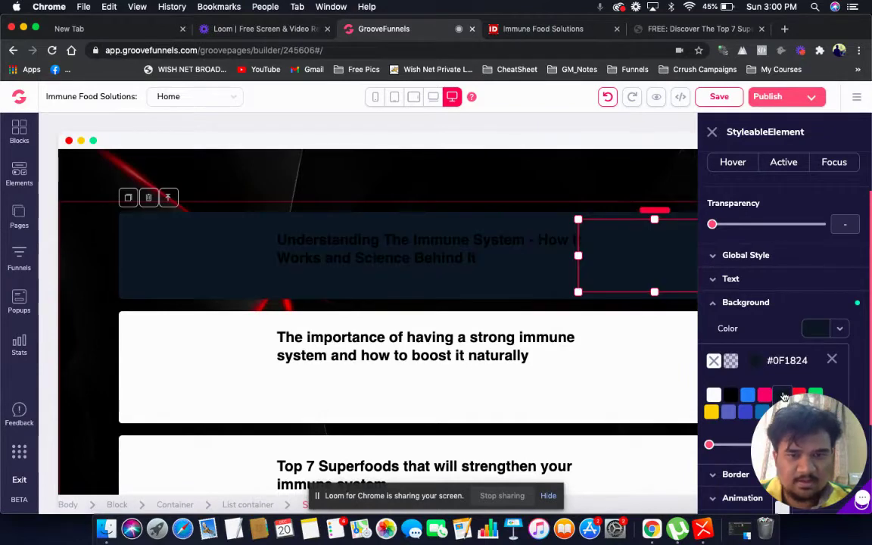
scroll(784, 396, "down", 2)
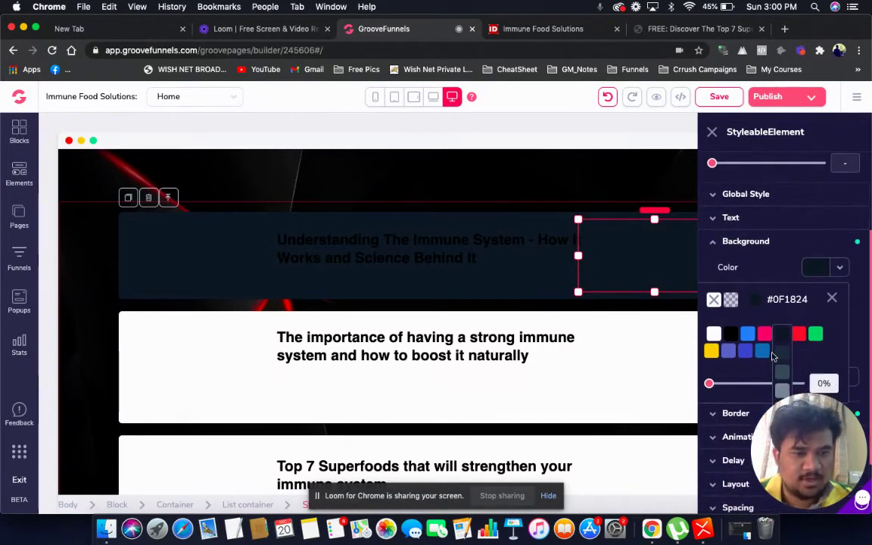
scroll(785, 365, "down", 2)
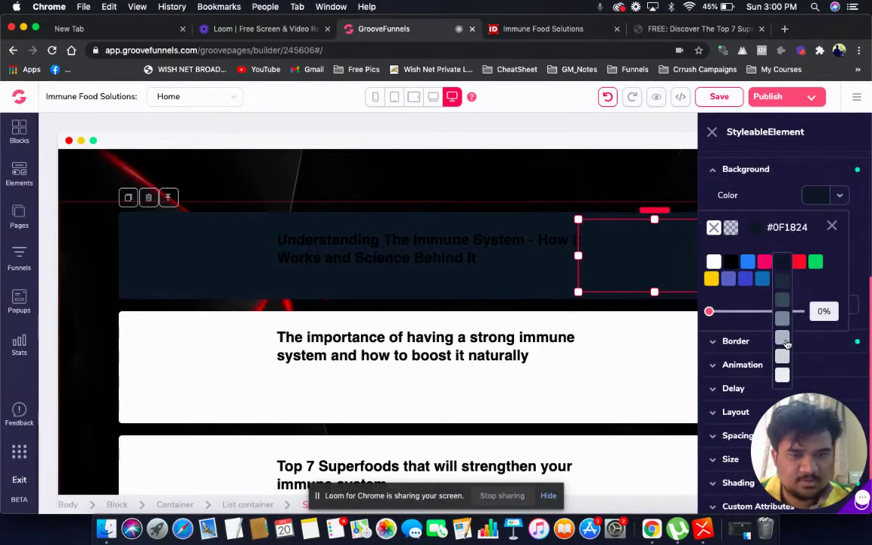
left_click(783, 338)
mouse_move(787, 265)
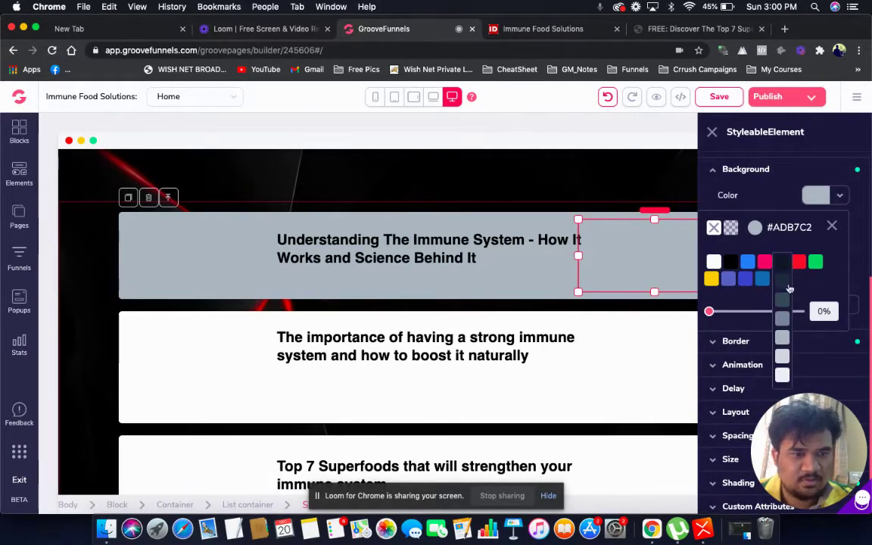
left_click(785, 307)
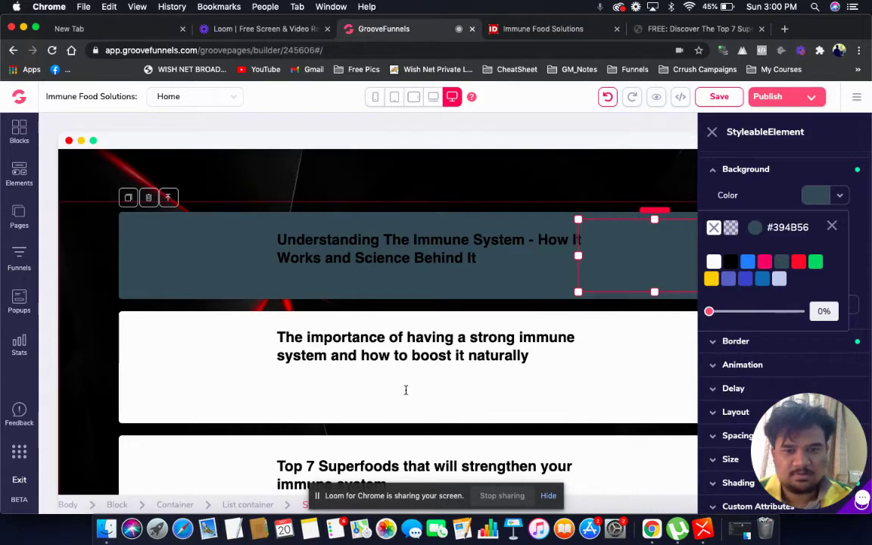
left_click(136, 395)
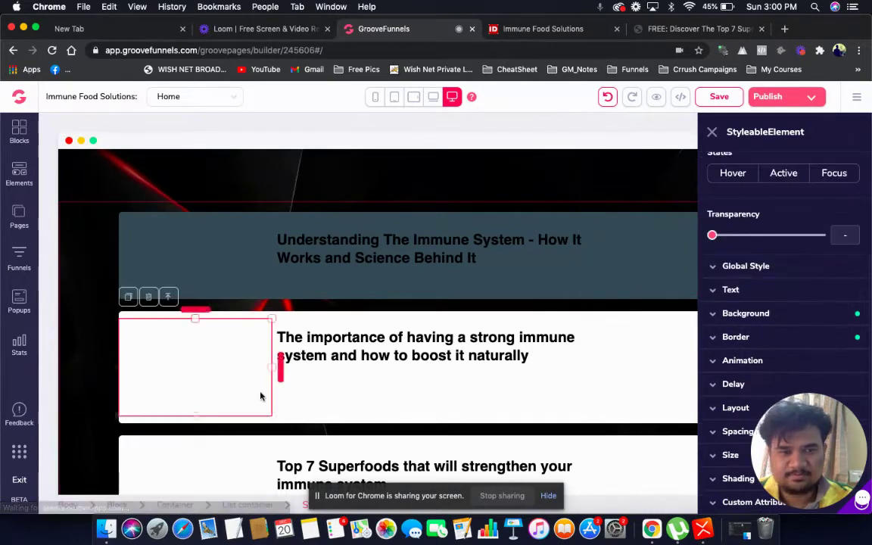
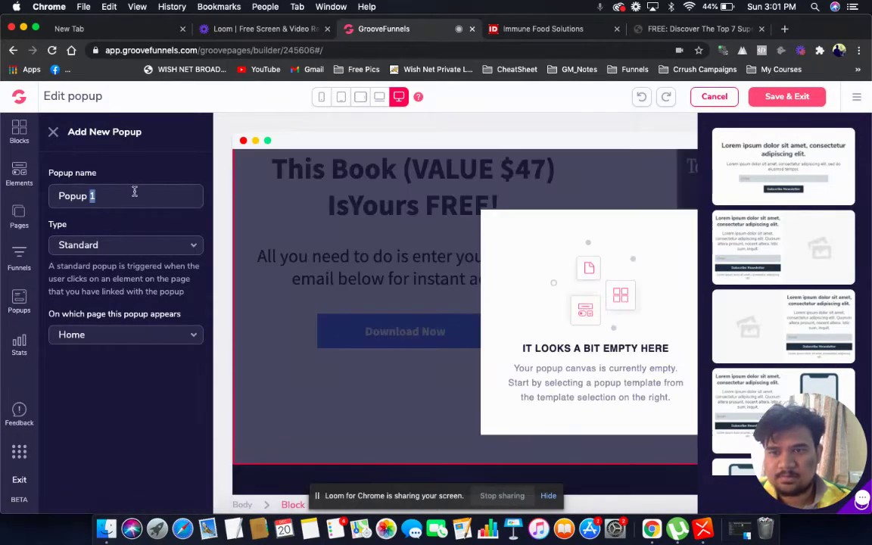
Name the new popup "Lead Magnet Popup" and choose the Standard type for it.
triple_click(134, 192)
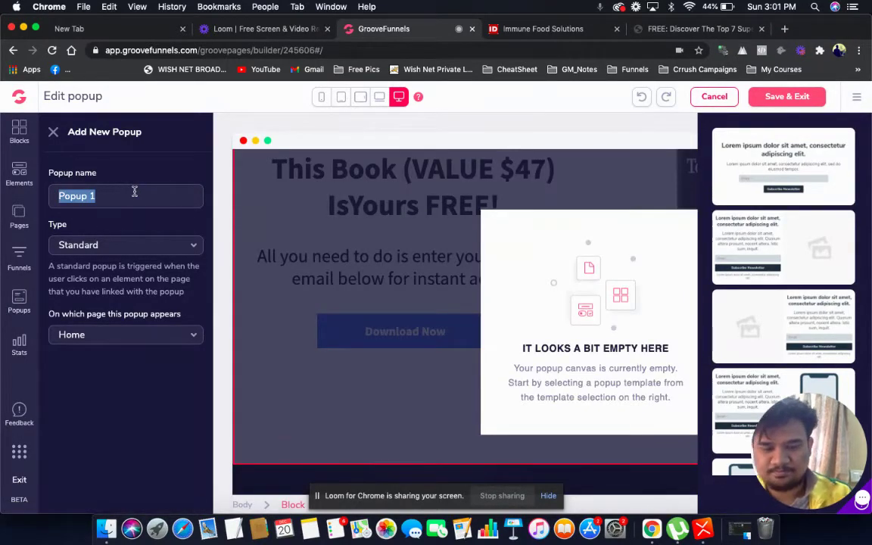
type("Lead Magnet")
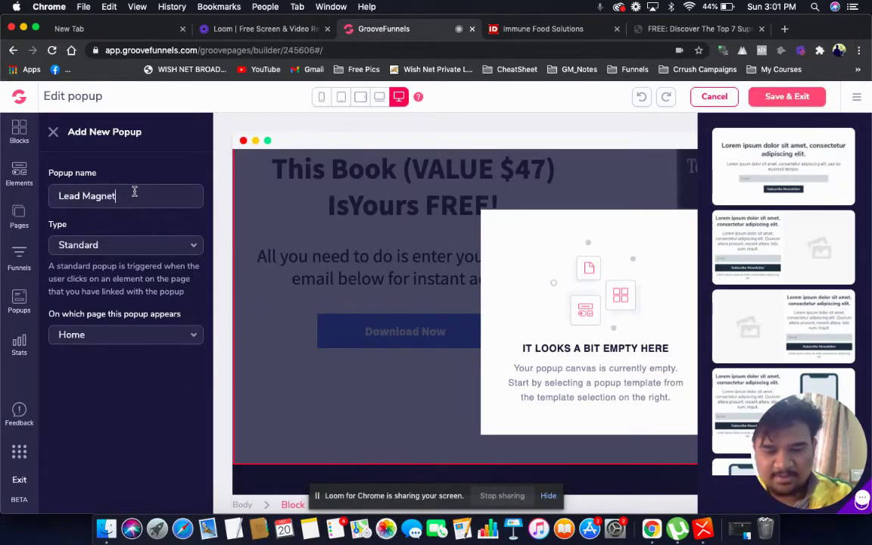
type(" Popu")
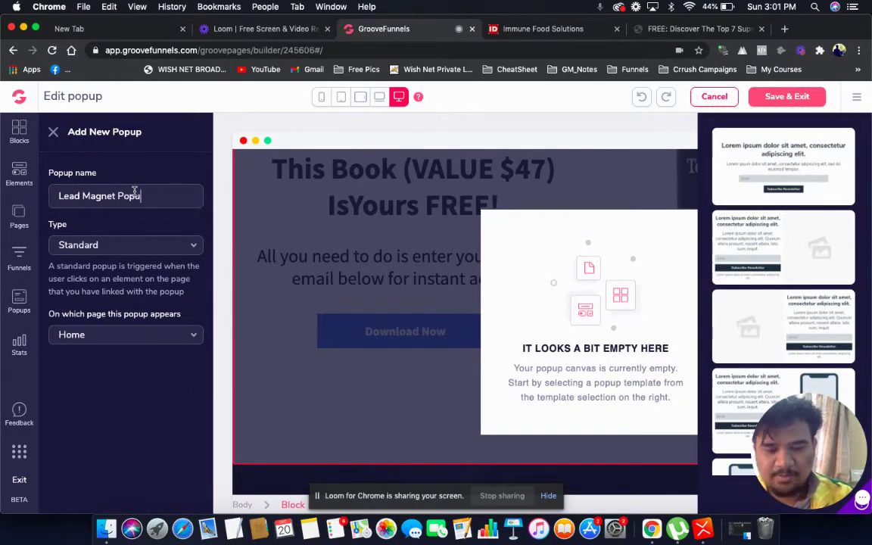
type("p")
left_click(86, 250)
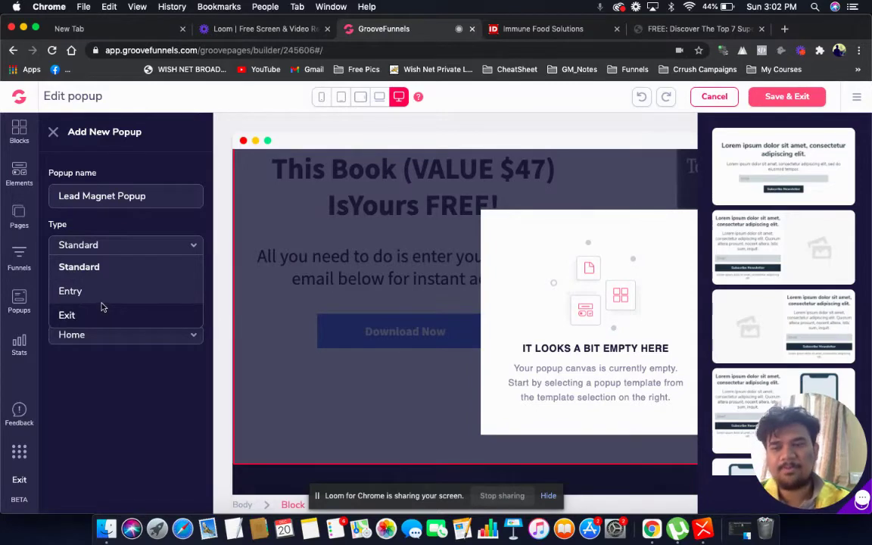
left_click(89, 269)
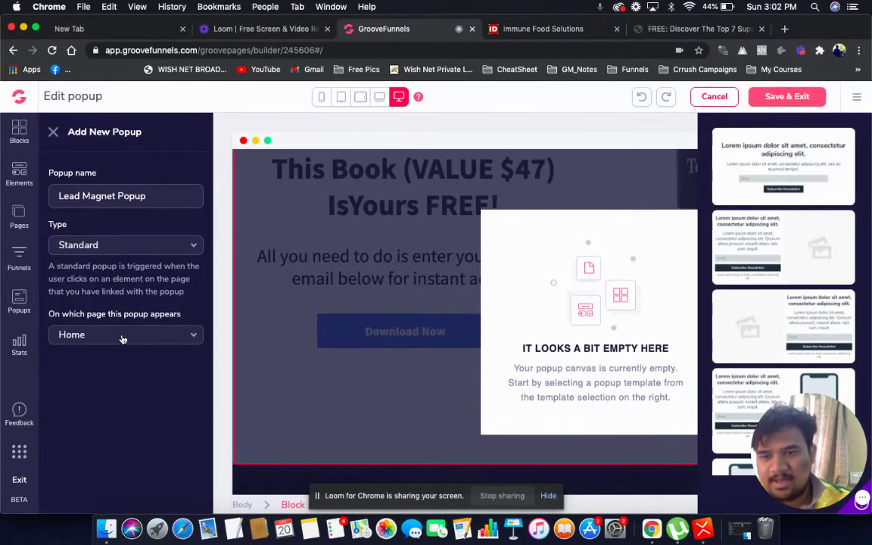
Assign the popup to the Home page and apply the centered newsletter template with a single email field.
left_click(121, 338)
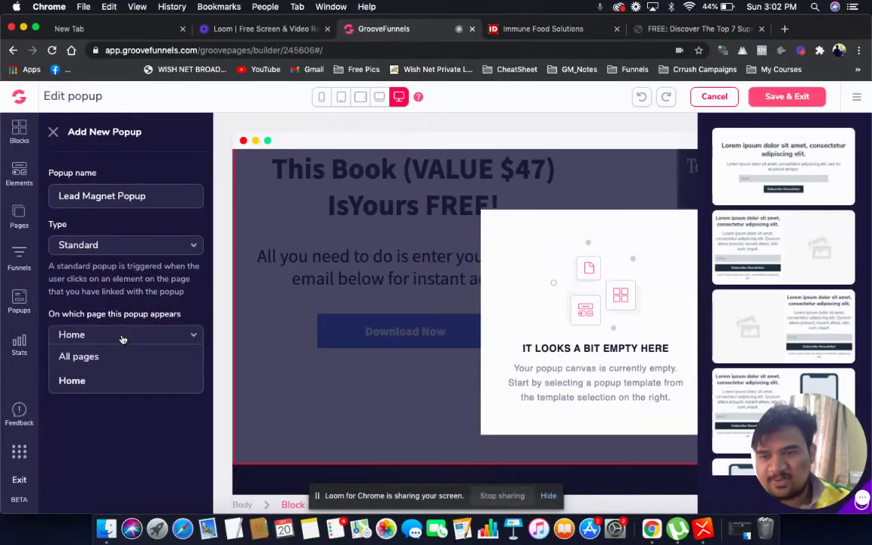
left_click(97, 382)
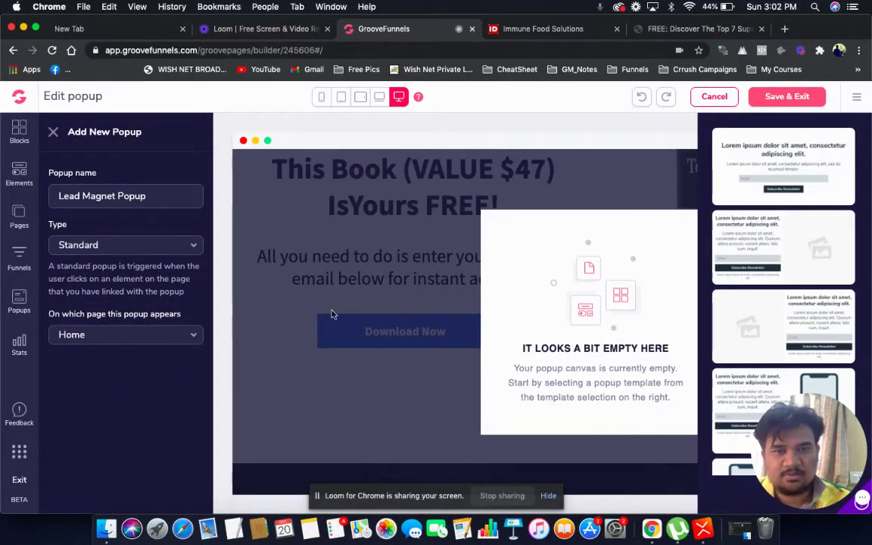
left_click(796, 171)
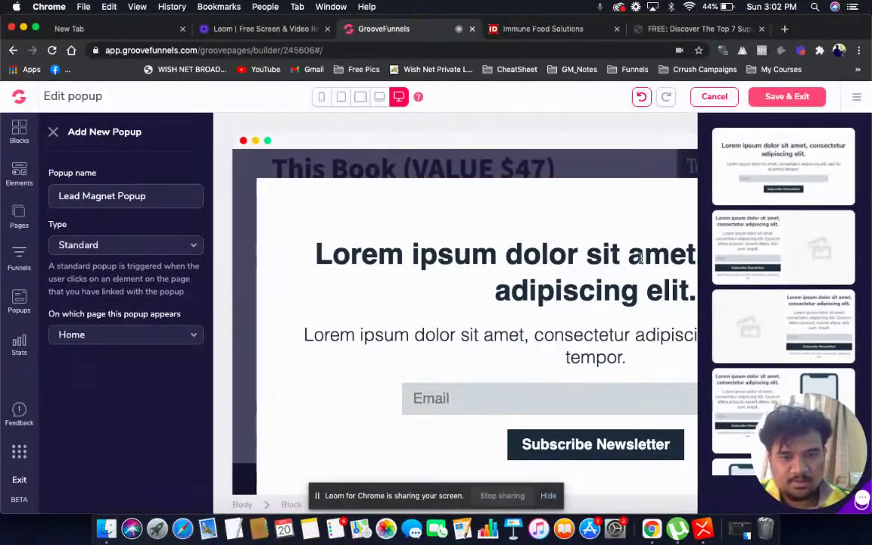
Delete the placeholder paragraph beneath the popup's heading.
left_click(557, 340)
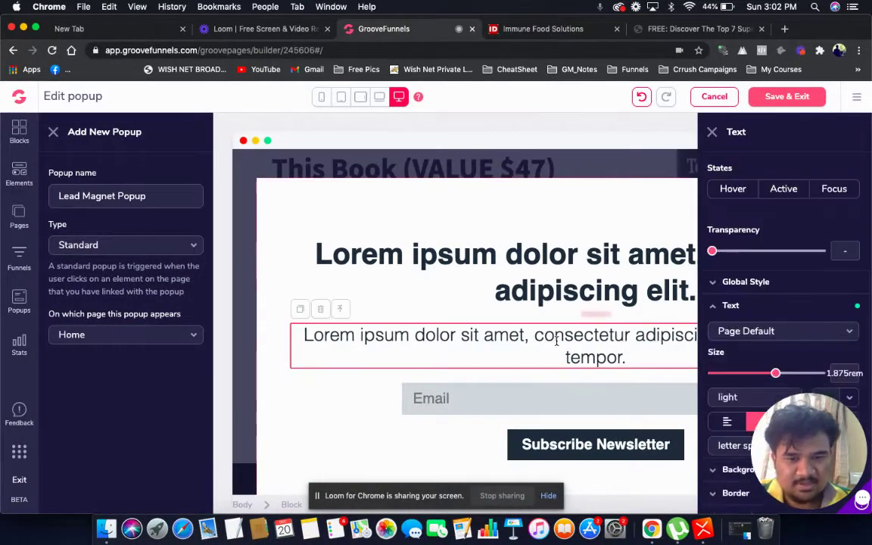
left_click(318, 312)
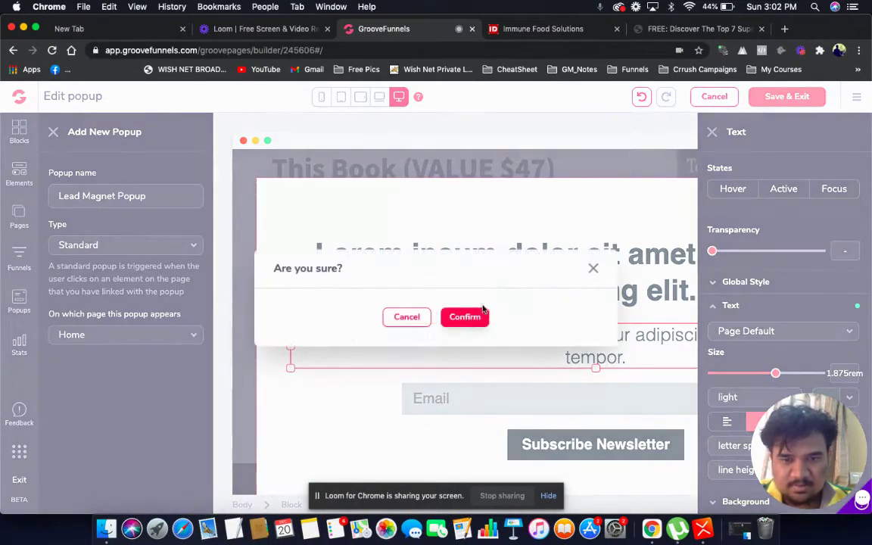
left_click(467, 318)
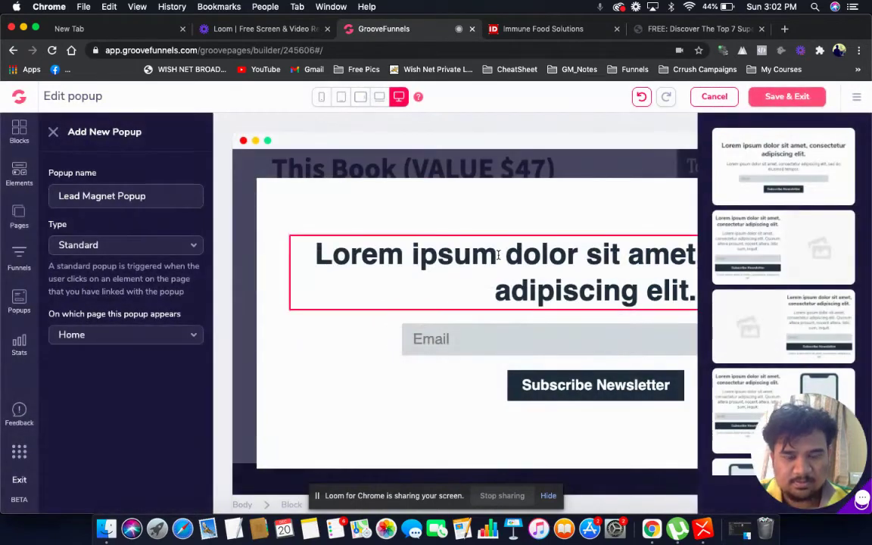
Replace the popup's heading with "Enter your email id in order to get the ebook." and save the popup.
left_click(498, 255)
triple_click(498, 255)
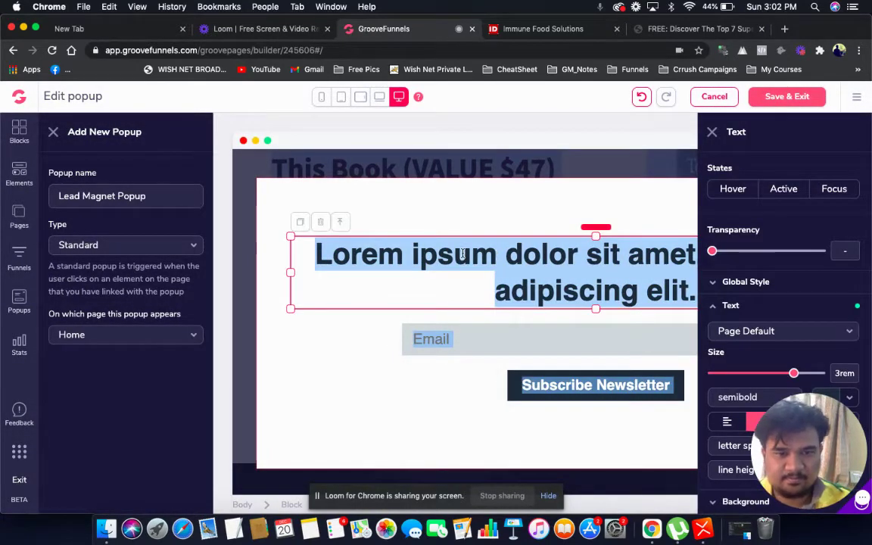
left_click(462, 254)
type("En")
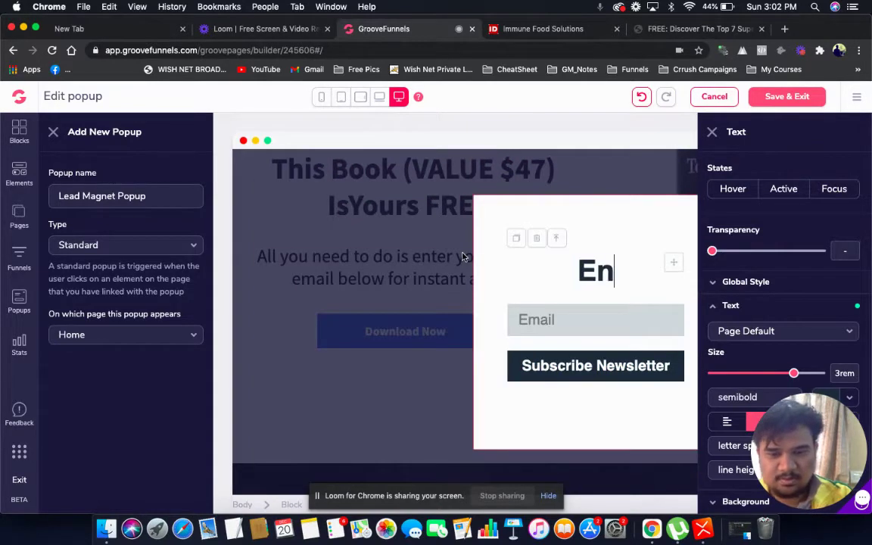
type("ter y")
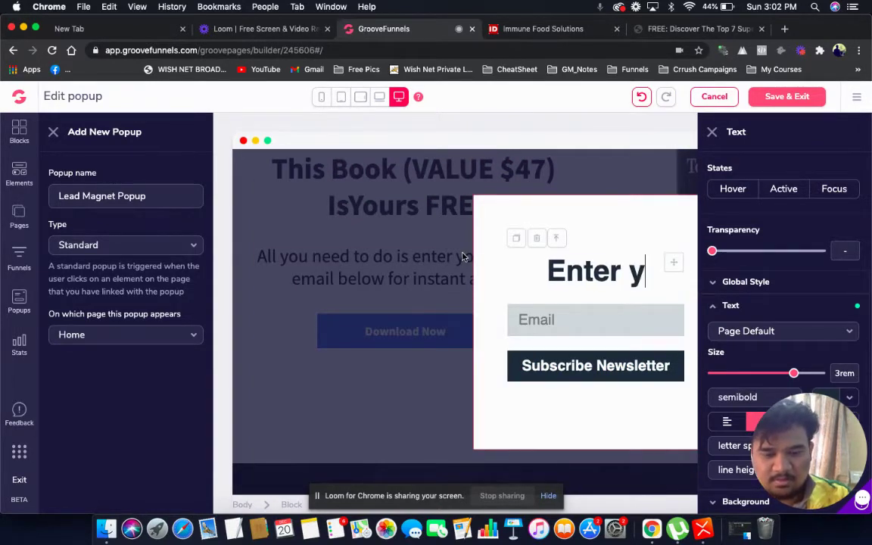
type("our ema")
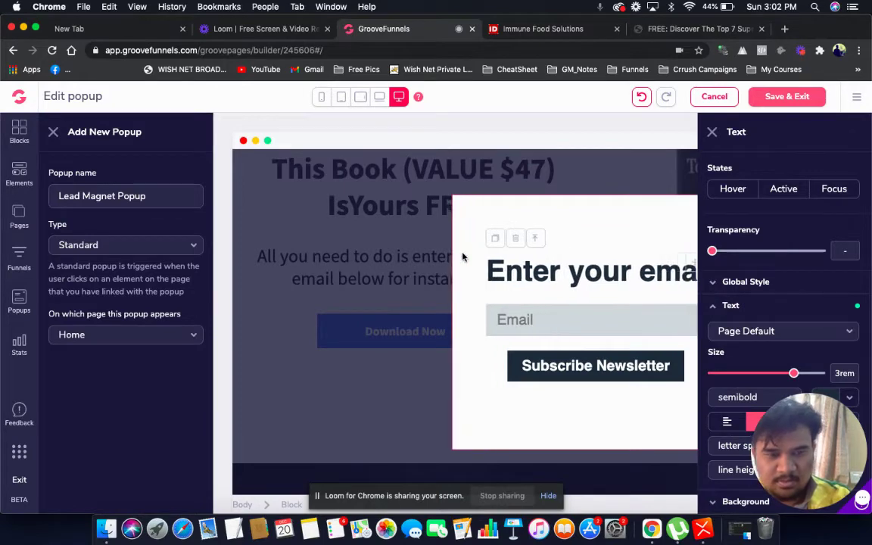
type("il")
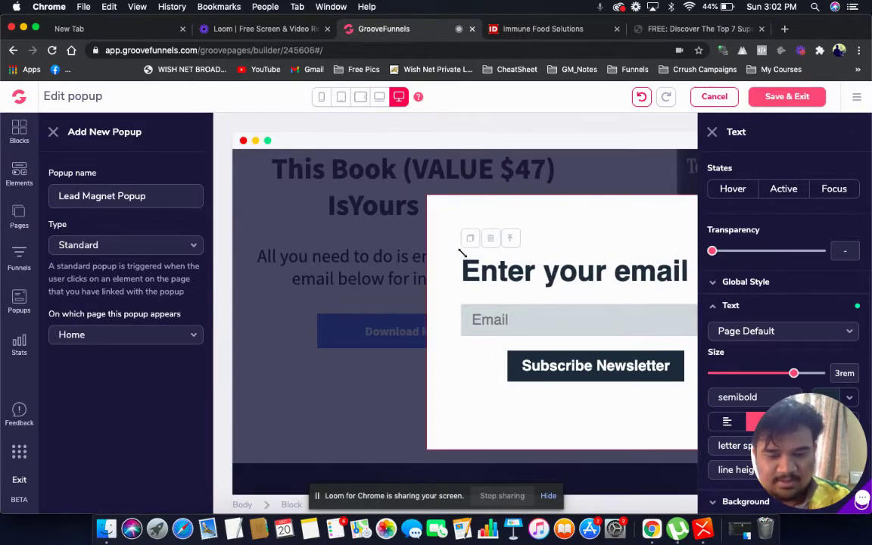
type(" id i")
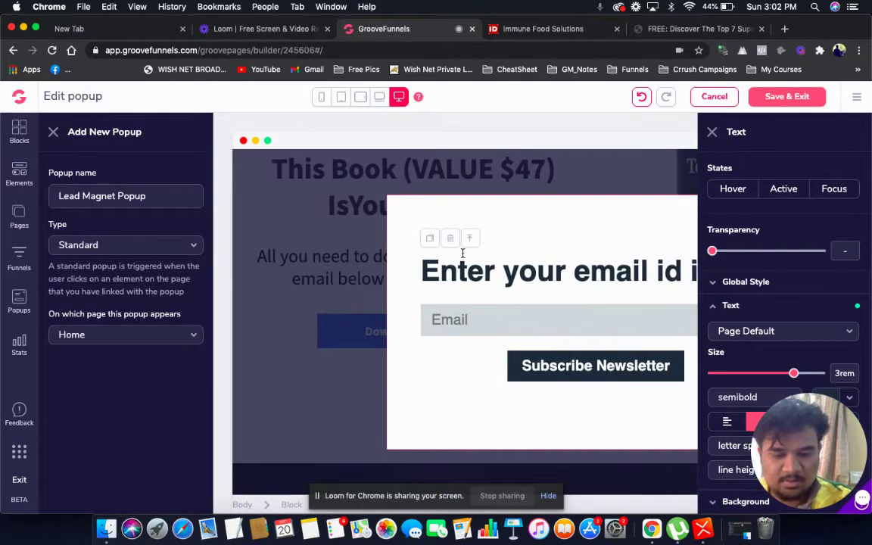
type("n the bod")
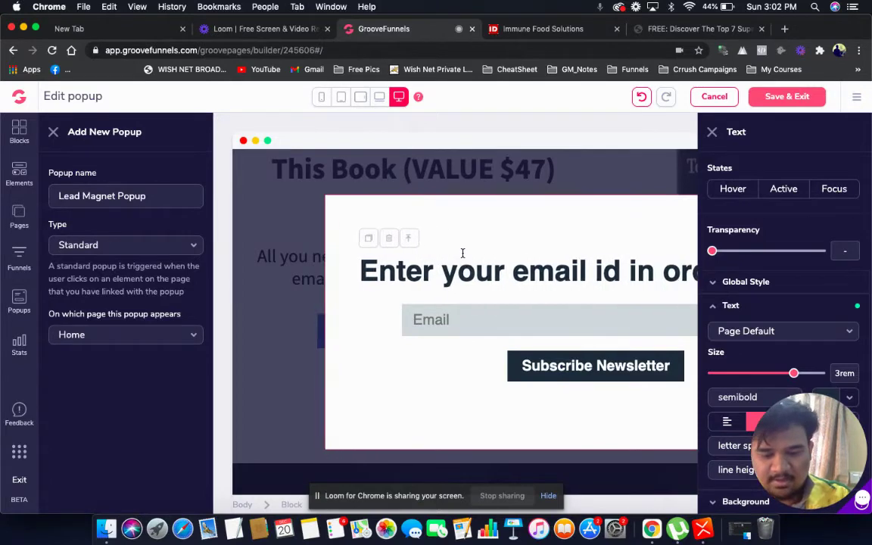
type("er to g")
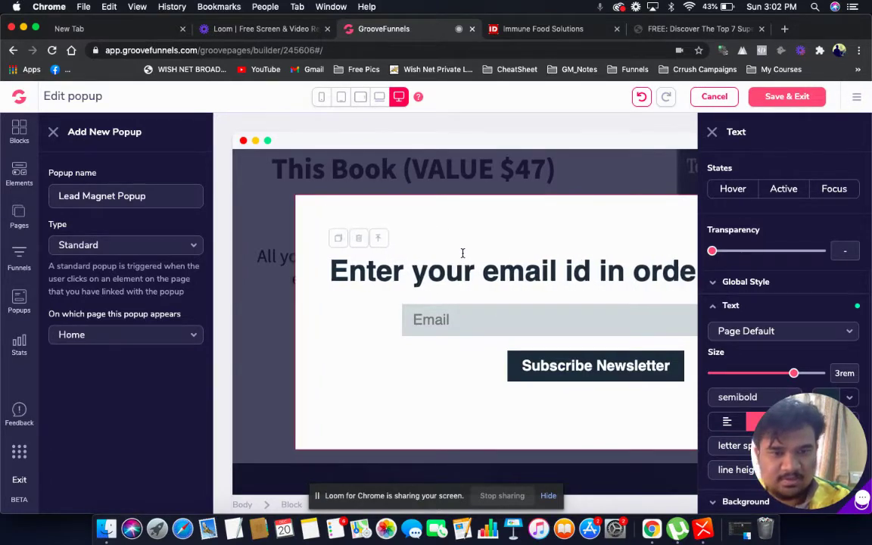
type("et the ebook")
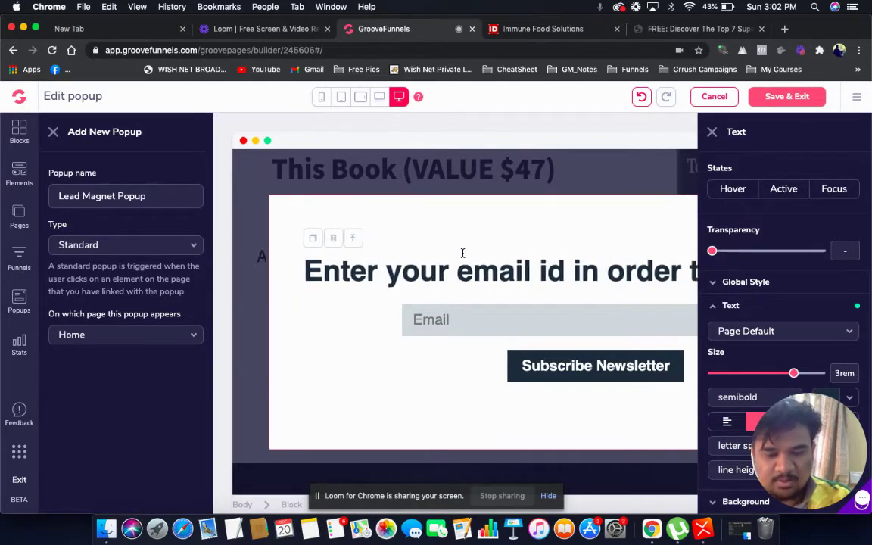
type(".")
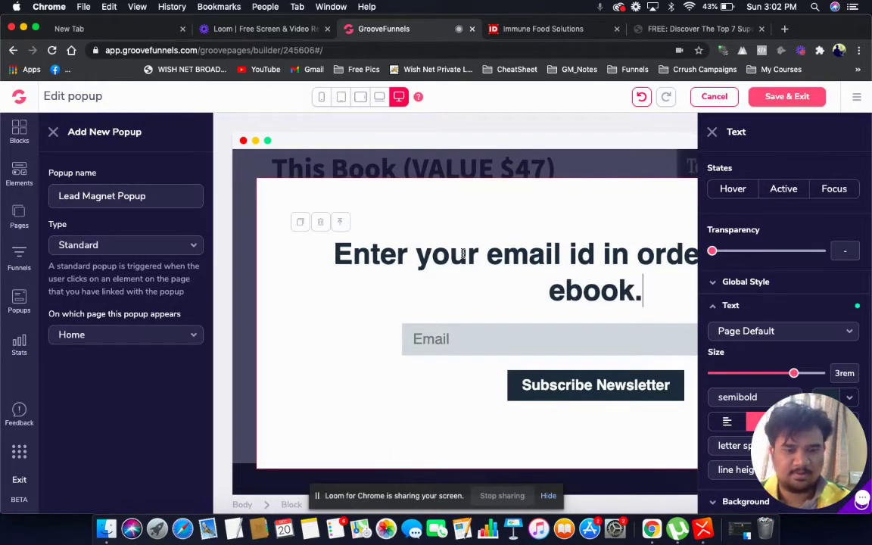
left_click(787, 99)
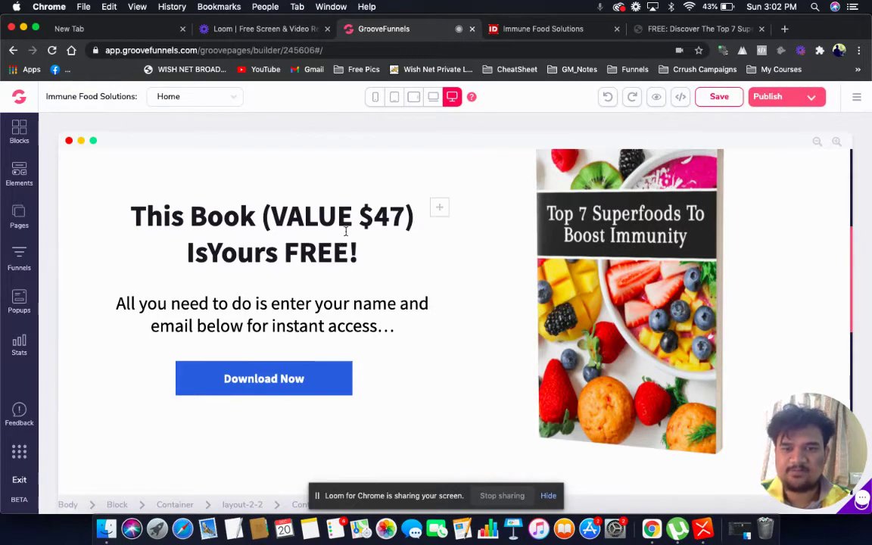
Link the Download Now button to the Lead Magnet Popup, update it, and save the Home page.
scroll(337, 288, "down", 5)
scroll(337, 287, "up", 3)
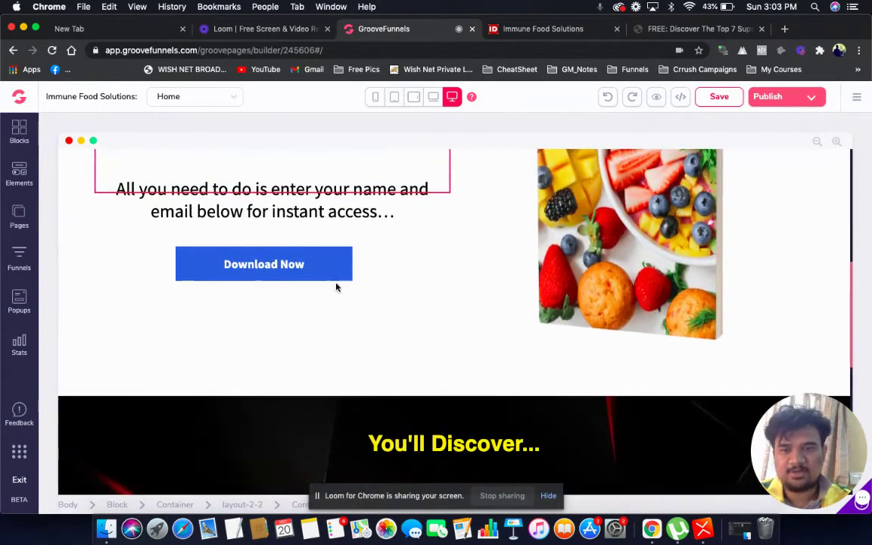
left_click(255, 275)
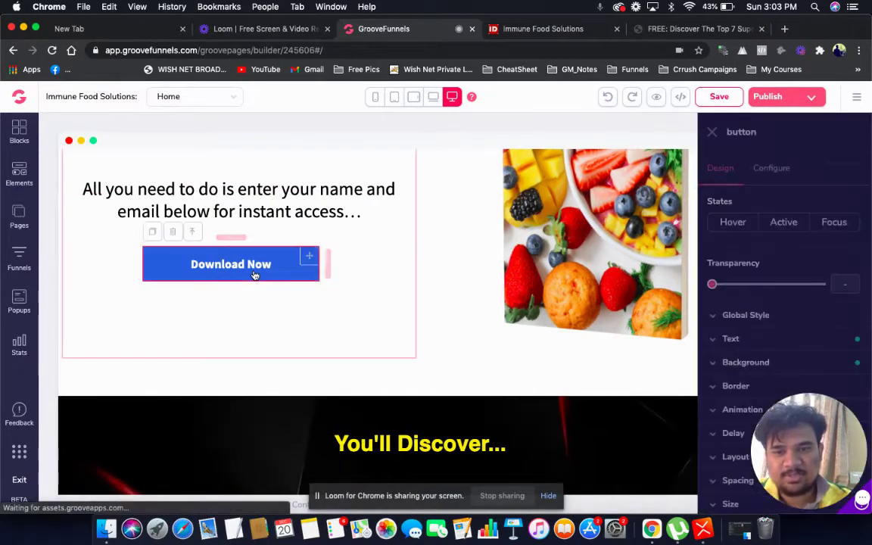
left_click(772, 170)
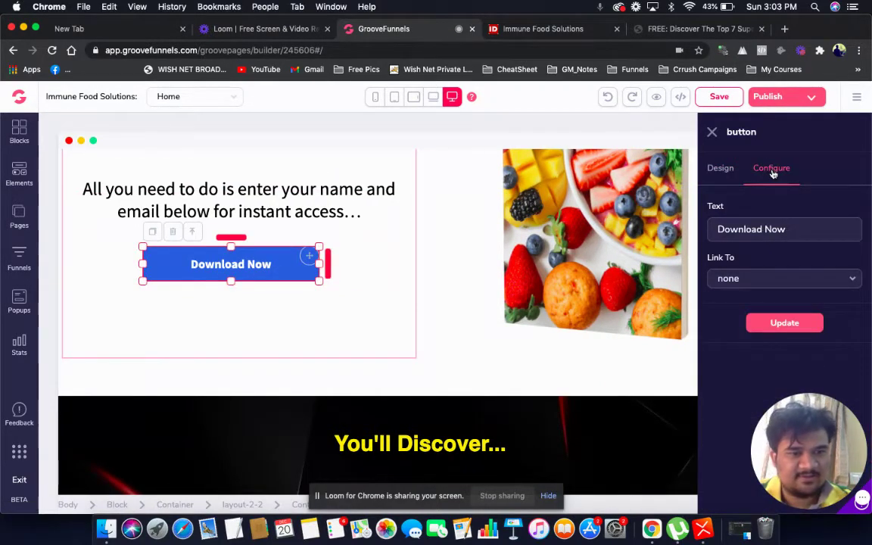
left_click(766, 280)
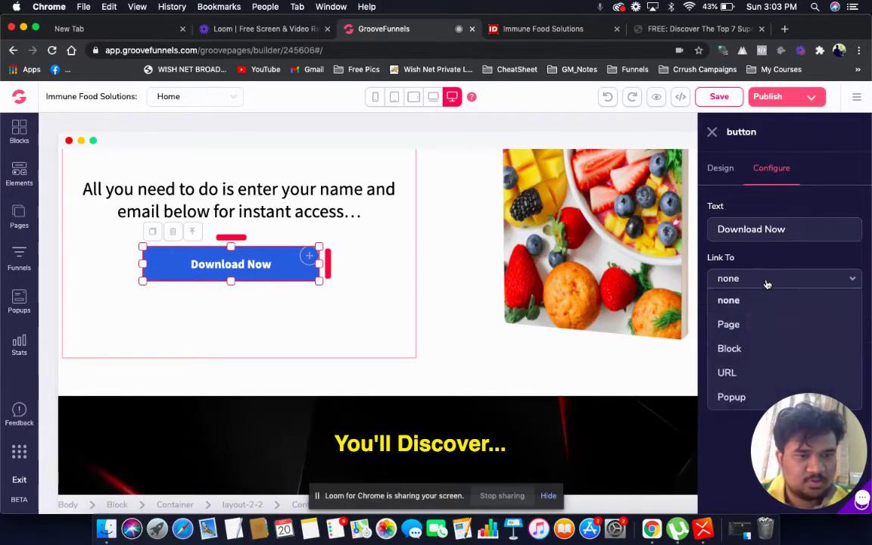
left_click(731, 397)
left_click(748, 331)
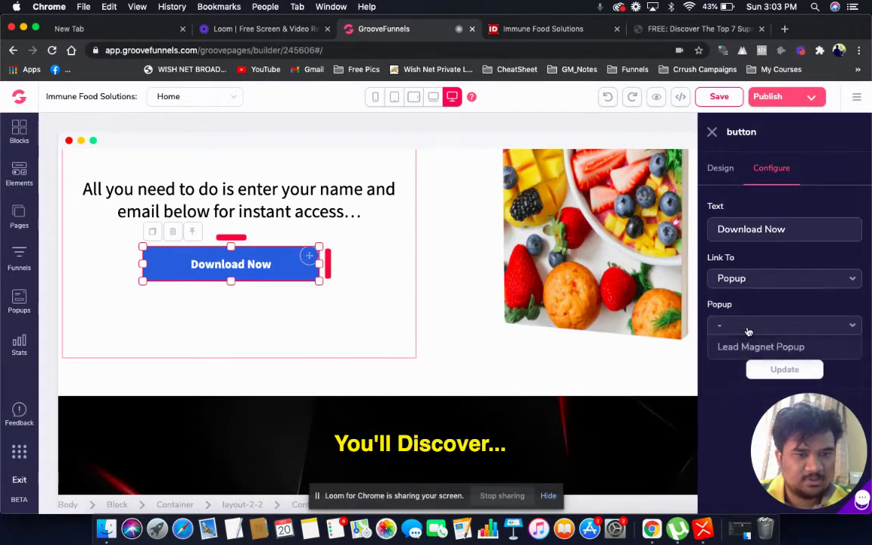
left_click(725, 345)
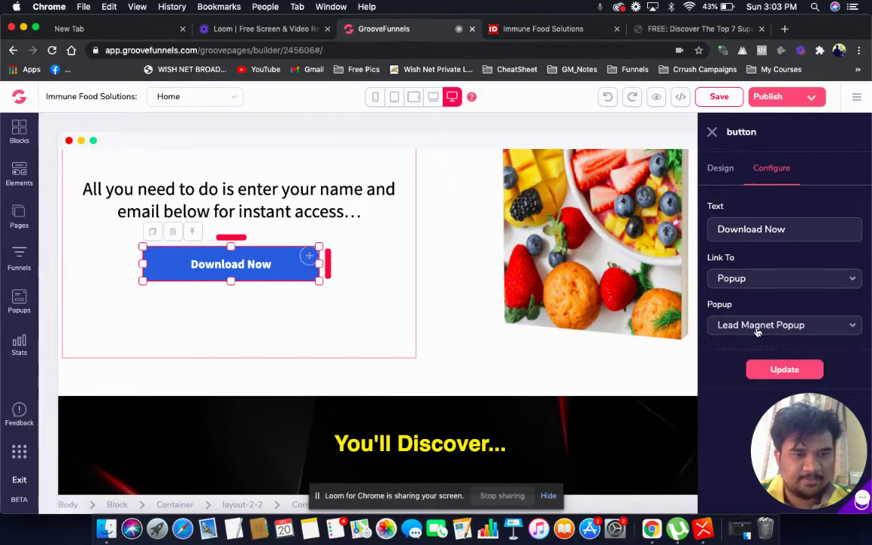
left_click(776, 374)
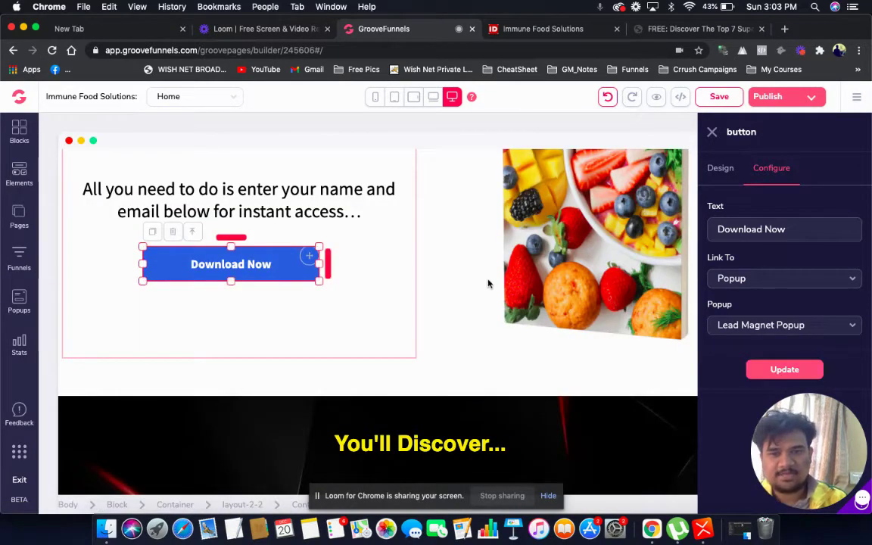
scroll(488, 283, "up", 5)
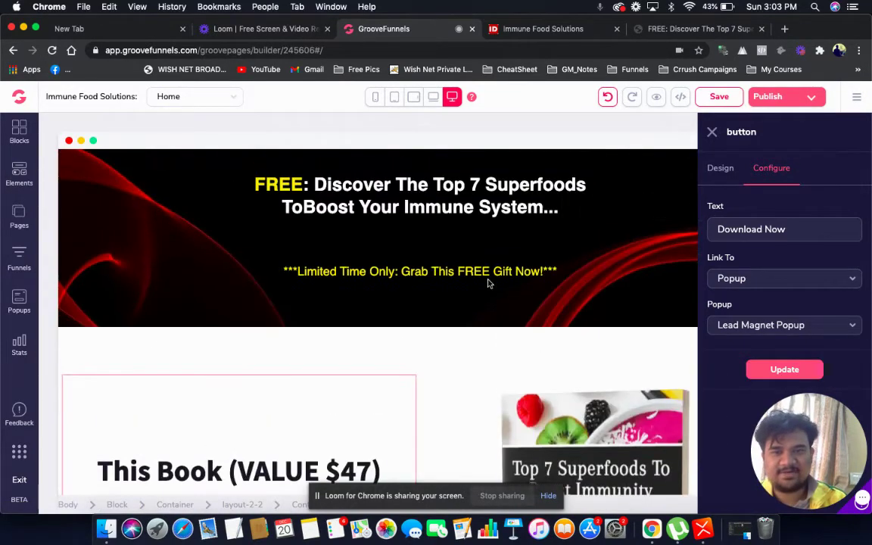
left_click(719, 97)
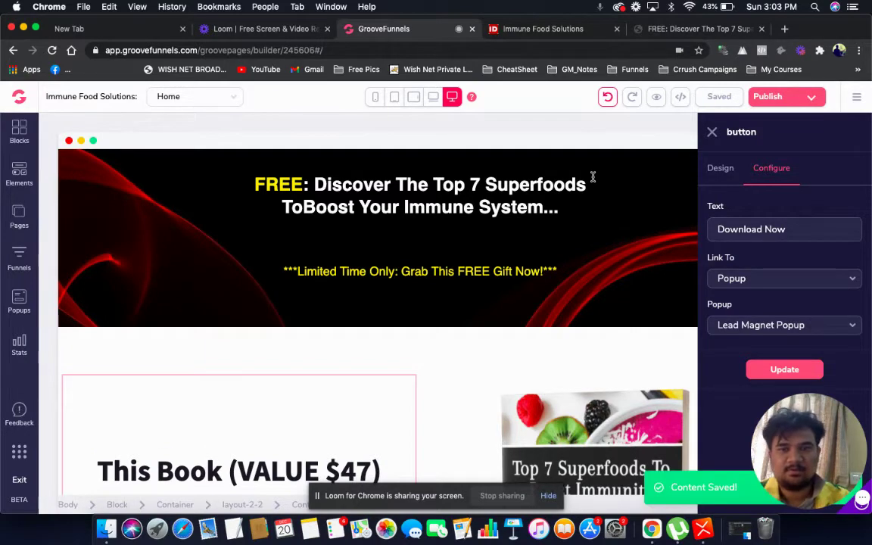
Open the LP ThankYou preview from the Immune Food Solutions product page on IDplr.
left_click(549, 29)
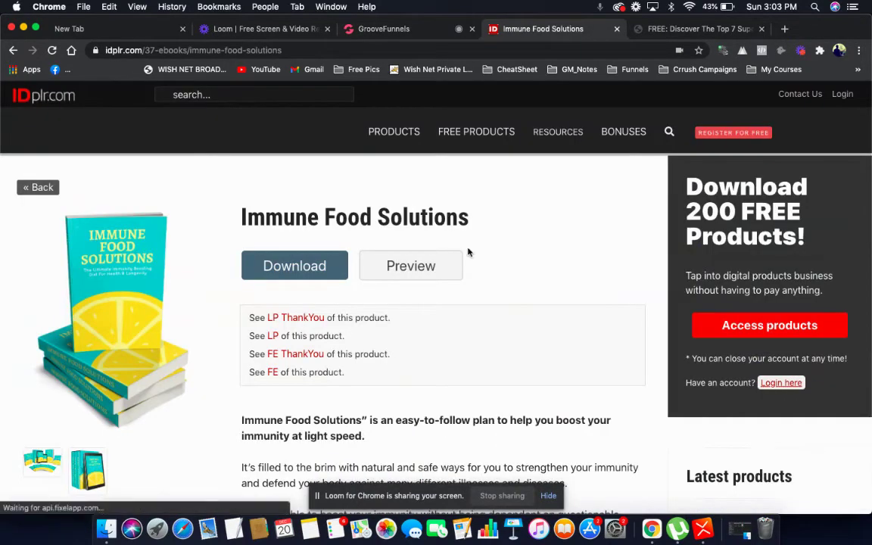
scroll(468, 252, "down", 2)
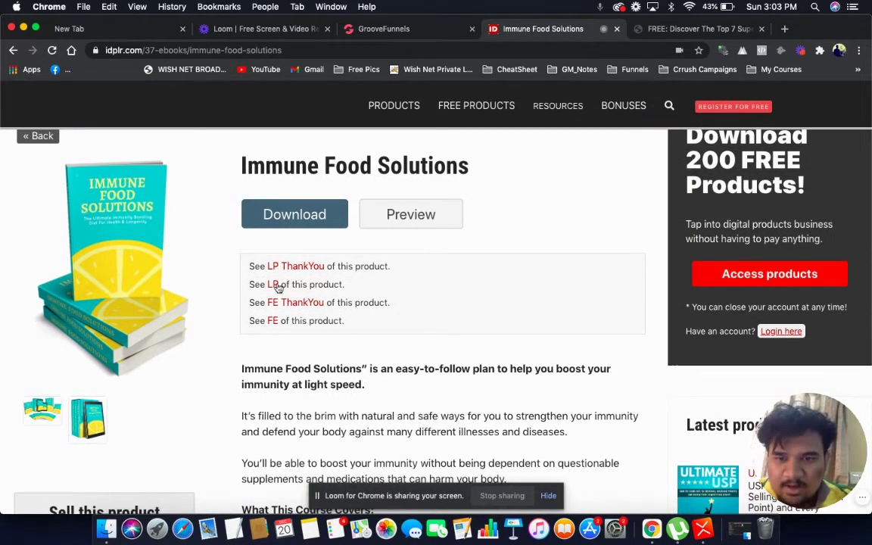
left_click(290, 268)
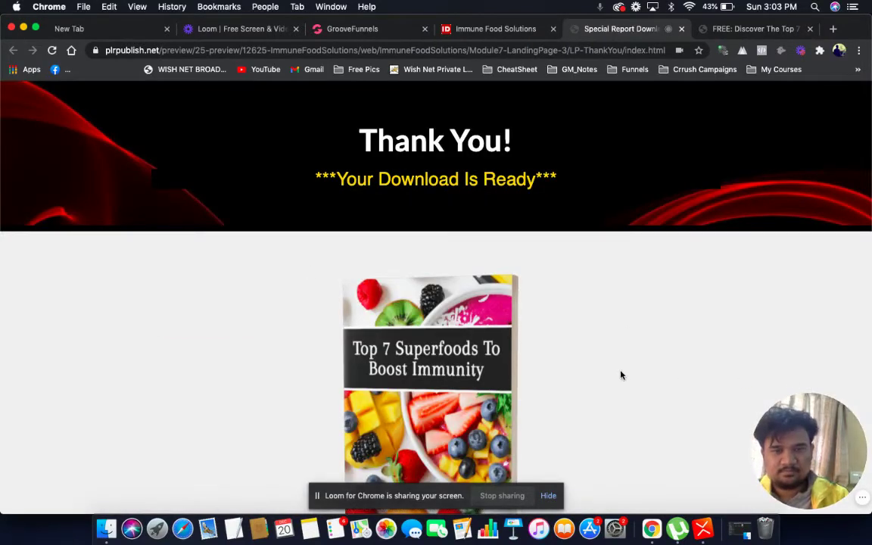
Examine the original thank-you page's layout, from its header through the book image and download button to the recommended resource section.
scroll(621, 374, "down", 5)
scroll(620, 373, "up", 5)
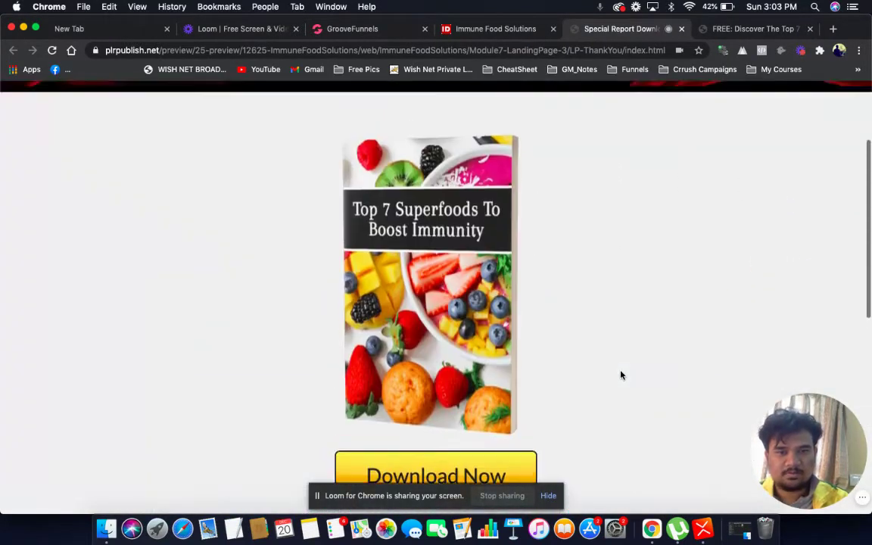
scroll(621, 374, "down", 10)
scroll(621, 374, "up", 10)
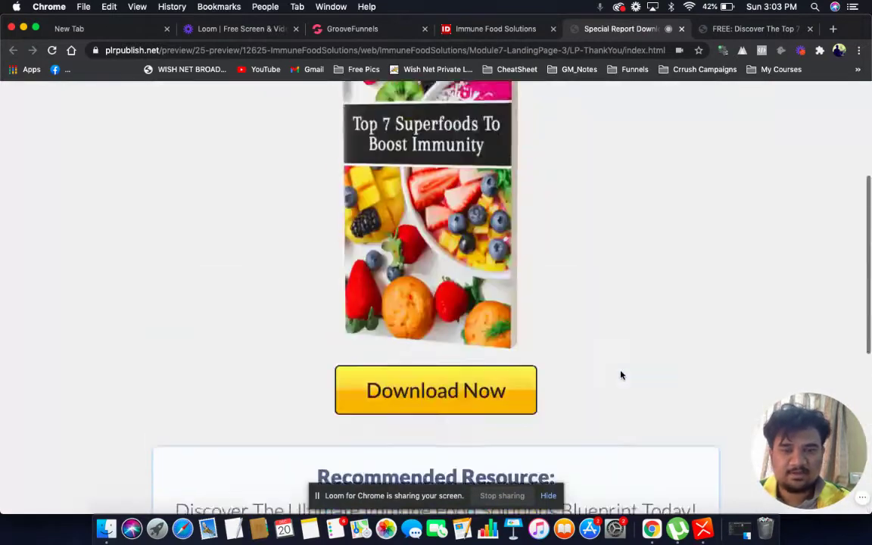
scroll(620, 374, "down", 3)
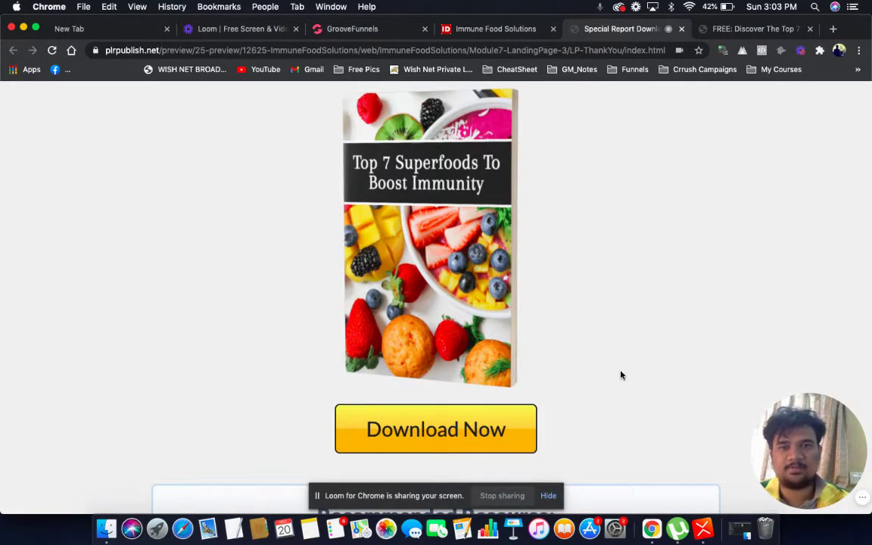
scroll(620, 375, "up", 3)
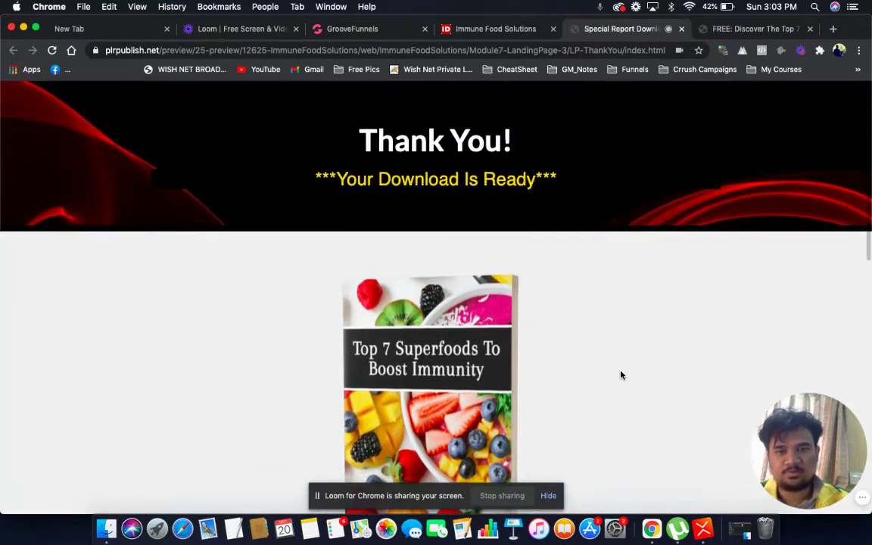
scroll(620, 374, "down", 1)
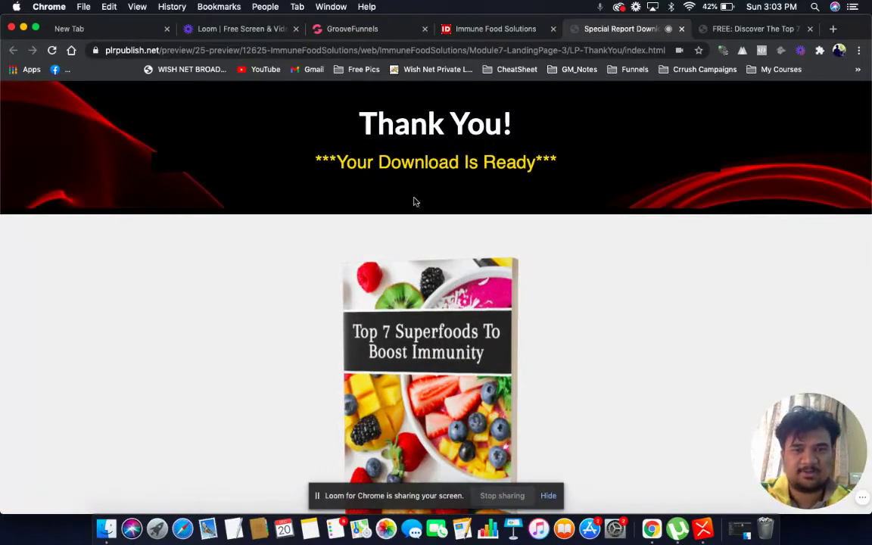
scroll(517, 165, "down", 2)
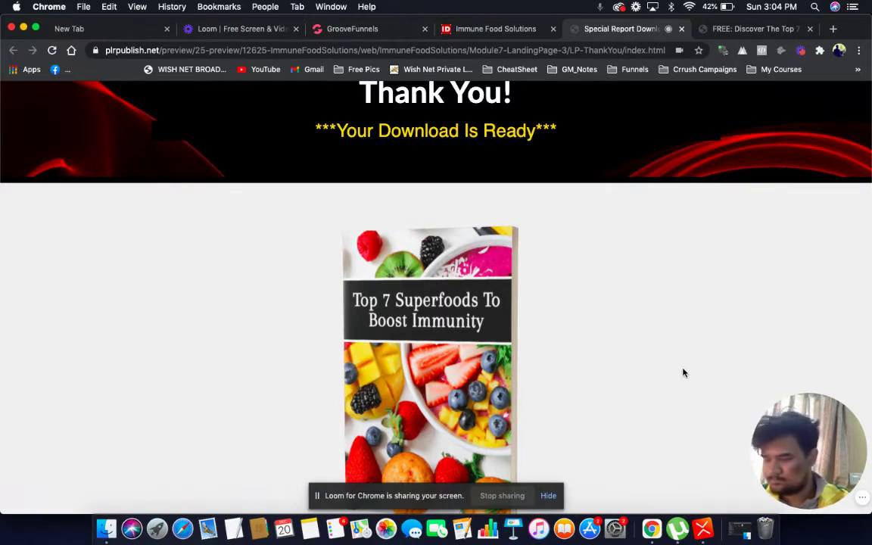
scroll(595, 364, "down", 10)
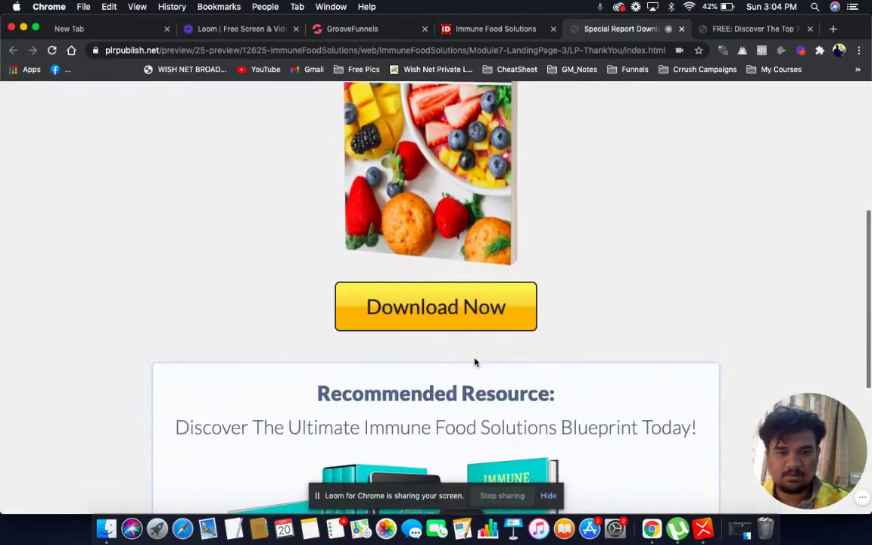
scroll(475, 363, "down", 12)
scroll(475, 362, "up", 15)
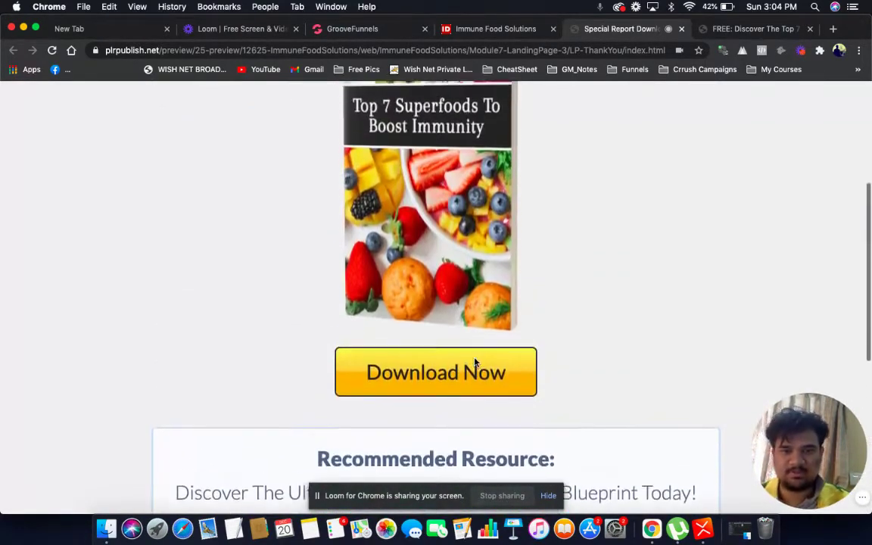
scroll(476, 363, "up", 10)
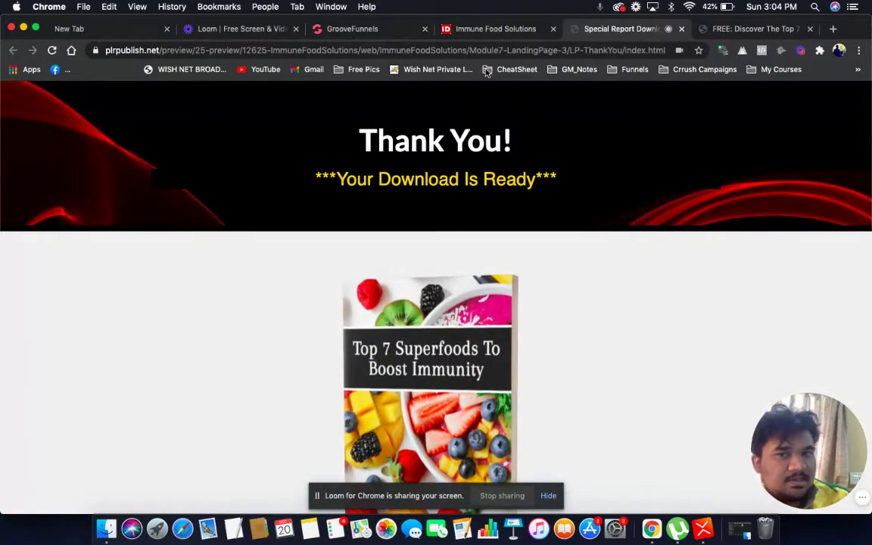
Switch back to the GrooveFunnels page builder and close the Download Now button's settings on the Home page.
left_click(379, 34)
scroll(267, 253, "down", 3)
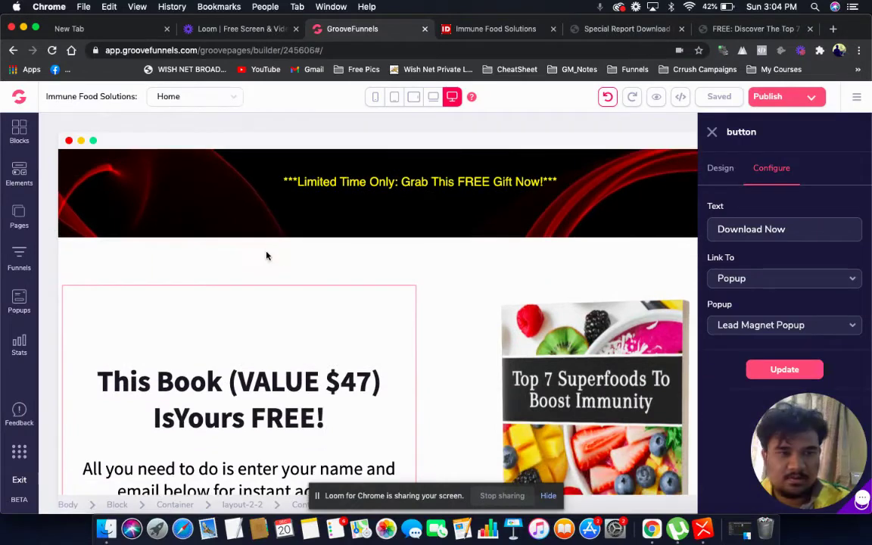
left_click(712, 134)
scroll(492, 272, "up", 3)
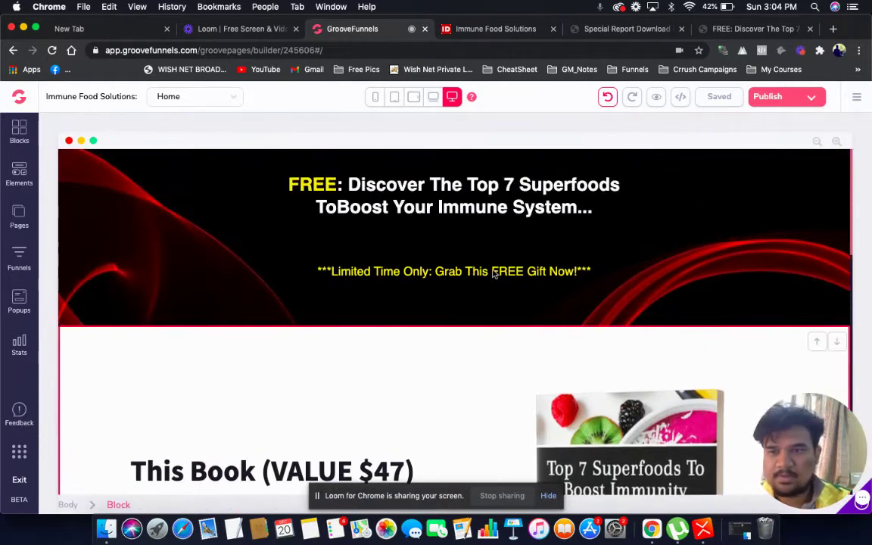
left_click(190, 247)
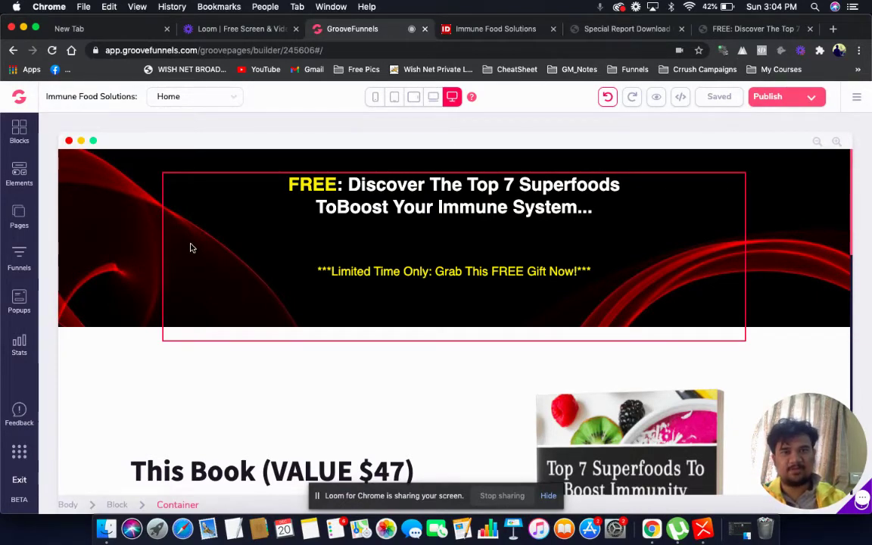
left_click(95, 247)
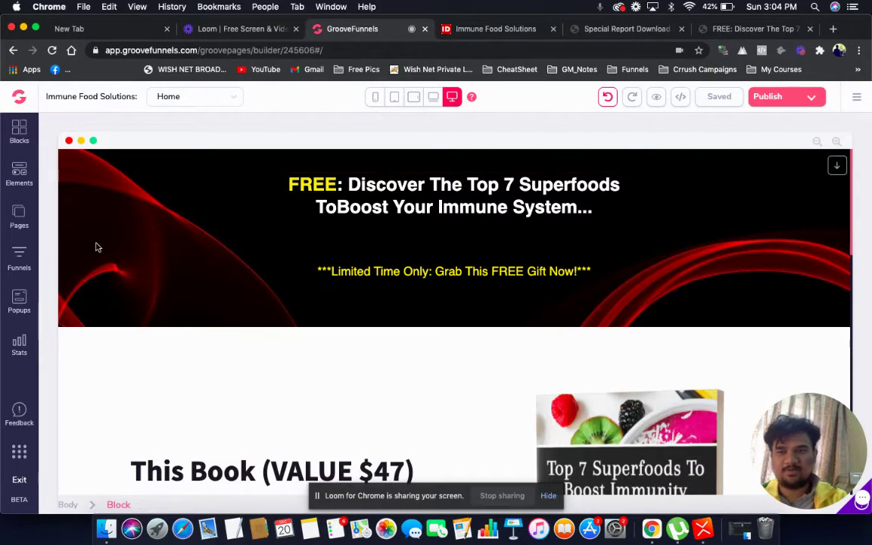
Create a new funnel using the blank Start from scratch single-page template.
left_click(23, 263)
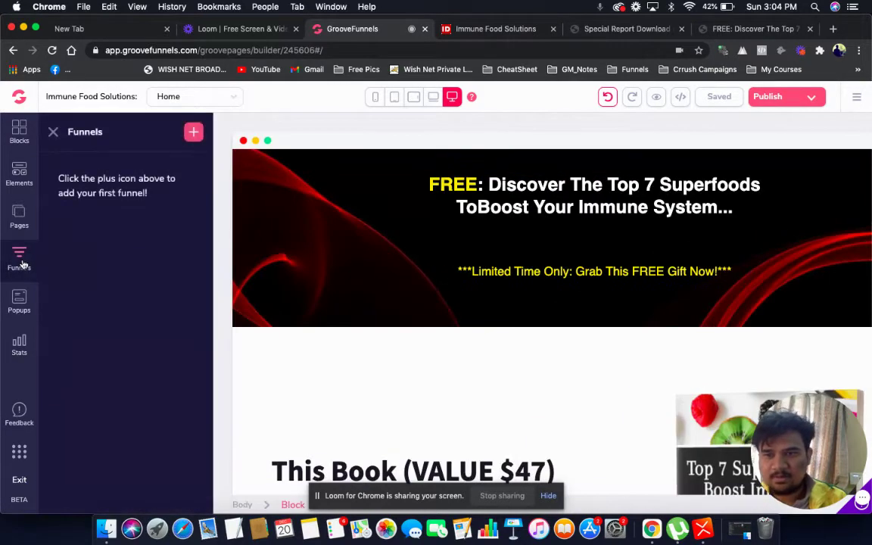
left_click(192, 134)
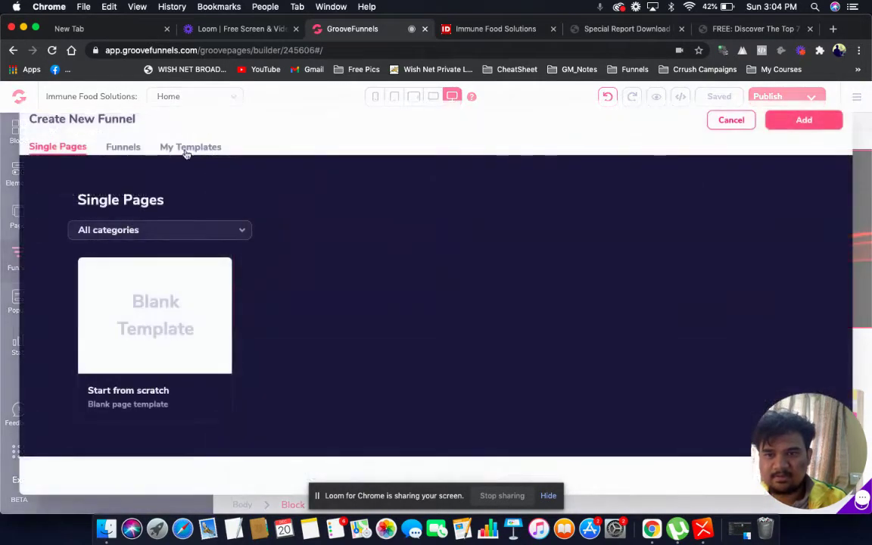
left_click(118, 431)
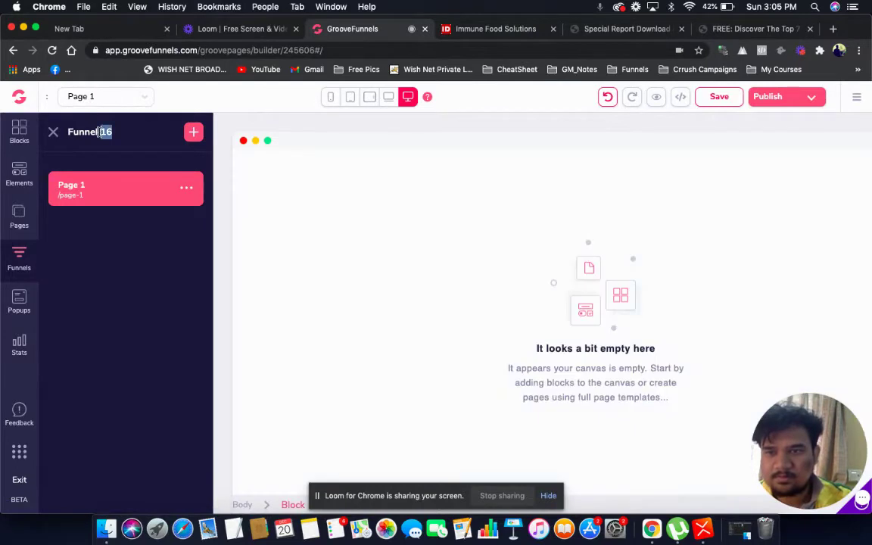
triple_click(99, 132)
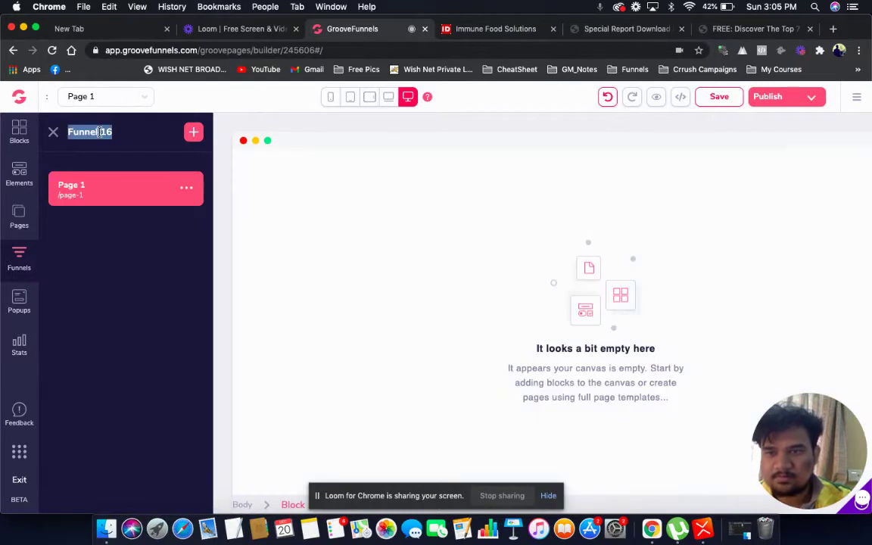
left_click(27, 225)
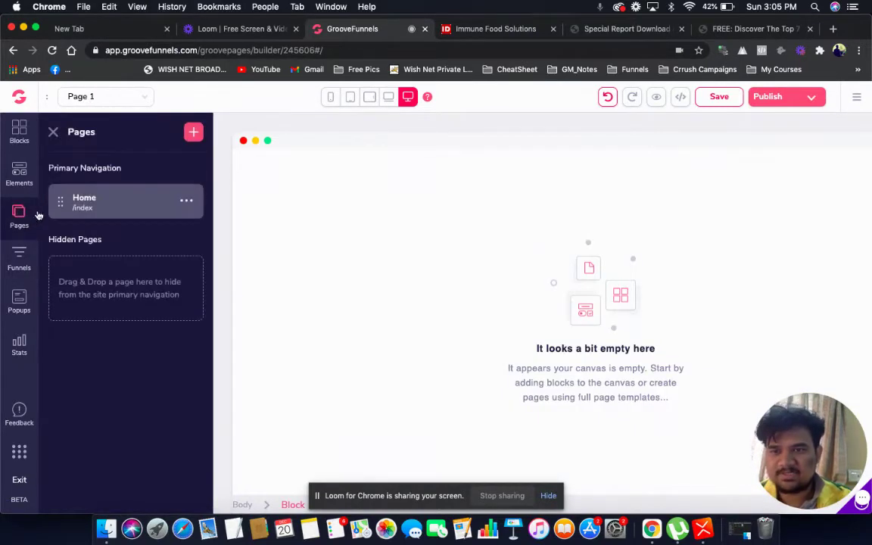
left_click(21, 256)
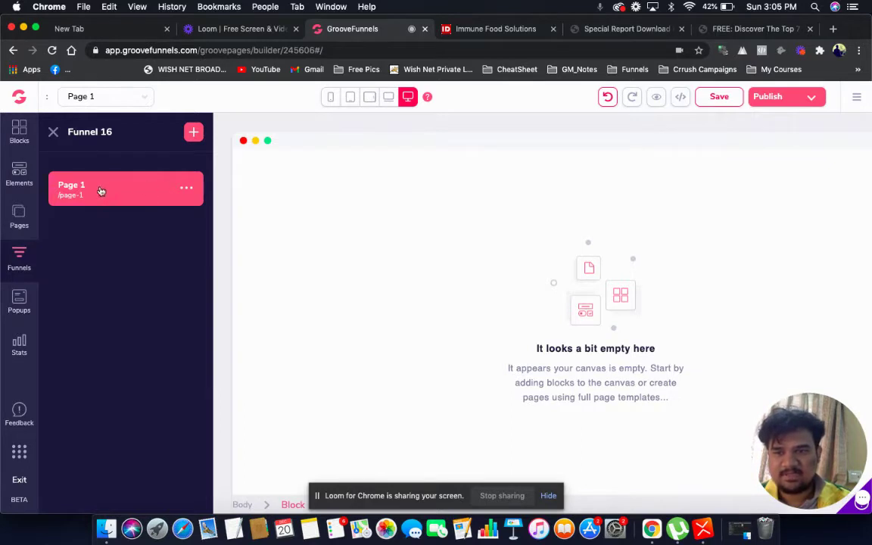
Rename the funnel's Page 1 to "Thank you - Lead Magnet", set its URL to ty-lm, and save the page settings.
left_click(188, 188)
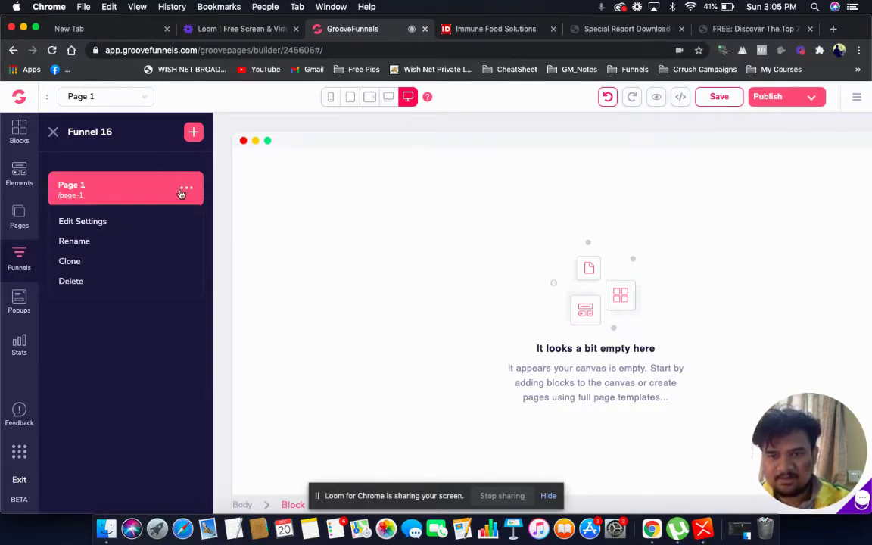
left_click(83, 221)
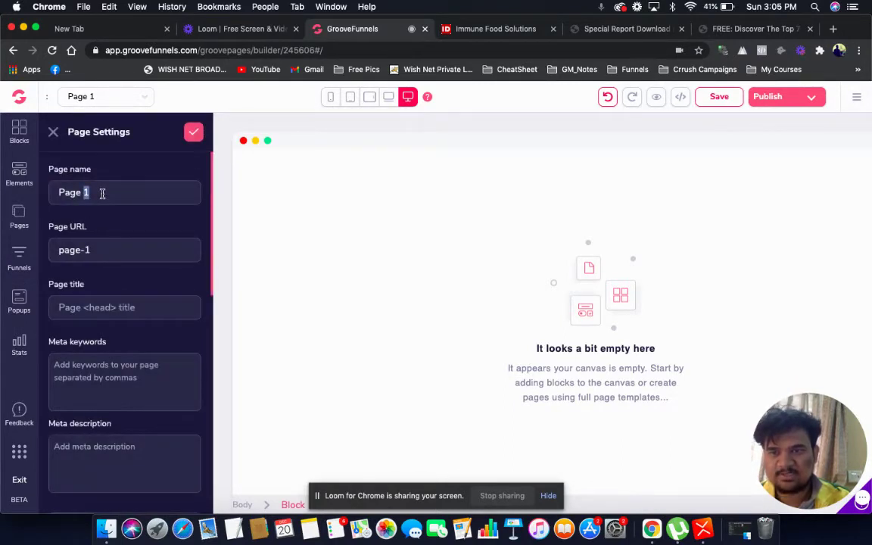
triple_click(102, 193)
type("L")
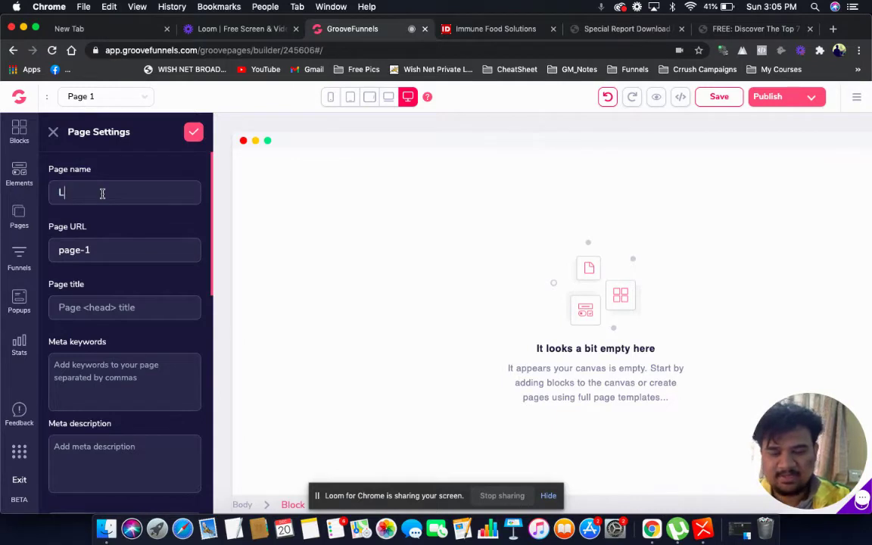
key("BackSpace")
key("BackSpace")
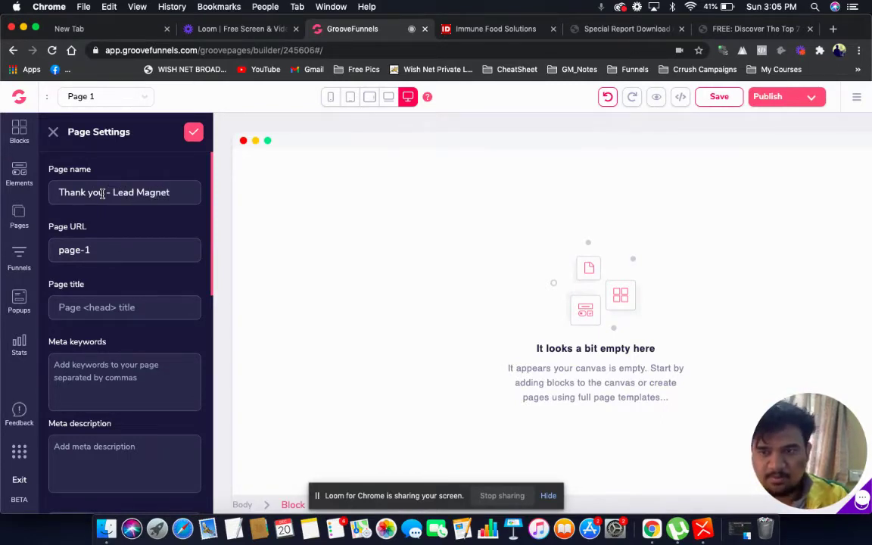
triple_click(94, 250)
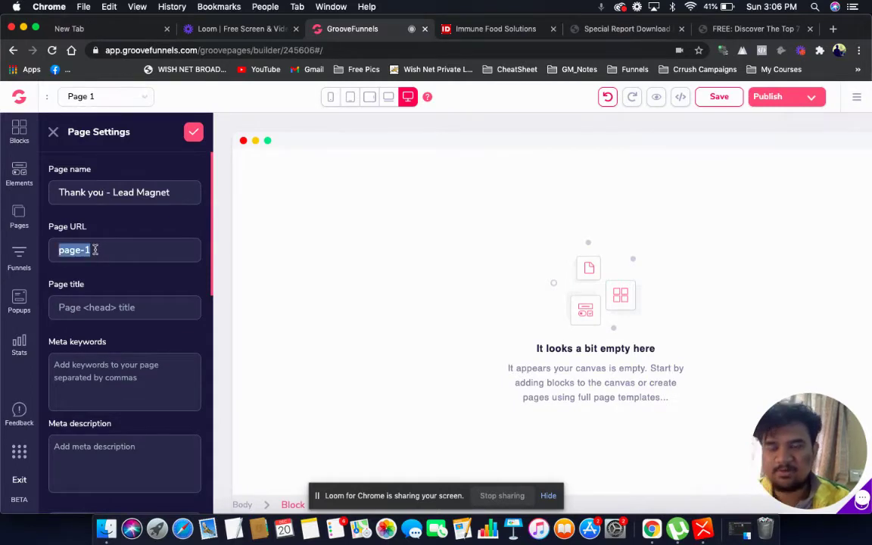
type("ty")
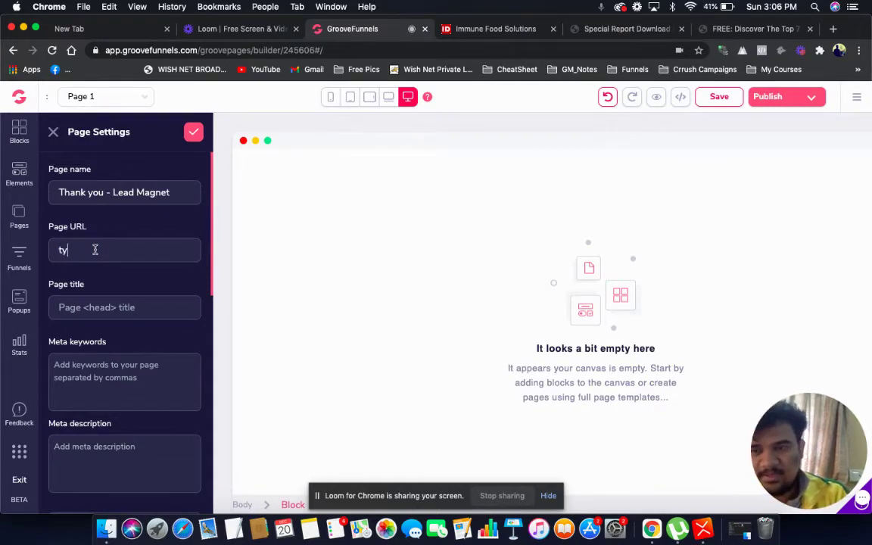
type("-lm")
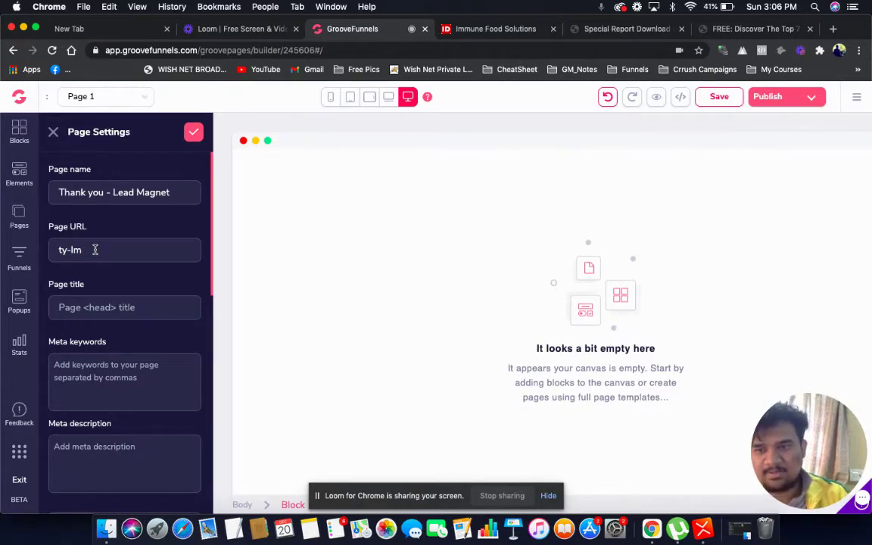
left_click(193, 134)
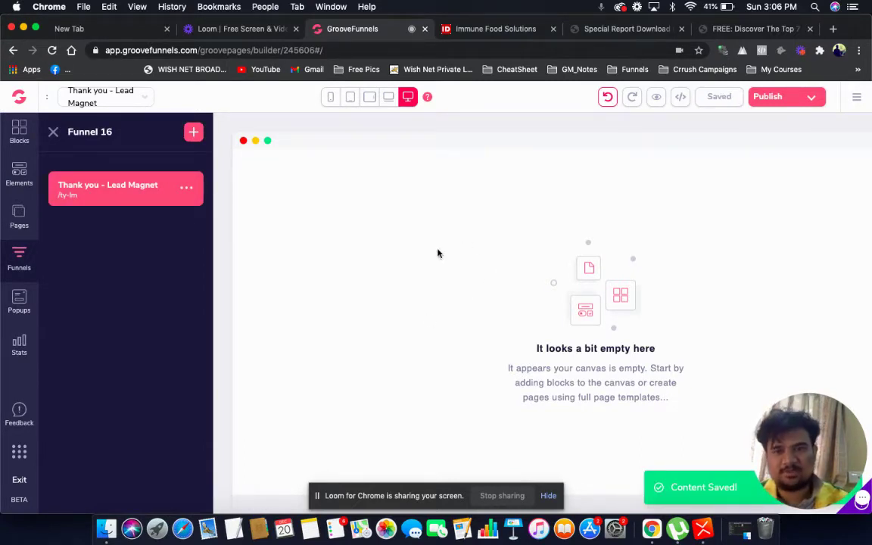
Add the blue call-to-action block with a headline, paragraph and two buttons to the empty thank-you page.
left_click(21, 132)
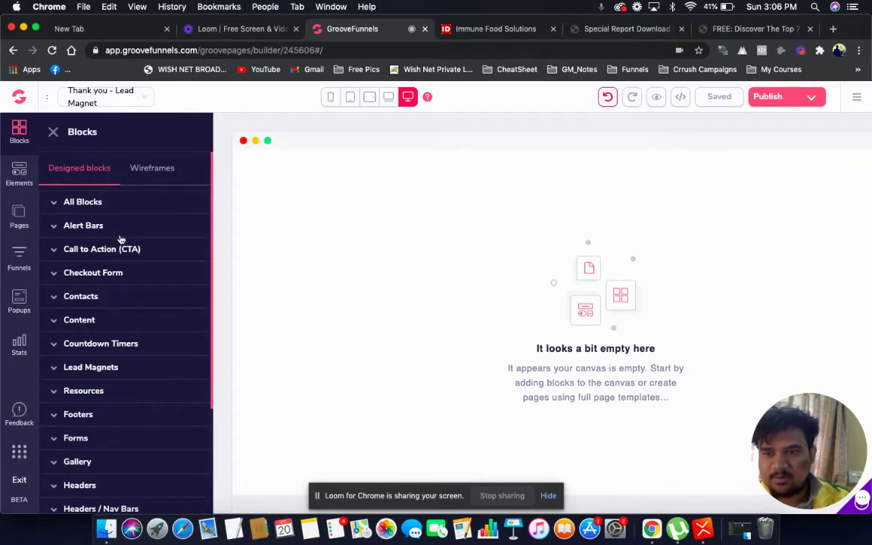
left_click(99, 206)
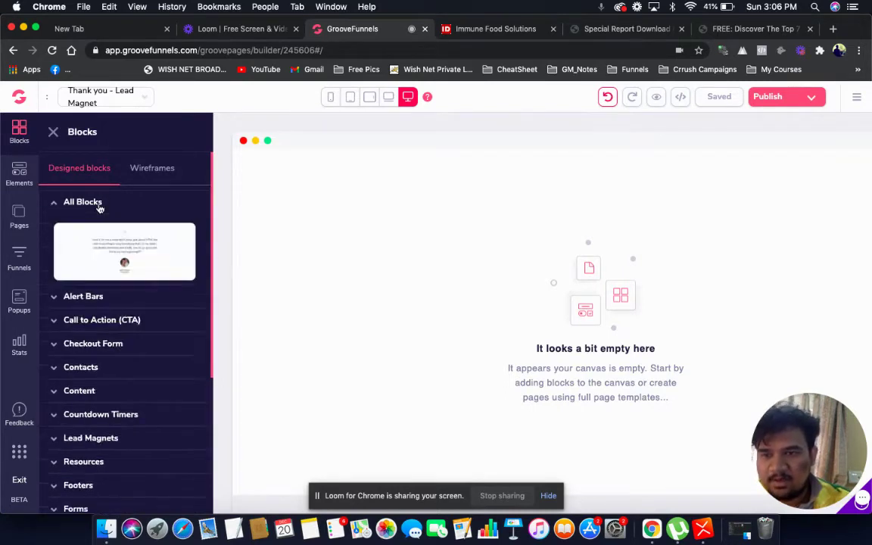
scroll(134, 346, "down", 5)
scroll(134, 345, "down", 2)
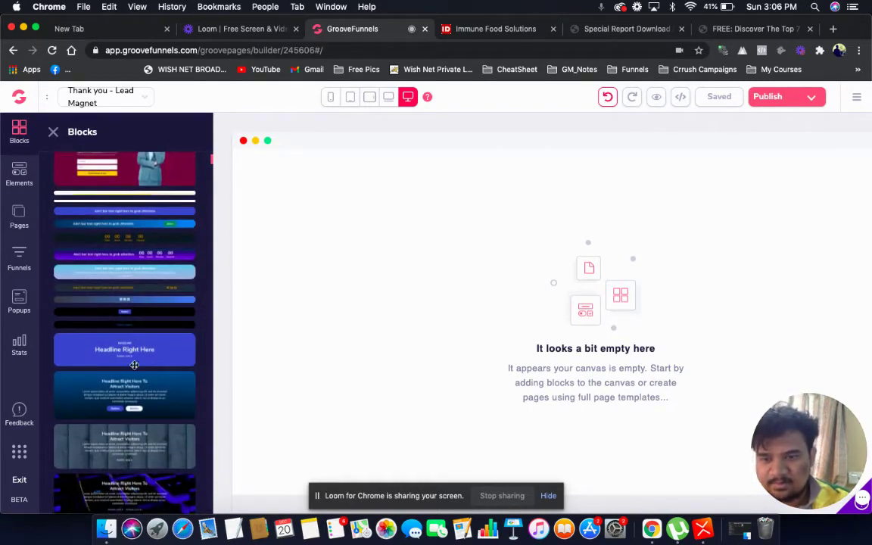
left_click_drag(136, 399, 412, 250)
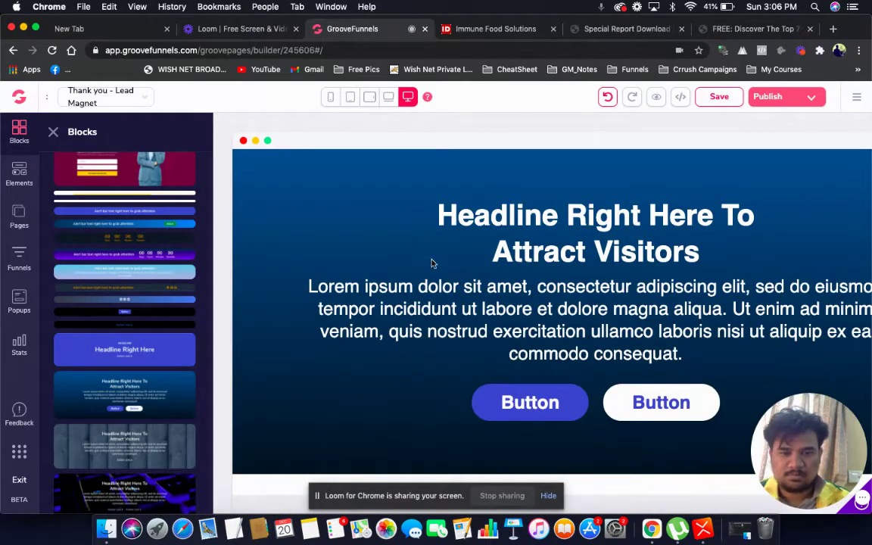
Delete both buttons beneath the paragraph in the blue headline block and confirm each deletion.
left_click(477, 405)
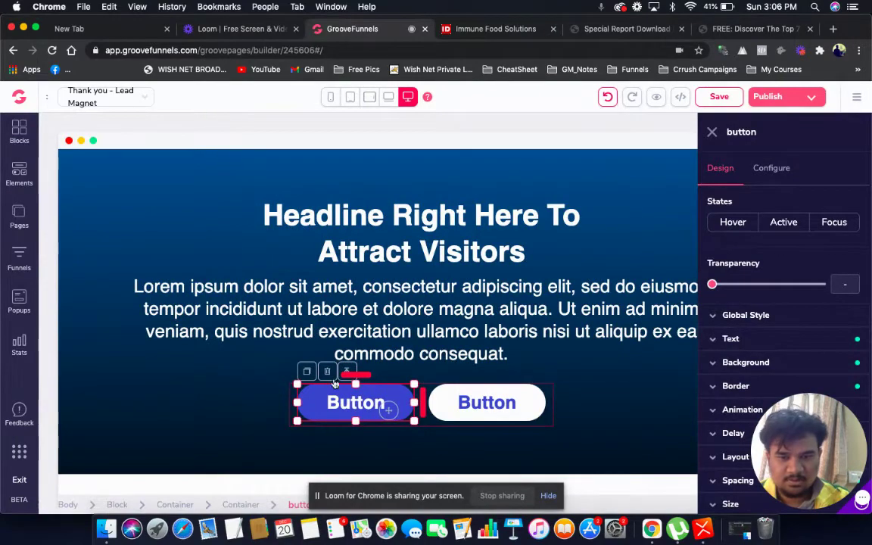
left_click(327, 370)
left_click(462, 317)
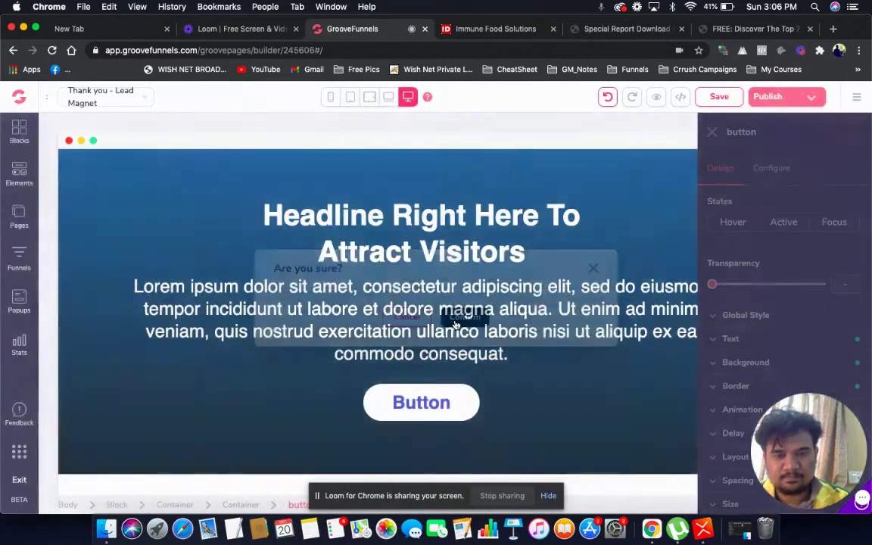
left_click(403, 402)
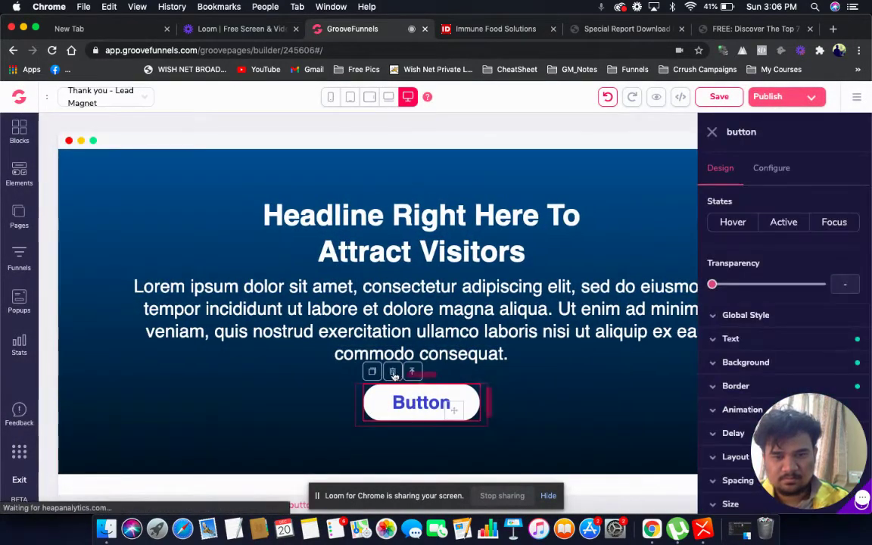
left_click(393, 371)
left_click(465, 317)
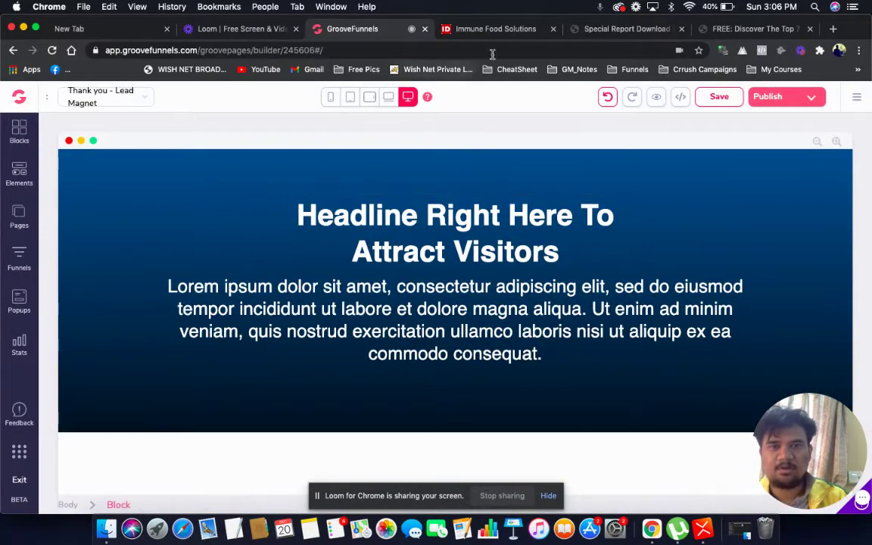
Close the original landing page preview titled "FREE: Discover The Top 7 Superfoods".
left_click(736, 31)
key("super+r")
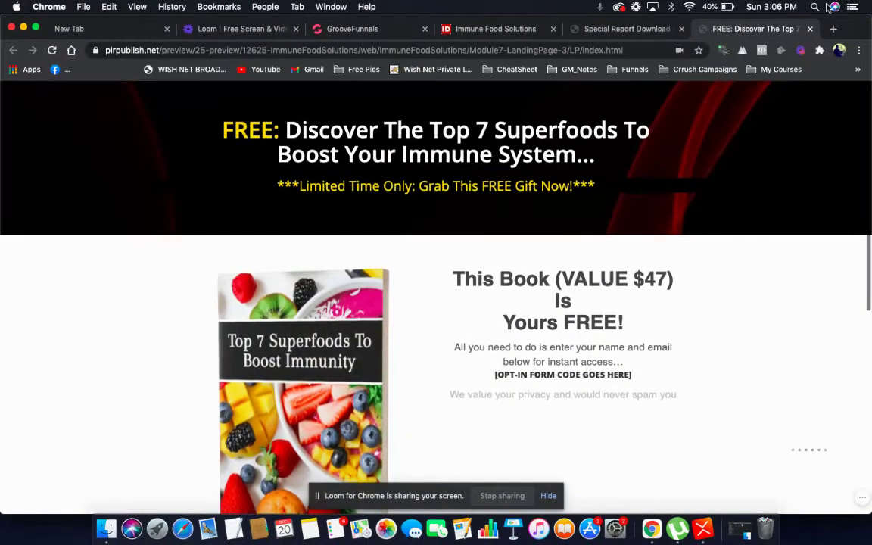
left_click(810, 28)
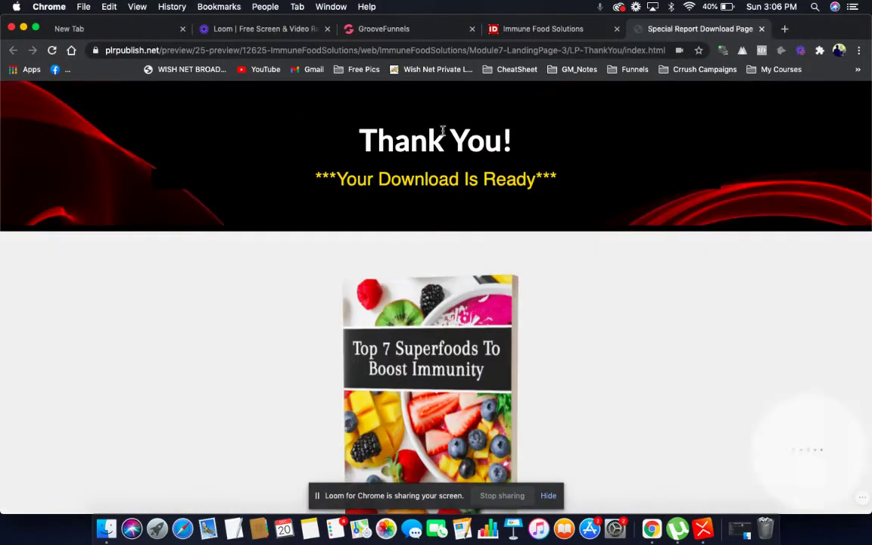
Copy "Thank You!" from the original thank-you page and replace the GrooveFunnels block's placeholder headline with it.
left_click_drag(364, 136, 519, 136)
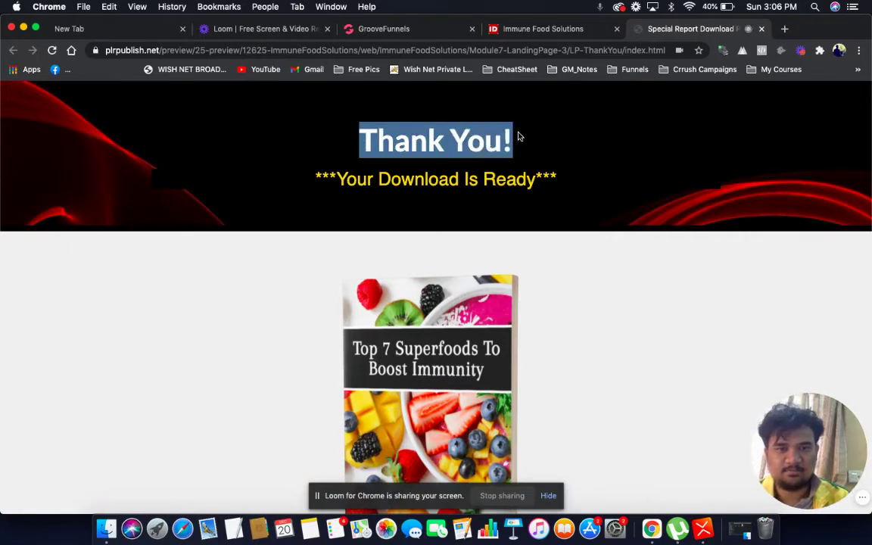
key("super+c")
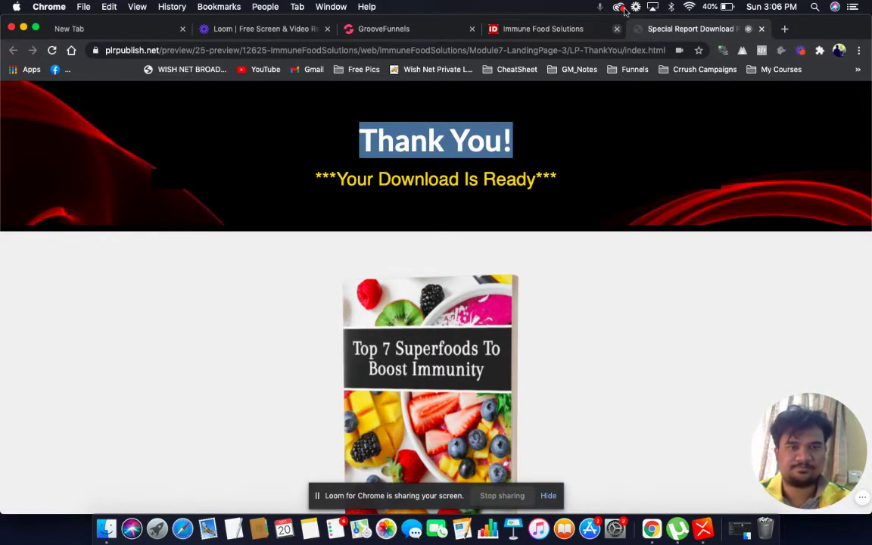
left_click(530, 28)
left_click(386, 28)
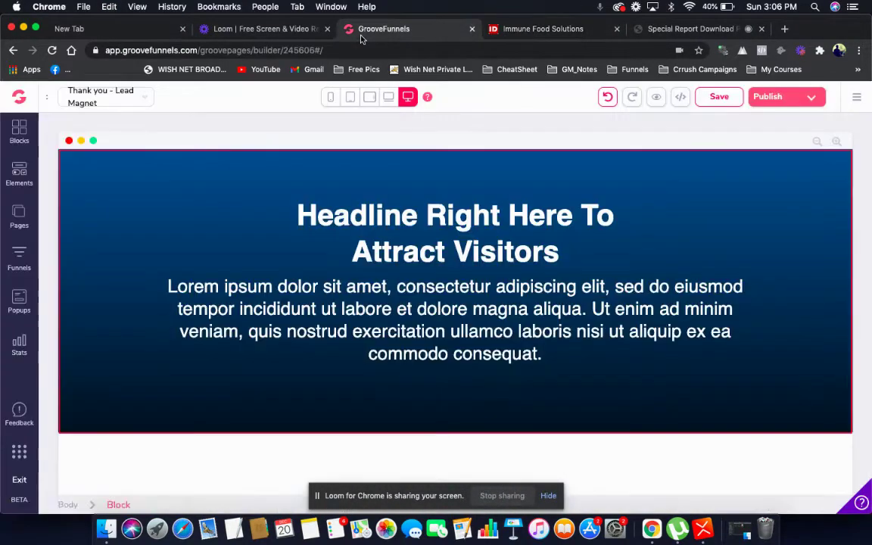
left_click(420, 227)
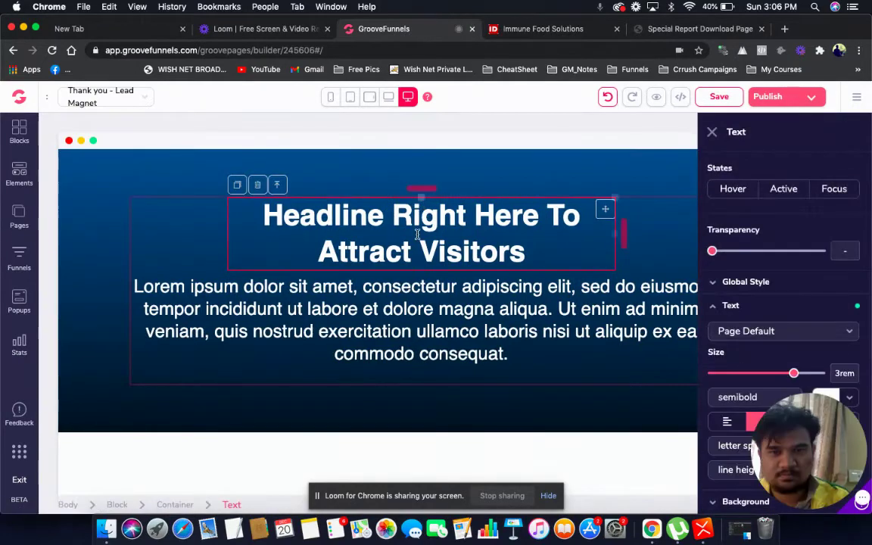
double_click(416, 233)
key("super+v")
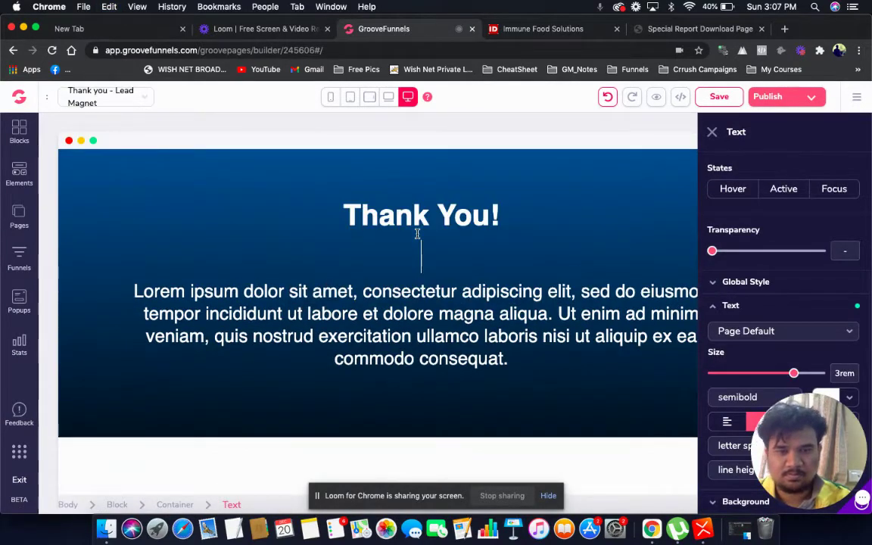
Select the entire Lorem ipsum paragraph beneath the "Thank You!" headline for editing.
left_click(432, 305)
double_click(433, 305)
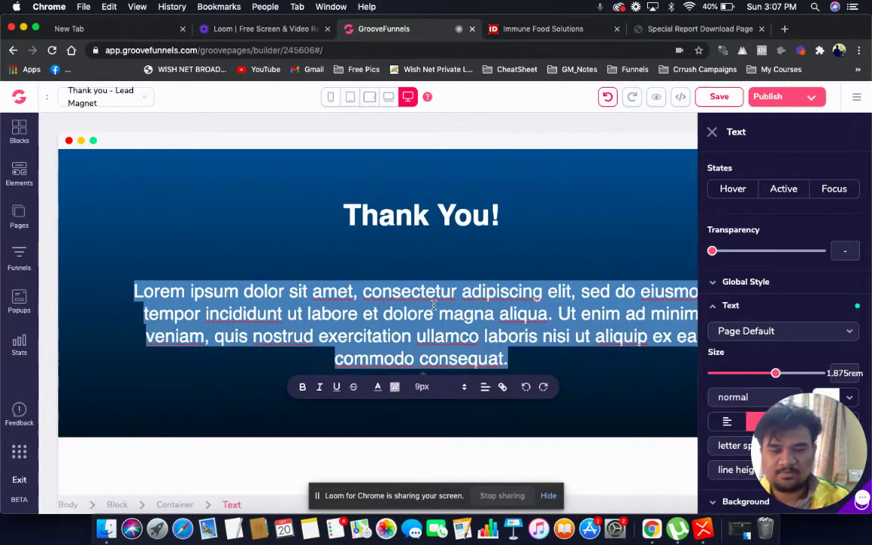
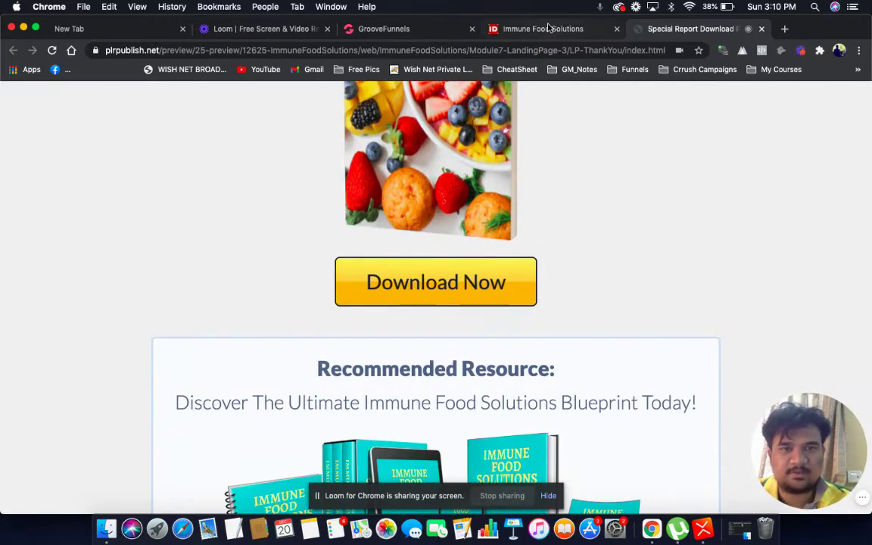
Switch to the GrooveFunnels builder and delete the "Here's Everything That You Get" and "(Plus Extra Bonuses)" headings from the offer block.
left_click(548, 28)
left_click(378, 28)
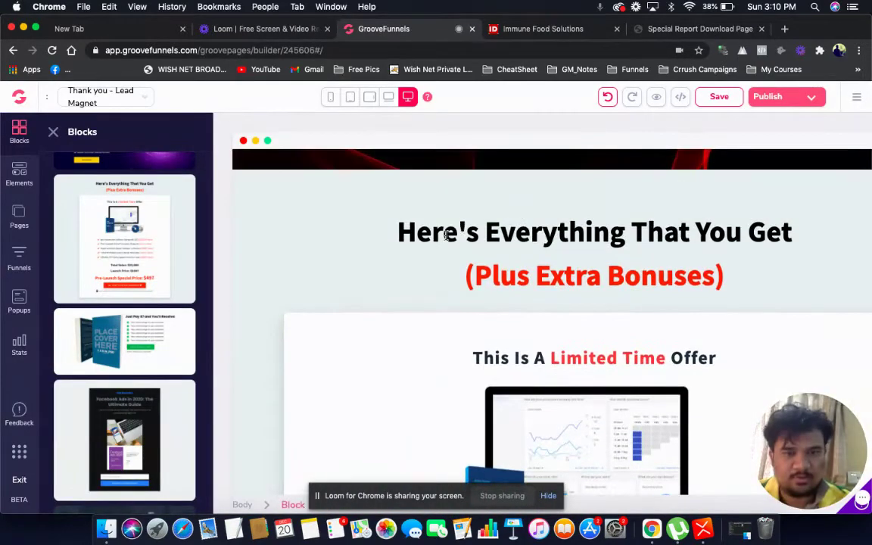
left_click(398, 228)
left_click(301, 203)
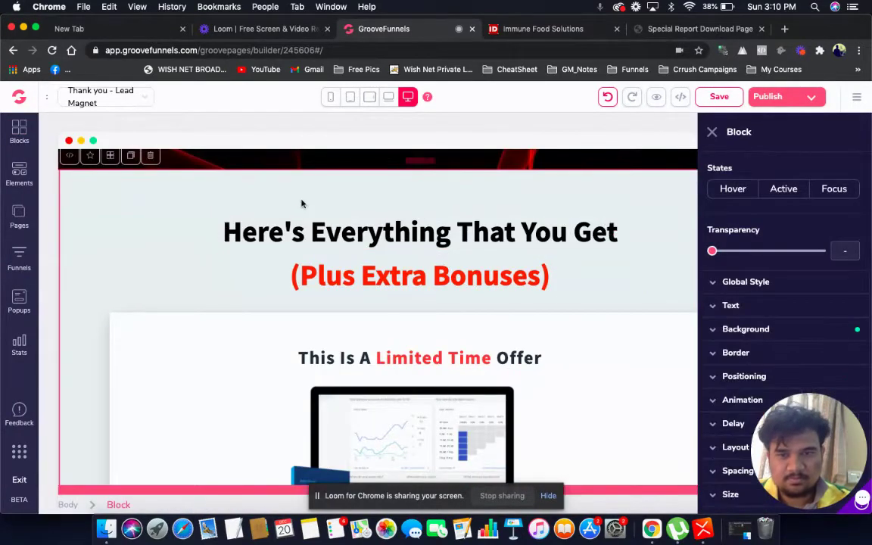
left_click(287, 225)
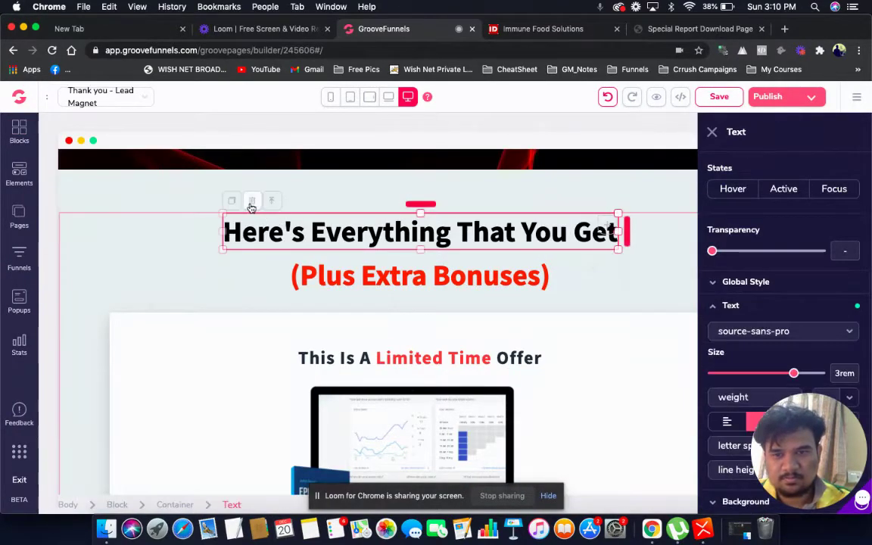
key("Delete")
left_click(465, 317)
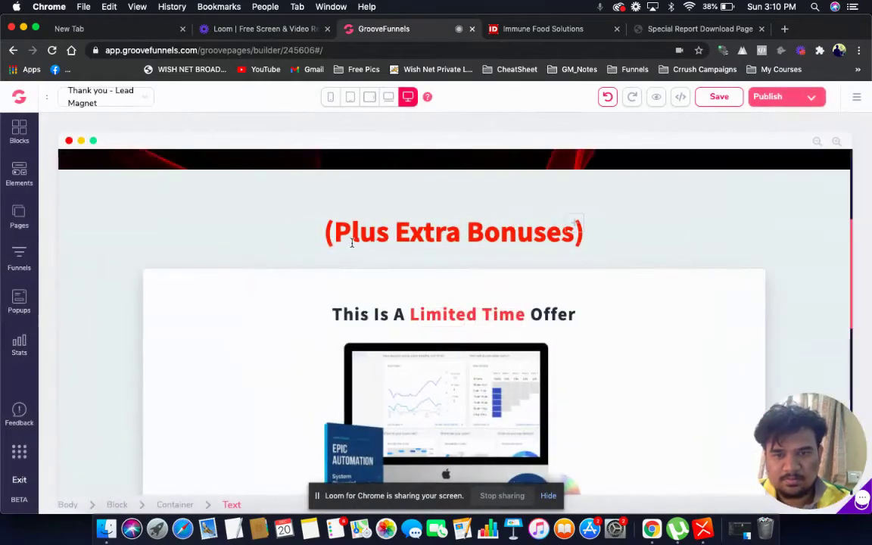
left_click(352, 243)
left_click(319, 201)
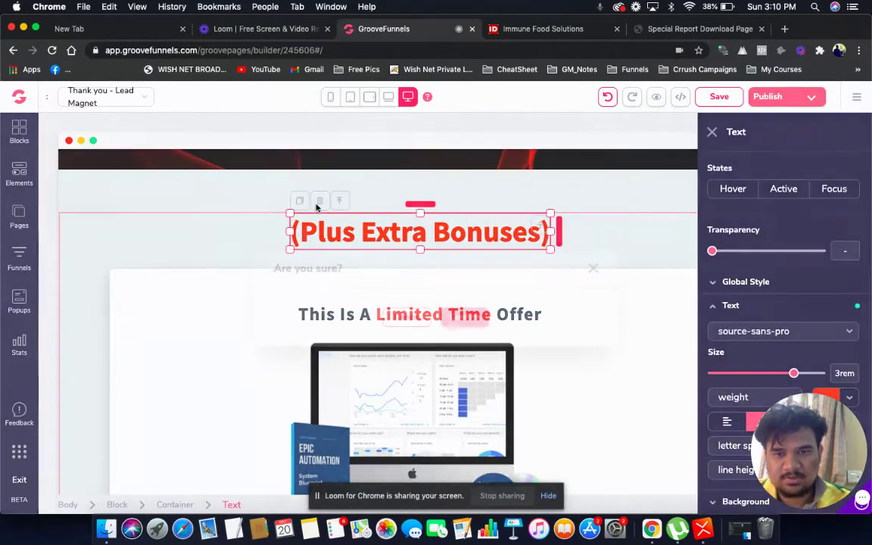
left_click(459, 315)
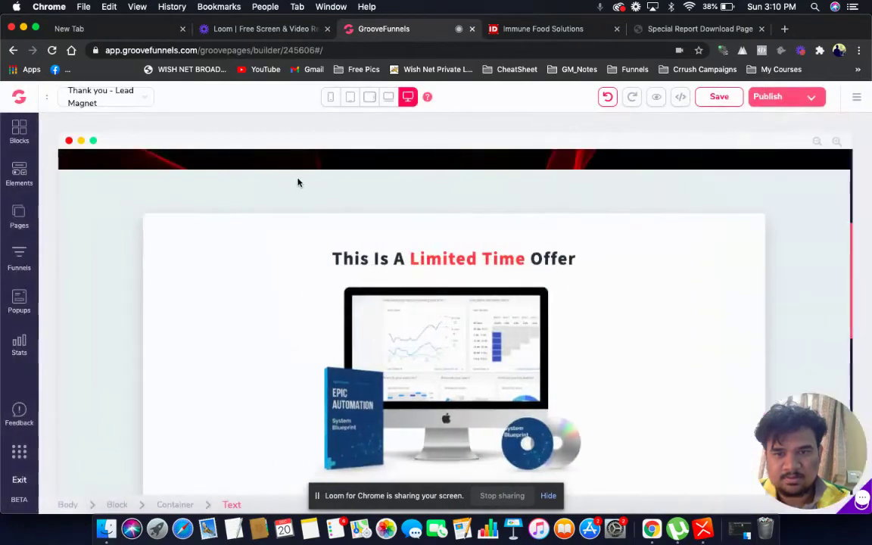
Delete the "This Is A Limited Time Offer" heading above the product image and confirm the deletion.
scroll(289, 190, "down", 2)
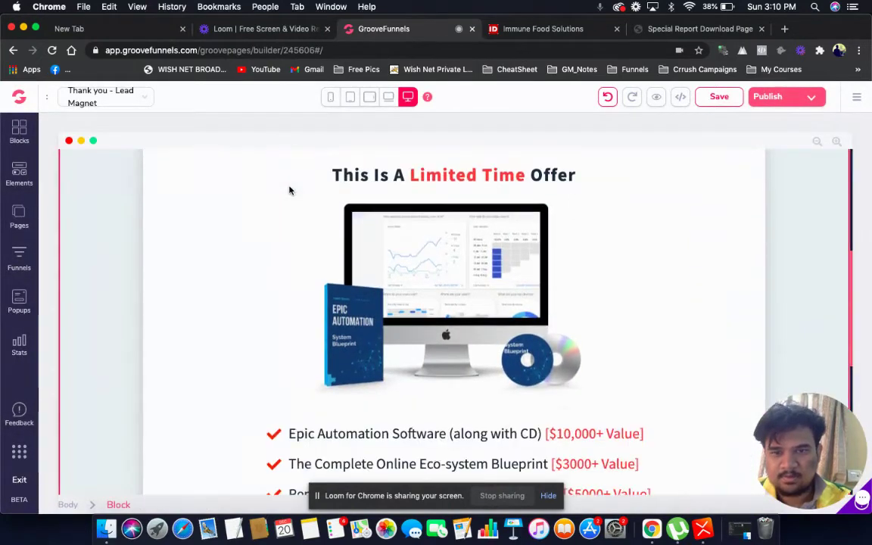
double_click(418, 174)
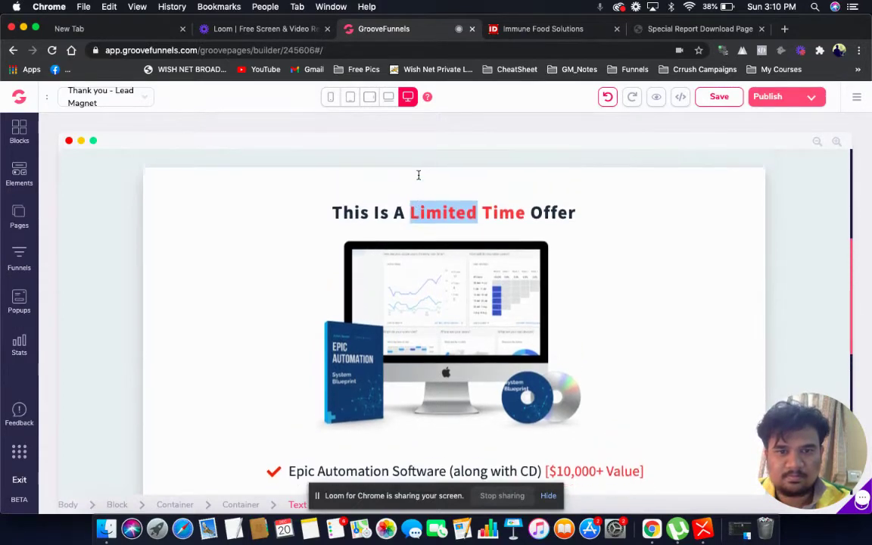
triple_click(386, 215)
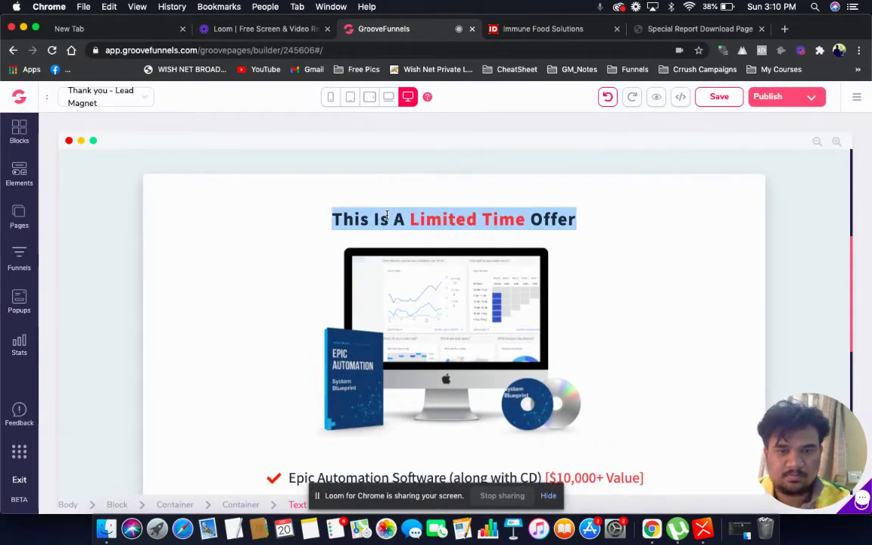
left_click(450, 248)
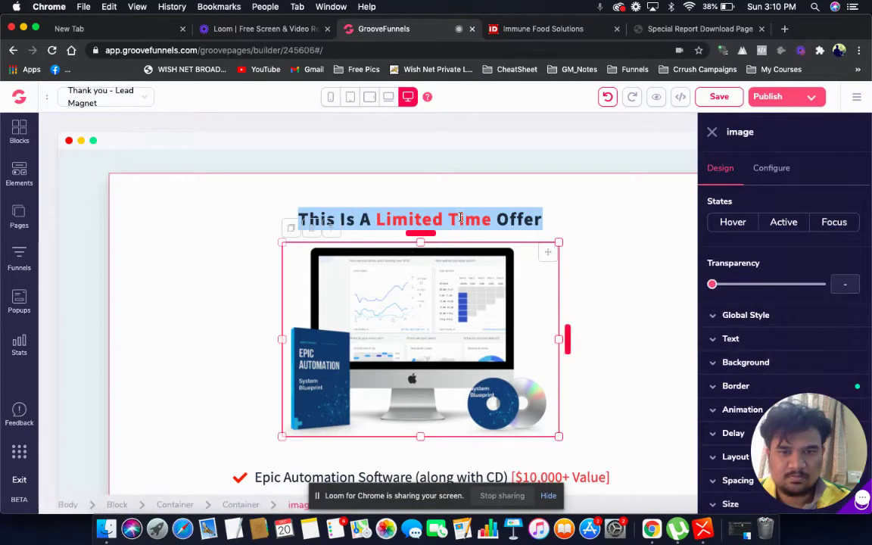
left_click(456, 216)
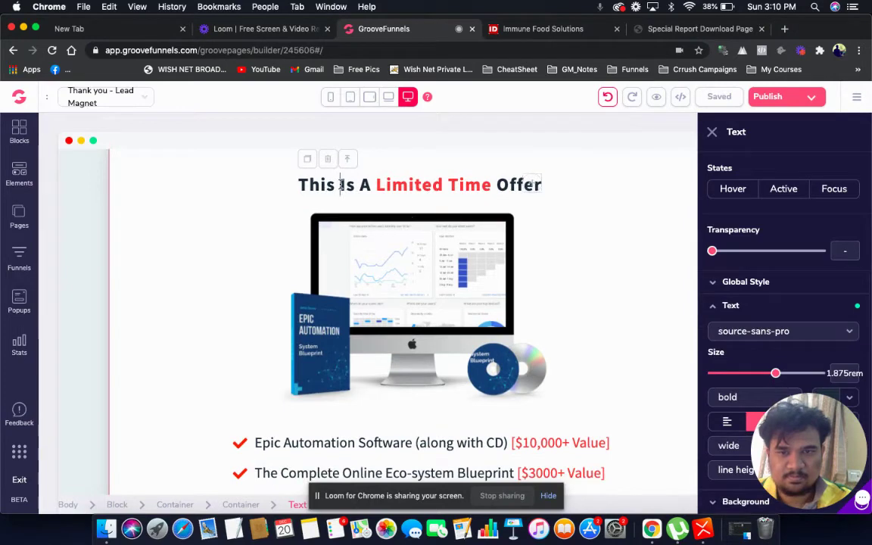
left_click(329, 158)
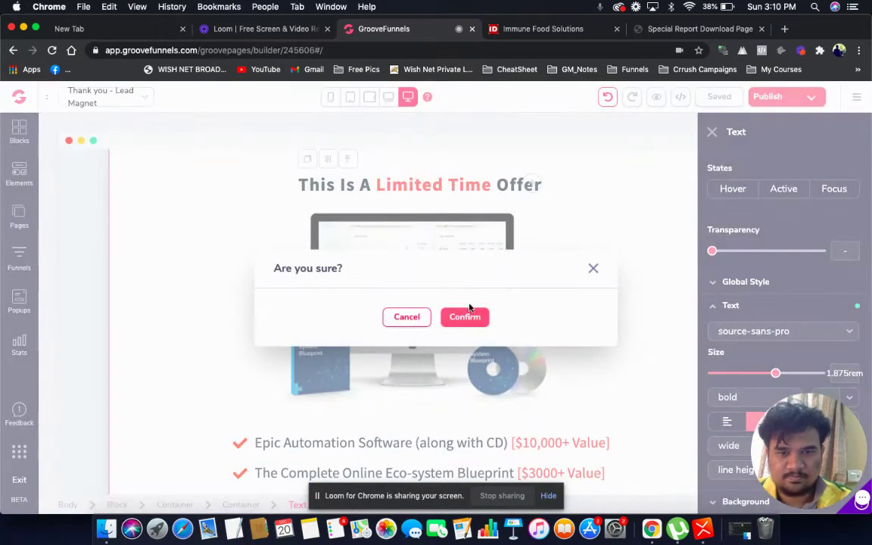
left_click(465, 314)
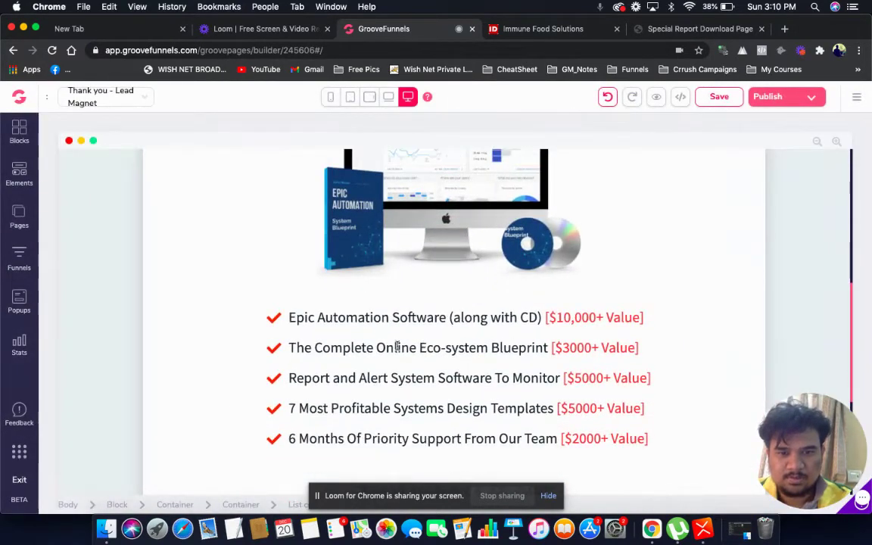
Delete the entire "Epic Automation Software" and "The Complete Online Eco-system Blueprint" list items, including their check icons.
left_click(362, 321)
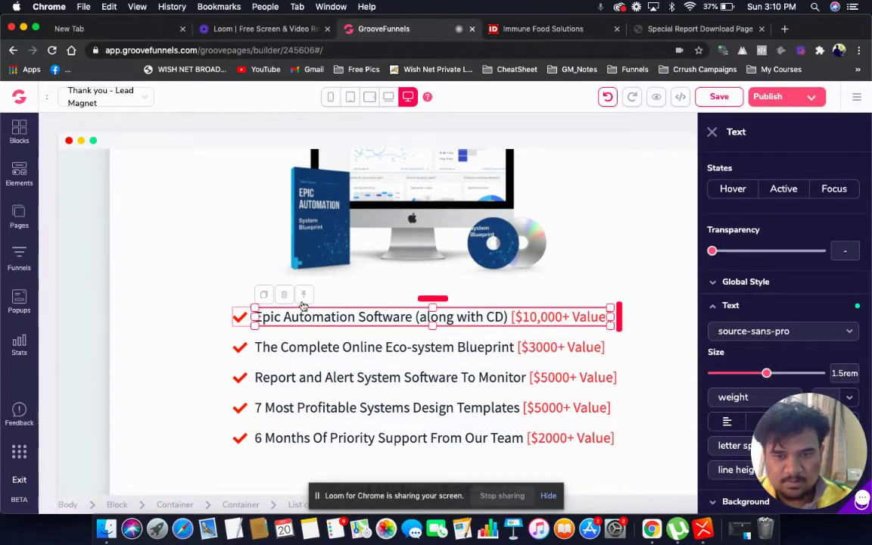
left_click(304, 296)
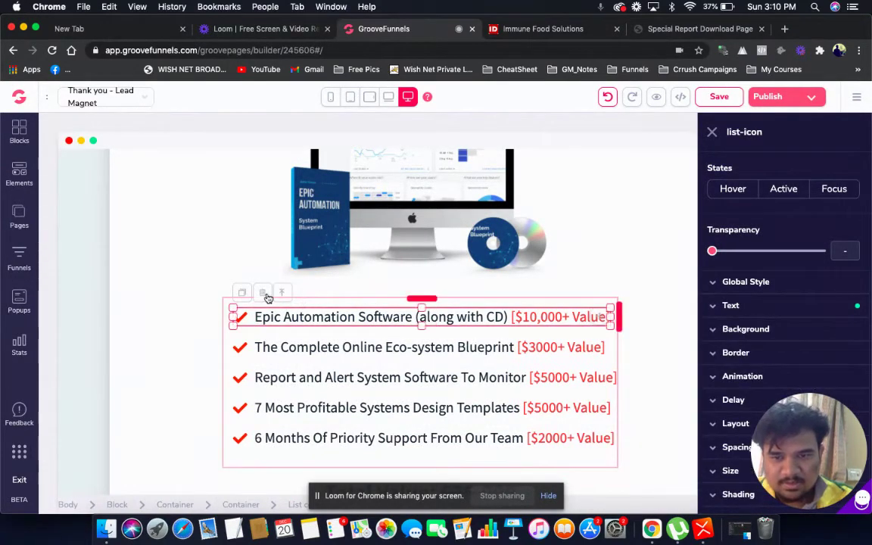
left_click(266, 295)
left_click(463, 316)
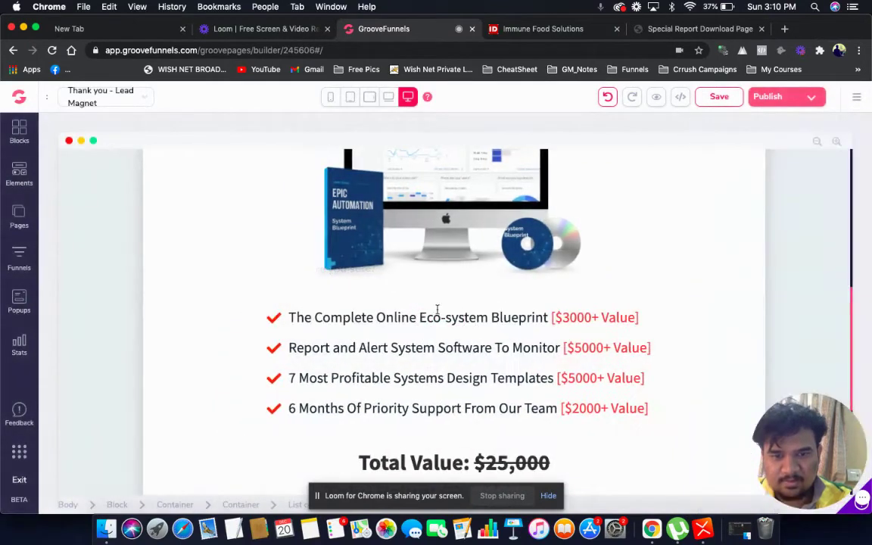
left_click(368, 321)
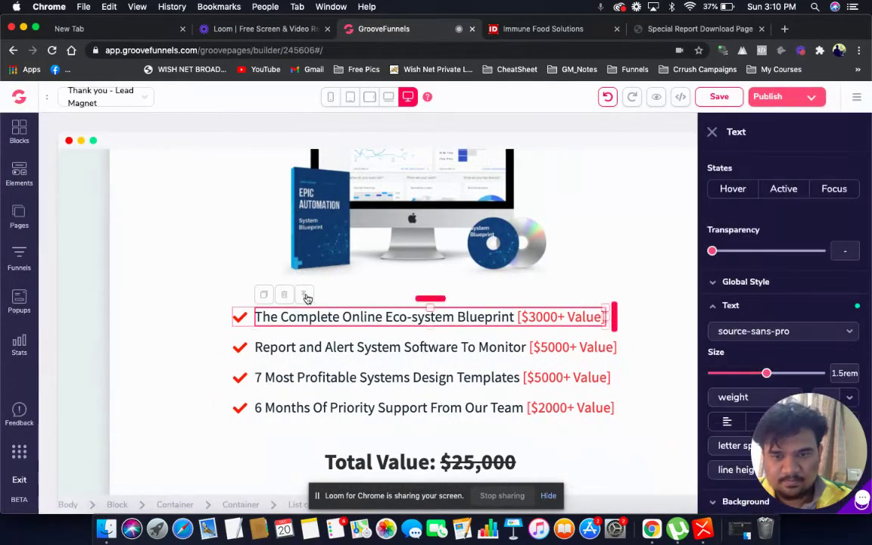
left_click(307, 298)
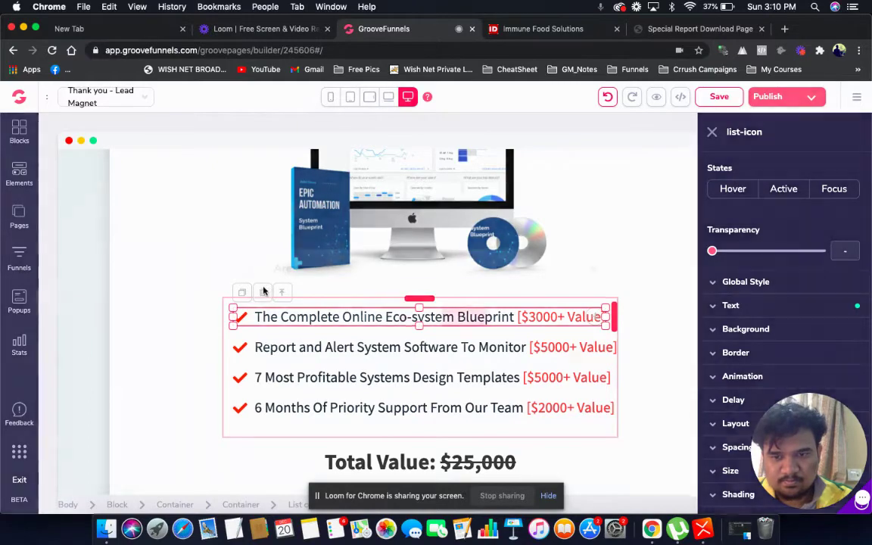
left_click(265, 292)
left_click(465, 316)
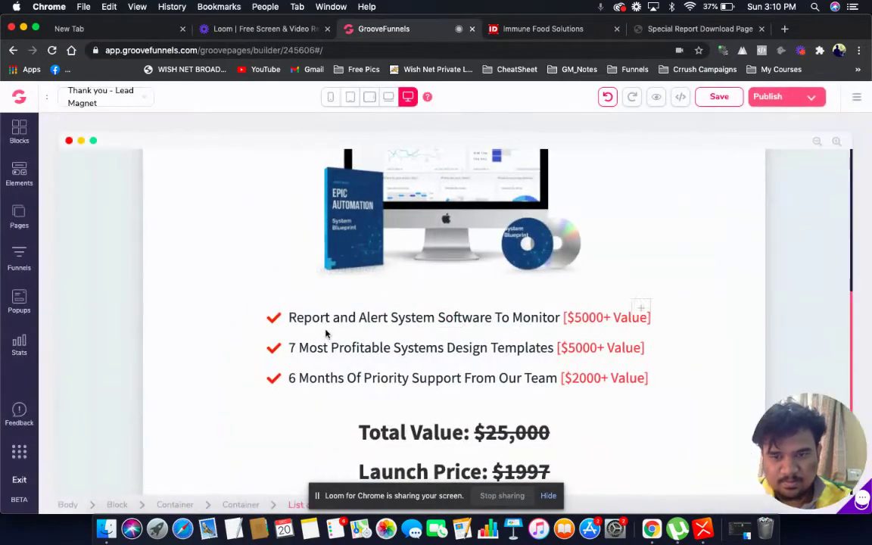
Delete the "Report and Alert System Software To Monitor" text and its leftover check icon from the list.
left_click(322, 316)
left_click(282, 293)
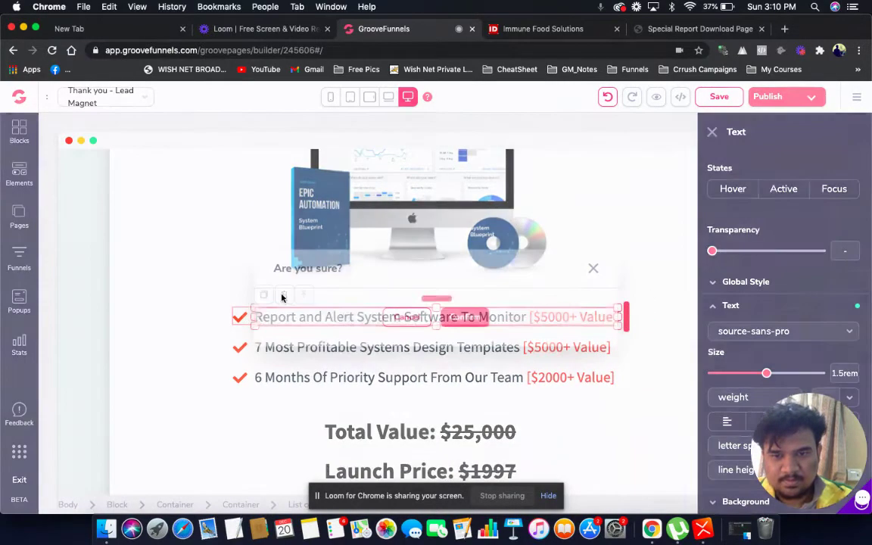
left_click(466, 318)
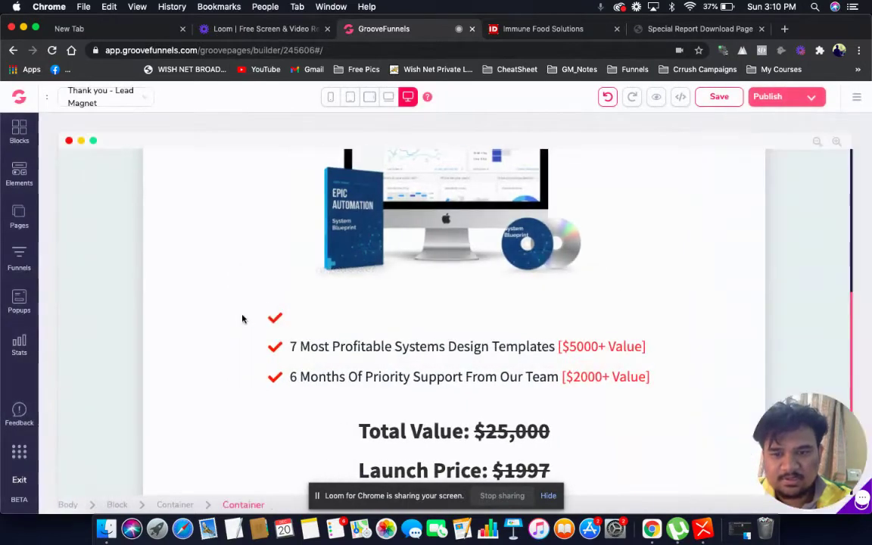
left_click(277, 319)
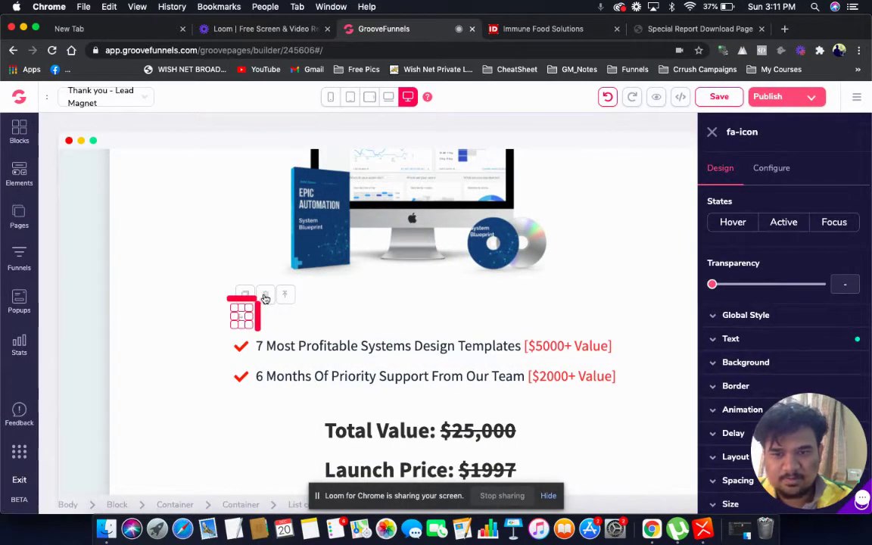
left_click(265, 295)
left_click(476, 318)
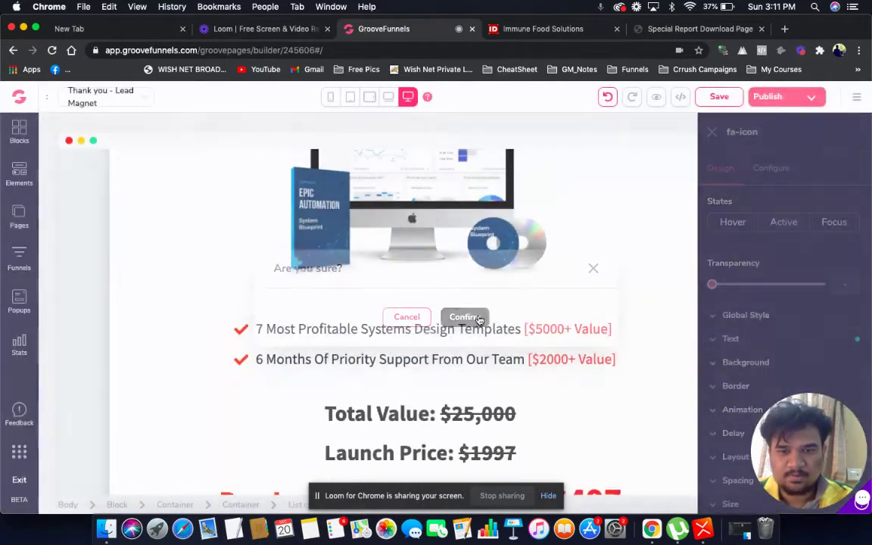
Delete the entire "7 Most Profitable Systems Design Templates" and "6 Months Of Priority Support From Our Team" list items.
left_click(406, 328)
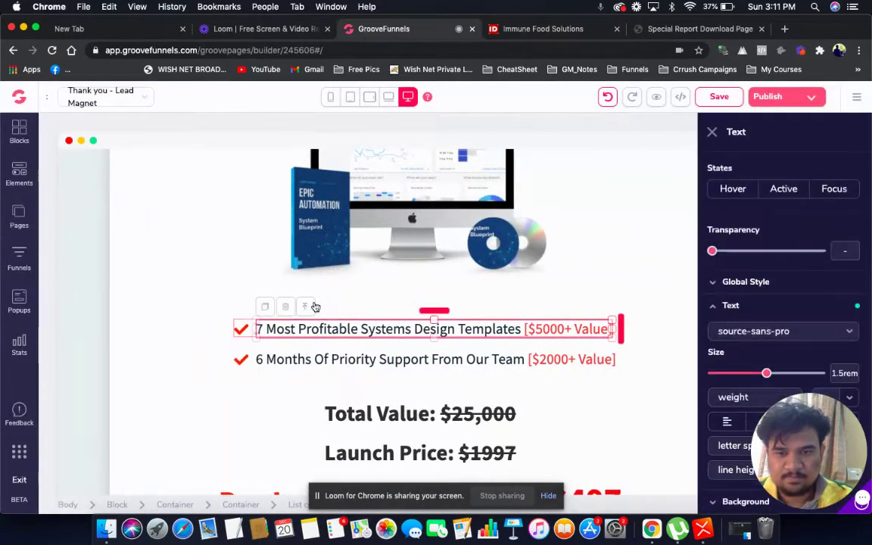
left_click(312, 306)
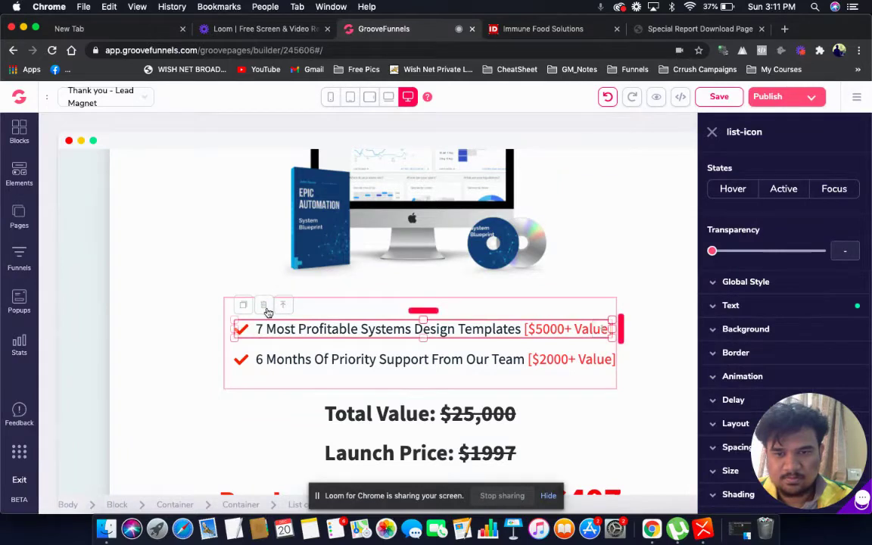
left_click(264, 305)
left_click(464, 317)
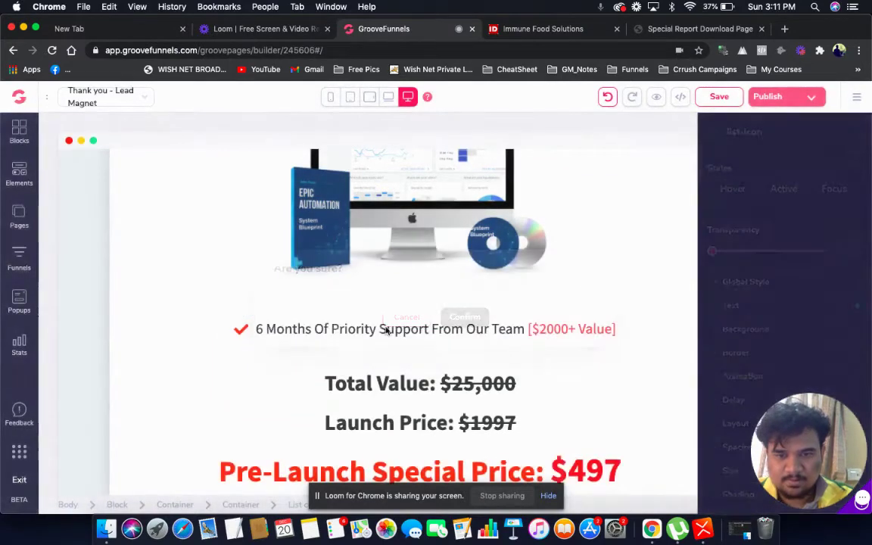
left_click(389, 329)
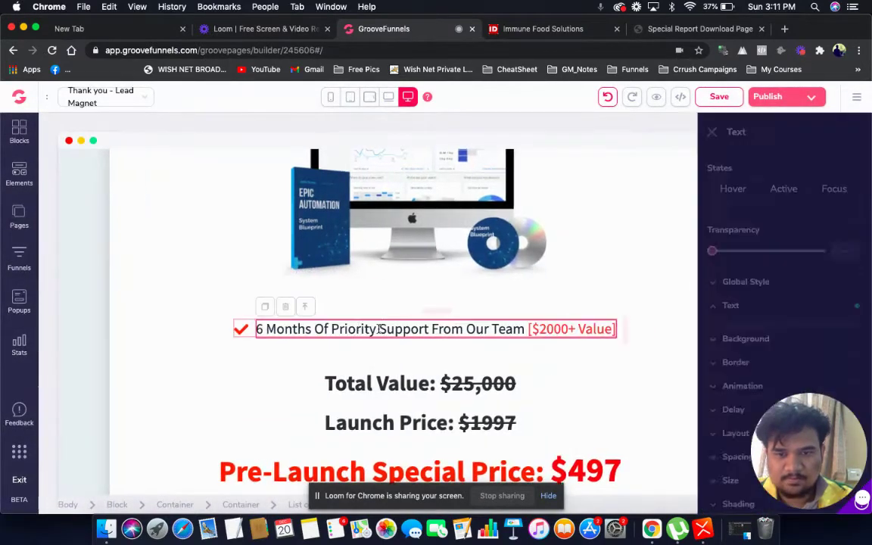
left_click(306, 307)
left_click(264, 306)
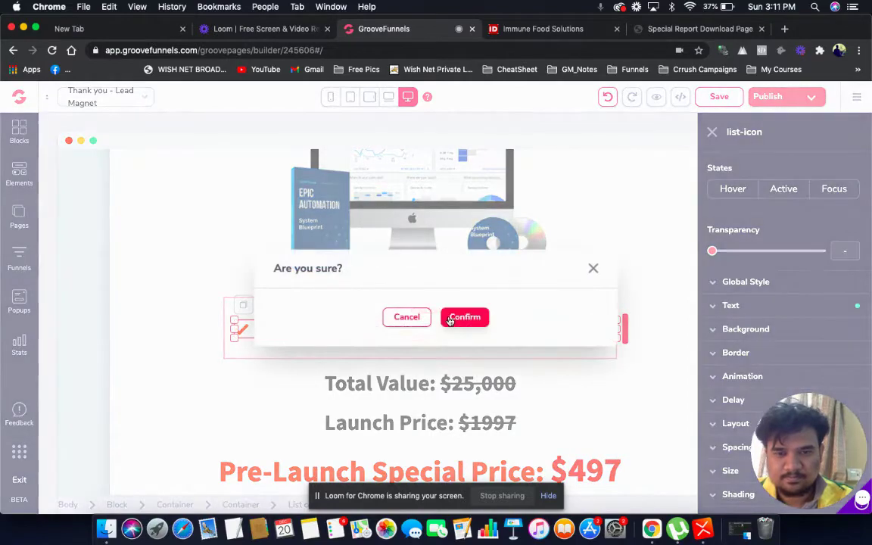
left_click(454, 317)
Delete the "Total Value" and "Launch Price" lines above the pre-launch special price, confirming each deletion.
left_click(455, 358)
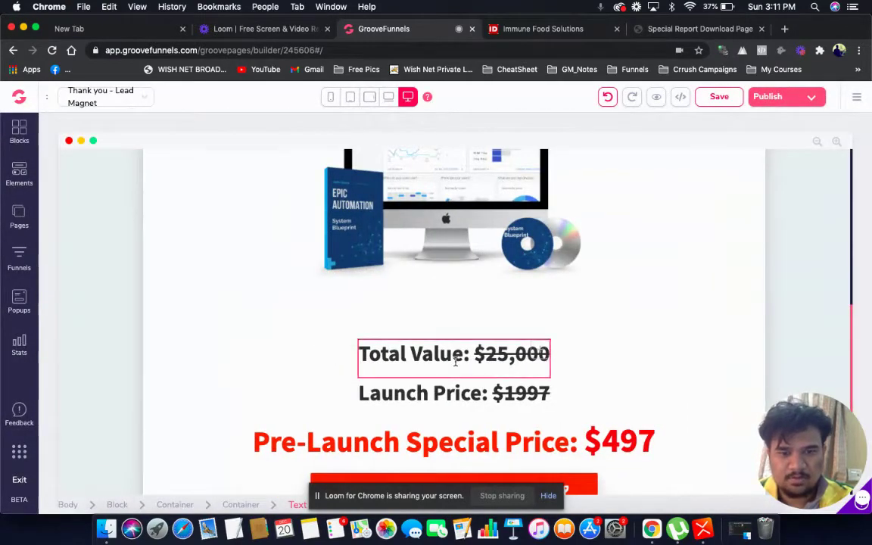
left_click(358, 325)
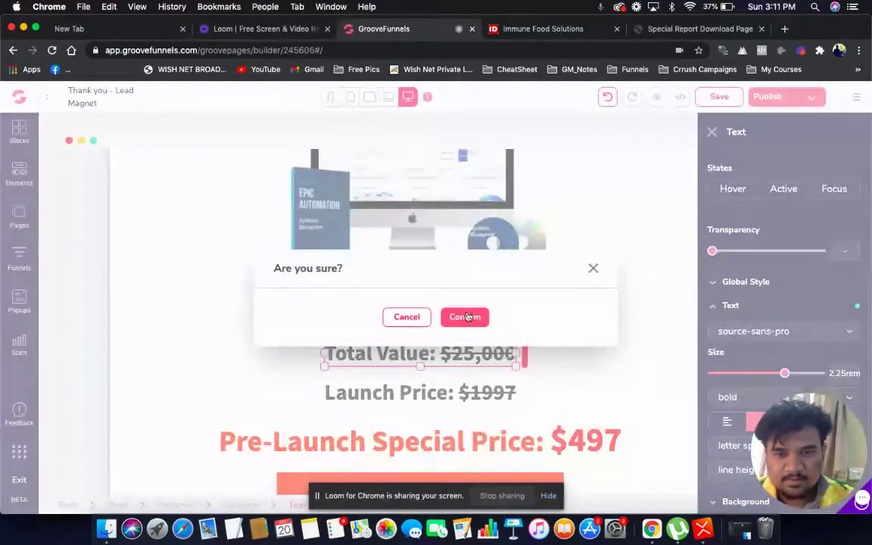
left_click(463, 316)
left_click(429, 352)
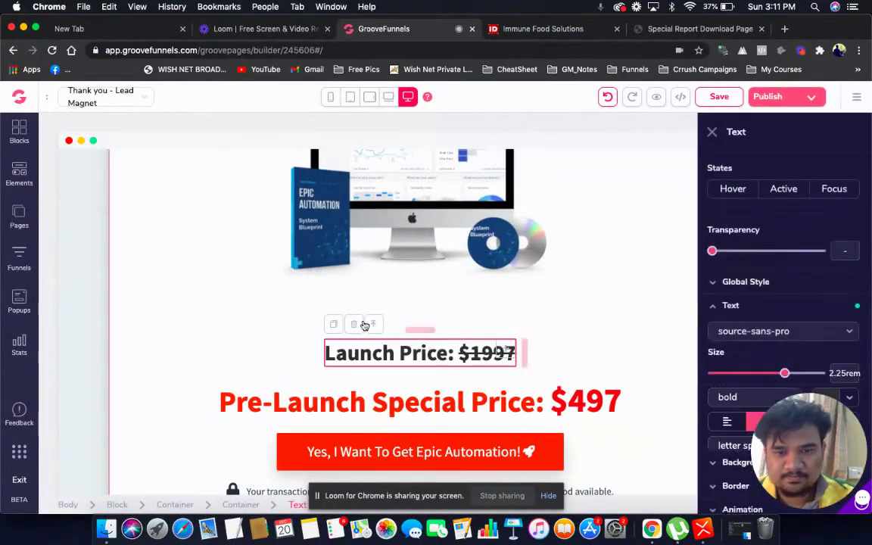
left_click(356, 326)
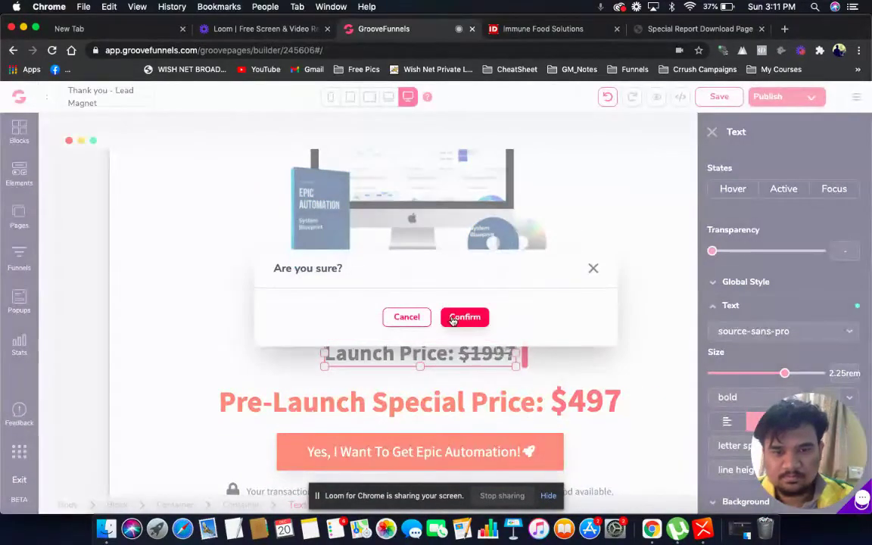
left_click(459, 318)
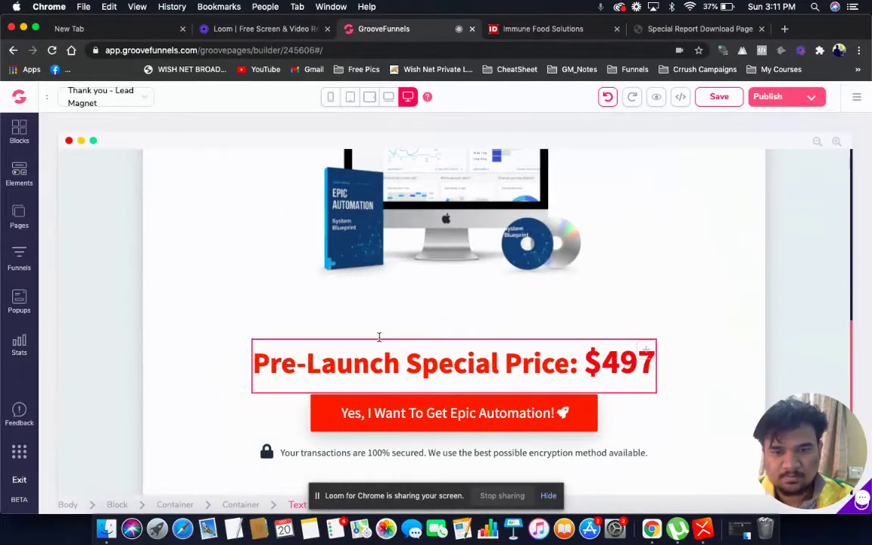
Delete the "Pre-Launch Special Price: $497" text above the red button, confirming the deletion.
left_click(380, 337)
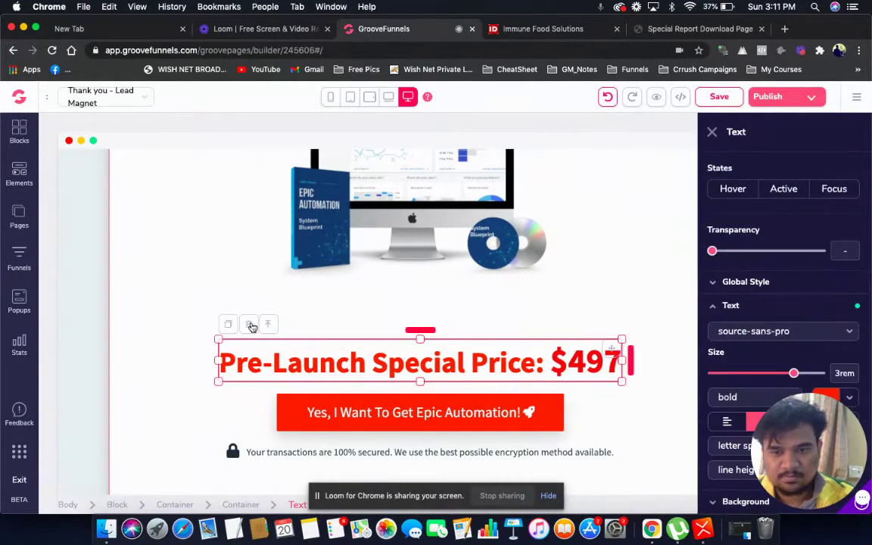
left_click(250, 325)
left_click(471, 317)
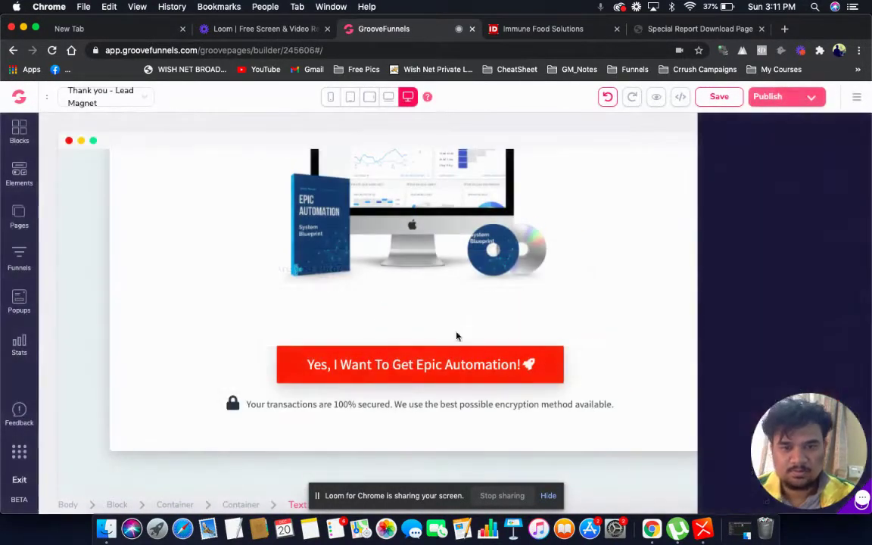
Change the red call-to-action button's text to "Download Now!" in its configuration and save the page.
left_click(440, 365)
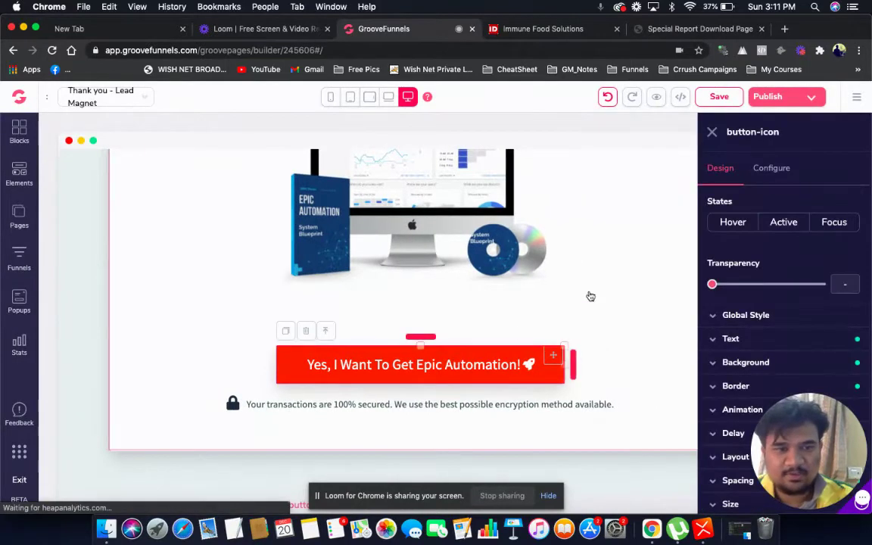
triple_click(481, 366)
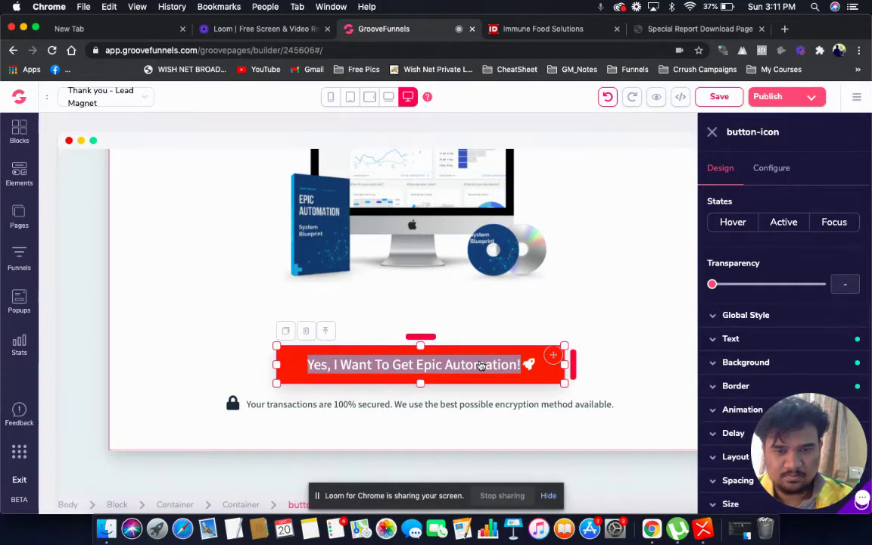
left_click(772, 168)
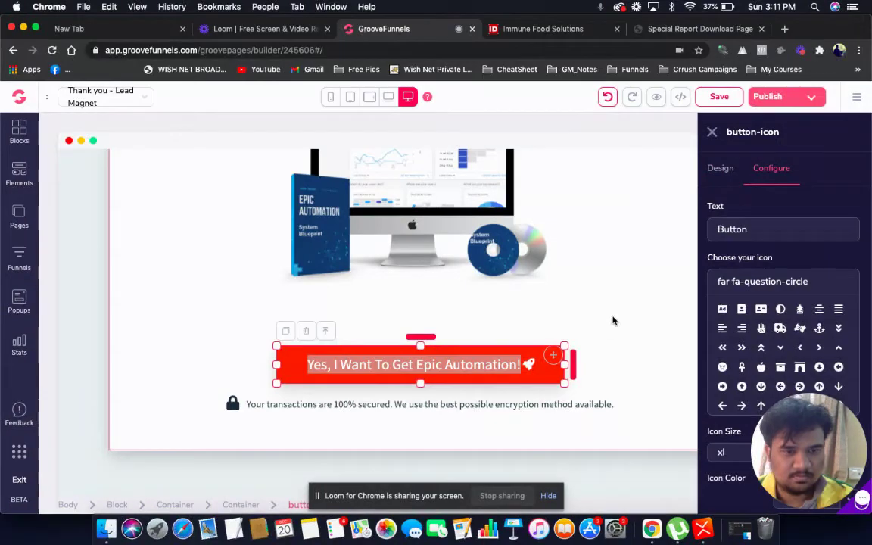
scroll(742, 318, "down", 5)
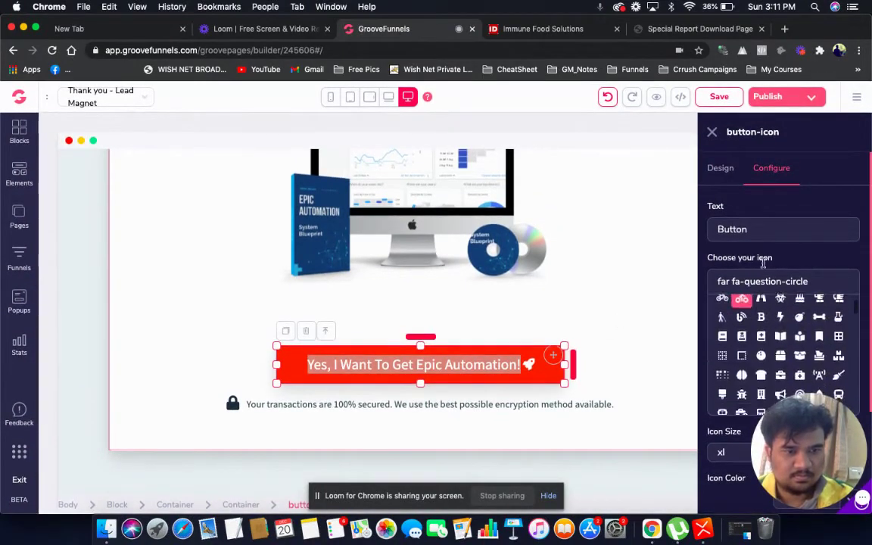
scroll(763, 261, "down", 4)
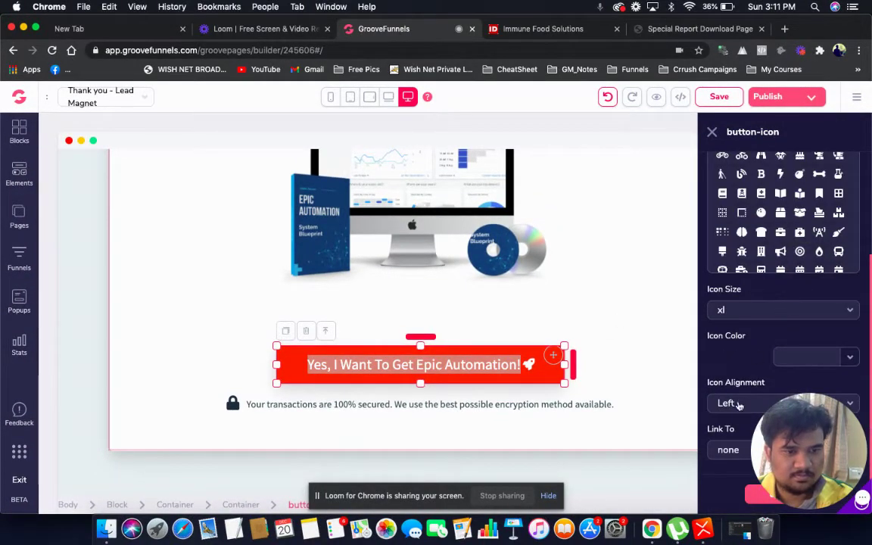
scroll(727, 452, "down", 2)
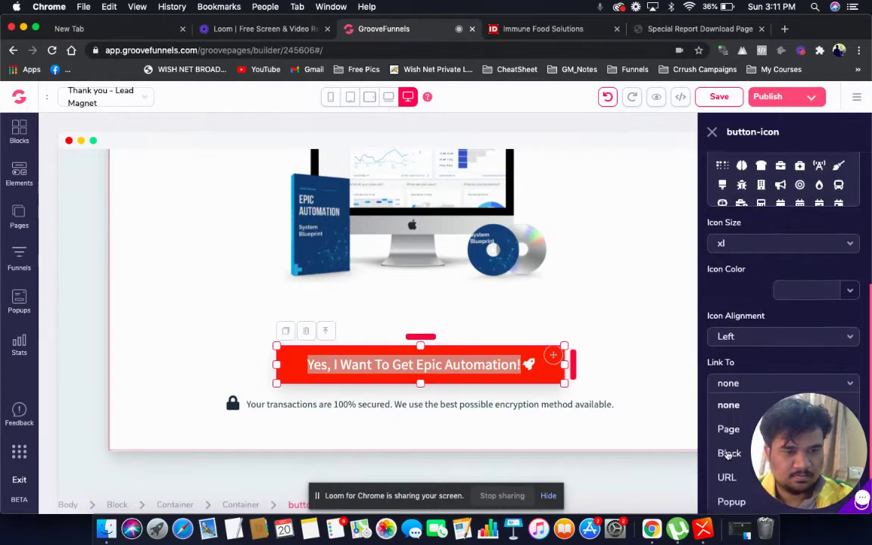
scroll(727, 310, "up", 6)
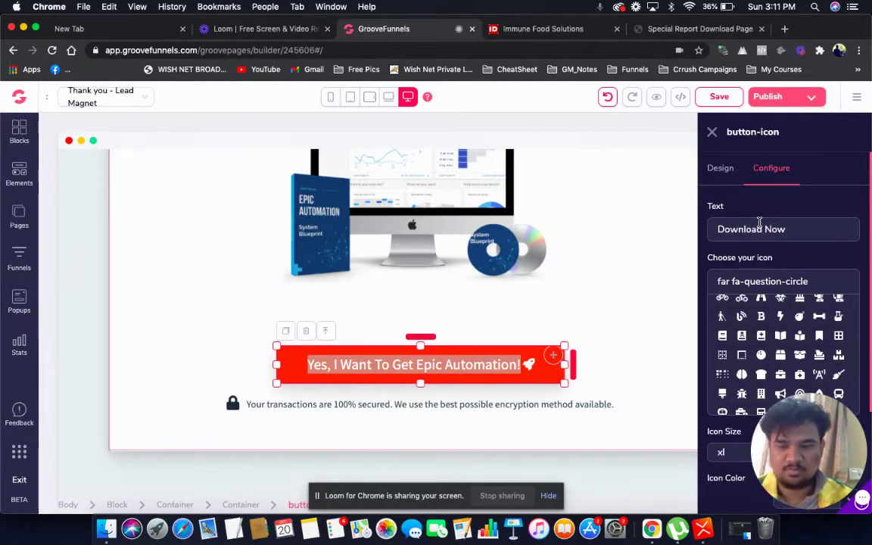
left_click(759, 225)
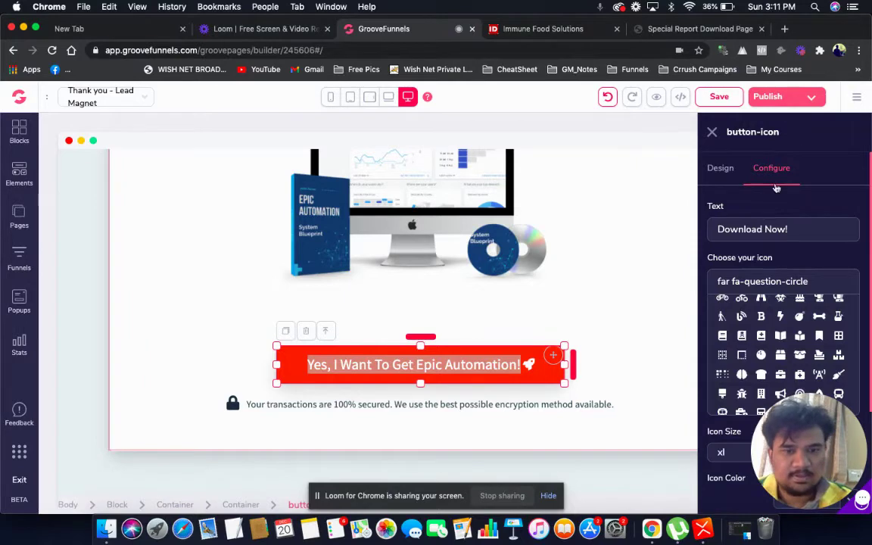
left_click(721, 98)
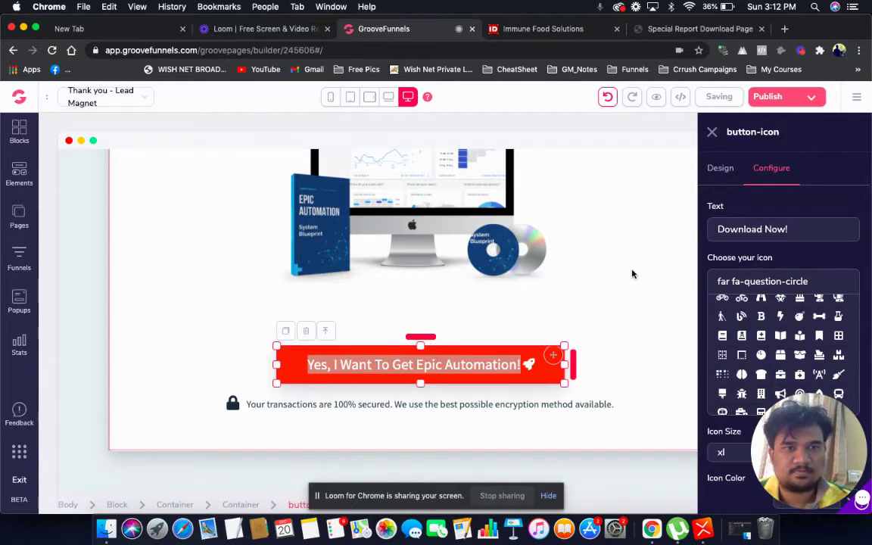
Look through the red button's icon choices and apply its updated configuration, closing the button settings.
scroll(760, 297, "down", 2)
left_click(761, 297)
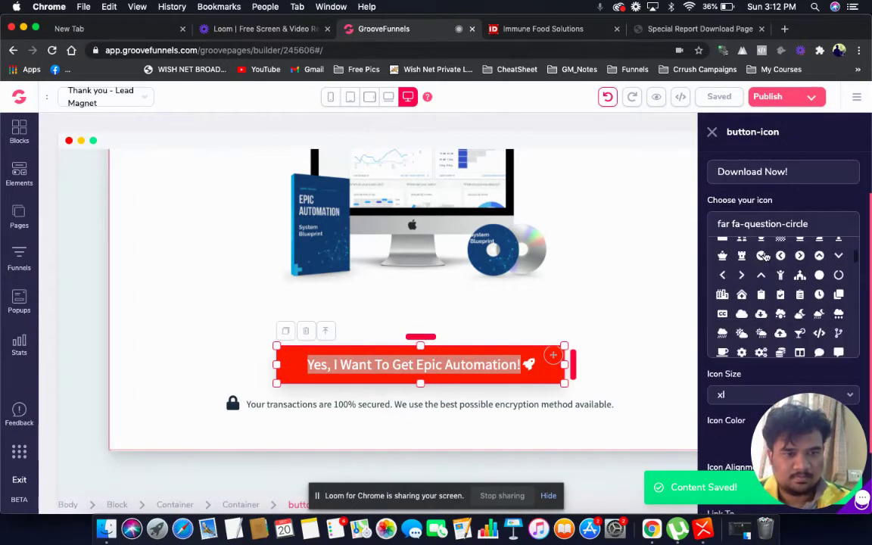
scroll(757, 295, "down", 5)
scroll(800, 182, "down", 1)
scroll(800, 182, "down", 2)
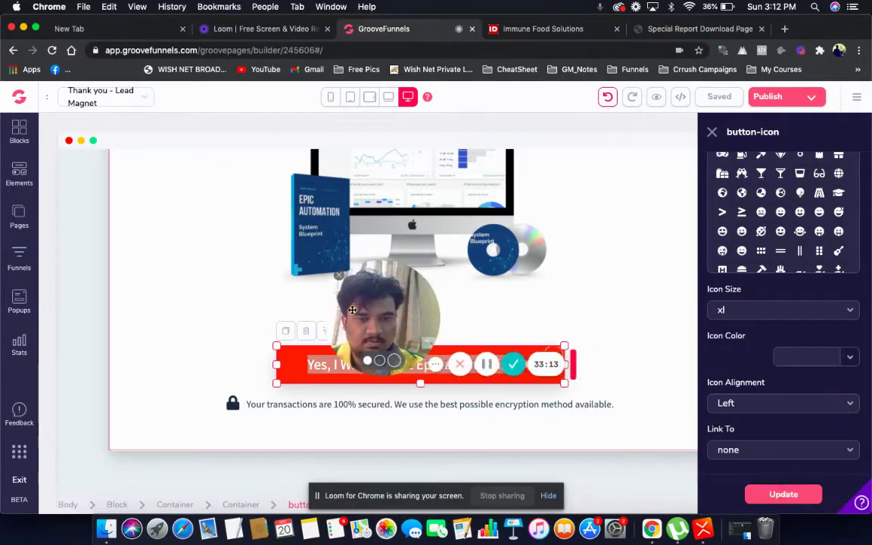
left_click_drag(352, 310, 53, 159)
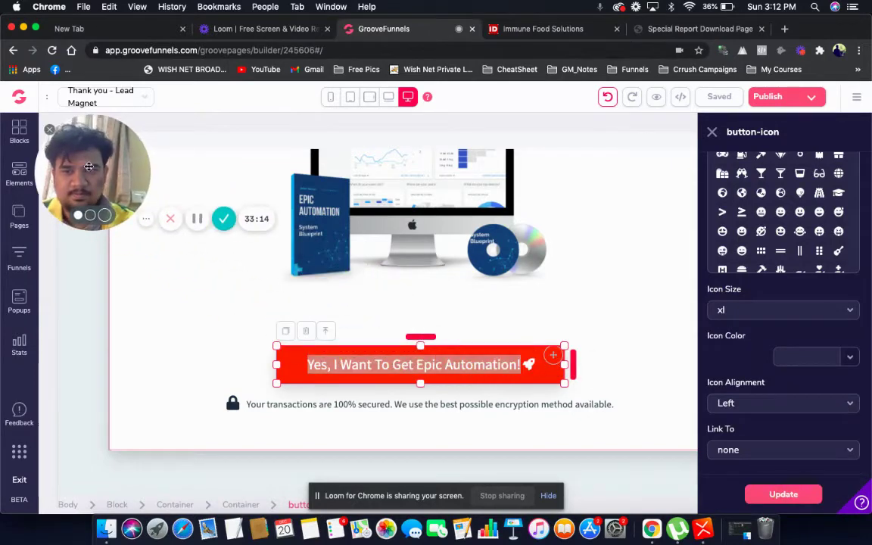
left_click(785, 494)
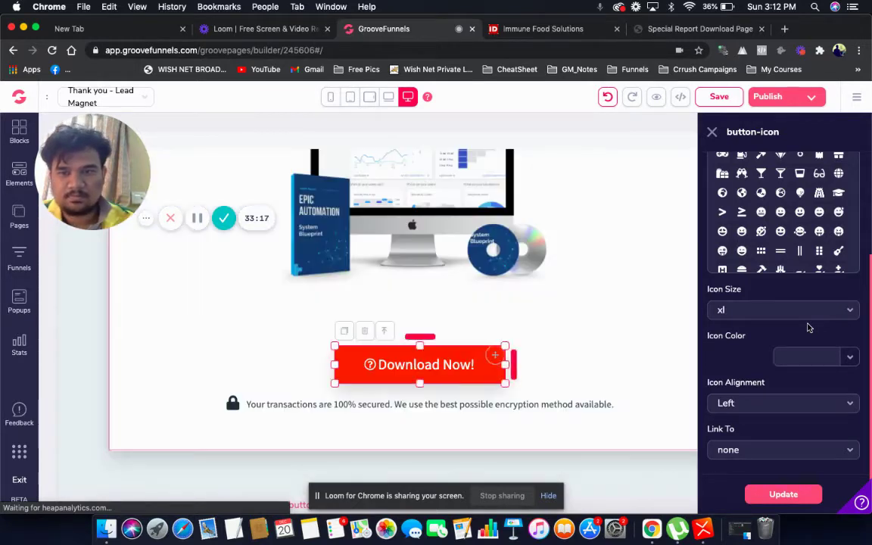
left_click(712, 132)
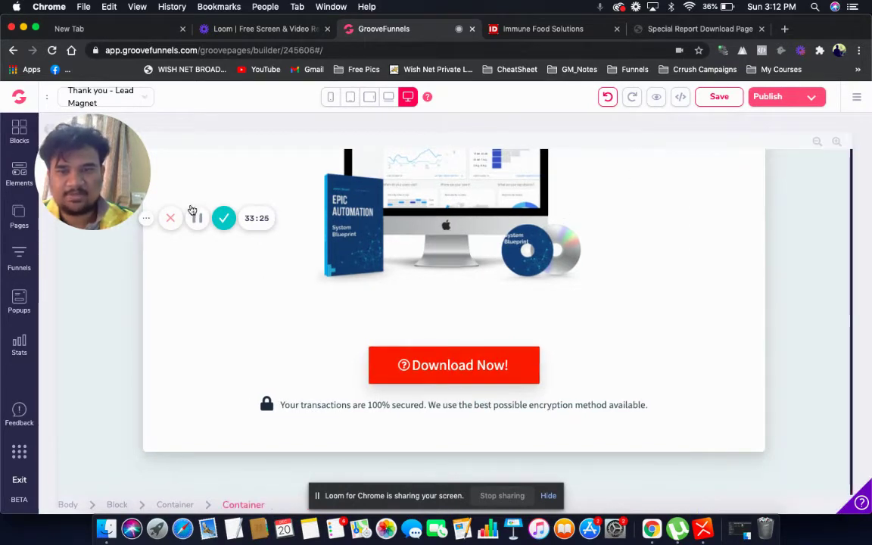
left_click_drag(76, 189, 67, 501)
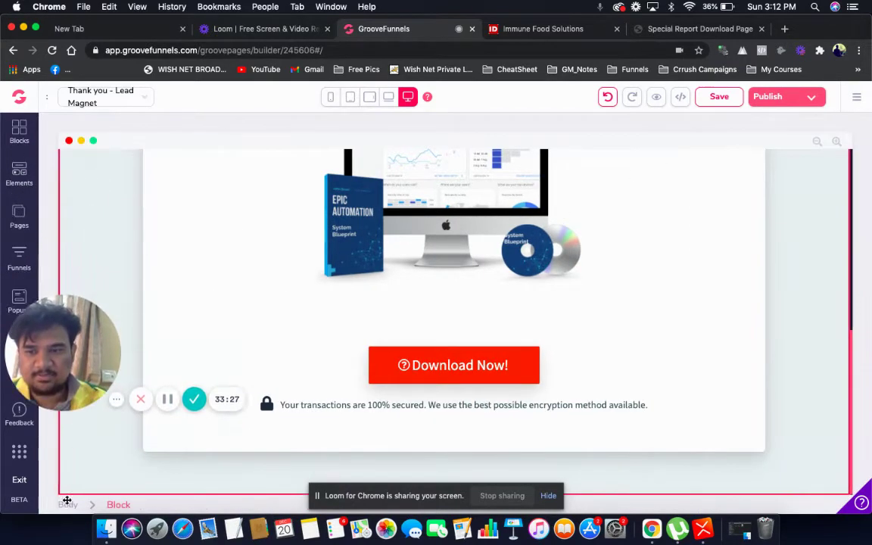
Replace the Epic Automation product image with the "Top 7 Superfoods To Boost Immunity" cover from the image library.
scroll(417, 310, "up", 3)
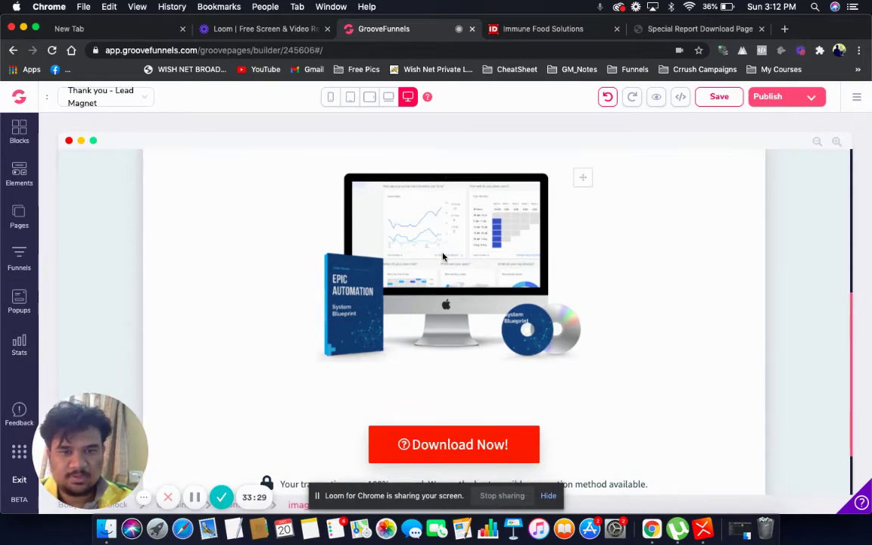
left_click(442, 258)
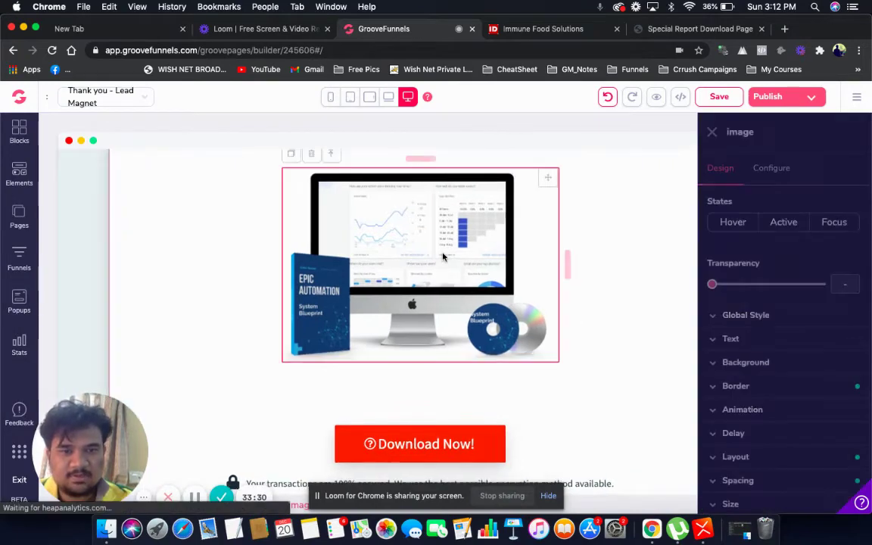
left_click(766, 170)
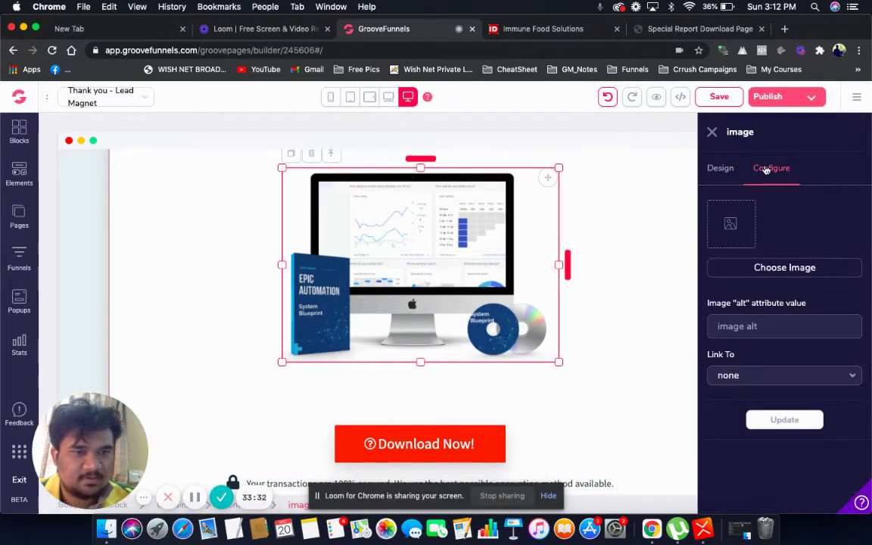
left_click(759, 268)
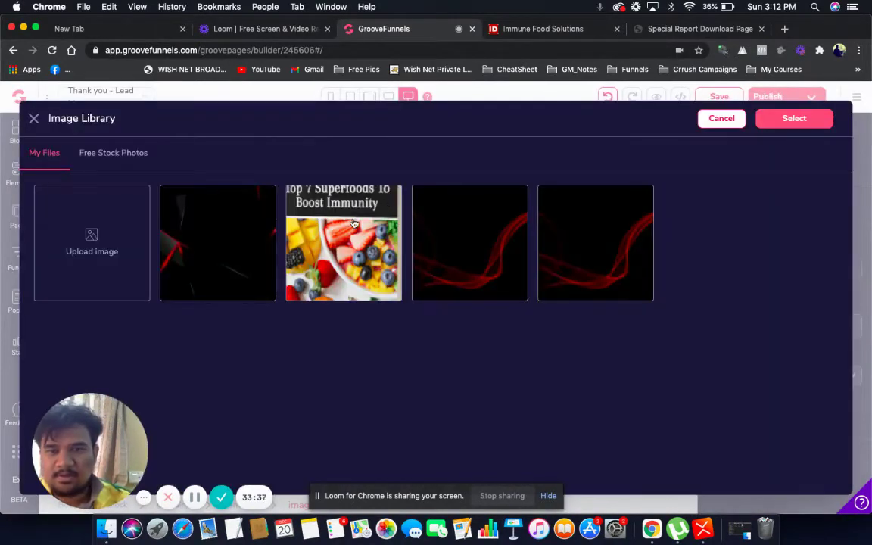
left_click(353, 223)
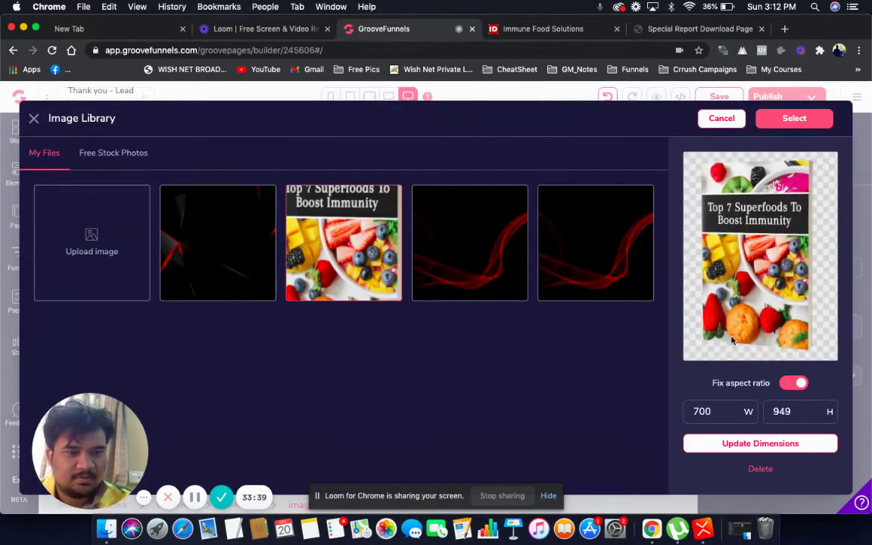
left_click(795, 119)
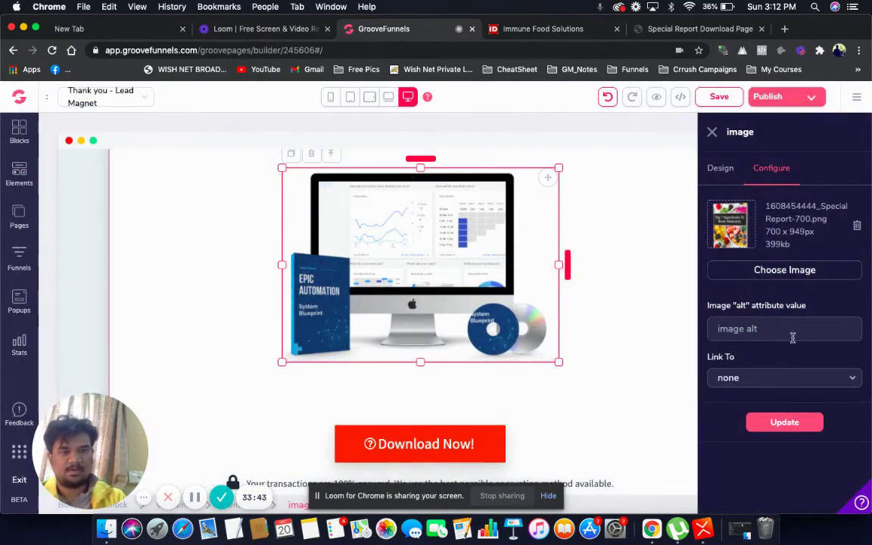
left_click(784, 424)
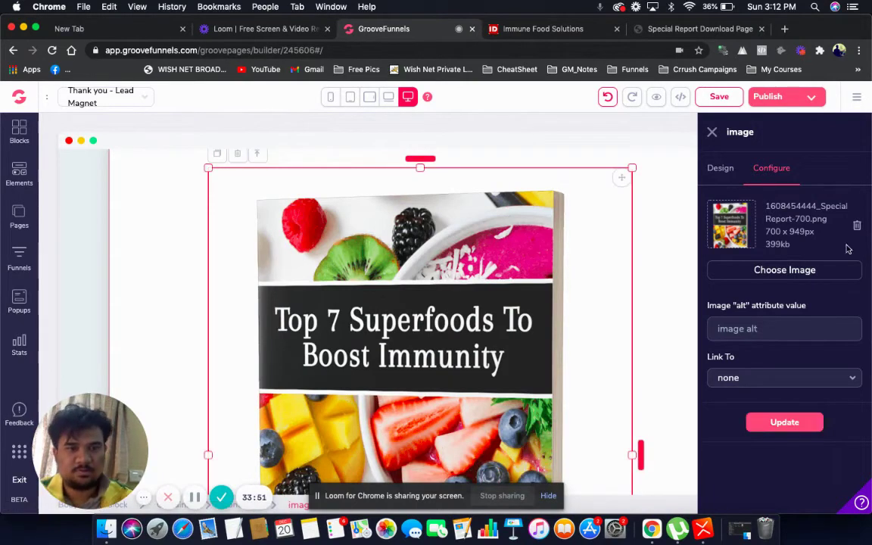
Shrink the "Top 7 Superfoods To Boost Immunity" cover image to fit above the download button and save the page.
left_click(712, 171)
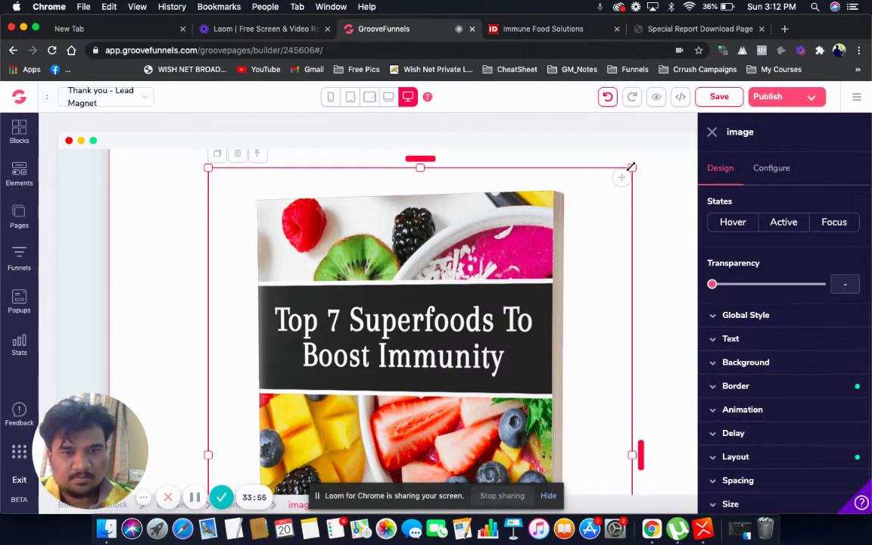
left_click_drag(632, 166, 530, 237)
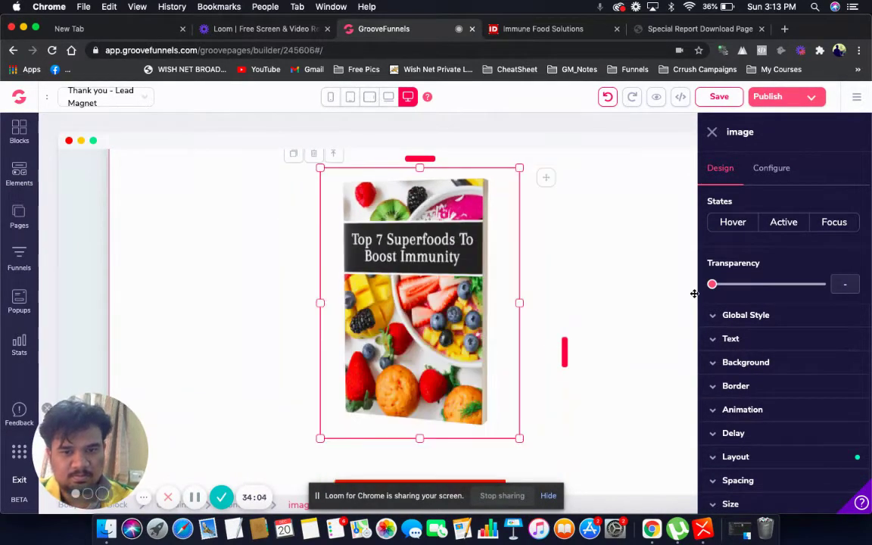
scroll(580, 326, "down", 2)
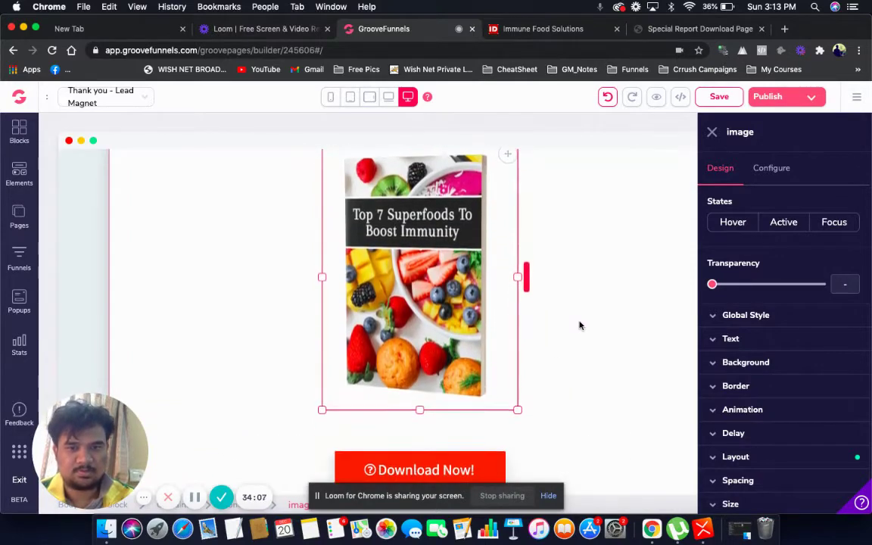
left_click_drag(518, 403, 543, 432)
left_click(662, 318)
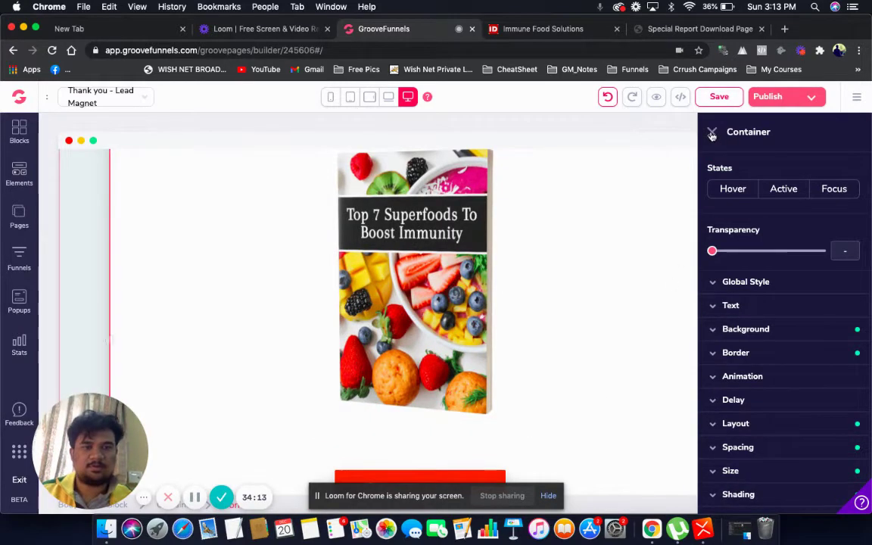
left_click(711, 134)
left_click(718, 99)
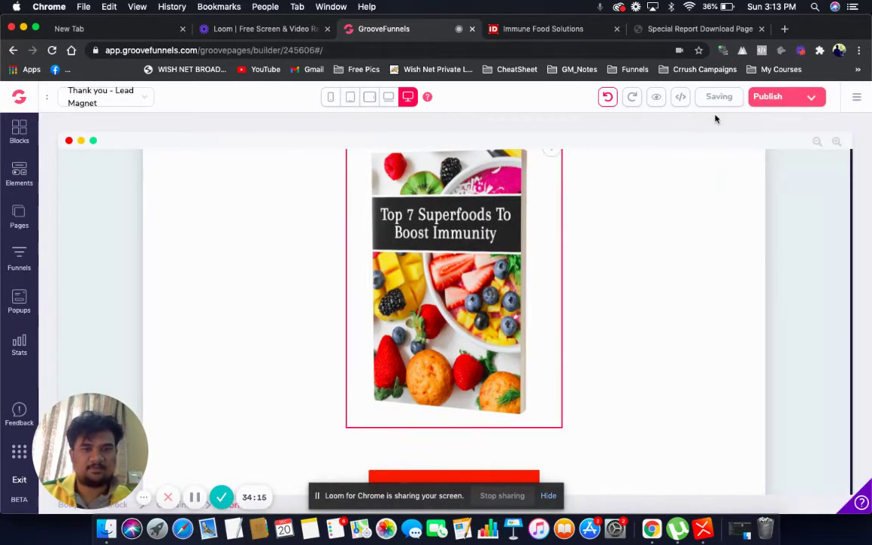
Examine the download button and "Recommended Resource" section on the original Special Report Download Page, and return to the GrooveFunnels builder.
scroll(635, 266, "down", 5)
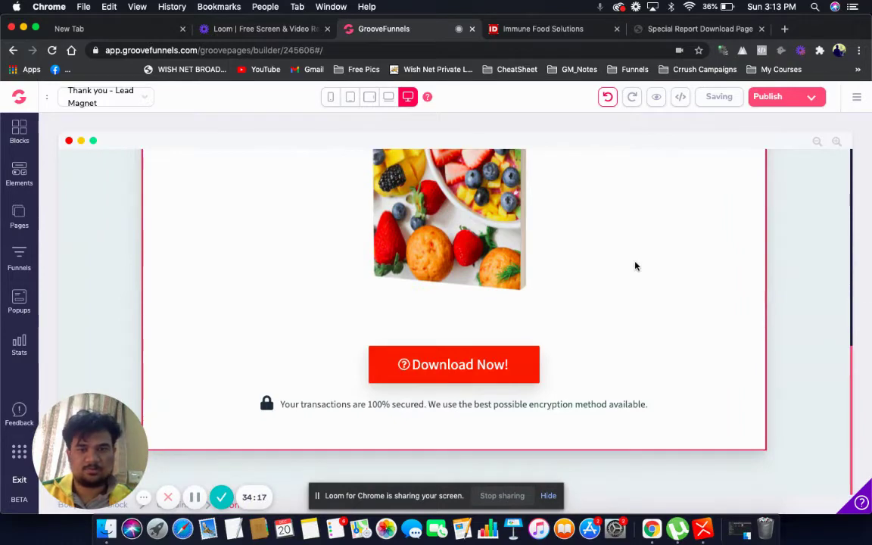
left_click(662, 28)
scroll(554, 190, "down", 5)
scroll(555, 192, "up", 2)
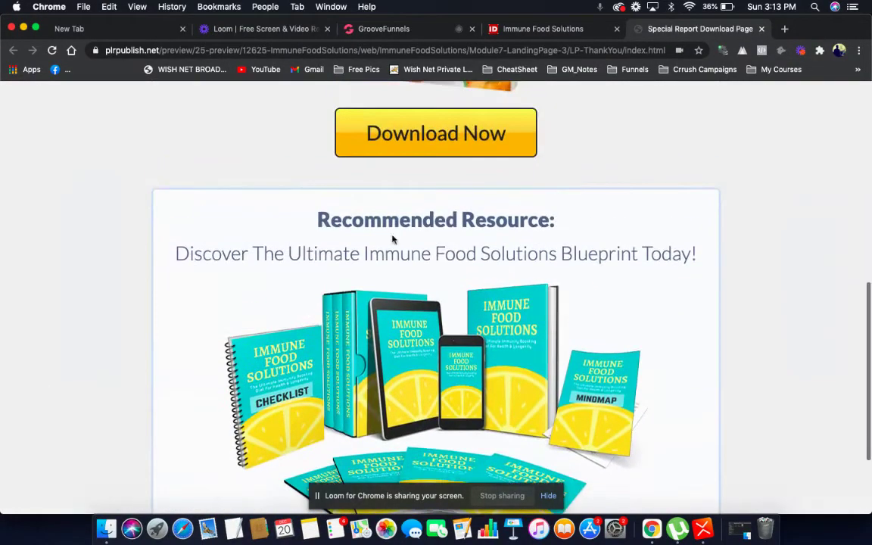
scroll(386, 263, "down", 3)
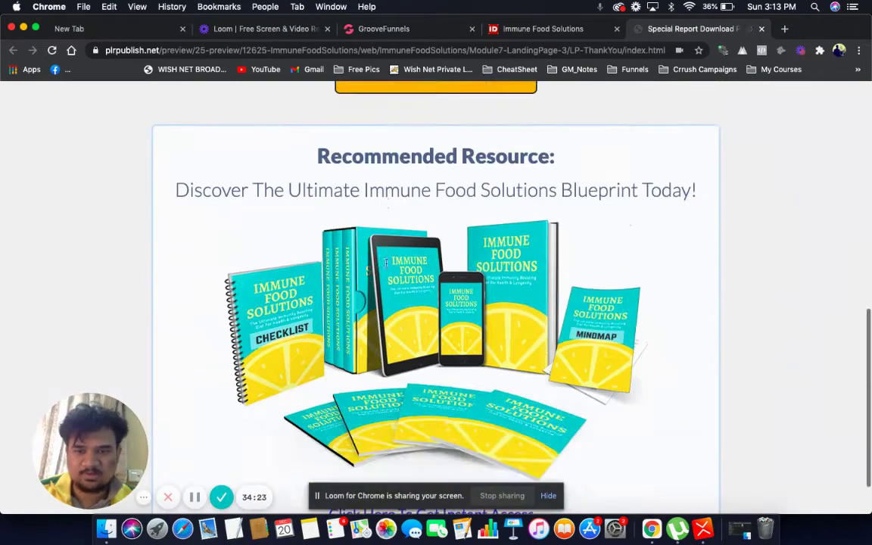
scroll(532, 390, "up", 3)
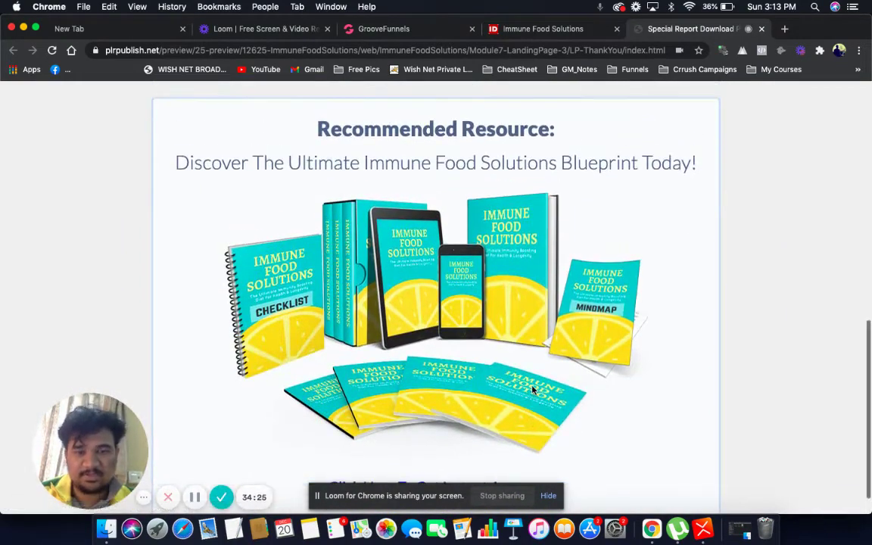
scroll(532, 389, "up", 2)
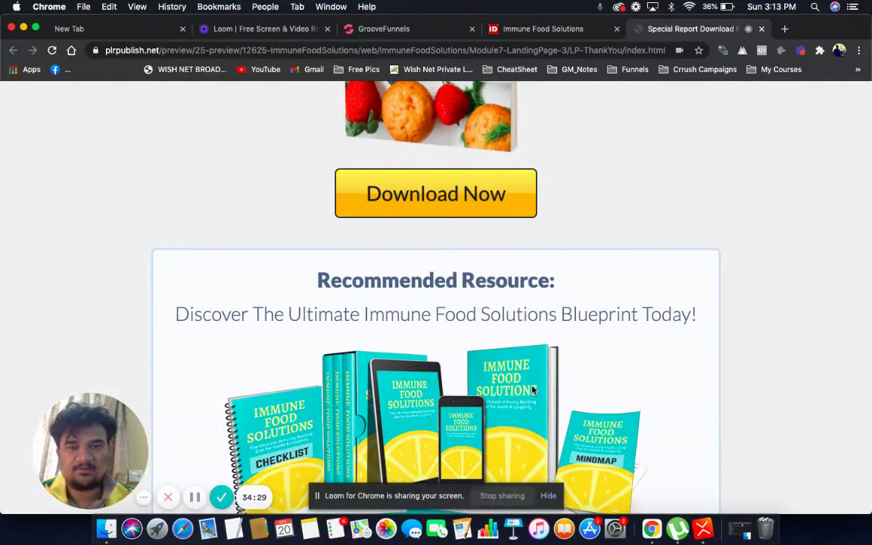
left_click(535, 29)
left_click(411, 31)
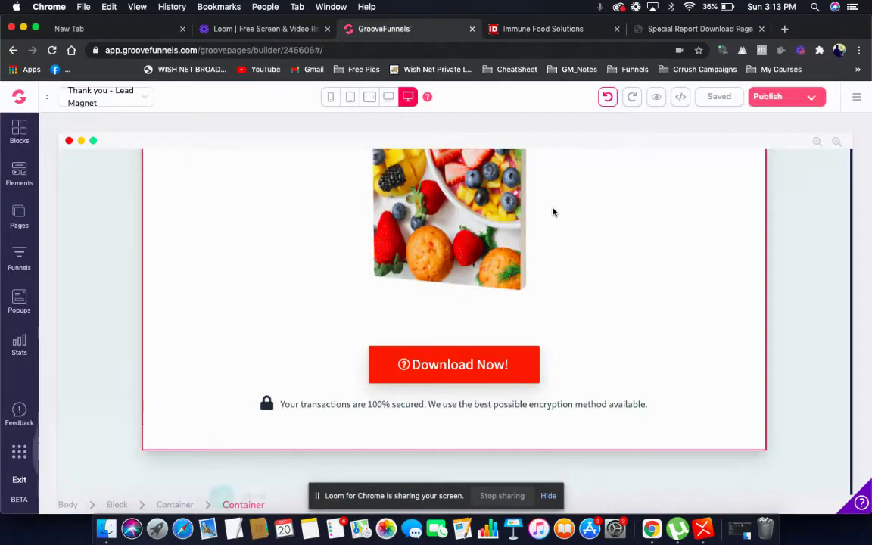
Delete the secured-transactions text and its lock icon beneath the "Download Now!" button, and save the page.
left_click(465, 402)
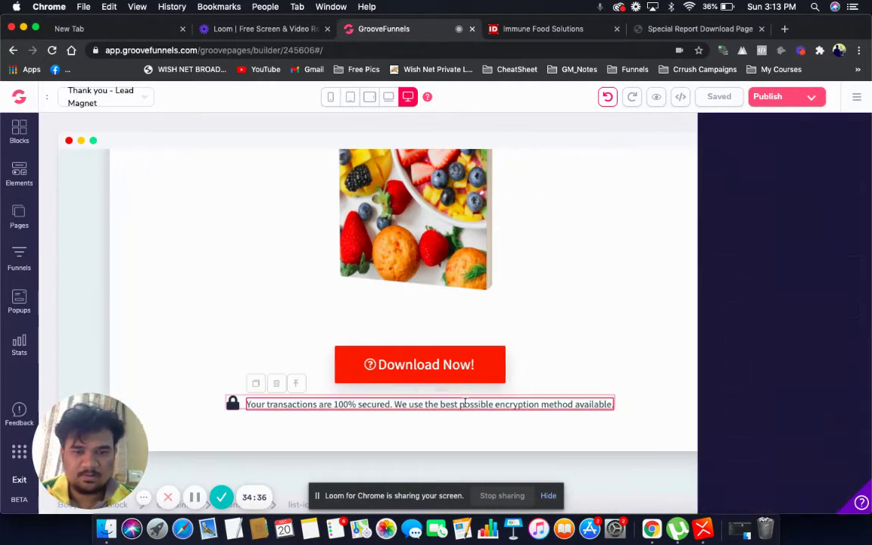
left_click(276, 384)
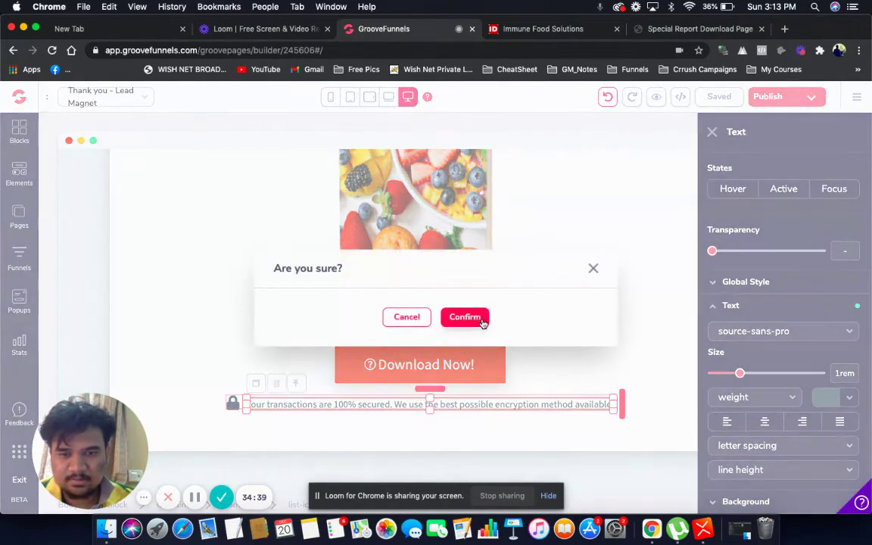
left_click(481, 321)
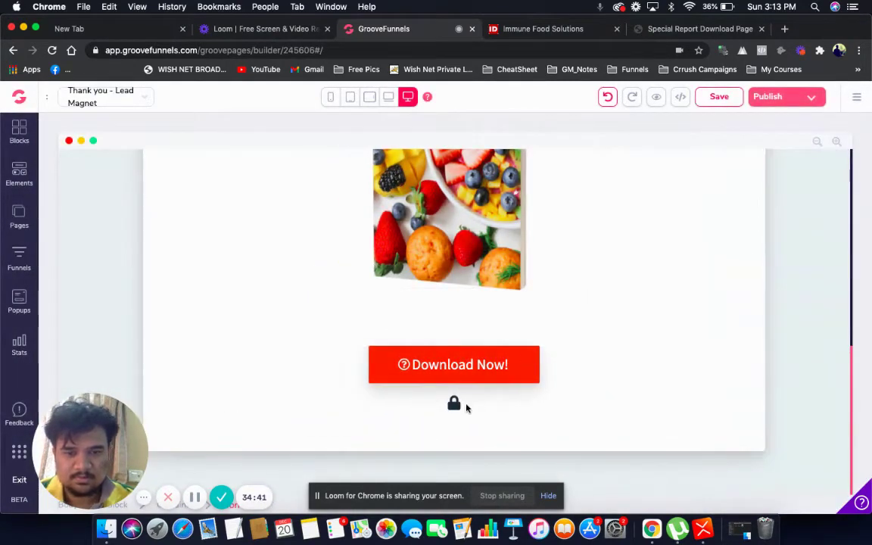
left_click(454, 406)
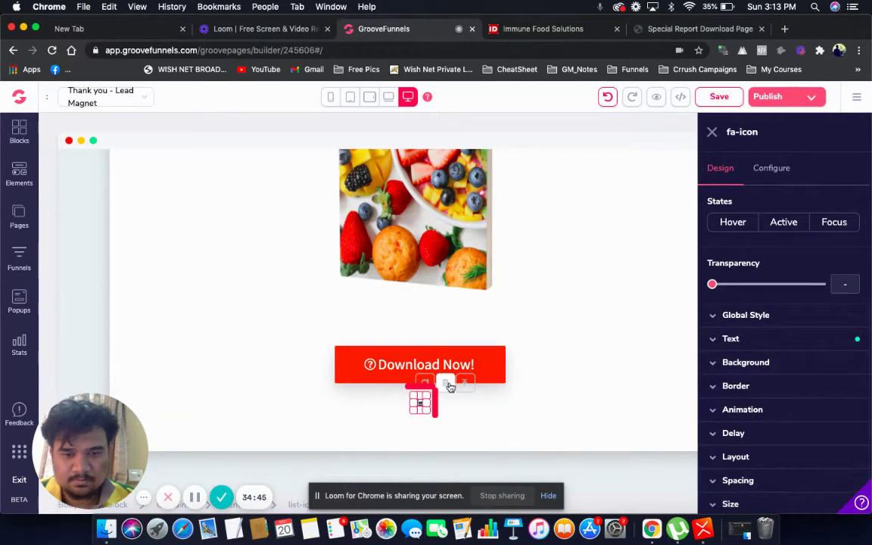
left_click(465, 384)
left_click(465, 316)
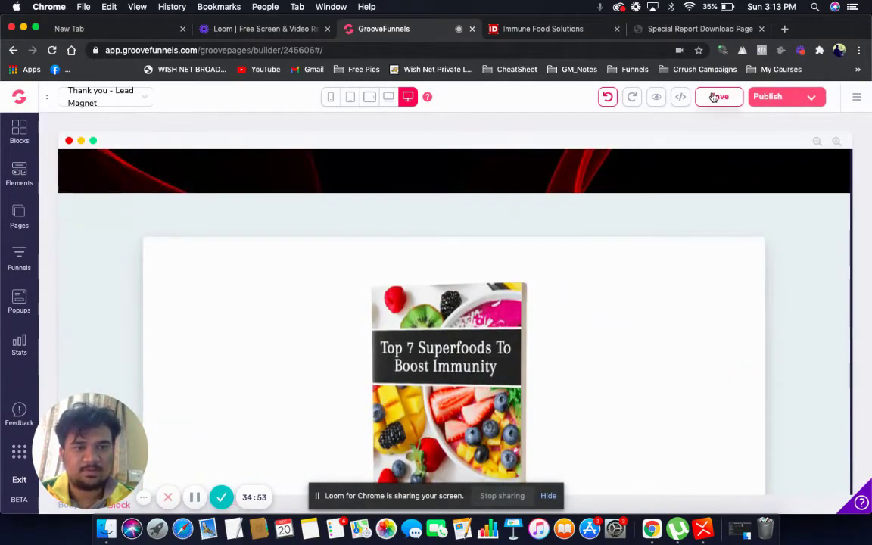
left_click(716, 96)
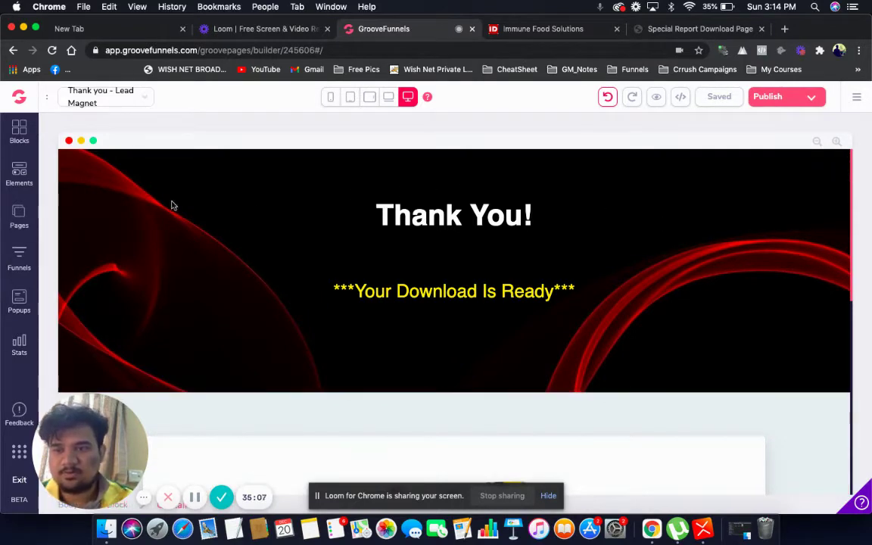
Add a new page to Funnel 16 from the blank template.
left_click(20, 258)
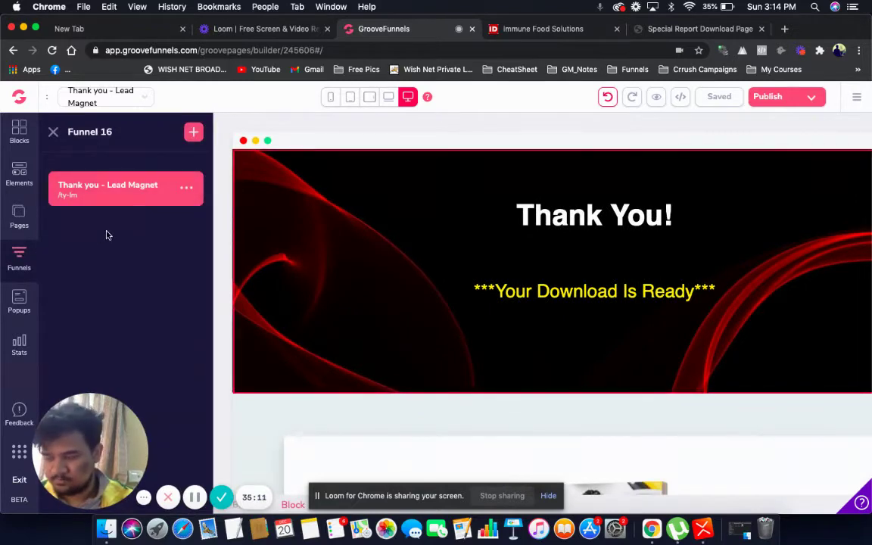
left_click(187, 133)
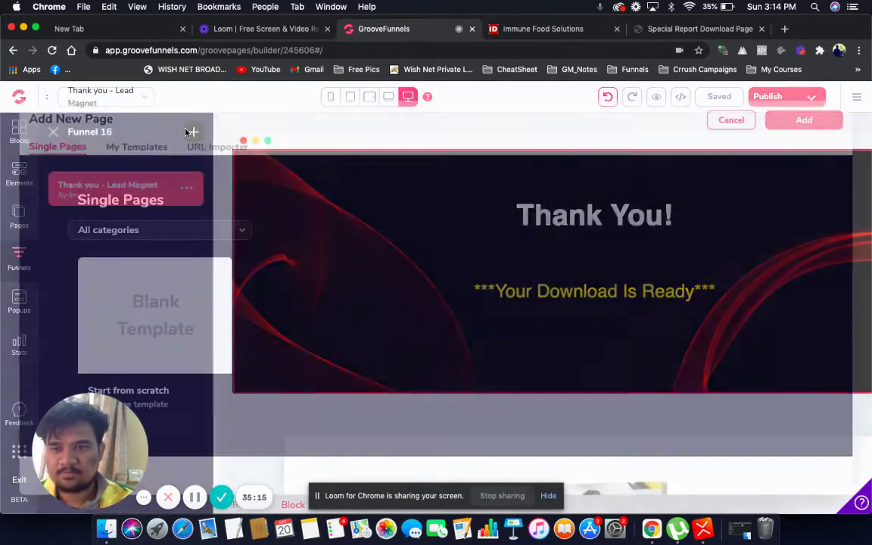
left_click(149, 300)
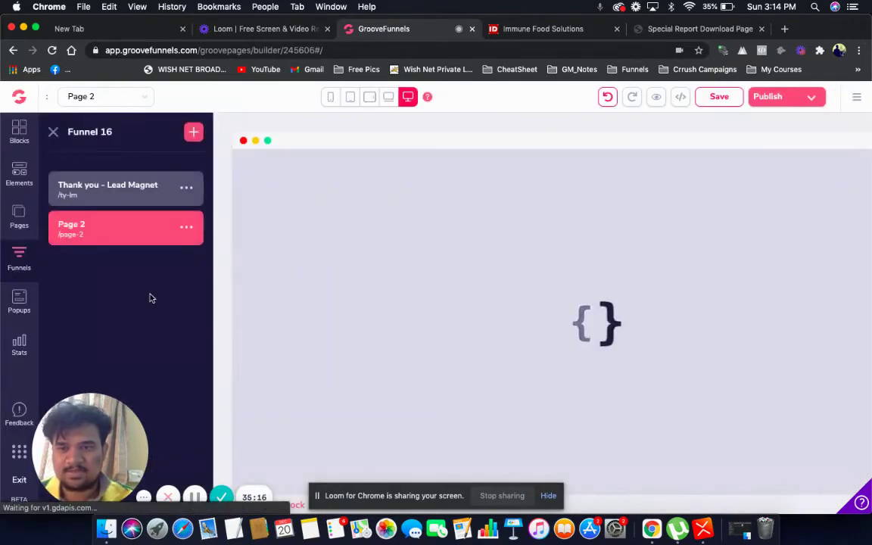
Set the new page's name to "Core Offer" and its URL to "coreoffer", and apply the page settings.
left_click(187, 228)
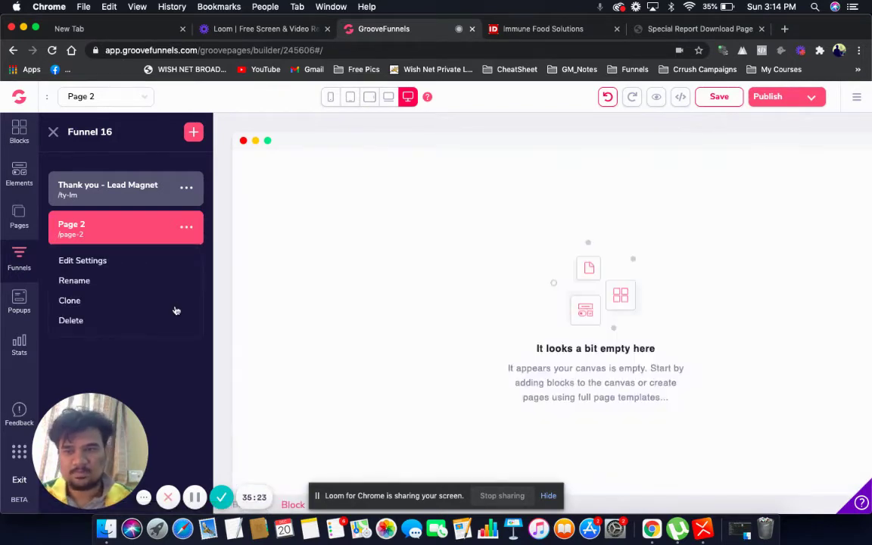
left_click(83, 260)
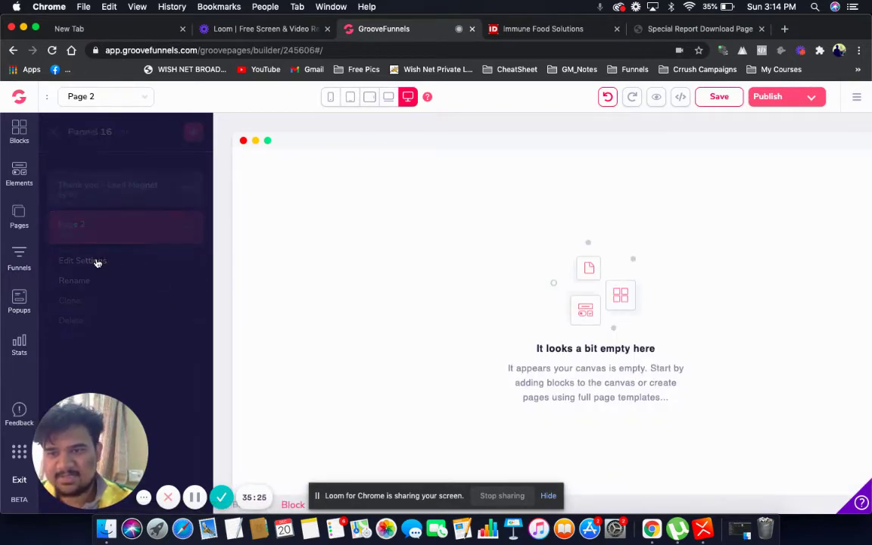
triple_click(109, 192)
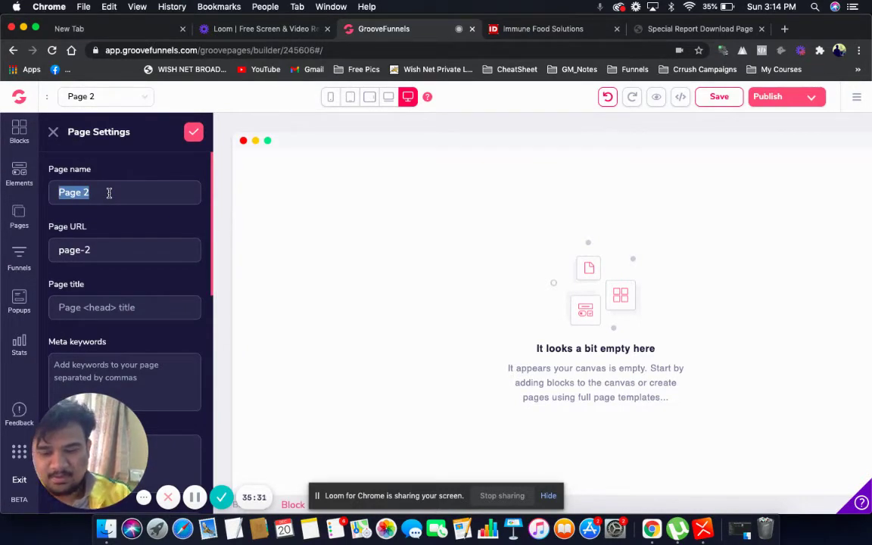
type("Core Offer")
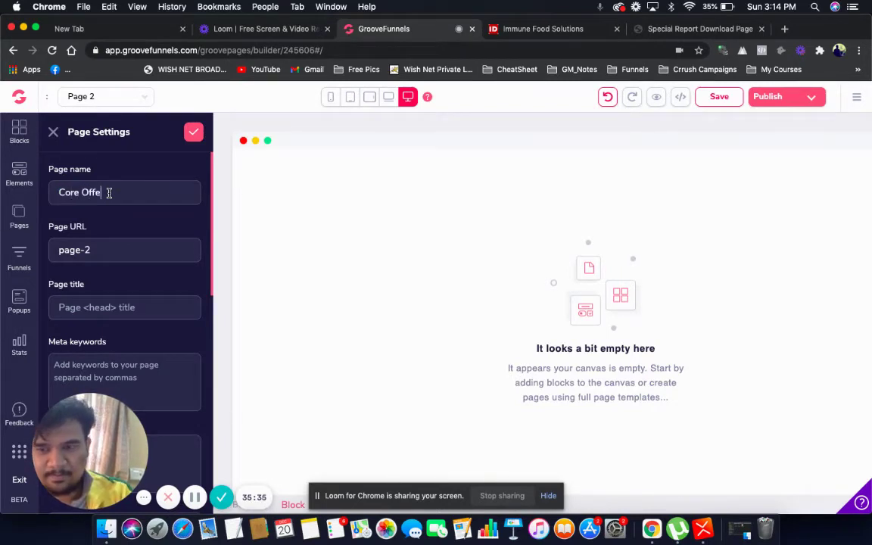
triple_click(100, 246)
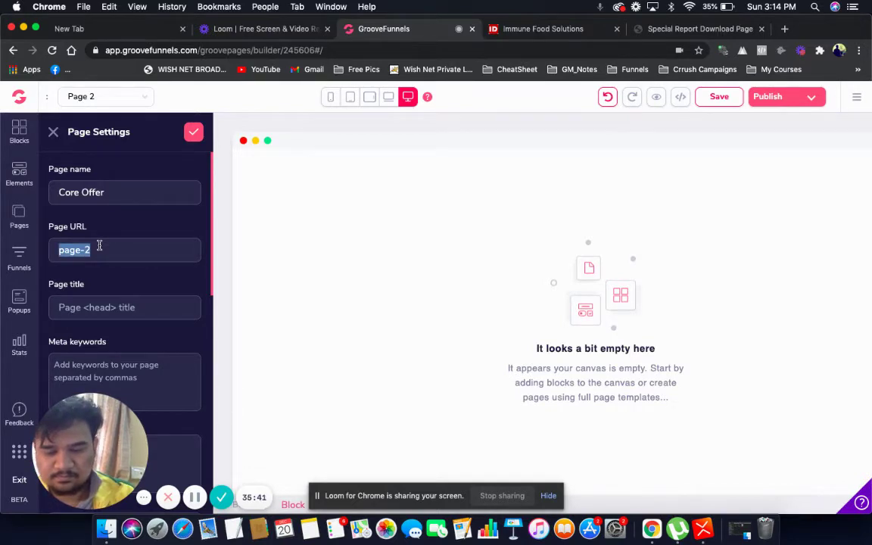
type("coreoffer")
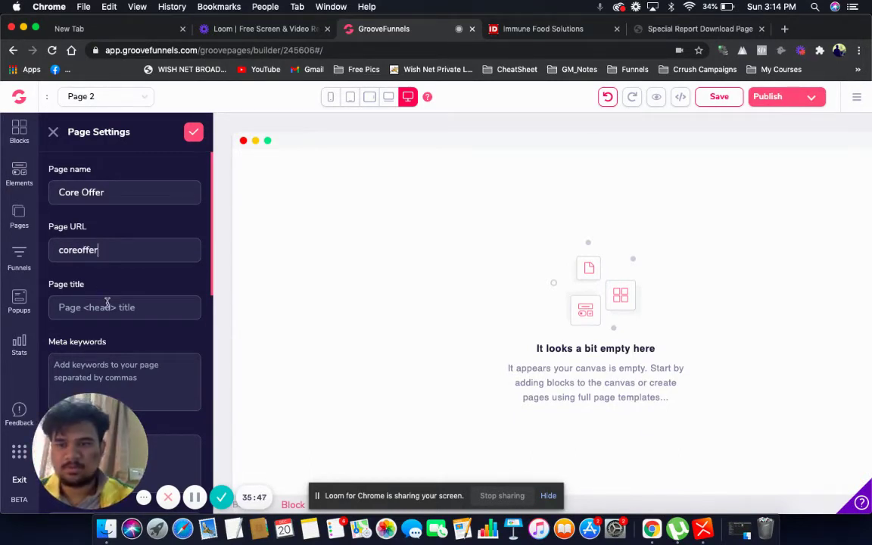
left_click(194, 133)
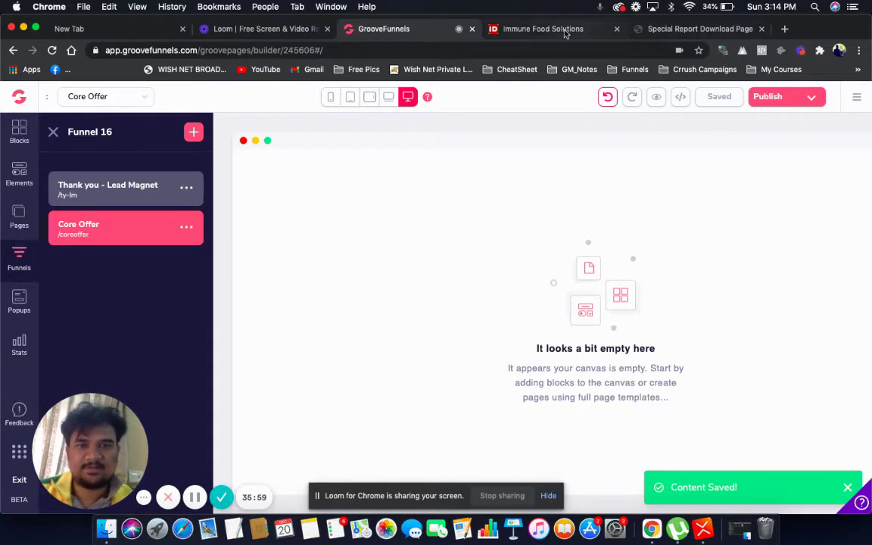
Open the Immune Food Solutions FE sales page from the product listing and examine its sections, from the headline and video to the bonuses and options.
left_click(588, 28)
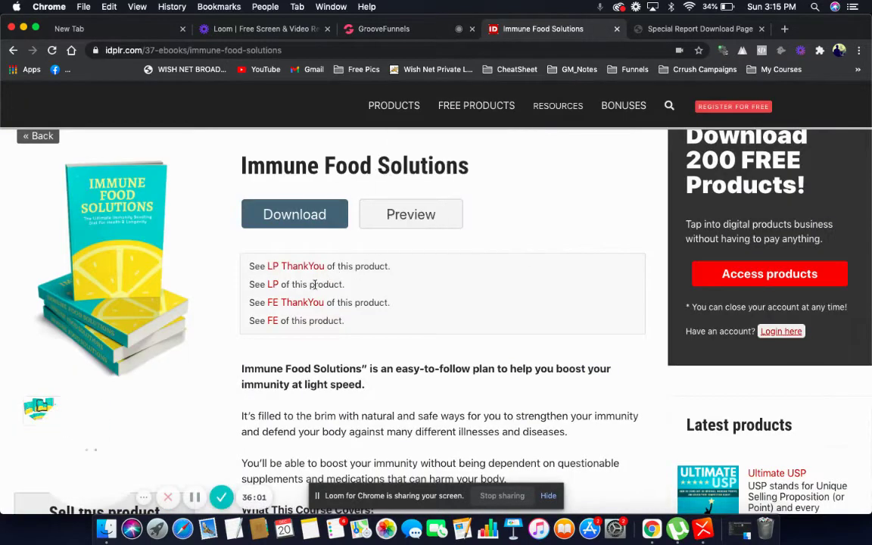
left_click(274, 320)
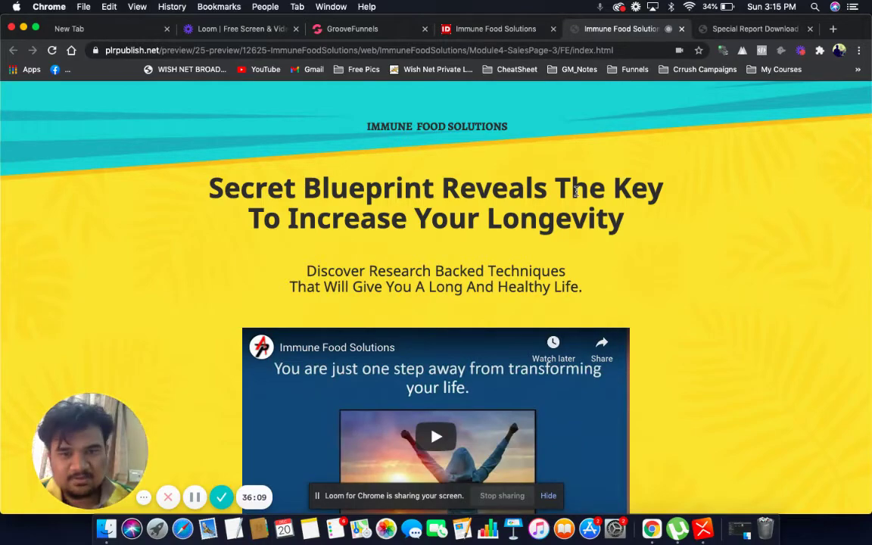
scroll(575, 195, "down", 10)
scroll(576, 195, "down", 15)
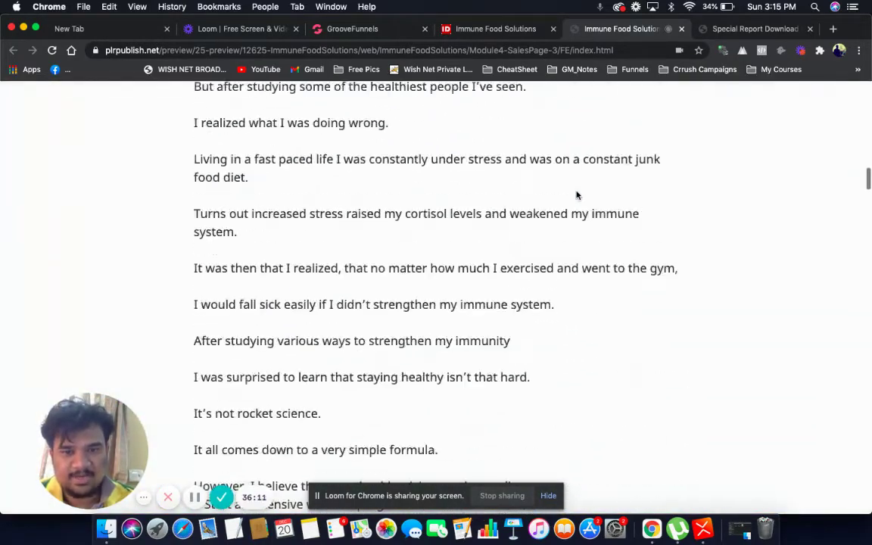
scroll(576, 196, "down", 2)
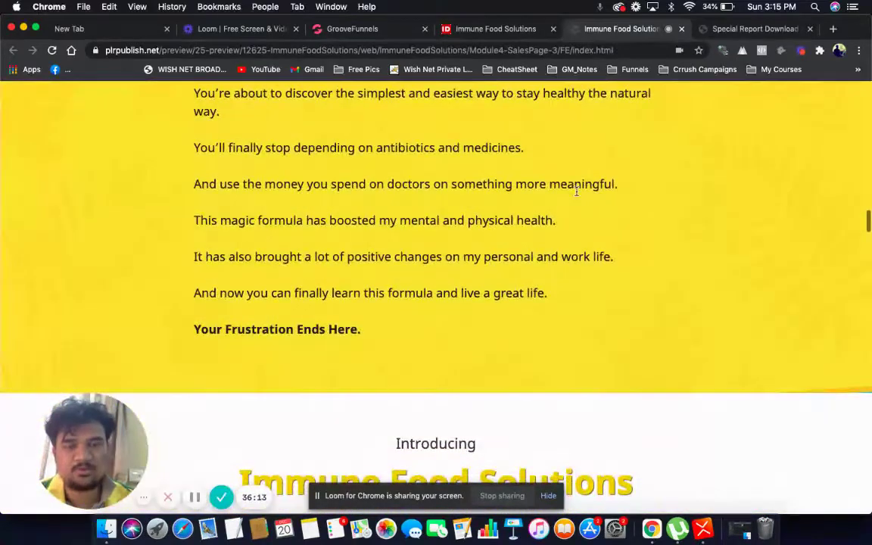
scroll(576, 191, "down", 20)
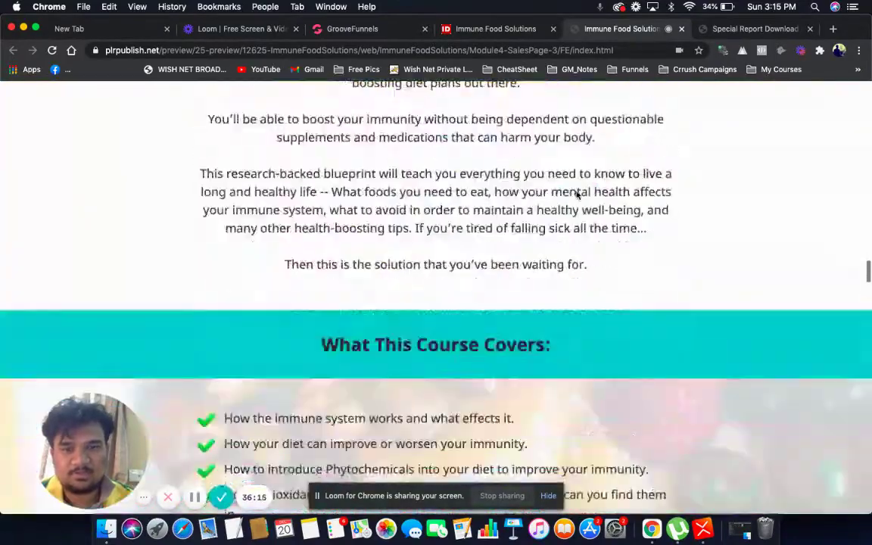
scroll(576, 195, "down", 20)
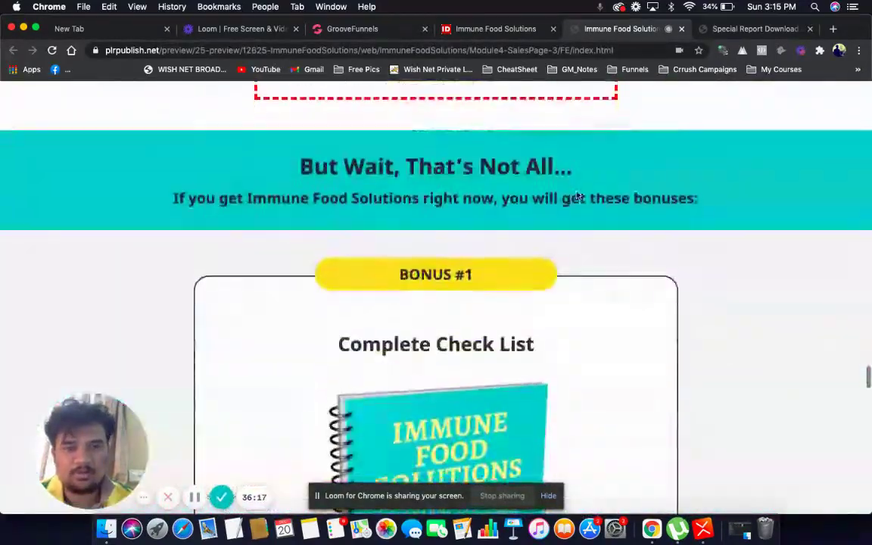
scroll(576, 195, "down", 20)
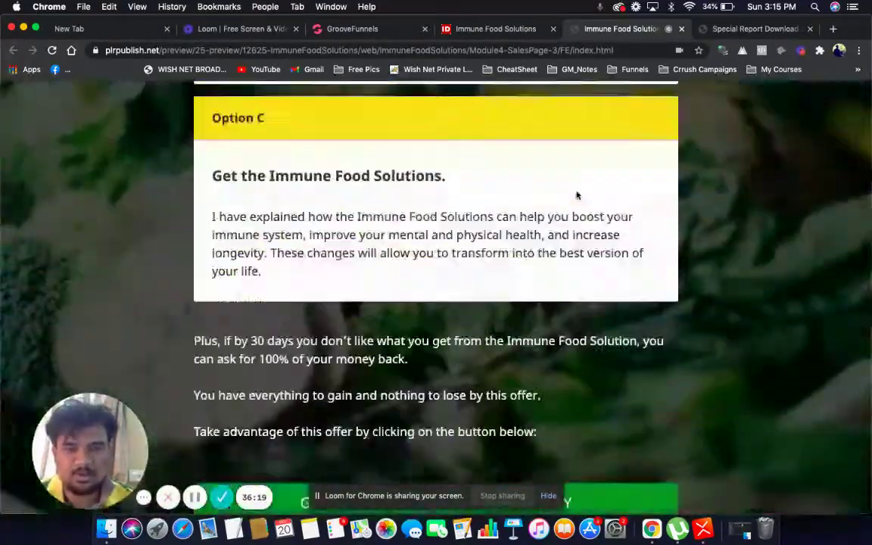
scroll(576, 194, "up", 20)
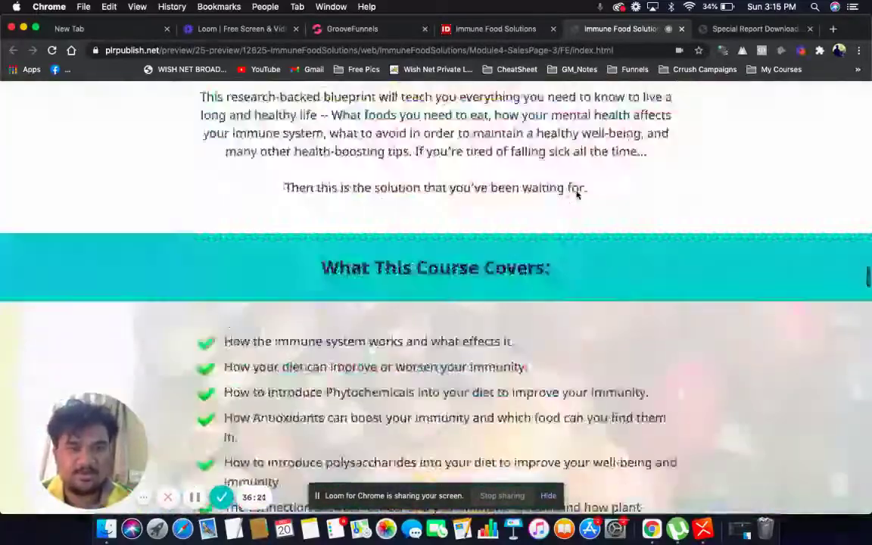
scroll(576, 195, "up", 20)
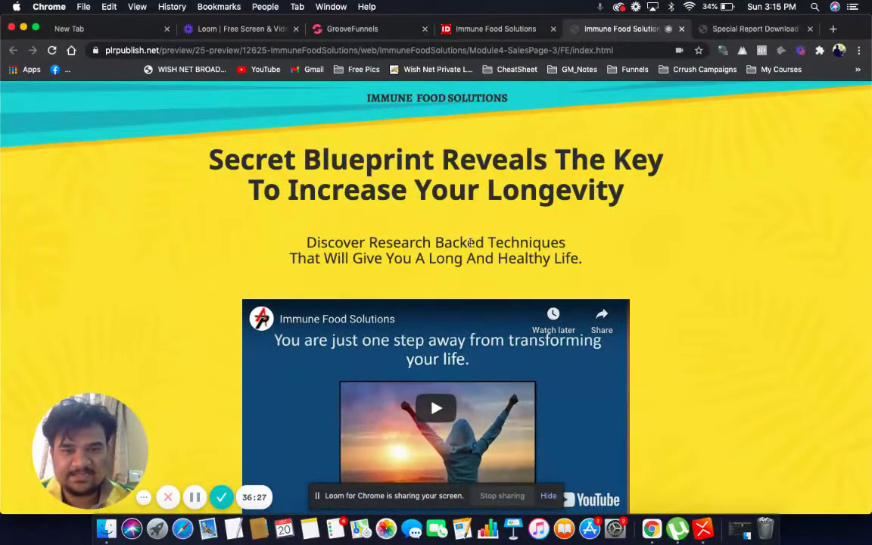
scroll(570, 243, "down", 4)
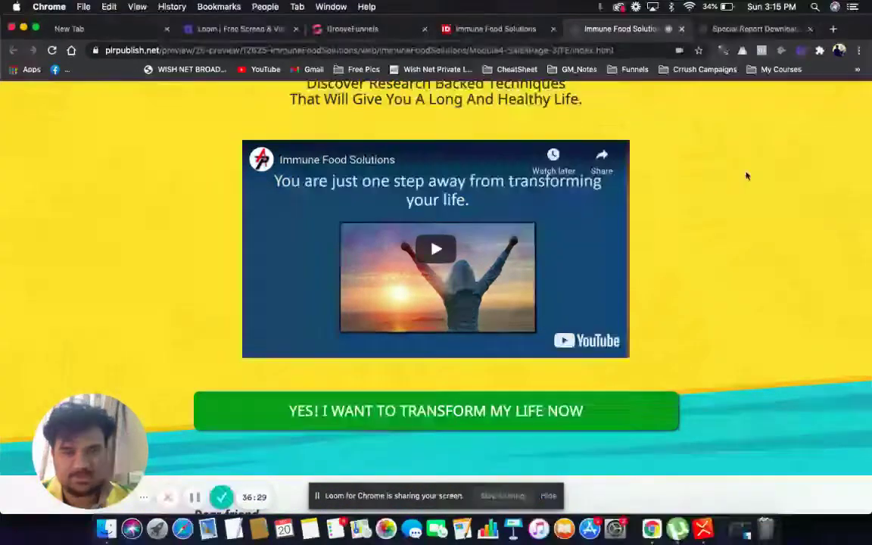
scroll(668, 151, "up", 5)
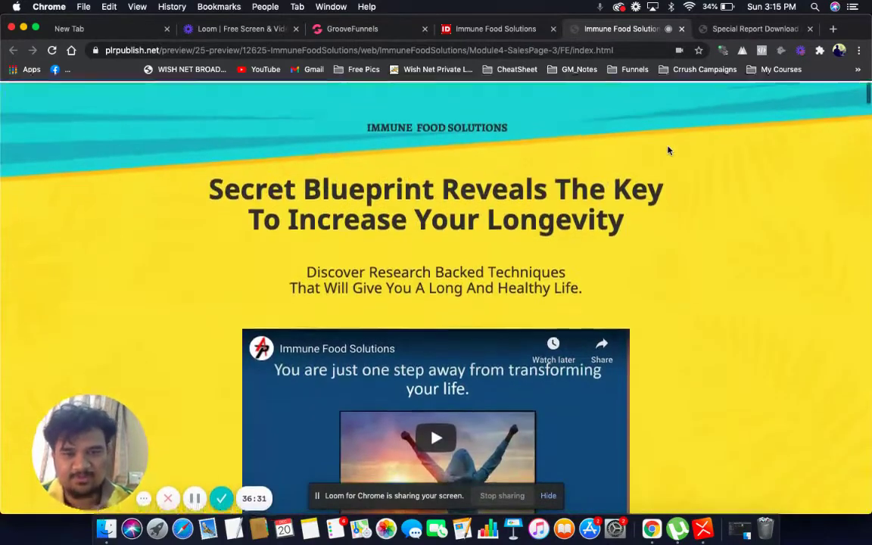
scroll(668, 151, "down", 3)
scroll(667, 151, "up", 3)
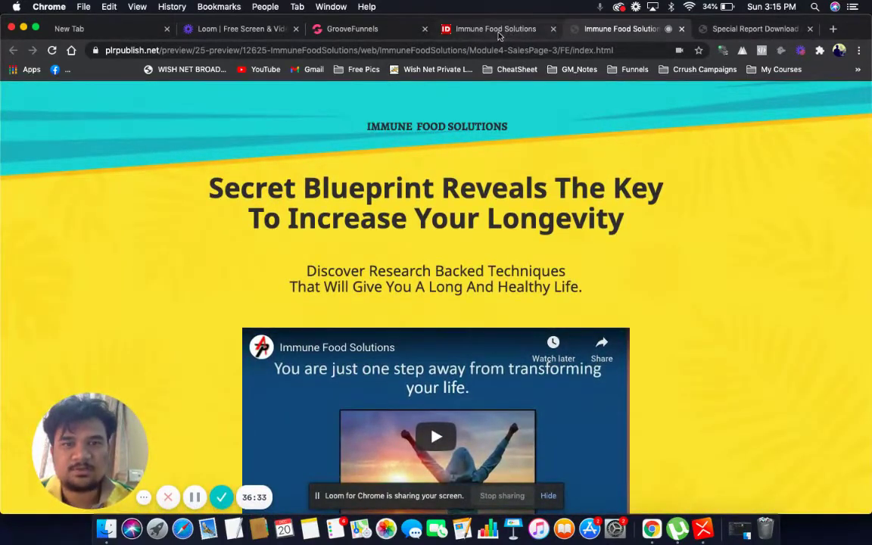
Return to GrooveFunnels, add the designed block headed "The Secrets Of Rapid Growth In Your Business Is Revealed" to the Core Offer page, and save.
left_click(371, 34)
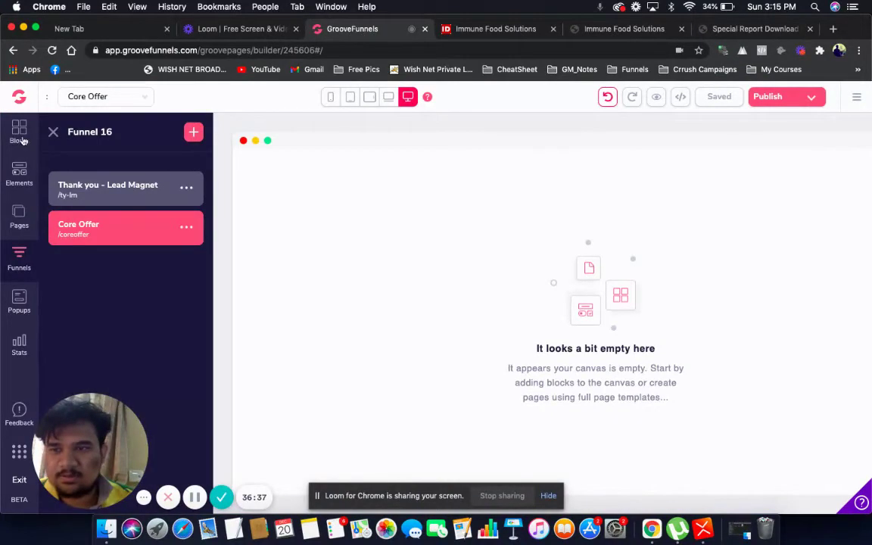
left_click(20, 135)
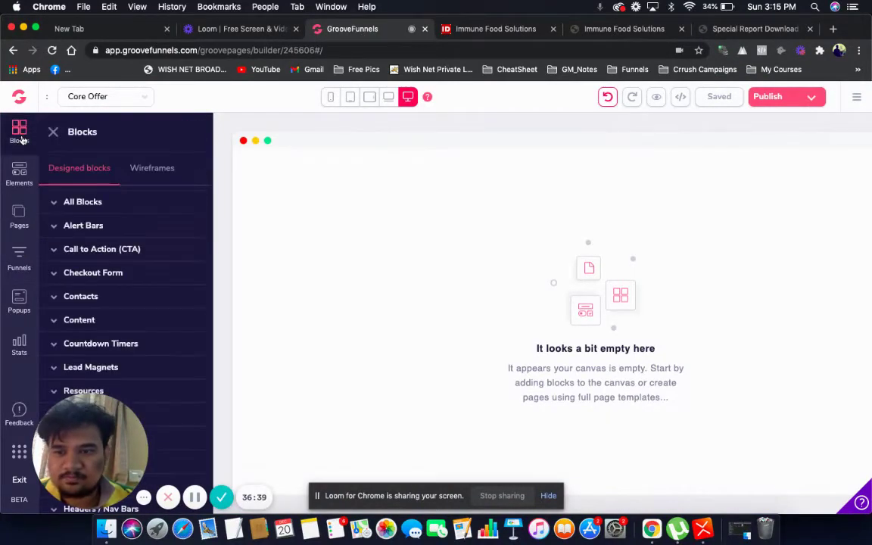
left_click(91, 211)
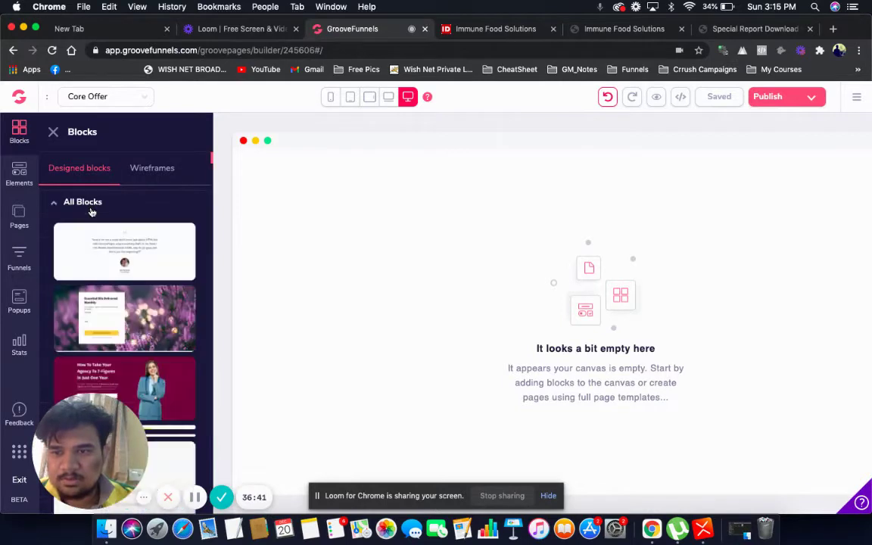
scroll(131, 297, "down", 10)
scroll(131, 297, "down", 10)
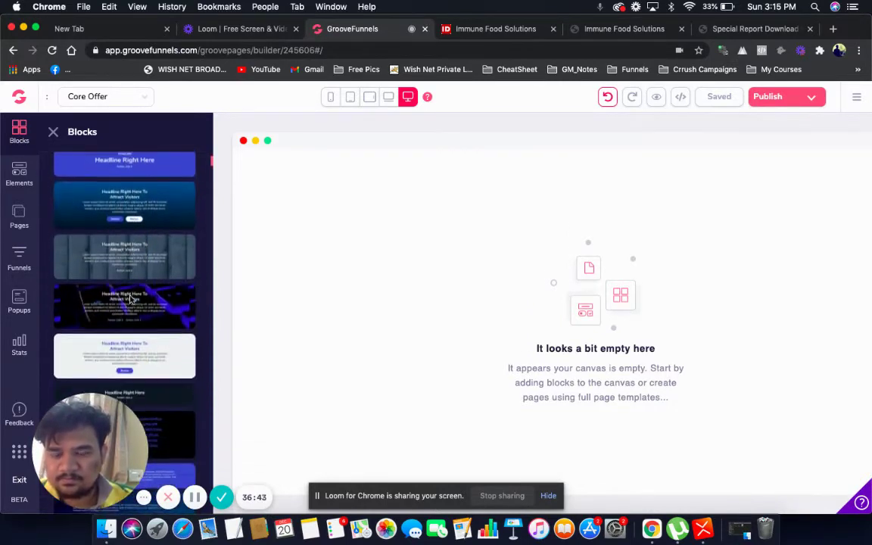
scroll(130, 296, "down", 10)
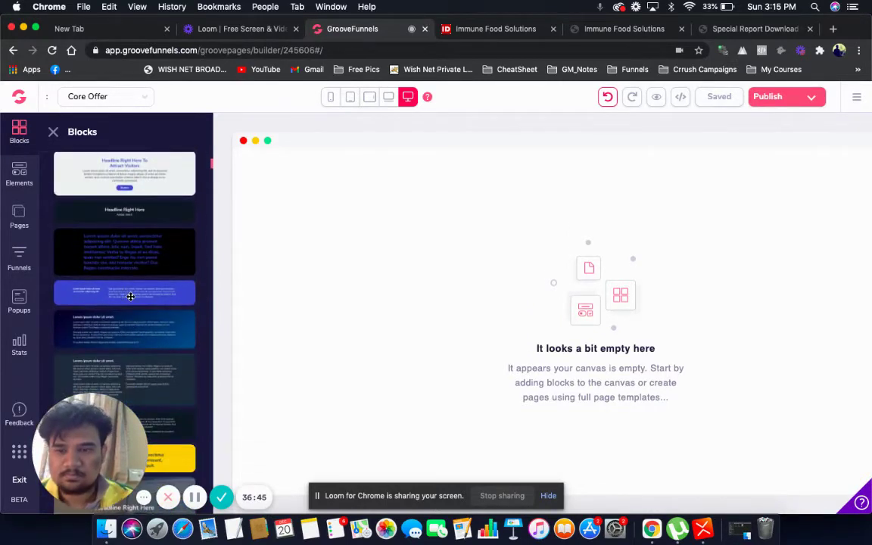
scroll(131, 297, "down", 10)
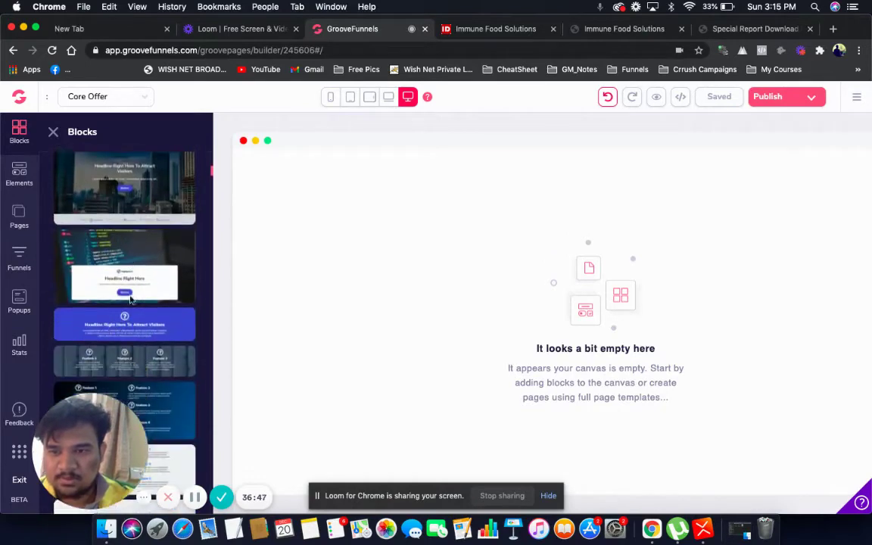
scroll(130, 297, "down", 10)
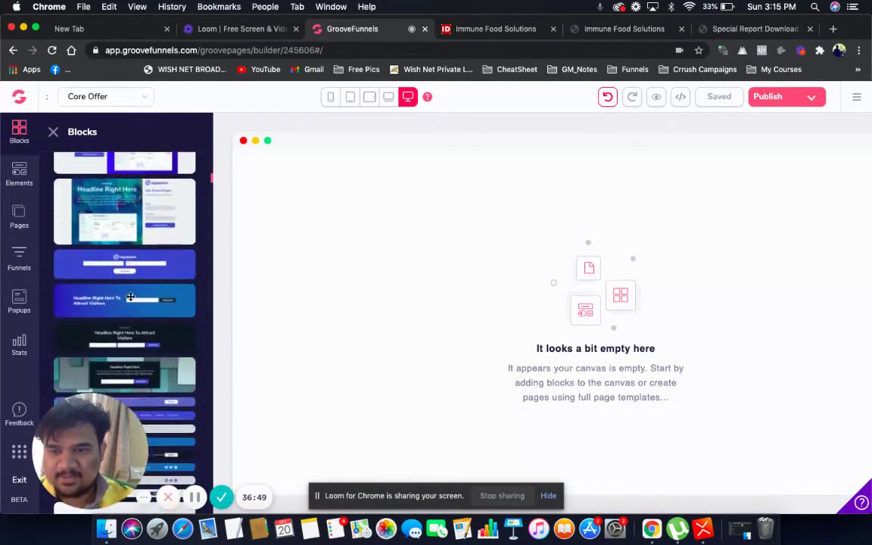
scroll(130, 297, "down", 5)
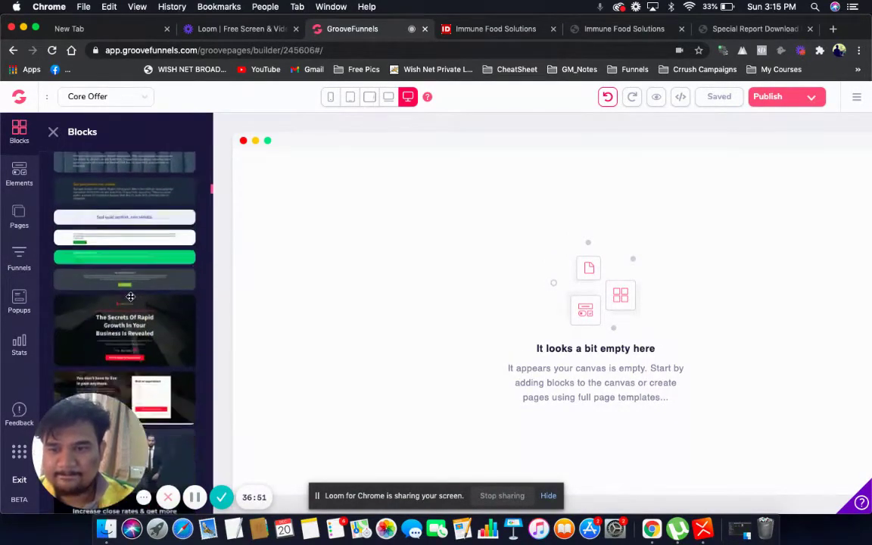
left_click(155, 257)
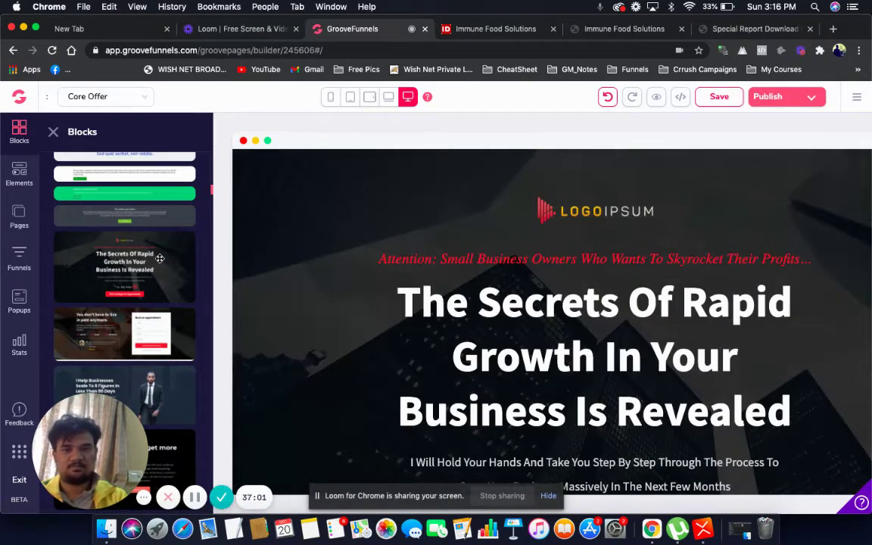
left_click(719, 97)
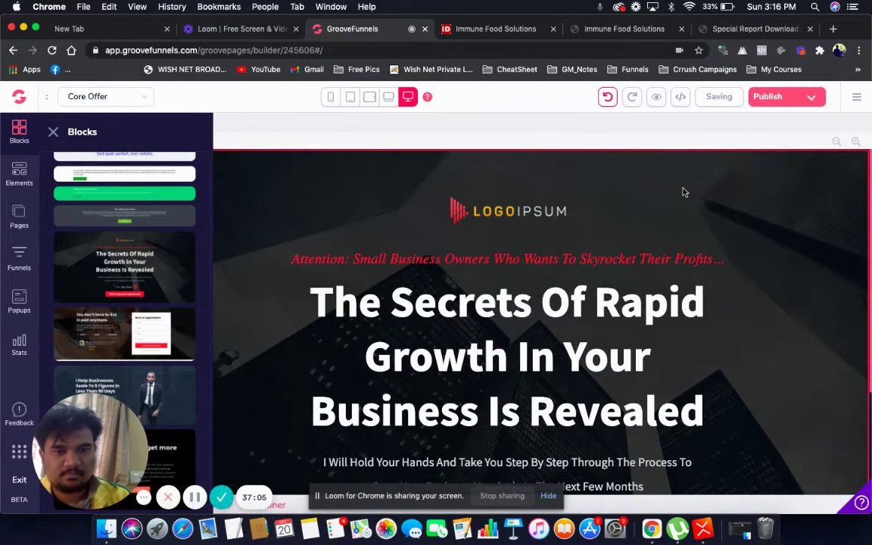
Start uploading a replacement for the header block's logo image and browse to the img folder under ImmuneFoodSolutions/Module4-SalesPage-3/FE/assets.
left_click(495, 214)
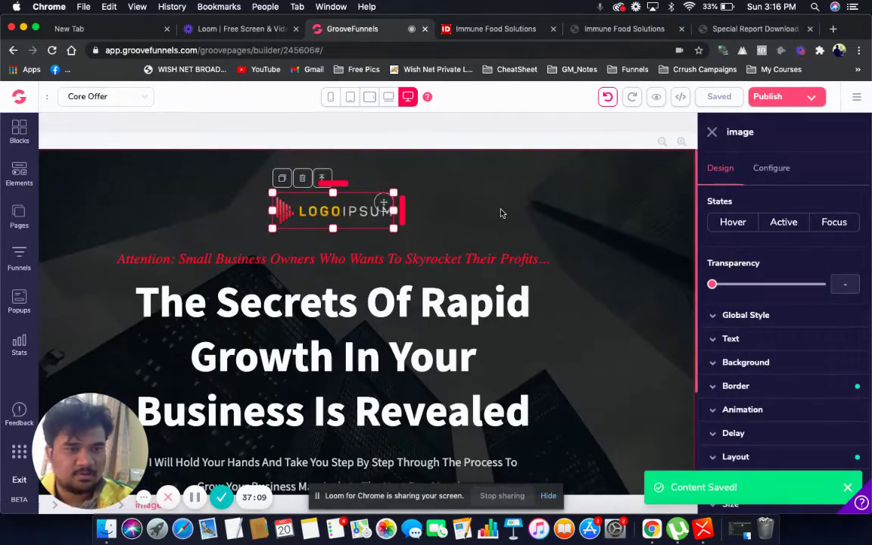
left_click(775, 170)
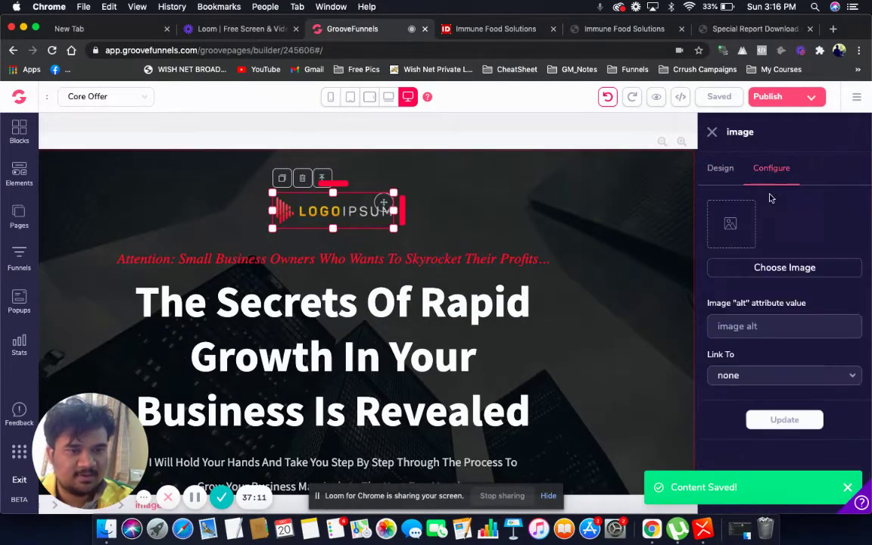
left_click(749, 269)
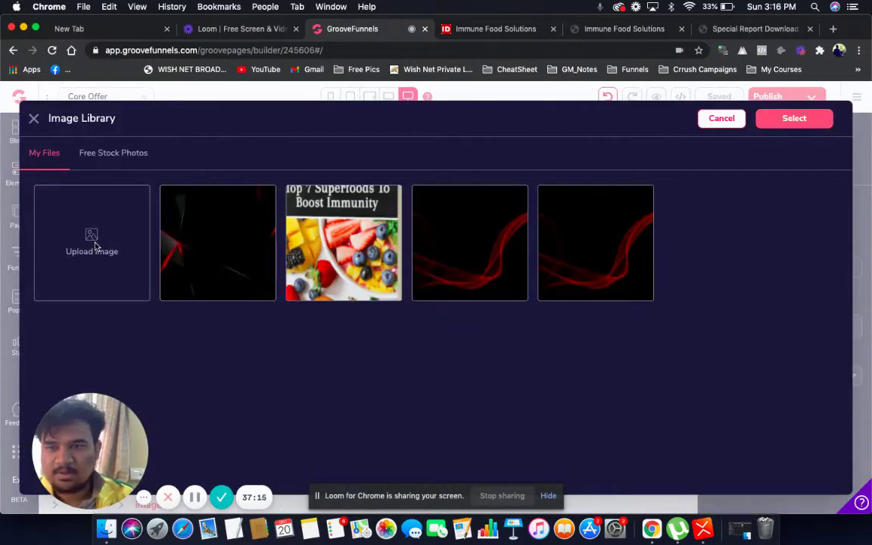
left_click(94, 242)
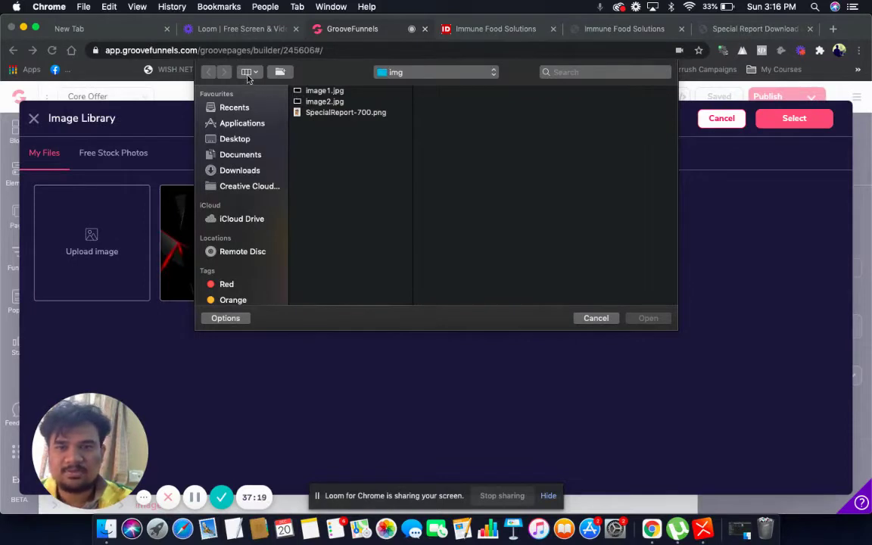
left_click(402, 75)
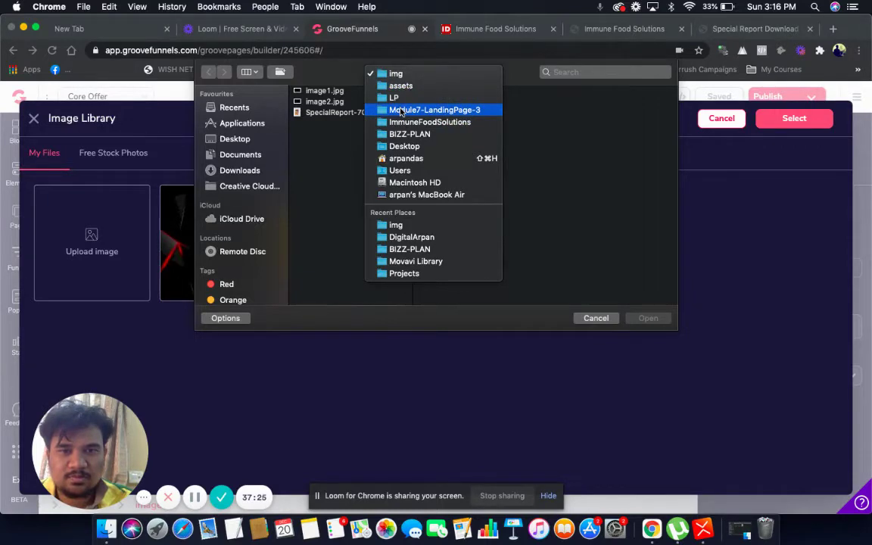
key("Escape")
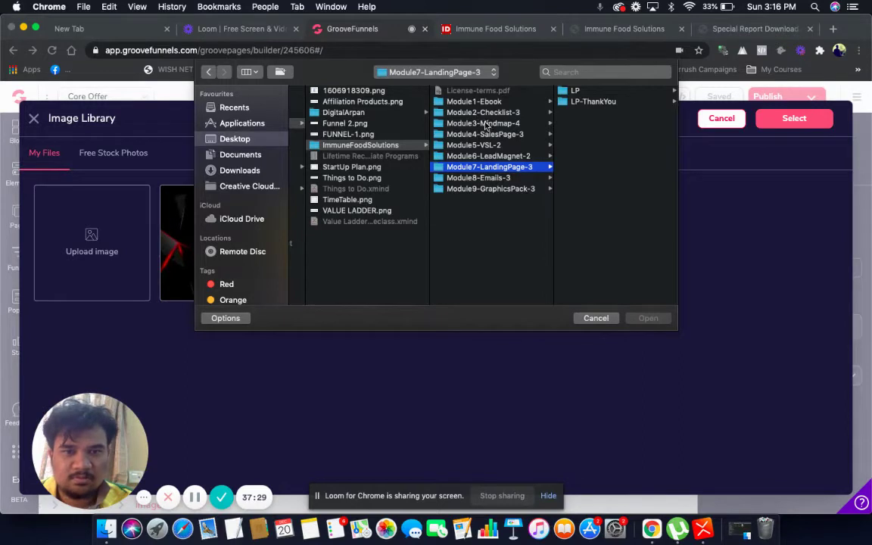
left_click(492, 135)
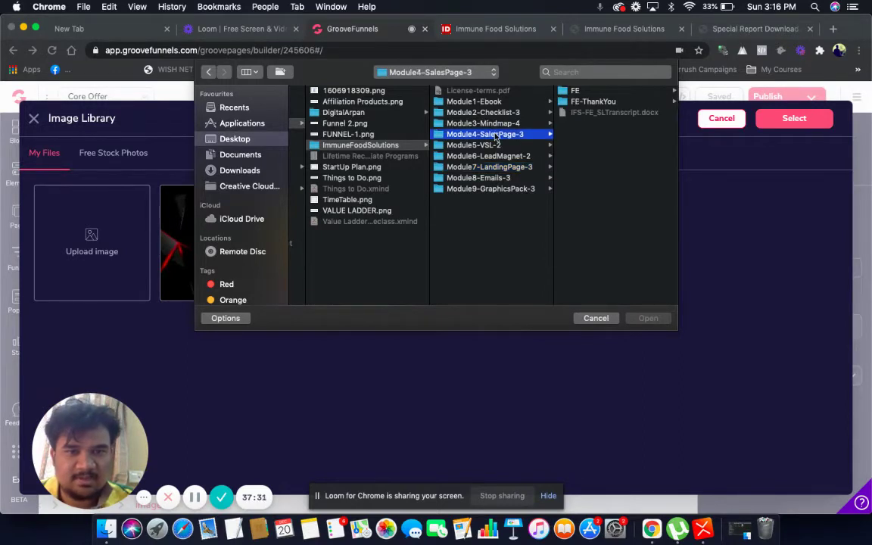
left_click(578, 91)
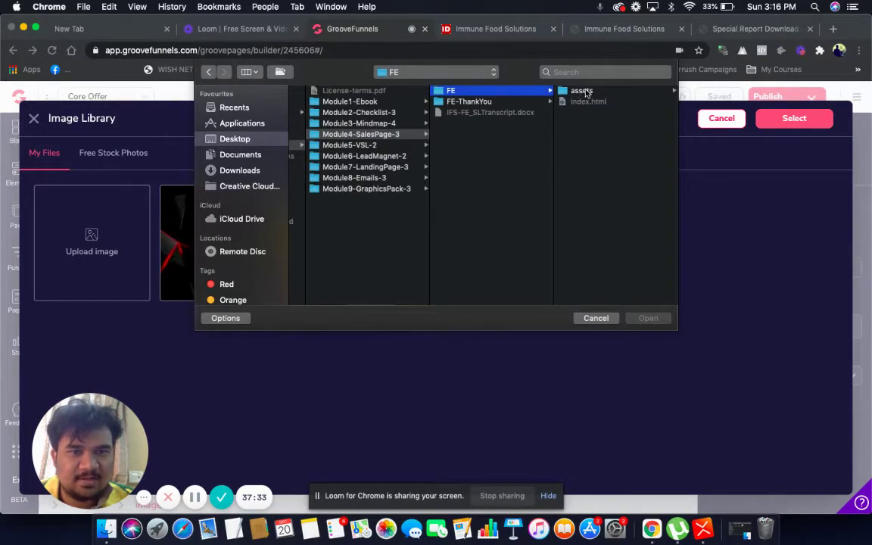
left_click(585, 91)
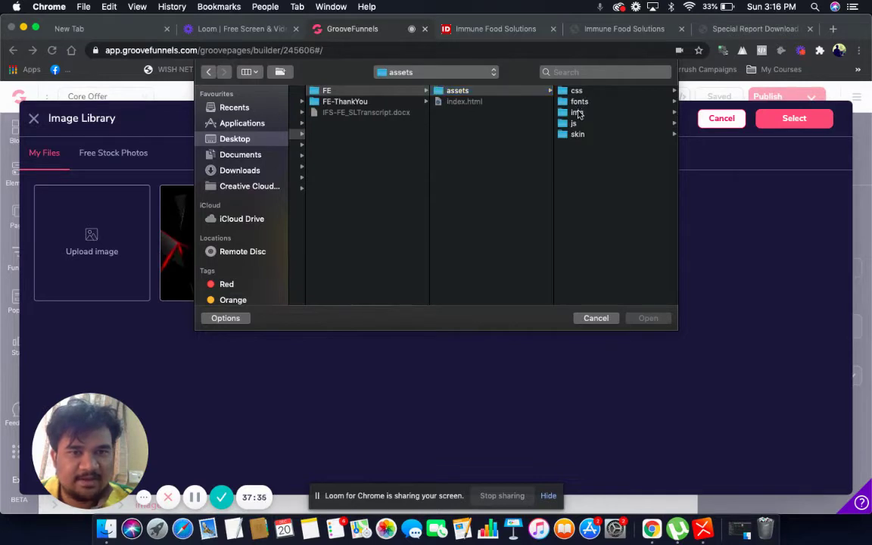
left_click(578, 113)
Preview the images in the img folder, compare the two logo files, and choose IFS_logo-blk.png for upload.
left_click(584, 112)
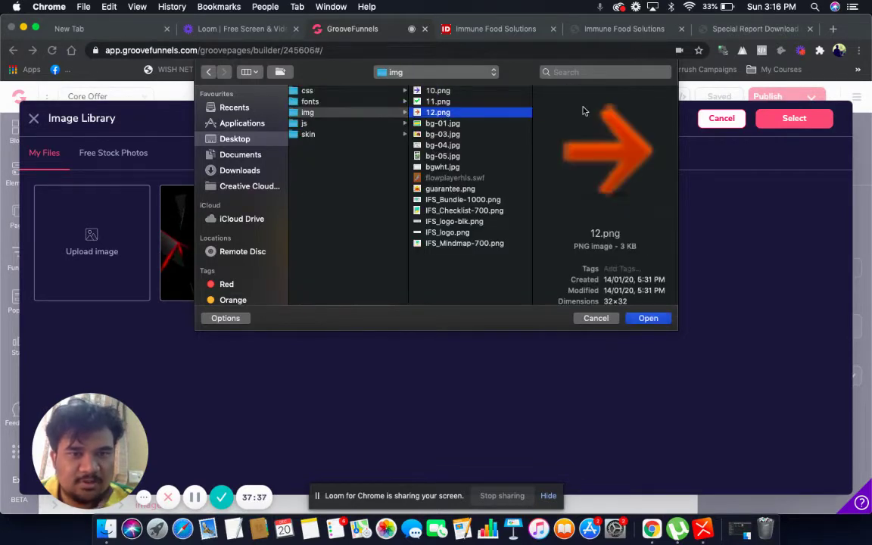
key("Down")
key("Down")
key("Down")
key("Down")
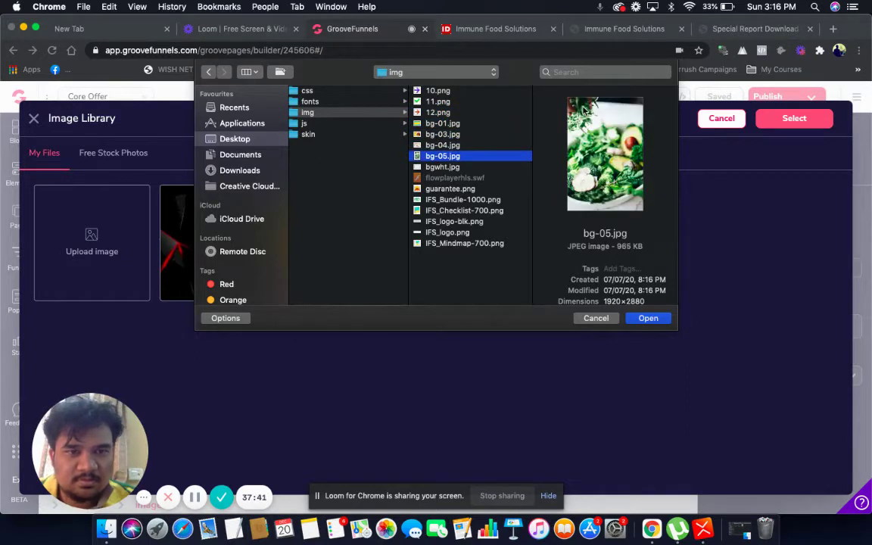
key("Down")
key("Down")
key("Down")
key("Down")
key("Down")
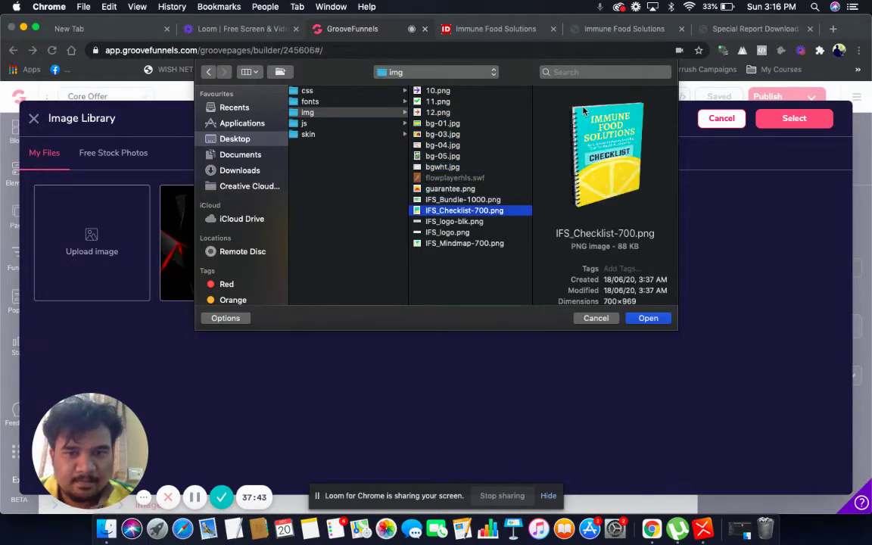
key("Down")
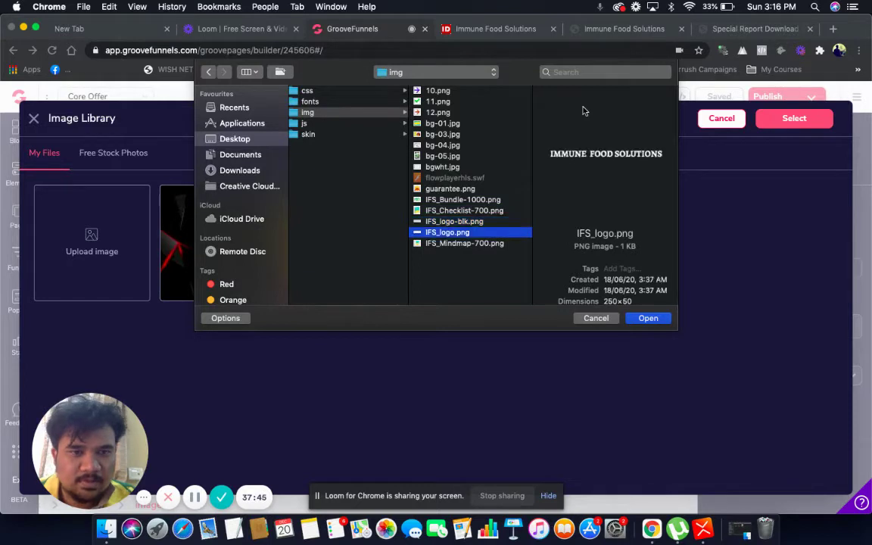
key("Up")
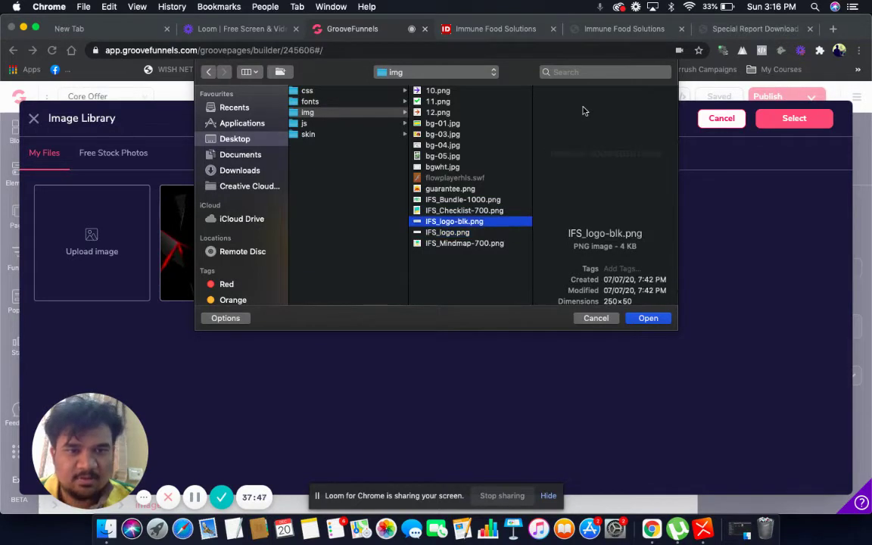
key("Down")
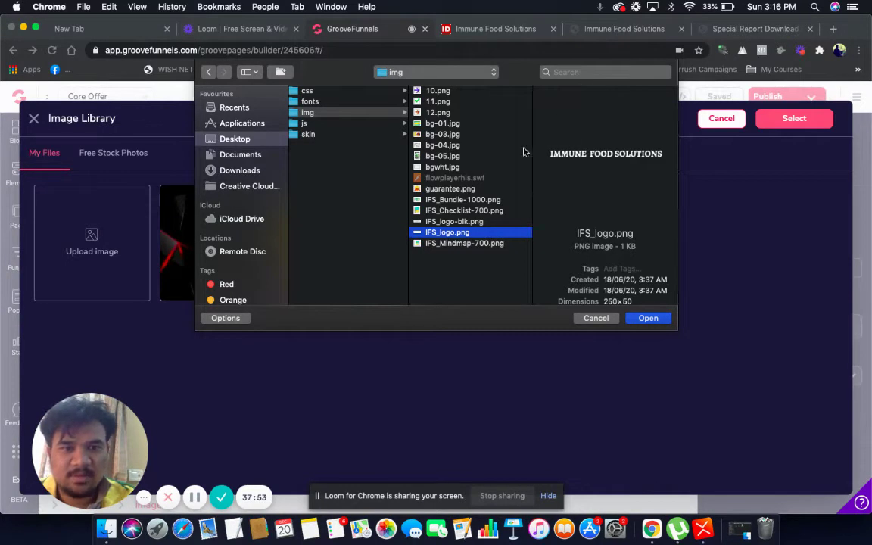
key("Up")
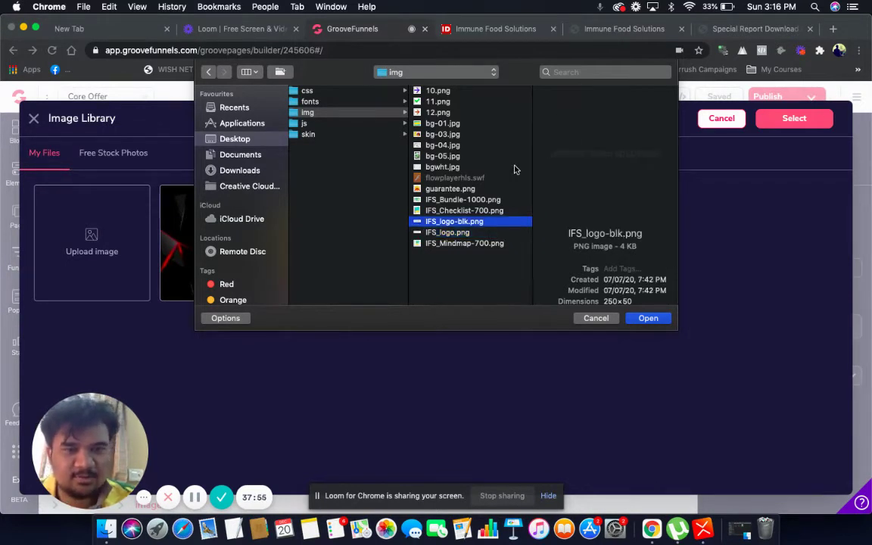
left_click(647, 318)
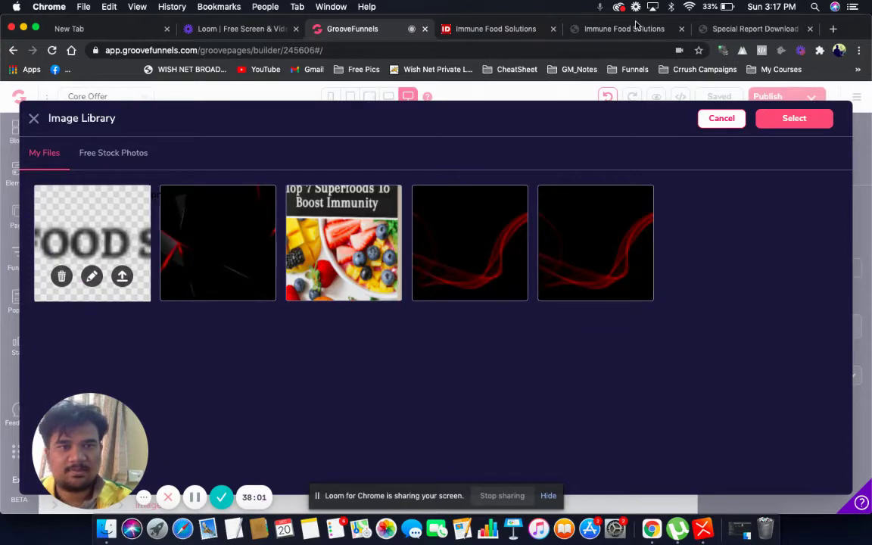
Check the logo on the original FE sales page, finish uploading IFS_logo-blk.png to the image library, and select it.
left_click(508, 30)
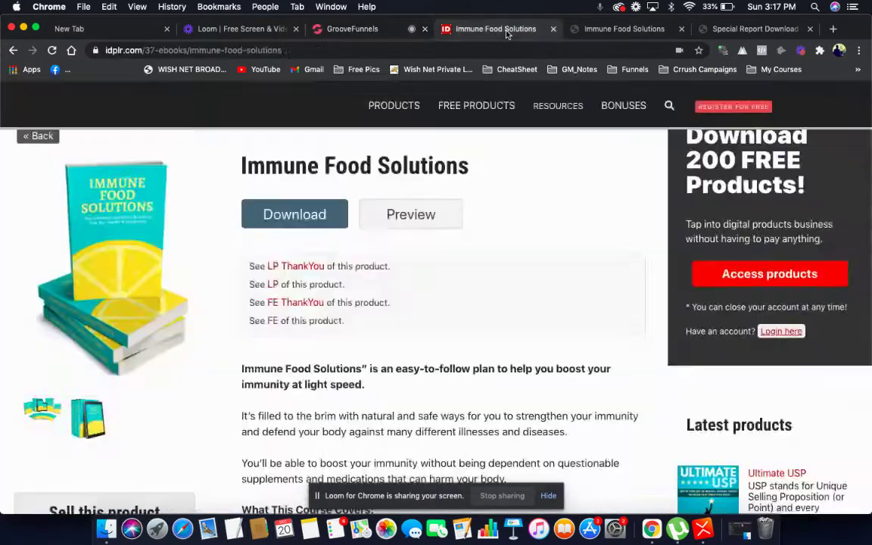
left_click(637, 30)
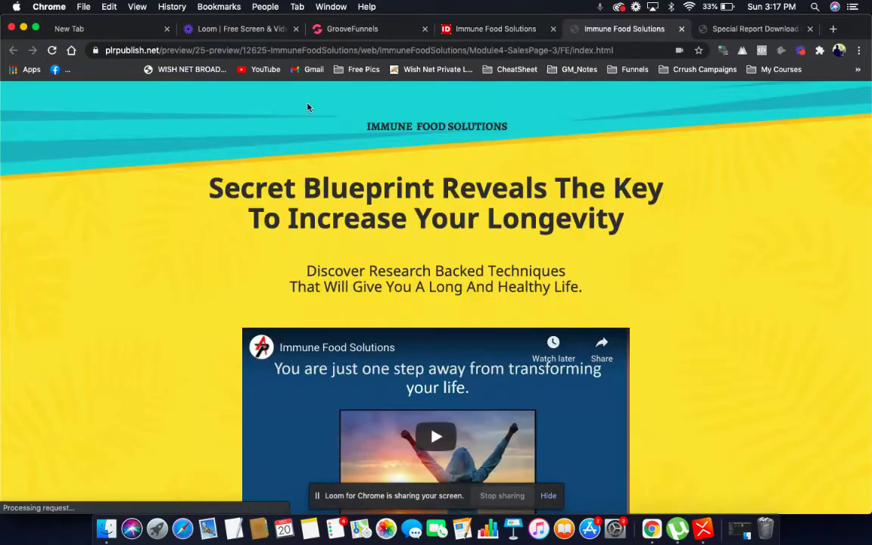
left_click(346, 29)
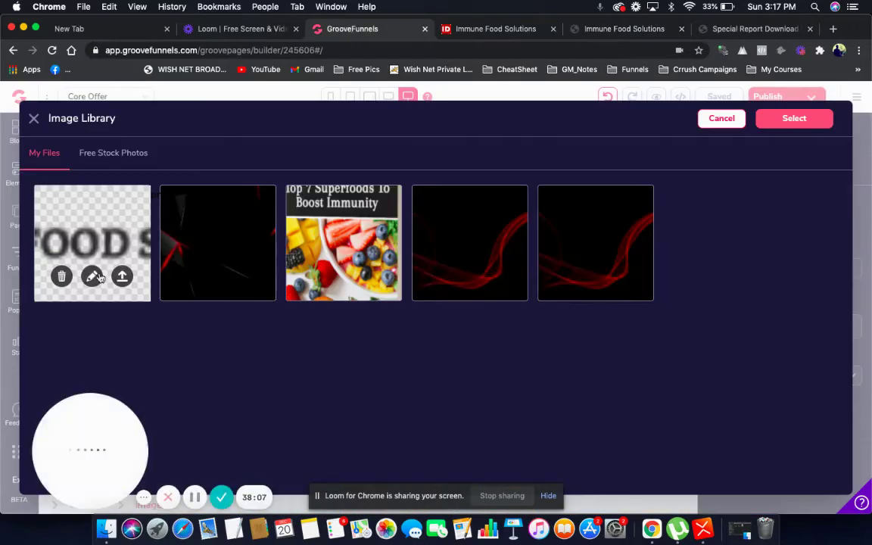
left_click(123, 277)
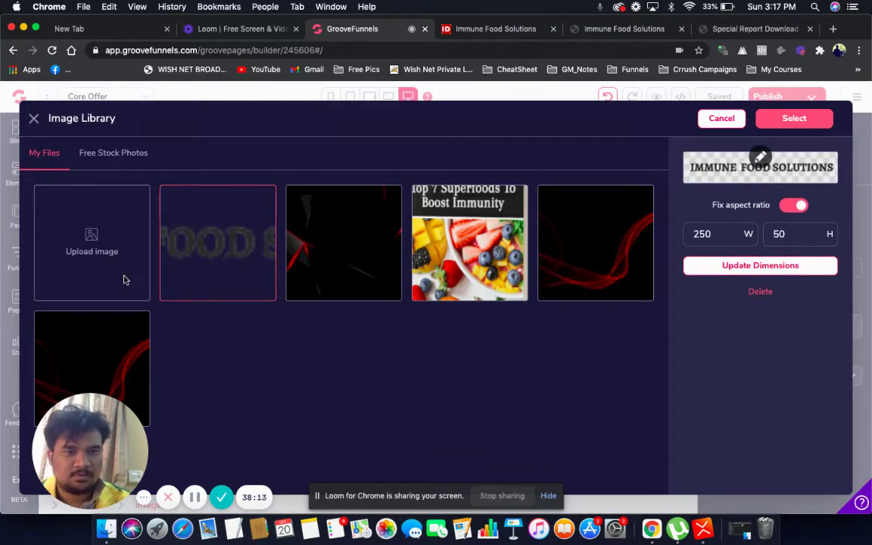
left_click(794, 118)
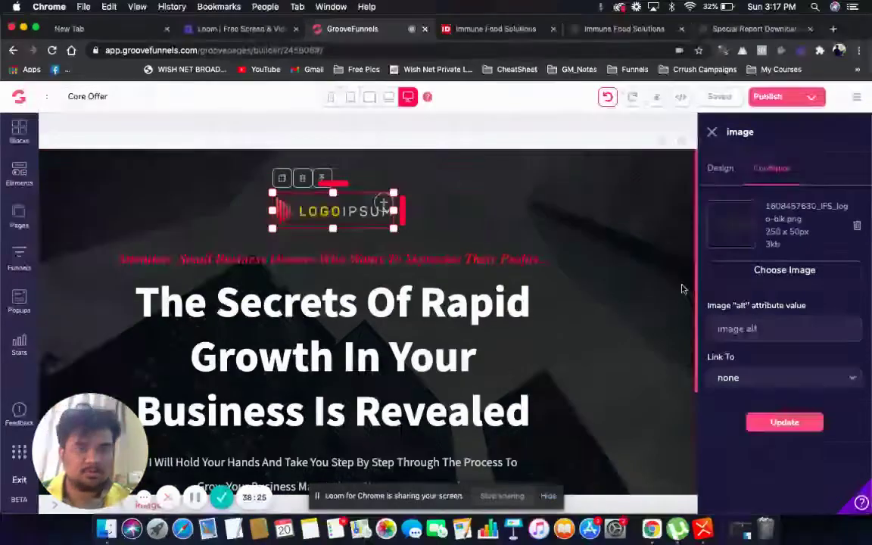
Apply IFS_logo-blk.png to the header block's logo image, save the page, and close the image settings.
left_click(768, 422)
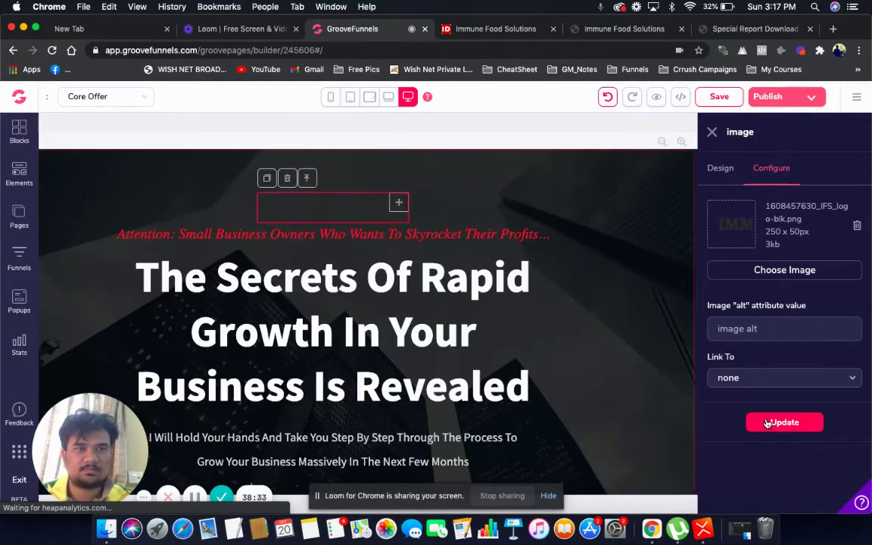
left_click(719, 98)
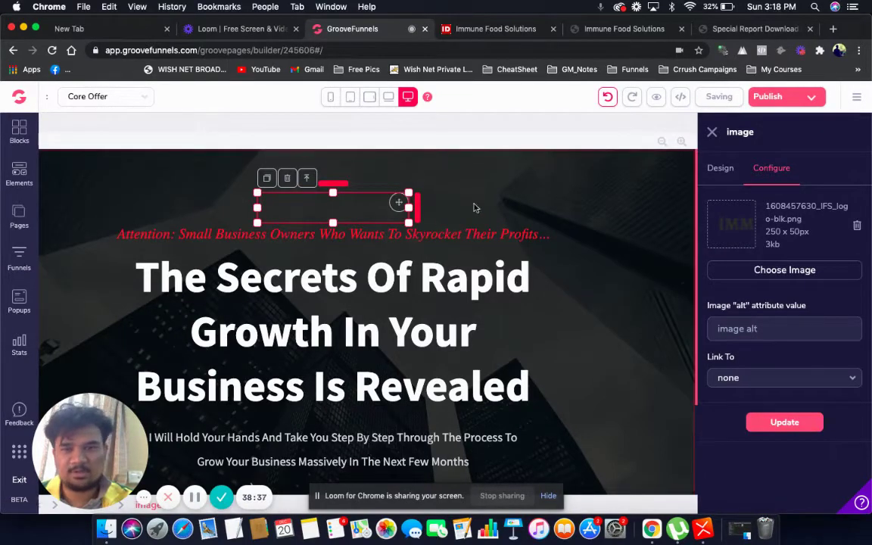
left_click(712, 132)
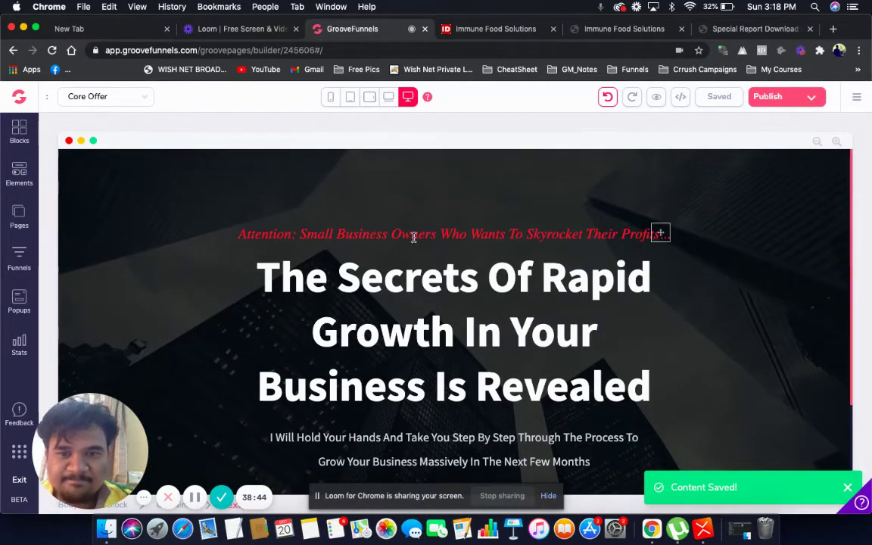
Copy the headline "Secret Blueprint Reveals The Key To Increase Your Longevity" from the original FE sales page and replace the header block's headline with it.
left_click(624, 29)
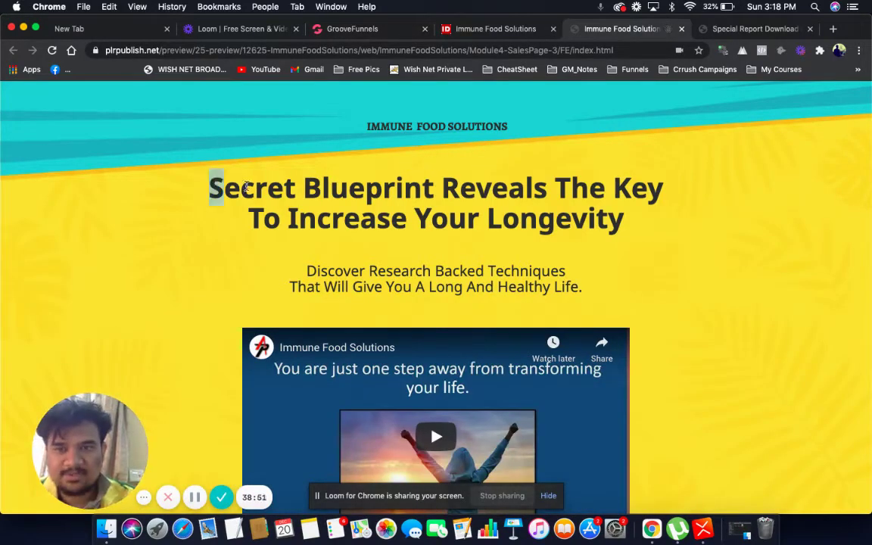
left_click_drag(212, 185, 621, 225)
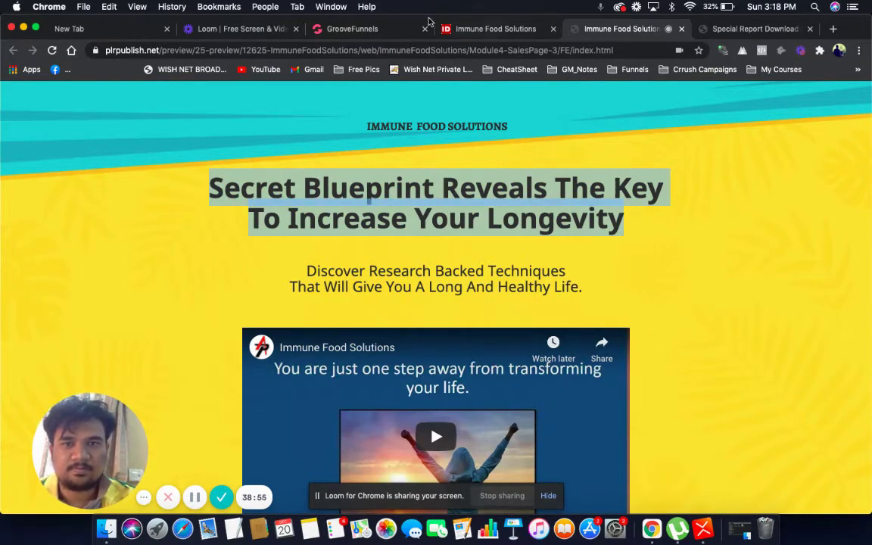
left_click(393, 31)
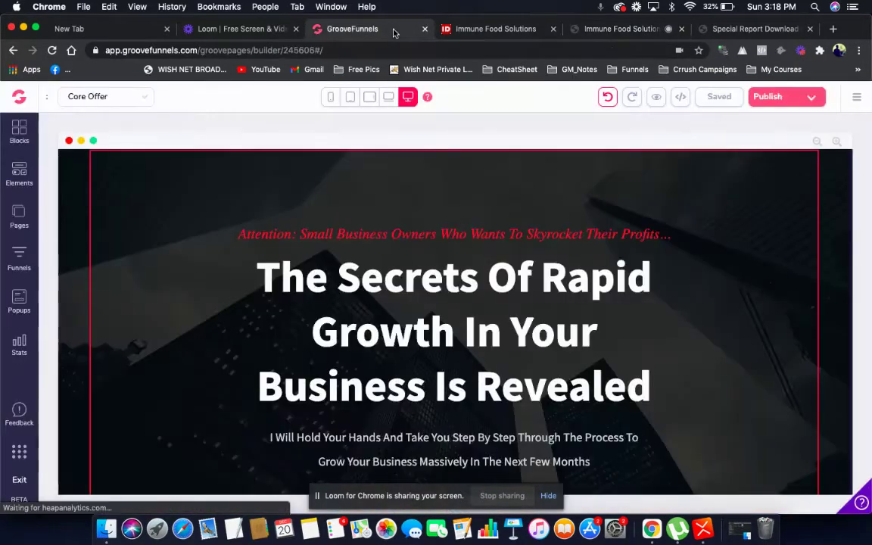
left_click(351, 300)
key("ctrl+a")
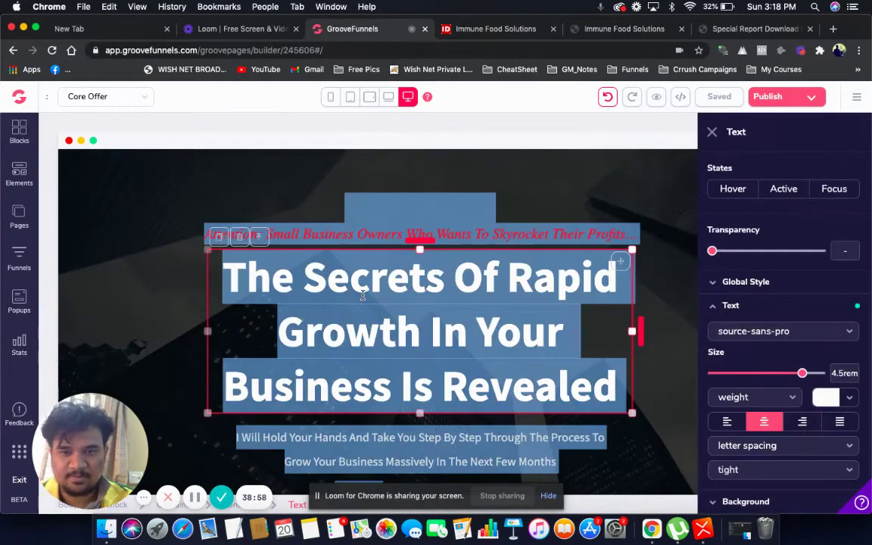
left_click(362, 295)
key("ctrl+a")
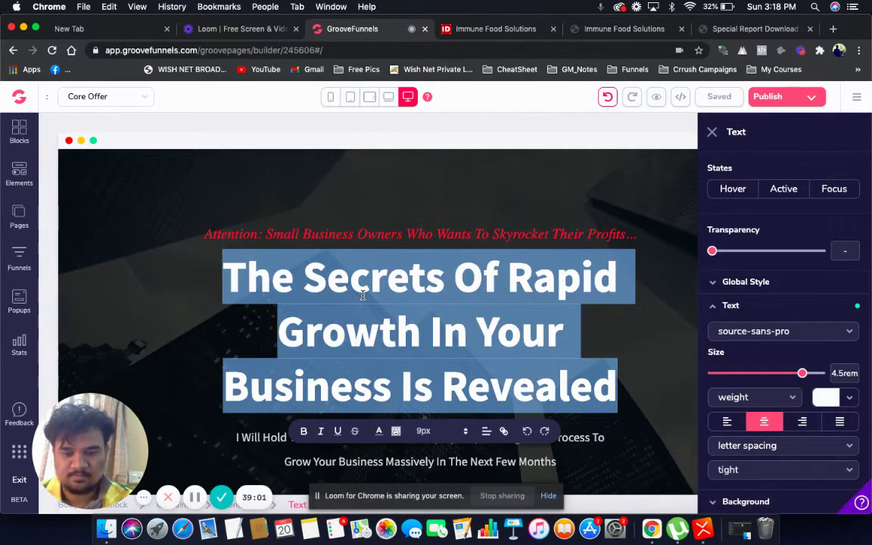
key("ctrl+v")
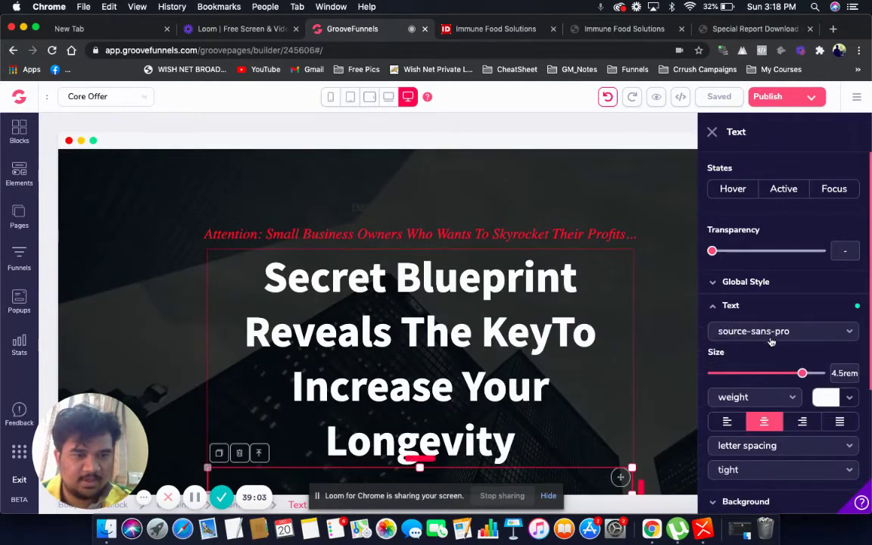
Set the text size of the whole header headline to 3rem.
mouse_move(787, 378)
left_mouse_down()
mouse_move(766, 375)
mouse_move(793, 378)
left_mouse_up()
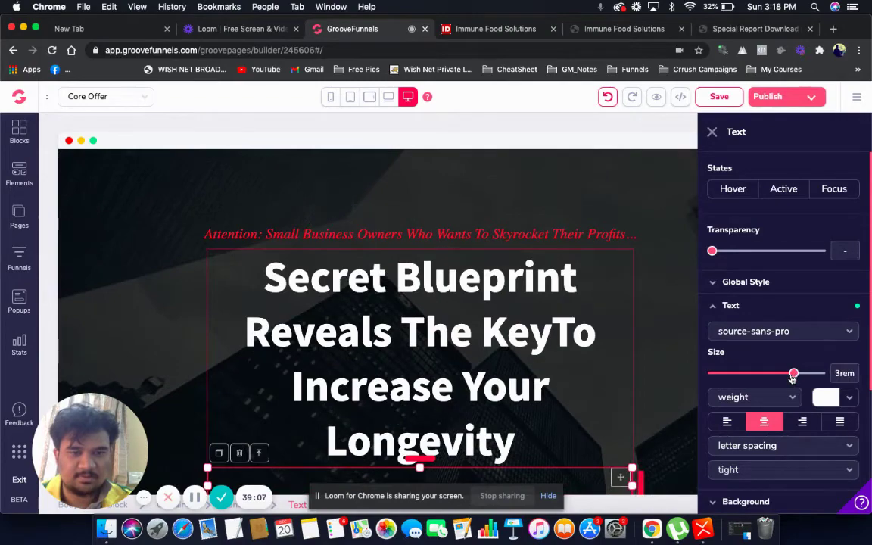
left_click(457, 364)
triple_click(457, 364)
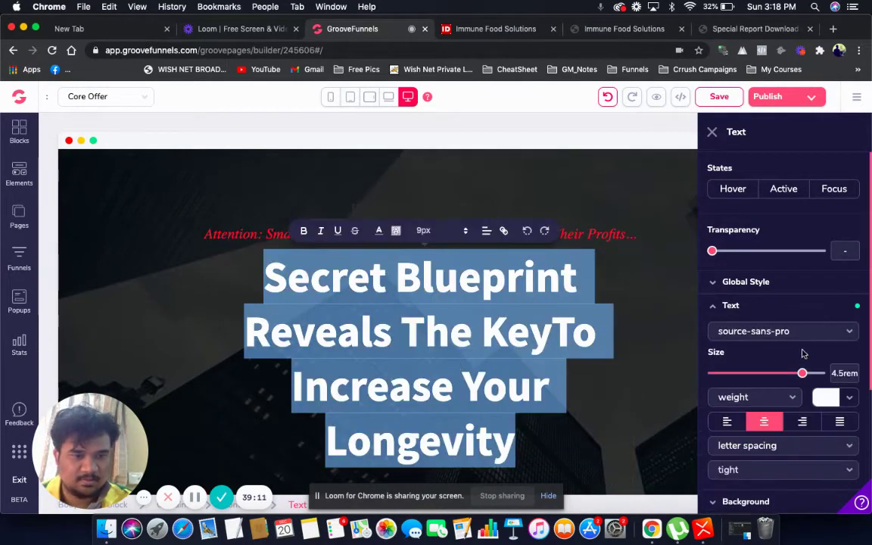
left_click_drag(801, 373, 792, 379)
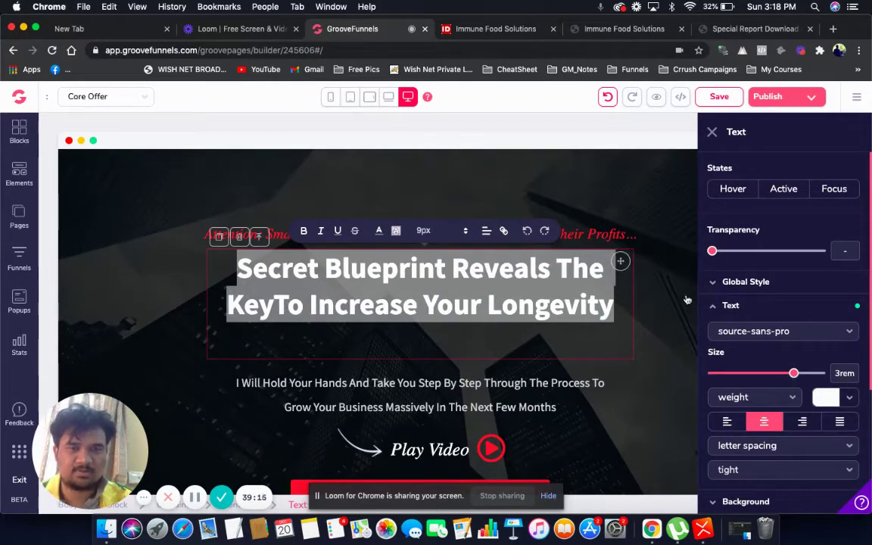
left_click(621, 211)
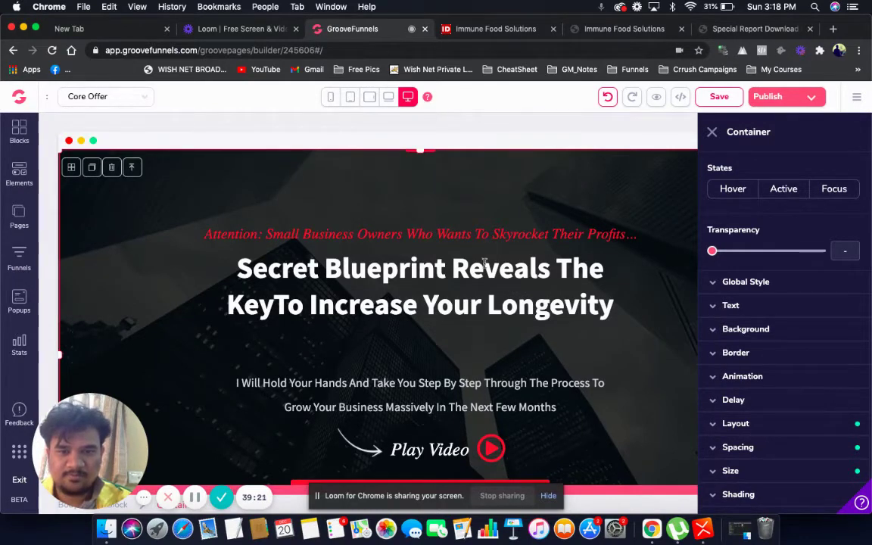
Delete the red "Attention: Small Business Owners" line above the headline.
left_click(495, 232)
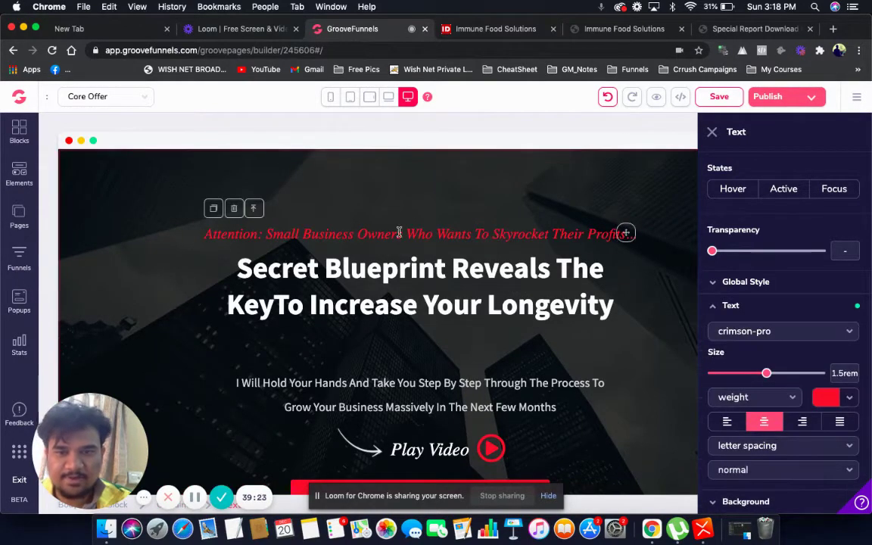
left_click(233, 208)
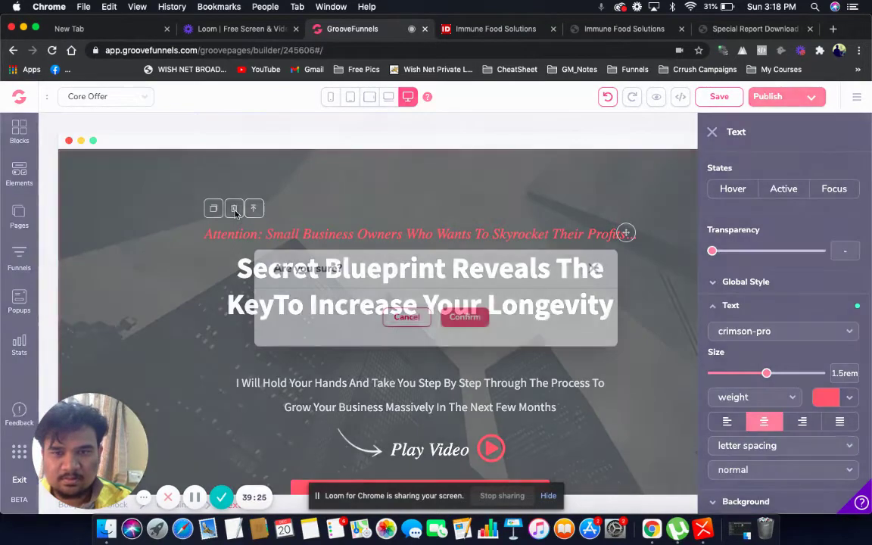
left_click(464, 317)
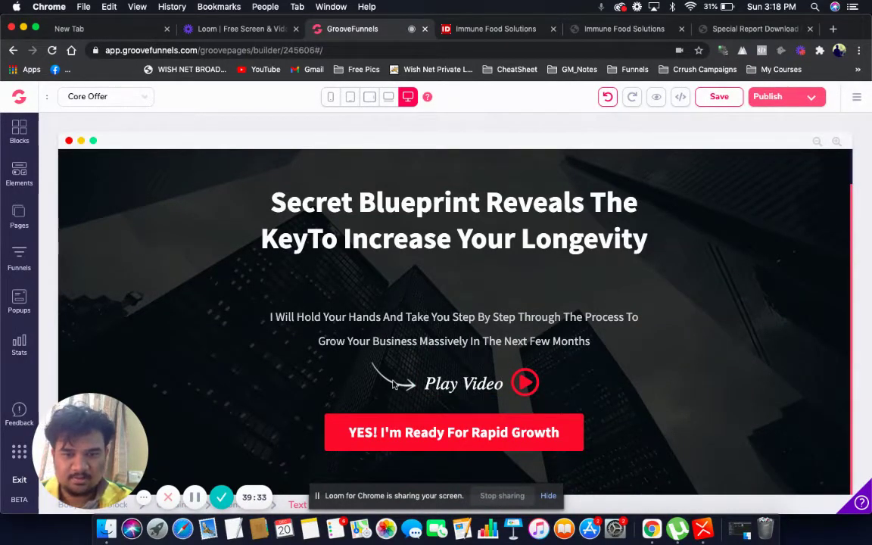
Delete the arrow image and the "Play Video" text from the row above the header block's button.
left_click(355, 344)
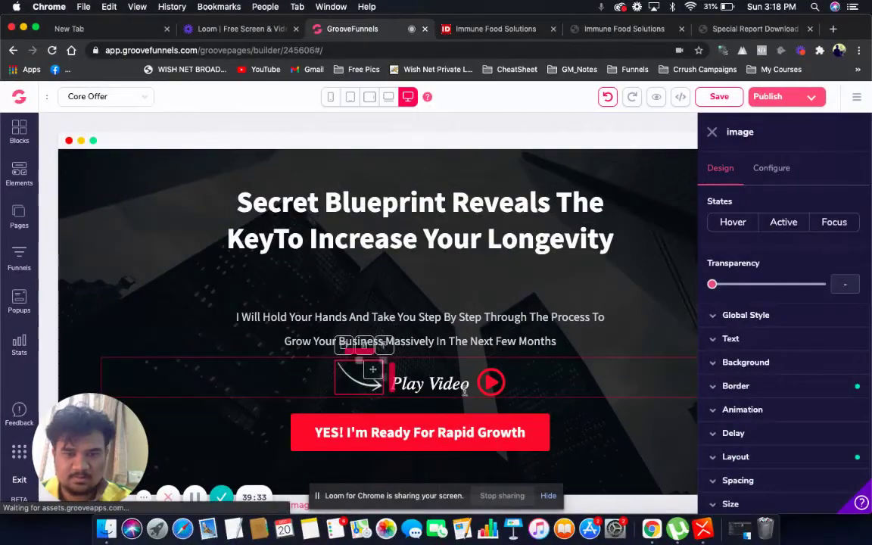
left_click(361, 345)
left_click(464, 318)
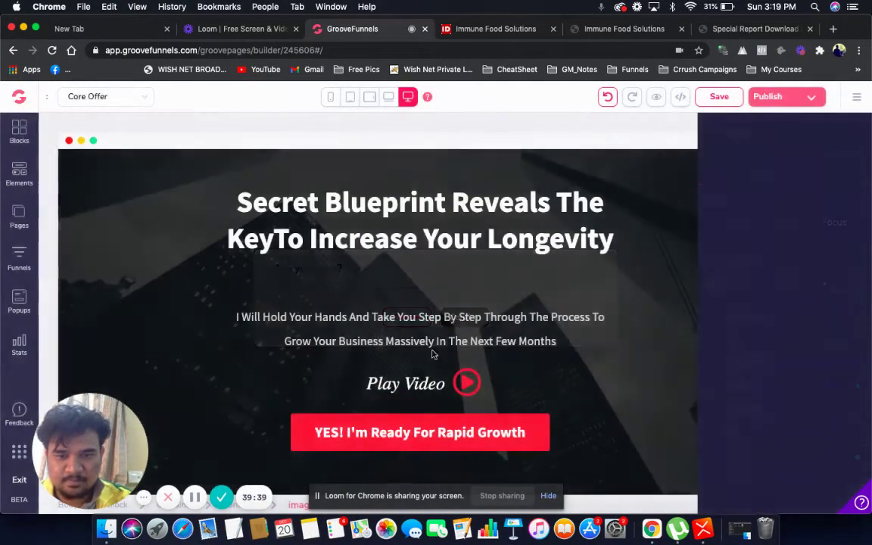
left_click(417, 380)
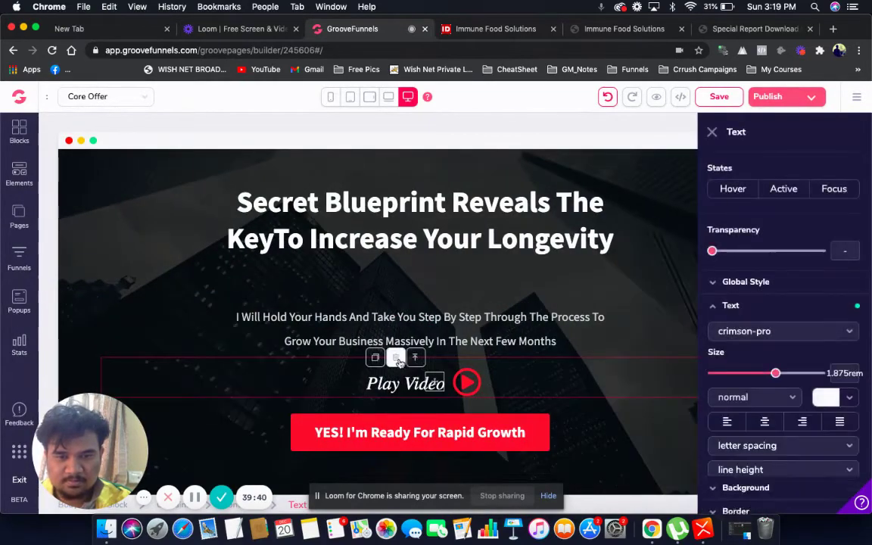
left_click(395, 357)
left_click(467, 317)
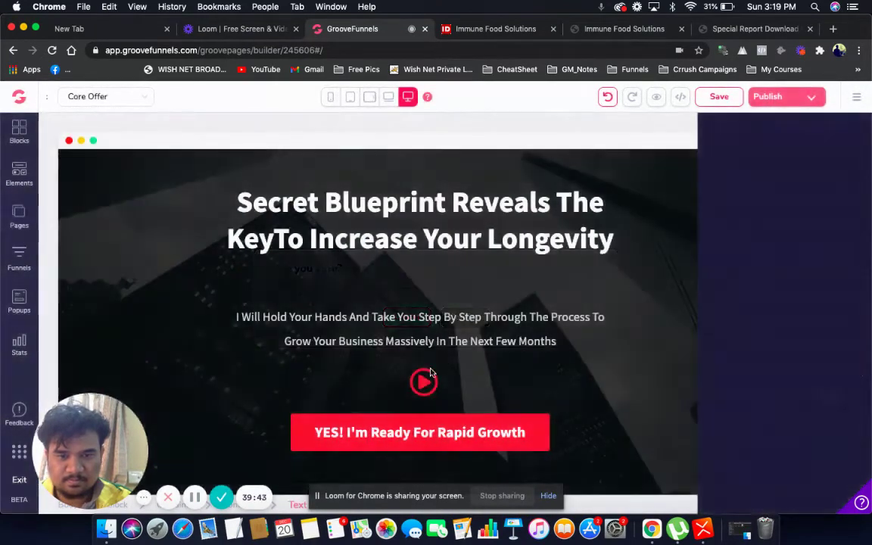
Delete the red play icon above the header block's button, along with its emptied container.
left_click(456, 382)
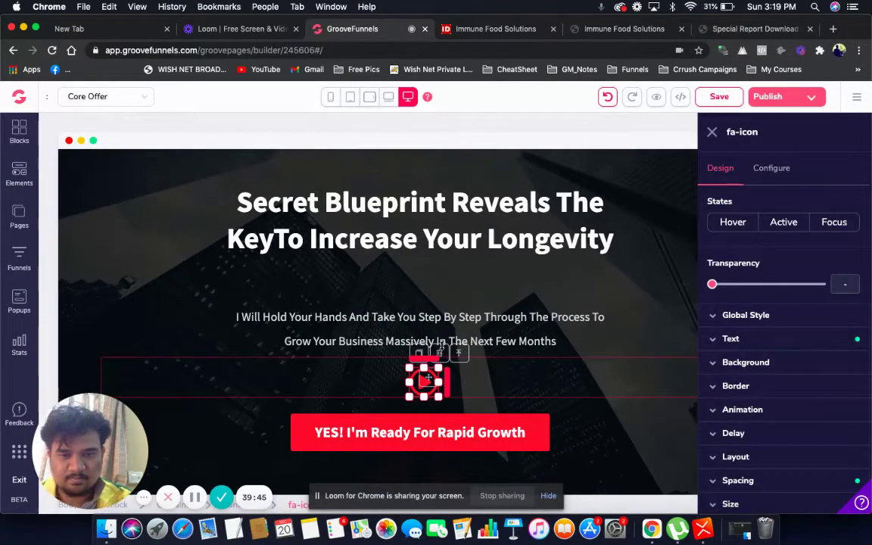
left_click(420, 425)
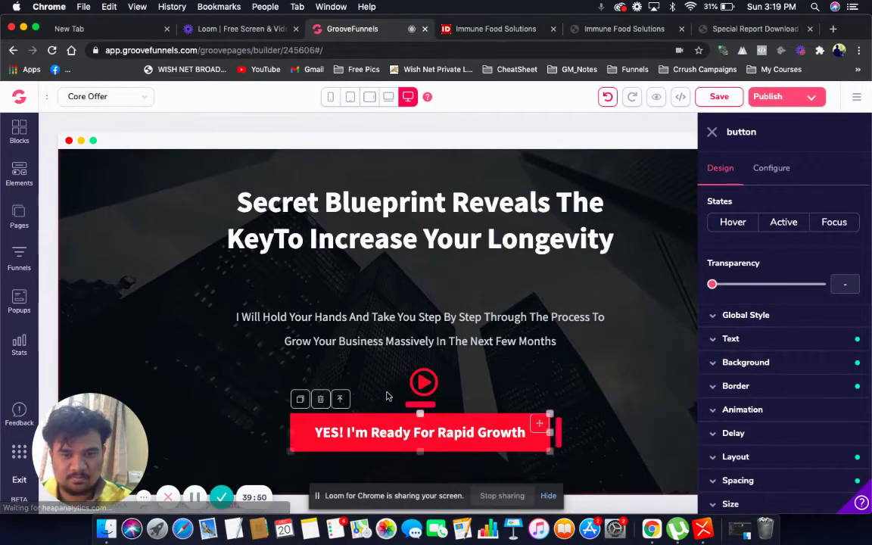
left_click(424, 382)
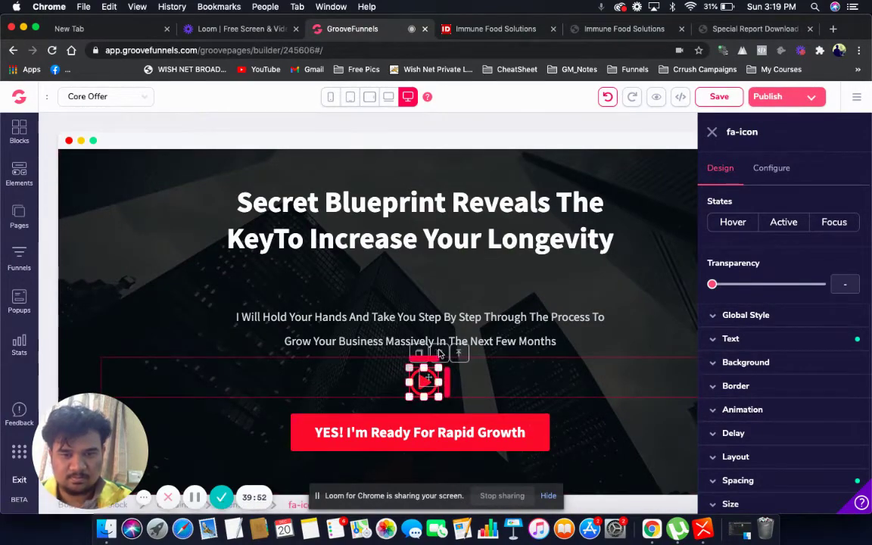
left_click(442, 355)
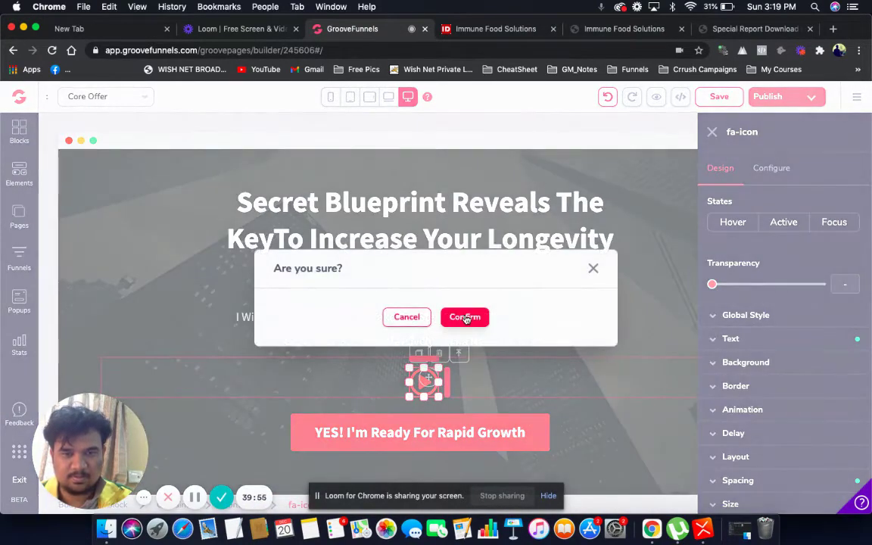
left_click(463, 316)
left_click(449, 393)
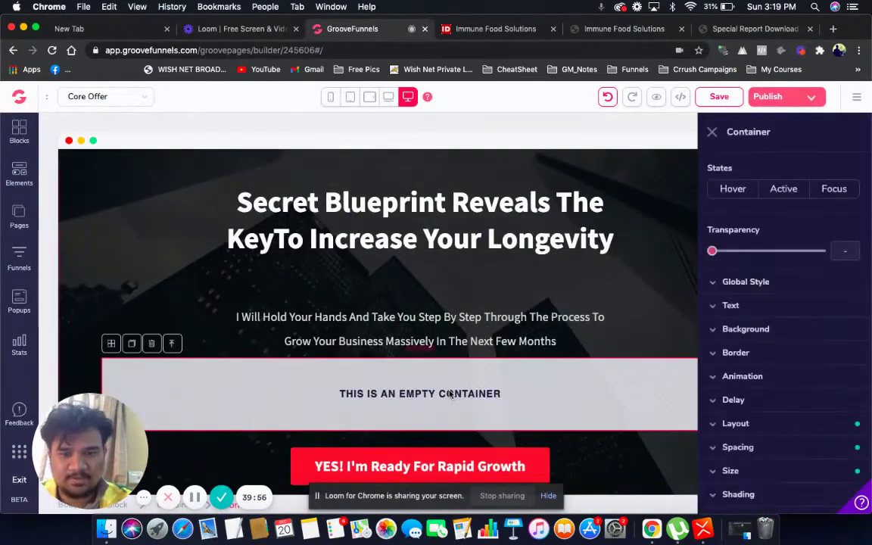
left_click(152, 343)
left_click(474, 321)
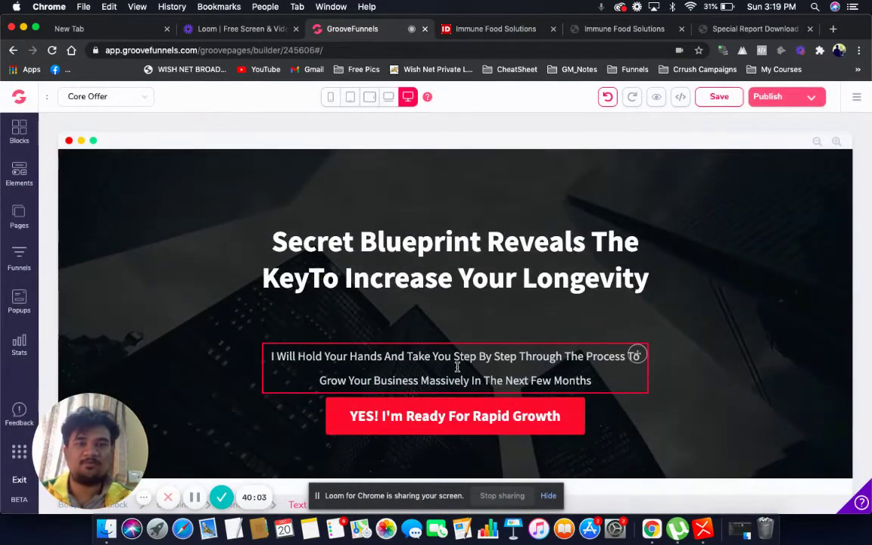
Replace the header block's subheading with "Discover Research Backed Techniques That Will Give You A Long And Healthy Life." copied from the original FE sales page.
left_click(603, 30)
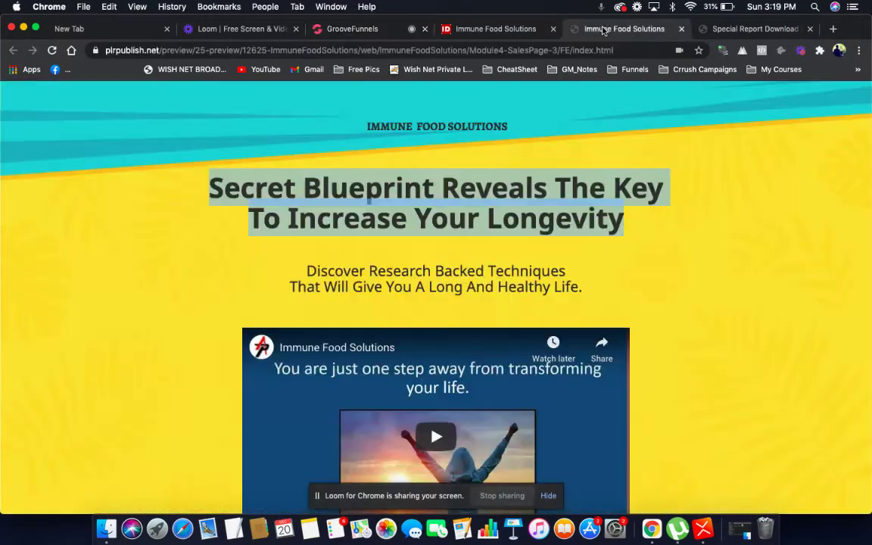
mouse_move(308, 273)
left_mouse_down()
mouse_move(428, 306)
mouse_move(497, 288)
mouse_move(578, 282)
left_mouse_up()
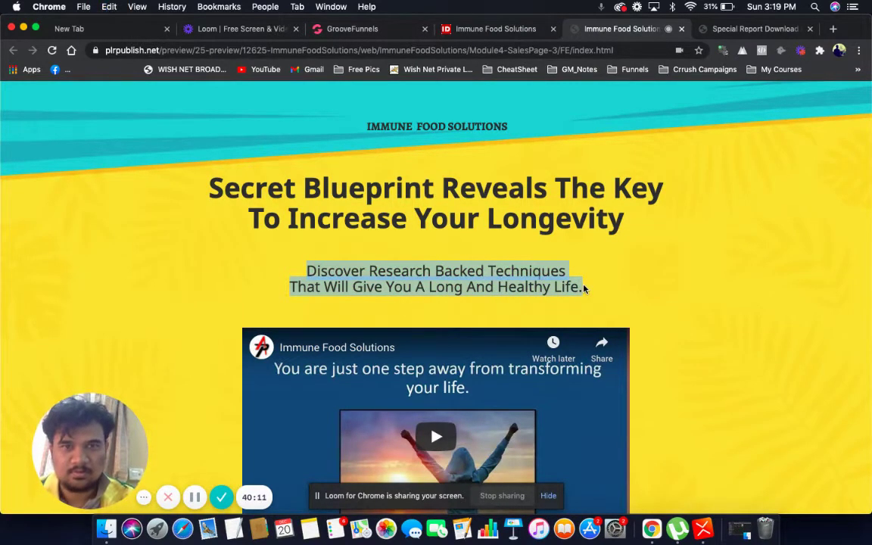
left_click(505, 31)
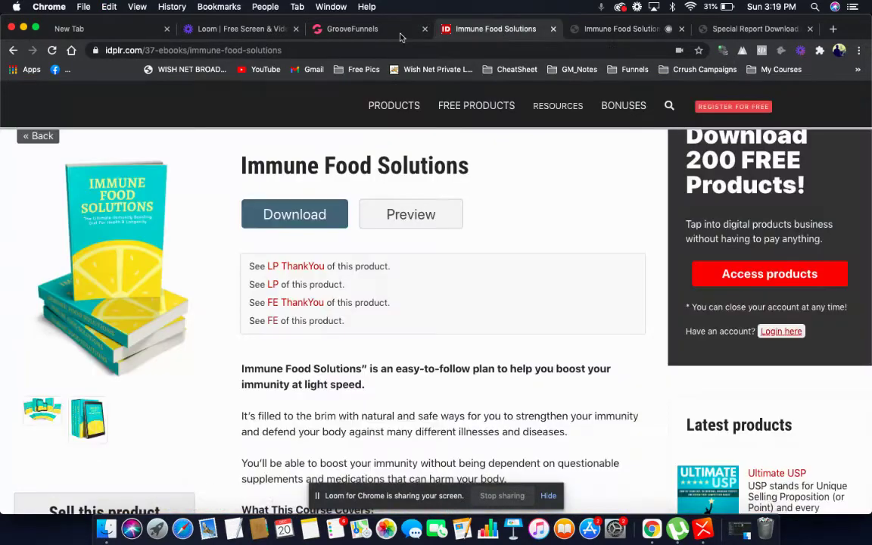
left_click(352, 29)
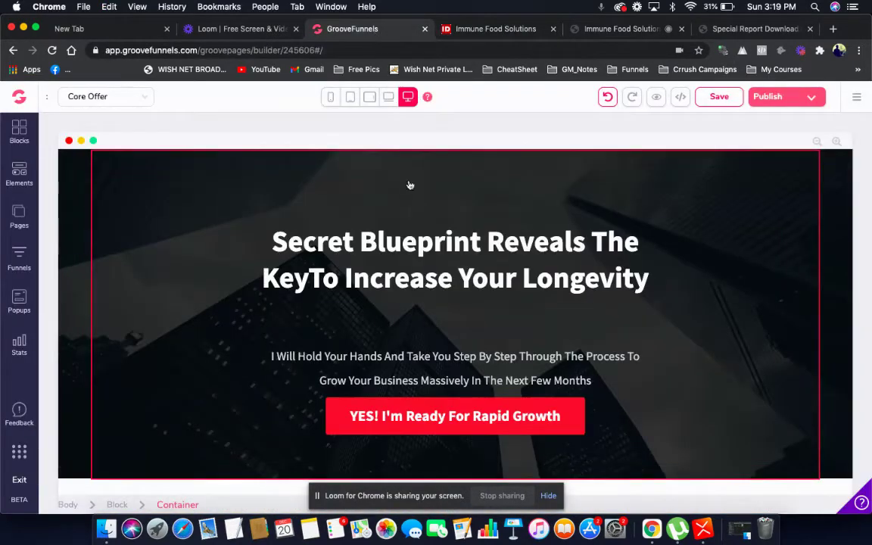
left_click(437, 356)
triple_click(433, 356)
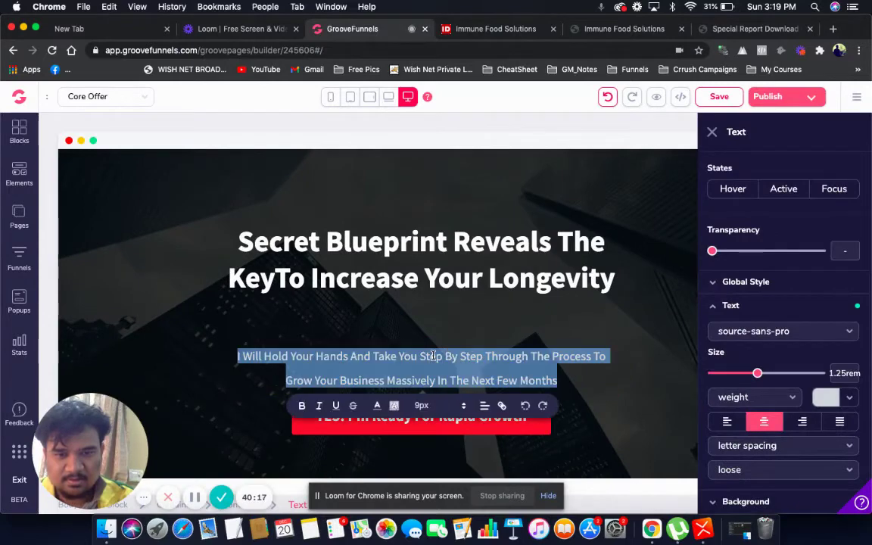
type("Discover Research Backed TechniquesThat Will Give You A Long And Healthy Life.")
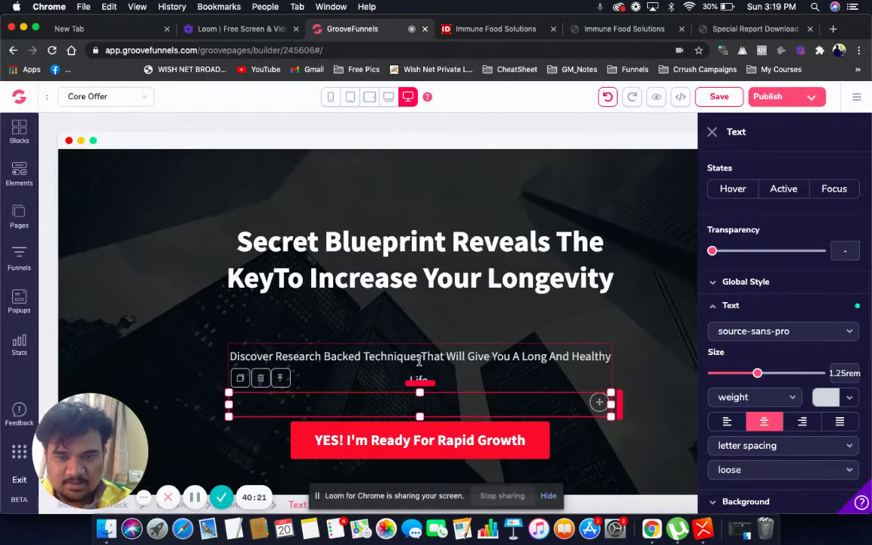
Separate "Techniques" and "That" with a space in the subheading and set its text size to 1.5rem.
left_click(453, 395)
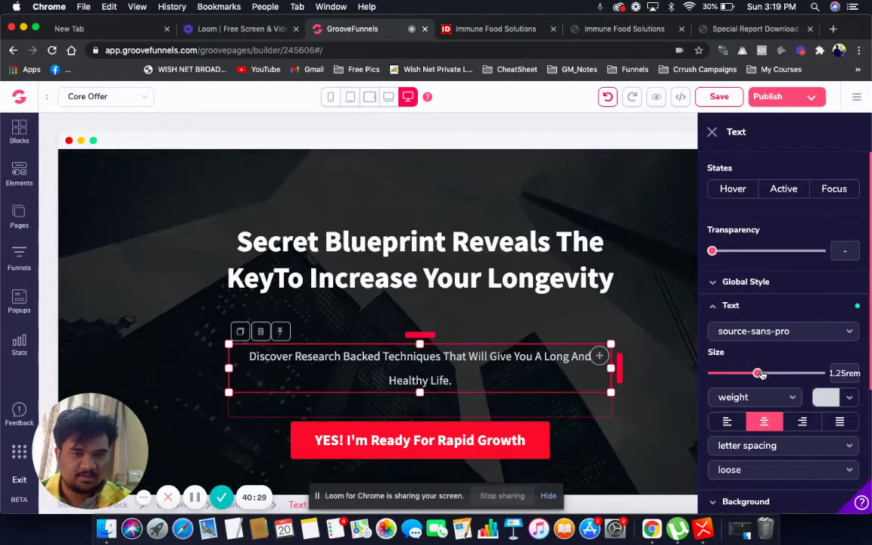
left_click_drag(760, 374, 765, 374)
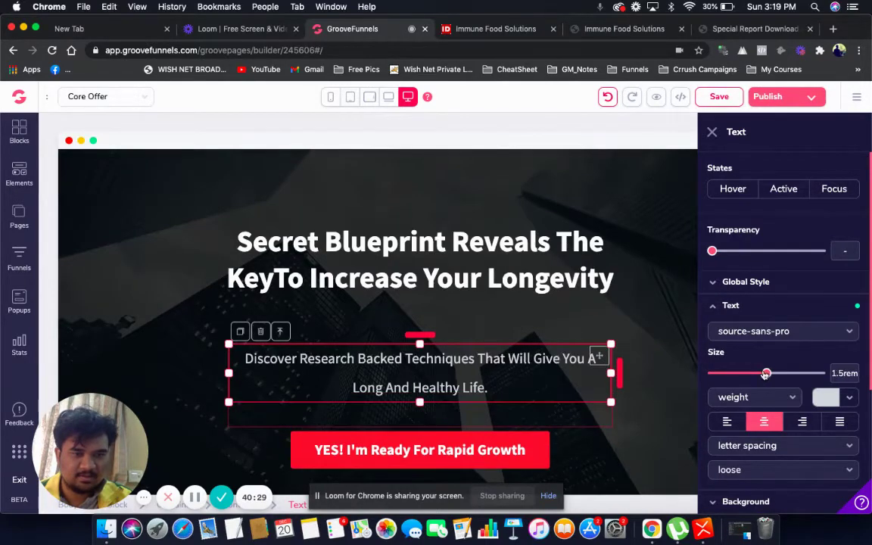
left_click(651, 298)
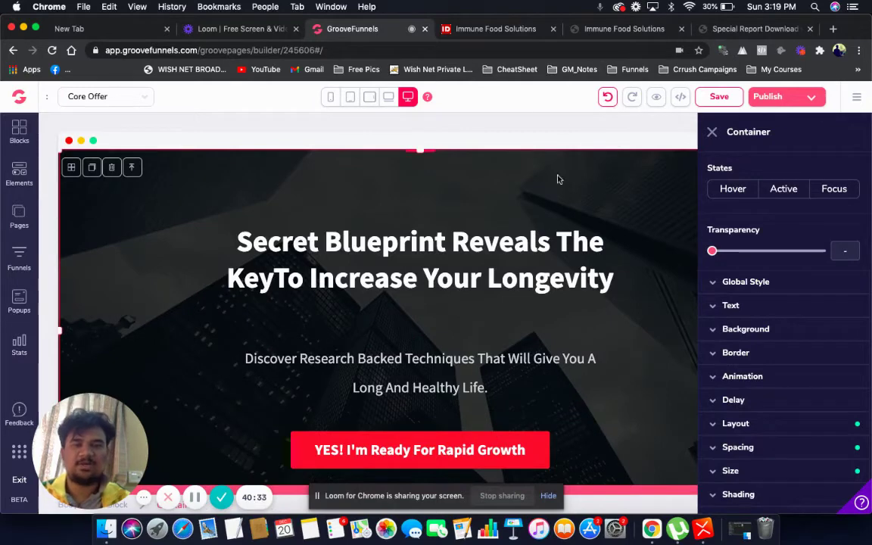
Examine the video and call-to-action button below the subheading on the original FE sales page, and return to the page builder.
left_click(605, 31)
scroll(567, 322, "down", 3)
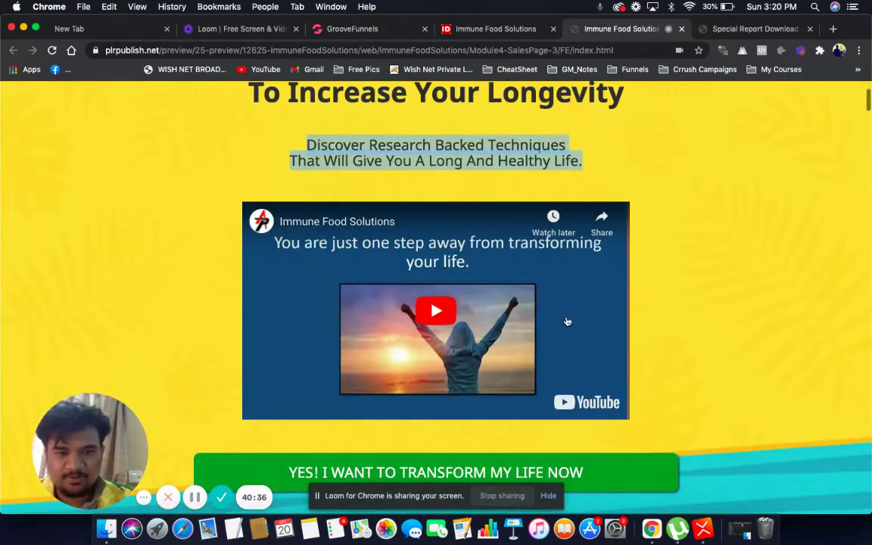
scroll(494, 327, "down", 2)
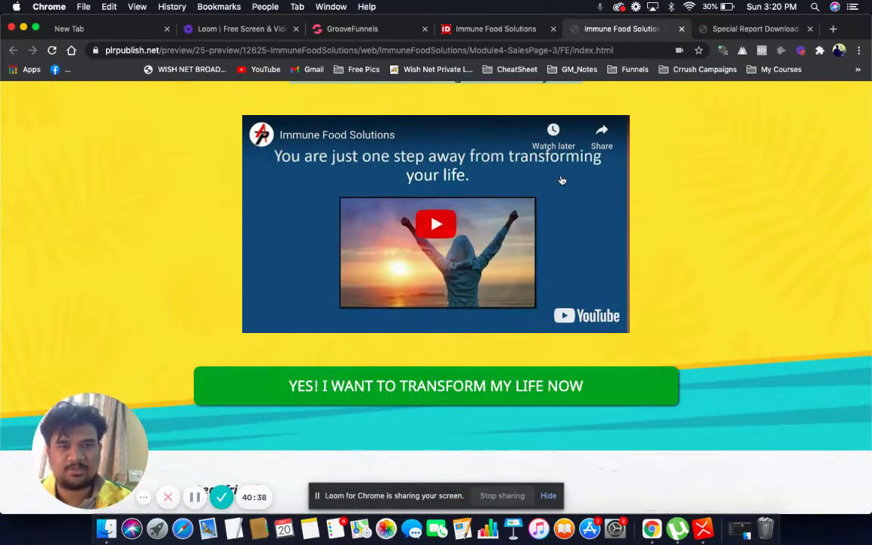
left_click(356, 29)
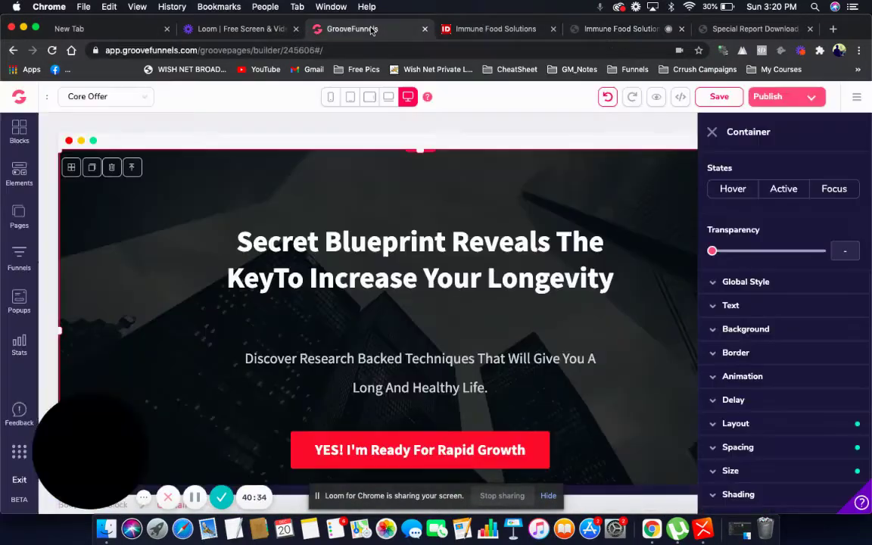
Insert a YouTube video element between the headline and the subheading of the header block.
left_click(19, 173)
scroll(162, 326, "down", 10)
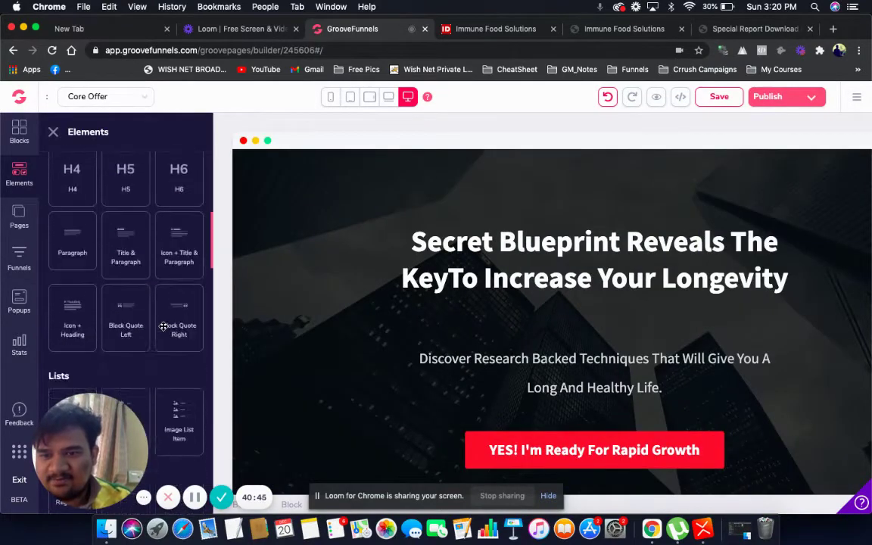
scroll(163, 326, "down", 3)
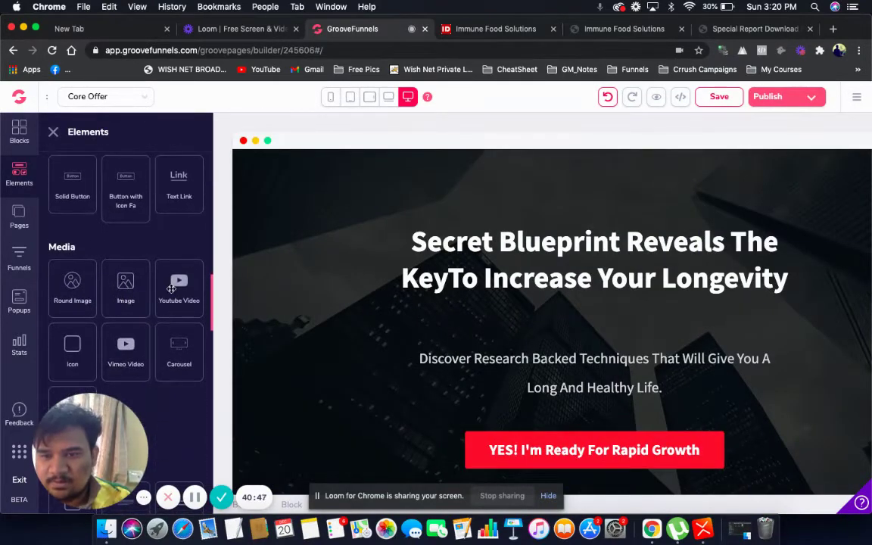
left_click_drag(175, 284, 556, 418)
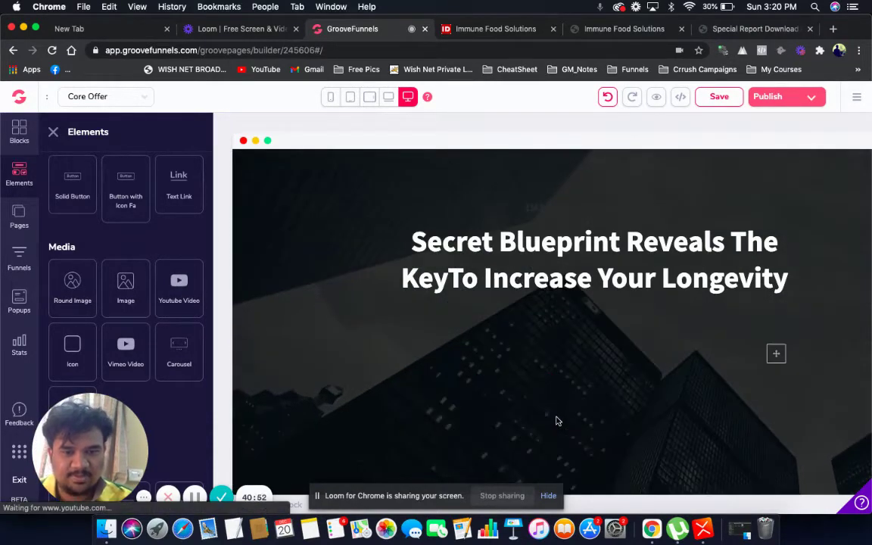
scroll(556, 418, "down", 3)
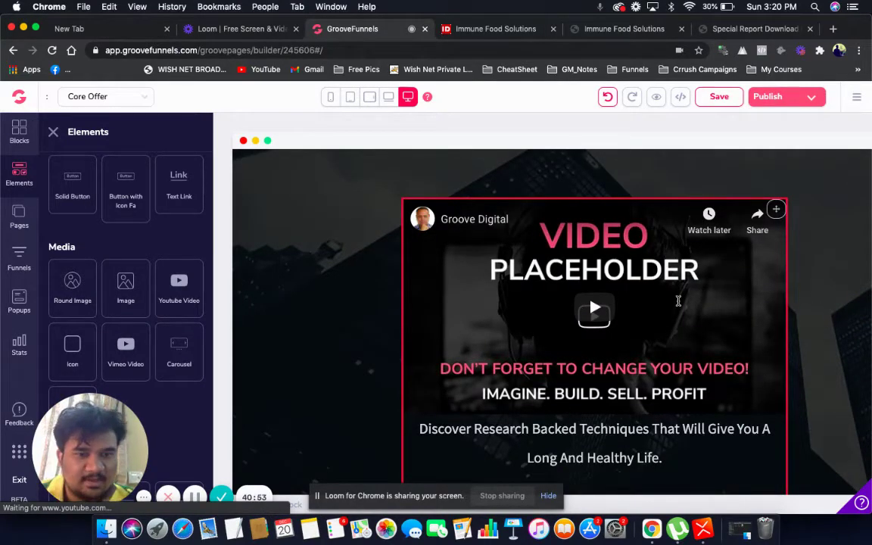
scroll(677, 303, "down", 3)
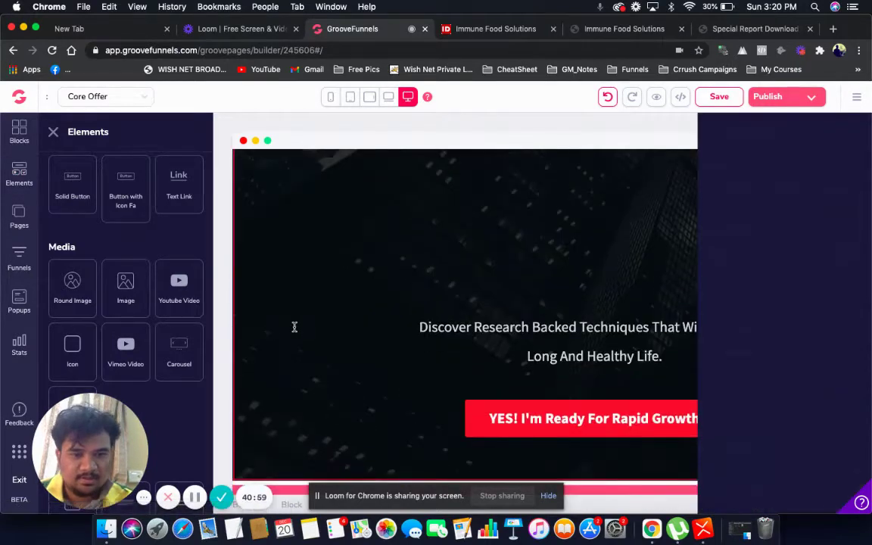
left_click(294, 326)
scroll(469, 342, "up", 2)
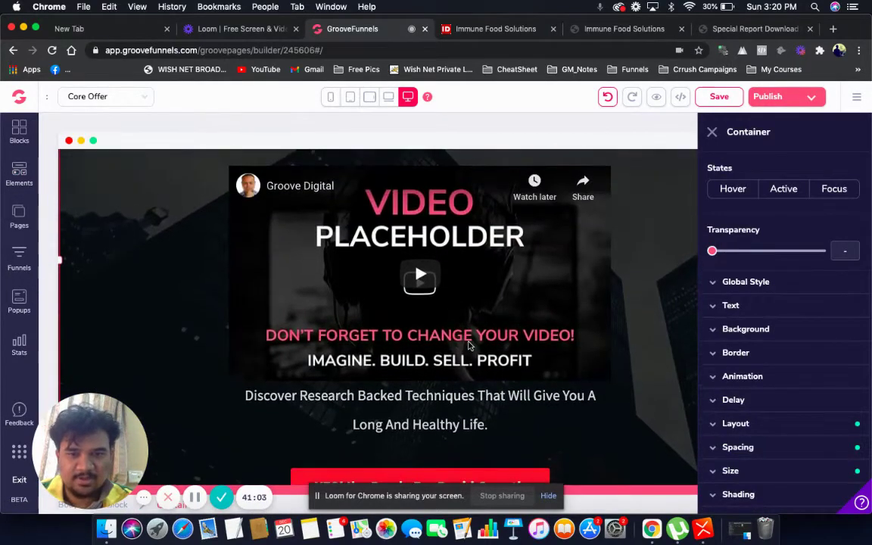
Delete the YouTube video element placed above the header block's subheading.
left_click(591, 243)
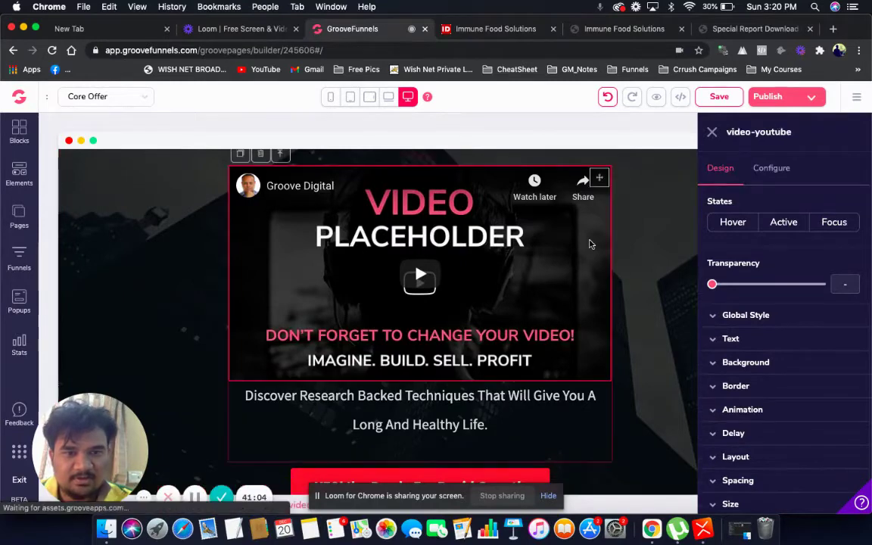
scroll(591, 244, "up", 2)
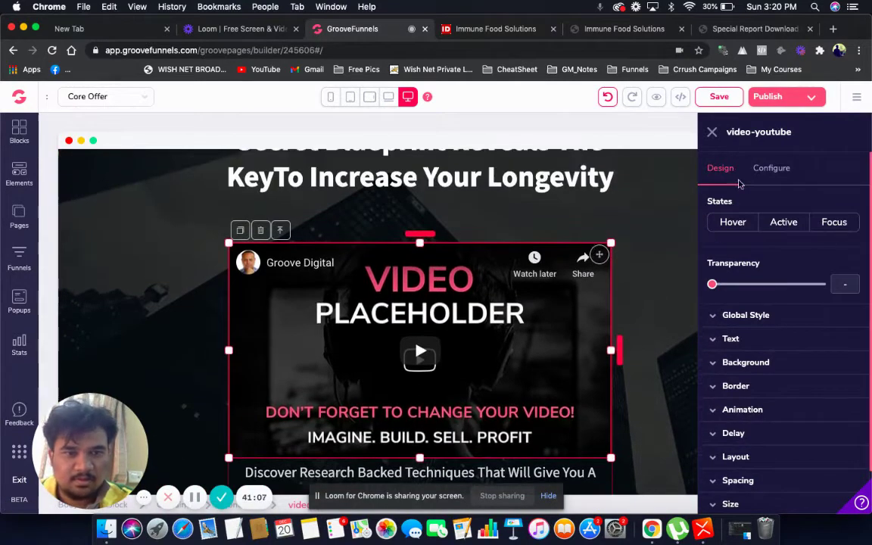
left_click(712, 132)
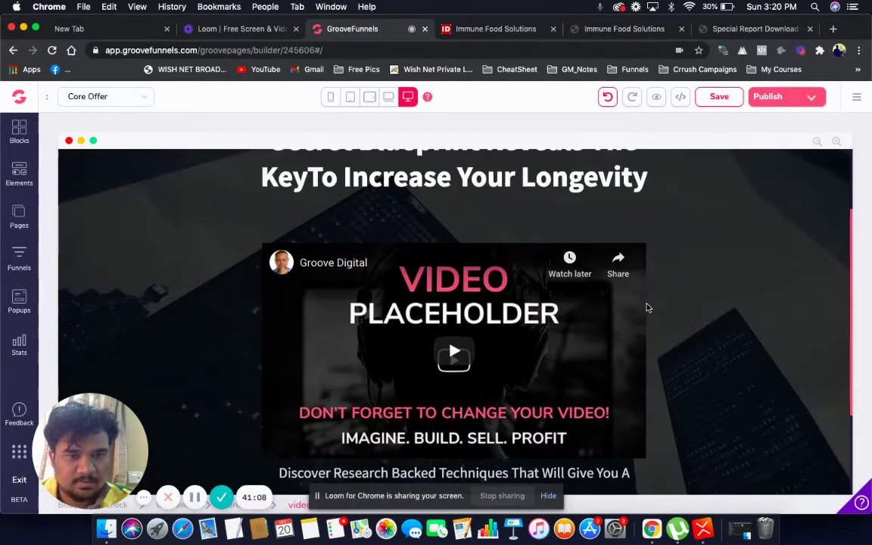
left_click(613, 319)
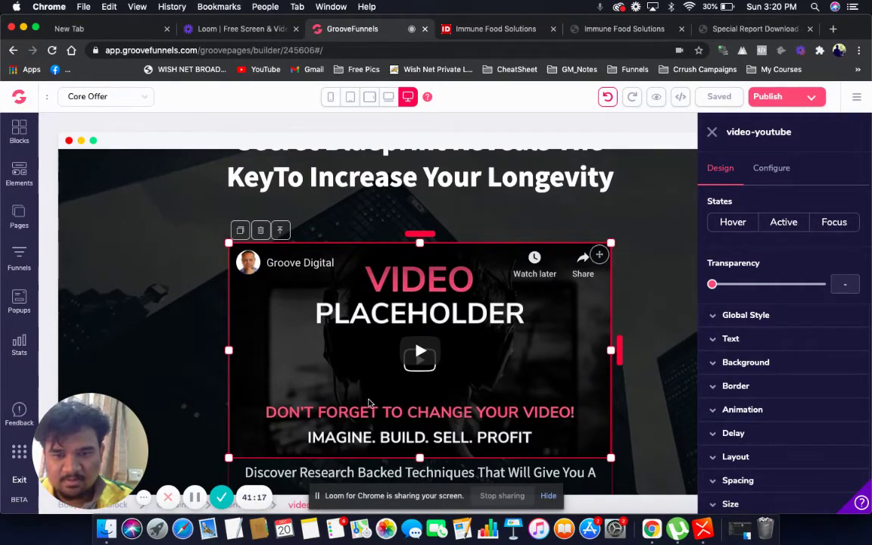
left_click(260, 230)
left_click(470, 318)
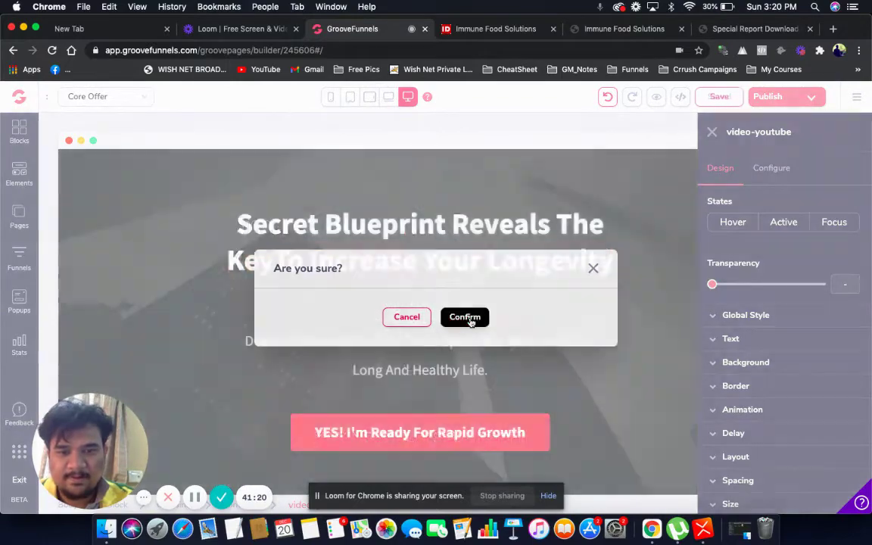
Insert a YouTube video element between the header block's subheading and its red button, and save the page.
left_click(23, 184)
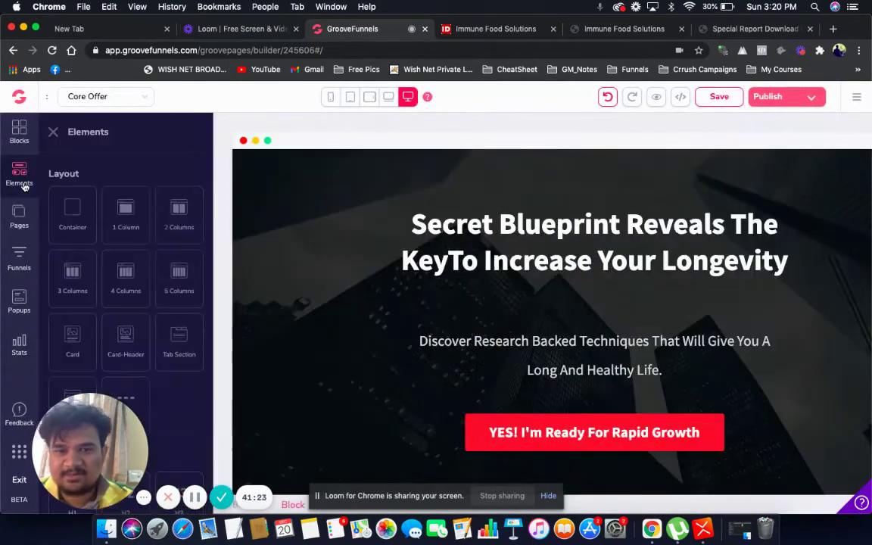
scroll(93, 266, "down", 2)
scroll(94, 266, "down", 2)
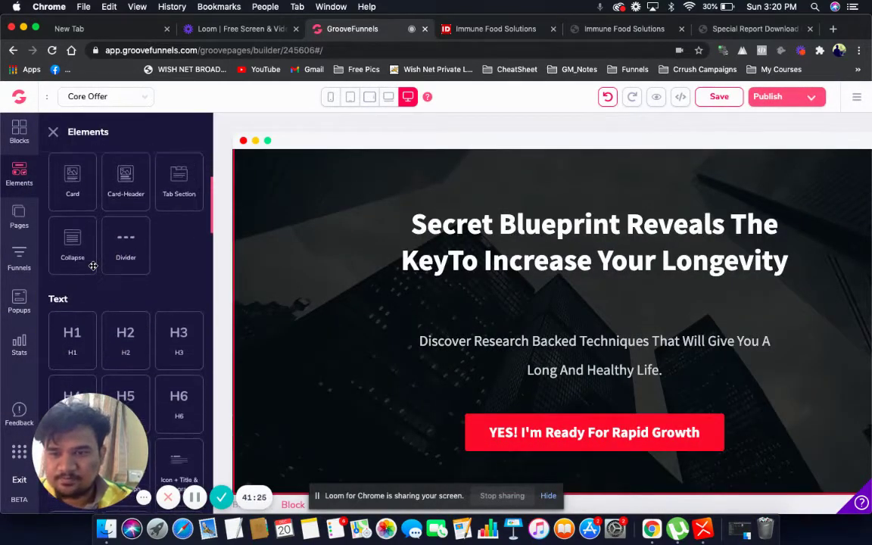
scroll(93, 266, "up", 3)
scroll(94, 266, "down", 2)
scroll(93, 266, "down", 6)
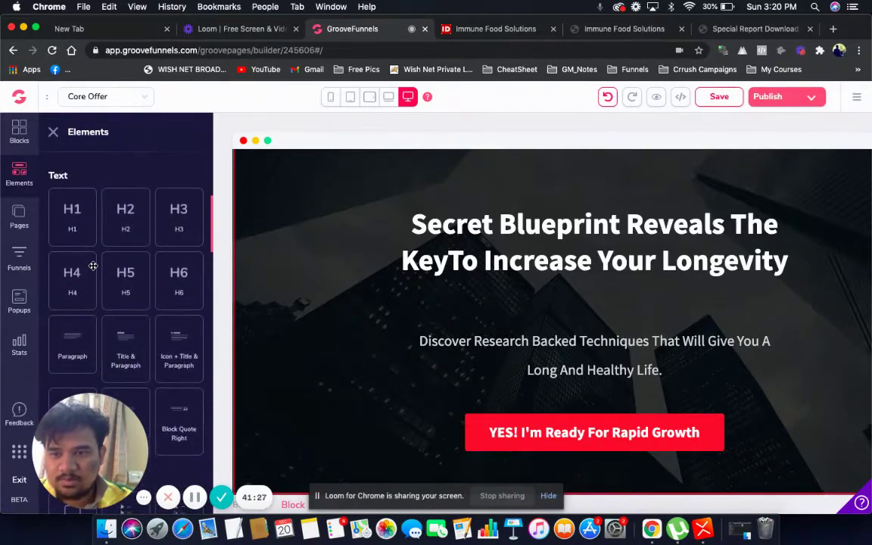
scroll(93, 269, "down", 1)
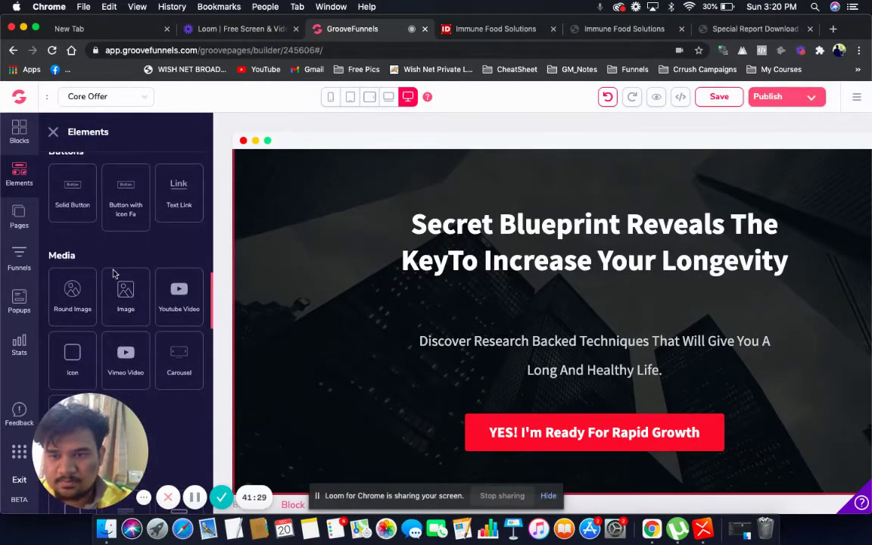
left_click_drag(179, 295, 557, 353)
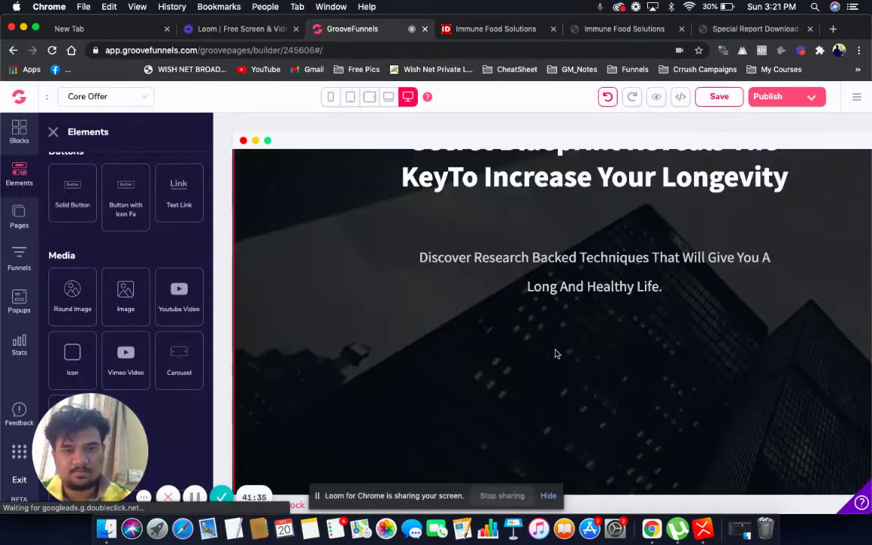
scroll(558, 345, "down", 1)
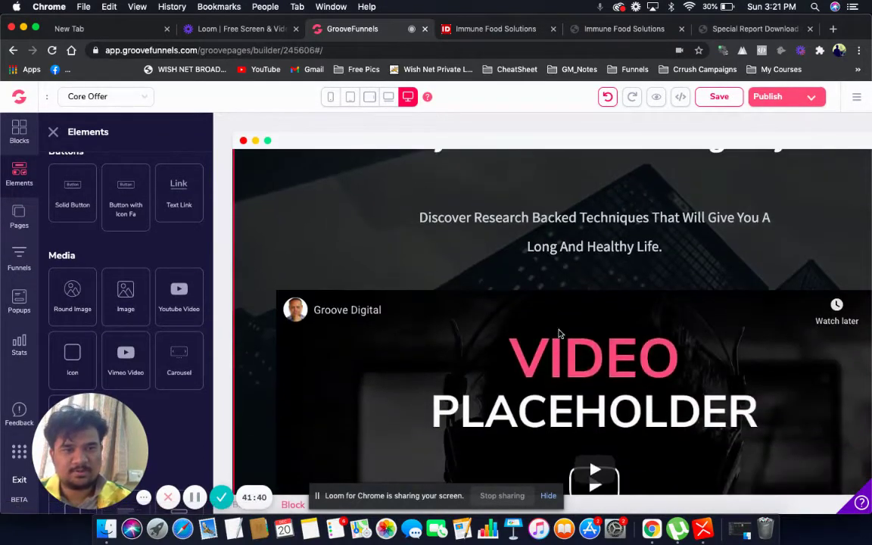
left_click(720, 97)
scroll(607, 302, "down", 6)
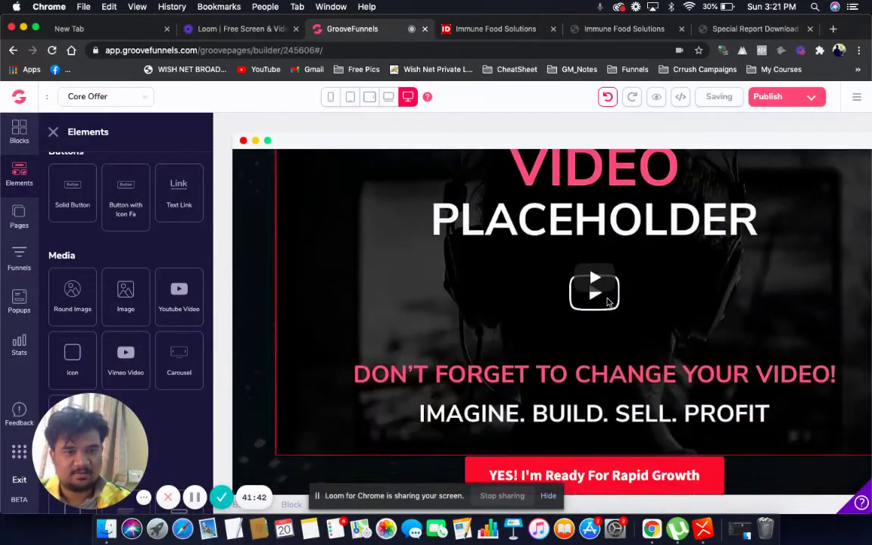
left_click(53, 132)
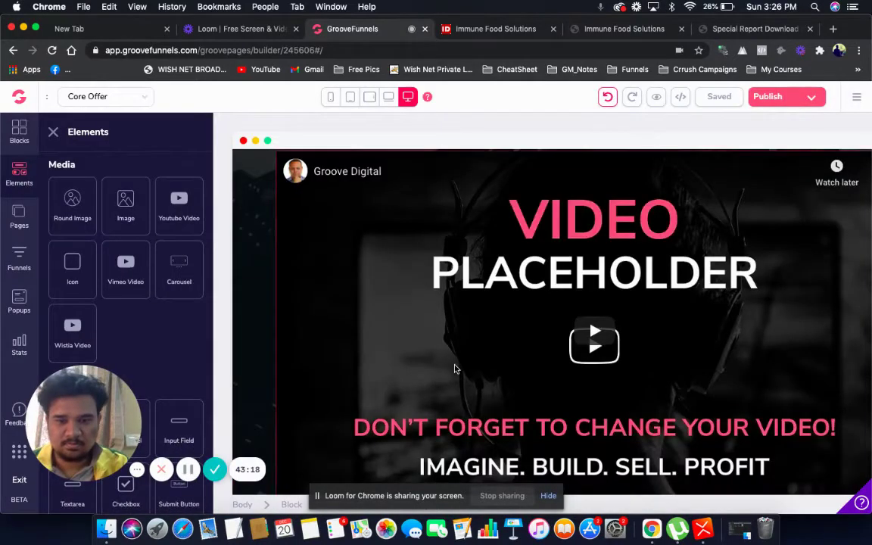
Open the sales video from the original FE sales page on YouTube and copy its share link.
scroll(454, 366, "down", 2)
scroll(455, 367, "down", 1)
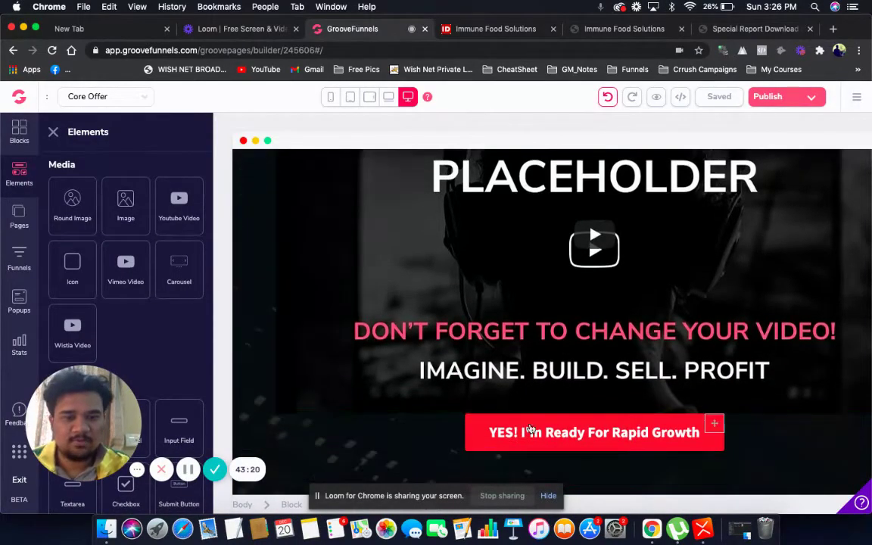
scroll(695, 262, "up", 5)
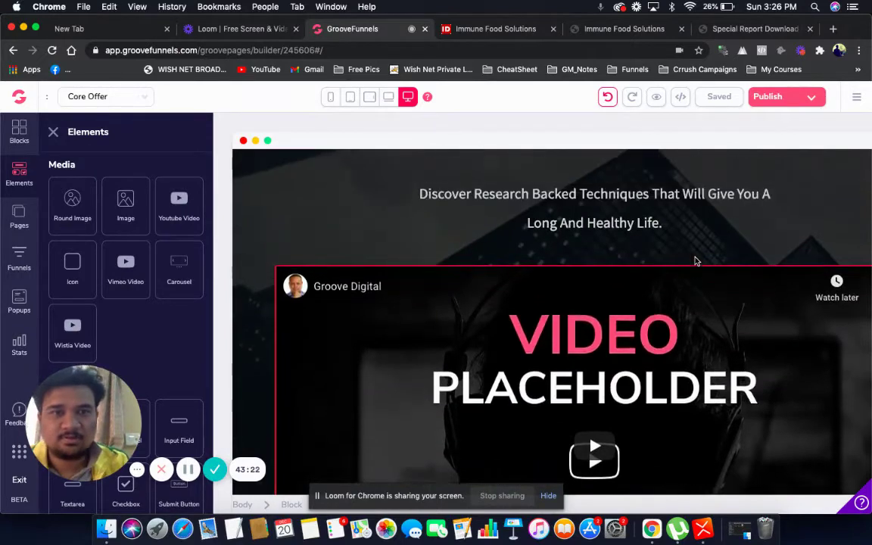
left_click(609, 29)
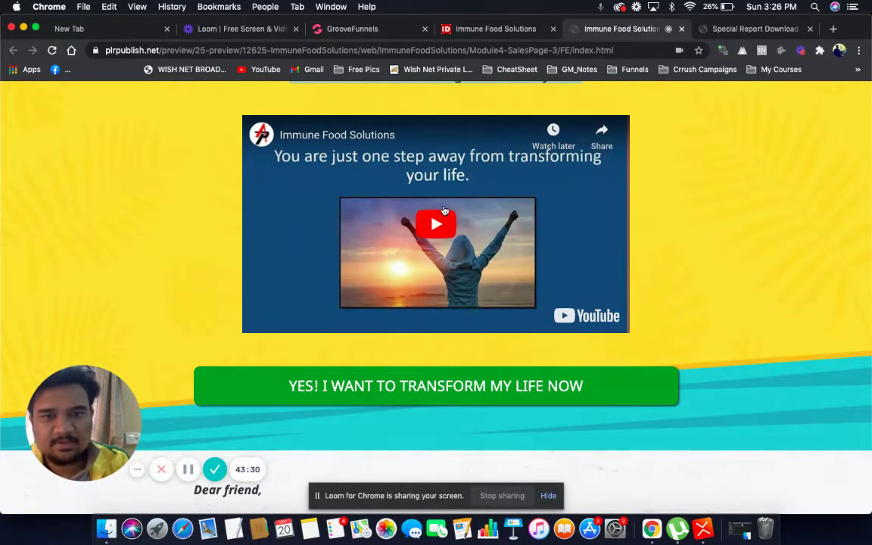
left_click(601, 136)
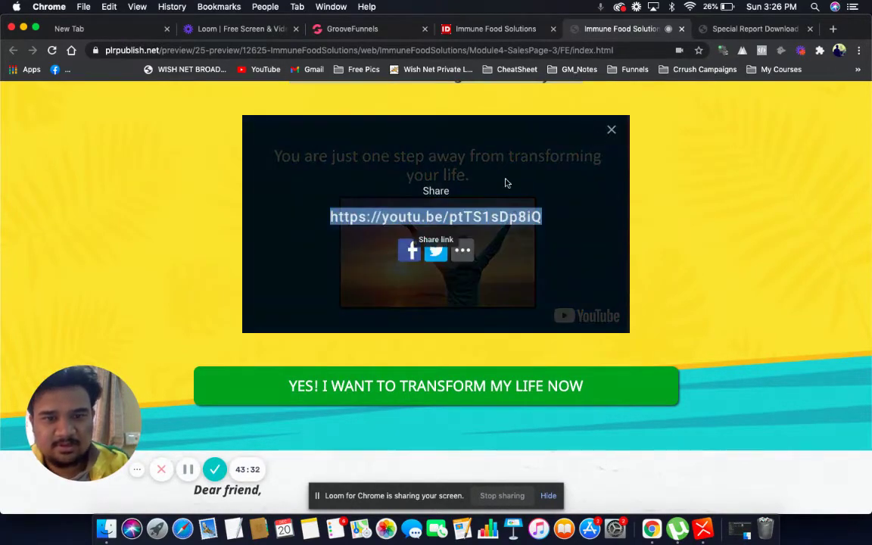
left_click(470, 216)
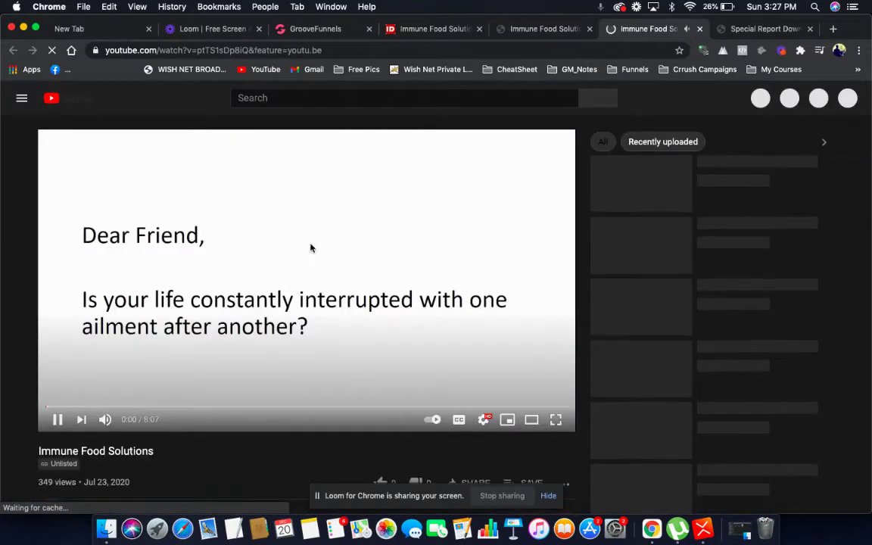
scroll(331, 210, "down", 1)
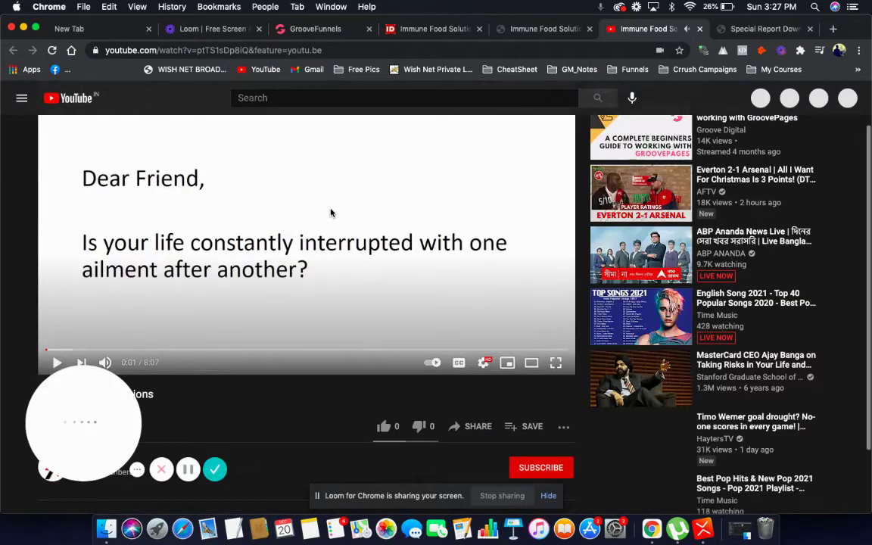
scroll(331, 210, "down", 3)
left_click(474, 355)
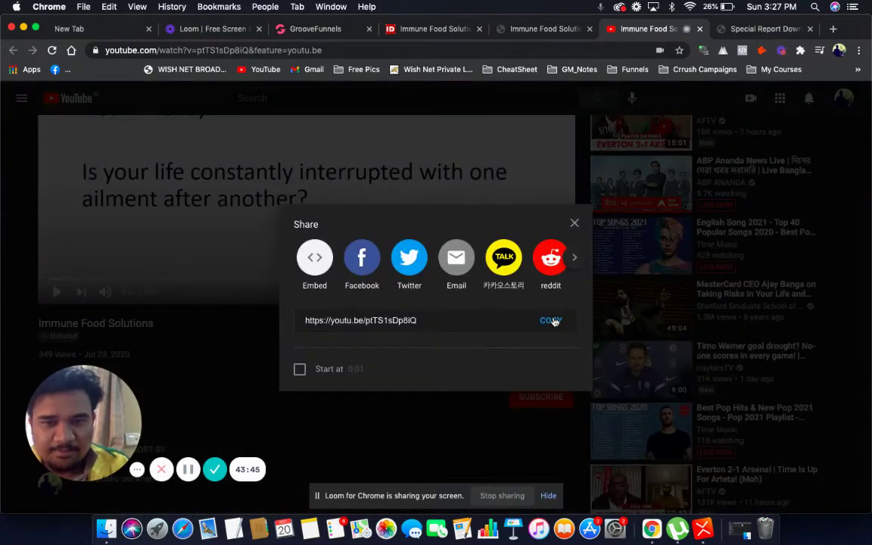
left_click(551, 320)
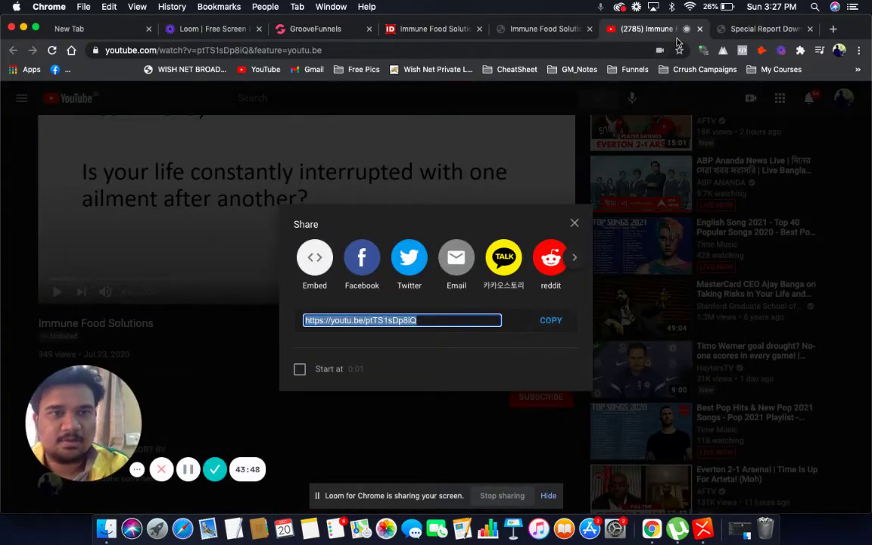
Back in the page builder, set the placeholder video's YouTube video ID to ptTS1sDp8iQ from the copied link and update the element.
left_click(555, 28)
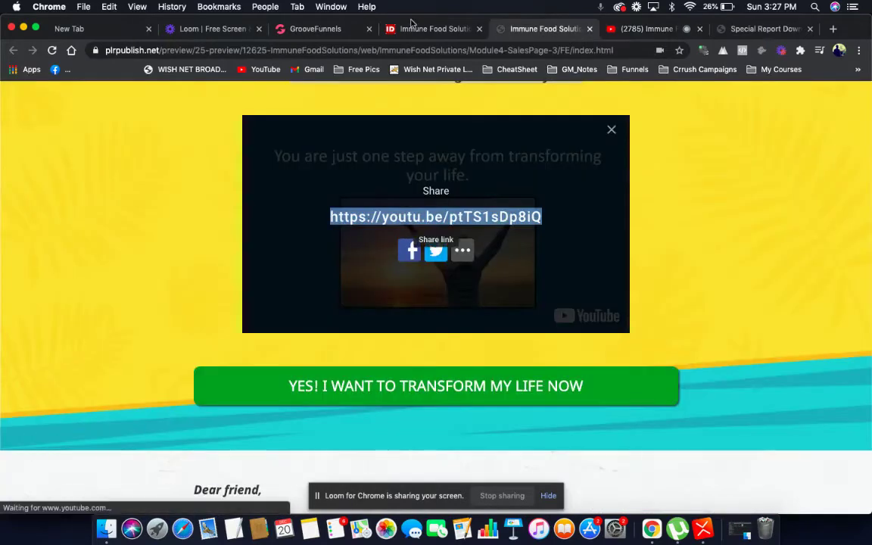
left_click(315, 28)
scroll(530, 273, "down", 3)
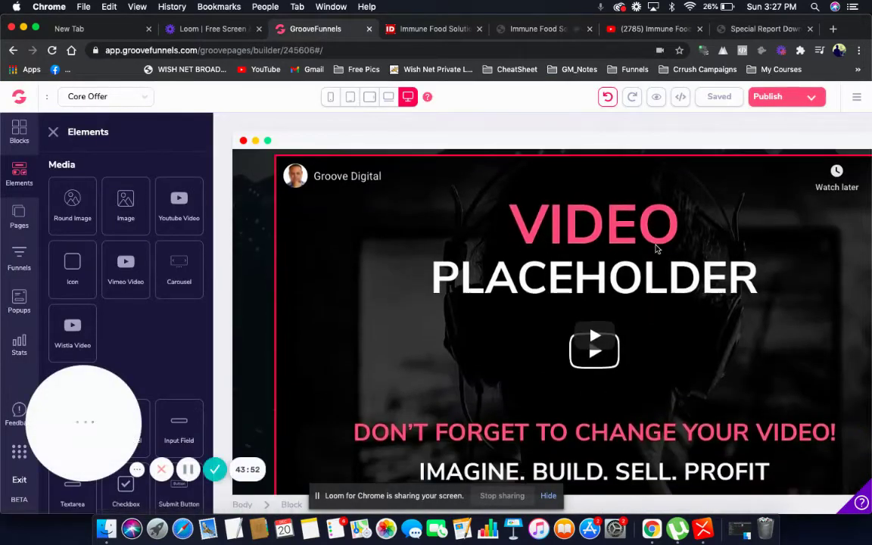
left_click(655, 249)
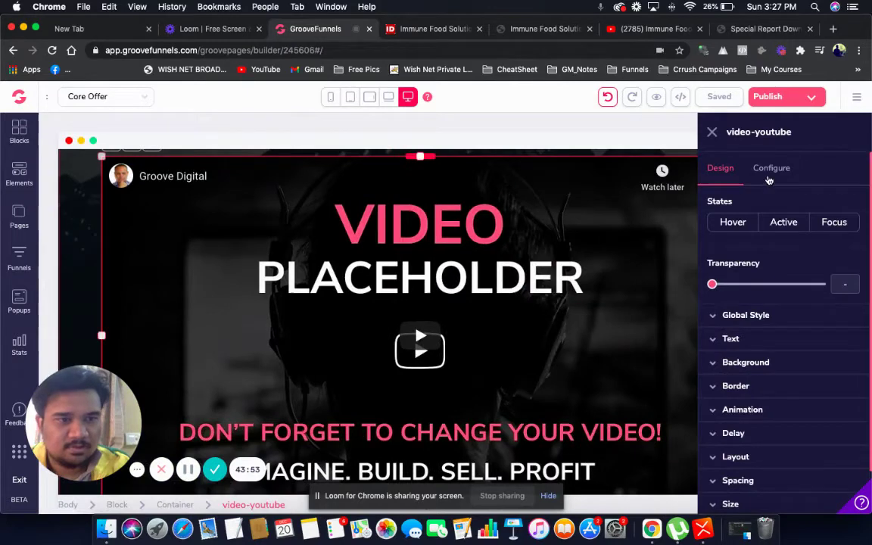
left_click(774, 169)
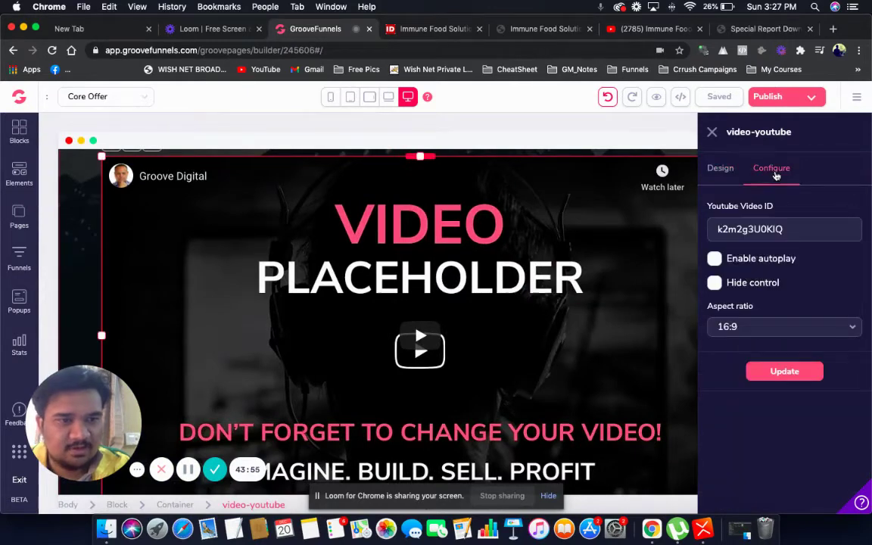
double_click(764, 229)
key("super+v")
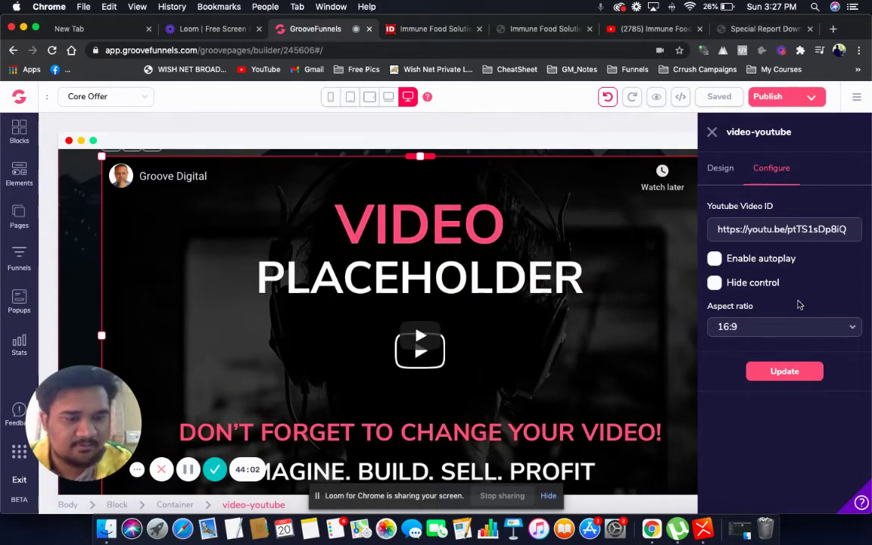
key("BackSpace")
key("BackSpace")
key("BackSpace")
key("BackSpace")
key("BackSpace")
key("BackSpace")
key("BackSpace")
key("BackSpace")
key("BackSpace")
key("BackSpace")
key("BackSpace")
key("BackSpace")
key("BackSpace")
key("BackSpace")
key("BackSpace")
key("BackSpace")
key("BackSpace")
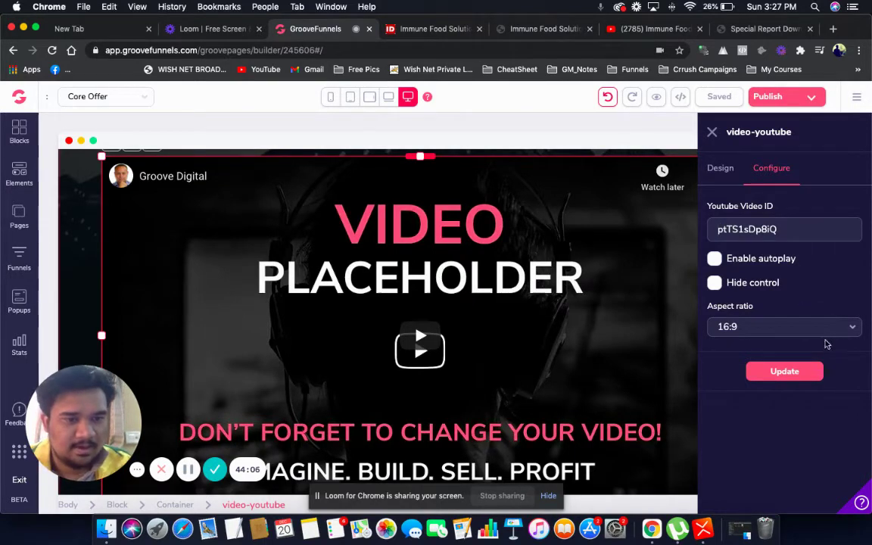
left_click(793, 372)
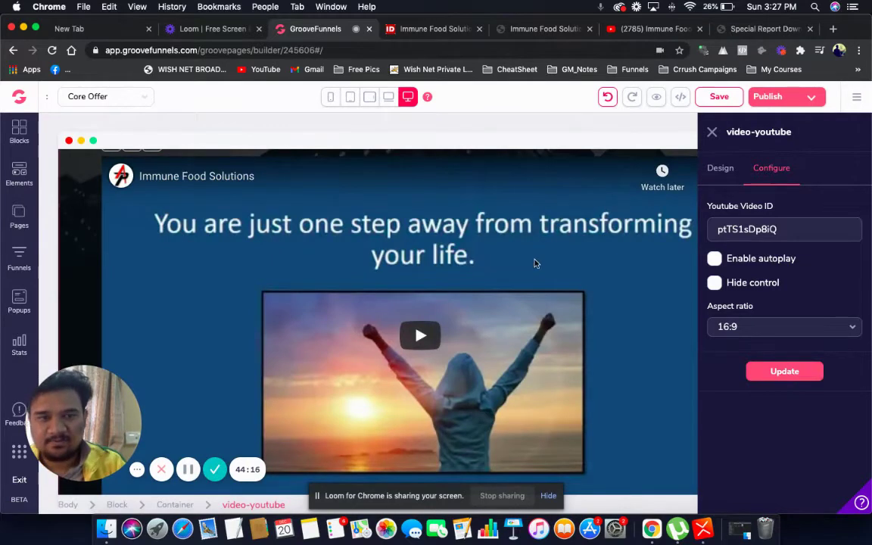
scroll(481, 233, "up", 3)
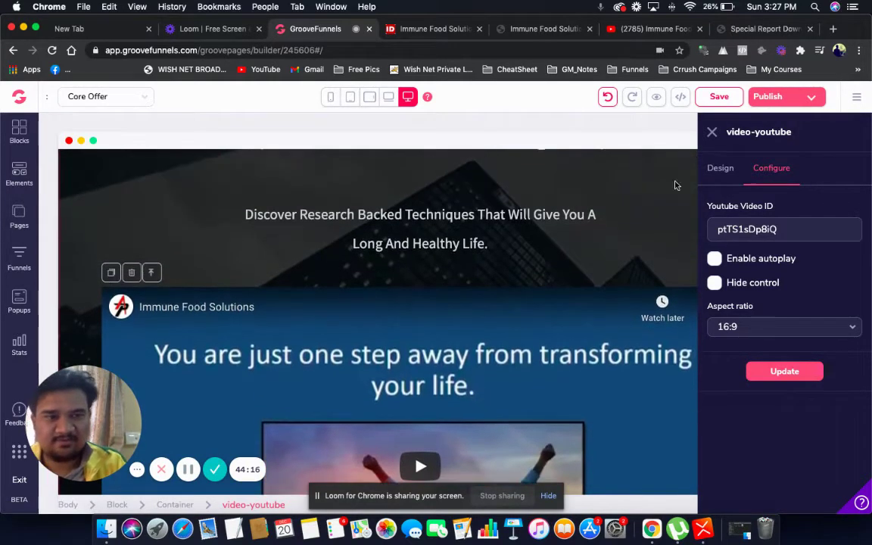
Save the page with the embedded sales video and reapply the video element's configuration.
left_click(720, 98)
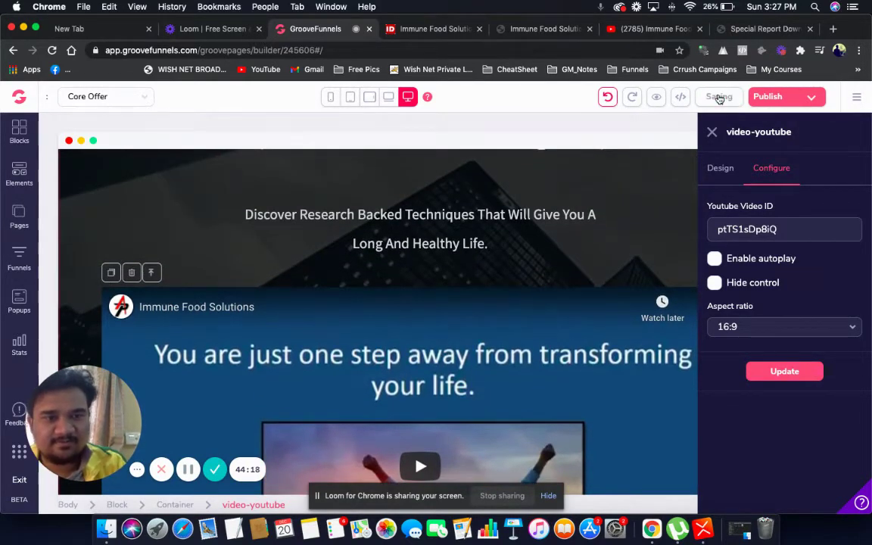
left_click(782, 370)
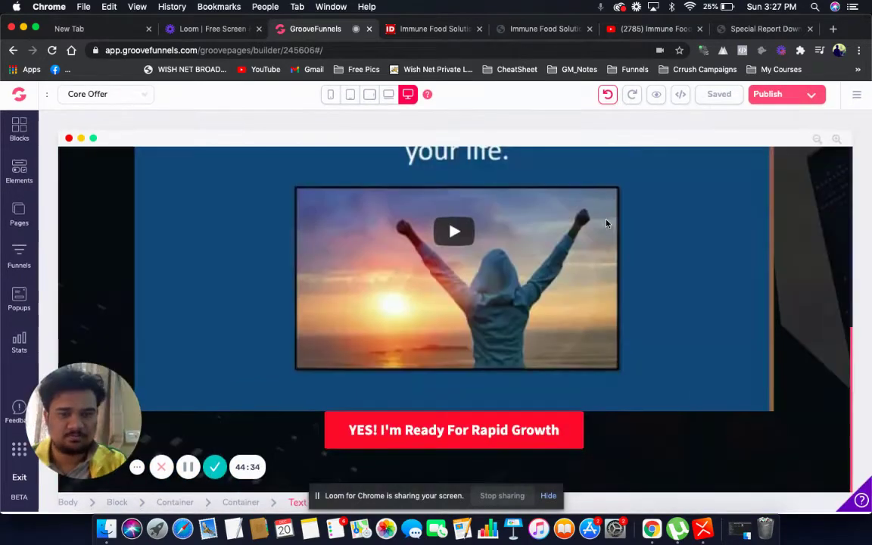
left_click(770, 183)
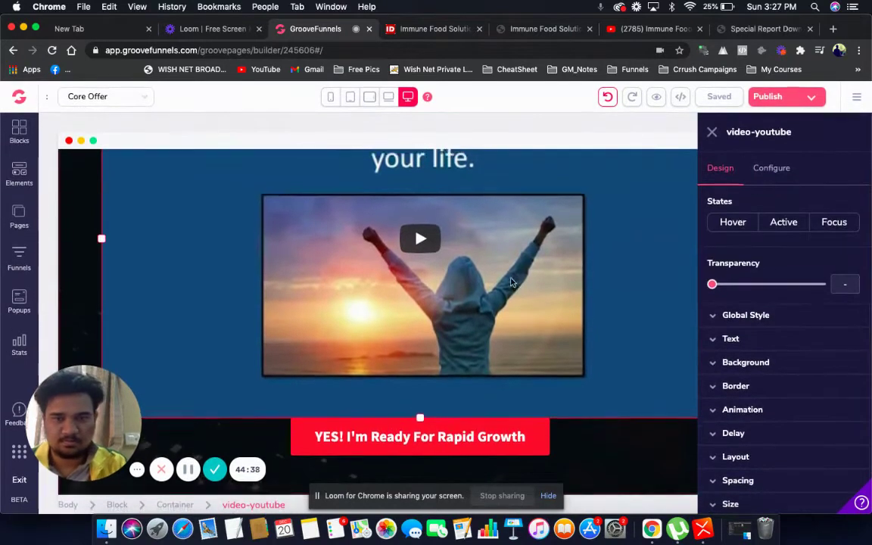
scroll(510, 283, "up", 3)
left_click(539, 164)
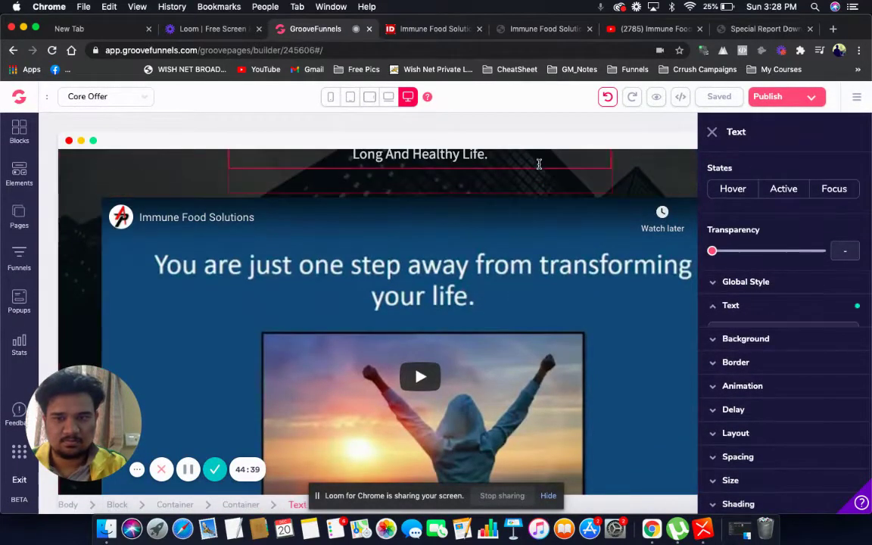
left_click(713, 133)
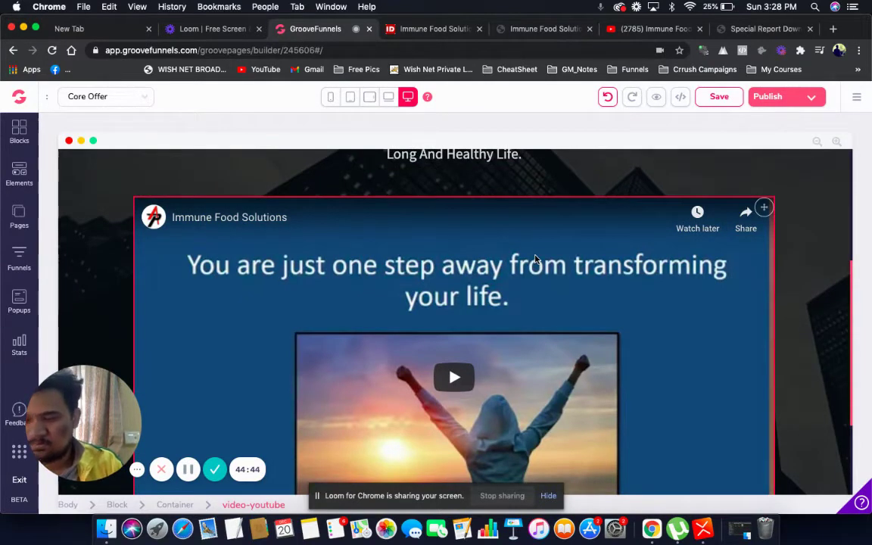
Open the settings of the red "YES! I'm Ready For Rapid Growth" button below the video.
scroll(454, 393, "up", 3)
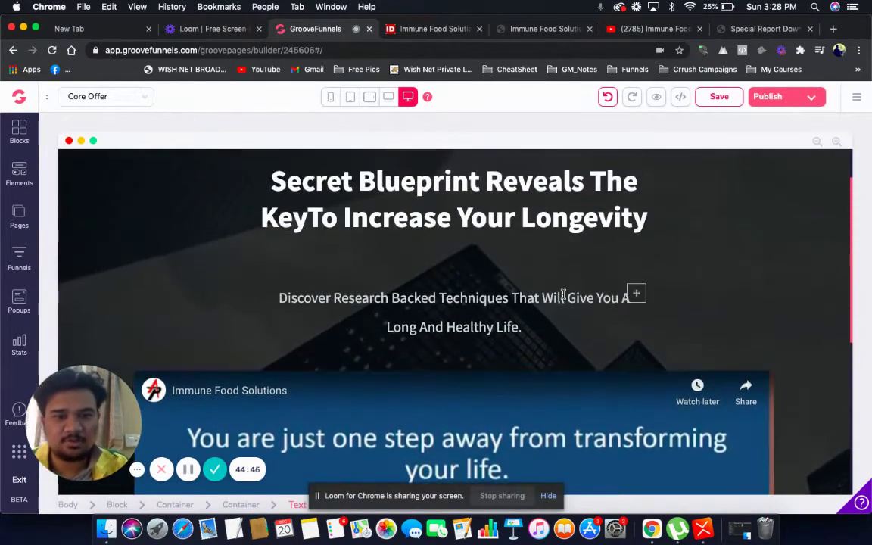
scroll(563, 294, "down", 4)
scroll(563, 294, "down", 3)
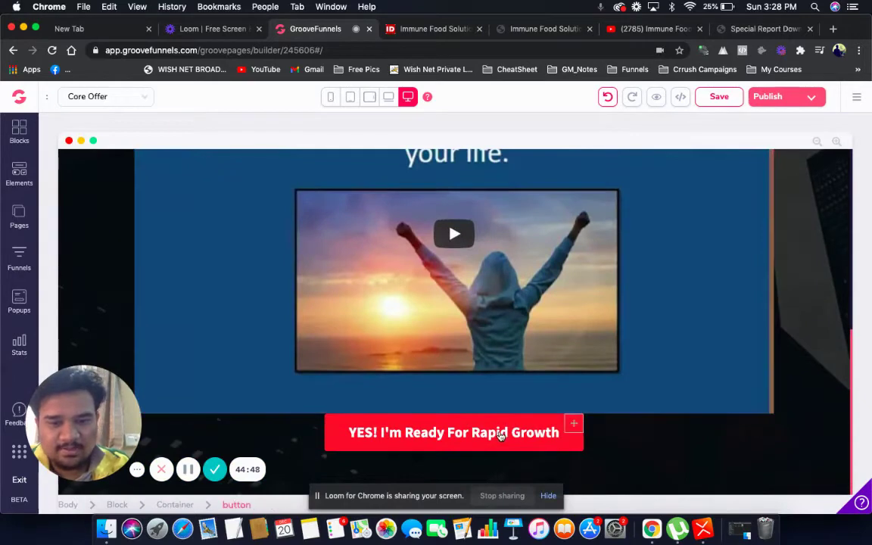
left_click(500, 436)
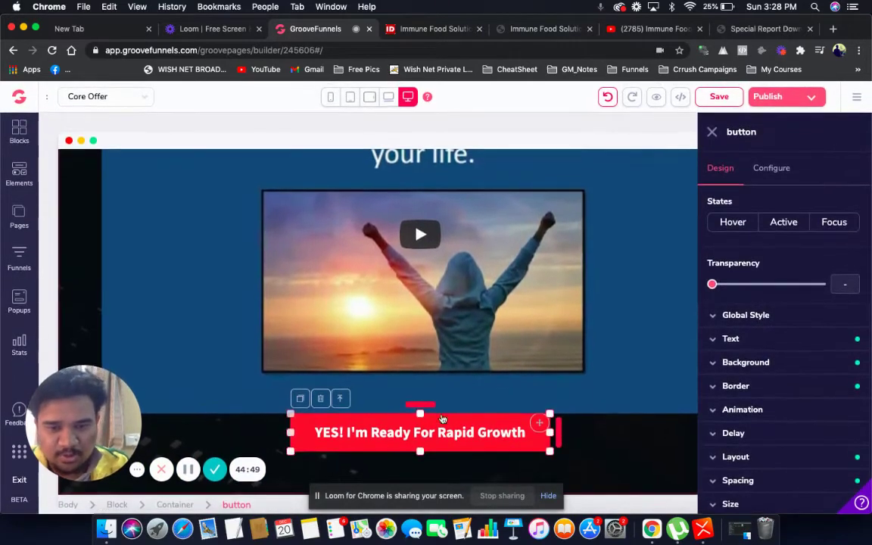
Add a small gap above the "YES! I'm Ready For Rapid Growth" button, separating it from the video.
left_click_drag(421, 406, 421, 430)
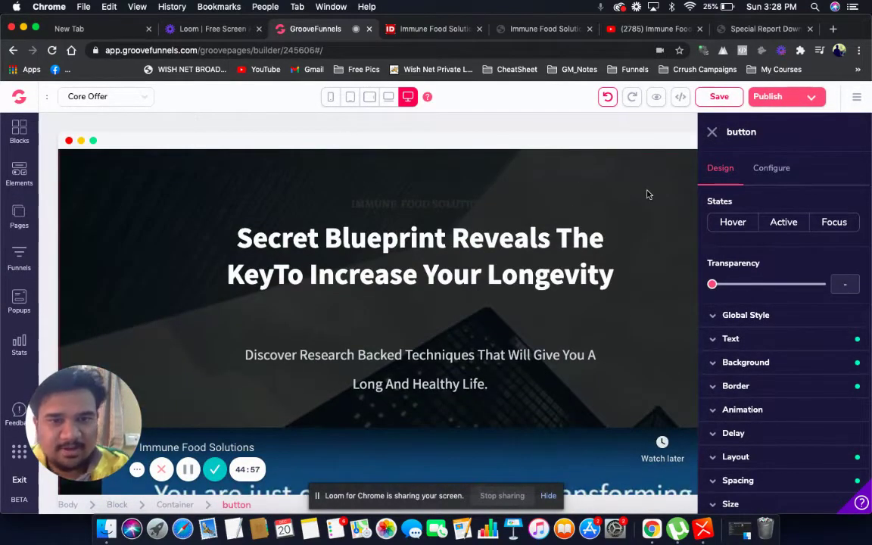
Upload bg-01.jpg from the img folder and set it as the background image of the top headline container.
left_click(599, 183)
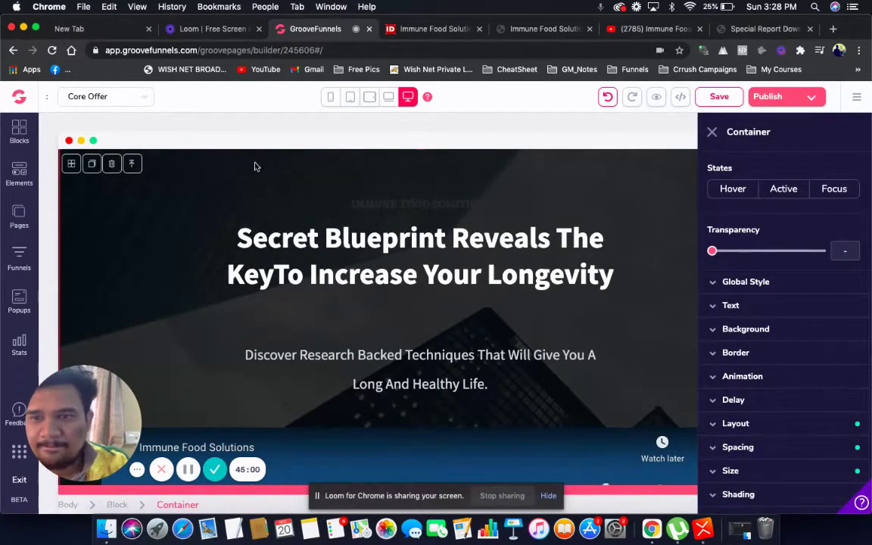
left_click(714, 330)
scroll(714, 329, "down", 1)
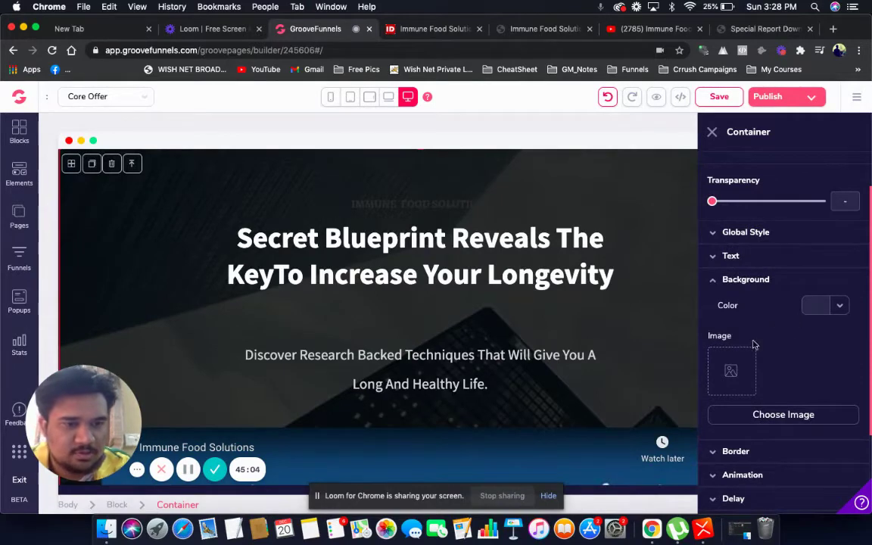
left_click(773, 420)
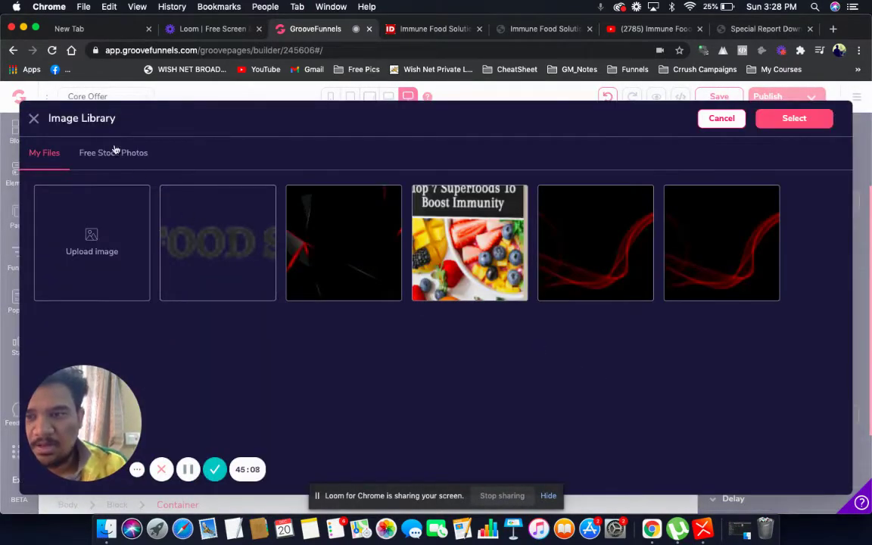
left_click(81, 246)
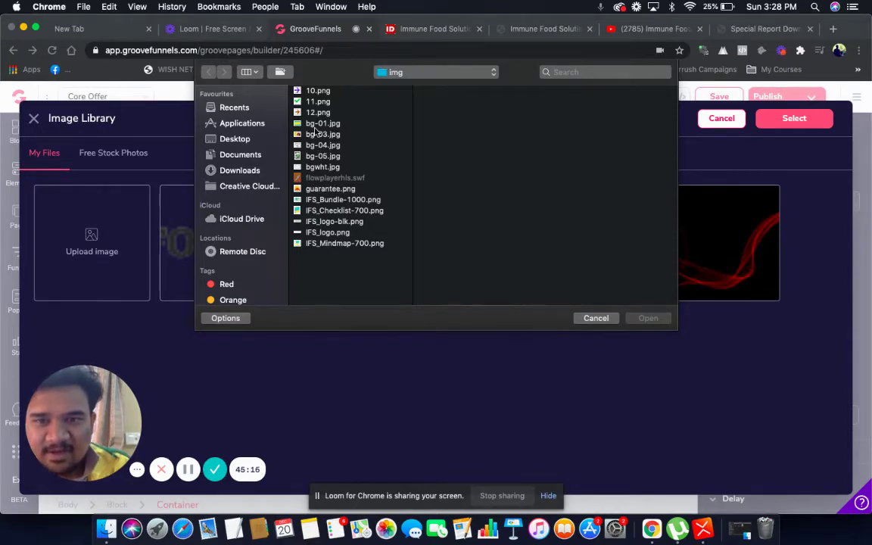
left_click(318, 134)
left_click(318, 124)
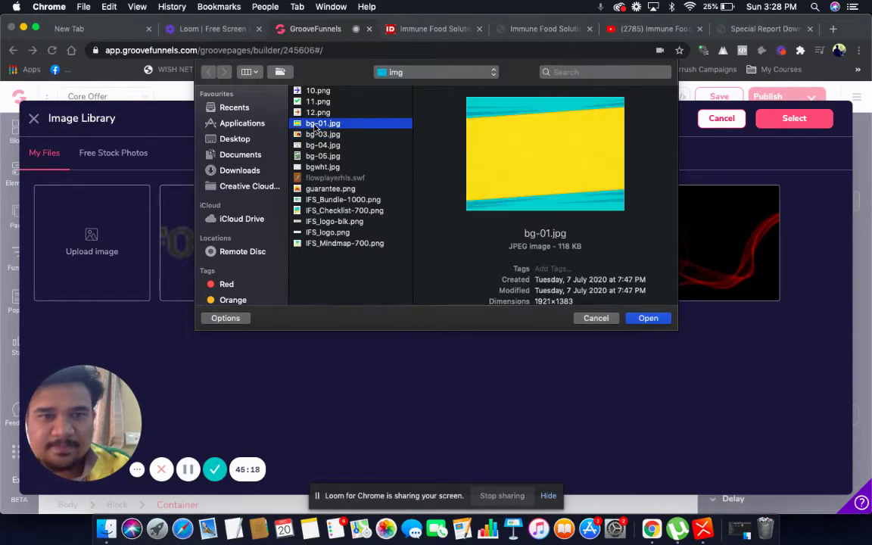
left_click(648, 318)
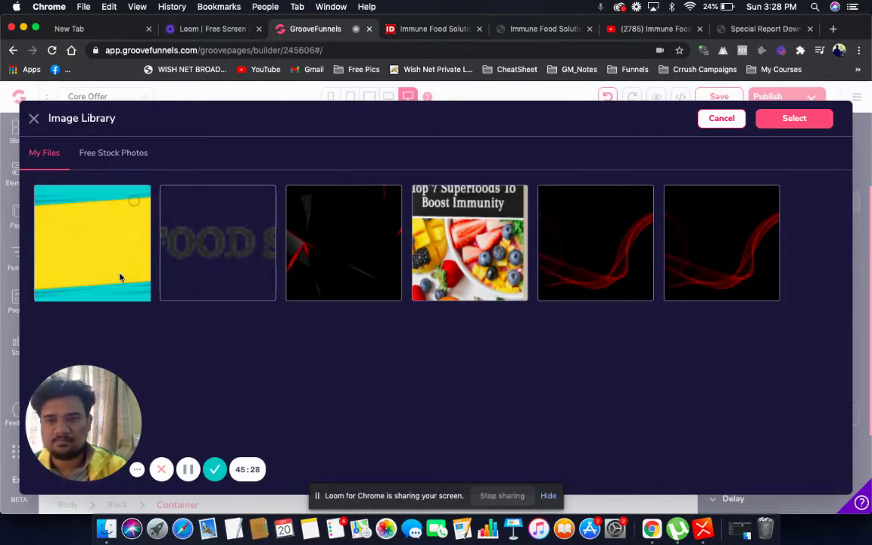
left_click(119, 277)
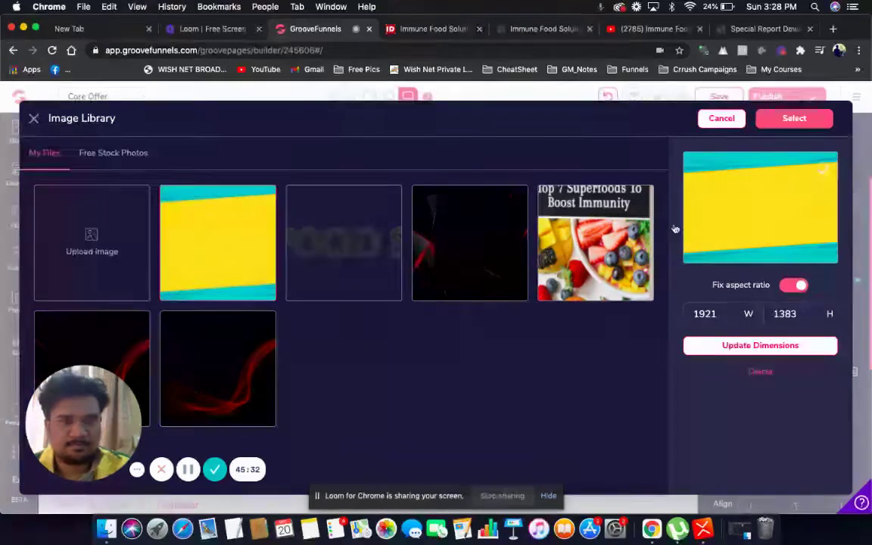
left_click(793, 120)
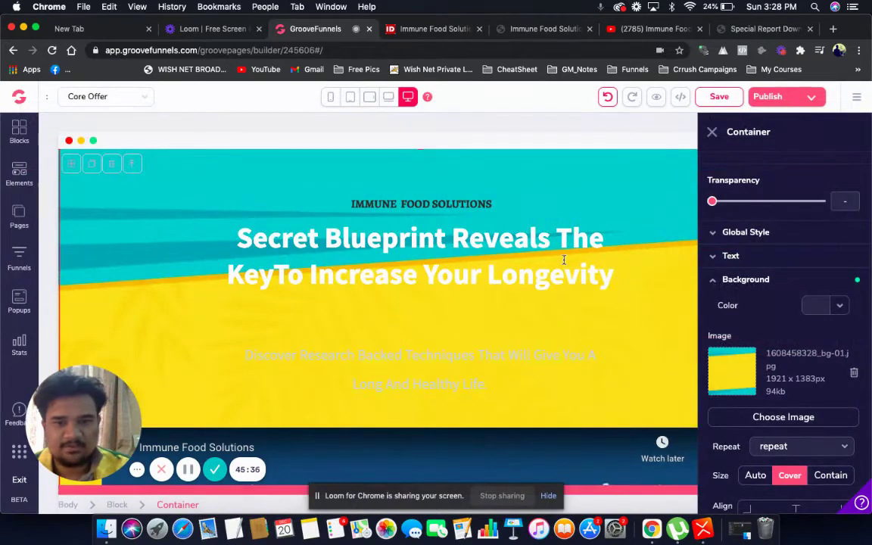
Shrink the embedded YouTube video so the container's background shows on both sides of it.
scroll(564, 259, "down", 10)
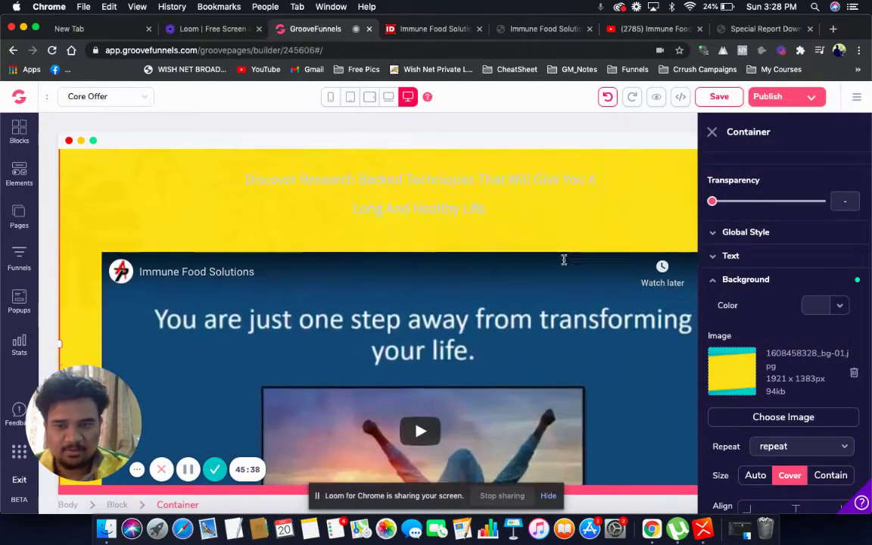
scroll(564, 260, "up", 5)
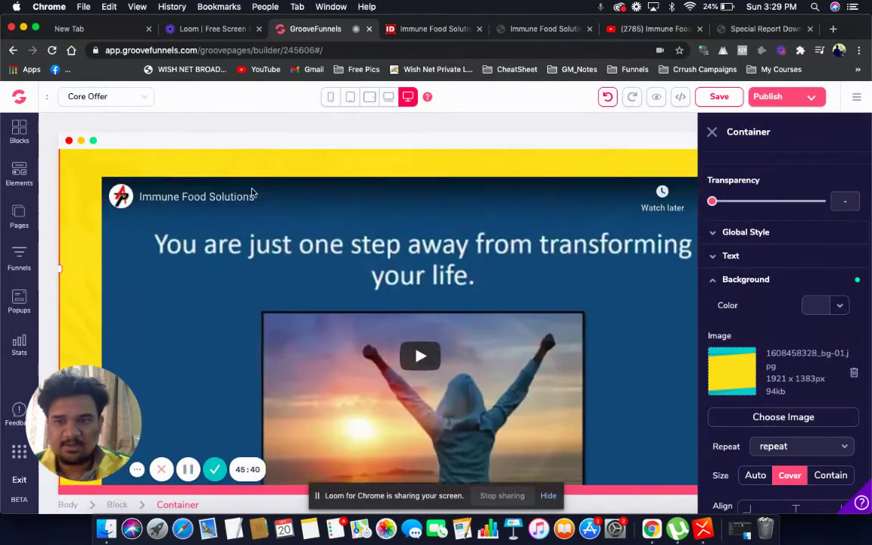
left_click(302, 226)
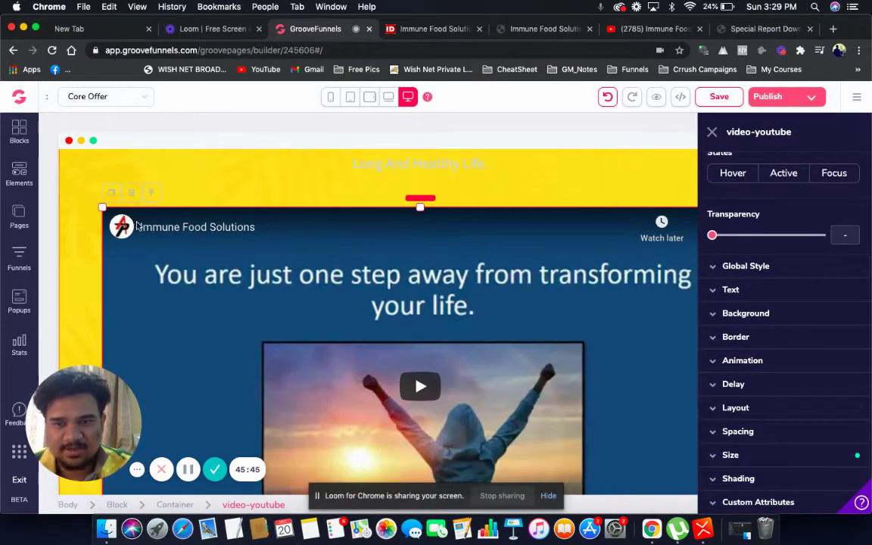
left_click_drag(110, 209, 149, 209)
left_click_drag(192, 242, 282, 292)
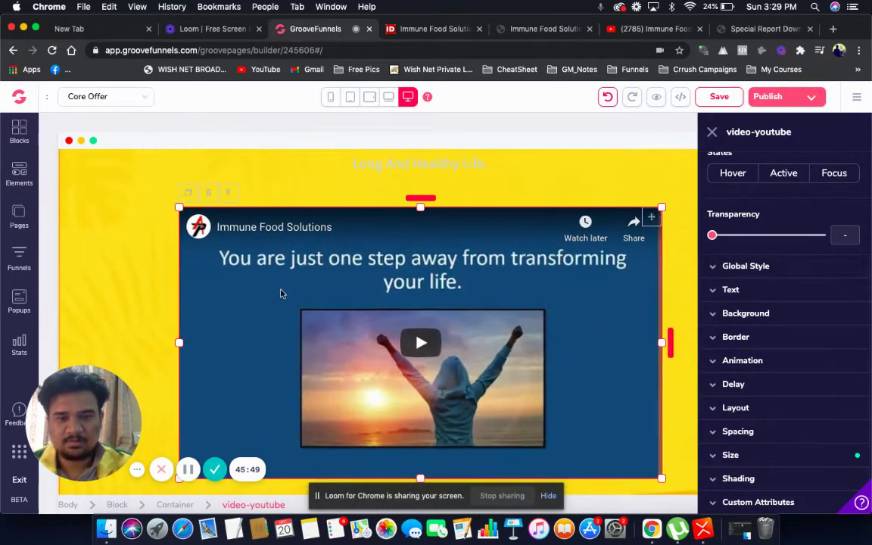
scroll(282, 293, "down", 3)
scroll(282, 293, "up", 5)
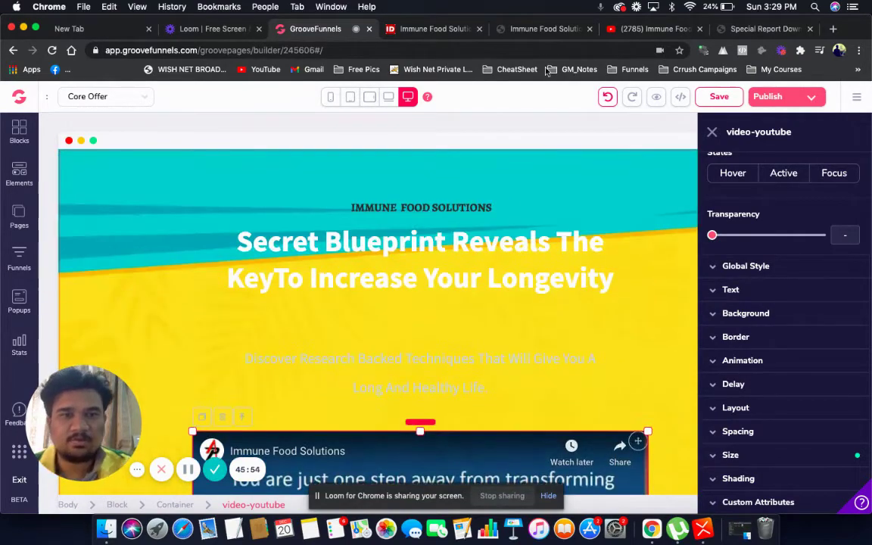
Check the layout of the reference sales page in the browser, and shrink the YouTube video further to match its video size.
left_click(428, 30)
left_click(553, 26)
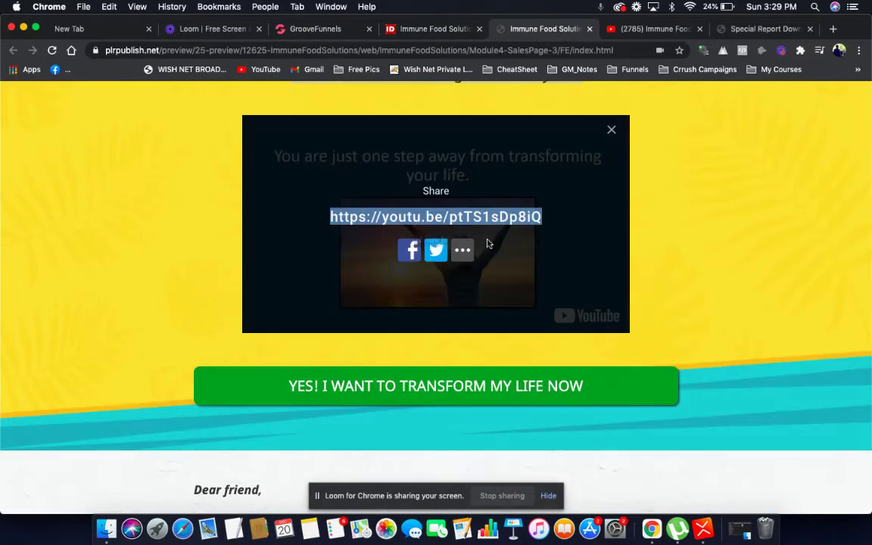
scroll(489, 243, "up", 5)
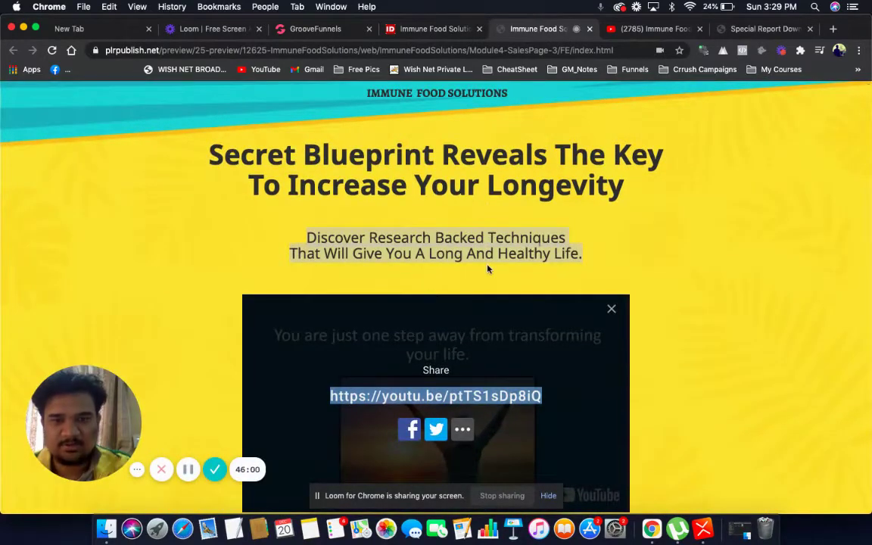
scroll(488, 268, "down", 10)
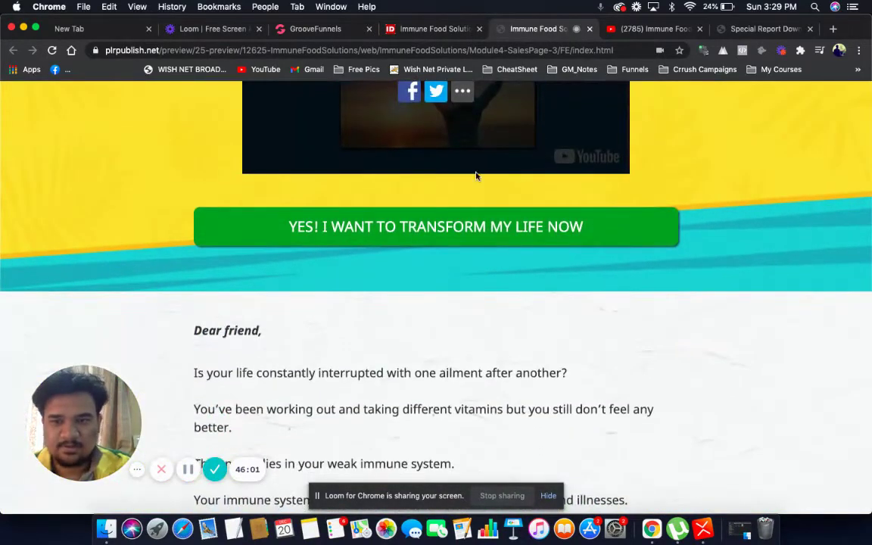
scroll(476, 176, "up", 10)
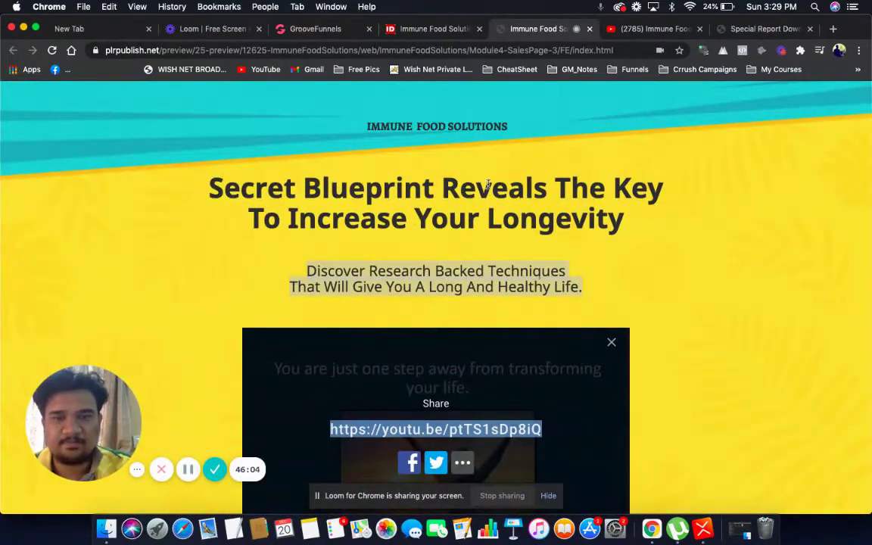
left_click(331, 28)
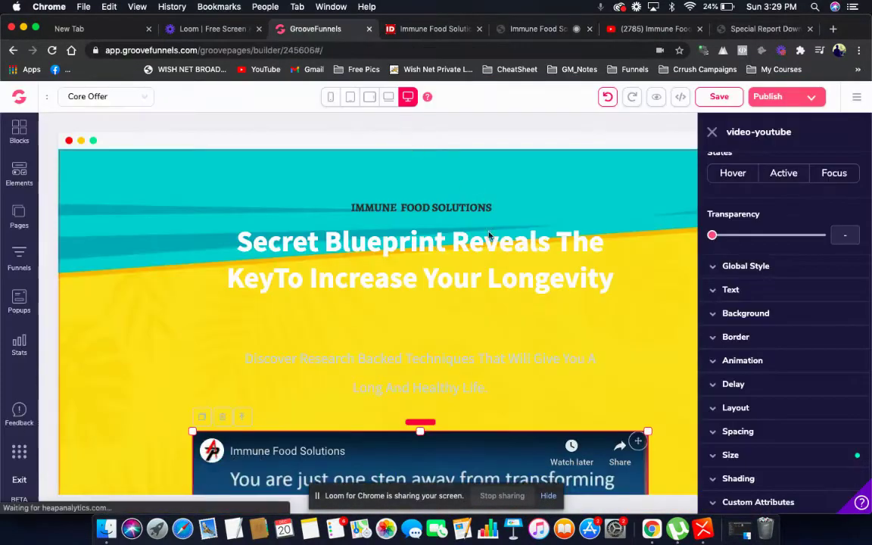
scroll(489, 233, "down", 1)
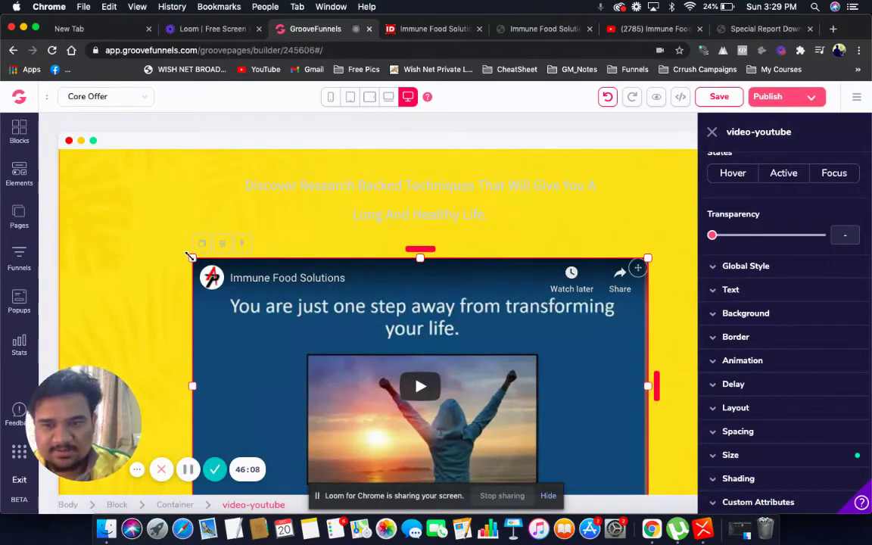
left_click_drag(193, 258, 266, 305)
scroll(449, 274, "down", 2)
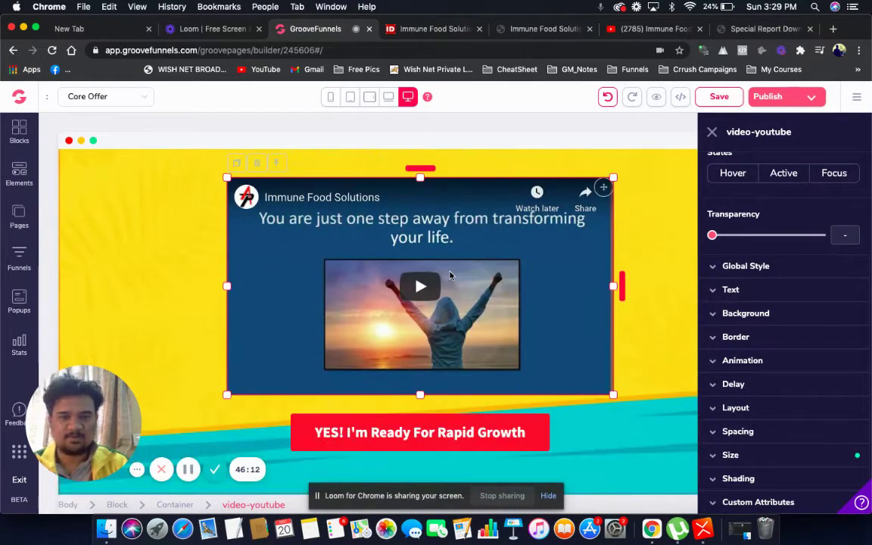
scroll(449, 274, "up", 5)
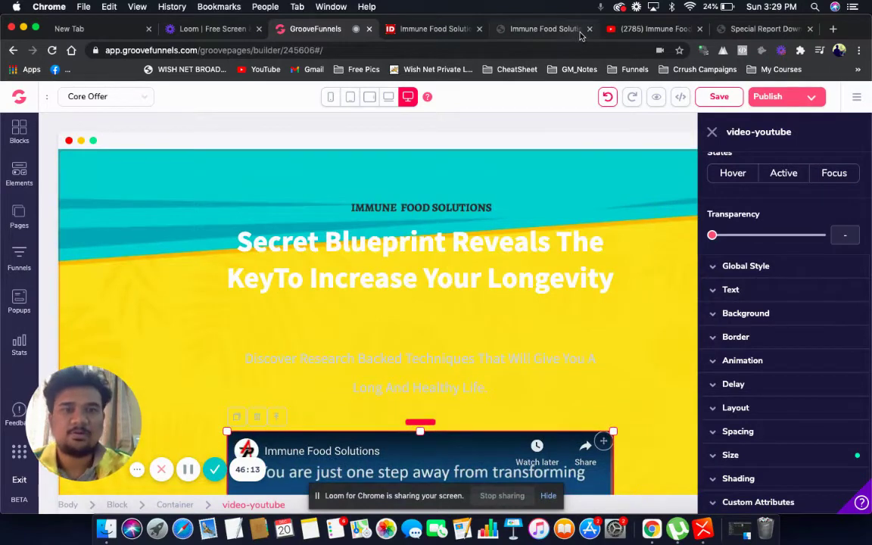
Check the headline styling on the reference sales page, and recolor the "Secret Blueprint Reveals" headline black to match.
left_click(519, 30)
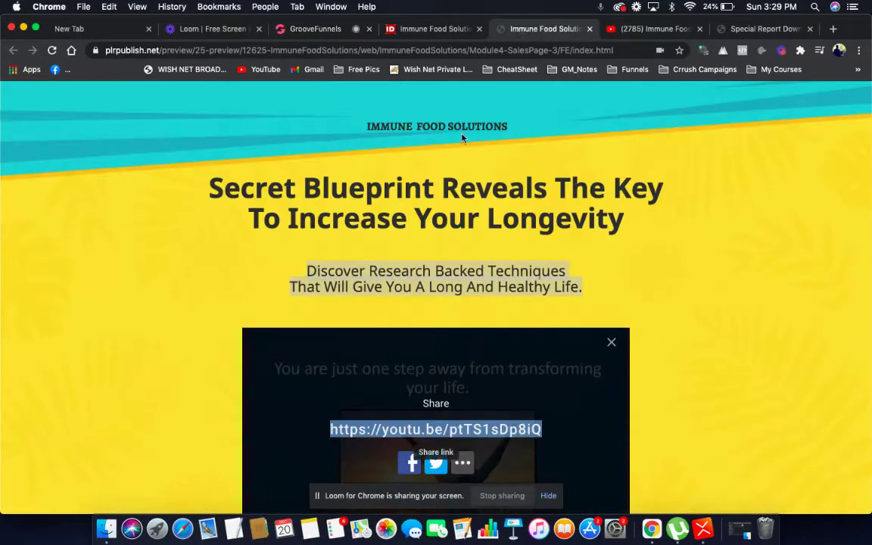
triple_click(391, 215)
left_click(389, 286)
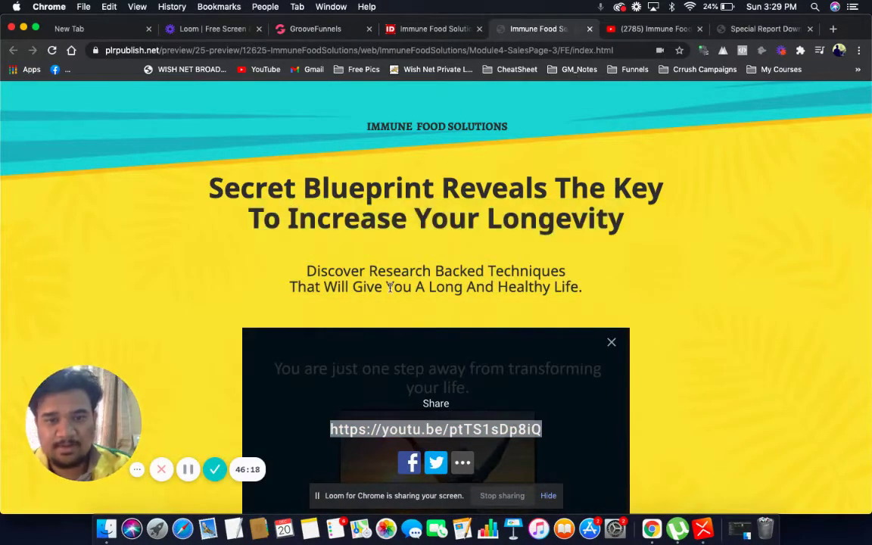
scroll(389, 287, "down", 5)
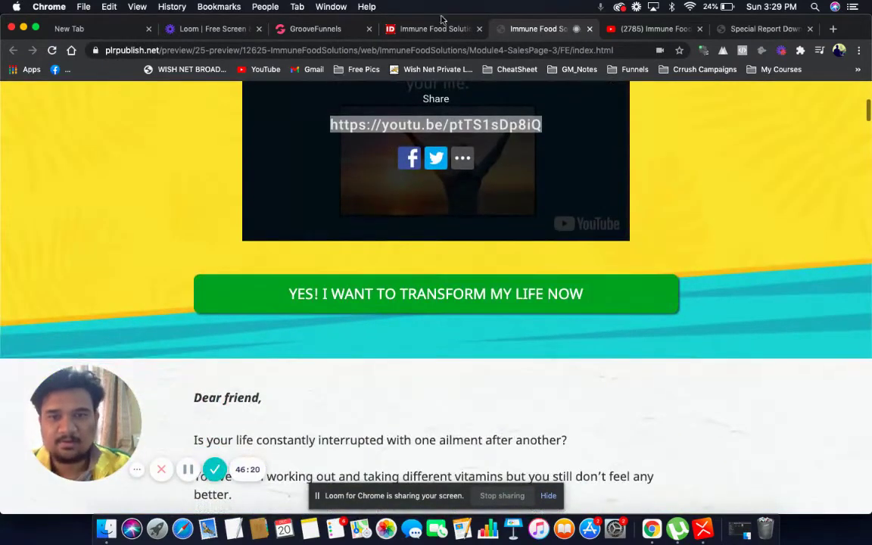
left_click(287, 28)
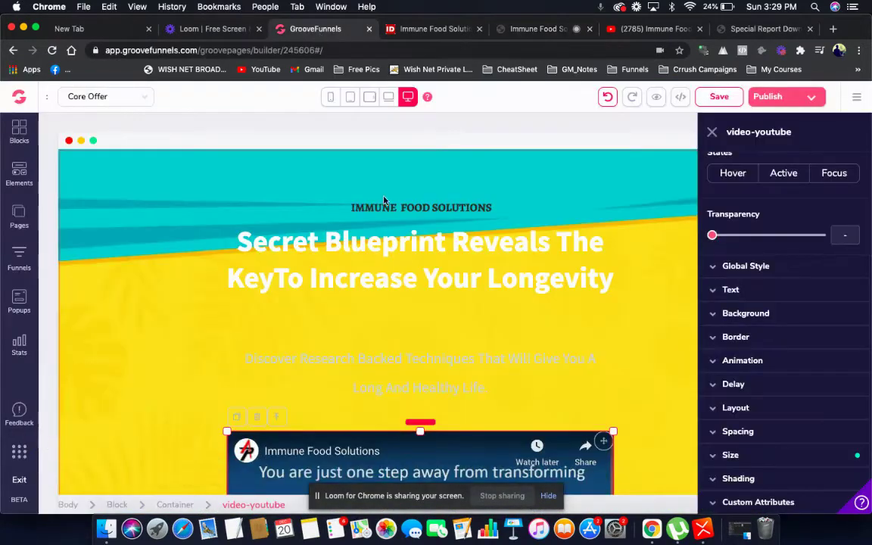
left_click(391, 243)
double_click(391, 243)
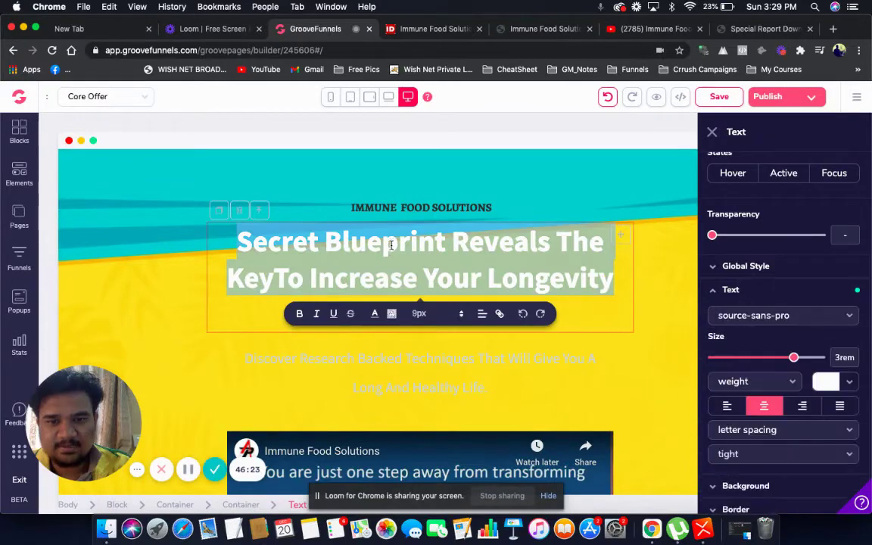
left_click(375, 317)
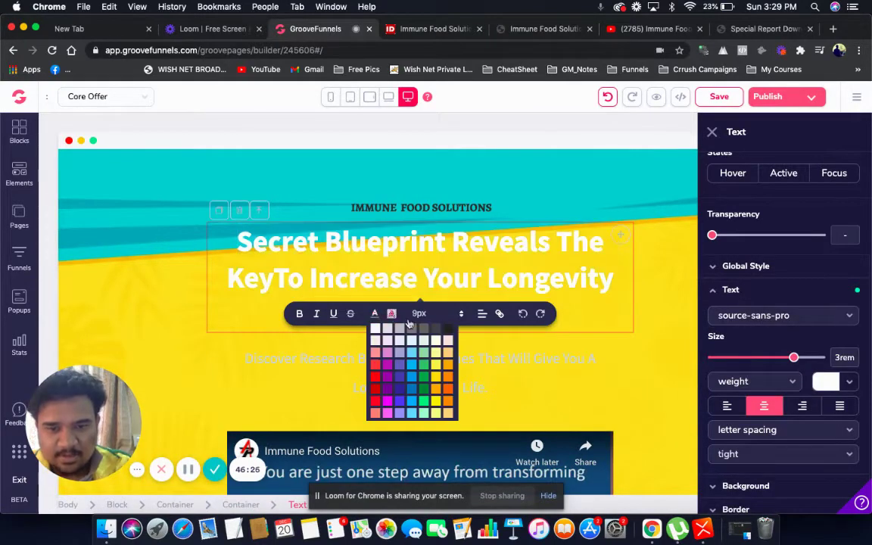
left_click(447, 329)
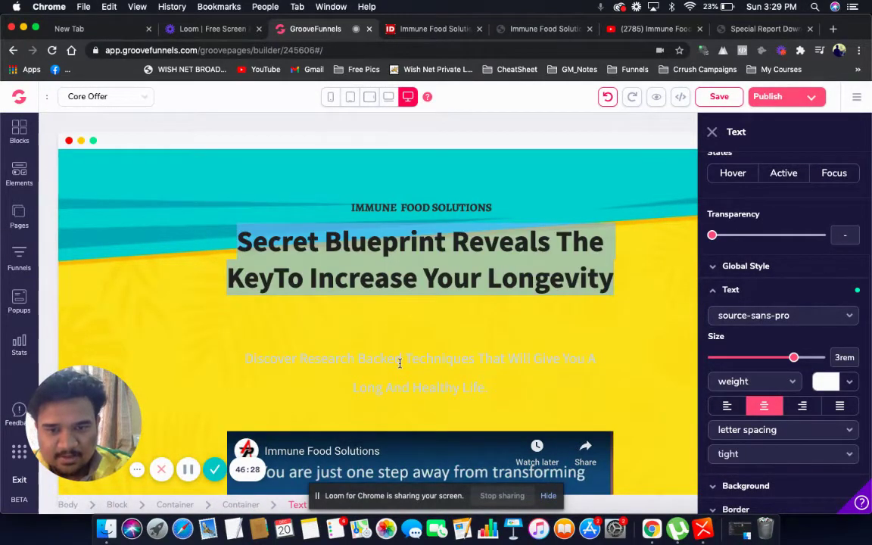
Change the text color of the "Discover Research Backed Techniques" subheadline to black.
left_click(400, 363)
double_click(400, 364)
left_click(400, 363)
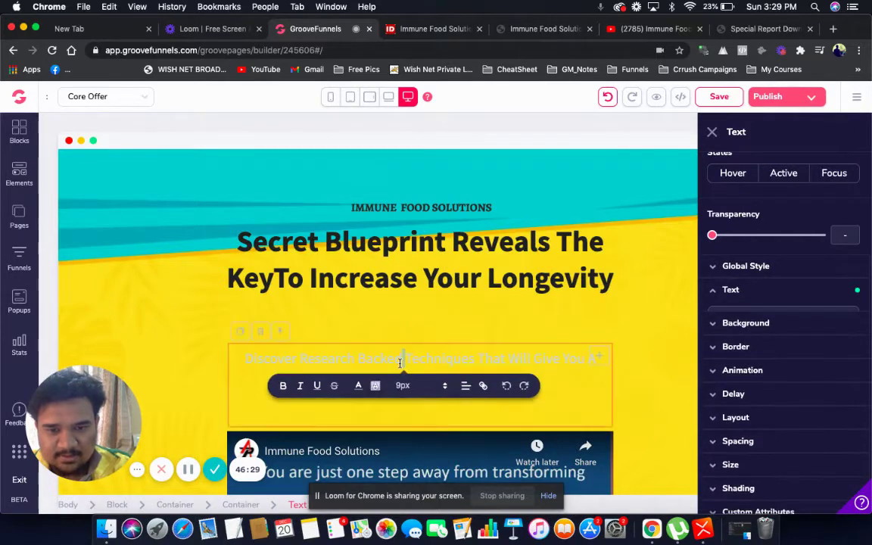
triple_click(400, 363)
left_click(376, 416)
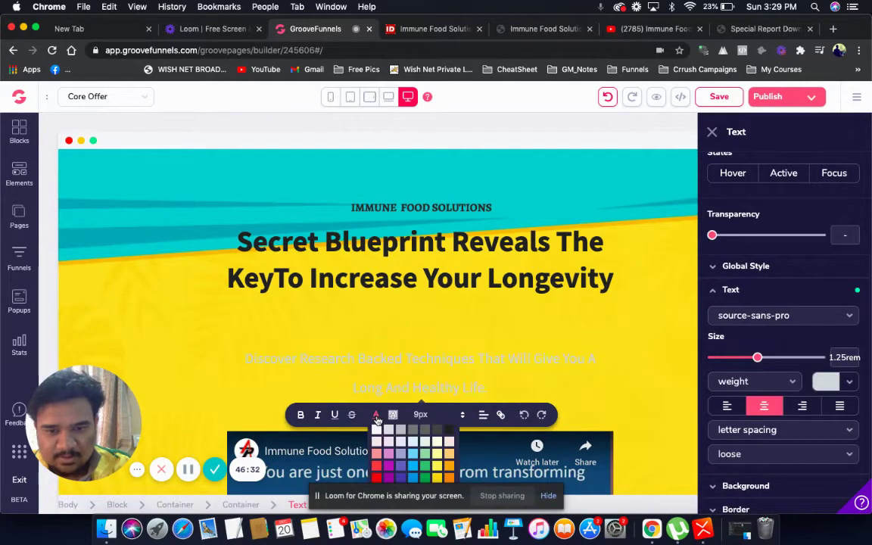
left_click(449, 431)
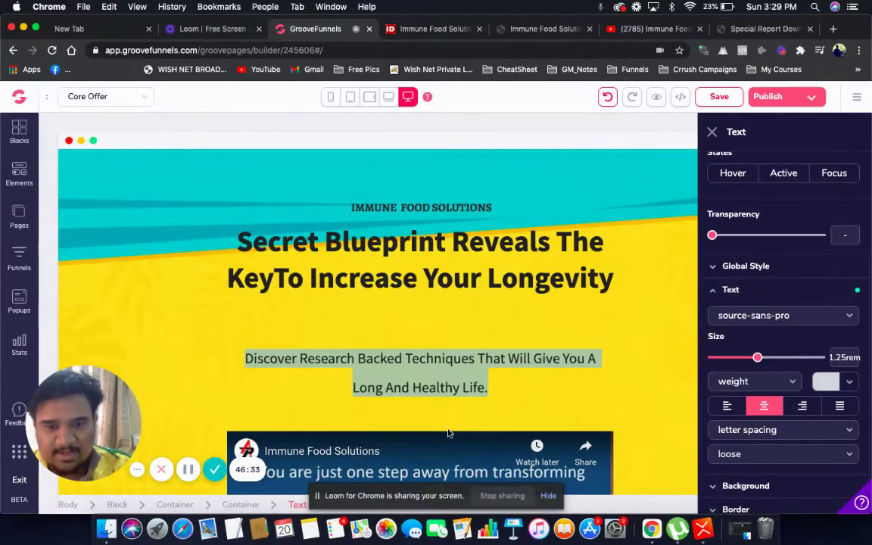
left_click(630, 308)
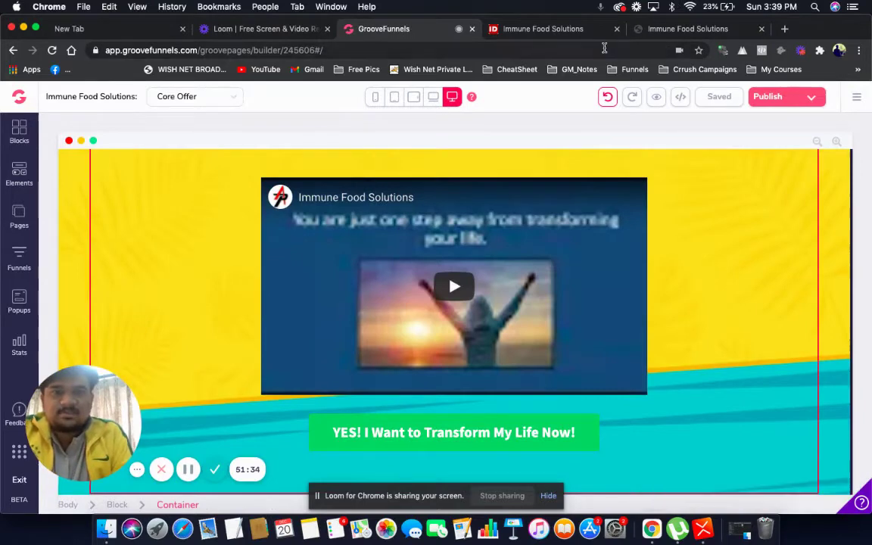
Examine the letter section below the call-to-action button on the reference sales page.
left_click(663, 30)
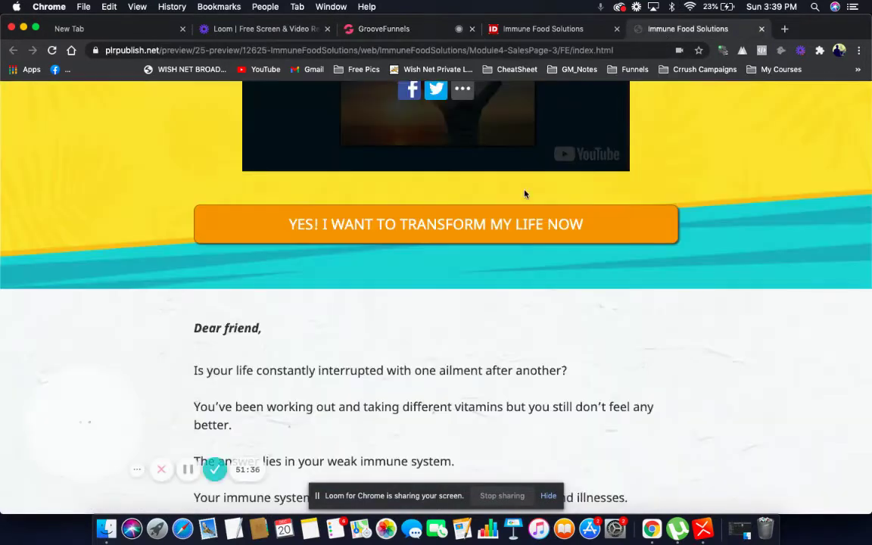
scroll(525, 193, "down", 3)
scroll(525, 194, "down", 1)
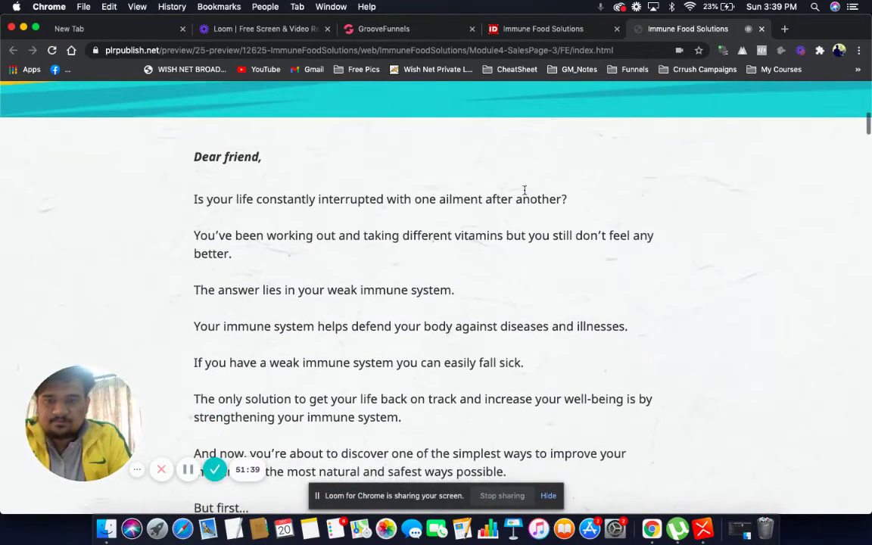
scroll(340, 197, "down", 5)
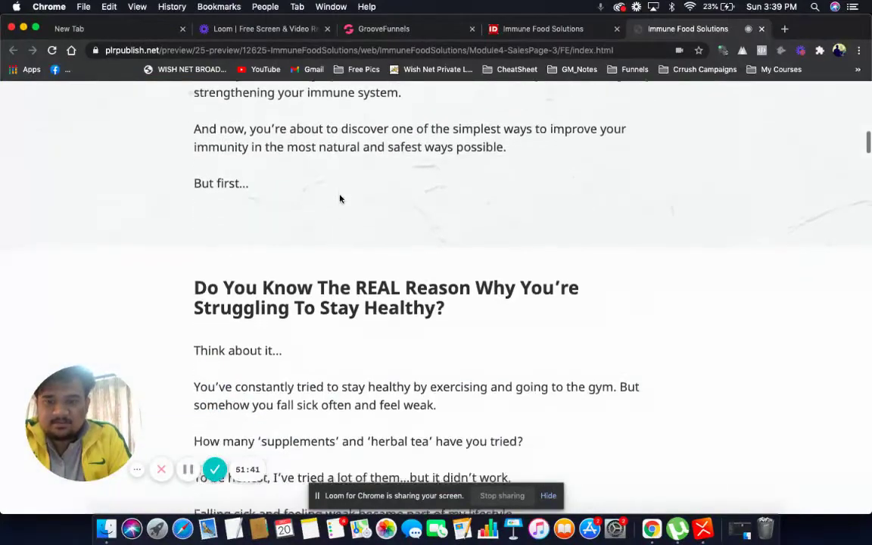
scroll(340, 199, "up", 5)
scroll(339, 199, "up", 2)
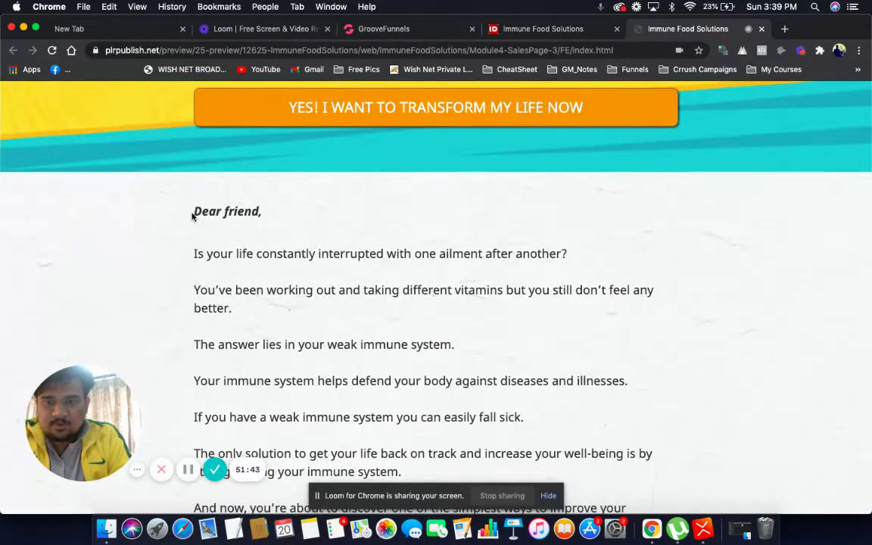
left_click_drag(194, 212, 322, 388)
scroll(276, 439, "down", 3)
scroll(303, 452, "down", 6)
scroll(326, 382, "up", 8)
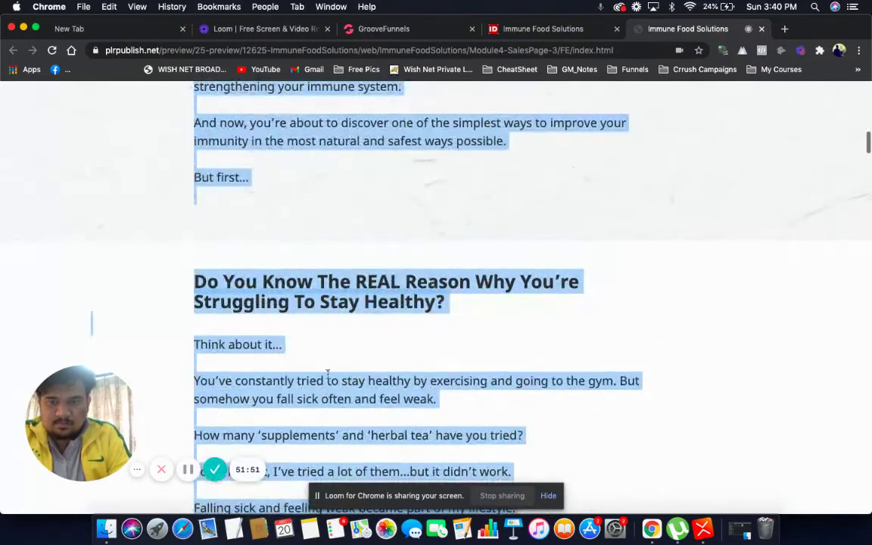
left_click(355, 337)
Select the opening letter text on the reference sales page, ending at "But first...".
scroll(298, 286, "up", 7)
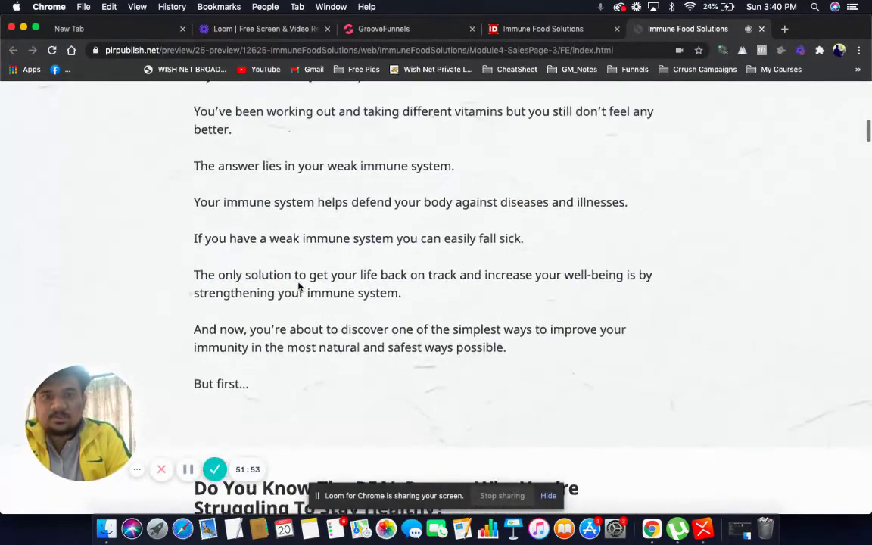
scroll(218, 167, "up", 2)
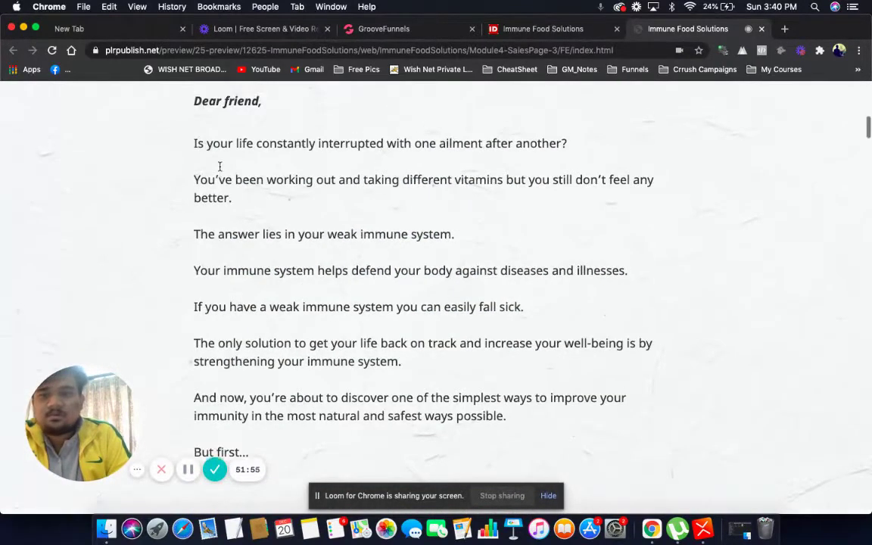
left_click_drag(212, 176, 317, 338)
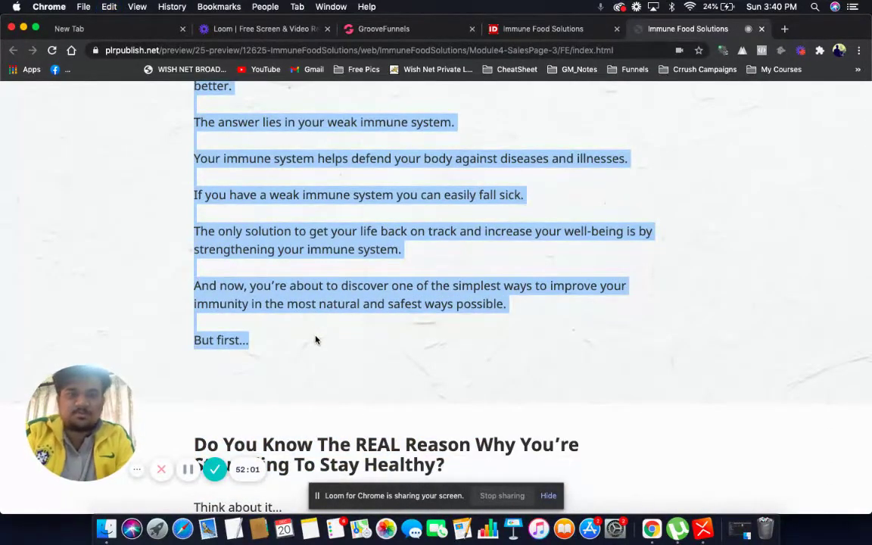
Return to the GroovePages builder and look through the designed Call to Action (CTA) blocks for a suitable text section.
left_click(371, 32)
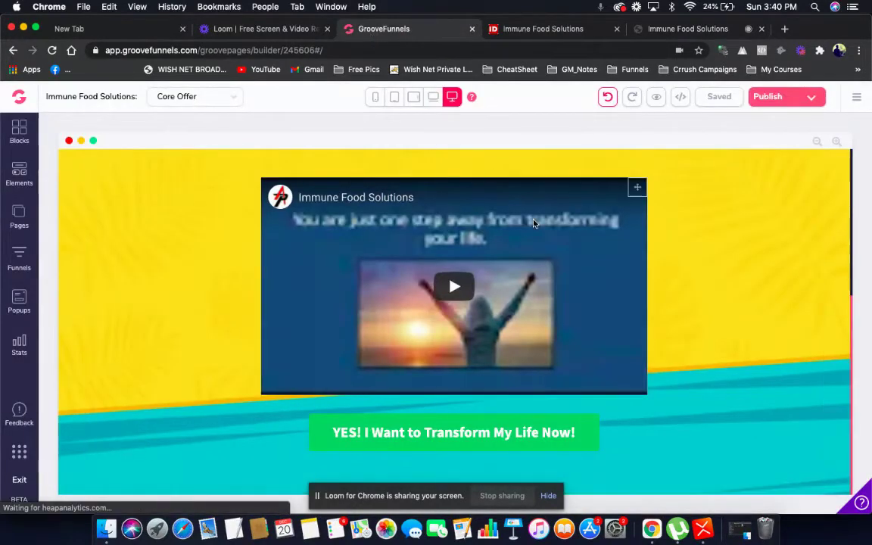
left_click(227, 153)
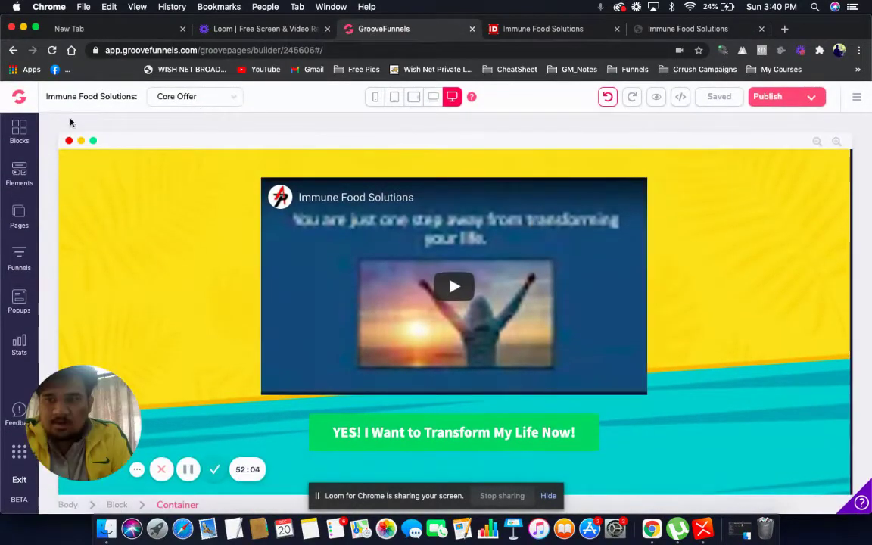
left_click(21, 131)
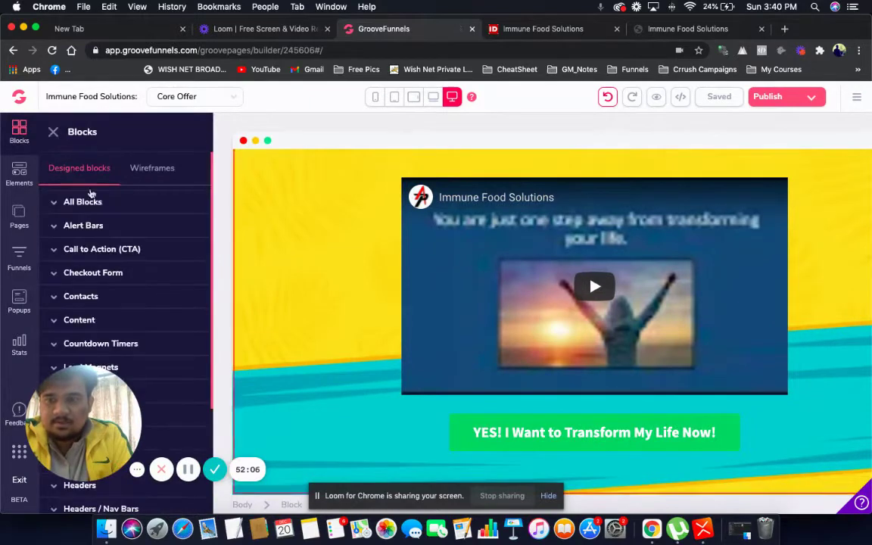
left_click(116, 258)
scroll(115, 258, "down", 8)
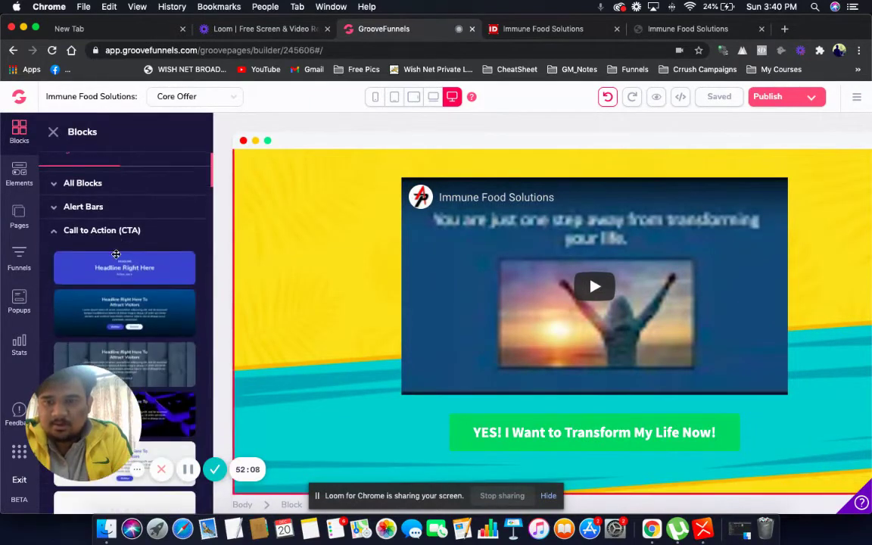
scroll(116, 254, "down", 10)
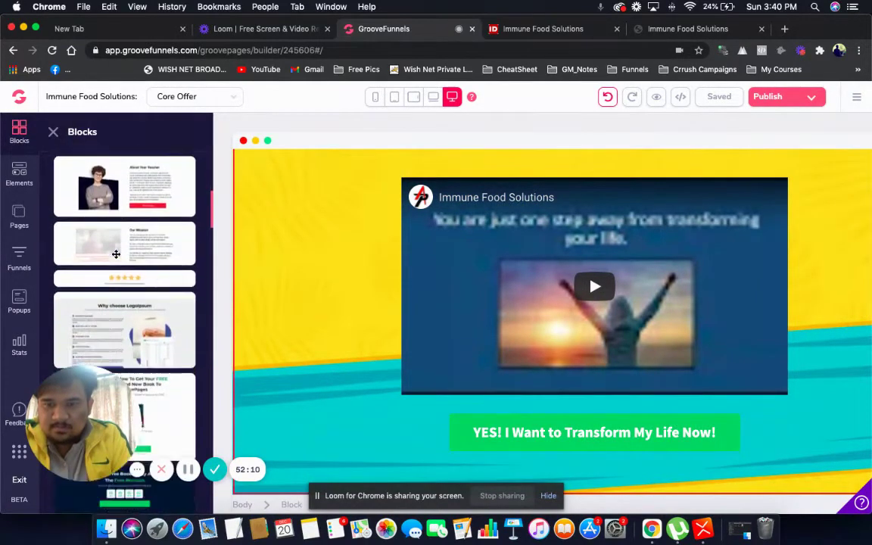
scroll(115, 254, "down", 10)
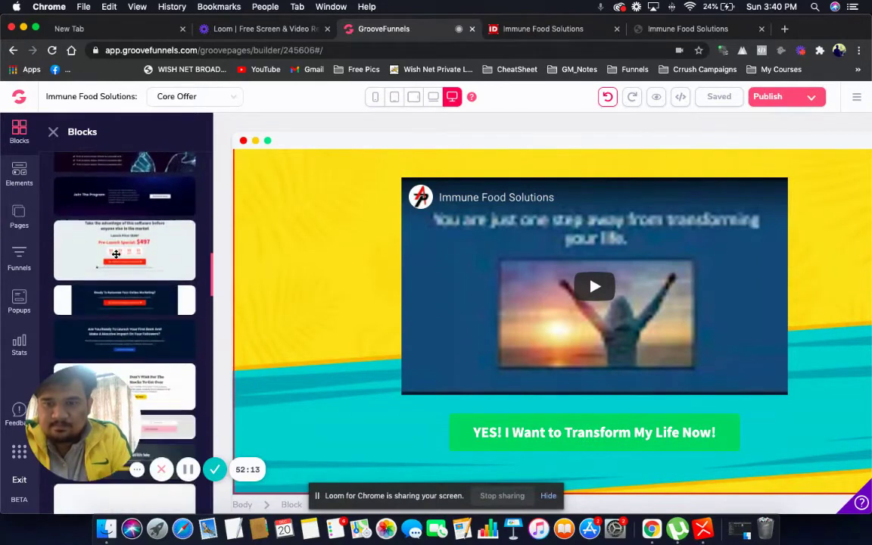
scroll(116, 254, "down", 10)
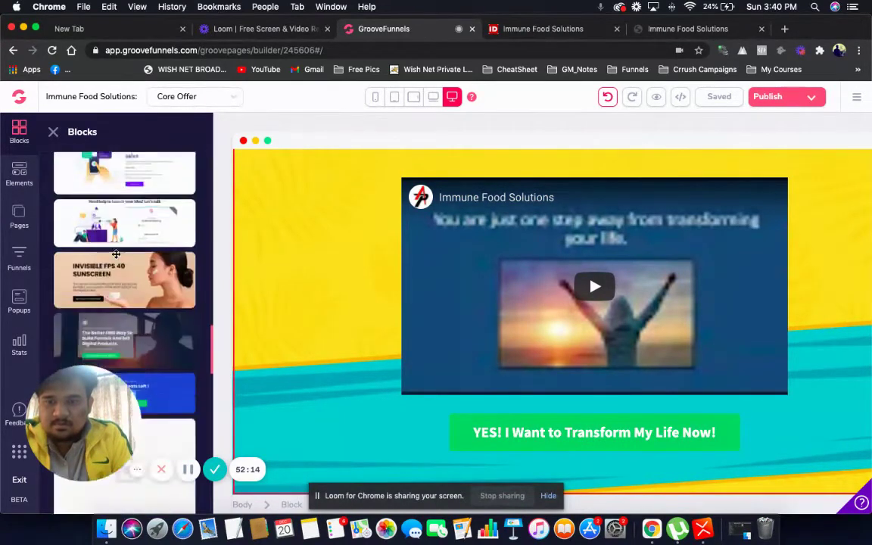
scroll(116, 254, "down", 5)
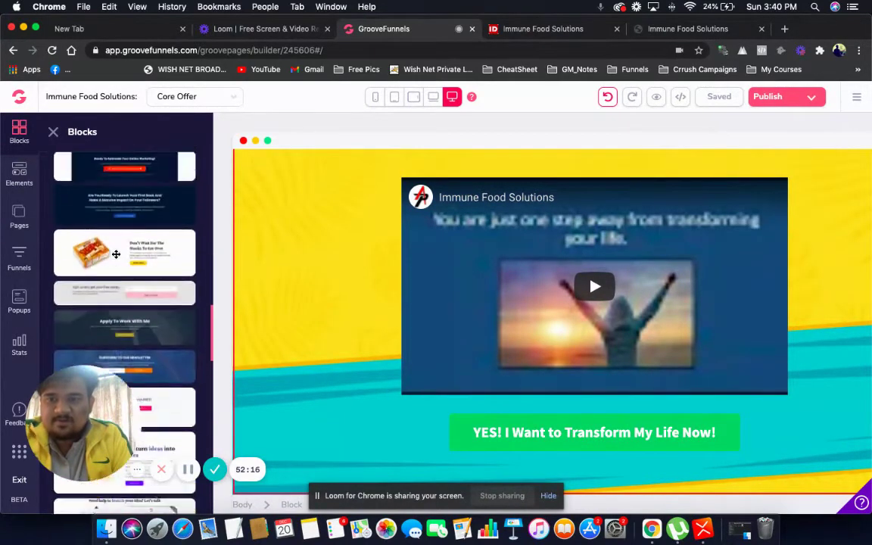
left_click(52, 134)
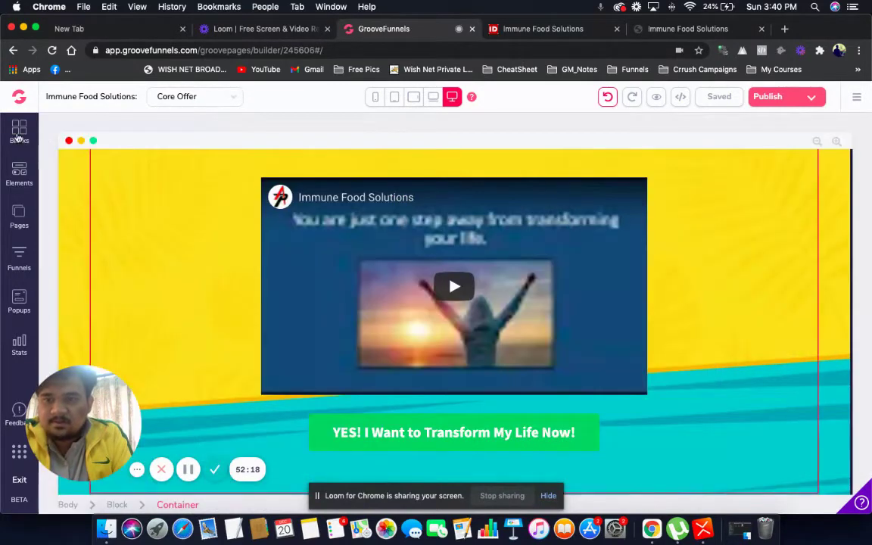
Look through the full collection of designed blocks for a section that suits the letter text.
left_click(19, 133)
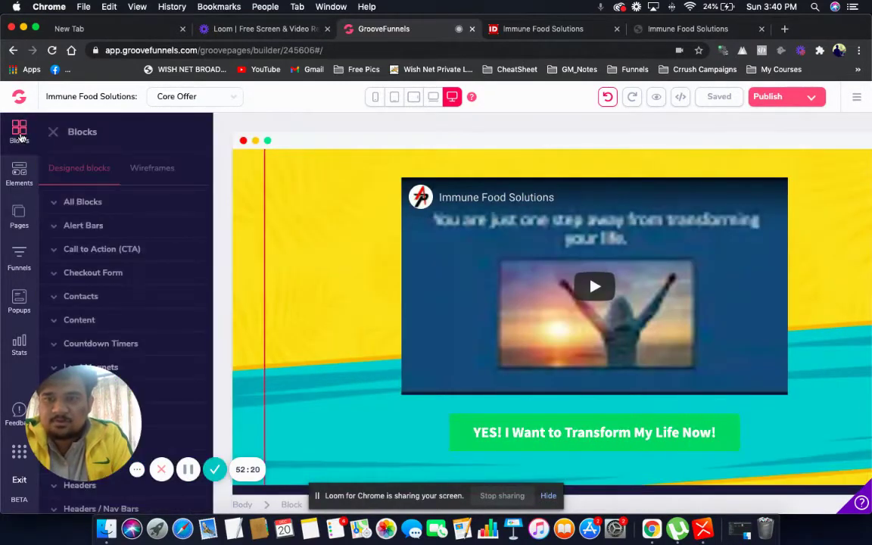
left_click(83, 203)
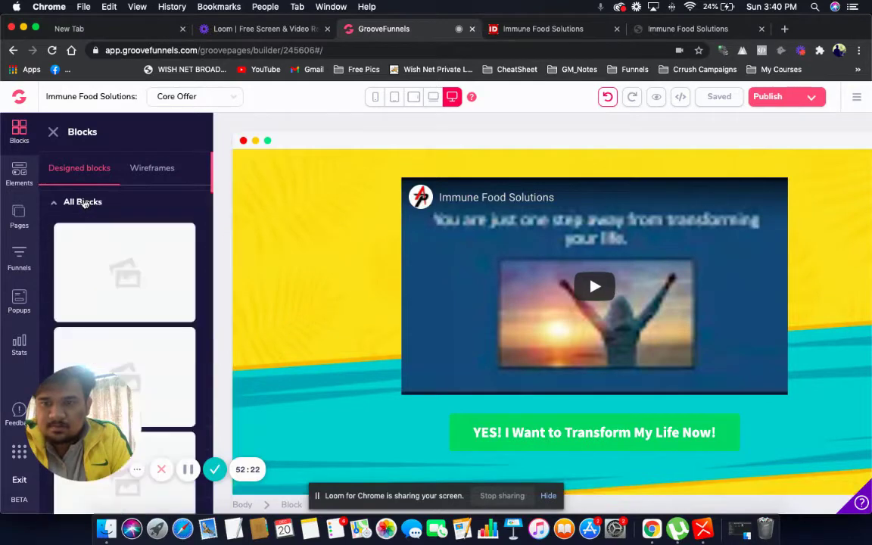
scroll(137, 274, "down", 5)
scroll(137, 272, "down", 10)
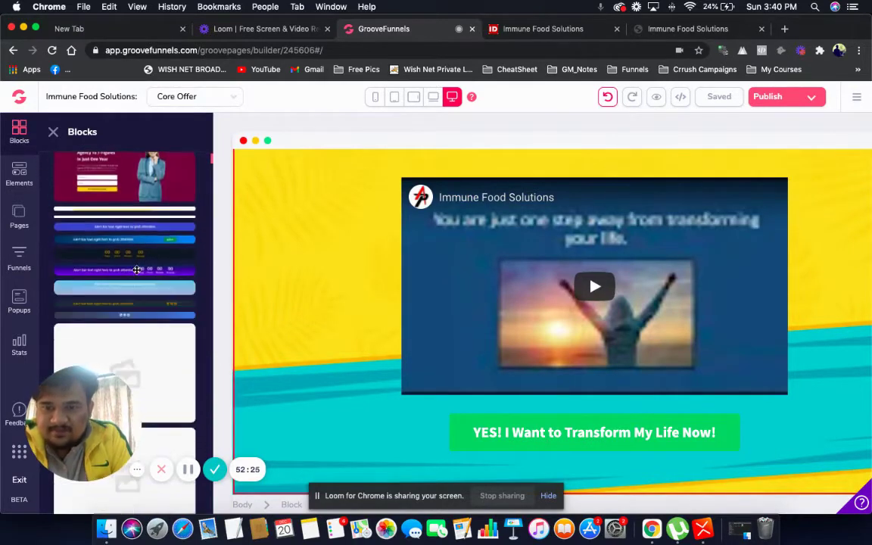
scroll(137, 270, "down", 10)
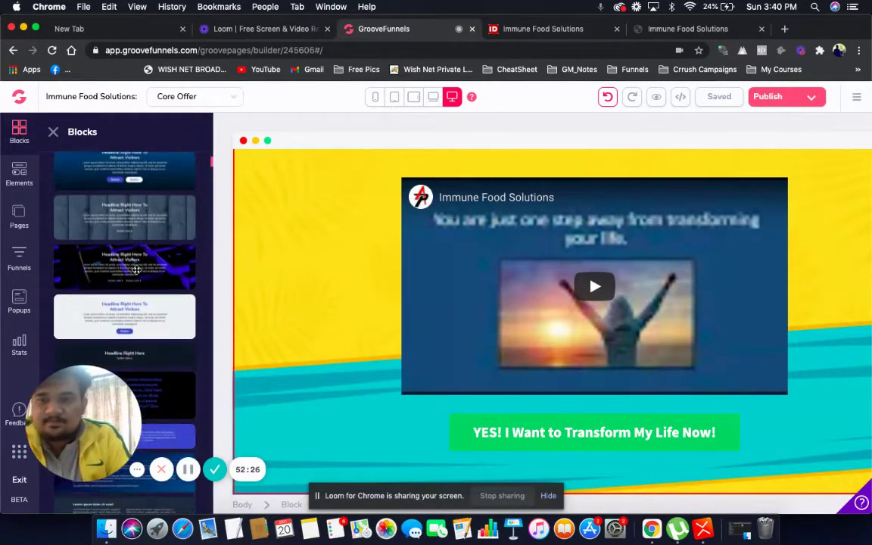
scroll(175, 348, "down", 10)
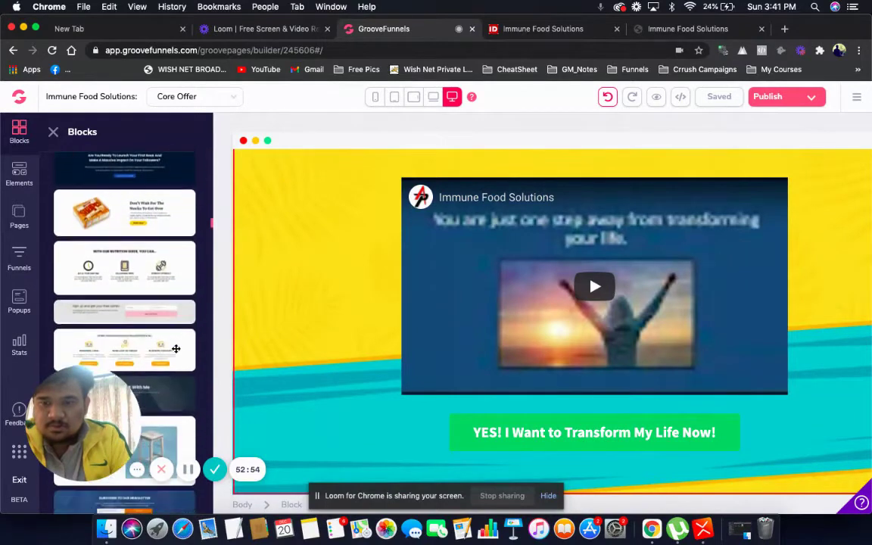
scroll(175, 348, "down", 10)
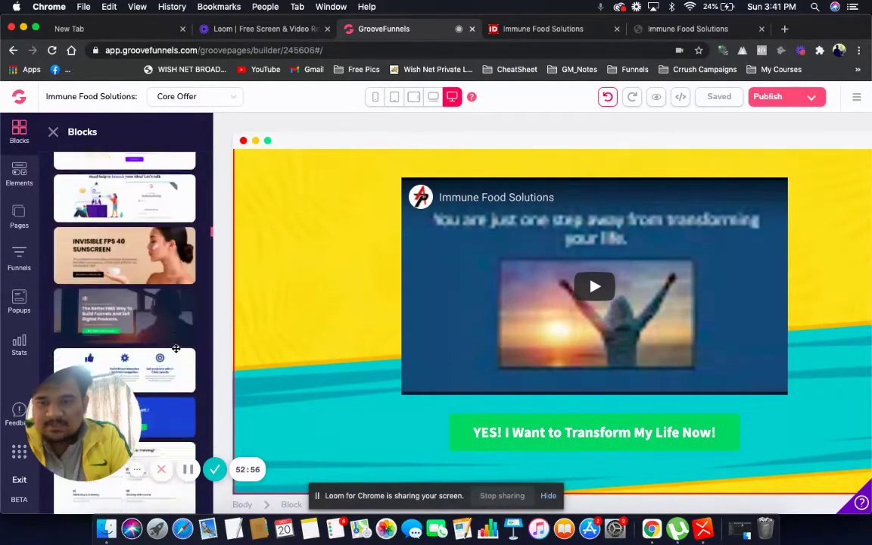
scroll(176, 348, "down", 10)
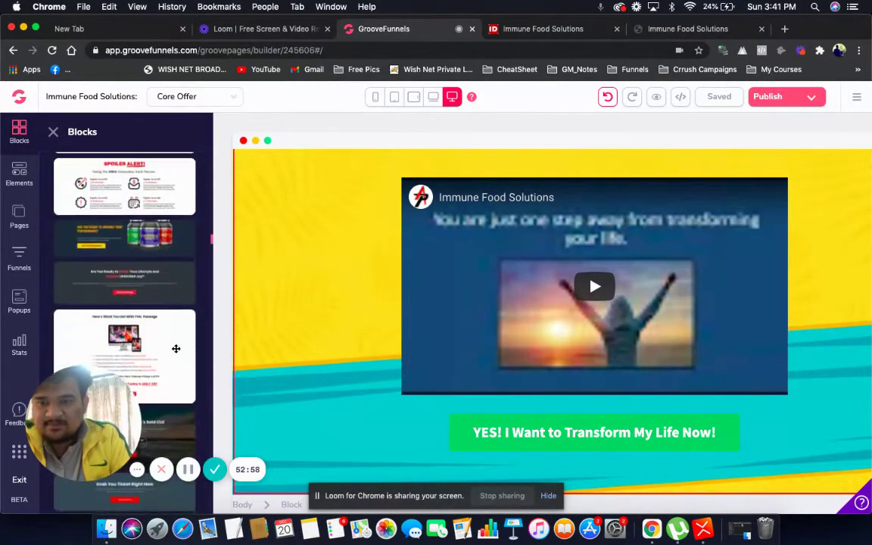
scroll(176, 348, "down", 5)
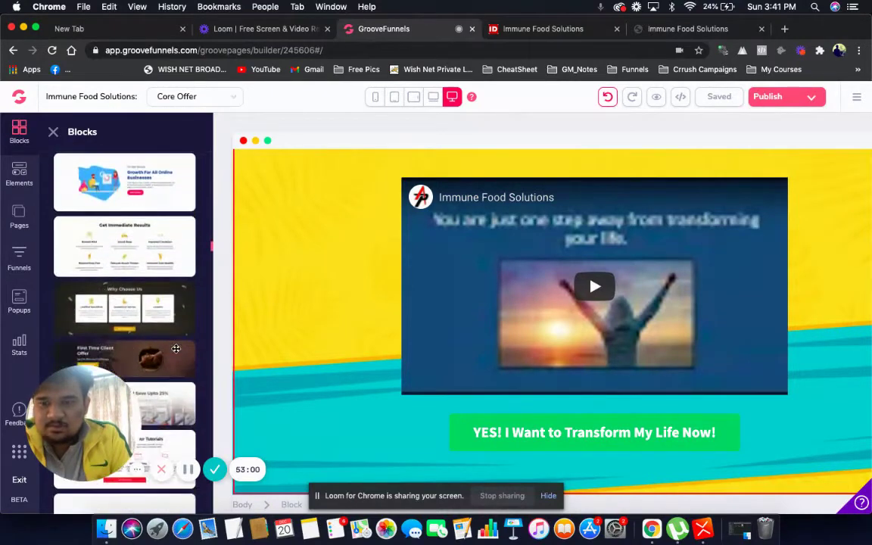
left_click(53, 135)
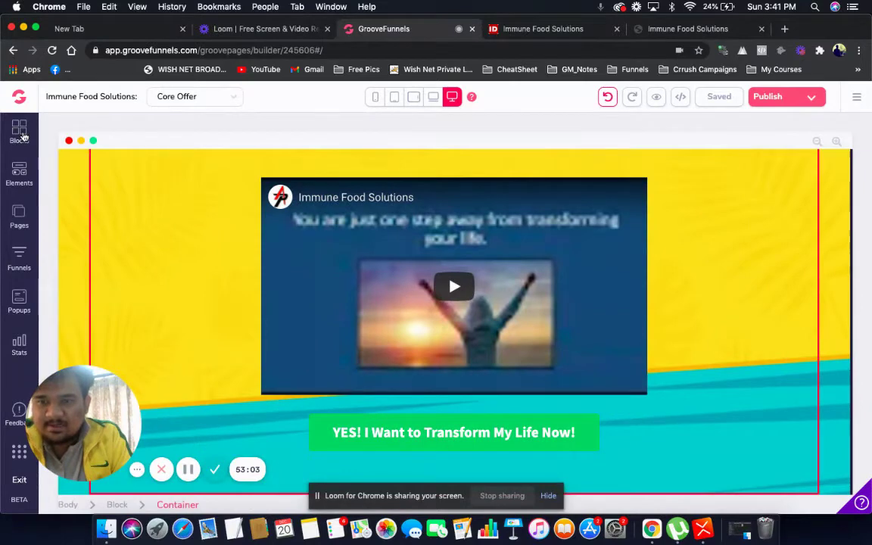
Review the designed Content blocks for a layout that suits the letter text.
left_click(20, 133)
scroll(132, 203, "down", 1)
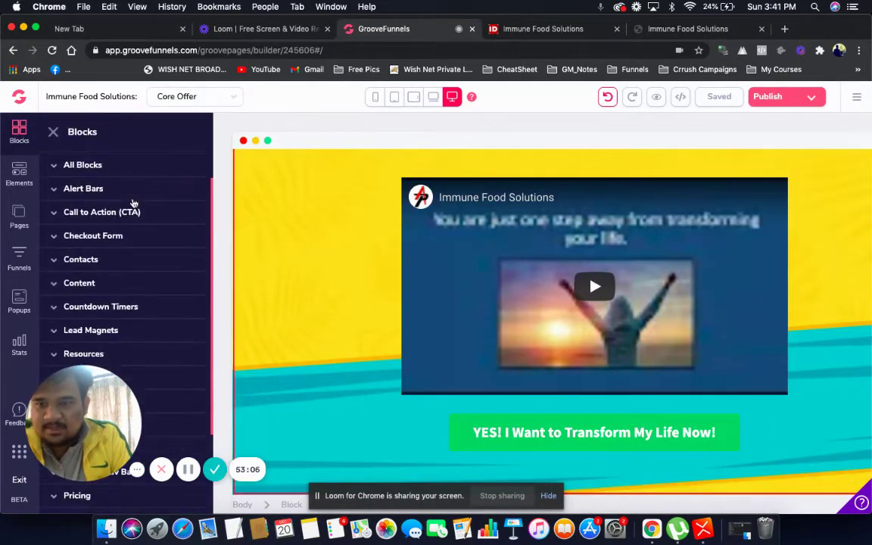
scroll(105, 235, "down", 1)
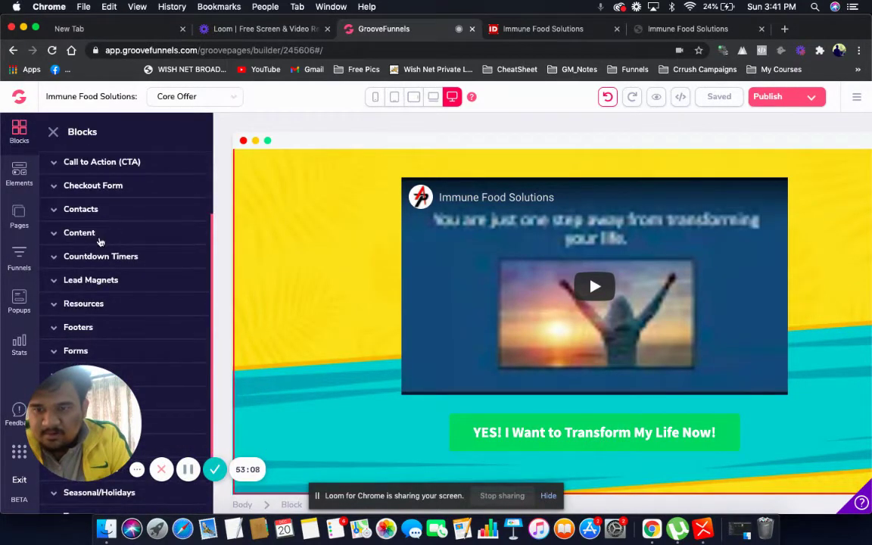
left_click(100, 235)
scroll(100, 236, "down", 8)
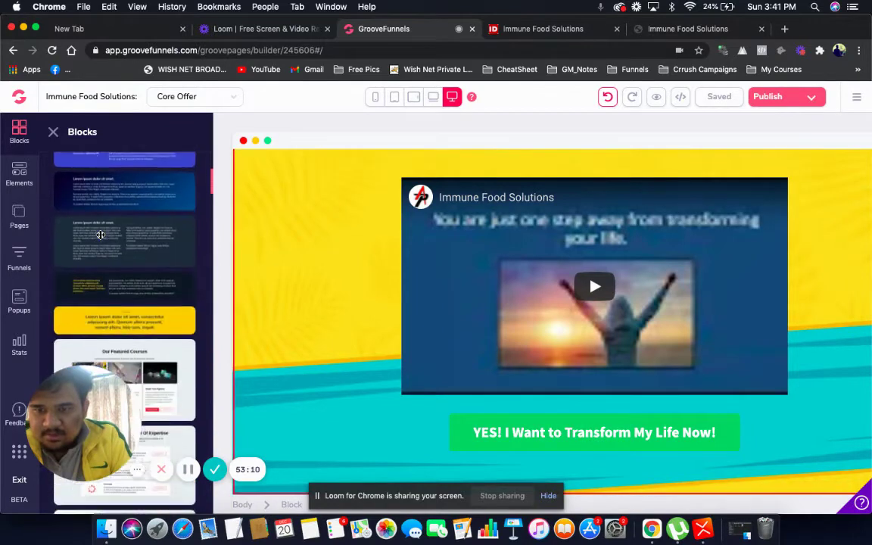
scroll(100, 235, "down", 3)
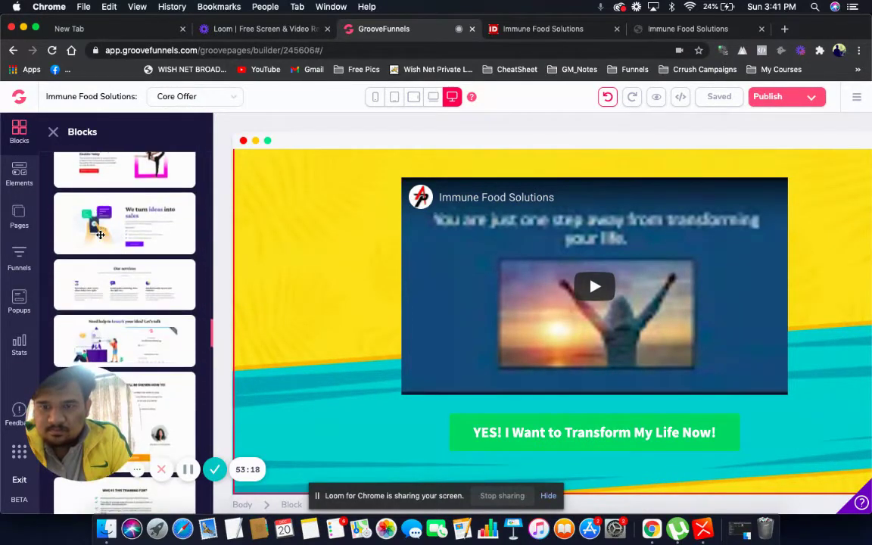
scroll(100, 234, "down", 3)
scroll(100, 235, "down", 2)
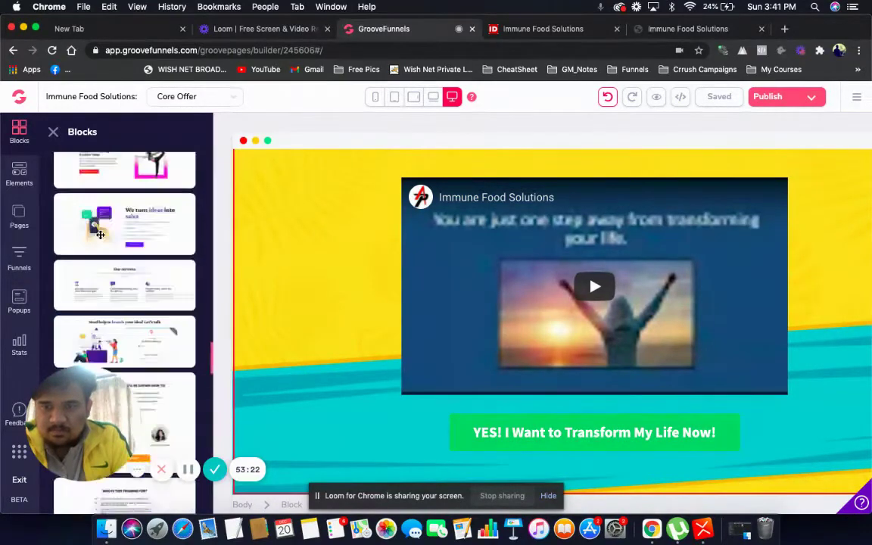
scroll(99, 235, "up", 15)
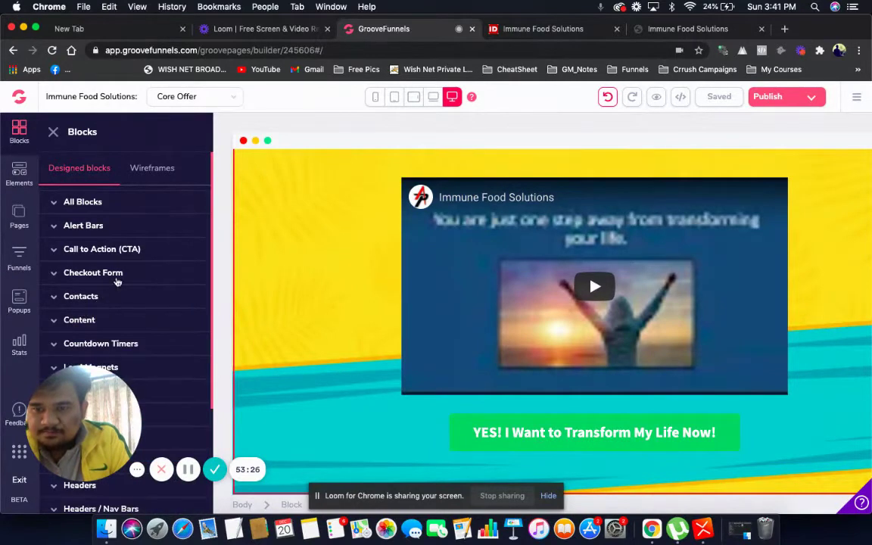
Look through the designed Call to Action (CTA), Resources and Forms blocks for a layout that suits the letter text.
left_click(130, 239)
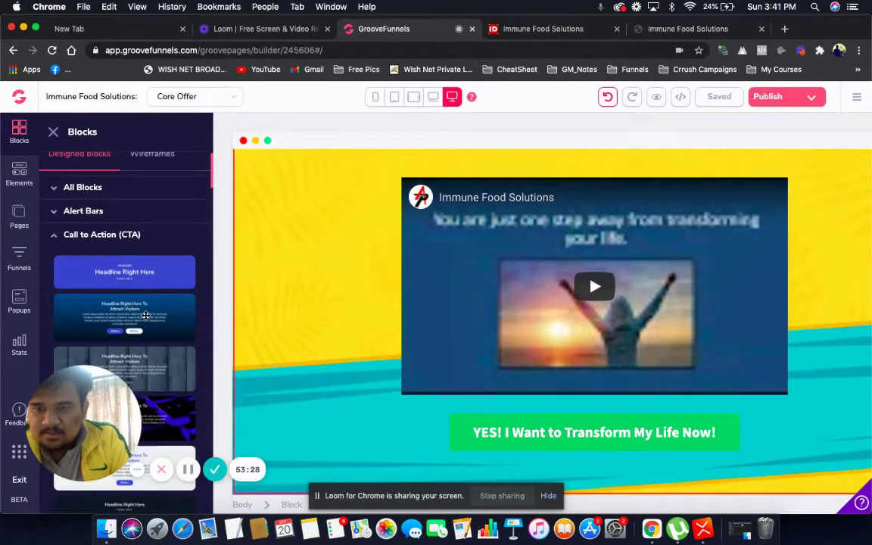
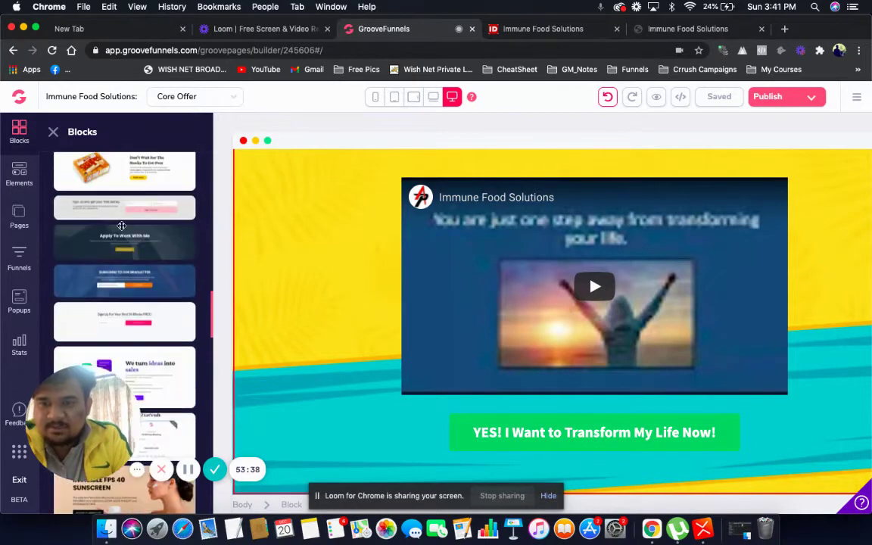
scroll(121, 226, "down", 3)
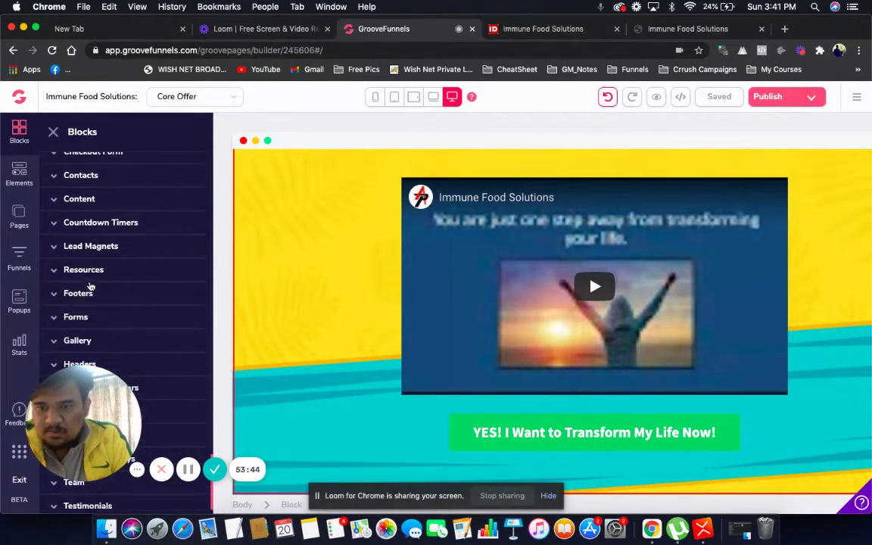
left_click(98, 272)
scroll(99, 271, "down", 5)
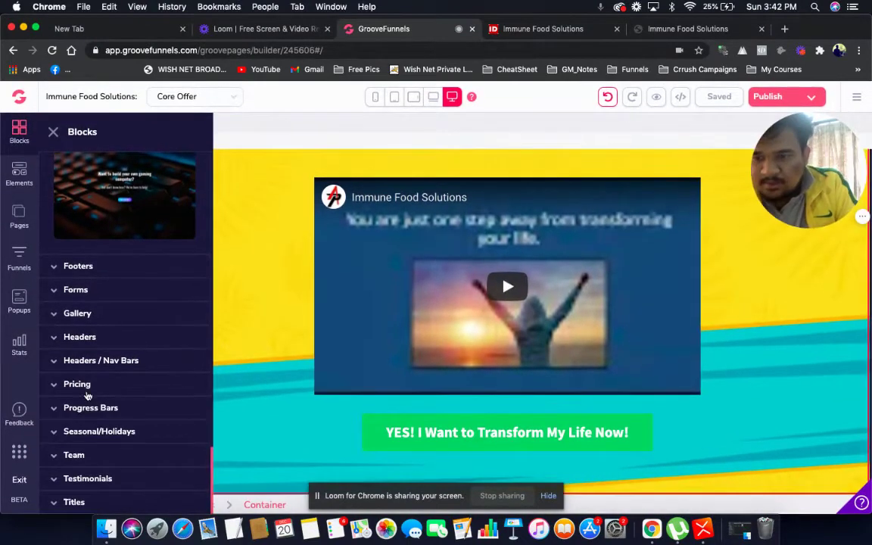
left_click(87, 286)
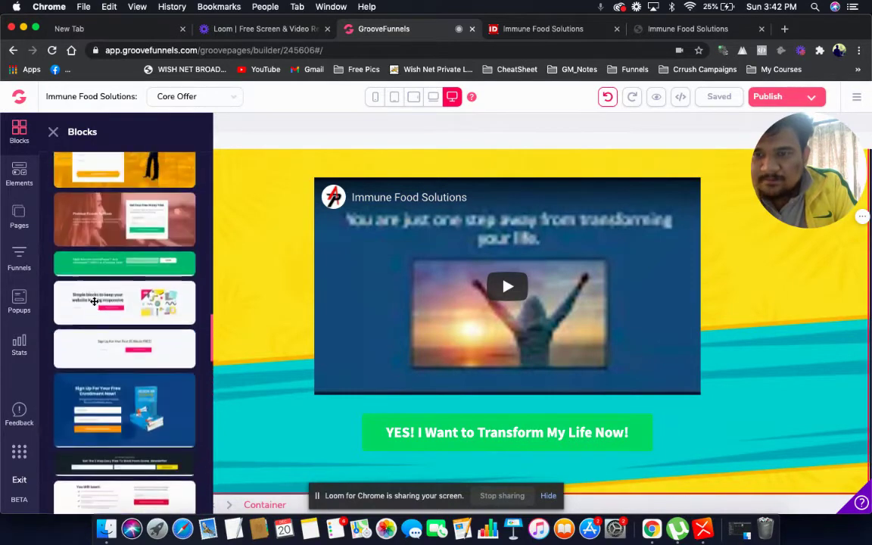
scroll(94, 301, "up", 15)
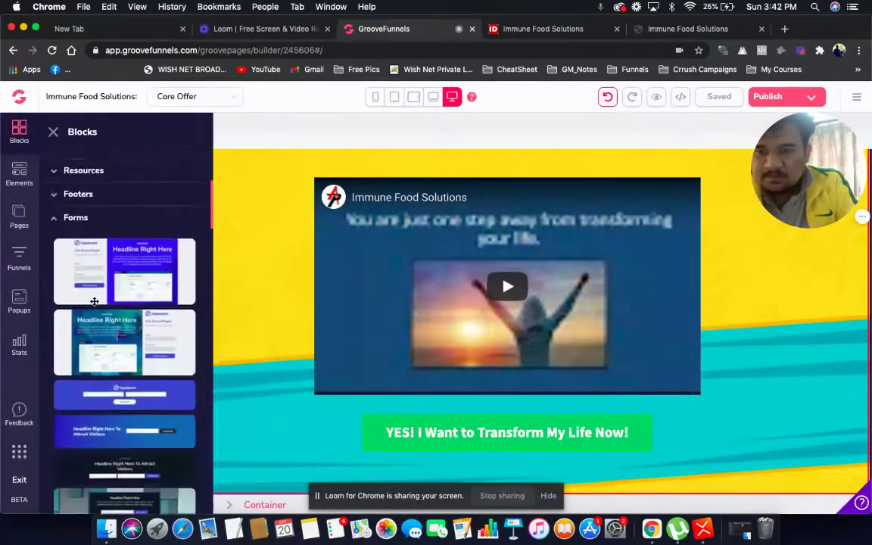
scroll(94, 301, "up", 5)
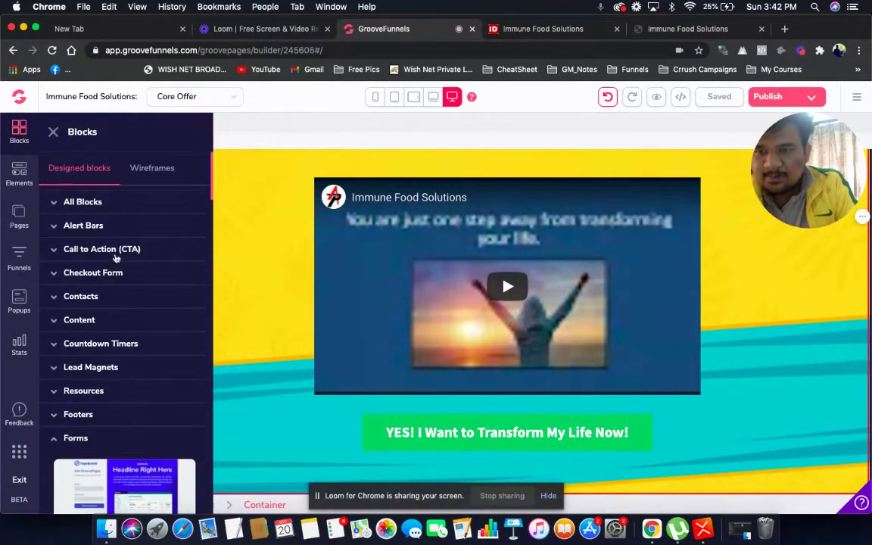
Add the light grey Call to Action (CTA) block with blue headline, paragraph and button, and position it below the video section.
left_click(106, 249)
scroll(151, 287, "down", 1)
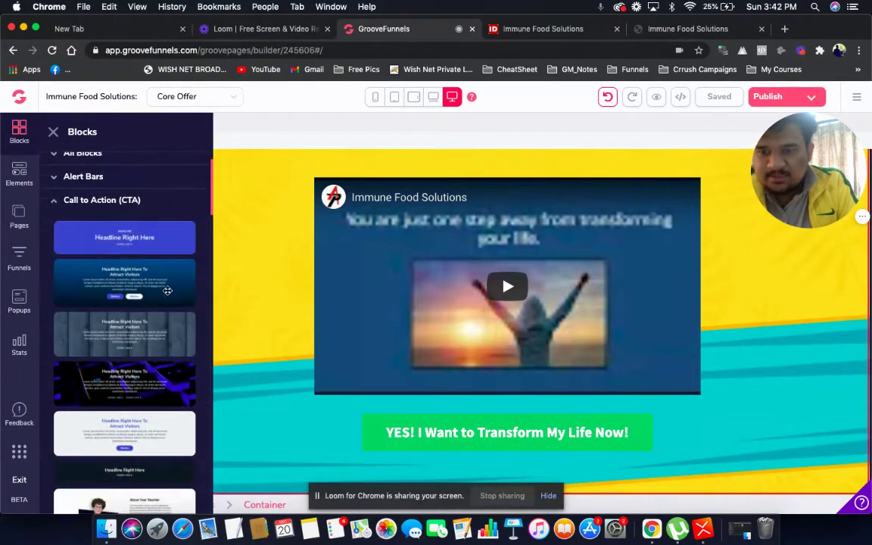
scroll(167, 290, "down", 2)
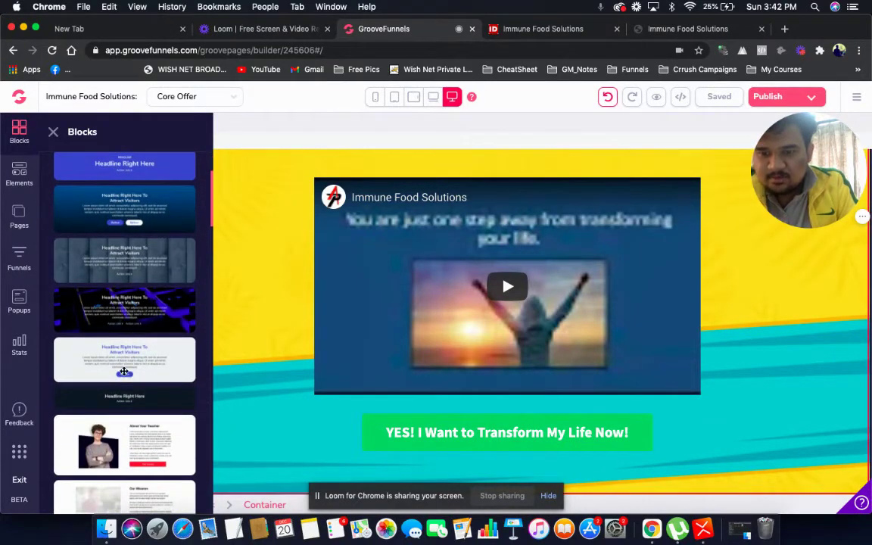
left_click_drag(124, 372, 584, 503)
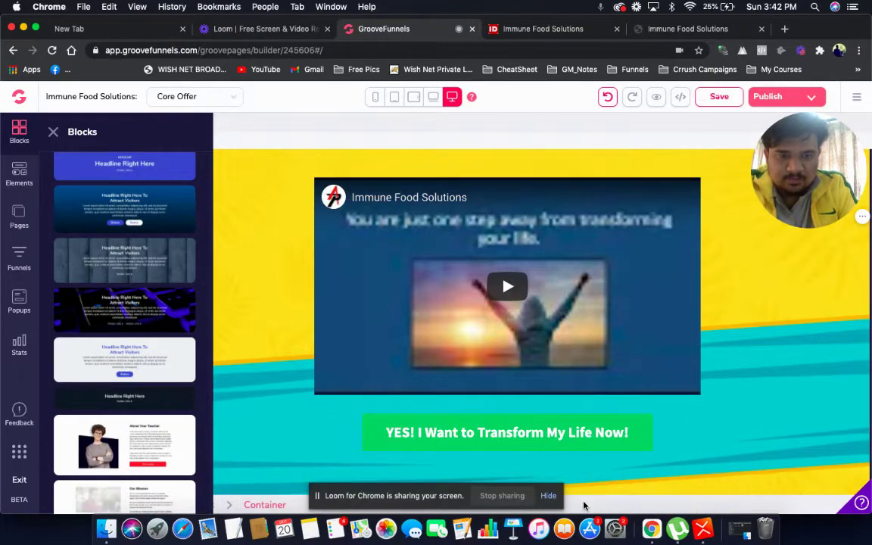
scroll(603, 399, "up", 5)
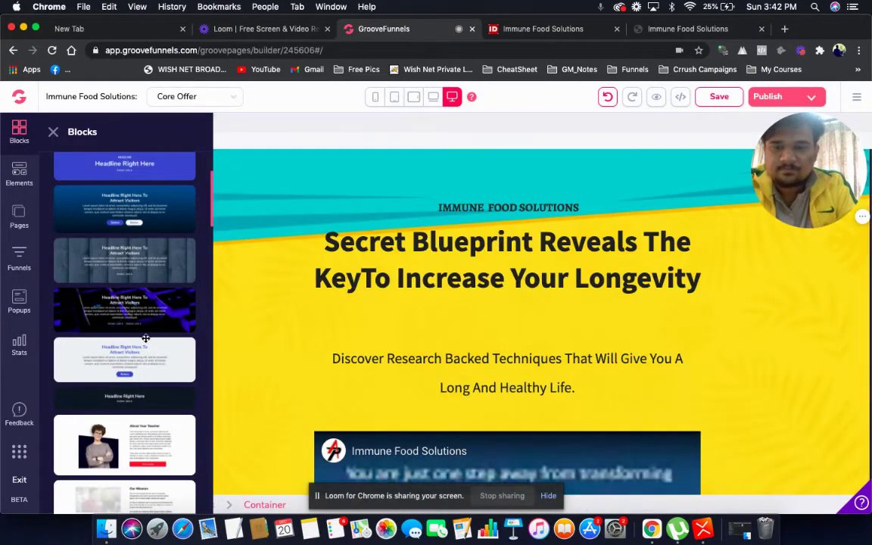
left_click_drag(144, 352, 442, 174)
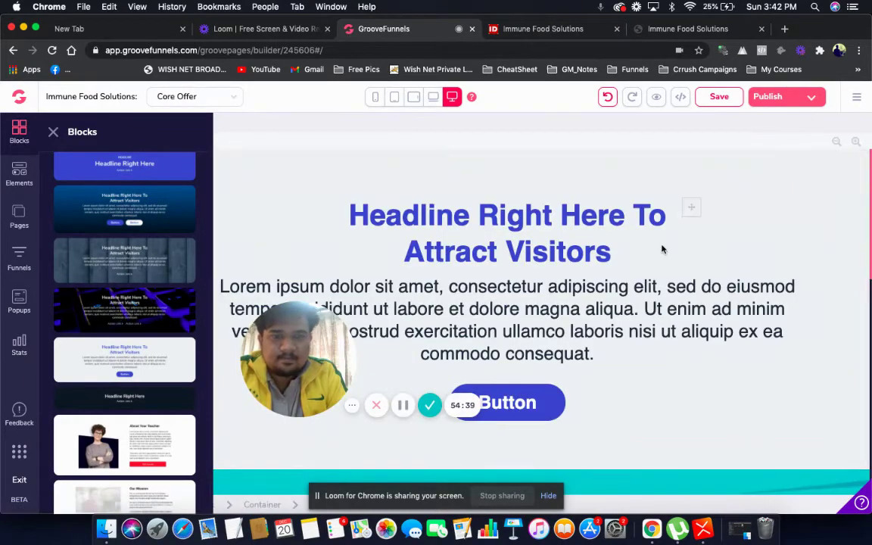
left_click_drag(302, 370, 108, 446)
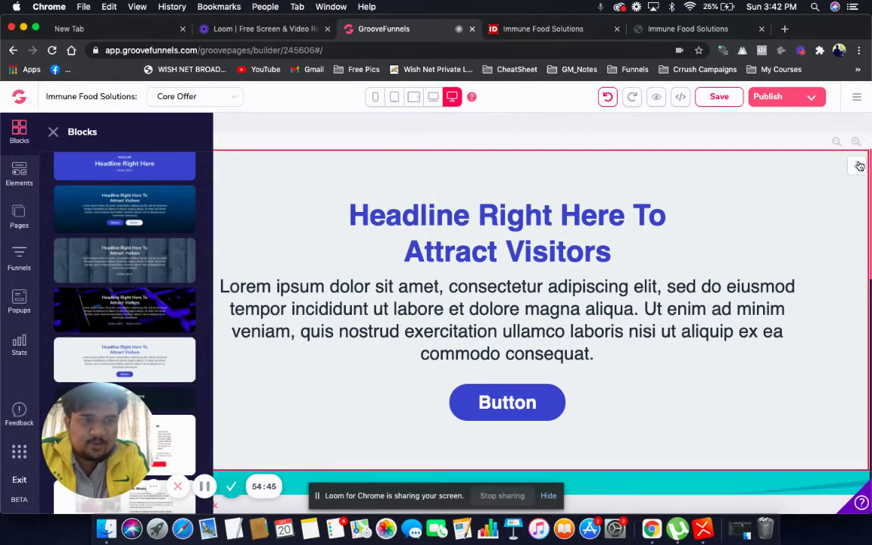
left_click(859, 167)
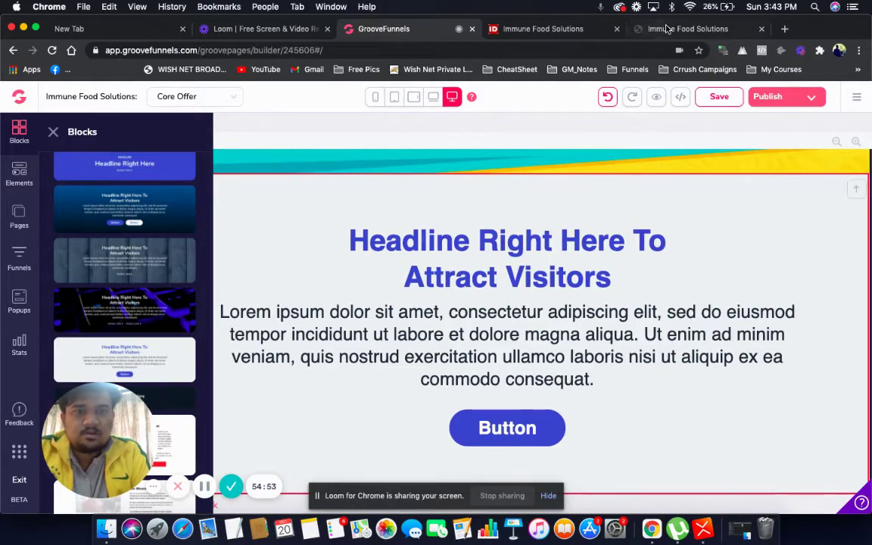
Check the layout of the letter section on the reference sales page and return to the GroovePages builder.
left_click(667, 29)
scroll(395, 238, "up", 4)
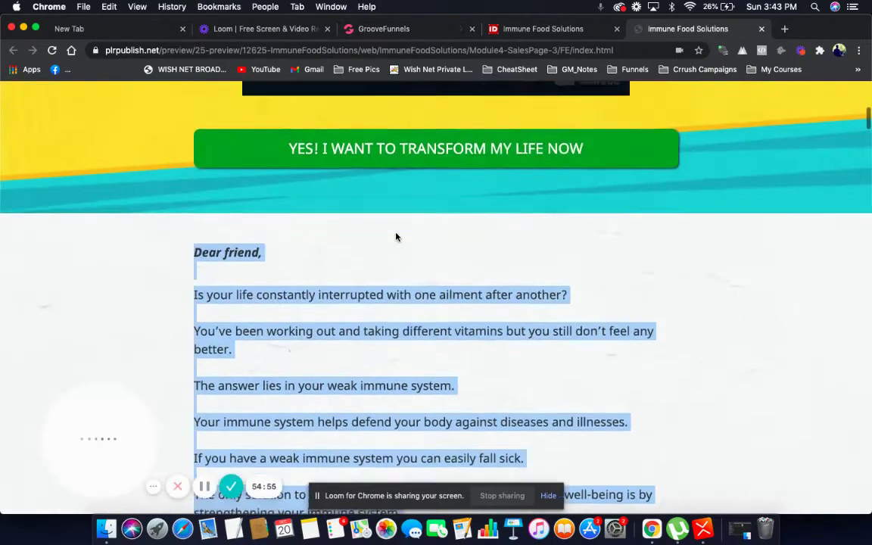
scroll(395, 238, "down", 1)
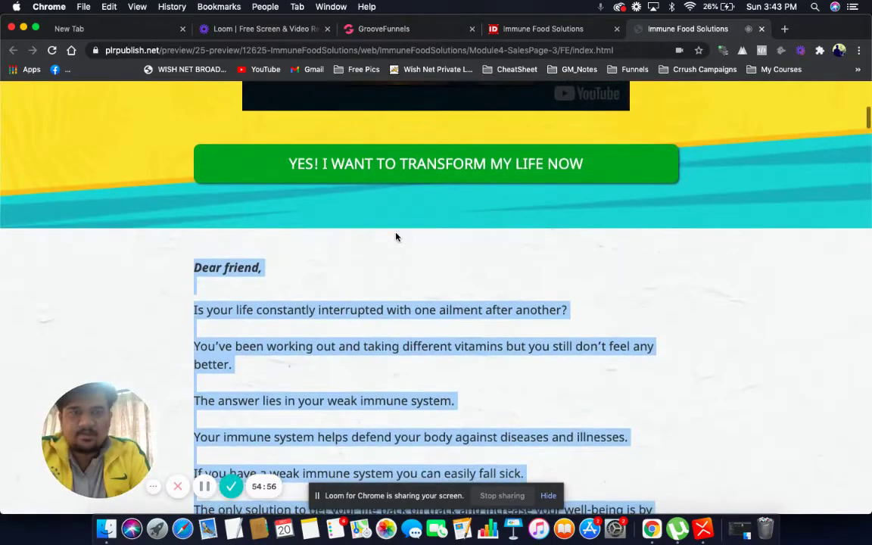
left_click(408, 29)
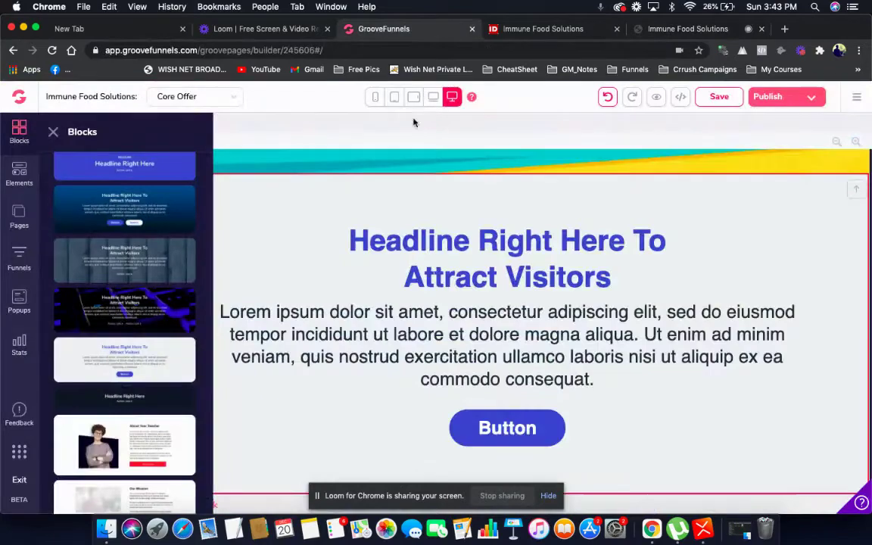
Delete the placeholder headline and the button from the new block, keeping its paragraph.
left_click(447, 245)
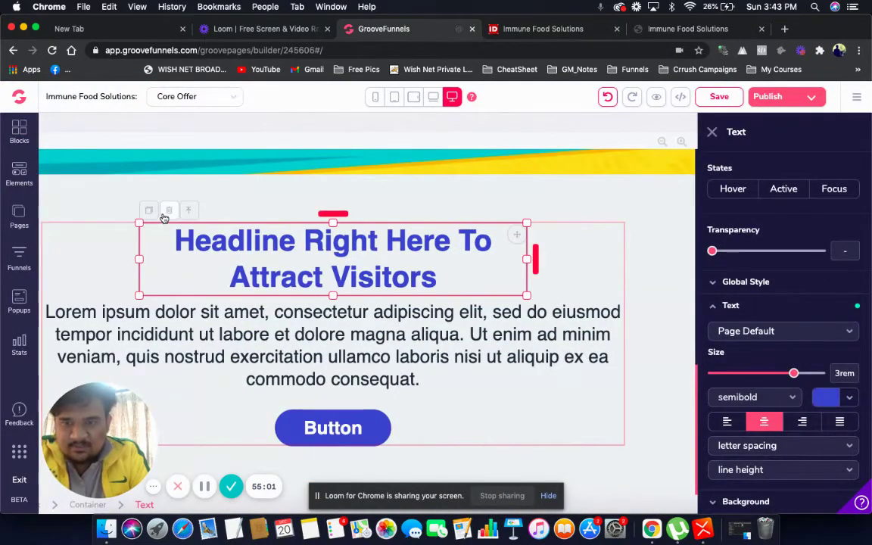
left_click(166, 210)
left_click(479, 321)
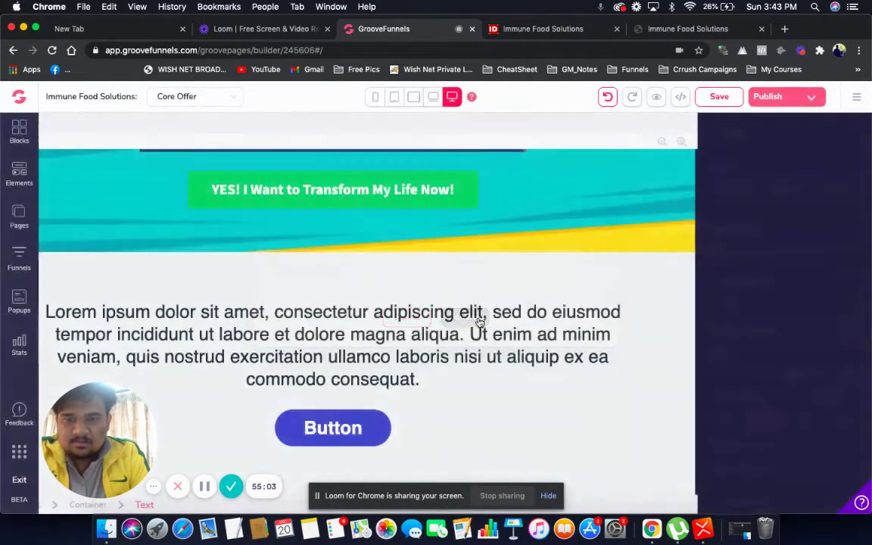
left_click(316, 337)
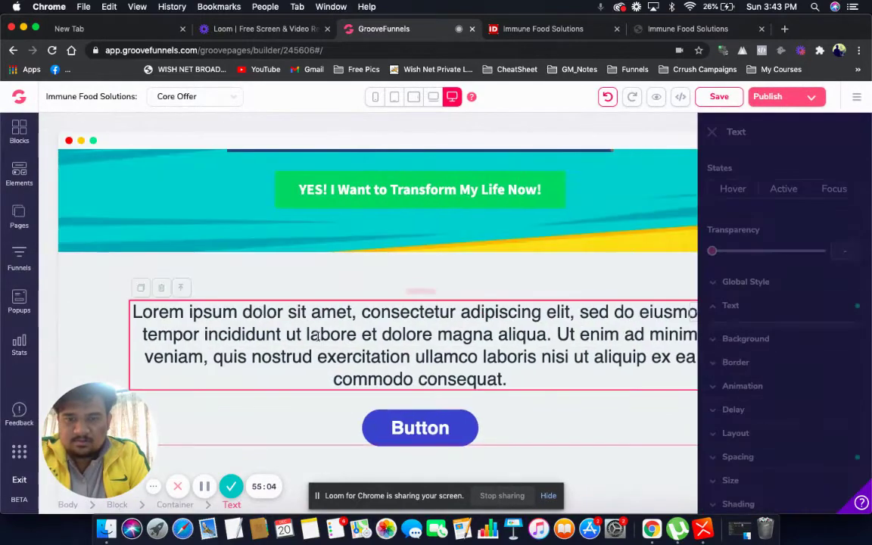
left_click(409, 421)
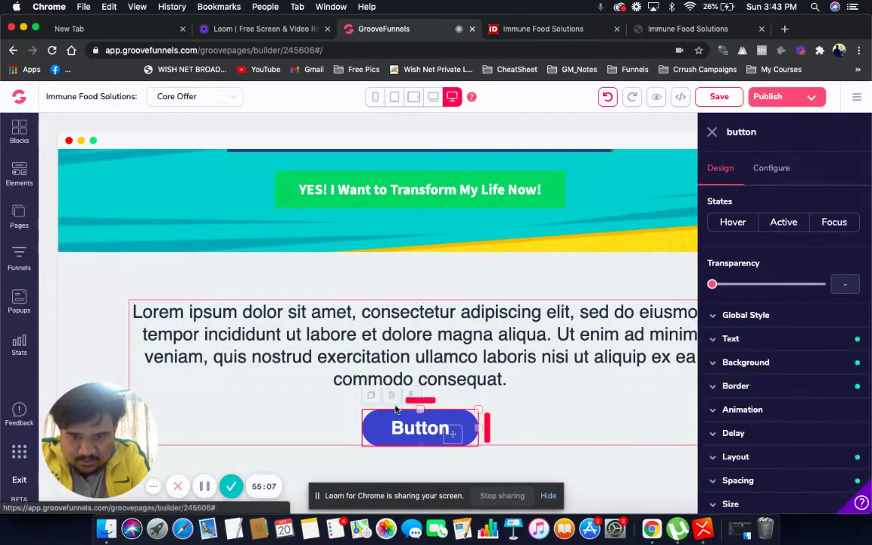
left_click(391, 395)
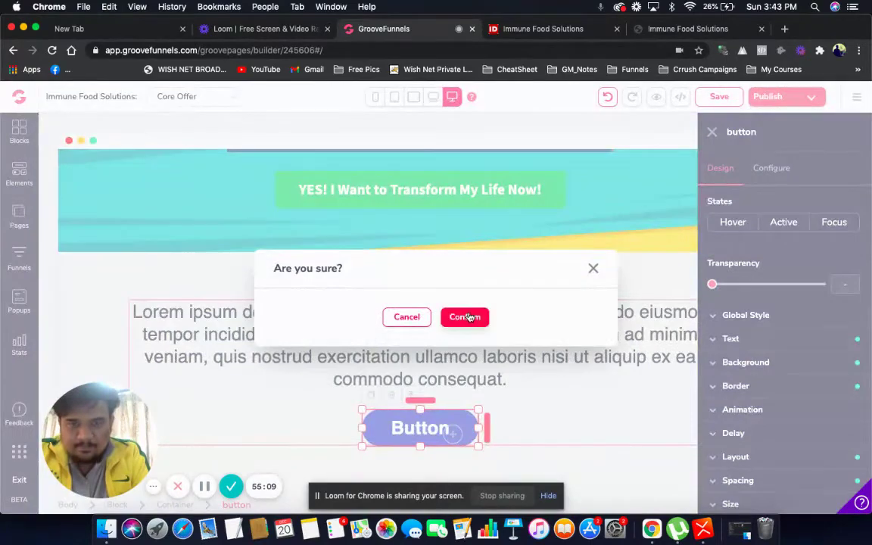
left_click(465, 317)
Replace the block's placeholder paragraph with the copied letter text from "Dear friend," to "But first…".
left_click(344, 352)
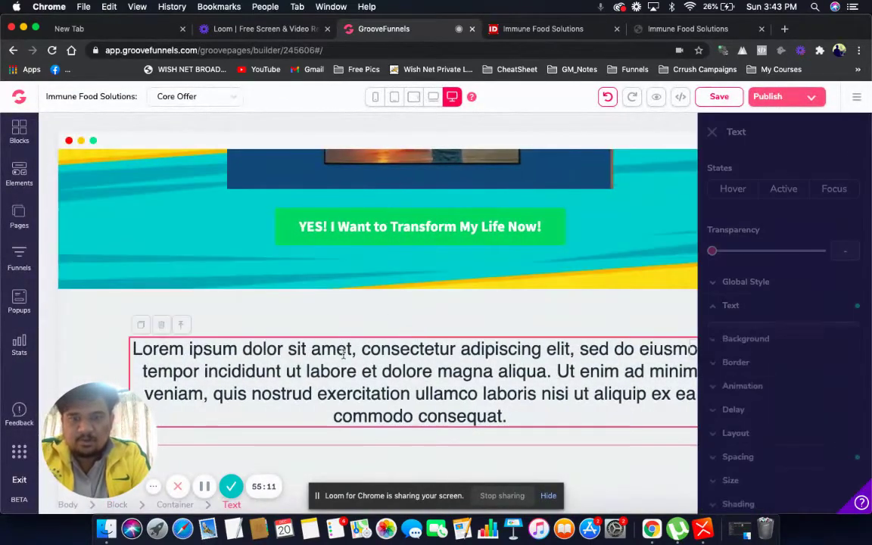
key("ctrl+a")
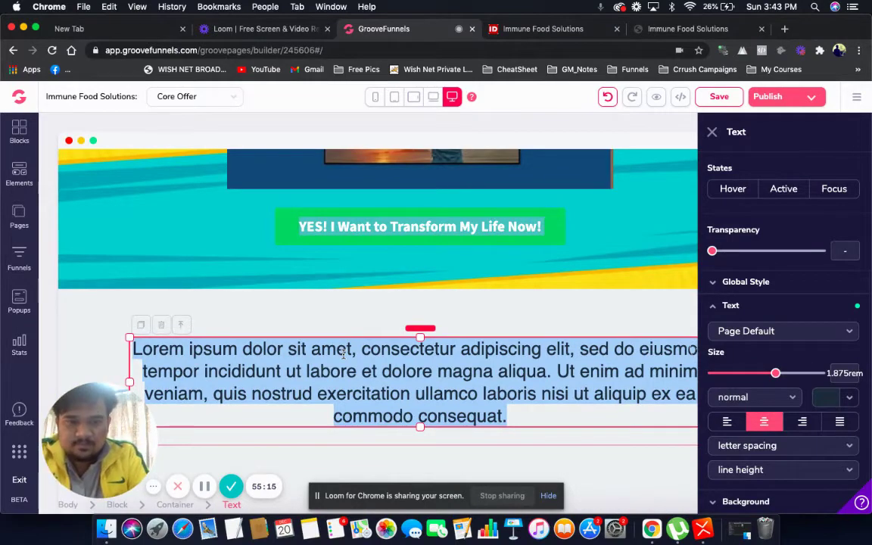
left_click(401, 372)
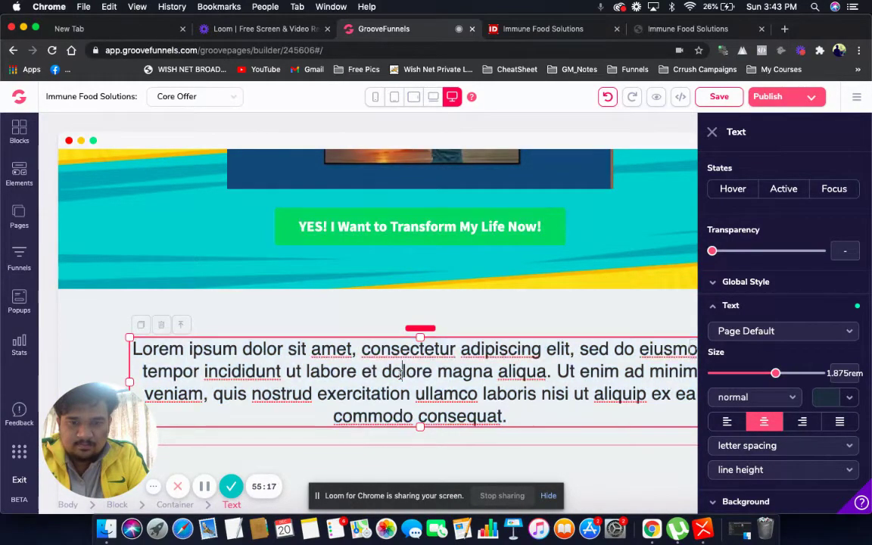
key("ctrl+a")
key("ctrl+v")
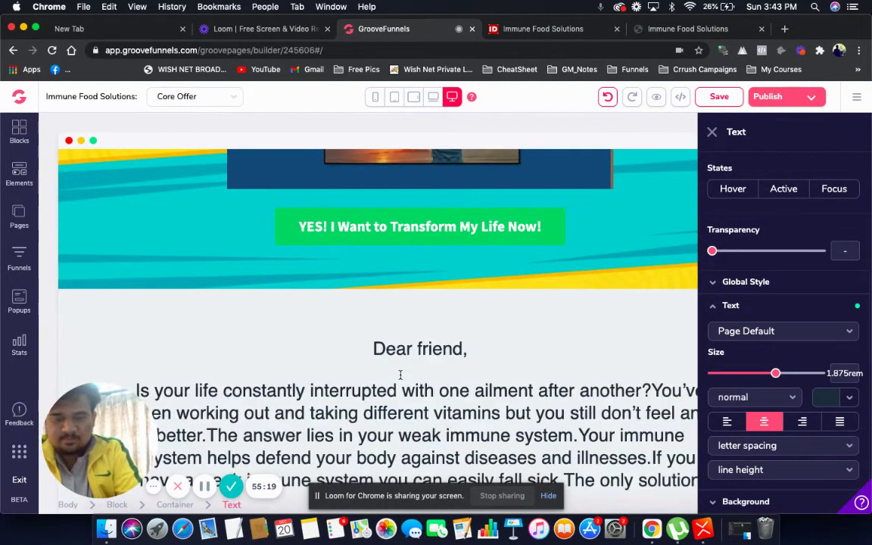
Left-align the whole letter text in the new block.
scroll(399, 374, "down", 4)
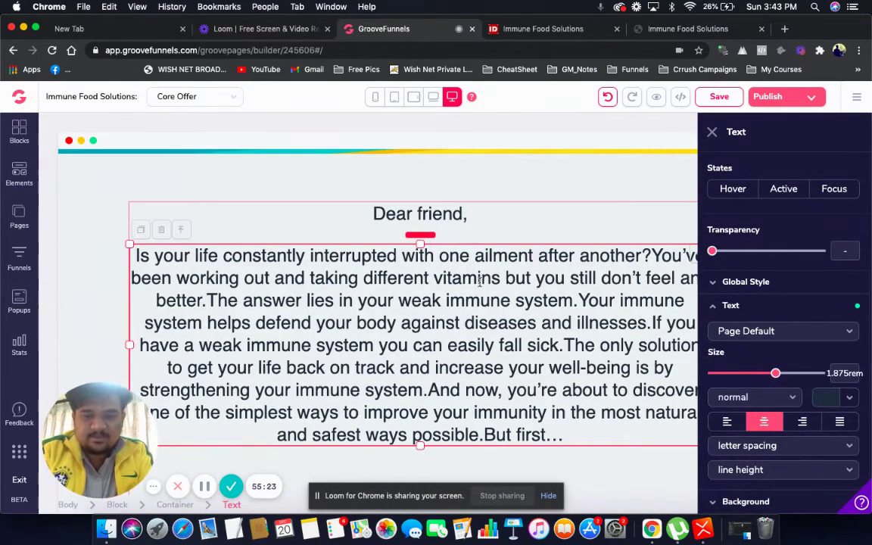
key("ctrl+a")
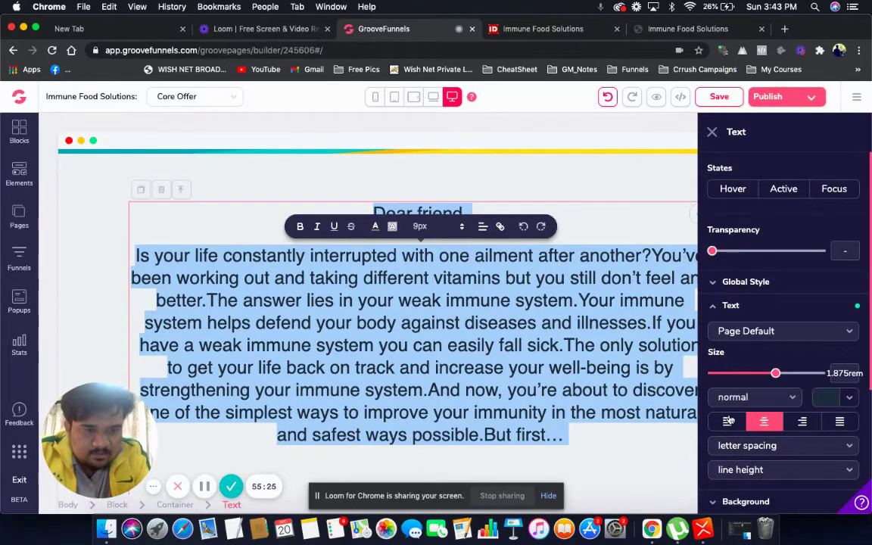
left_click(727, 421)
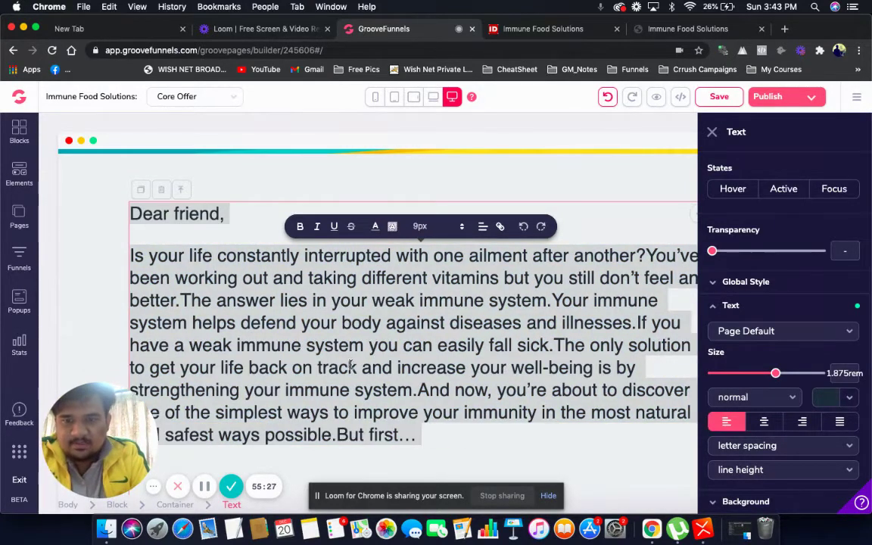
left_click(218, 319)
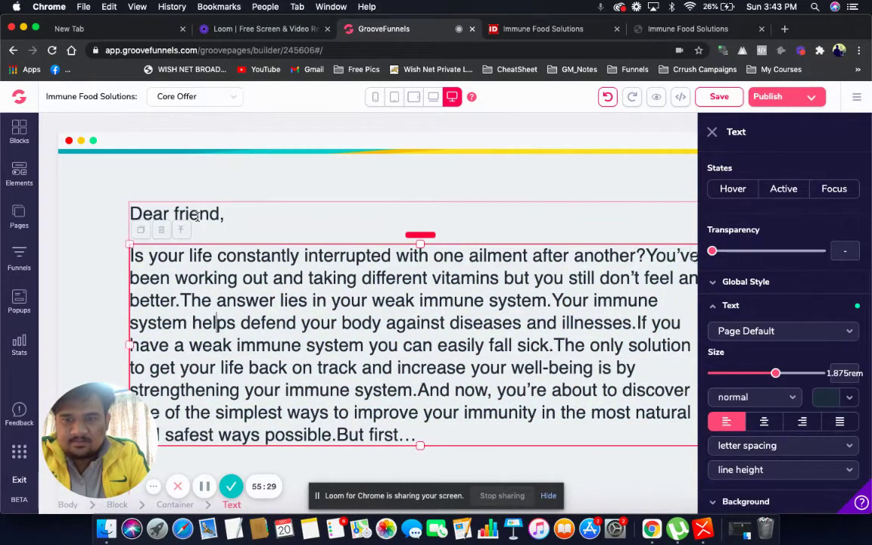
Check the greeting's styling on the reference sales page and make "Dear friend," bold in the GroovePages letter block.
left_click(556, 30)
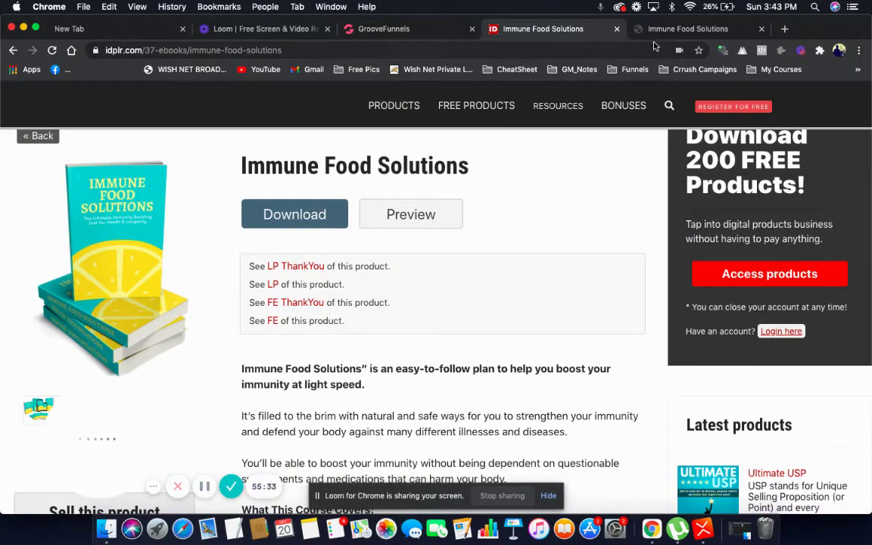
left_click(670, 30)
scroll(381, 209, "down", 1)
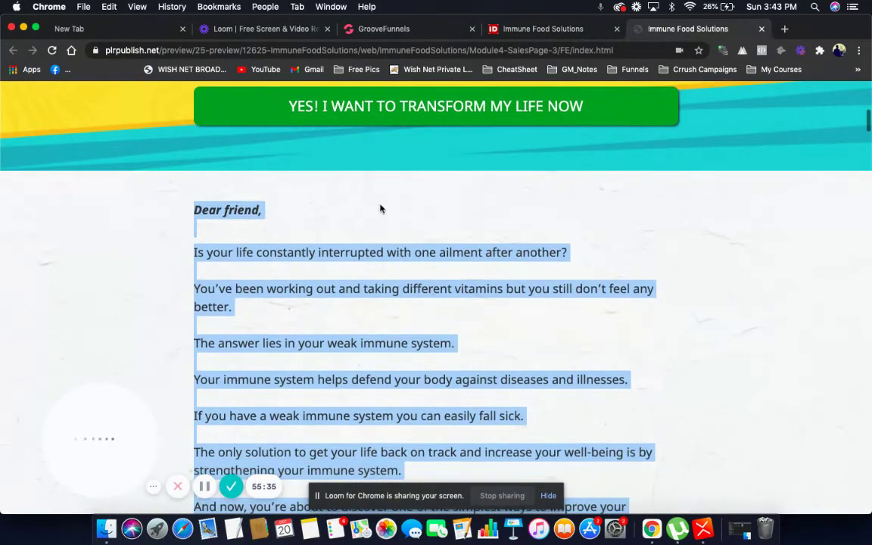
double_click(250, 210)
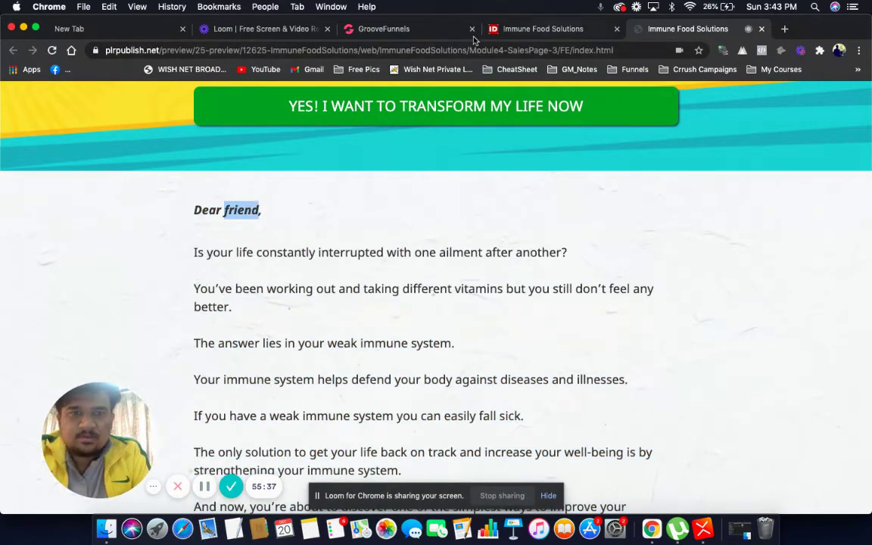
left_click(390, 30)
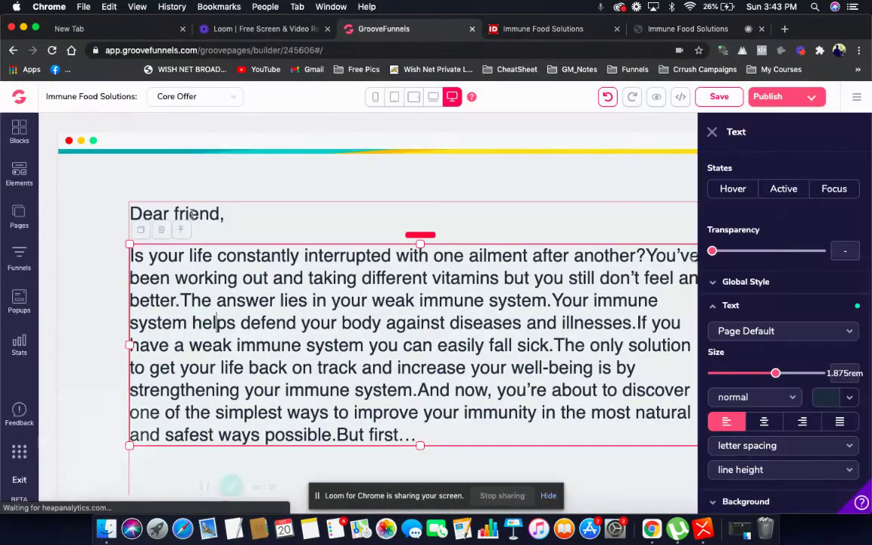
triple_click(193, 215)
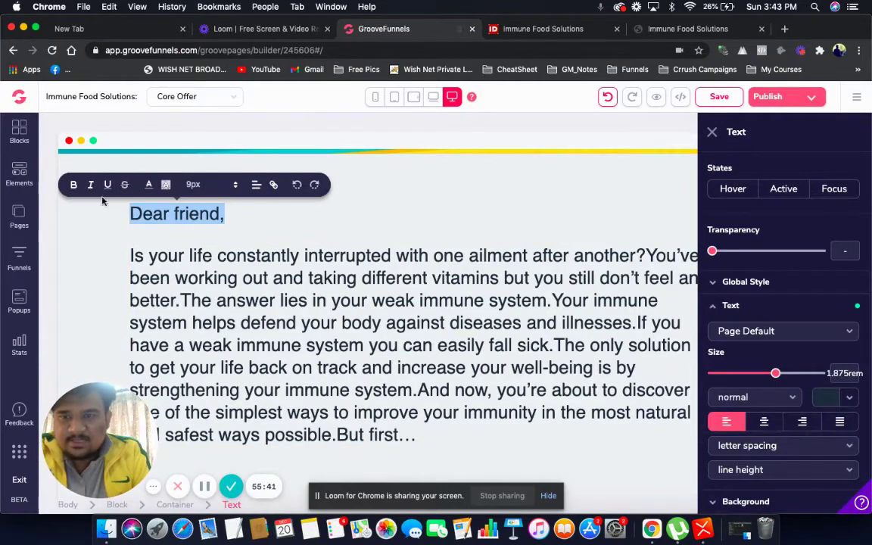
left_click(74, 184)
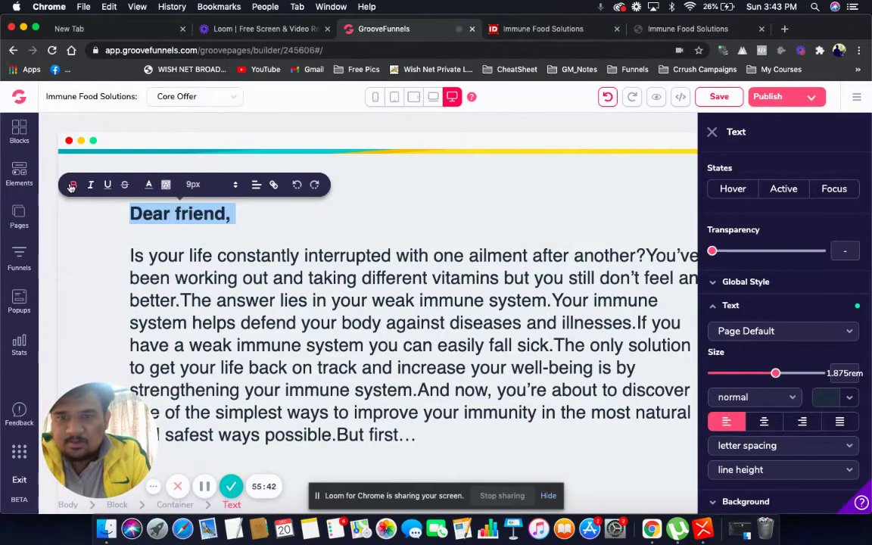
Try font sizes of 9 px and 14 px on the "Dear friend," line.
left_click(237, 190)
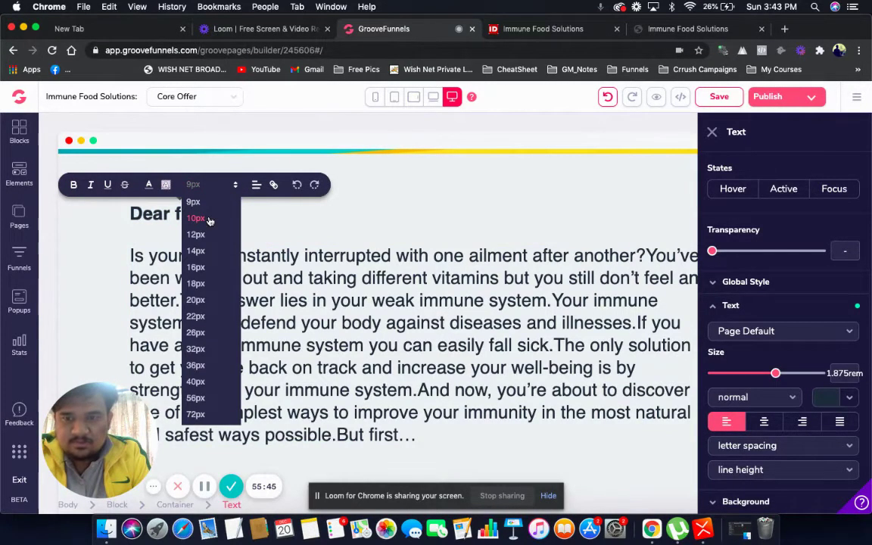
left_click(193, 235)
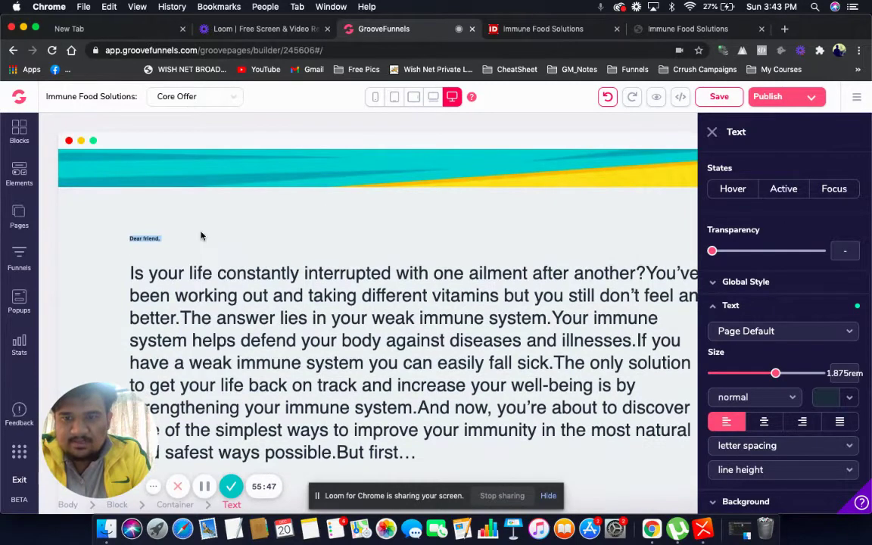
left_click(154, 238)
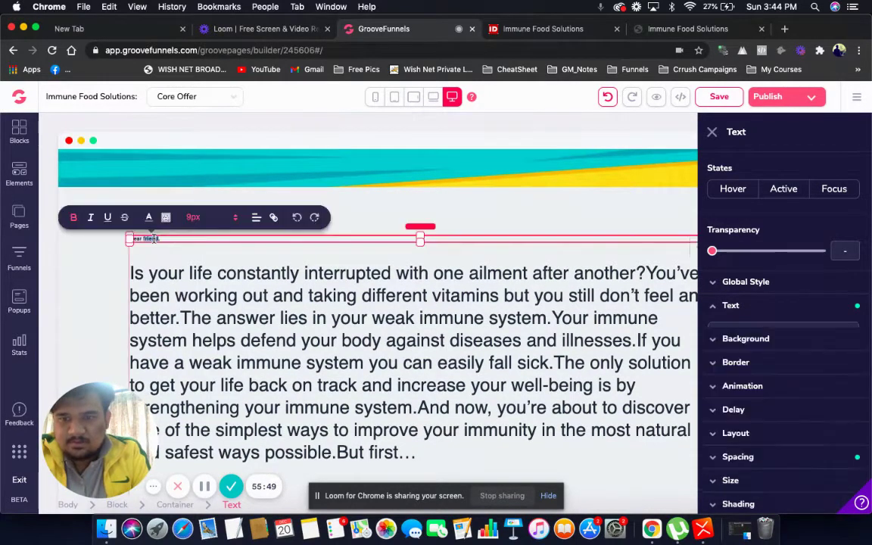
left_click(236, 218)
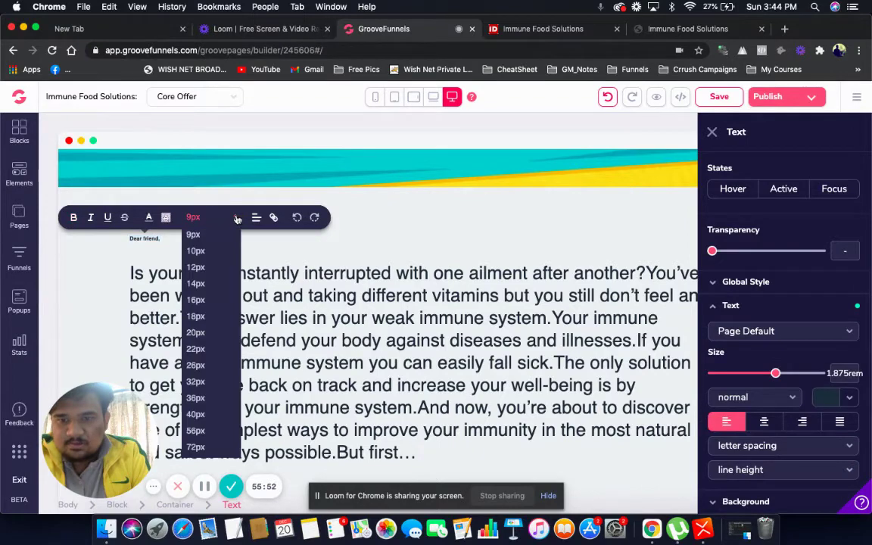
left_click(202, 283)
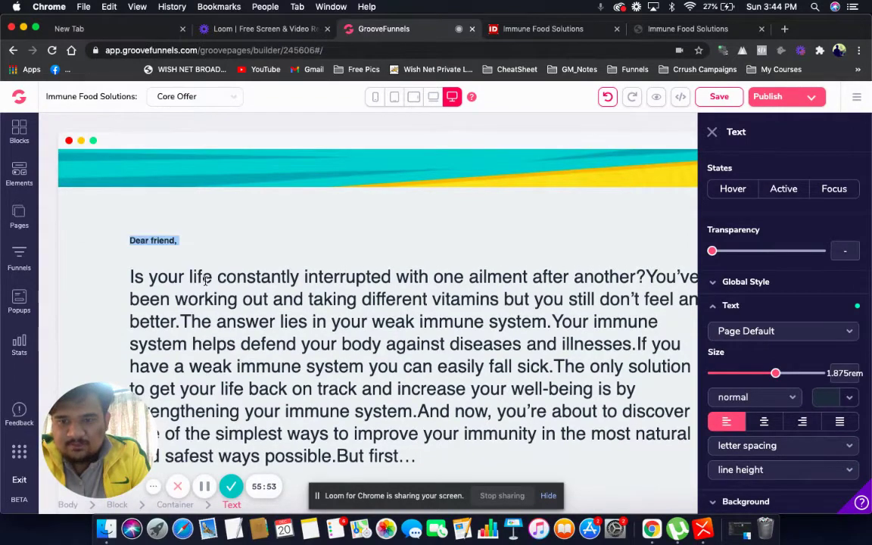
Set the font size of the "Dear friend," line to 20 px.
left_click(160, 242)
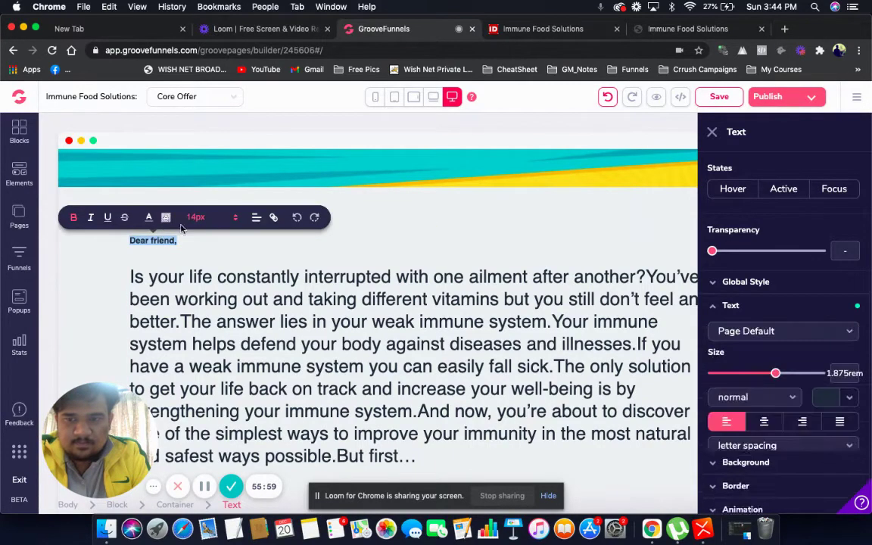
left_click(236, 218)
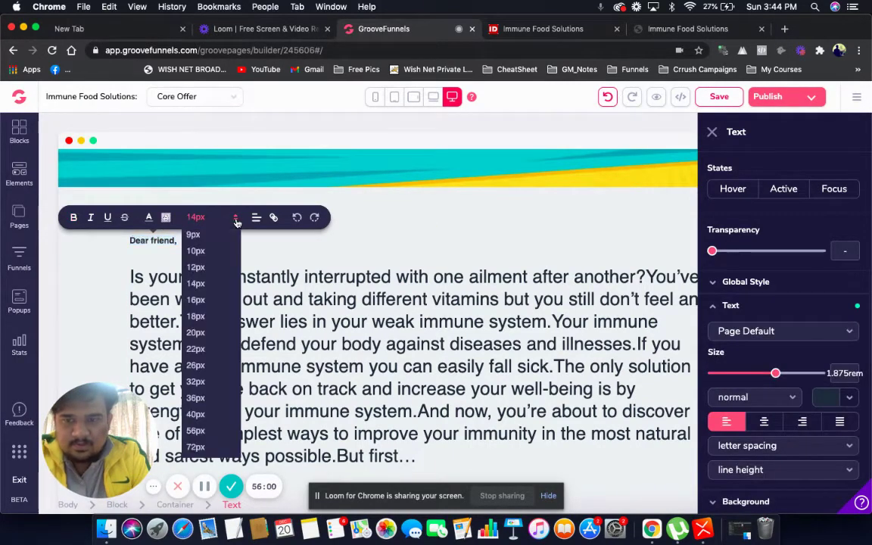
left_click(195, 328)
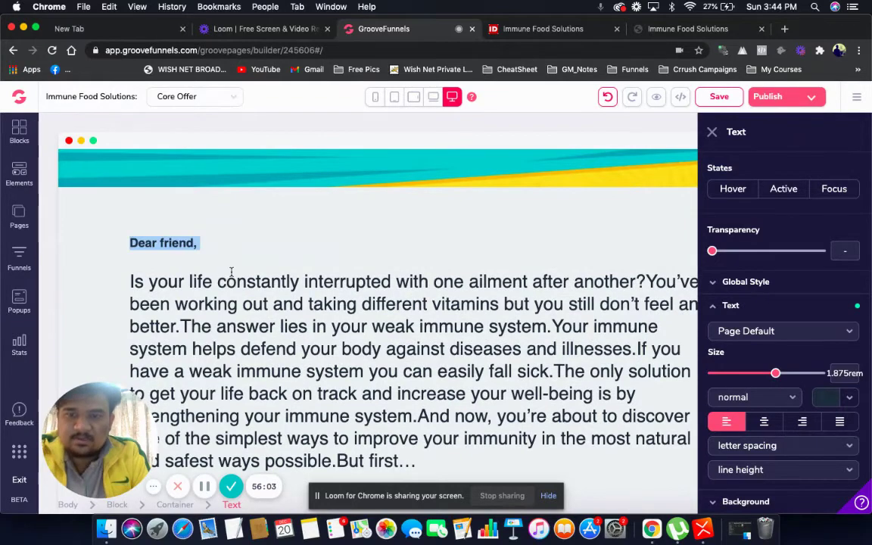
Select the whole letter, including the body paragraph, and set its font size to 20 px.
left_click(154, 286)
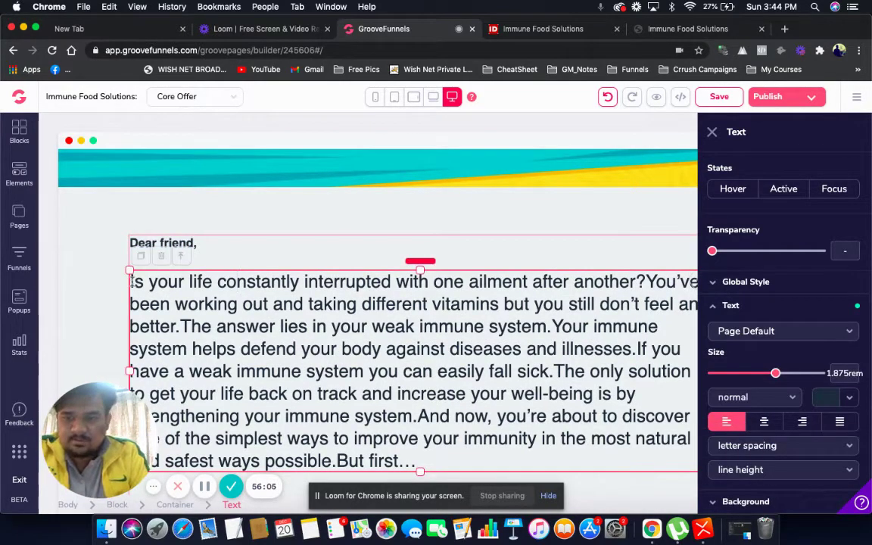
key("super+a")
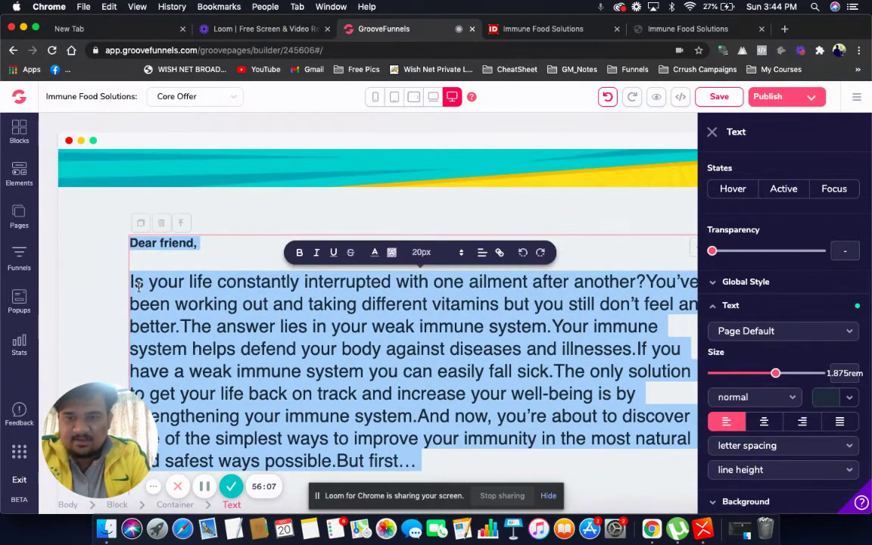
left_click(138, 286)
key("super+a")
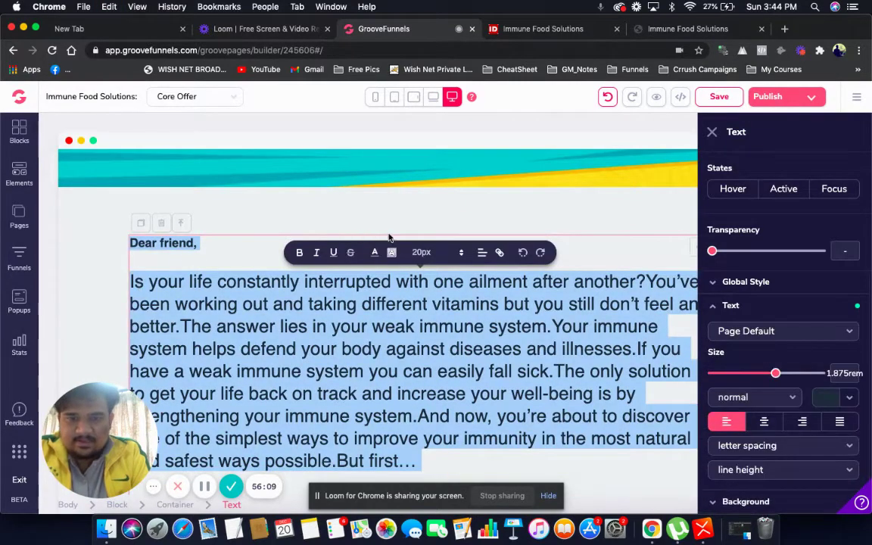
left_click(423, 254)
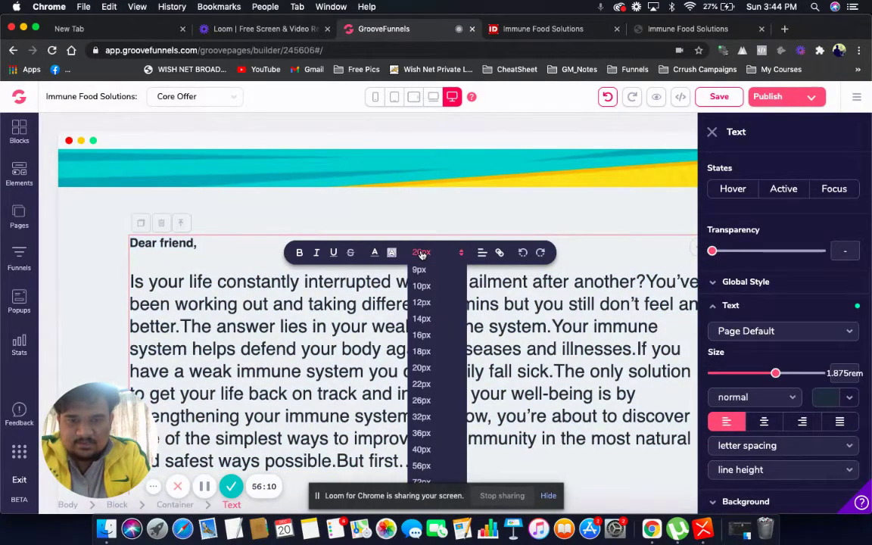
left_click(424, 368)
left_click(426, 267)
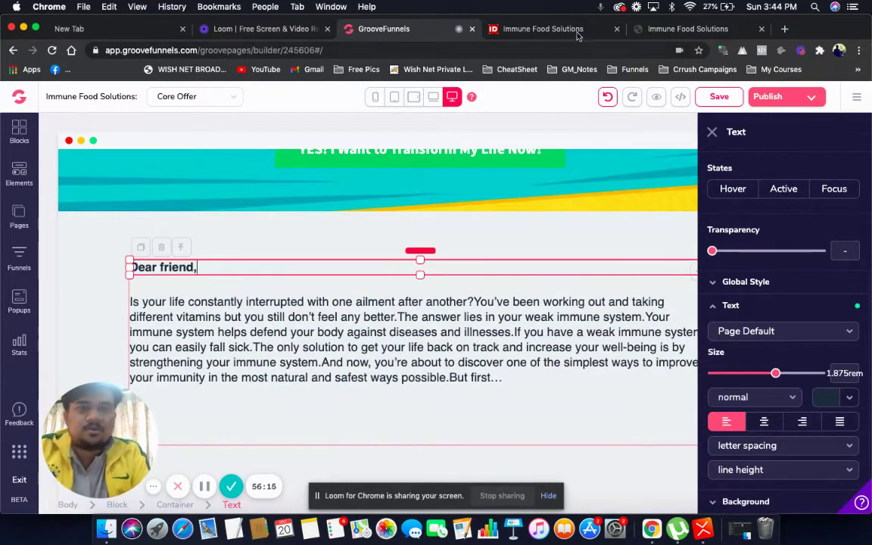
Check the reference page's paragraph breaks and split the letter body after "ailment after another?", "feel any better." and "your weak immune system.".
left_click(543, 29)
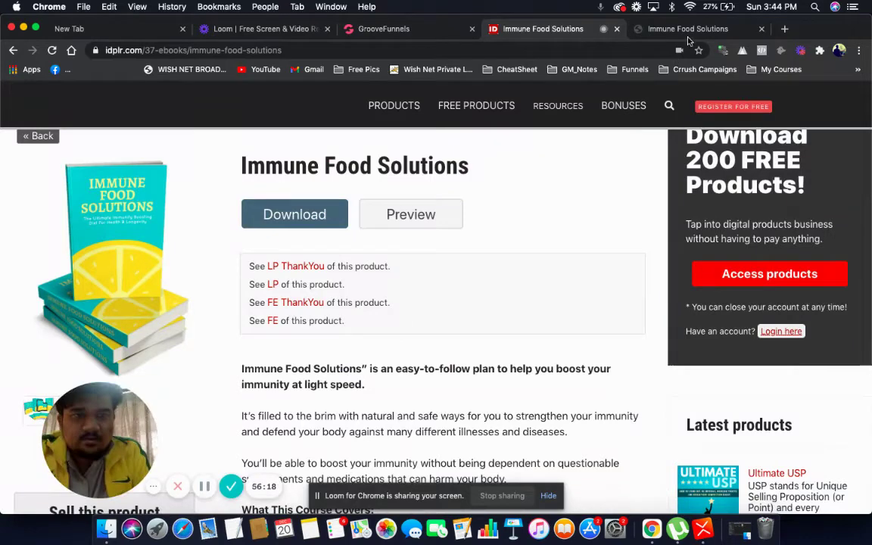
left_click(685, 29)
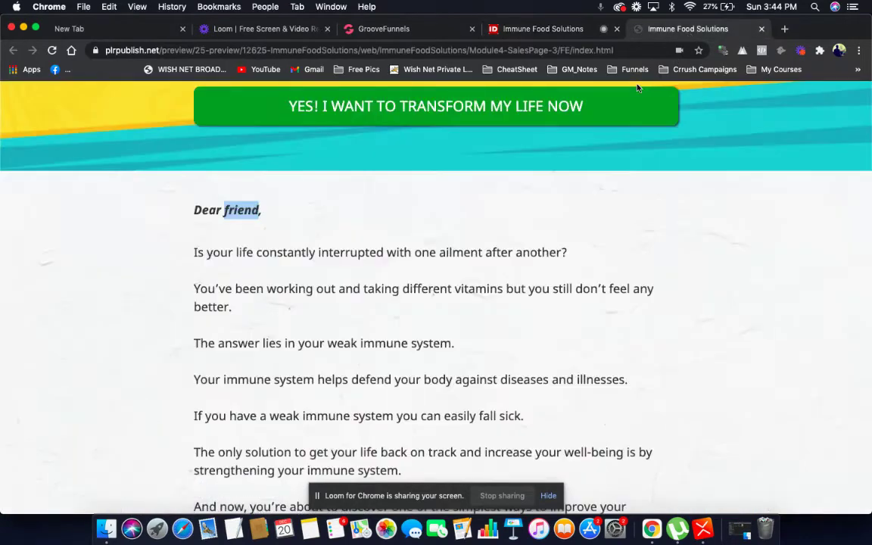
scroll(534, 175, "down", 1)
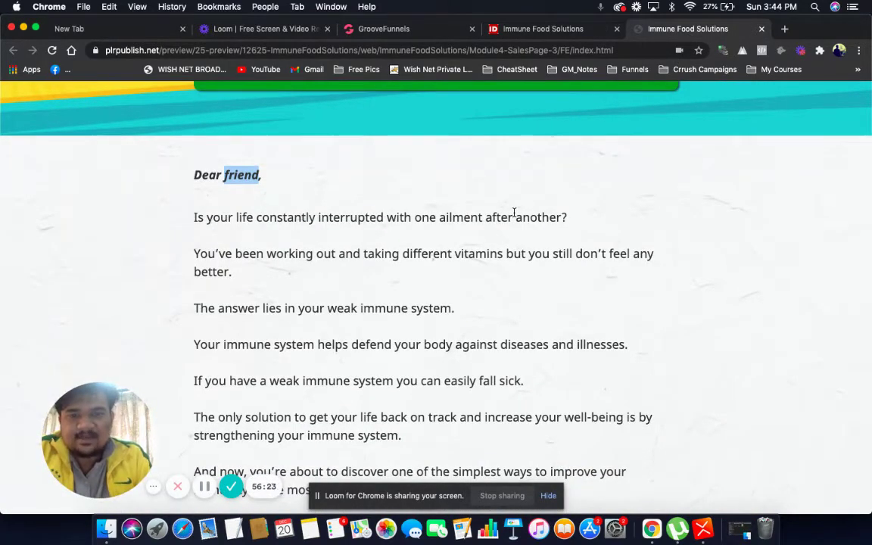
scroll(473, 284, "down", 3)
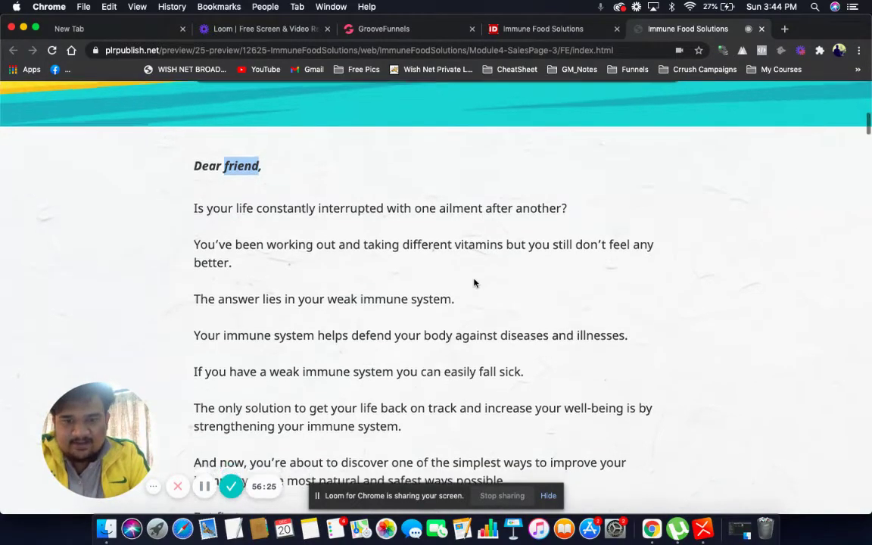
left_click(388, 30)
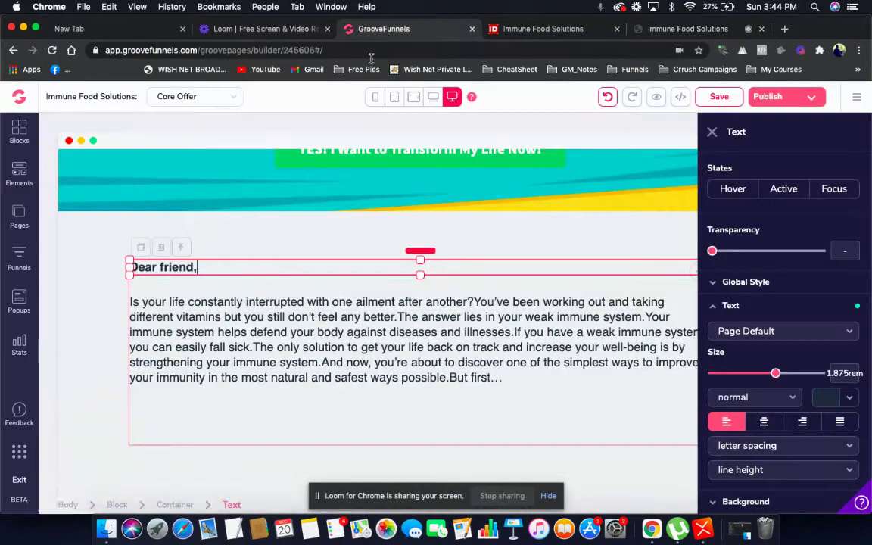
left_click(474, 303)
key("Return")
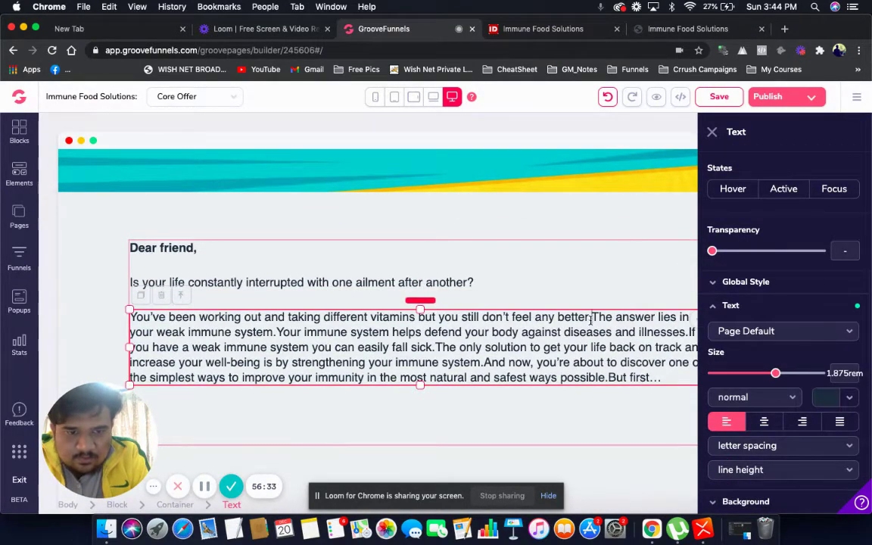
key("Return")
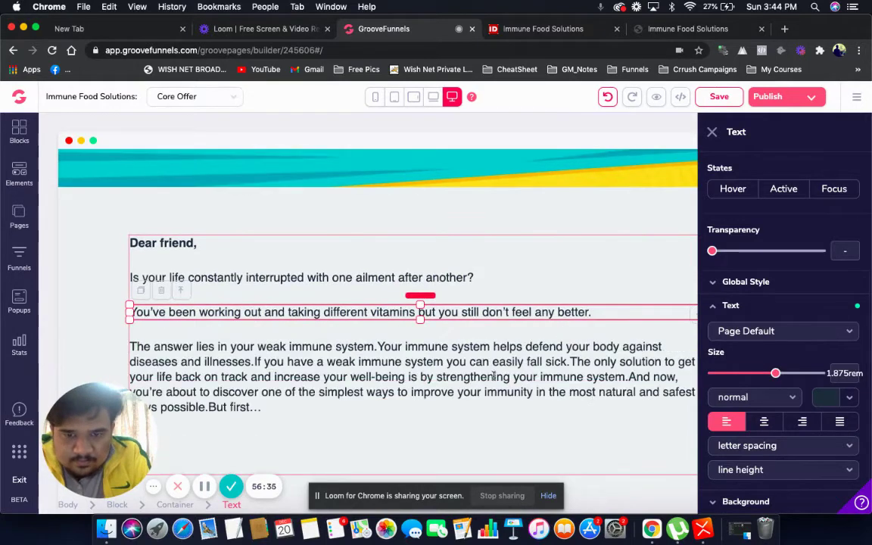
left_click(378, 345)
key("Return")
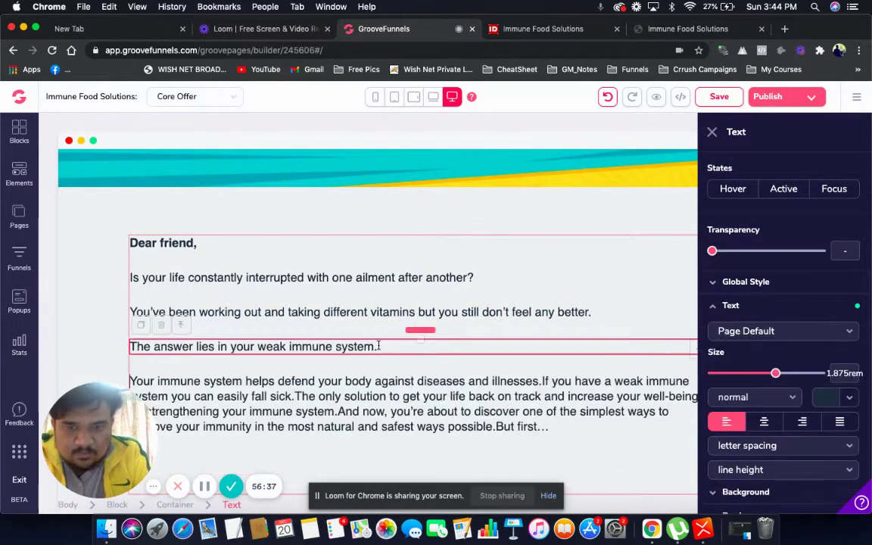
Split the remaining letter text after "illnesses.", "fall sick.", "strengthening your immune system." and "safest ways possible.", and close the text settings.
left_click(542, 382)
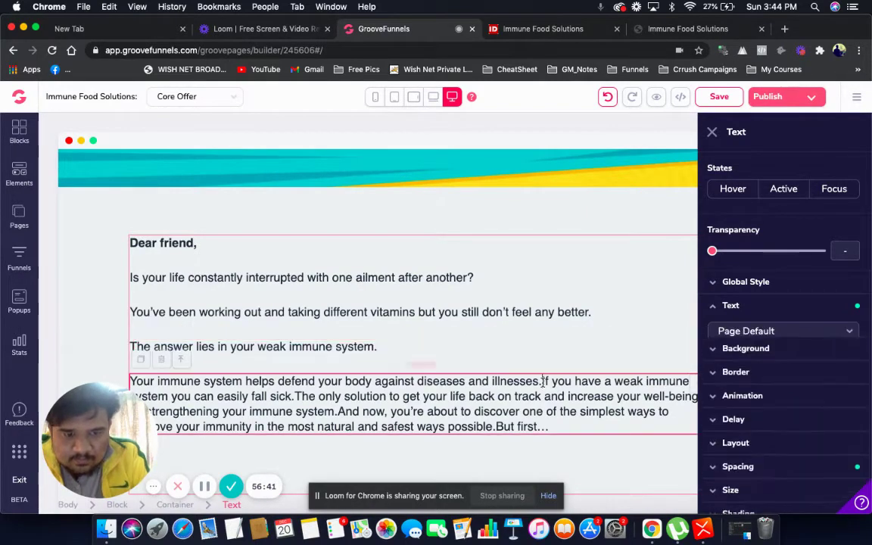
key("Return")
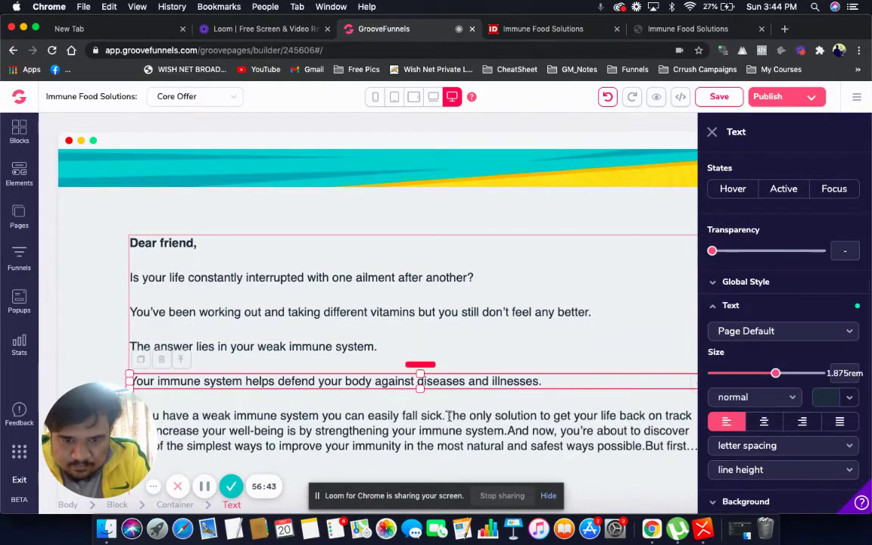
left_click(448, 416)
key("Return")
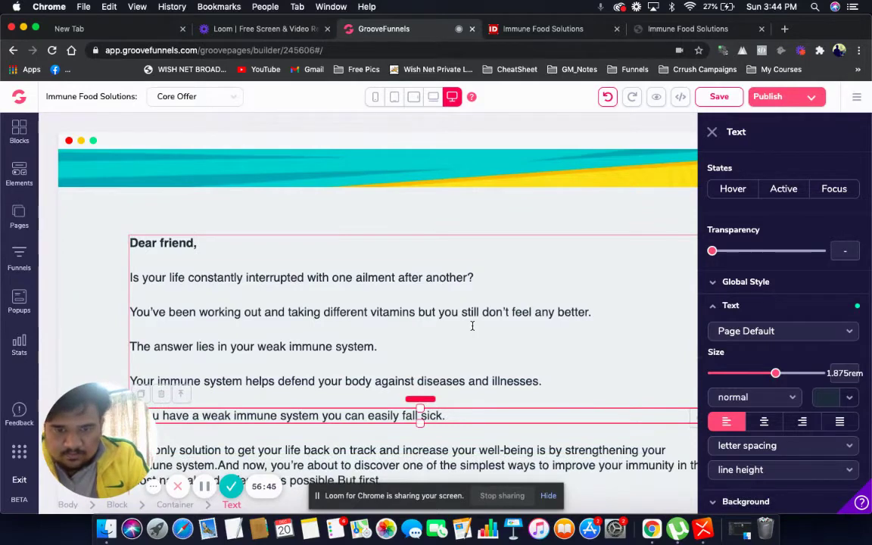
scroll(472, 325, "down", 2)
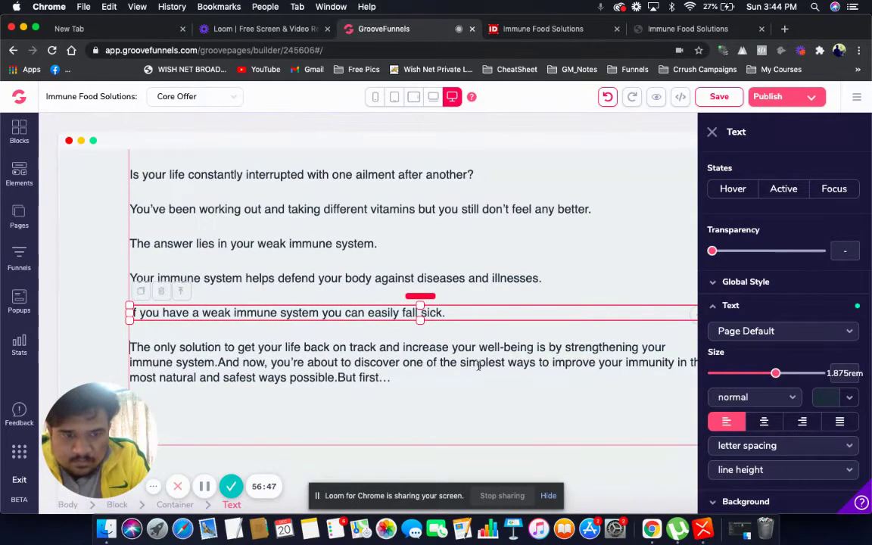
left_click(217, 363)
key("Return")
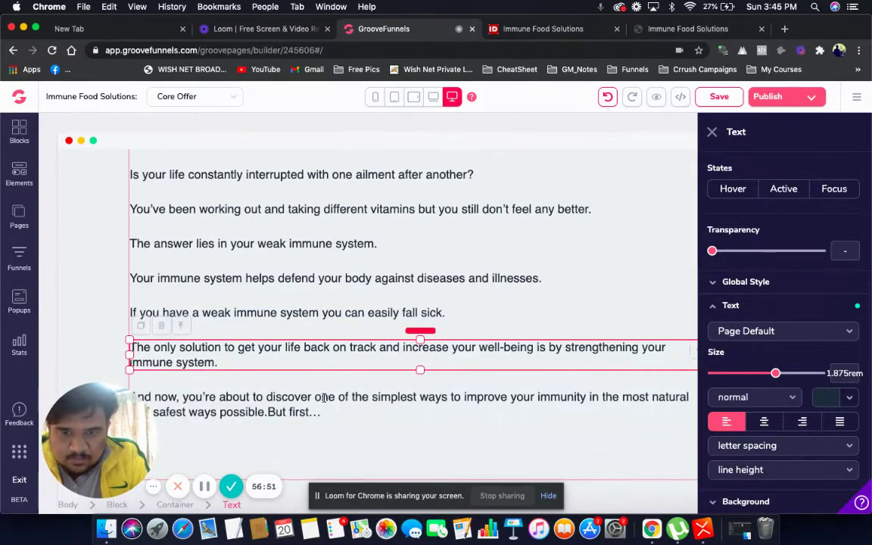
left_click(267, 412)
key("Return")
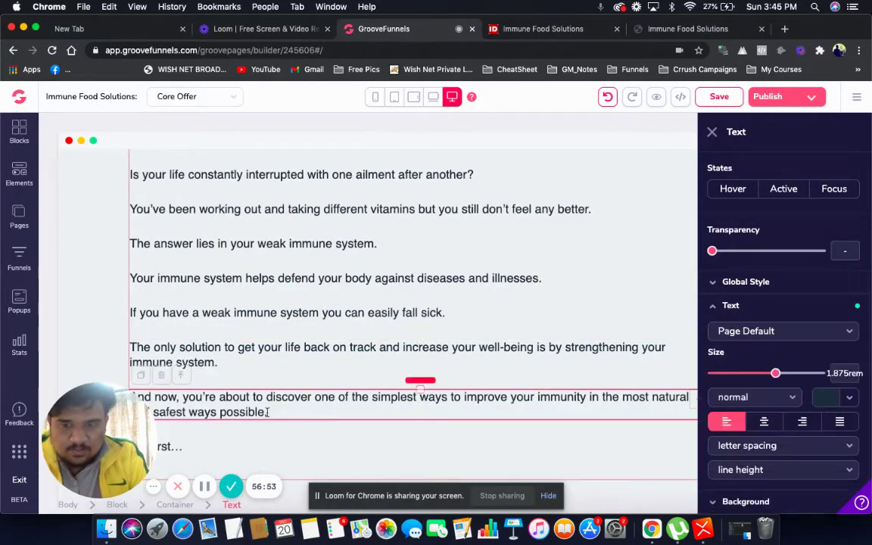
scroll(354, 317, "up", 1)
scroll(354, 317, "up", 4)
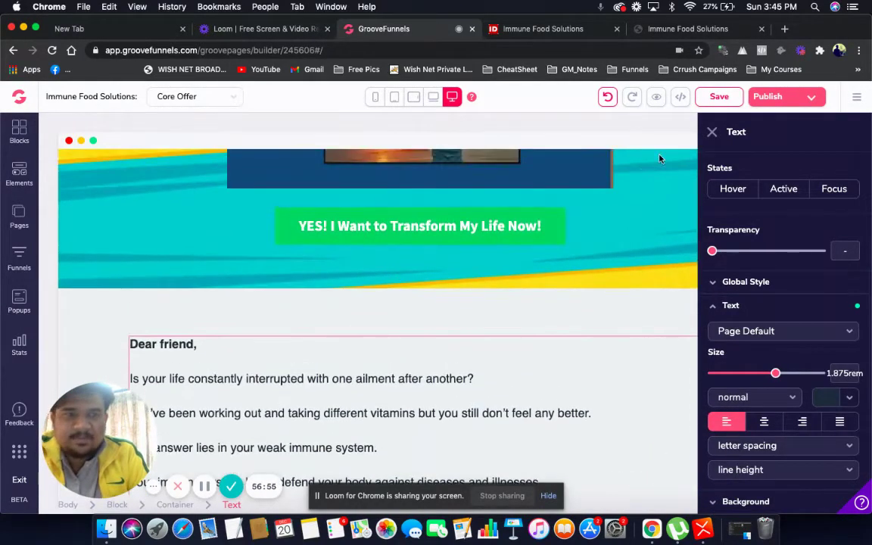
left_click(713, 134)
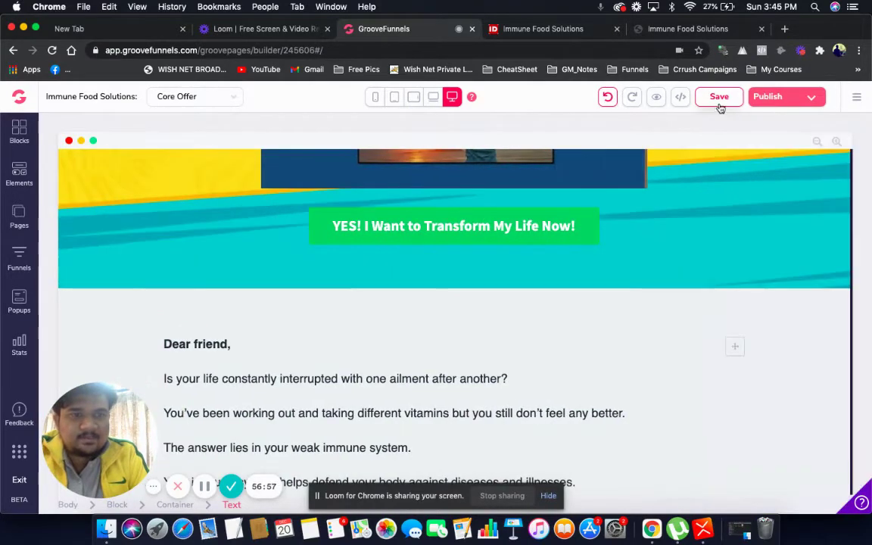
Save the page, switch to the reference sales page and examine the letter section's background and layout.
left_click(720, 98)
scroll(663, 224, "down", 7)
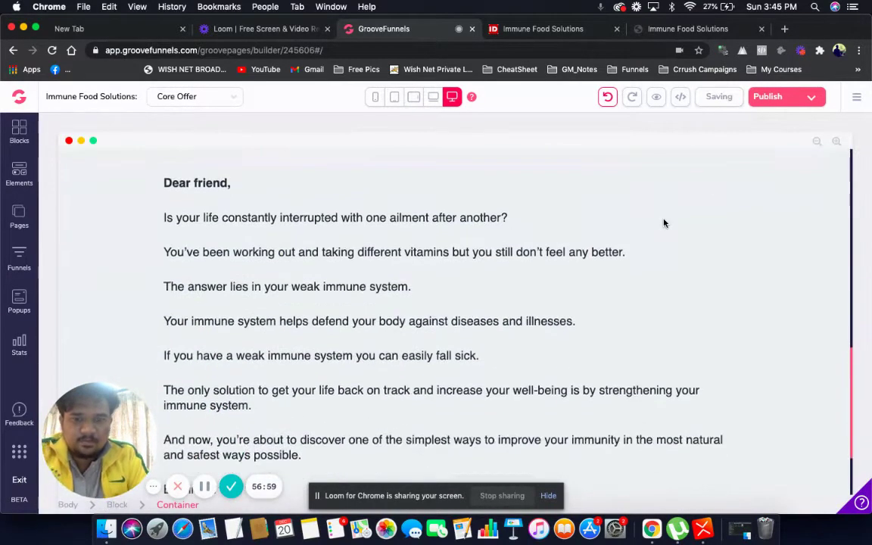
left_click(685, 28)
scroll(542, 205, "up", 5)
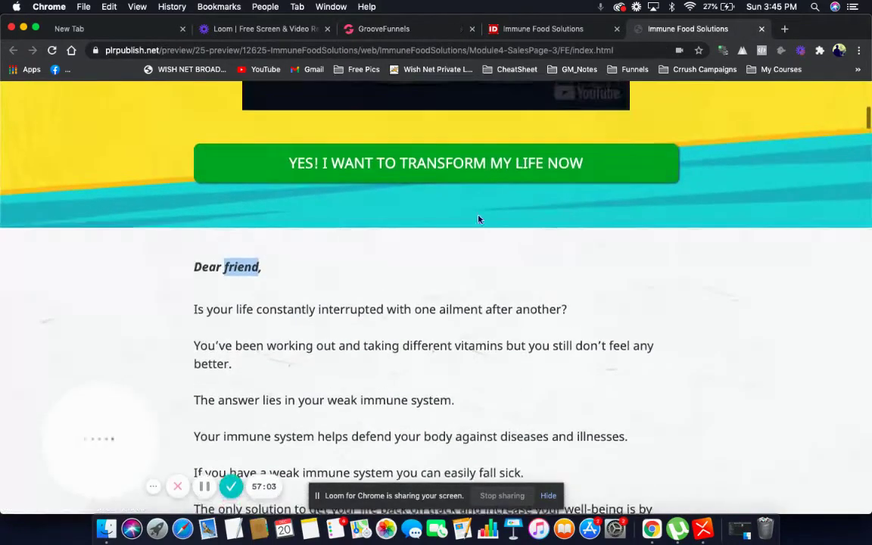
scroll(762, 301, "down", 6)
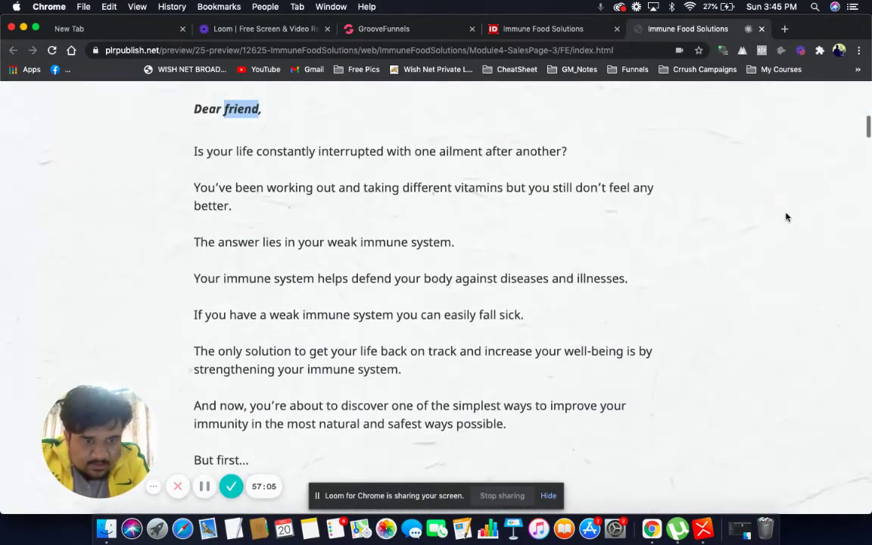
scroll(763, 301, "down", 6)
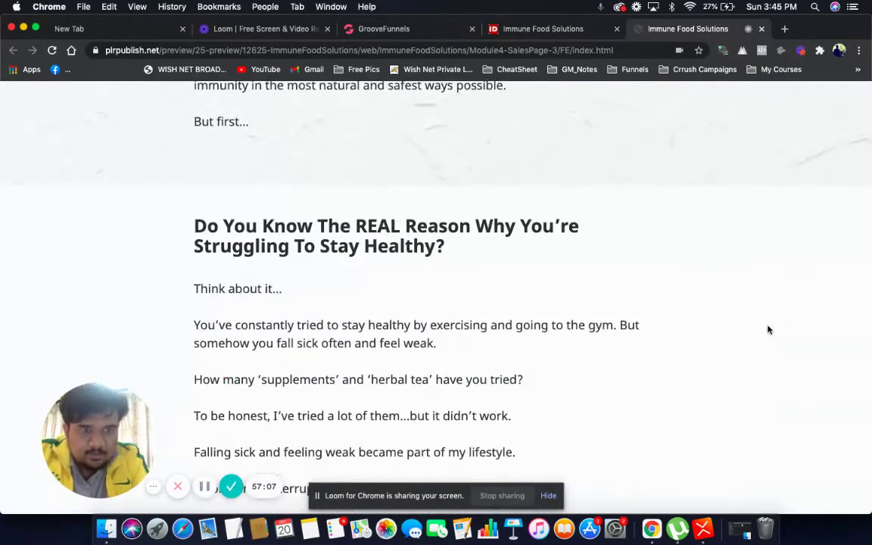
scroll(767, 328, "up", 2)
scroll(768, 330, "up", 1)
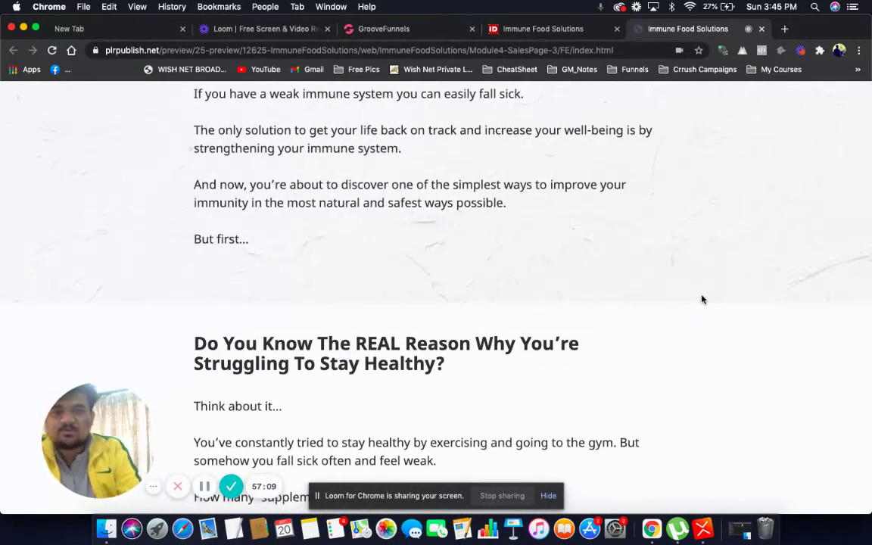
Return to the GroovePages builder and upload bgwht.jpg to the image library from the letter block's background settings.
left_click(409, 31)
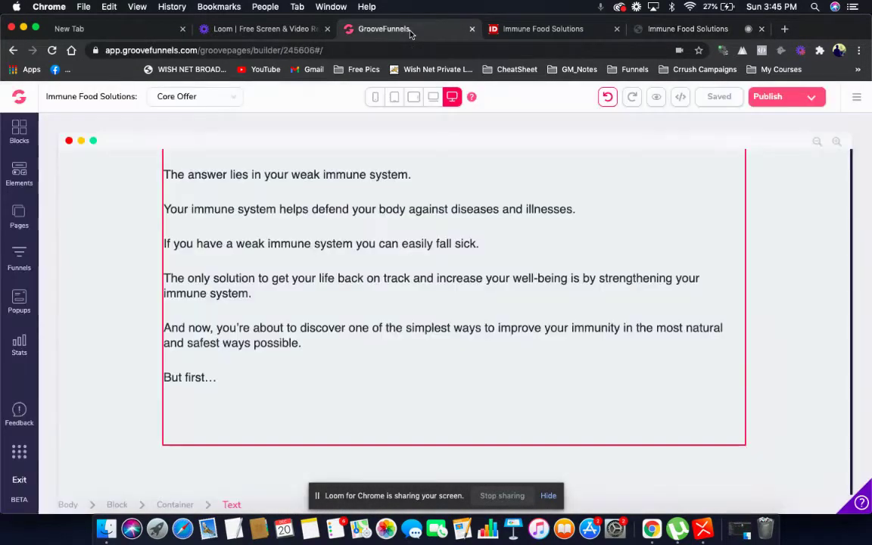
scroll(725, 331, "up", 3)
left_click(837, 234)
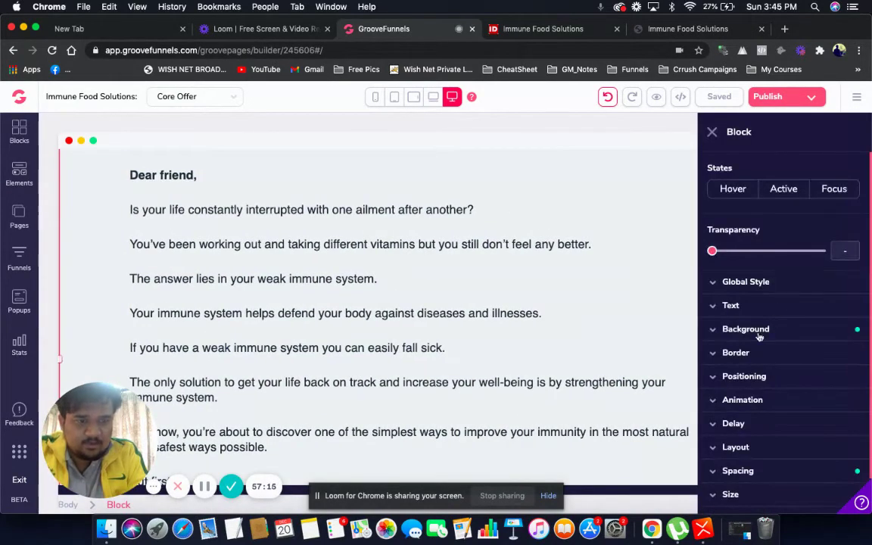
left_click(762, 330)
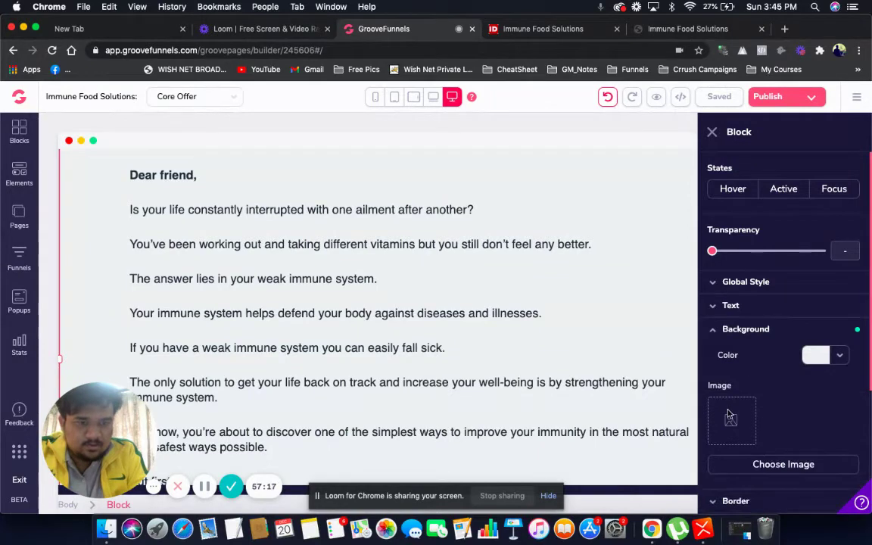
left_click(754, 464)
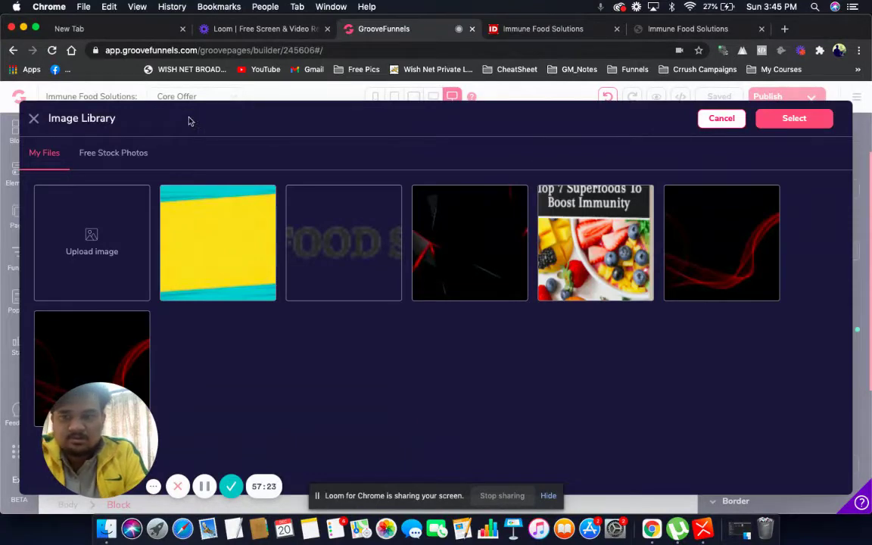
left_click(89, 232)
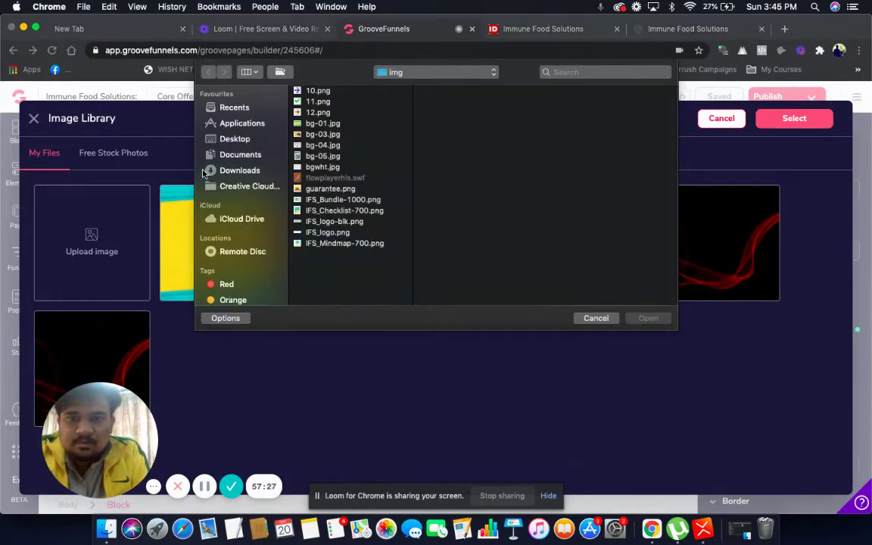
left_click(324, 123)
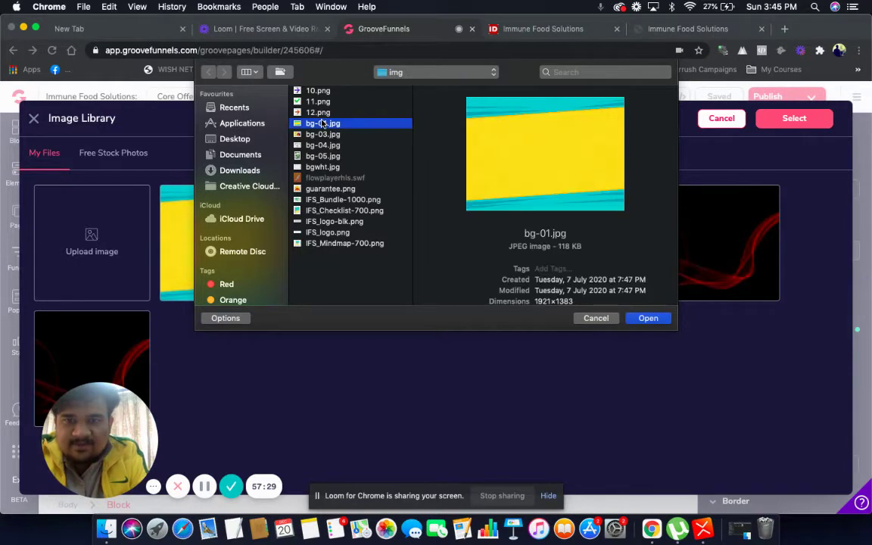
key("Down")
key("Down")
key("Down")
key("Down")
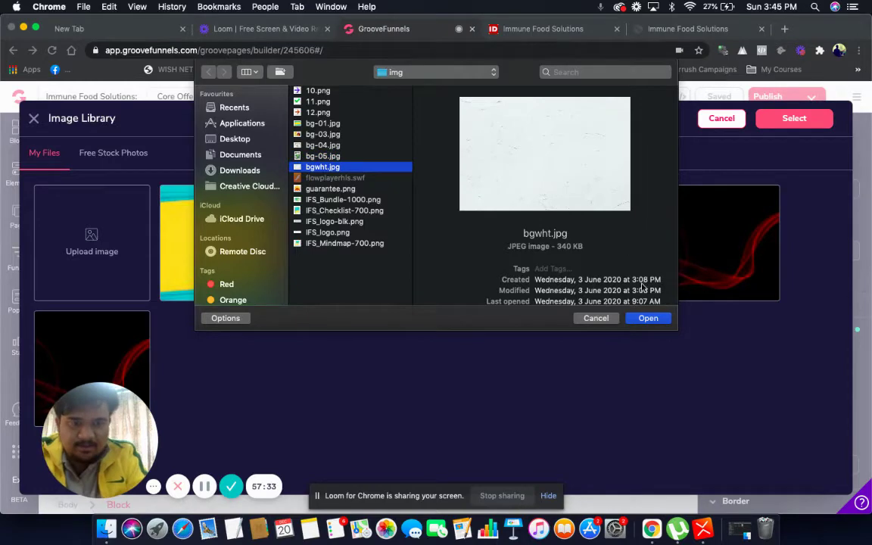
left_click(648, 318)
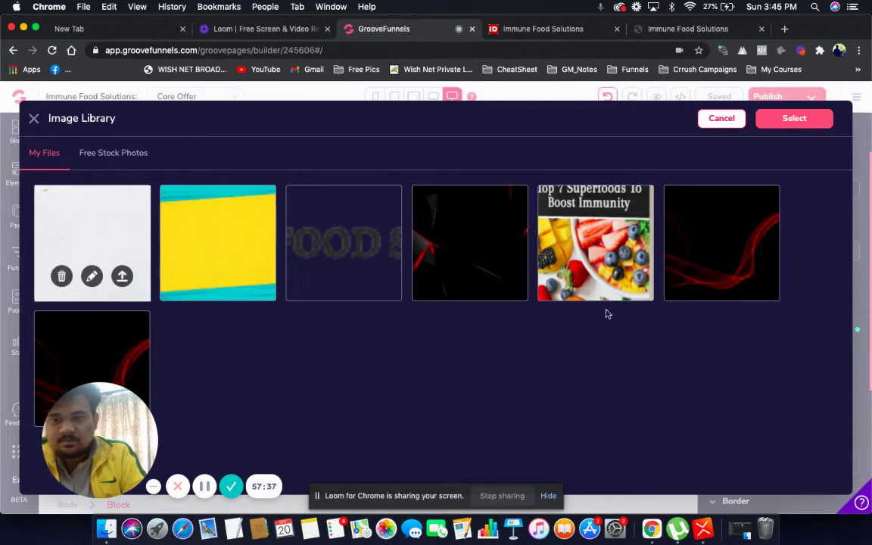
Apply the uploaded bgwht.jpg as the letter block's background image, save the page and close the block settings.
left_click(125, 276)
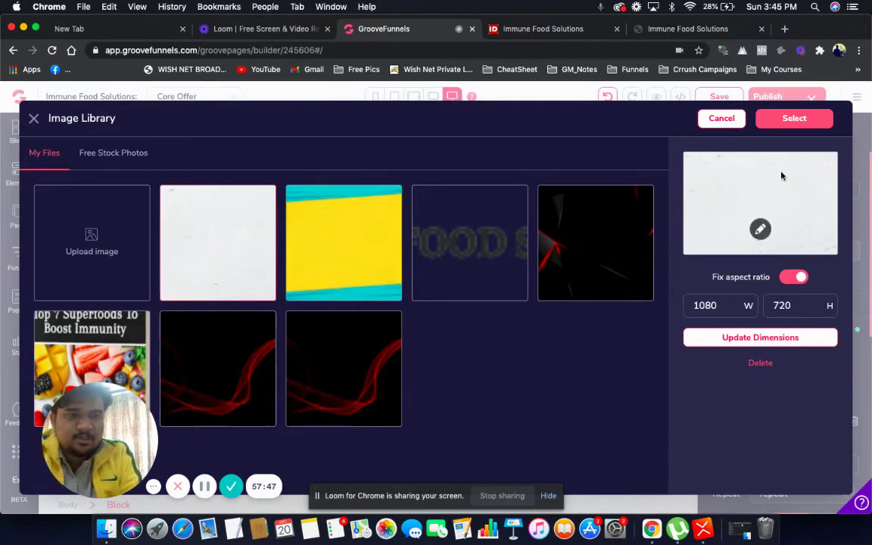
left_click(817, 120)
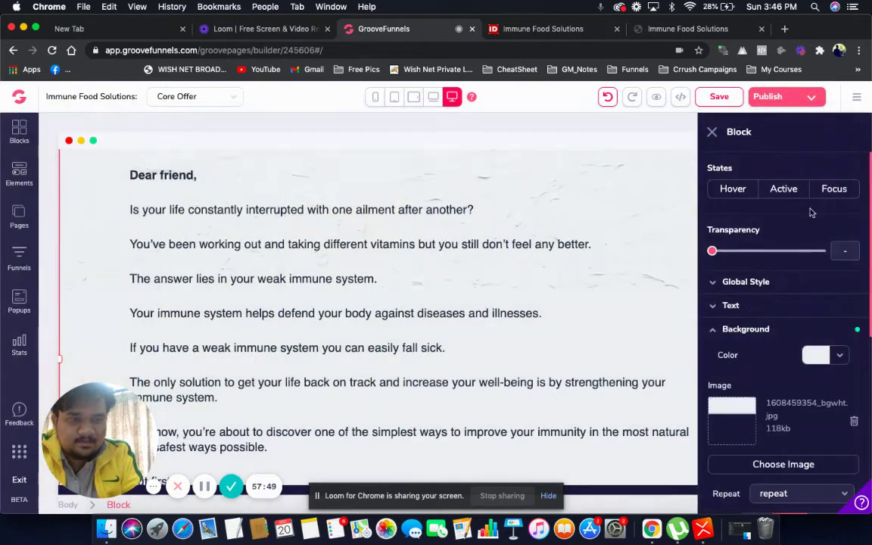
left_click(719, 96)
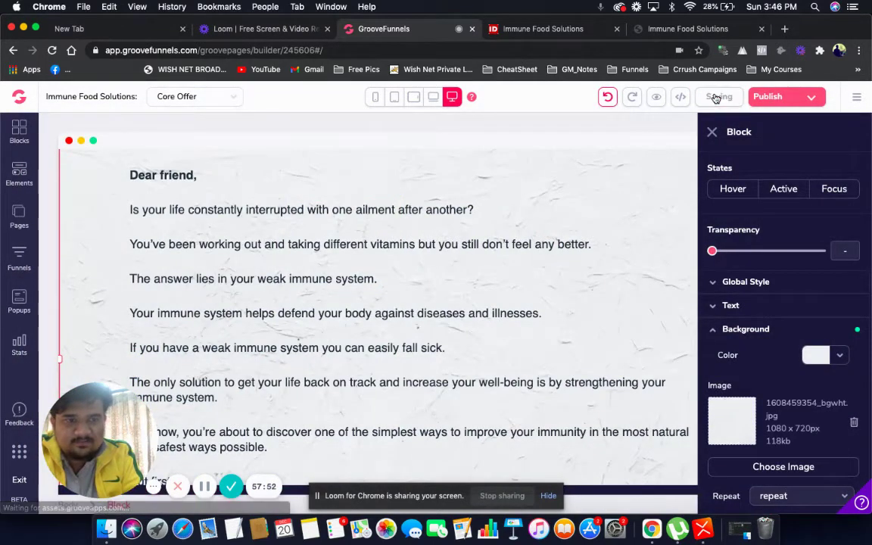
left_click(711, 134)
scroll(643, 180, "up", 4)
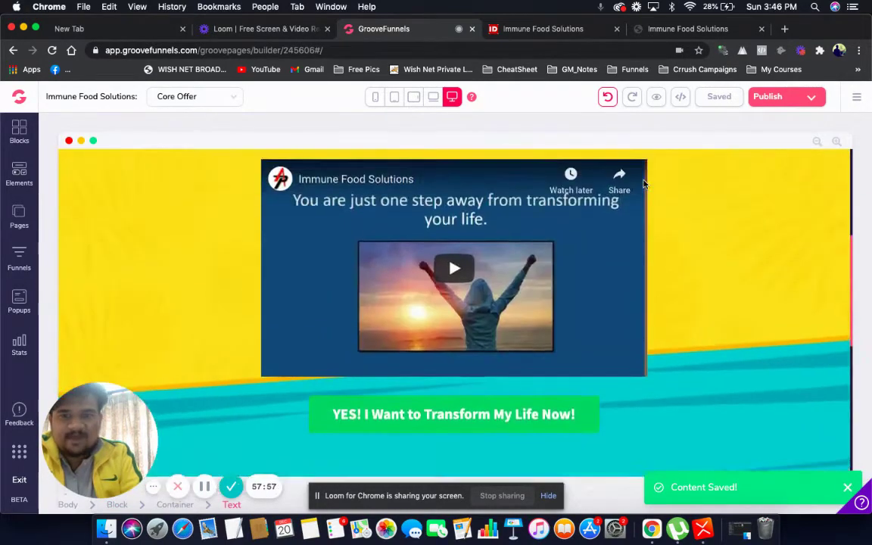
scroll(644, 180, "down", 6)
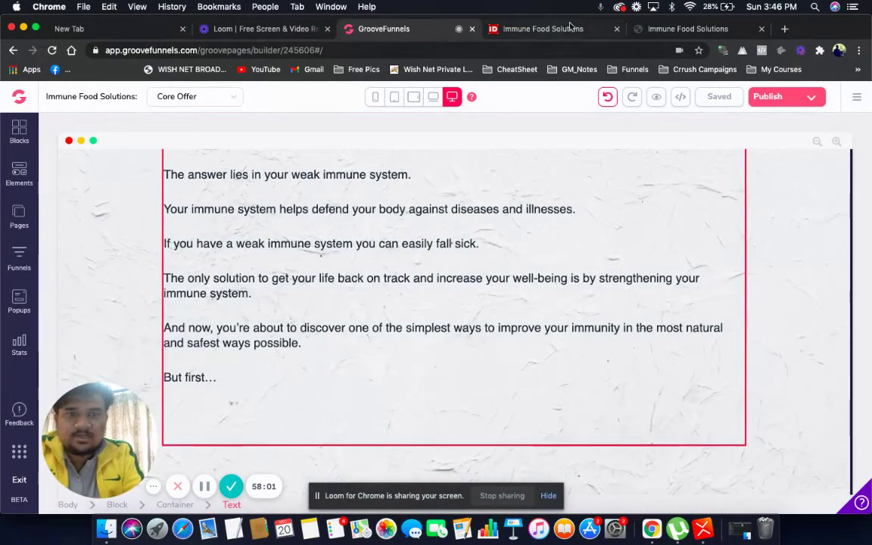
On the reference page, copy the heading "Do You Know The REAL Reason Why You're Struggling To Stay Healthy?".
left_click(662, 28)
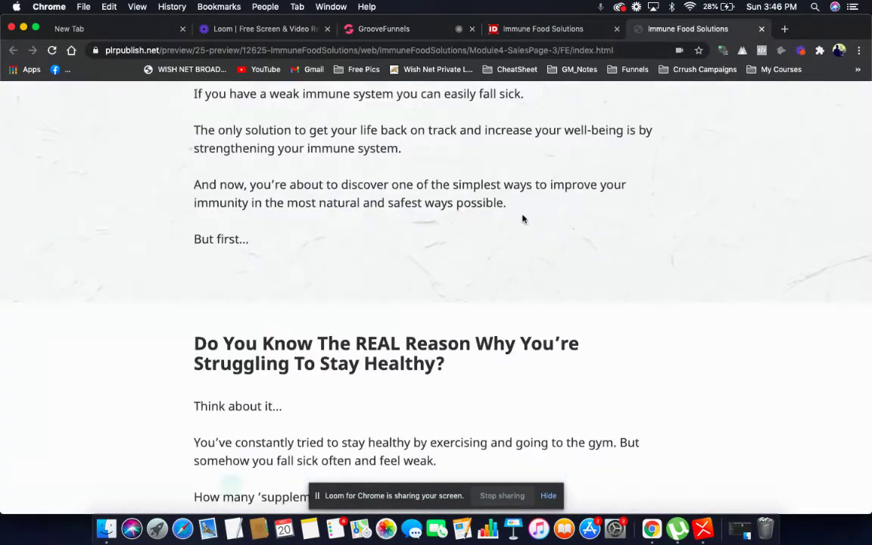
scroll(522, 219, "down", 3)
scroll(309, 216, "down", 5)
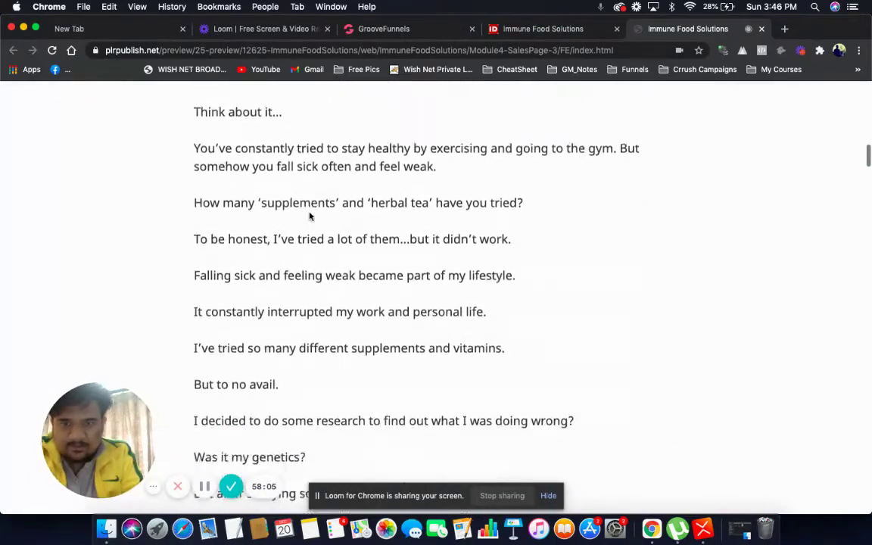
scroll(309, 216, "down", 15)
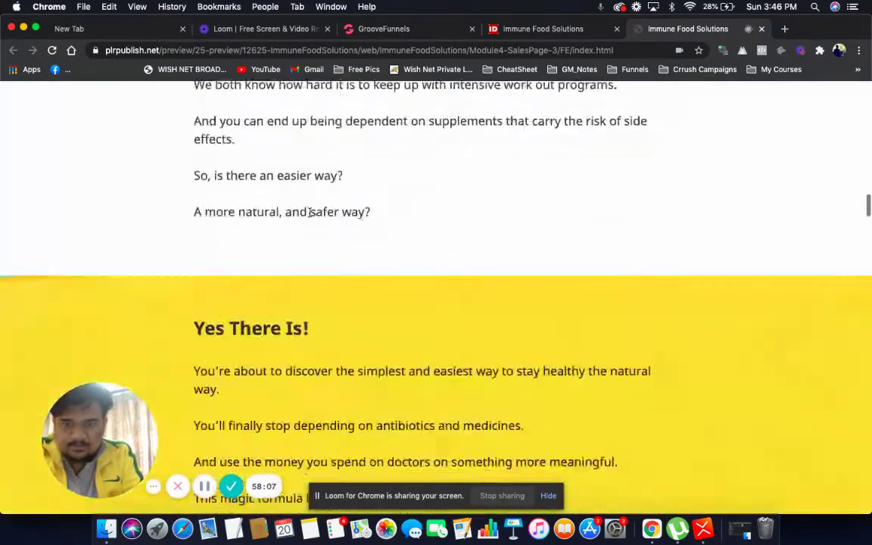
scroll(375, 192, "down", 2)
scroll(399, 185, "up", 12)
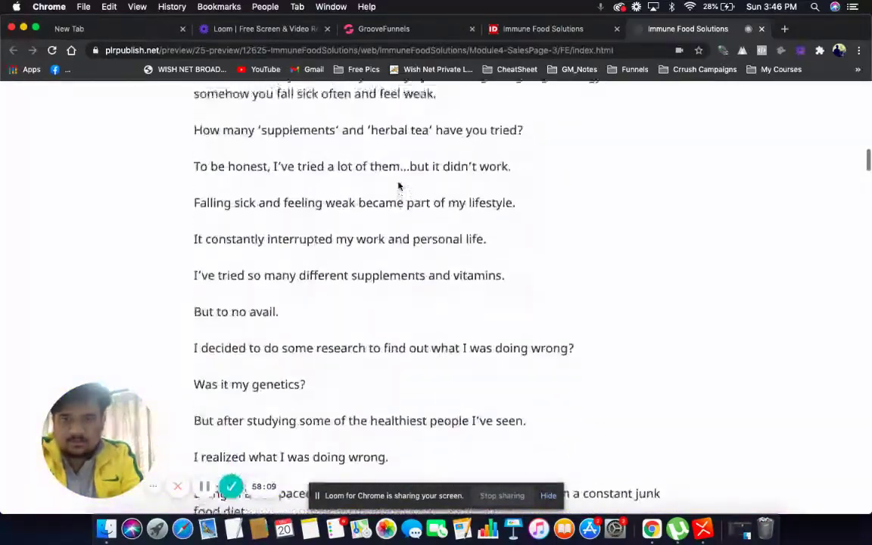
scroll(399, 185, "up", 5)
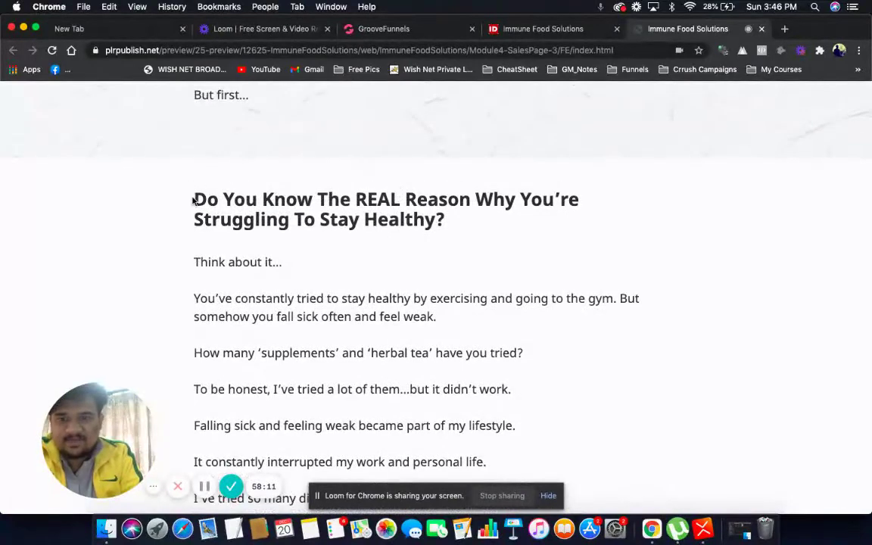
mouse_move(196, 195)
left_mouse_down()
mouse_move(356, 200)
mouse_move(446, 234)
left_mouse_up()
key("super+c")
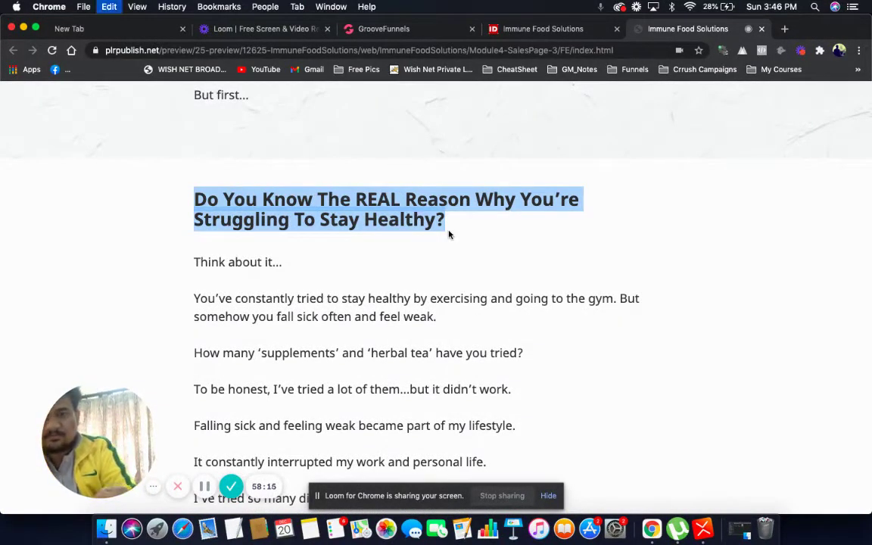
Back in the builder, add the light Call to Action block with blue headline, paragraph and button below the letter block.
left_click(436, 32)
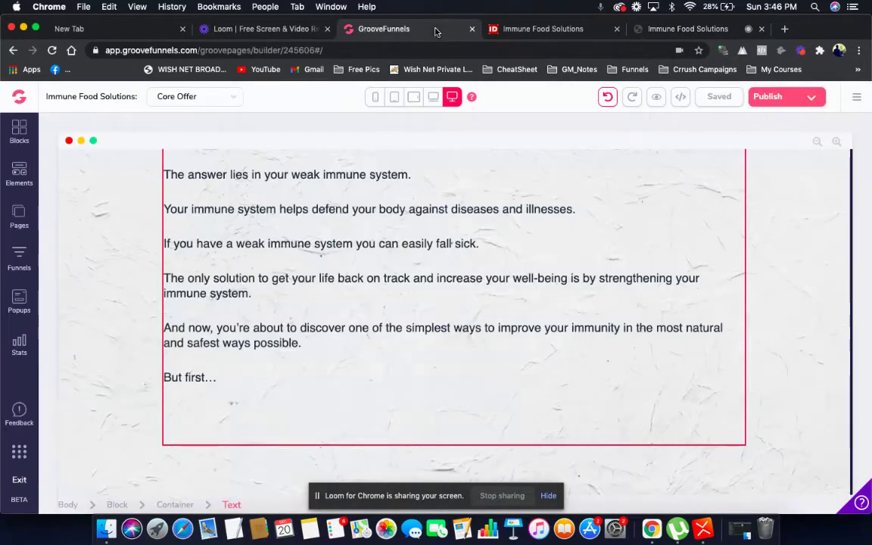
left_click(113, 189)
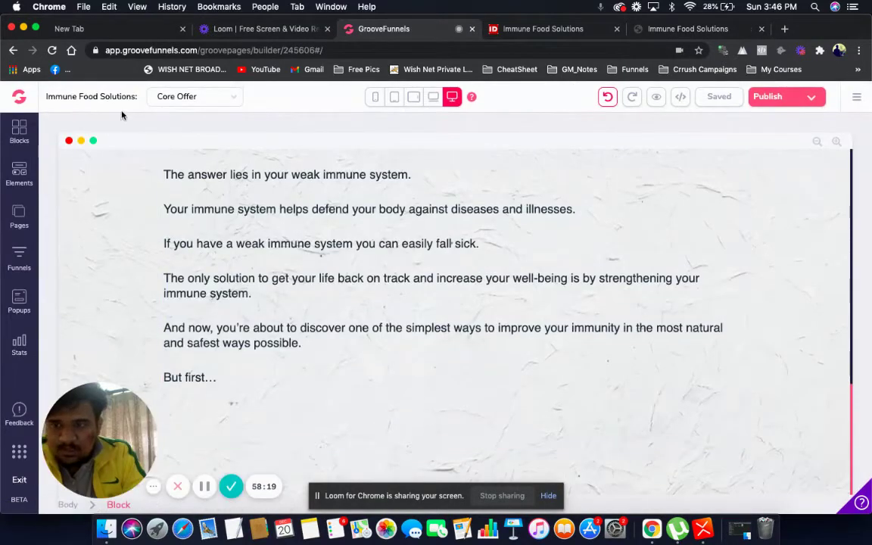
left_click(18, 130)
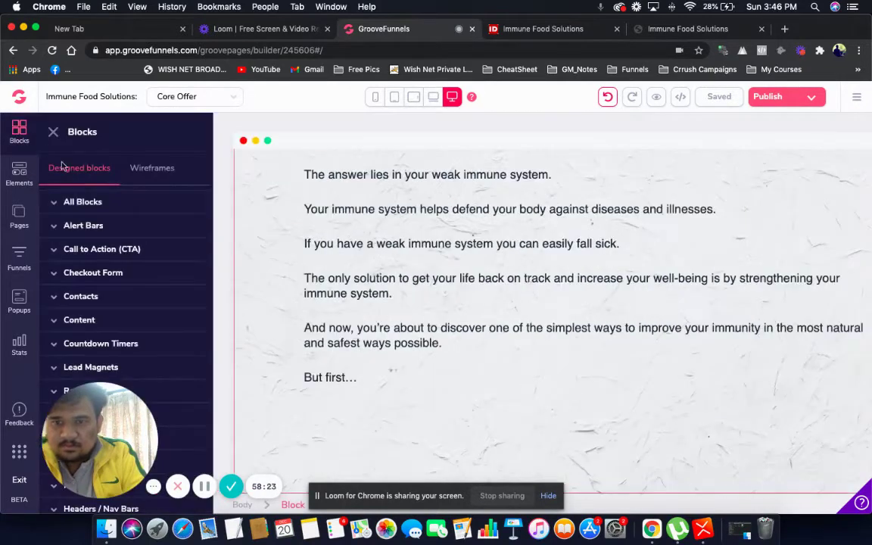
left_click(120, 252)
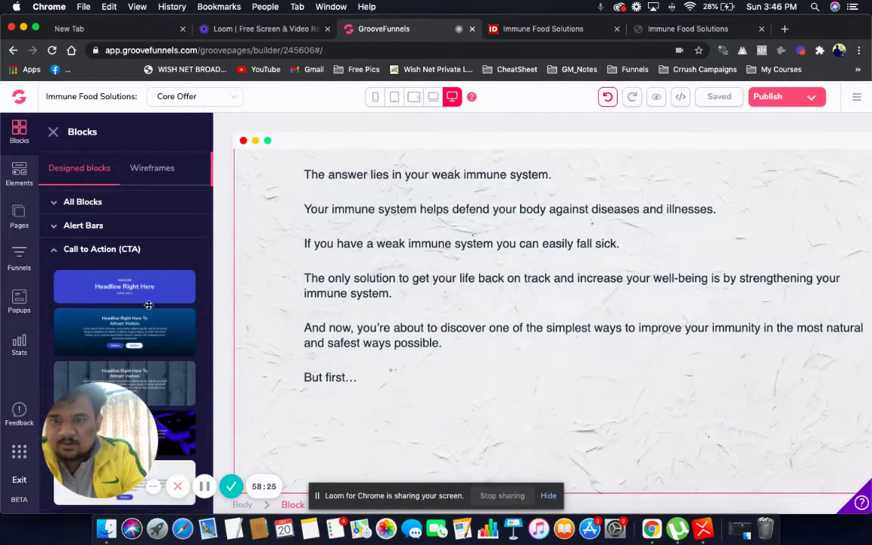
scroll(175, 324, "down", 5)
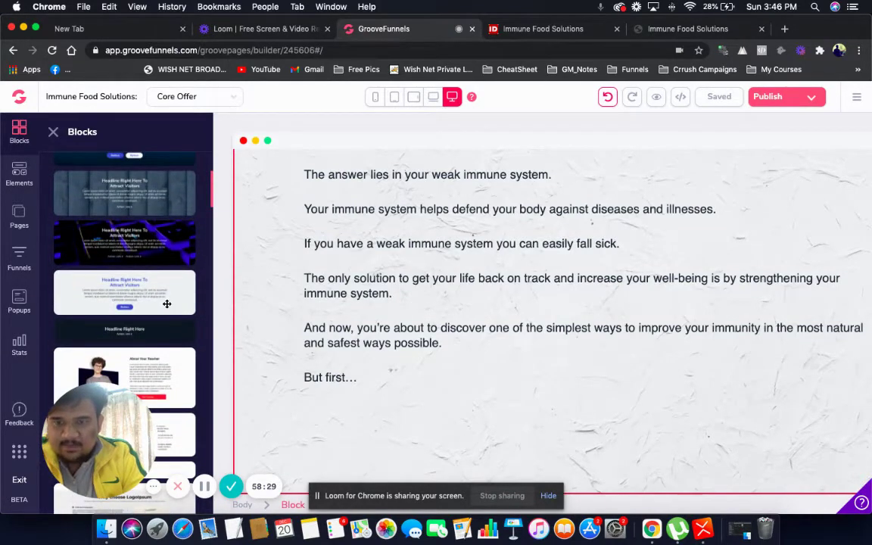
left_click_drag(240, 292, 538, 471)
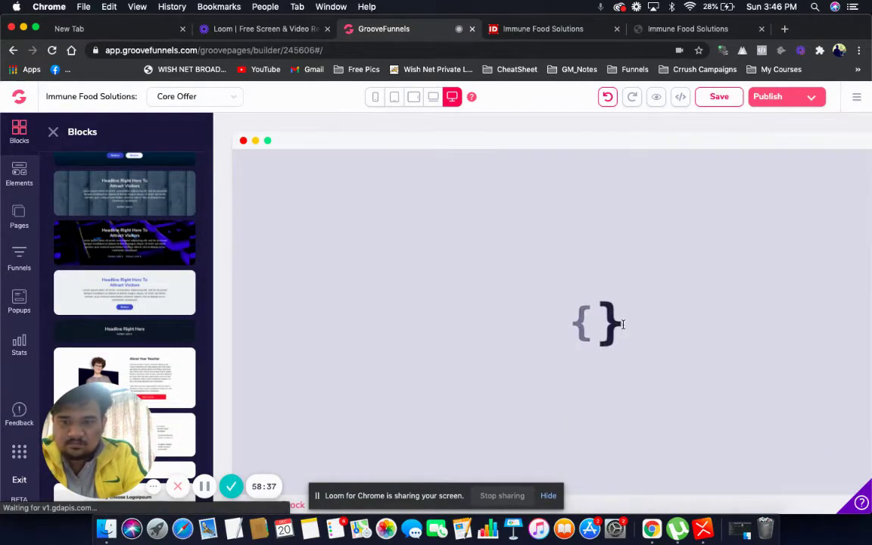
scroll(638, 273, "down", 3)
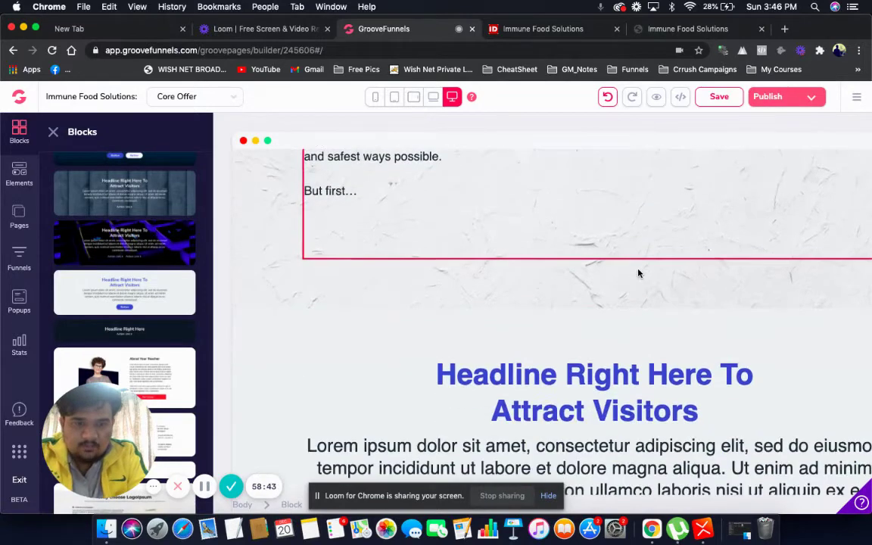
Replace the new block's headline with the copied "Do You Know The REAL Reason…" heading and align it left.
left_click(549, 386)
double_click(548, 386)
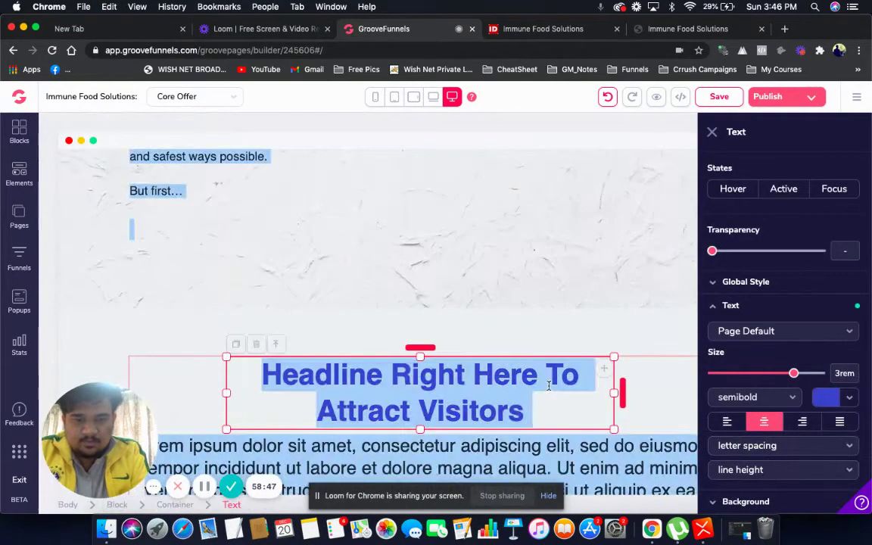
left_click(549, 386)
key("ctrl+a")
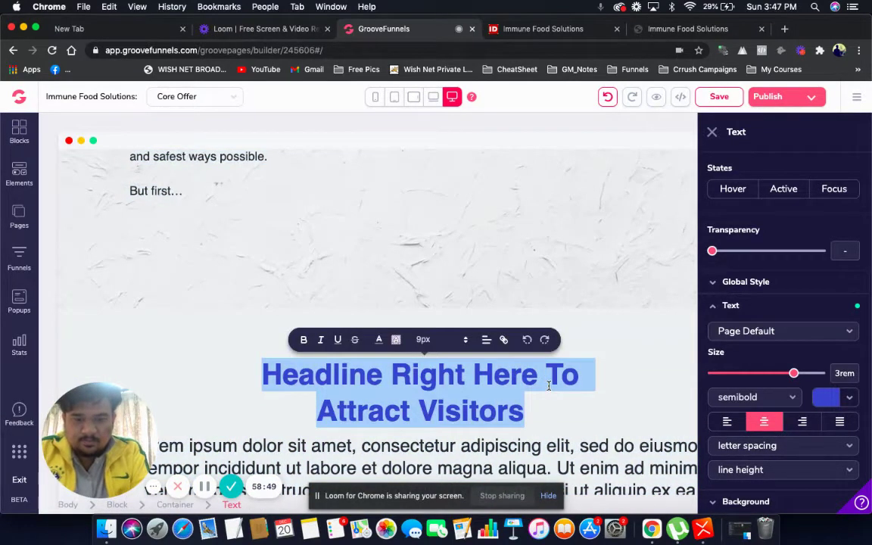
key("ctrl+v")
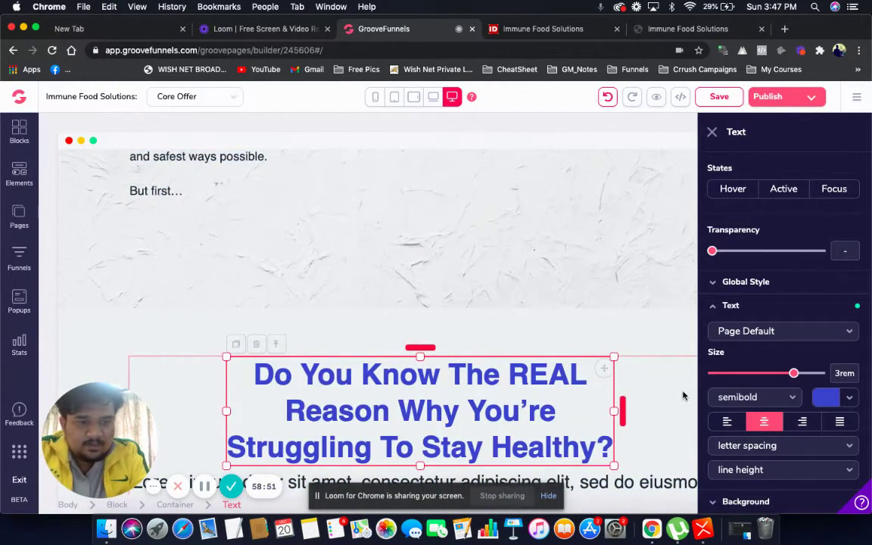
left_click(727, 422)
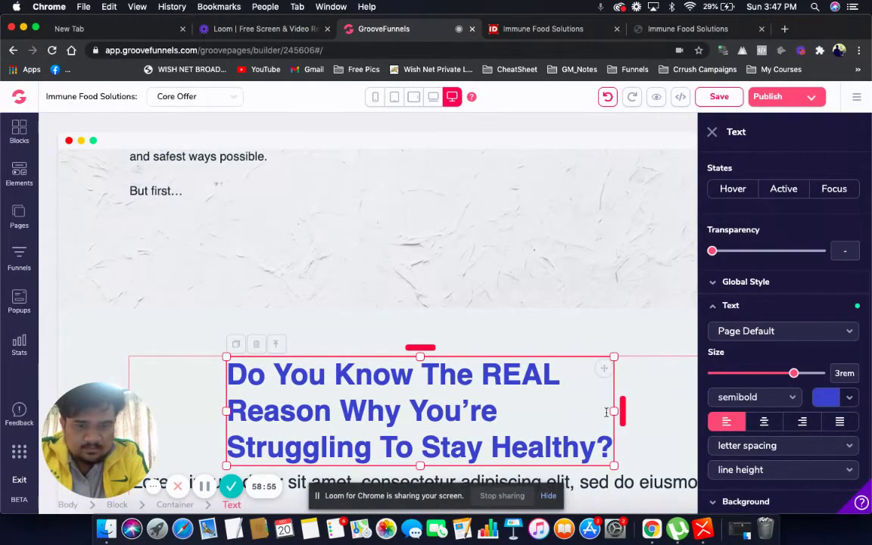
Move the "Do You Know The REAL Reason…" heading to the container's left edge and set its size to 1.875rem, comparing it with the reference page.
scroll(606, 411, "down", 2)
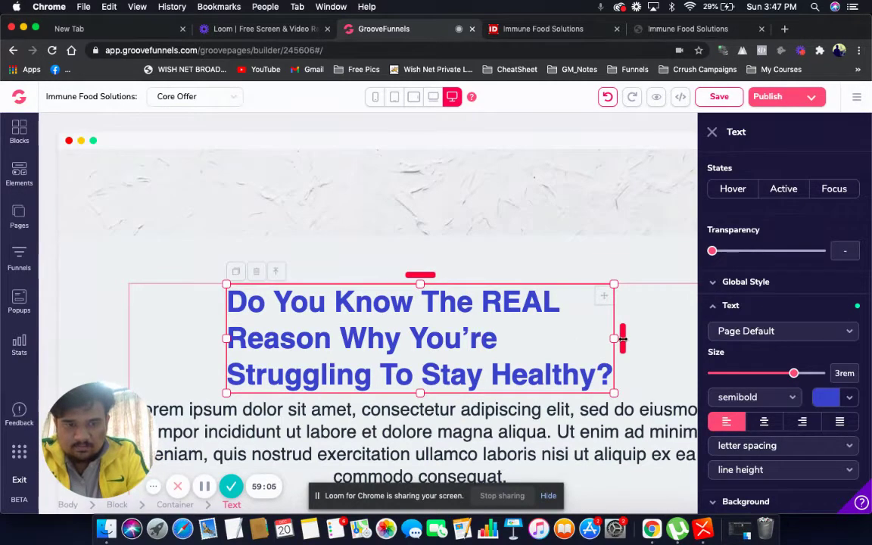
left_click_drag(599, 335, 448, 337)
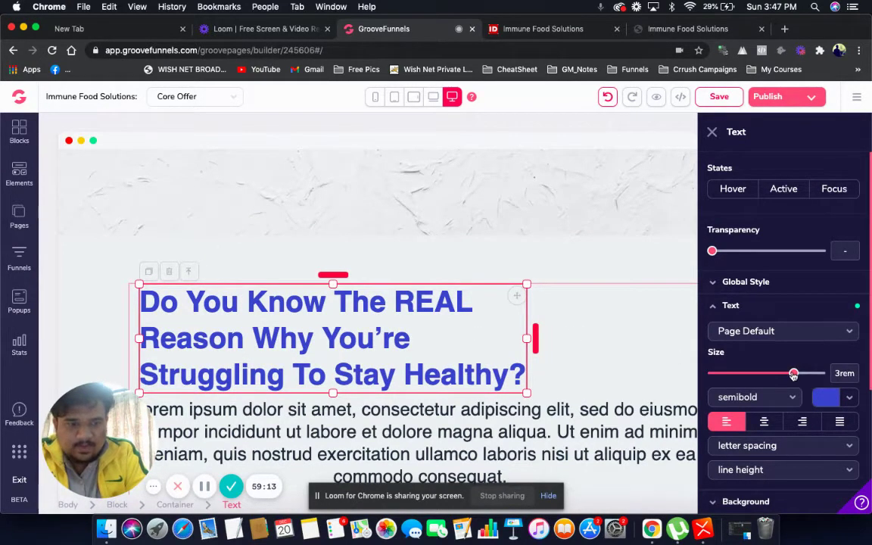
left_click_drag(794, 374, 786, 374)
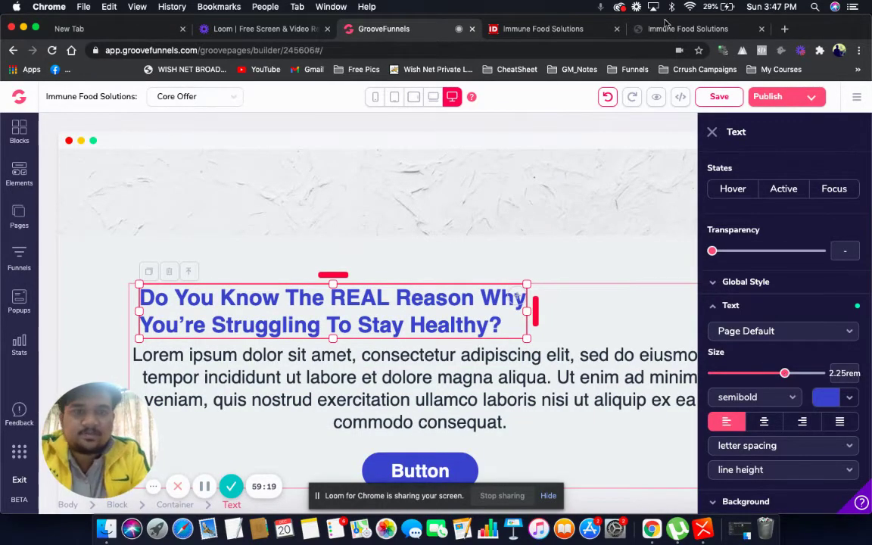
left_click(679, 31)
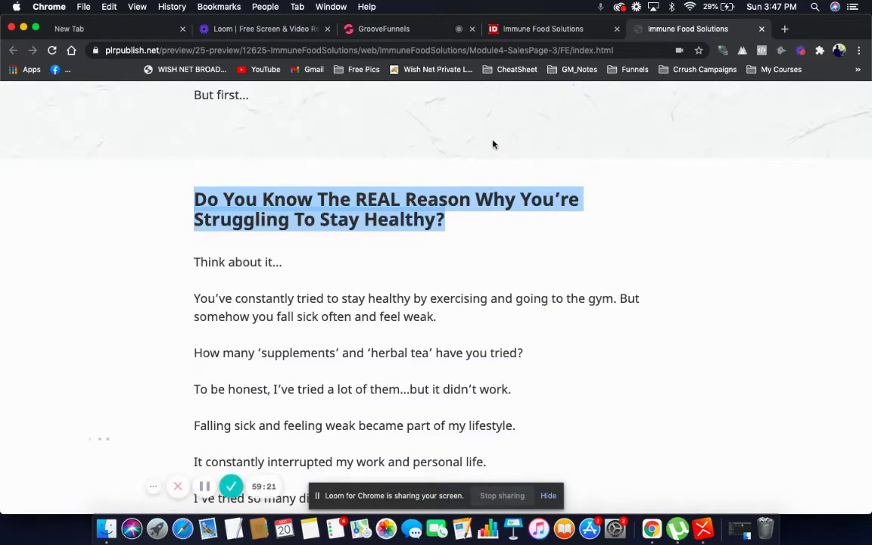
left_click(384, 30)
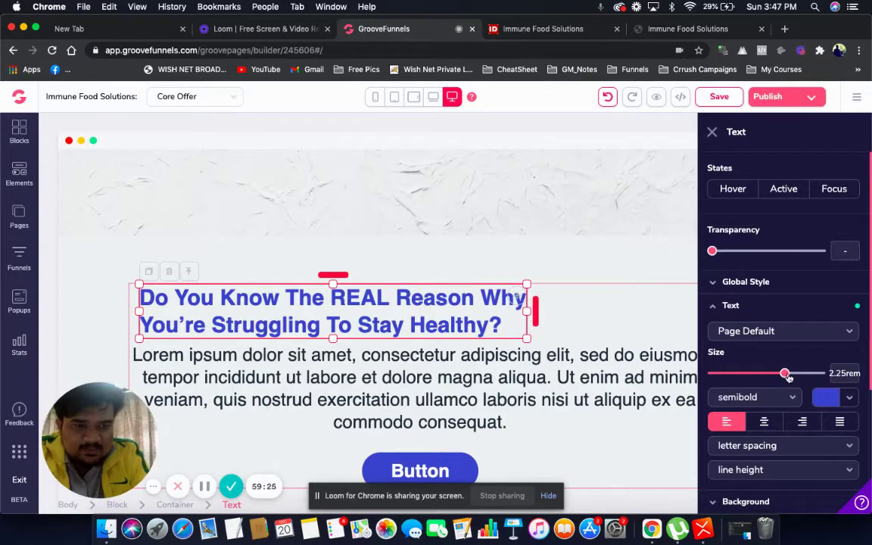
left_click_drag(785, 374, 775, 374)
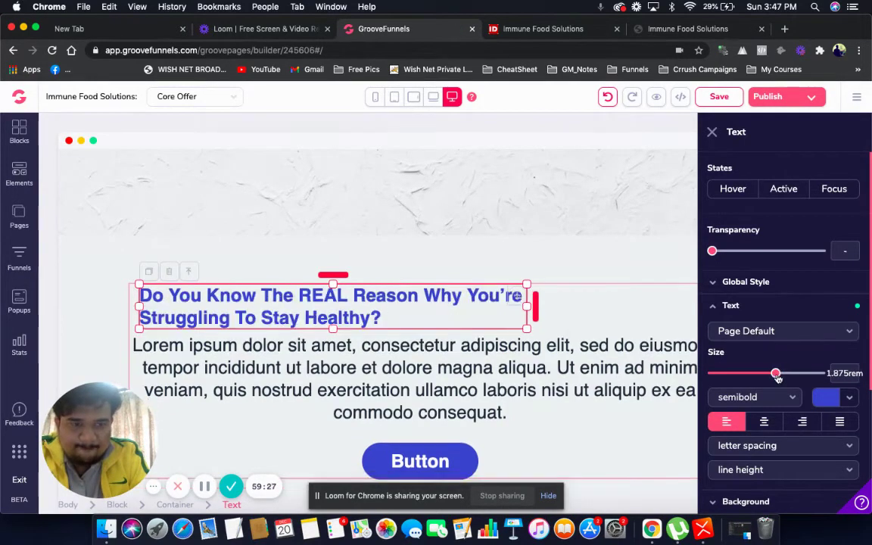
Change the whole "Do You Know The REAL Reason…" heading's text color from blue to black.
double_click(384, 318)
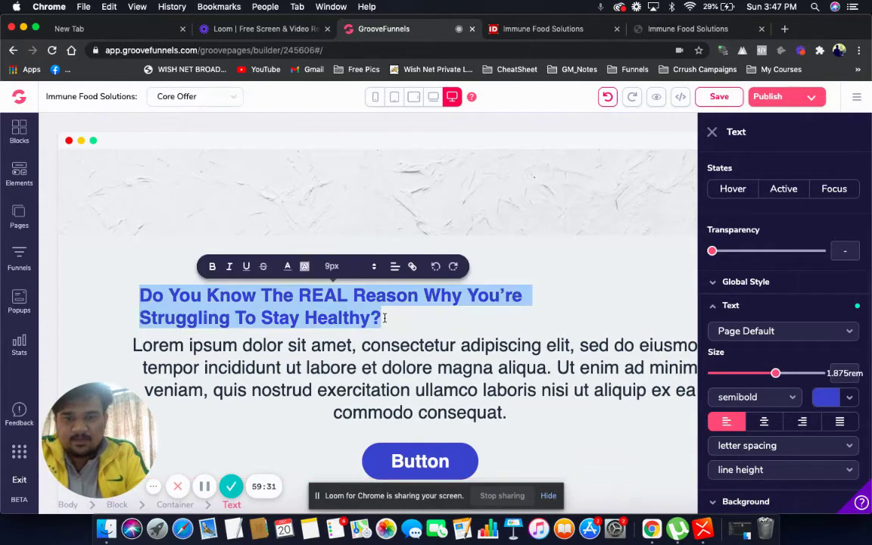
left_click(289, 268)
left_click(361, 284)
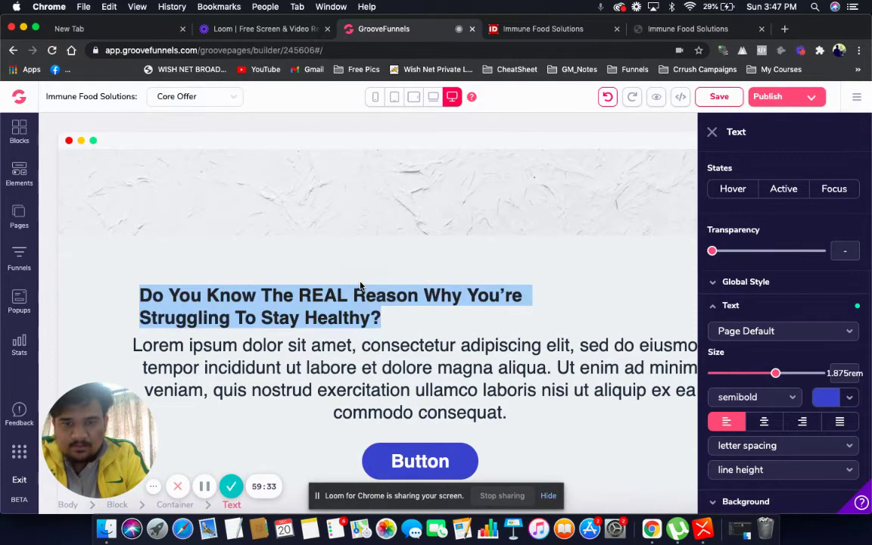
left_click(393, 388)
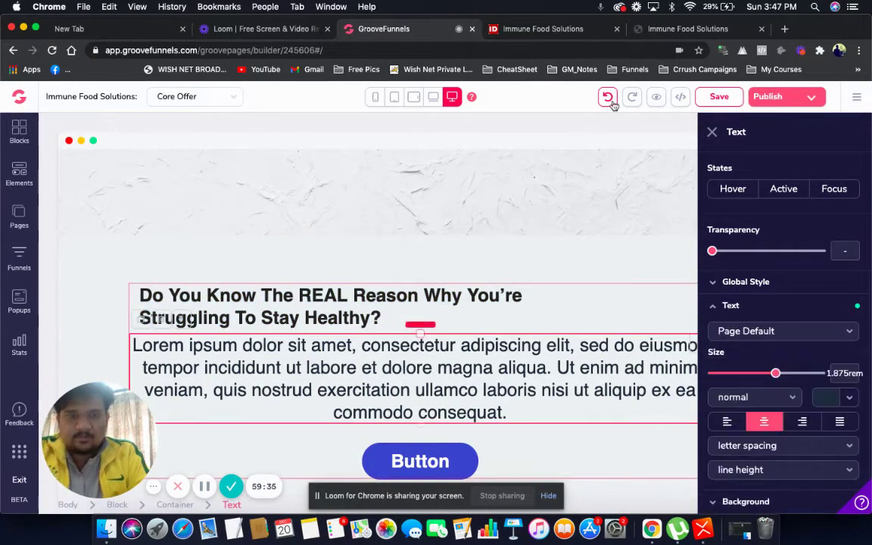
On the reference page, copy the body text from "Think about it…" through "A more natural, and safer way?".
left_click(669, 28)
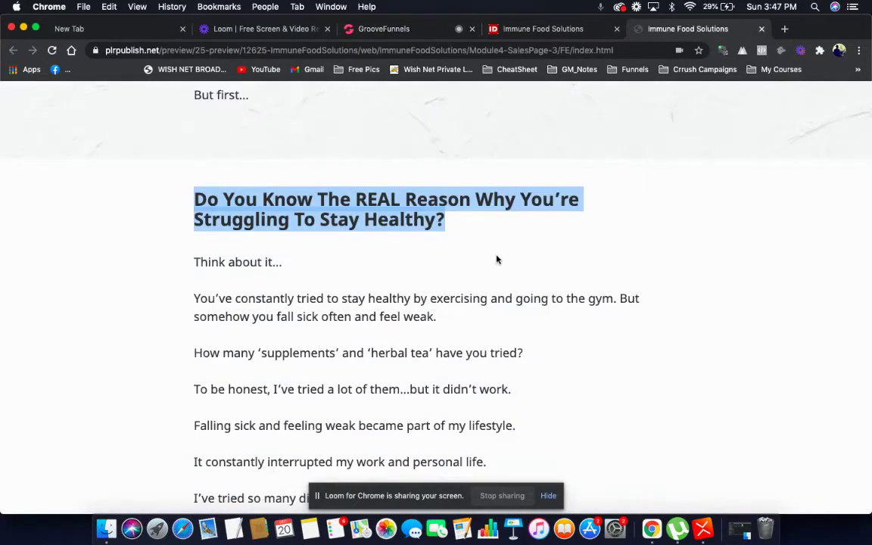
scroll(374, 247, "down", 2)
left_click_drag(195, 208, 362, 495)
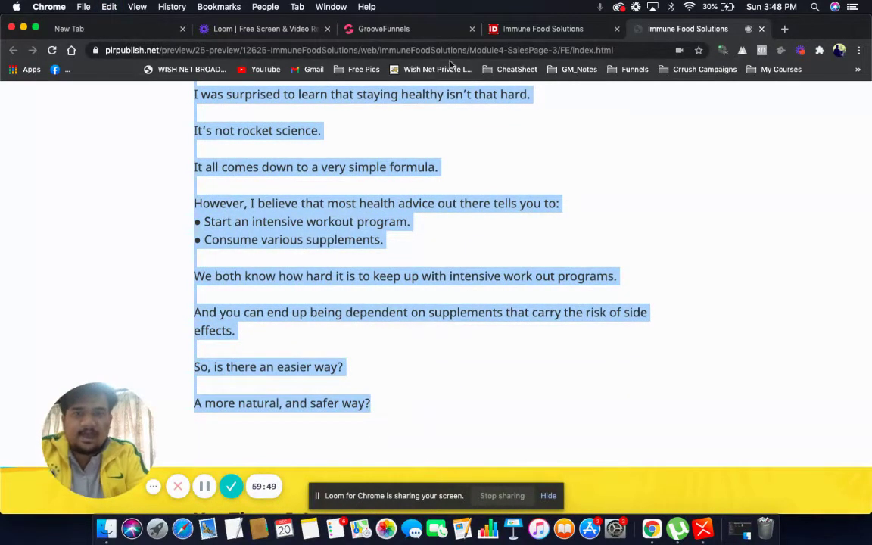
Back in the builder, replace the Lorem ipsum paragraph below the heading with the copied body text.
left_click(420, 34)
left_click(348, 349)
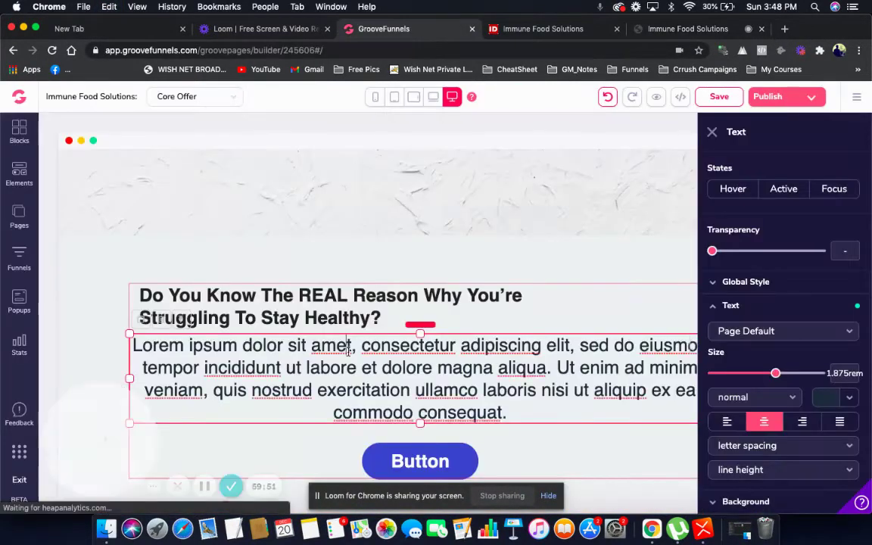
key("super+a")
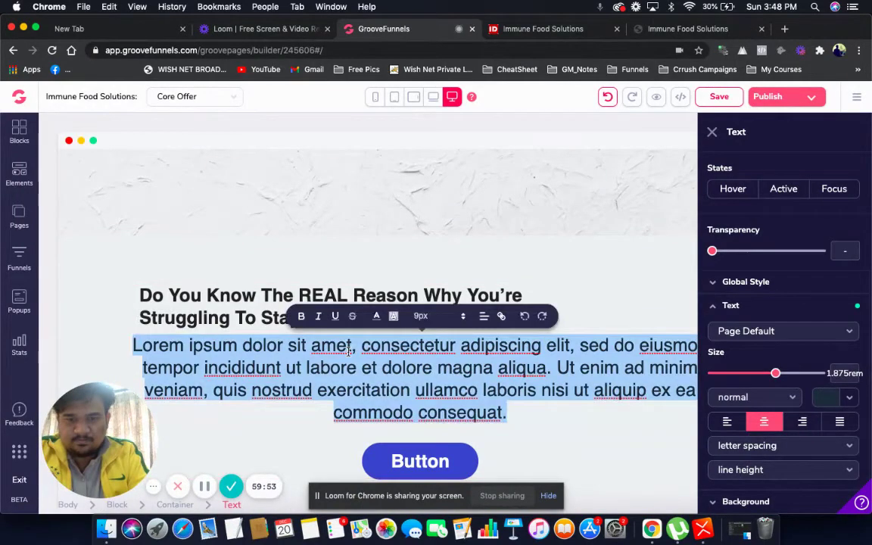
key("super+v")
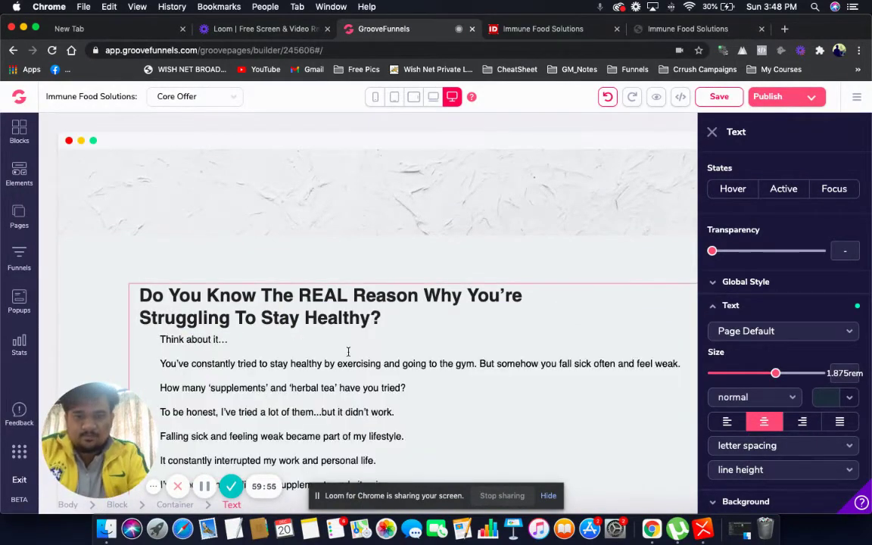
scroll(348, 351, "down", 3)
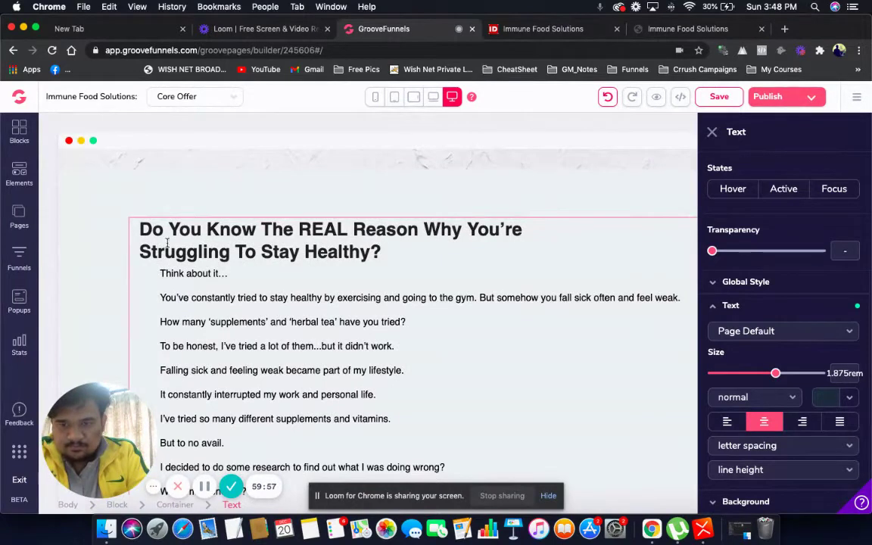
Insert an empty line between the heading and the body text, and shift the heading right to line up with the body's left edge.
left_click(145, 228)
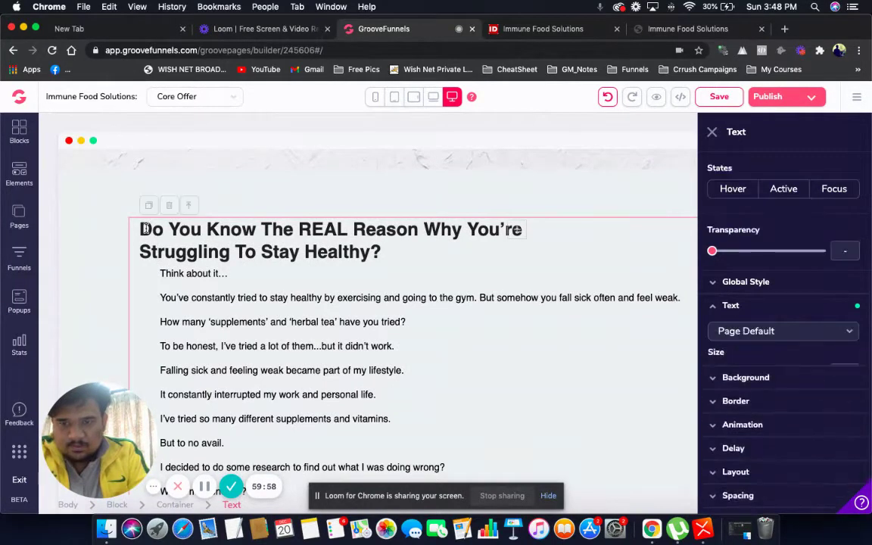
left_click(237, 241)
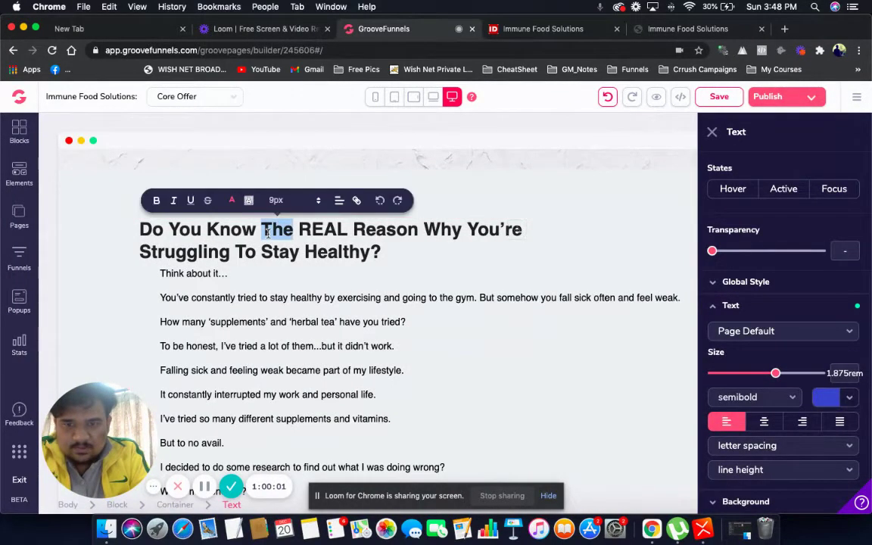
triple_click(268, 232)
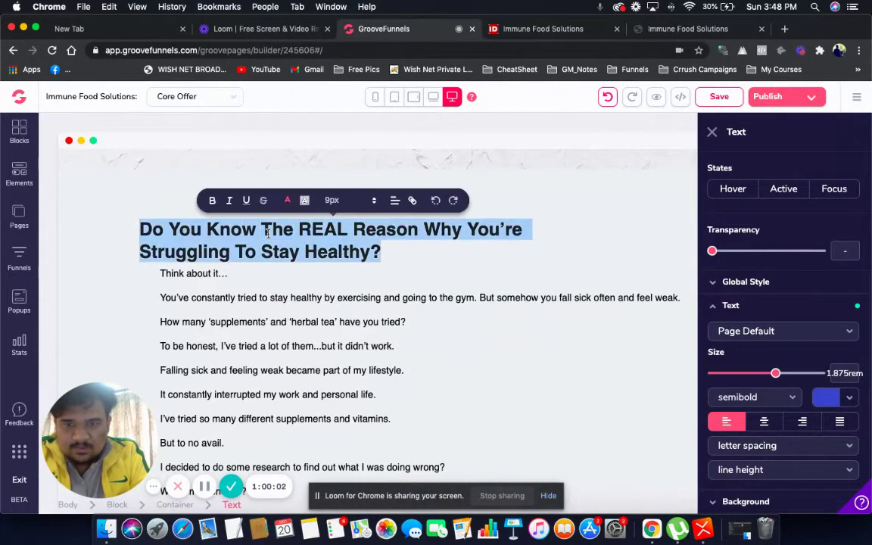
left_click(438, 259)
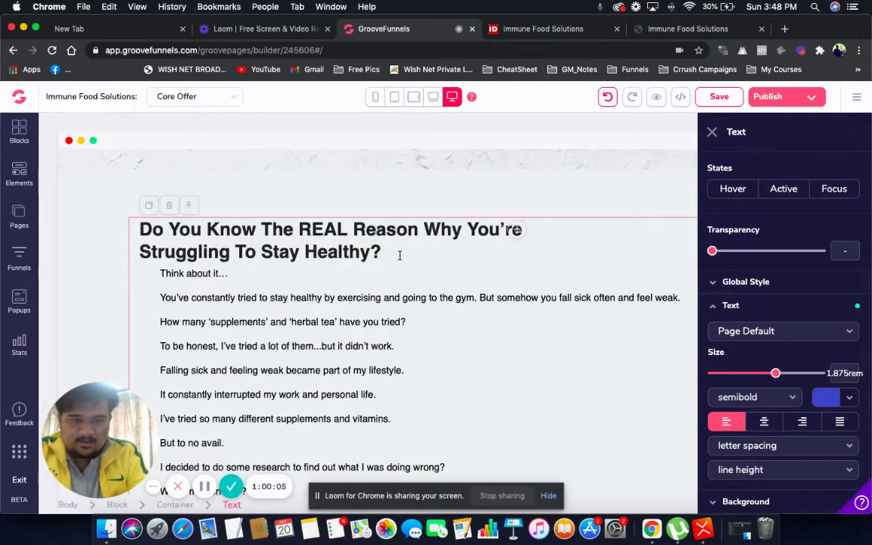
key("Return")
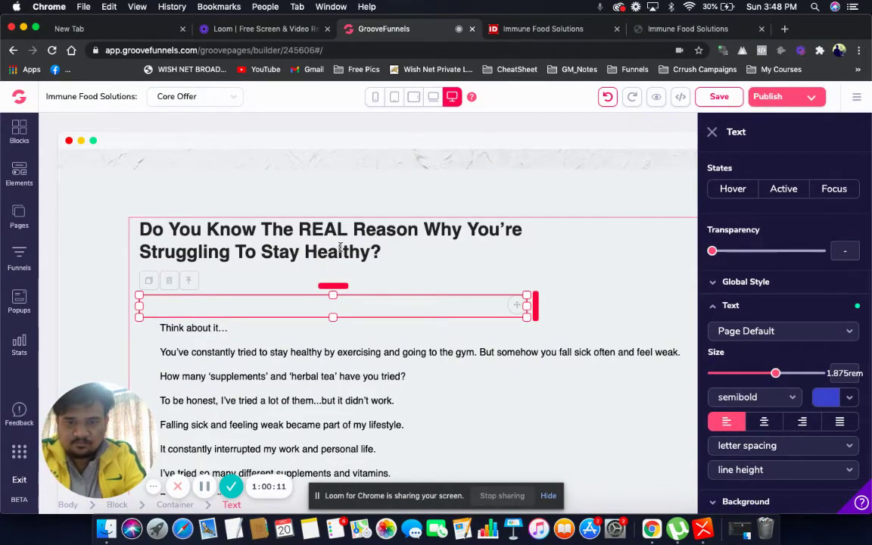
key("BackSpace")
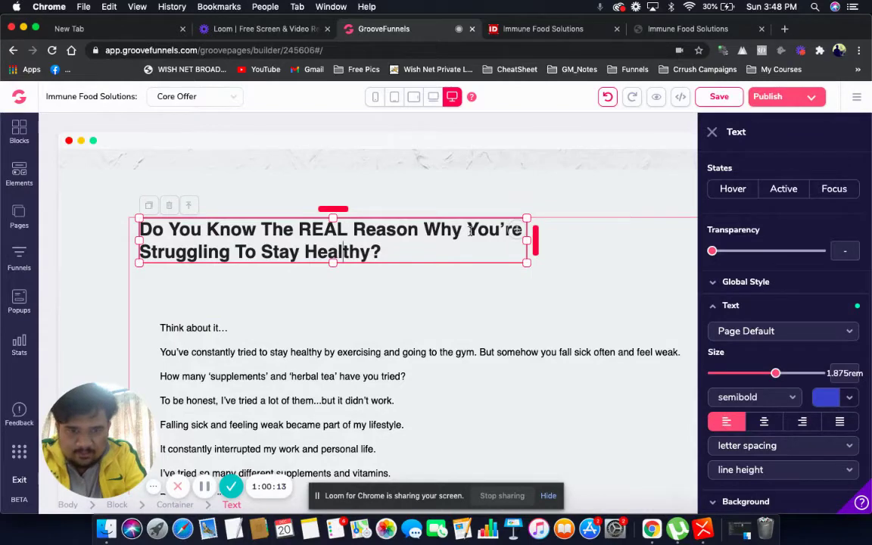
left_click_drag(534, 237, 568, 246)
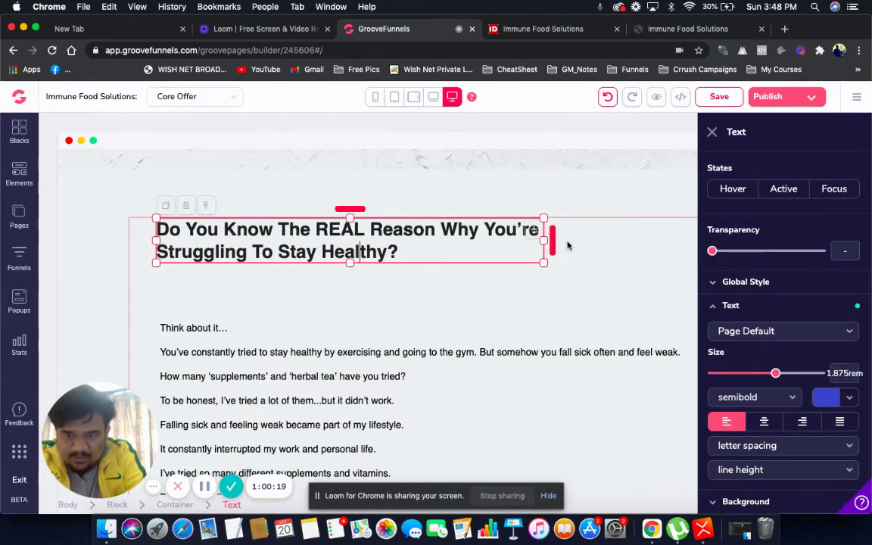
Try deleting the empty text element below the heading, and undo the deletion.
left_click(195, 297)
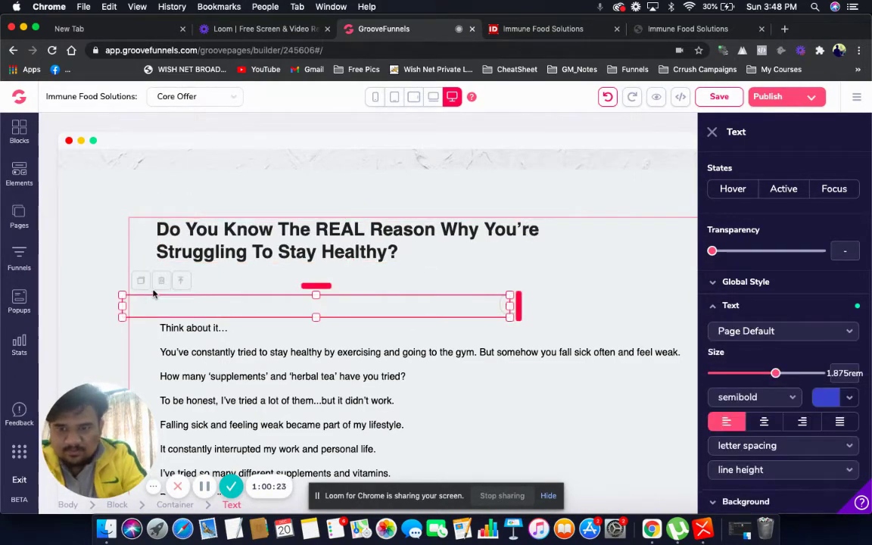
left_click(162, 281)
left_click(475, 320)
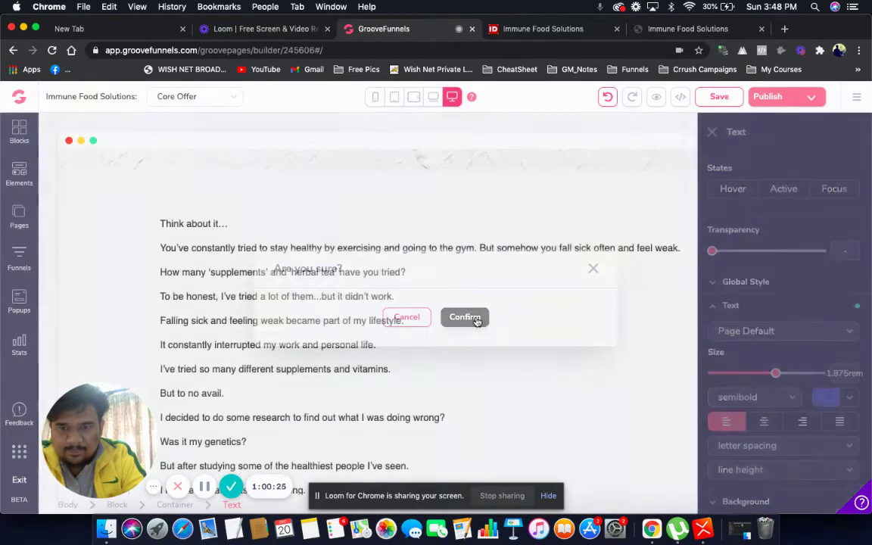
scroll(356, 297, "up", 5)
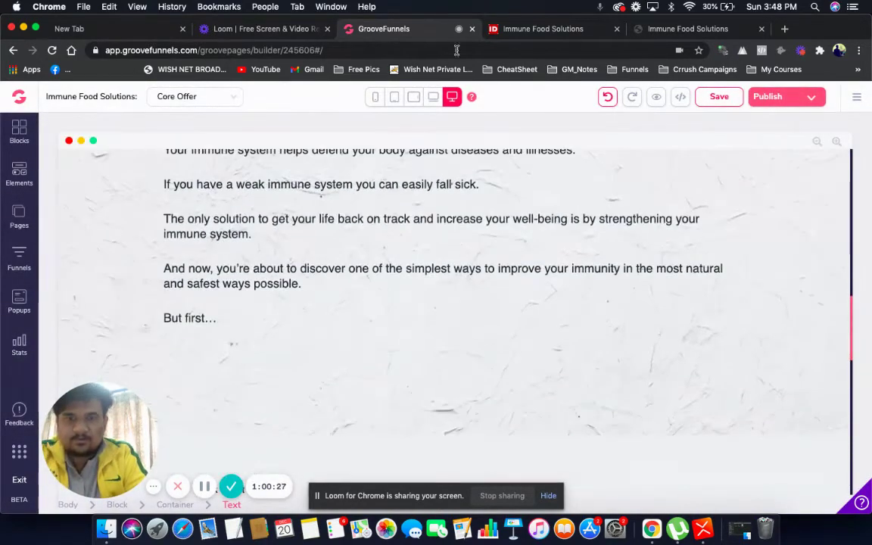
left_click(607, 96)
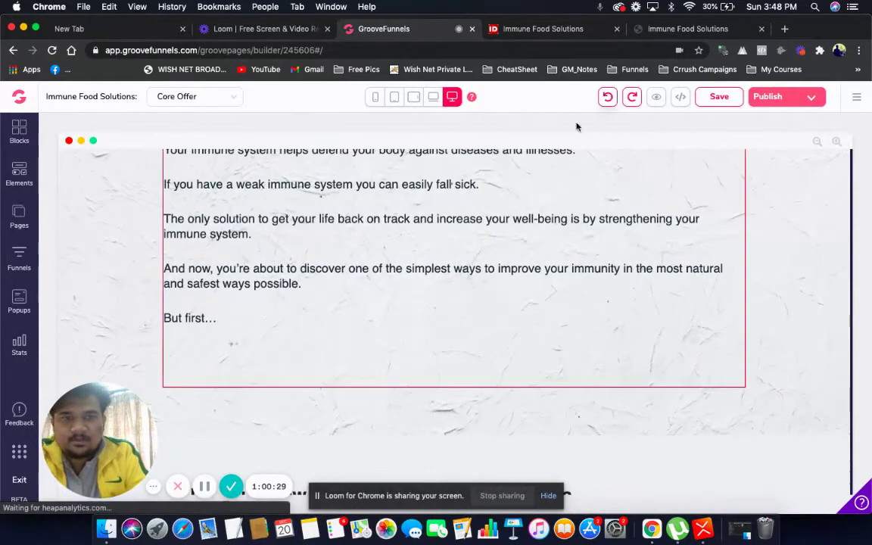
Check the heading, empty line and first body line, save the page and close the text settings.
scroll(477, 228, "down", 5)
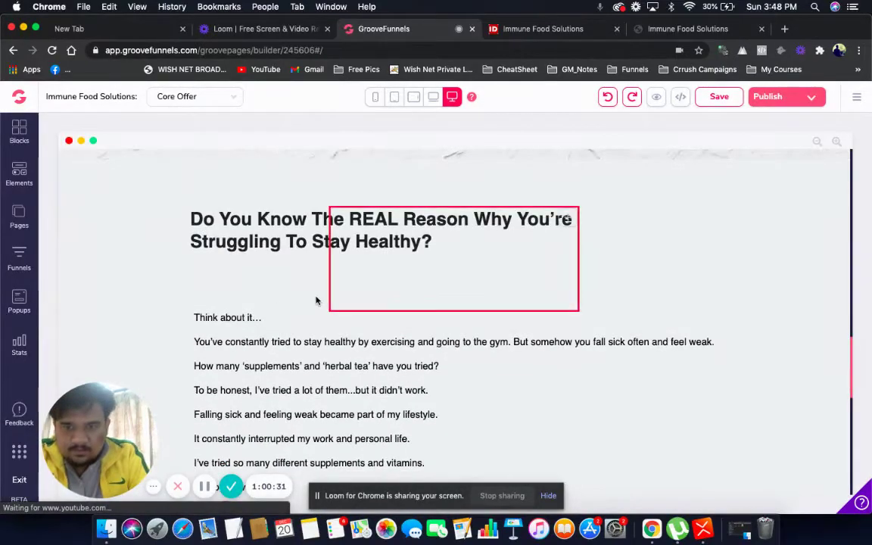
left_click(195, 315)
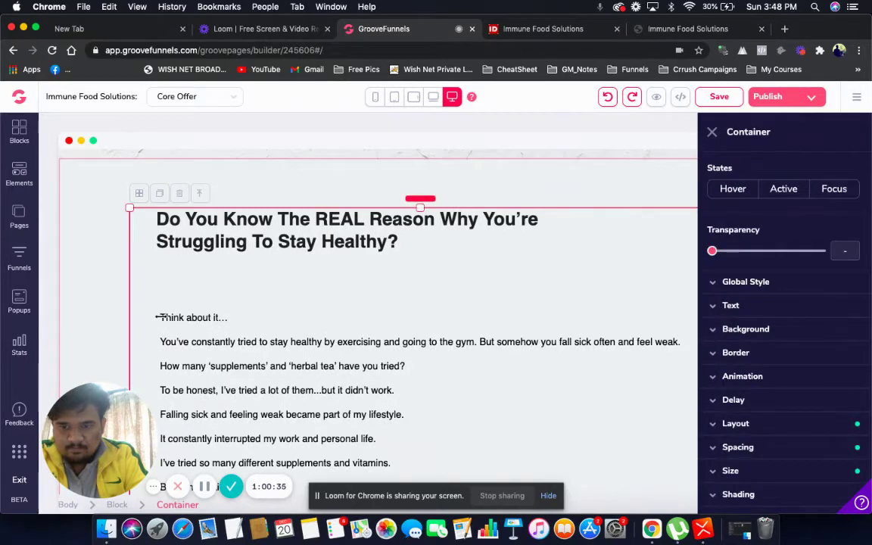
left_click(161, 318)
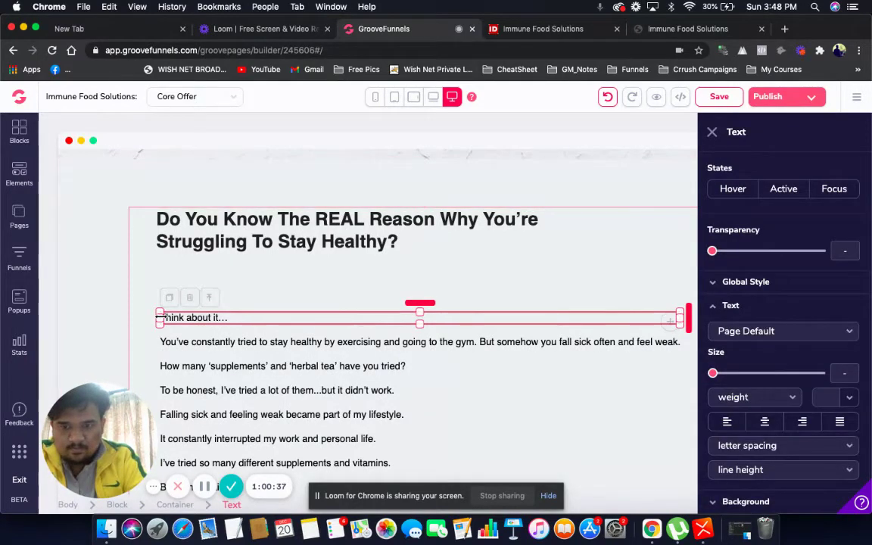
left_click(296, 271)
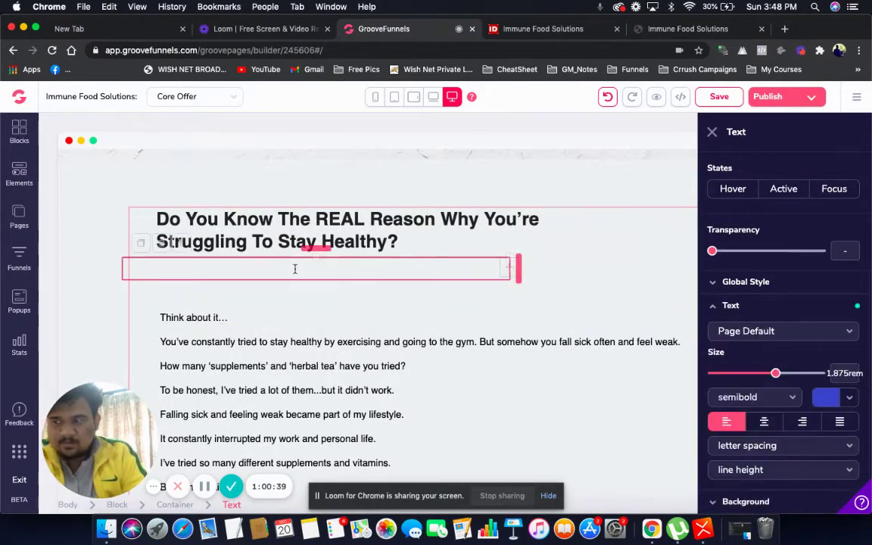
left_click(718, 97)
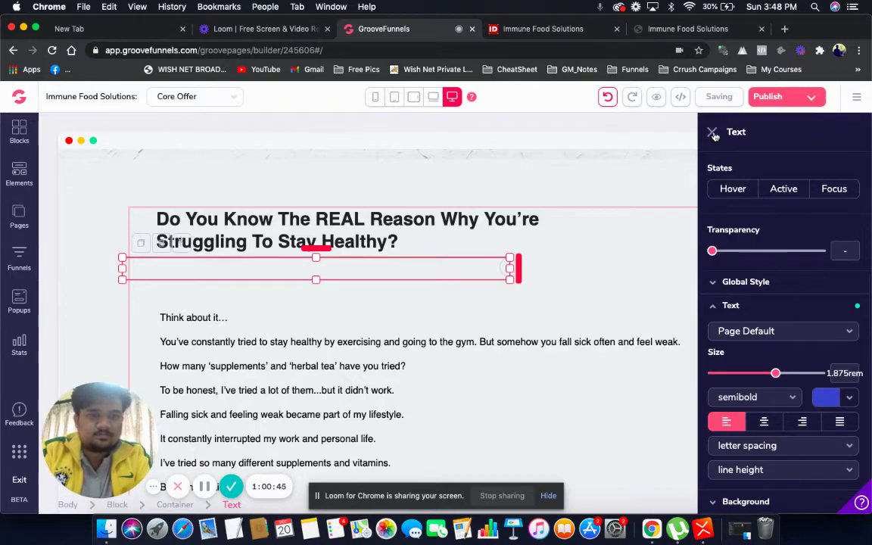
left_click(713, 133)
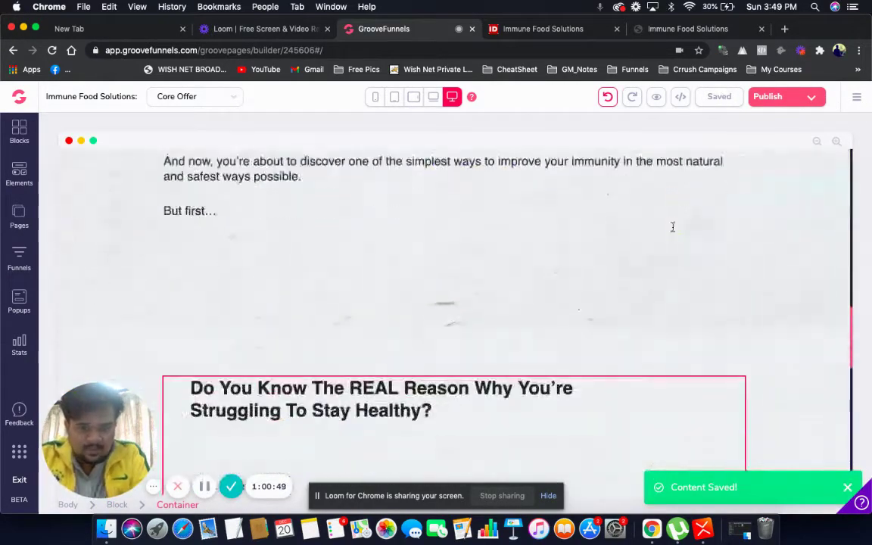
Delete the placeholder button below the "A more natural, and safer way?" line and confirm the deletion.
scroll(672, 227, "down", 12)
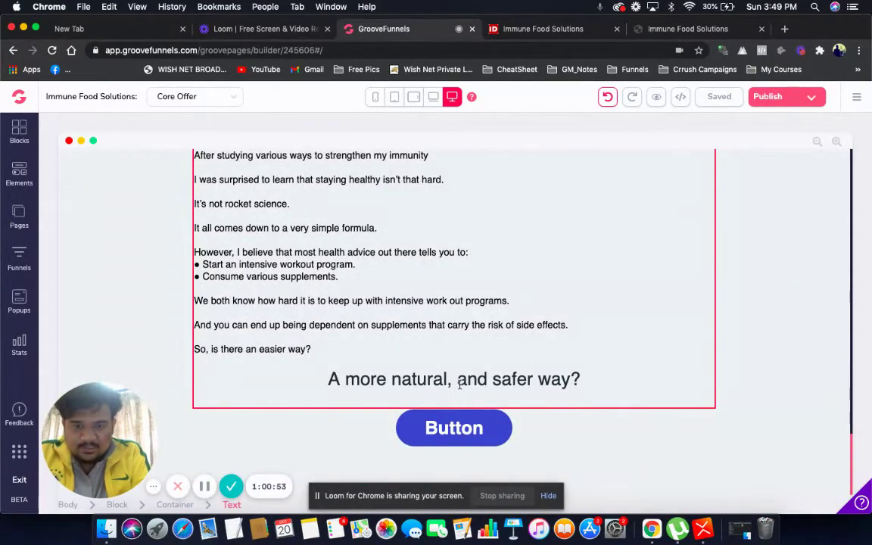
double_click(515, 378)
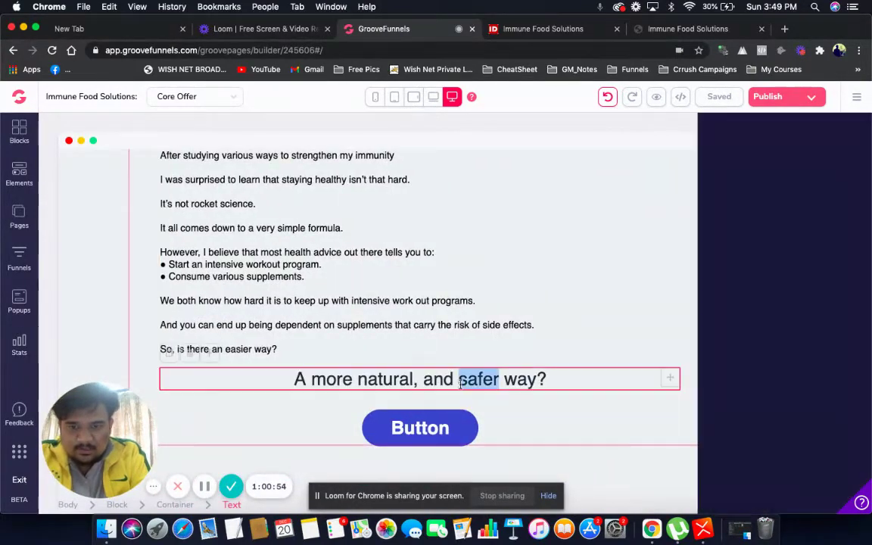
triple_click(516, 377)
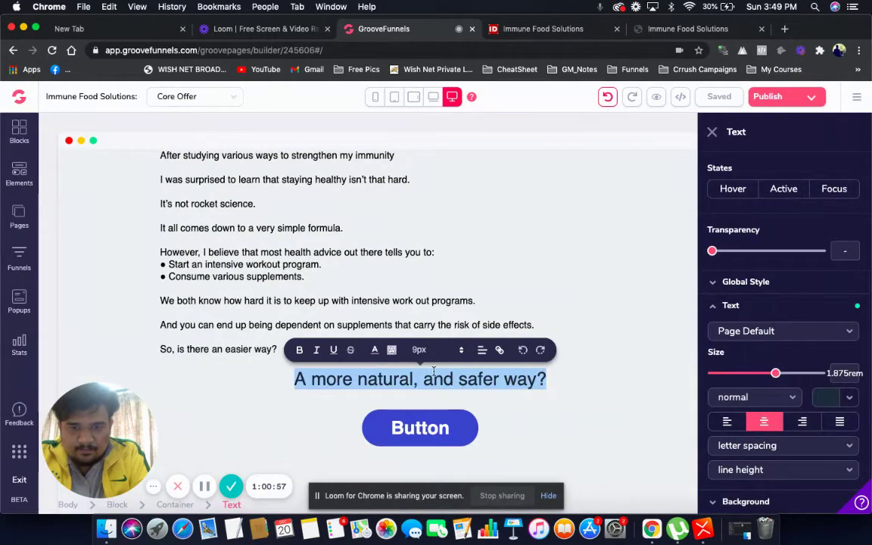
left_click(447, 426)
left_click(390, 397)
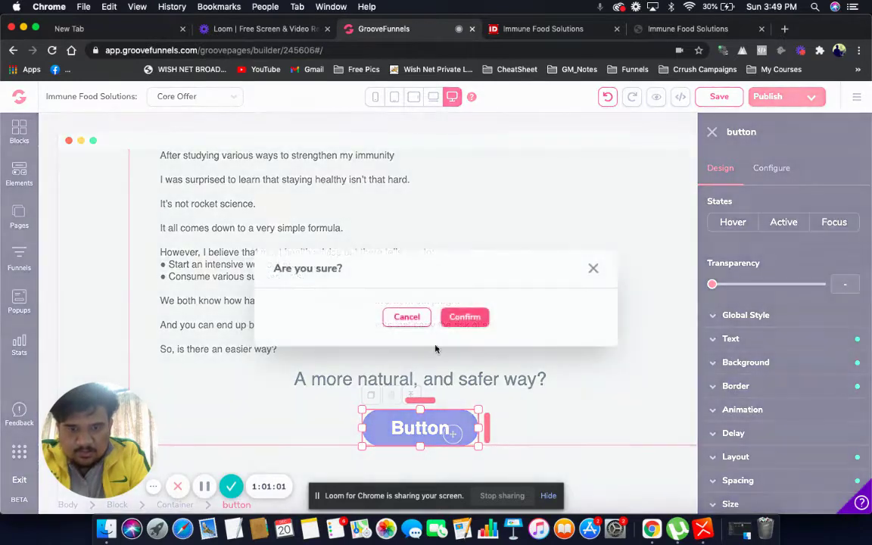
left_click(464, 316)
Remove the "A more natural, and safer way?" line with its empty text element, and save the page.
left_click(364, 418)
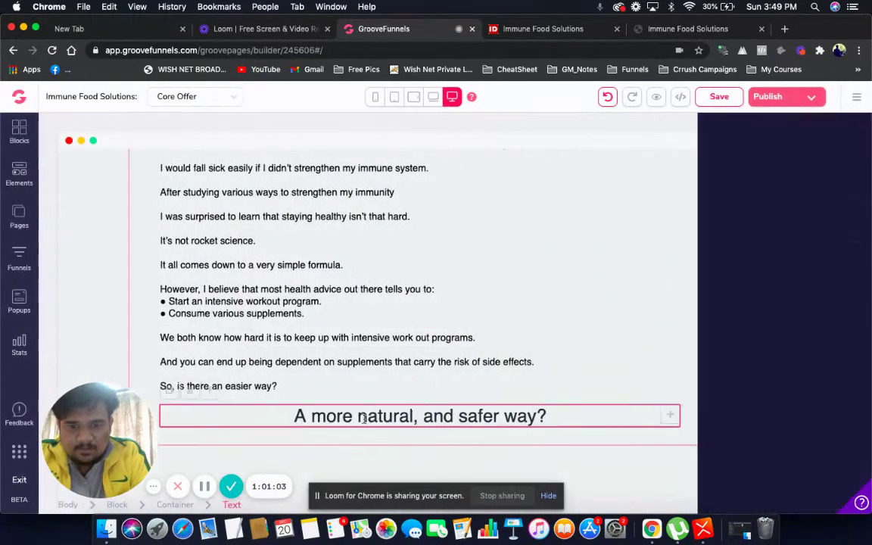
triple_click(425, 415)
key("BackSpace")
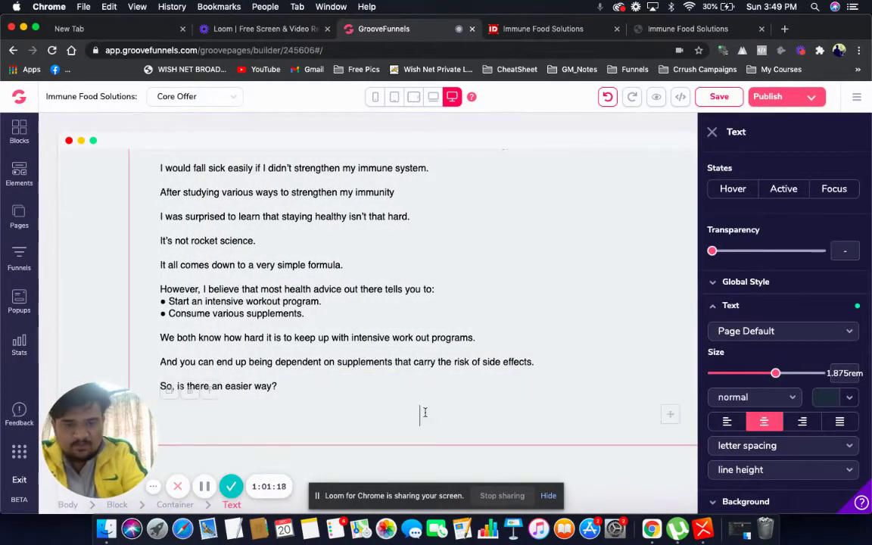
scroll(368, 359, "up", 1)
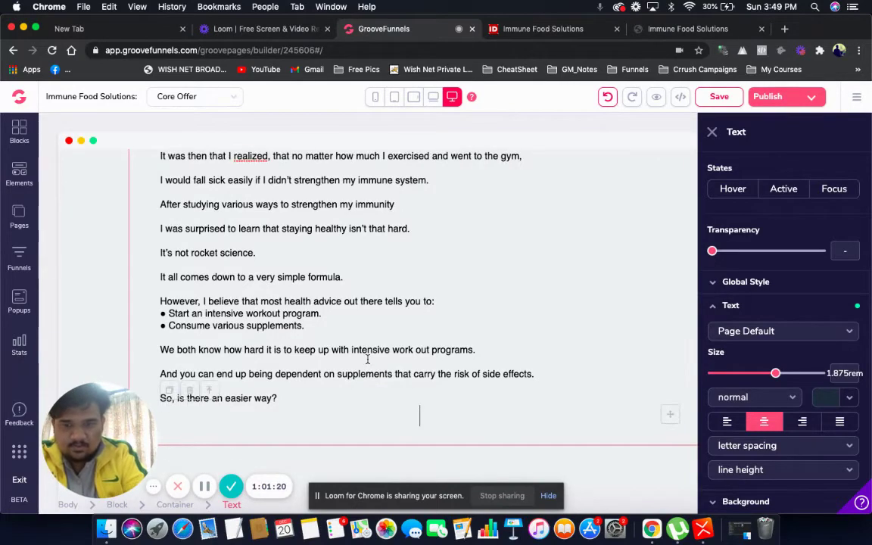
key("BackSpace")
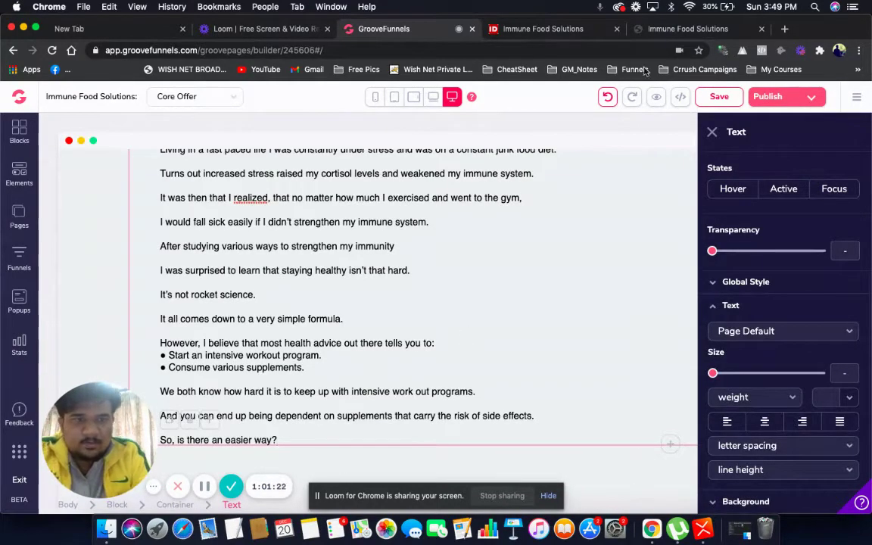
left_click(718, 97)
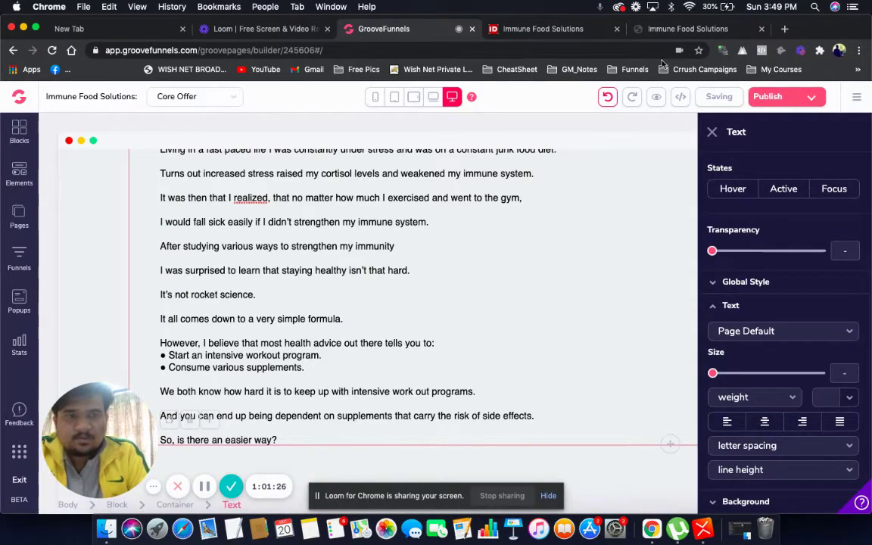
On the reference sales page, look through the sections following the copied text, down to the money-back guarantee.
left_click(684, 34)
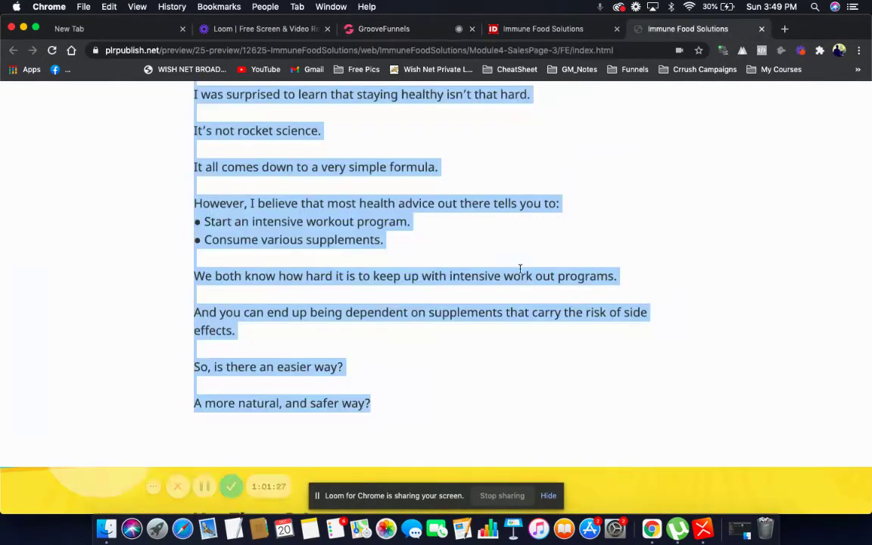
scroll(520, 271, "down", 5)
scroll(520, 273, "down", 10)
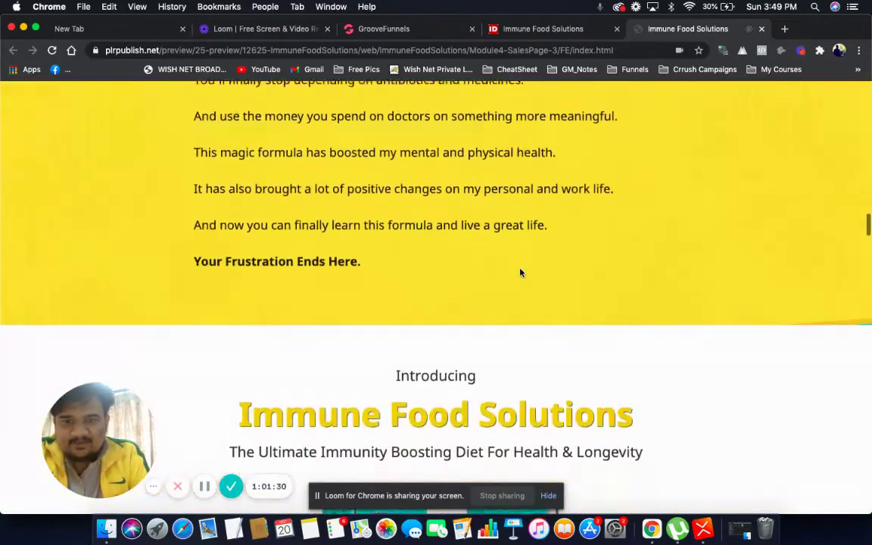
scroll(520, 273, "down", 10)
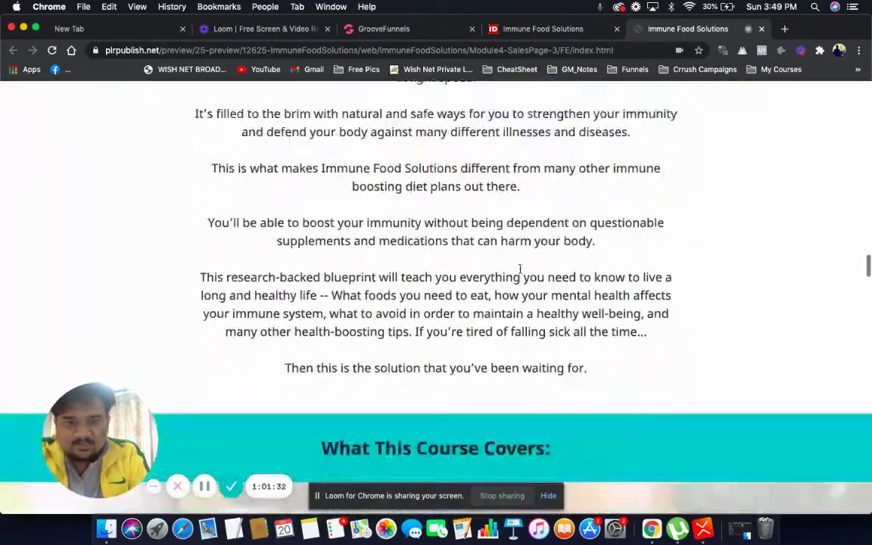
scroll(520, 269, "down", 10)
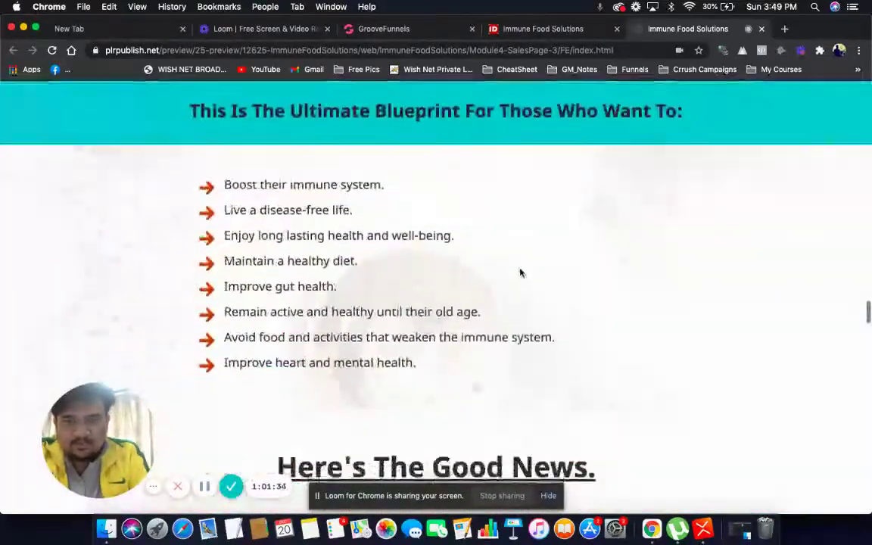
scroll(520, 274, "down", 5)
scroll(520, 273, "up", 3)
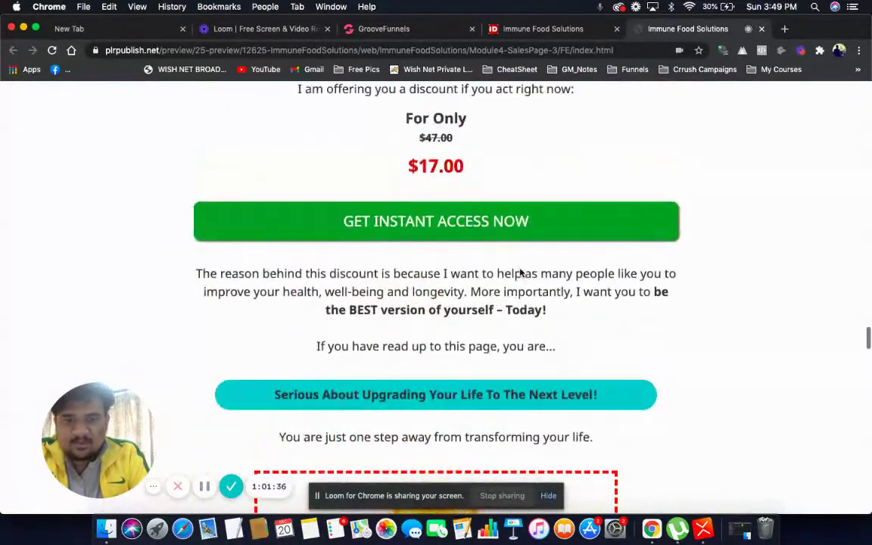
scroll(520, 274, "down", 2)
scroll(520, 272, "down", 4)
scroll(520, 273, "up", 8)
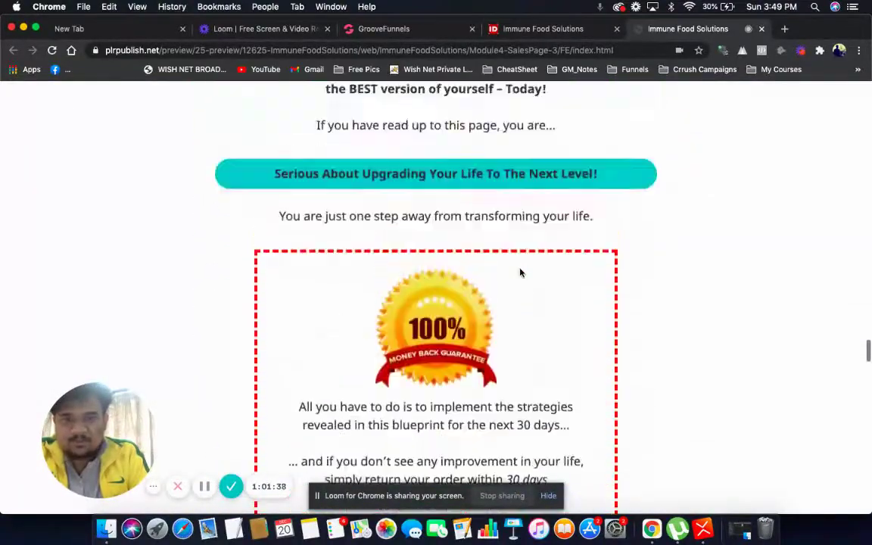
scroll(520, 273, "up", 15)
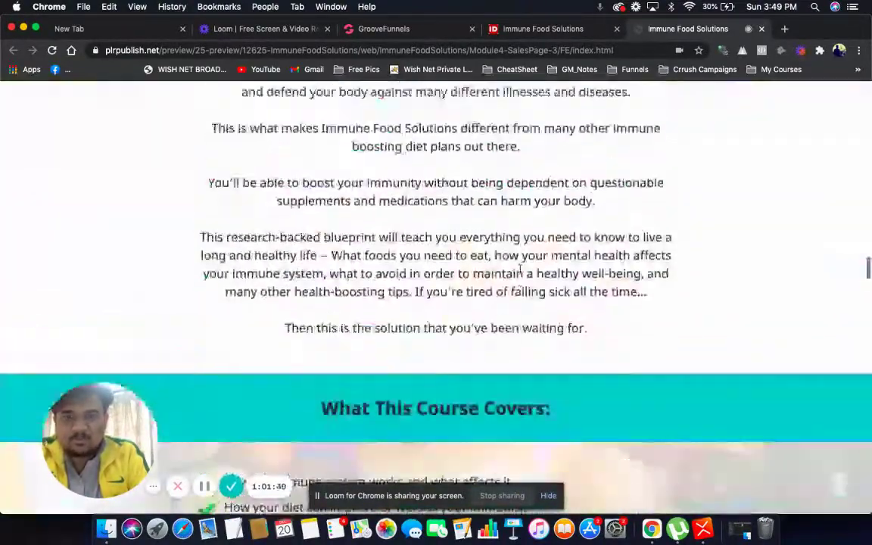
Copy the "Yes There Is!" heading and text through "Your Frustration Ends Here." from the yellow section, and return to the builder.
scroll(520, 273, "up", 4)
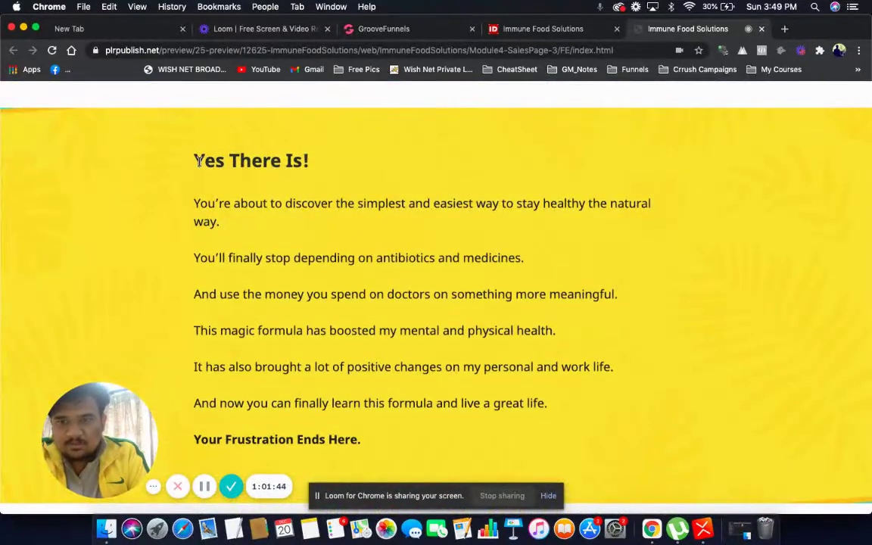
left_click_drag(228, 184, 393, 460)
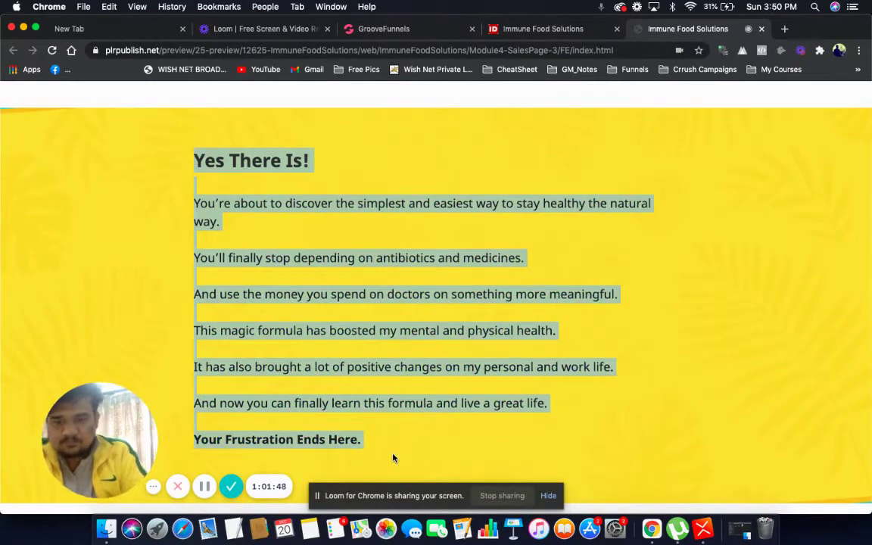
left_click(385, 31)
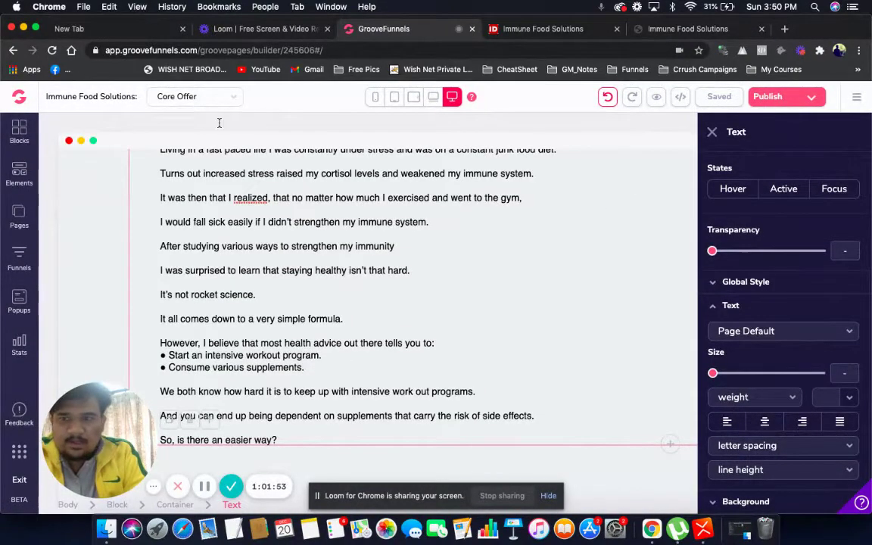
Insert the designed black block with blue Lorem ipsum text directly below the "So, is there an easier way?" block.
left_click(630, 185)
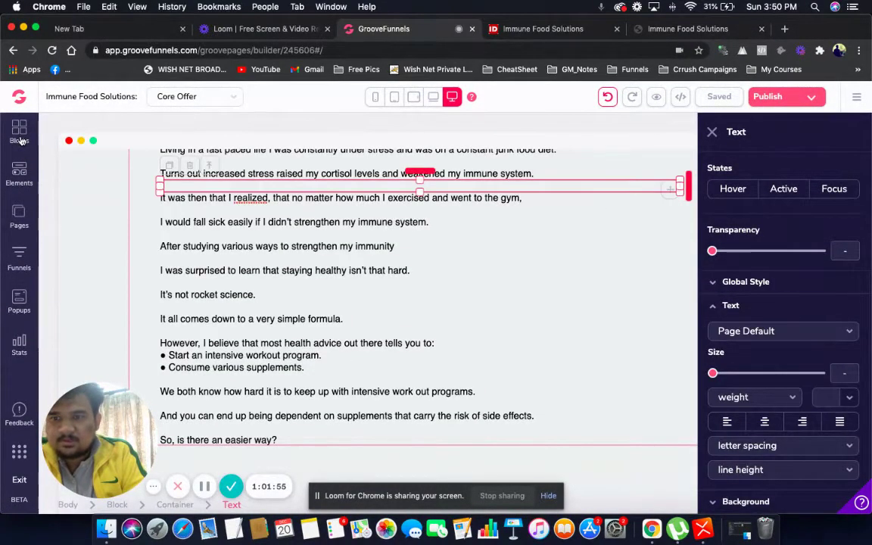
left_click(20, 136)
left_click(79, 203)
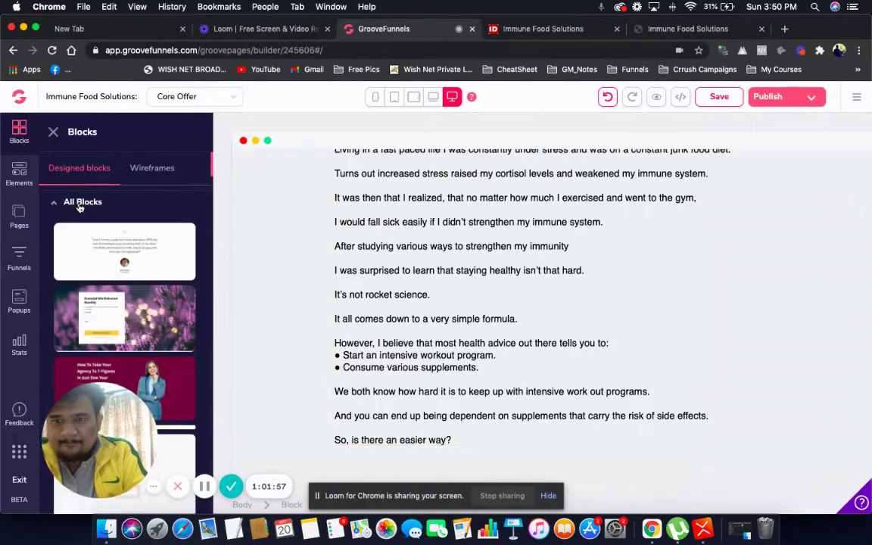
scroll(137, 272, "down", 10)
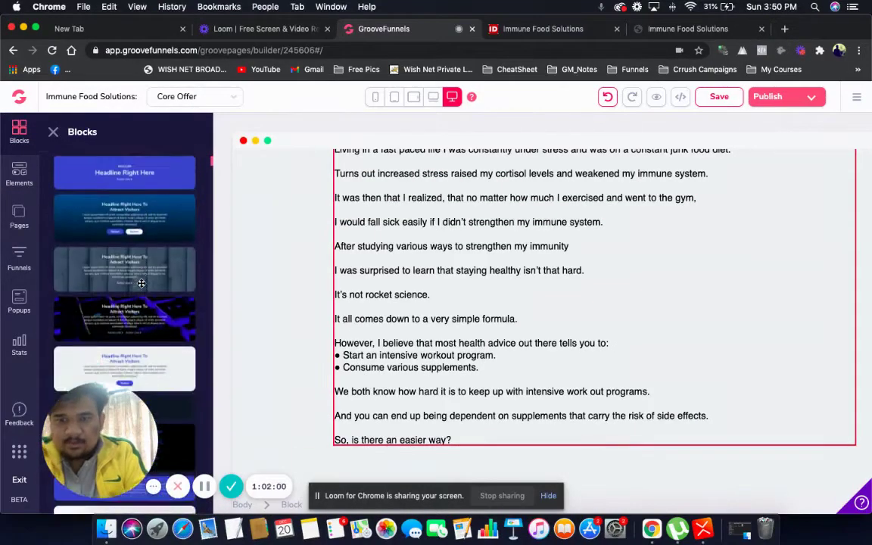
scroll(140, 283, "down", 1)
scroll(151, 273, "down", 2)
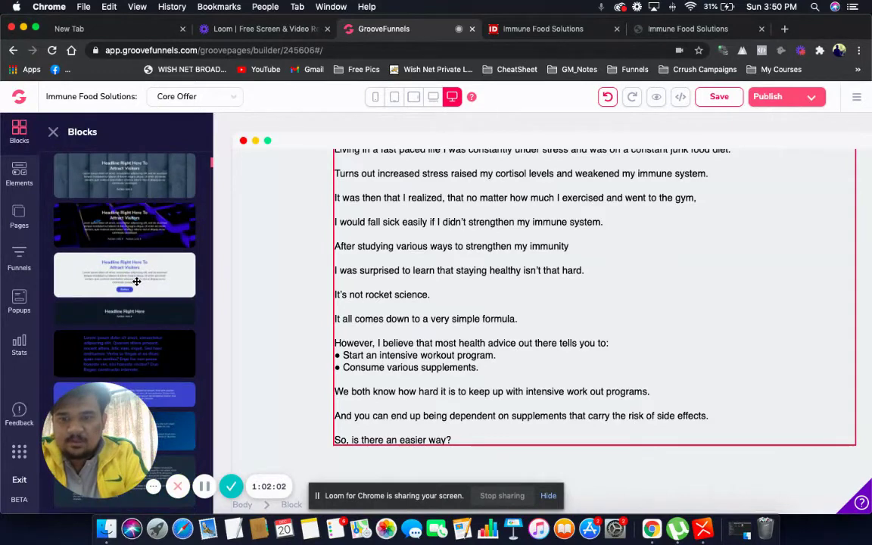
scroll(156, 252, "down", 1)
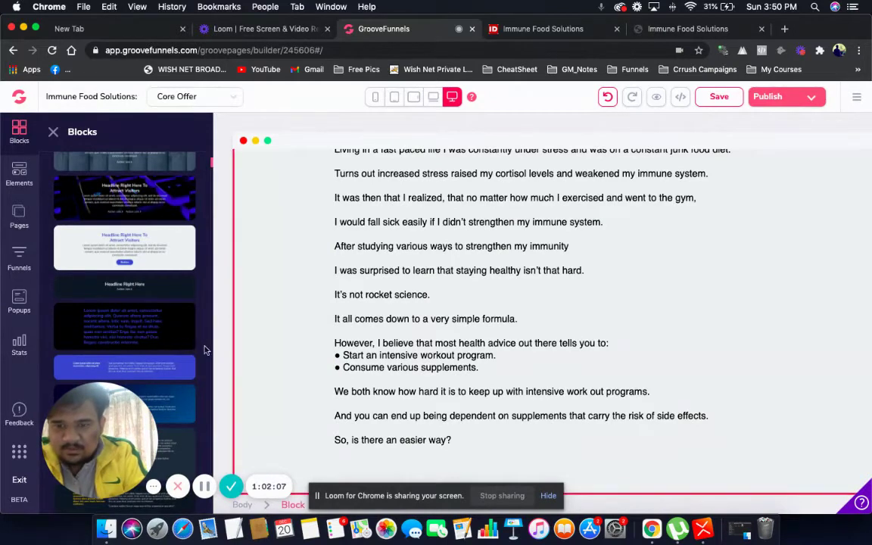
left_click_drag(161, 338, 450, 461)
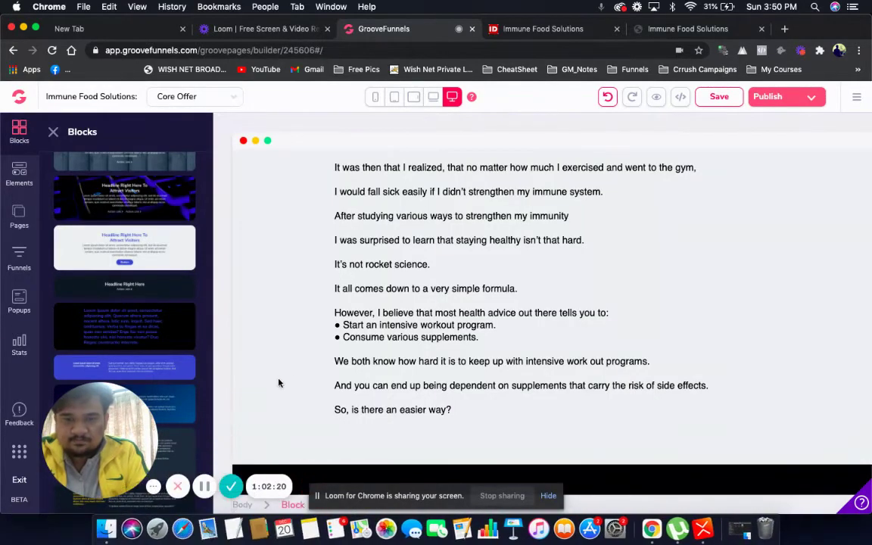
scroll(289, 357, "down", 3)
scroll(284, 361, "down", 2)
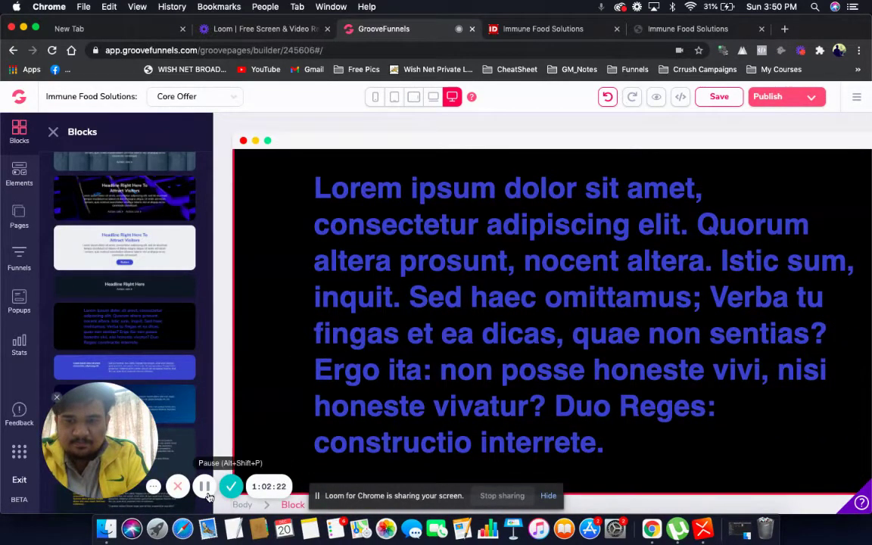
Replace the Lorem ipsum text in the black block with the copied "Yes There Is!" section text.
scroll(462, 324, "up", 2)
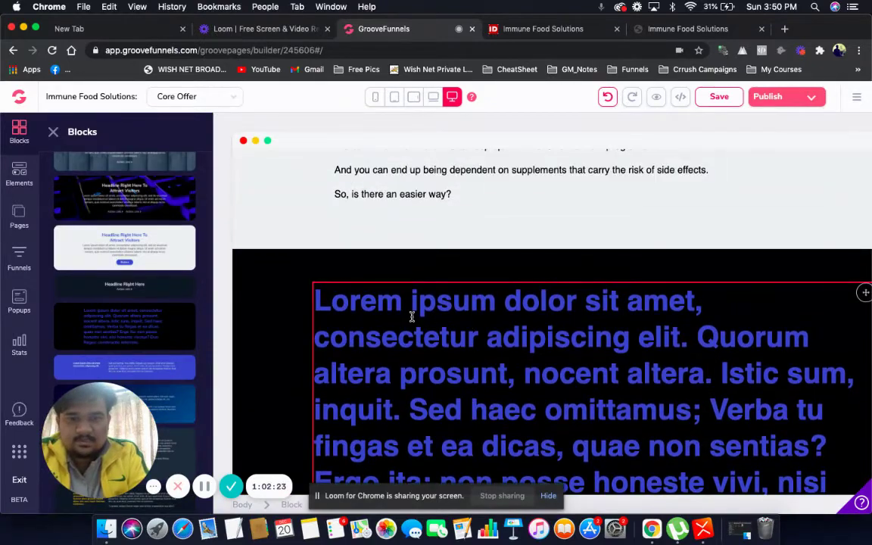
left_click(411, 321)
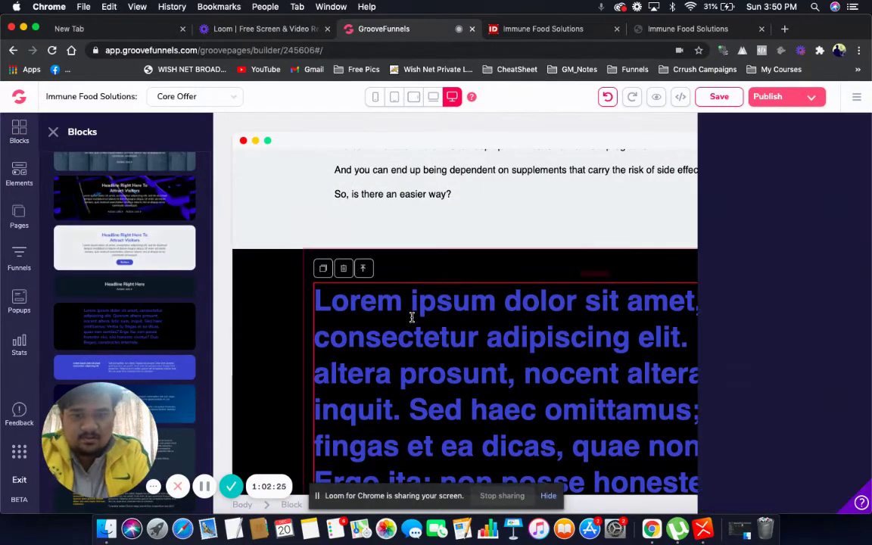
triple_click(401, 331)
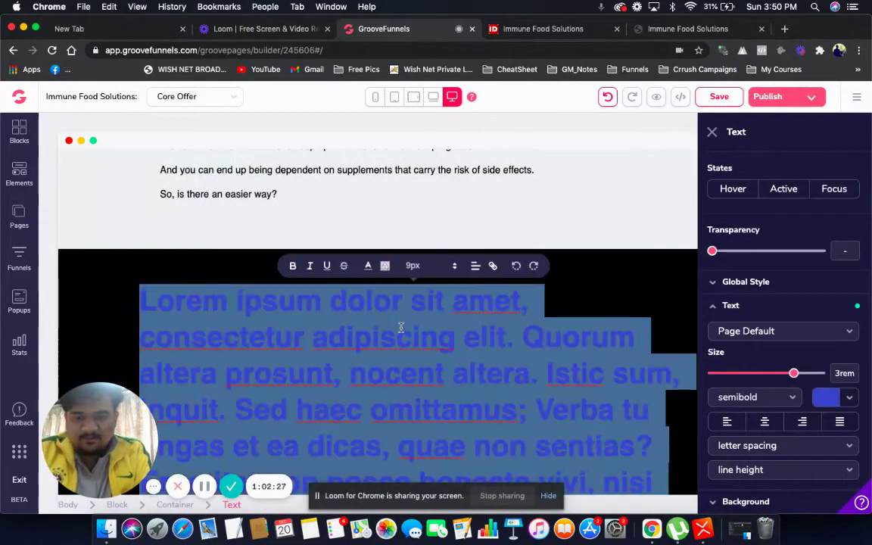
key("super+v")
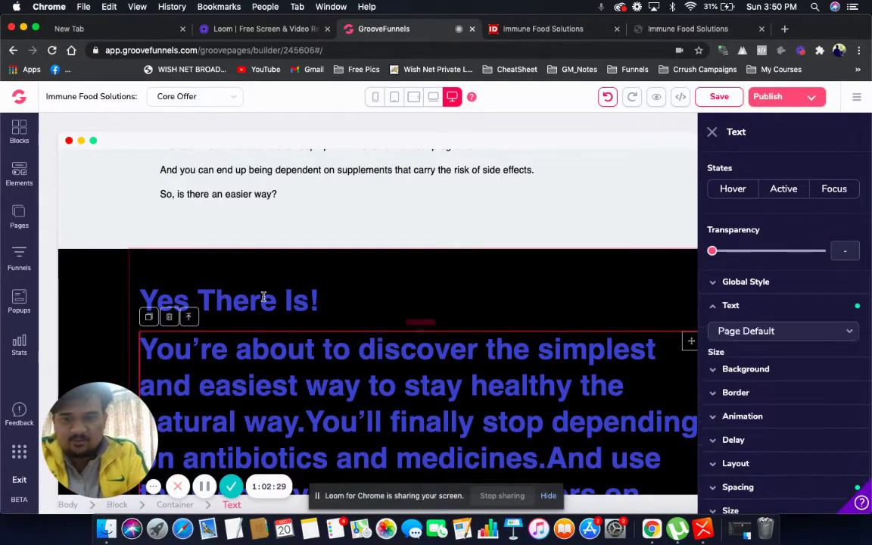
Try to reduce the text size of the "Yes There Is!" heading and its paragraph together.
left_click(263, 298)
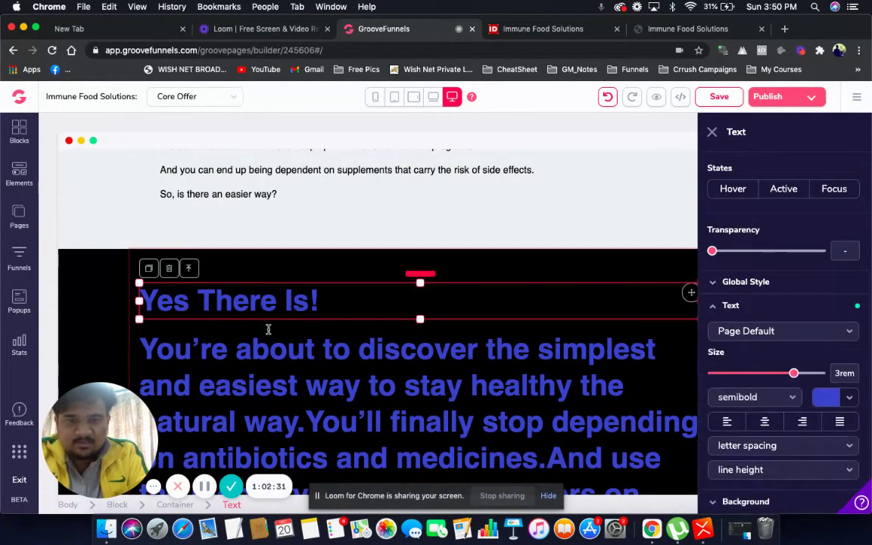
key("super+a")
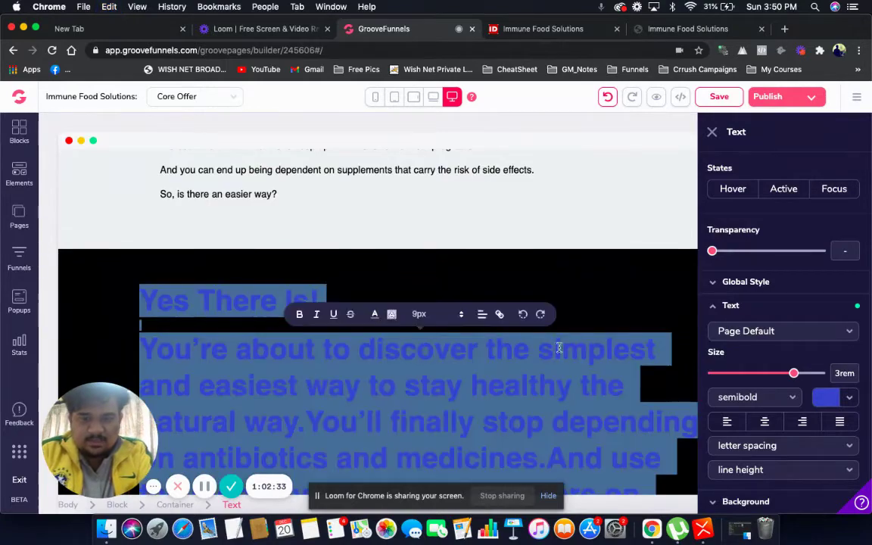
left_click_drag(796, 378, 764, 379)
left_click(479, 383)
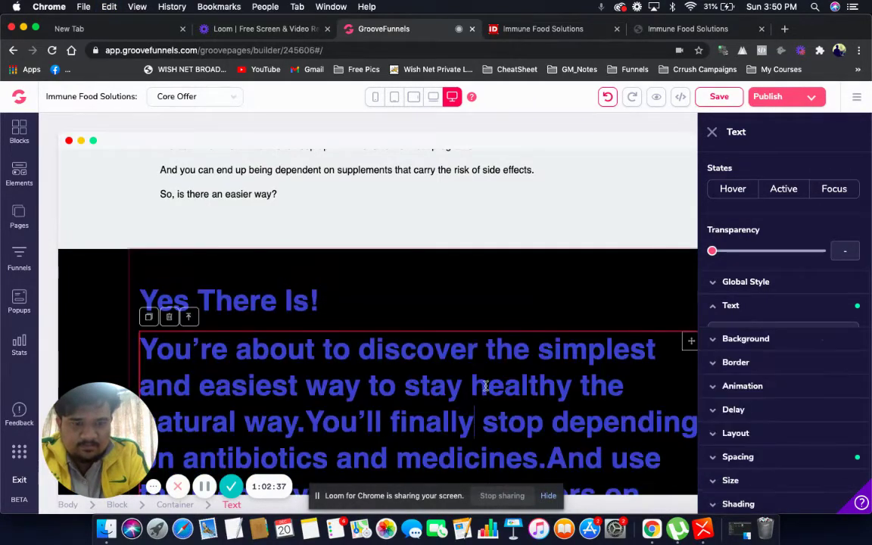
Set the text size of the paragraph below the "Yes There Is!" heading to 1.5rem.
double_click(490, 368)
triple_click(491, 368)
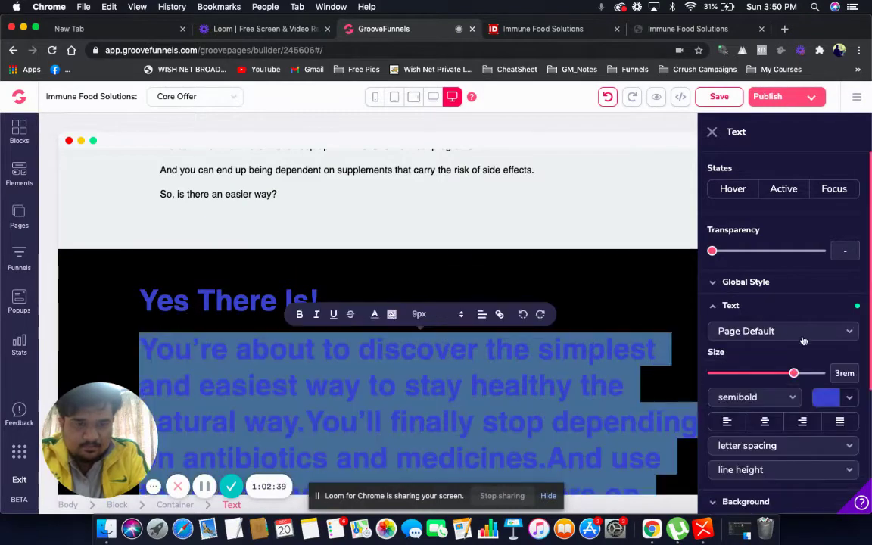
left_click_drag(794, 378, 766, 380)
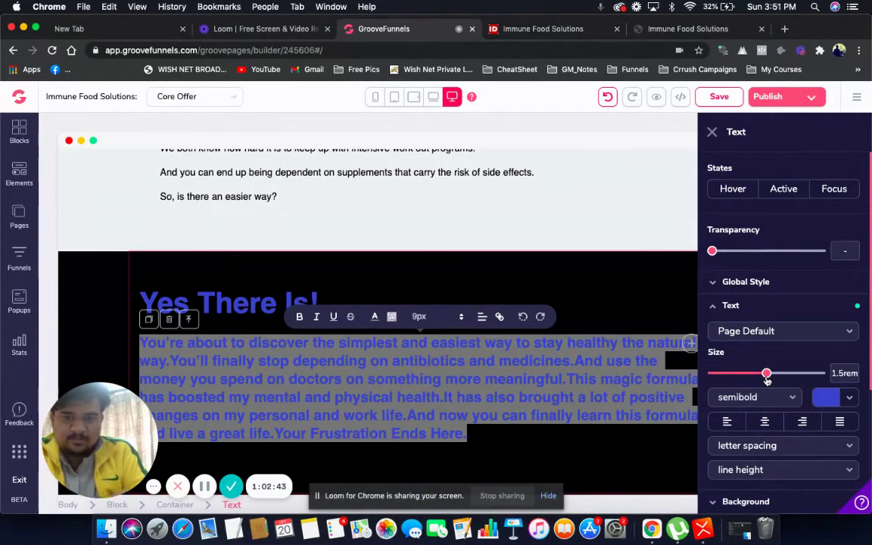
Set the text size of the paragraph below "Yes There Is!" to 1.25rem and the heading's size to 1.5rem.
left_click_drag(766, 376, 757, 375)
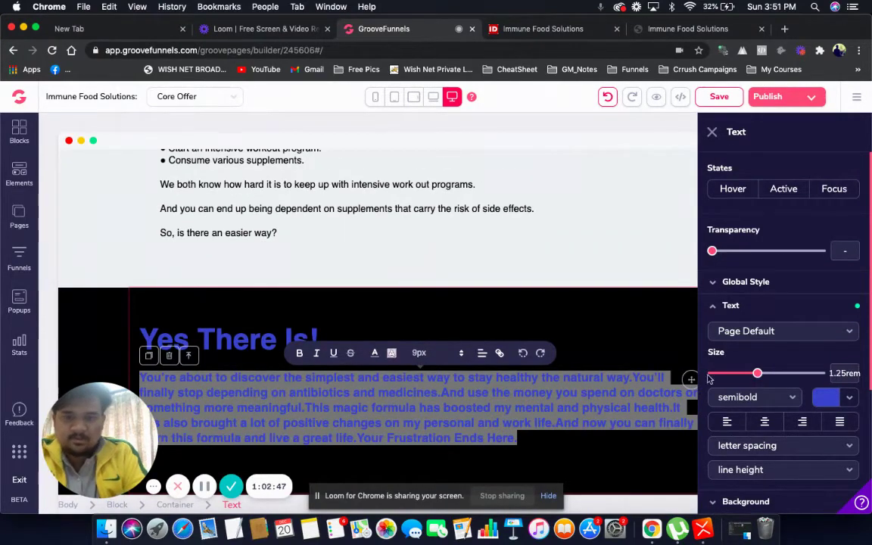
left_click(478, 415)
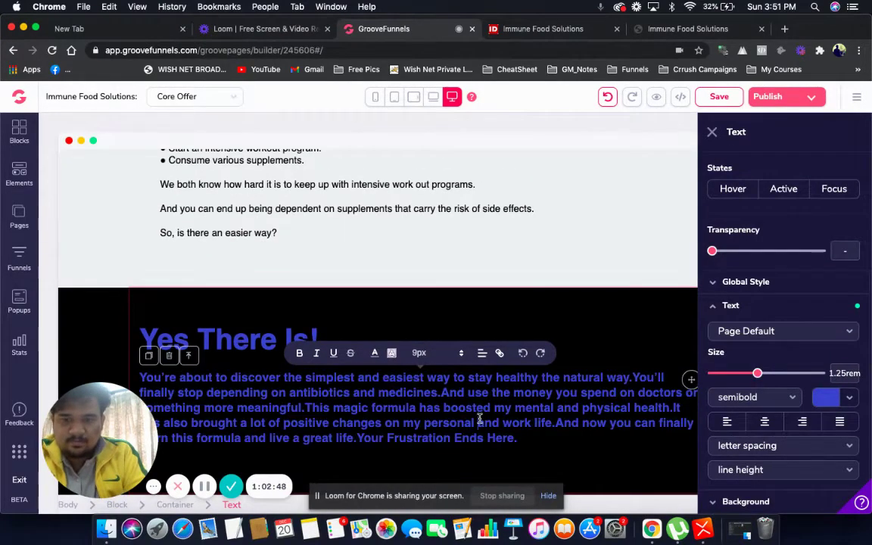
left_click(284, 341)
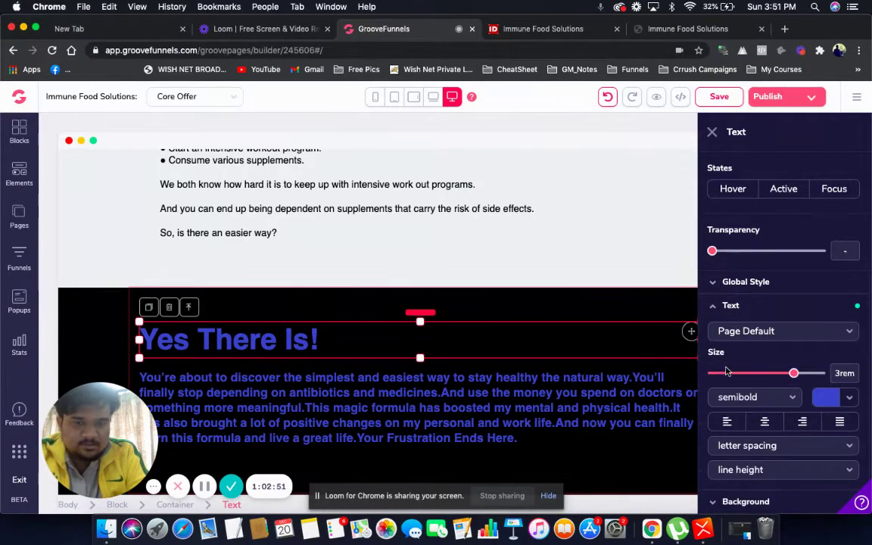
left_click_drag(792, 377, 767, 380)
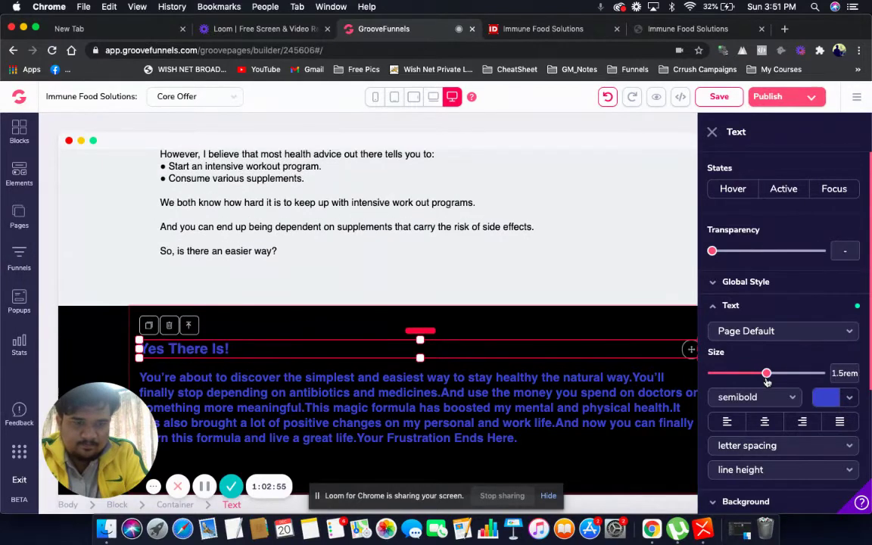
left_click(515, 432)
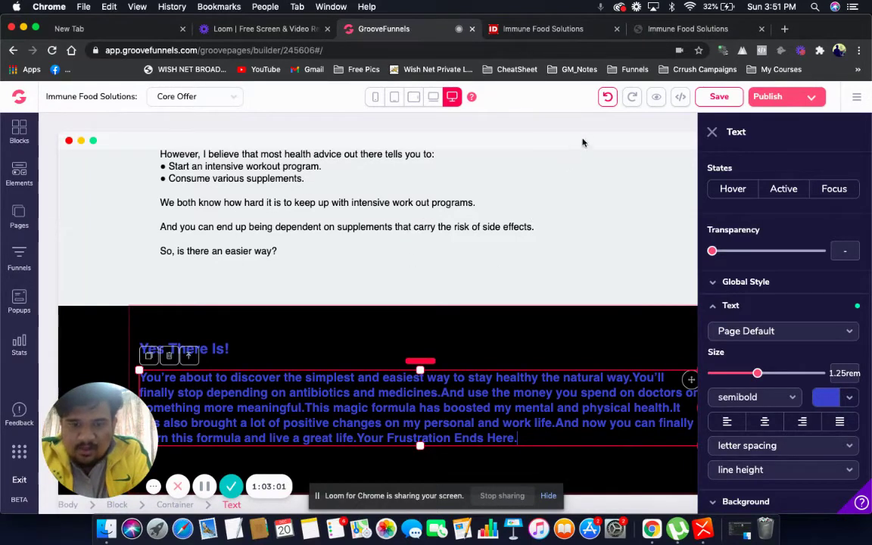
Compare the sentence breaks of the "Yes There Is!" section on the reference sales page with the text in the black block.
left_click(552, 31)
left_click(689, 29)
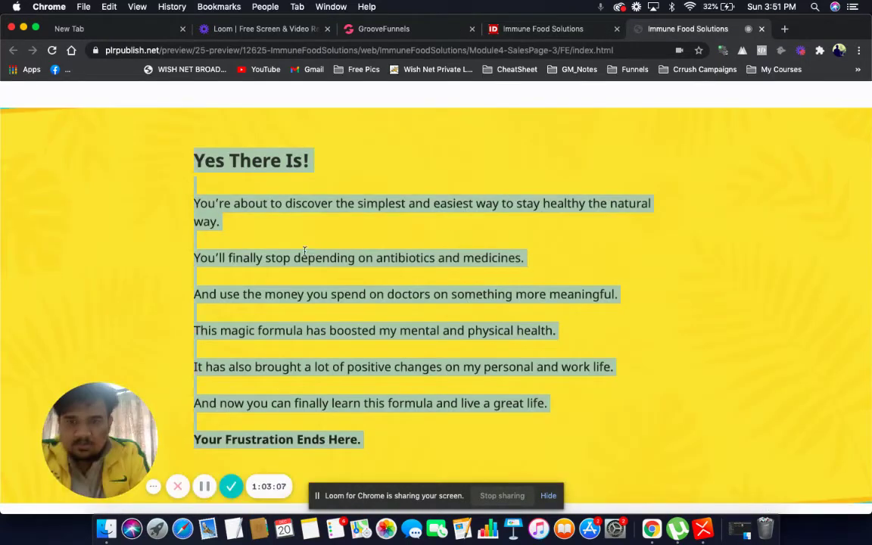
key("super+c")
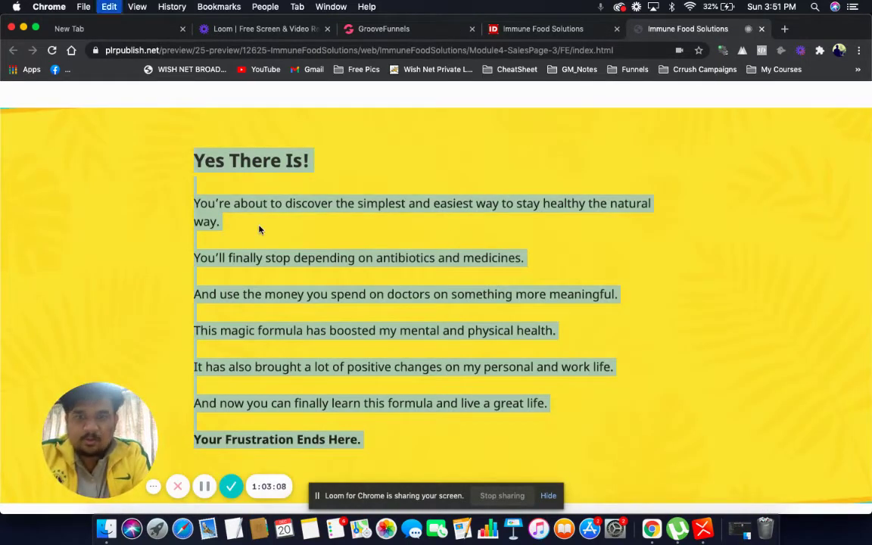
left_click(386, 29)
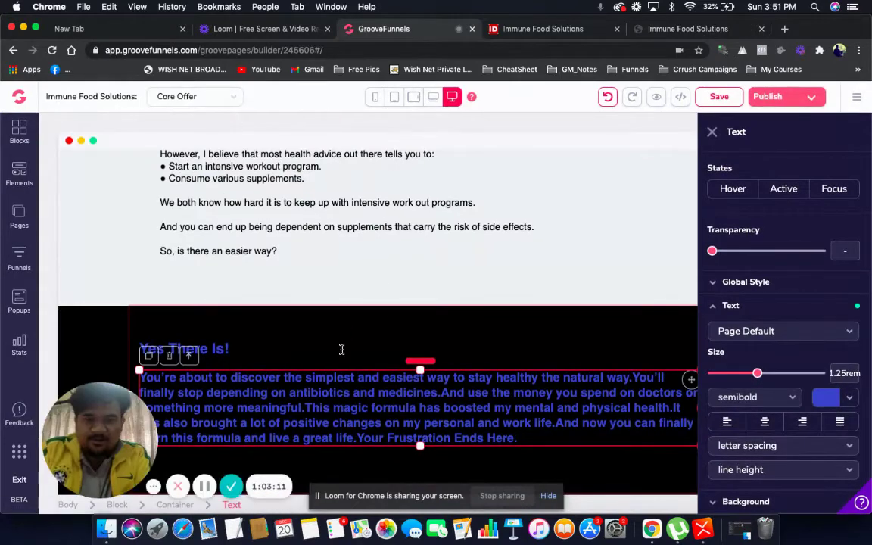
left_click(669, 30)
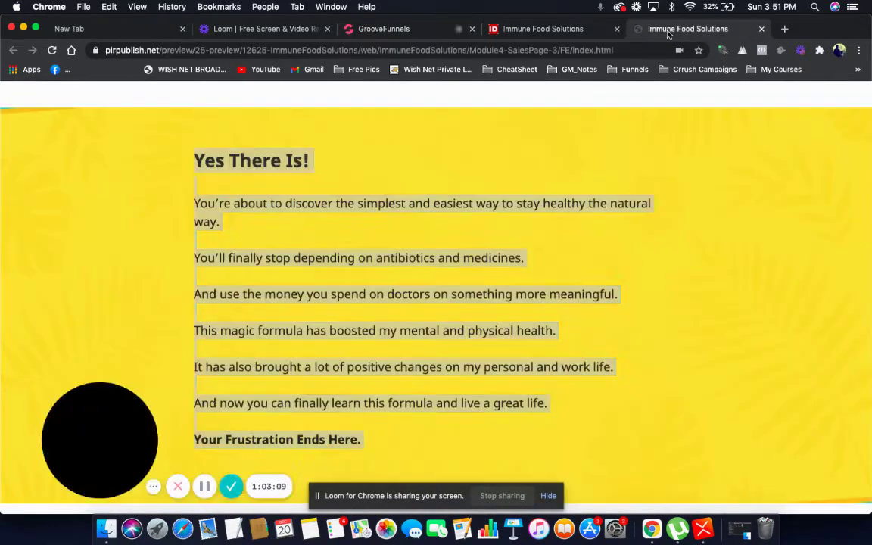
left_click(395, 29)
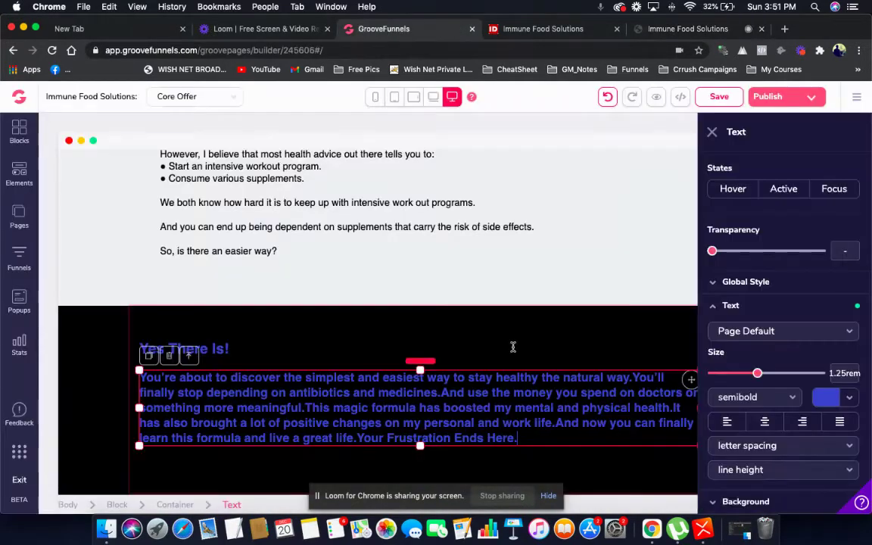
Split the black block's paragraph after "natural way." and "medicines.", leaving a blank line between the separated sentences.
left_click(635, 377)
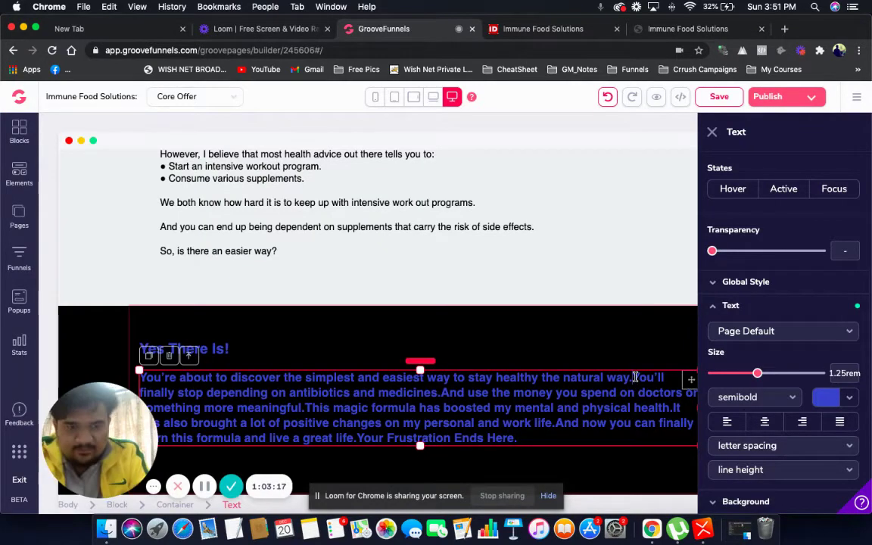
key("Return")
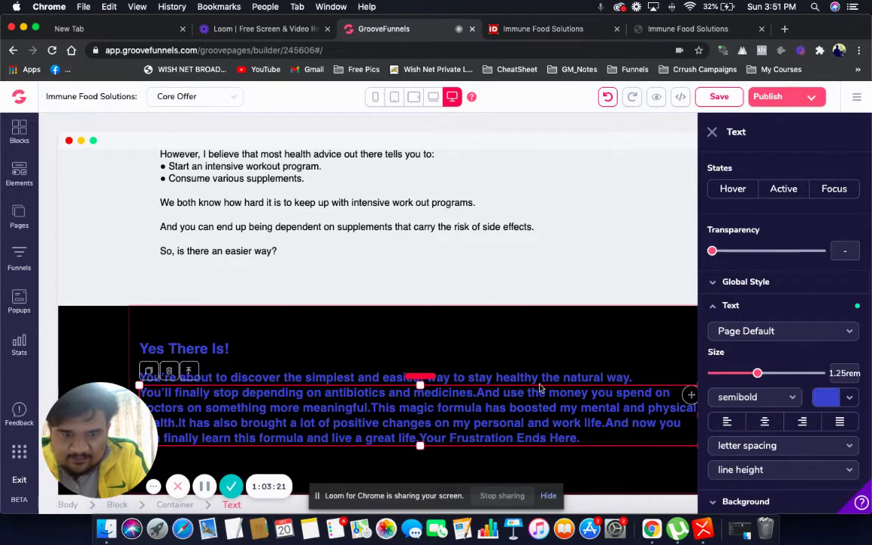
left_click(637, 380)
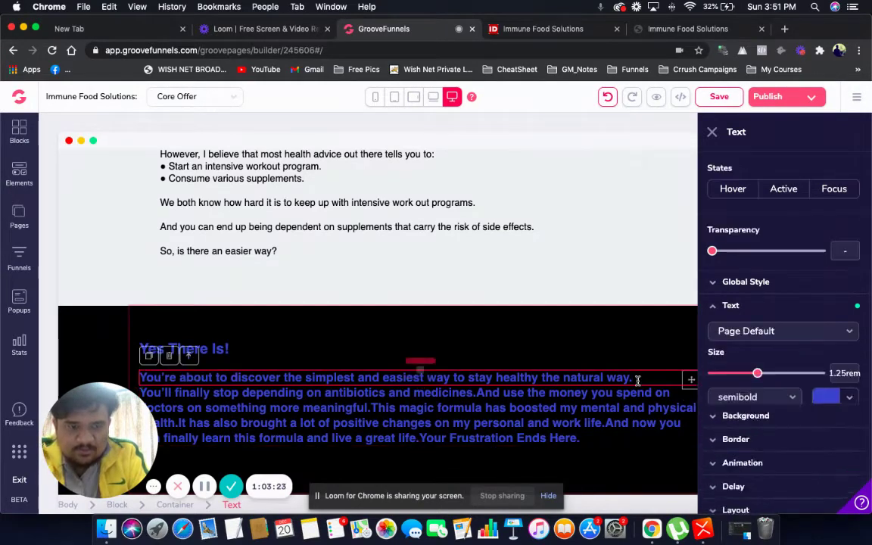
key("Return")
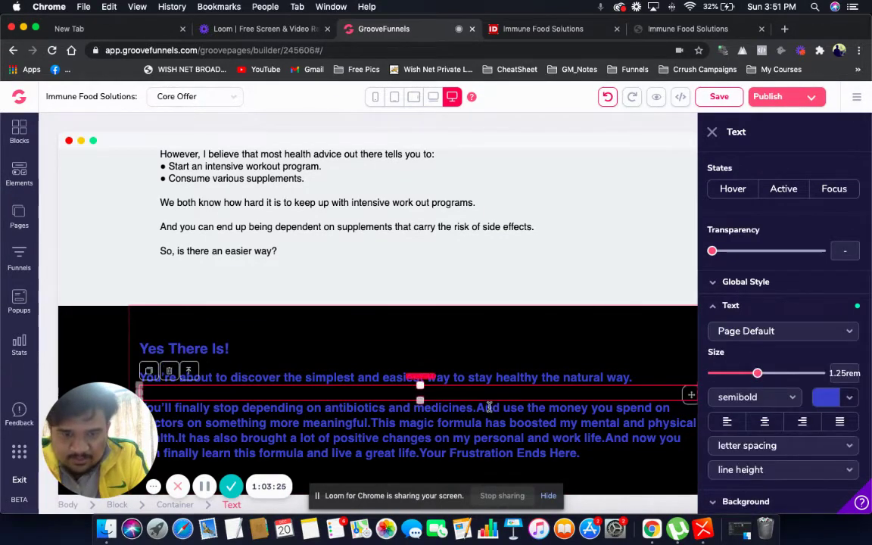
left_click(475, 408)
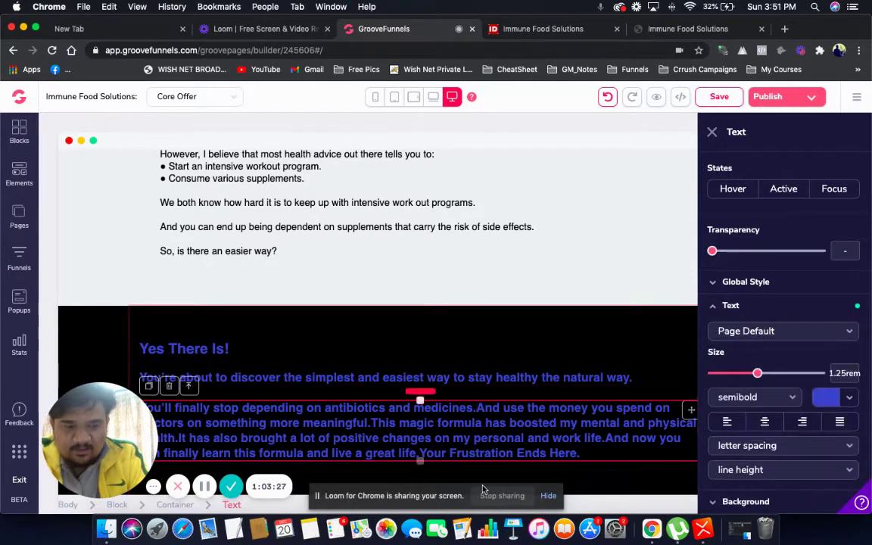
key("Return")
Split the remaining paragraph into separate spaced lines after "more meaningful.", "physical health." and "work life.".
scroll(521, 376, "down", 1)
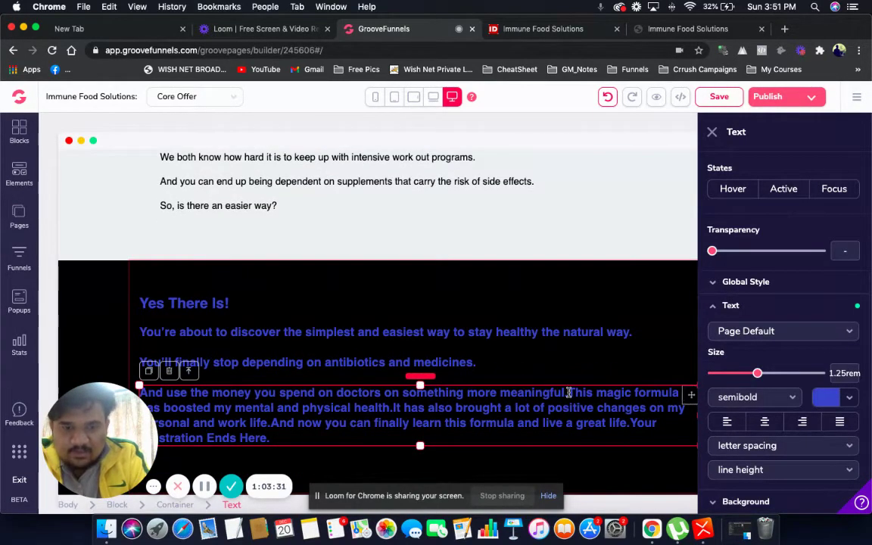
left_click(568, 392)
key("Return")
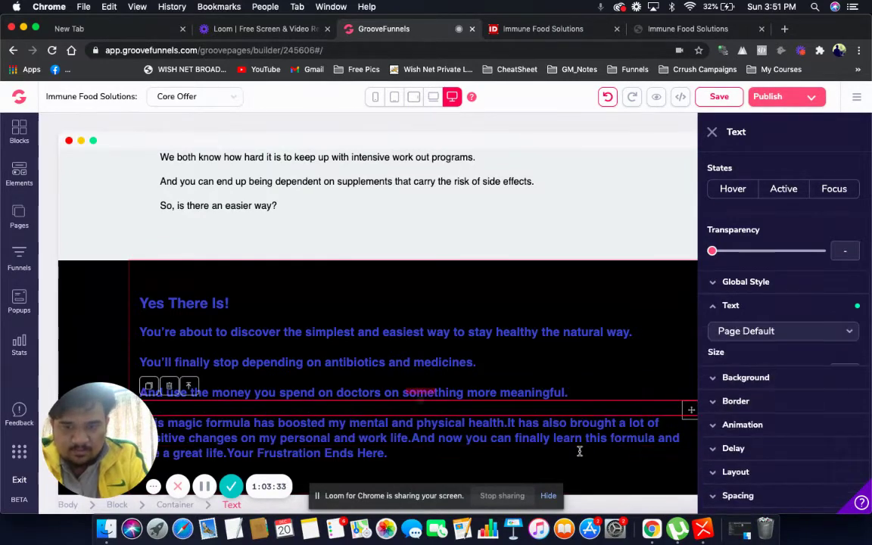
scroll(529, 393, "down", 1)
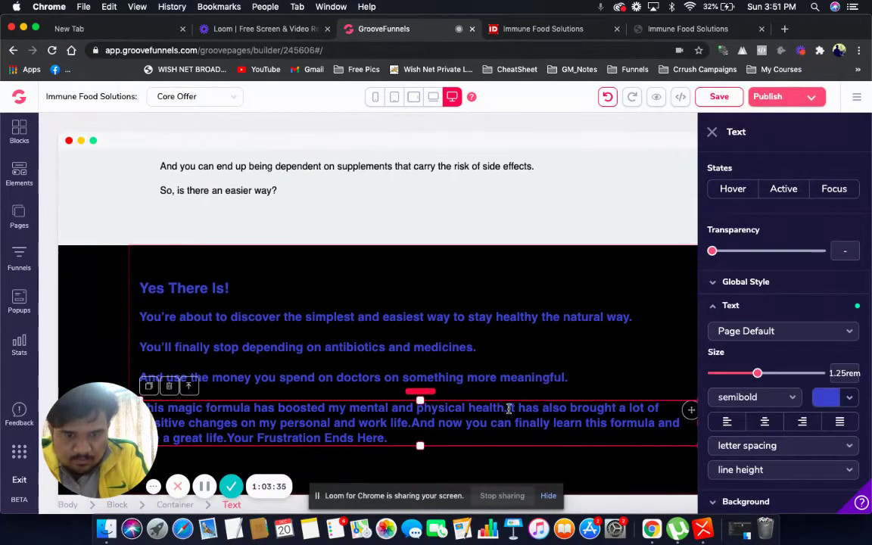
left_click(509, 408)
key("Return")
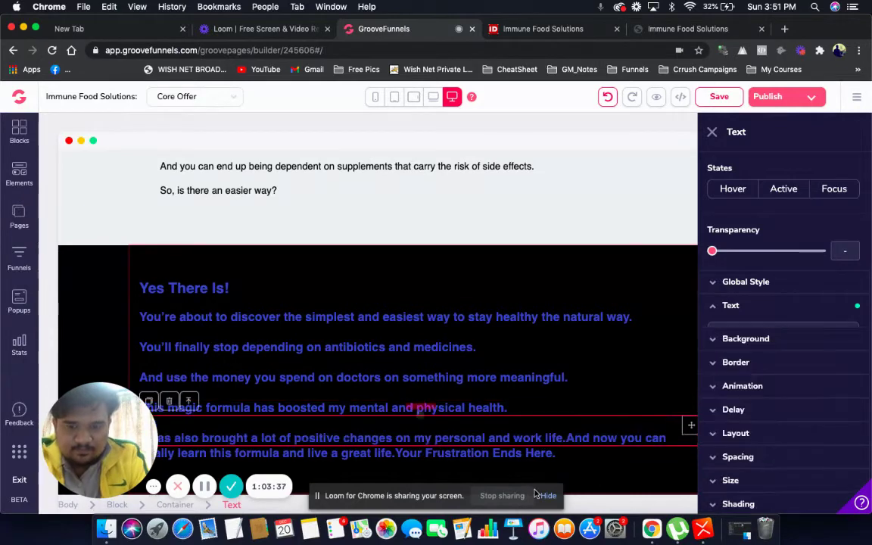
left_click(573, 440)
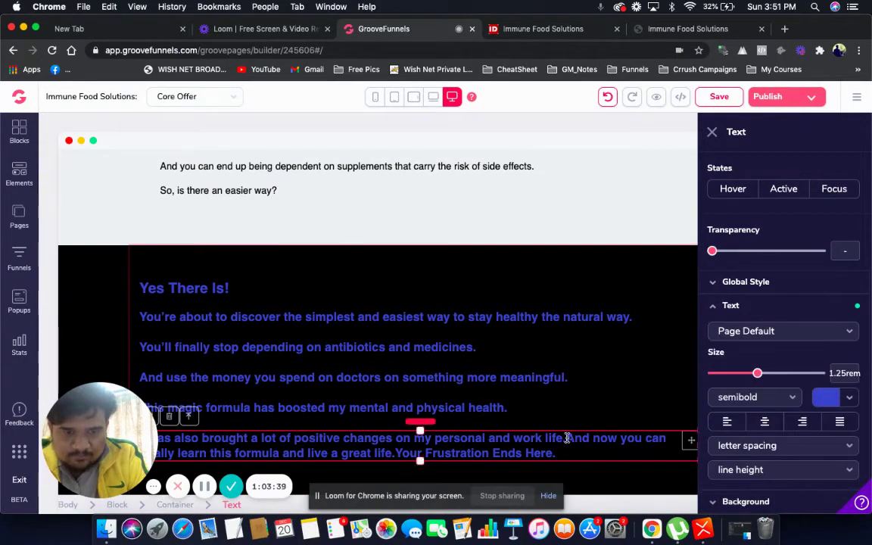
left_click(567, 437)
key("Return")
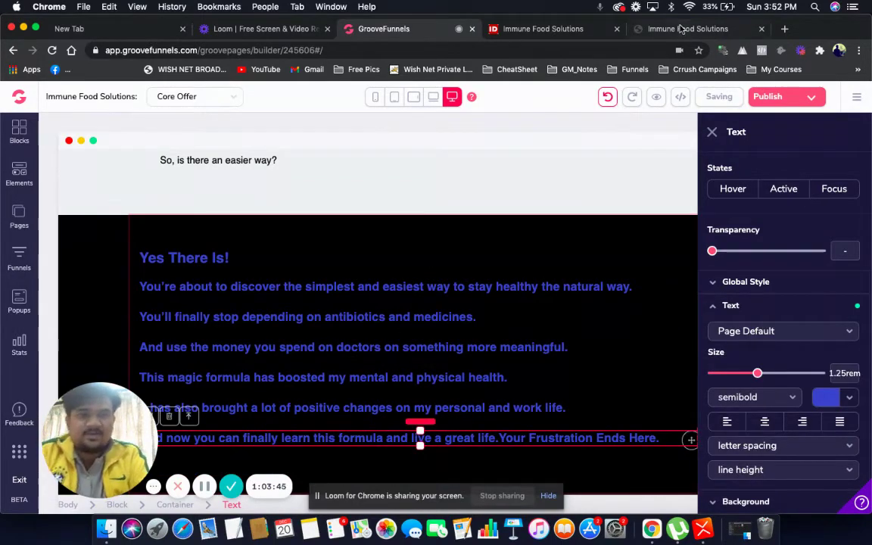
Recolour all the text in the "Yes There Is!" block, heading through last line, to near-black like the reference page.
left_click(680, 29)
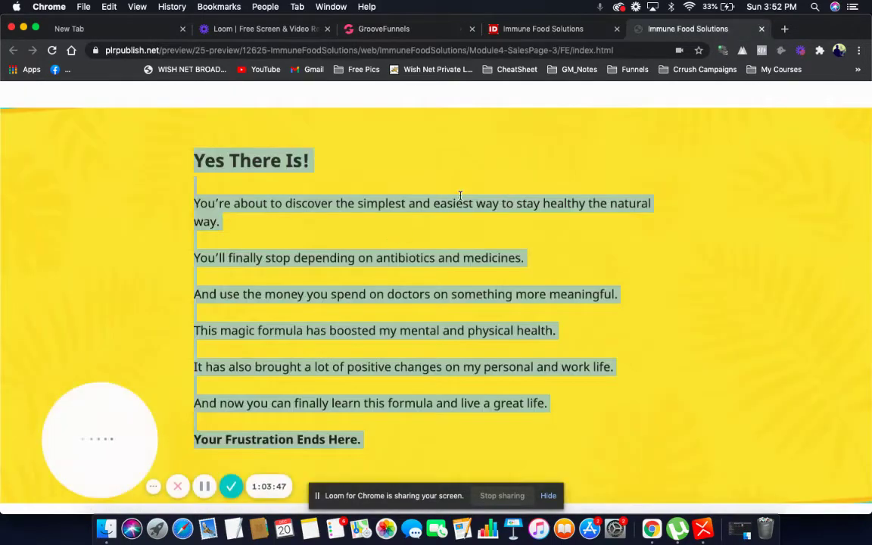
left_click(493, 160)
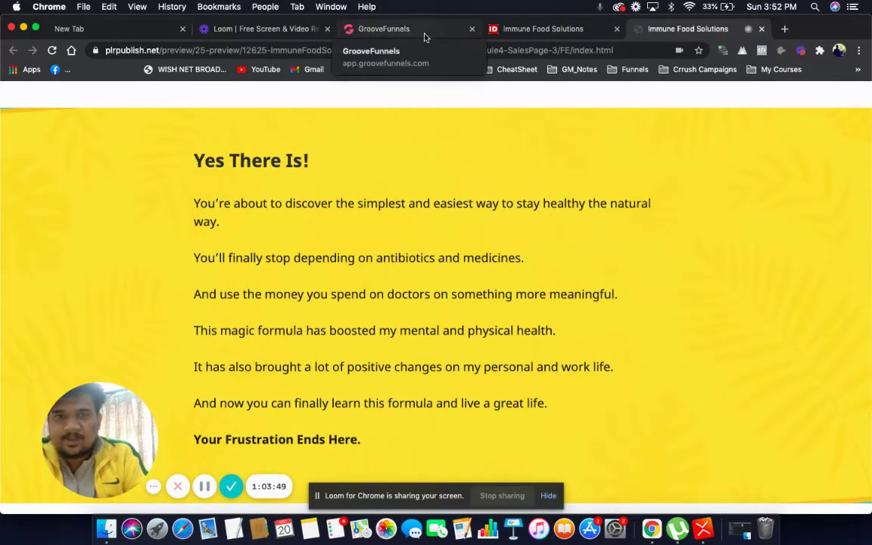
left_click(382, 31)
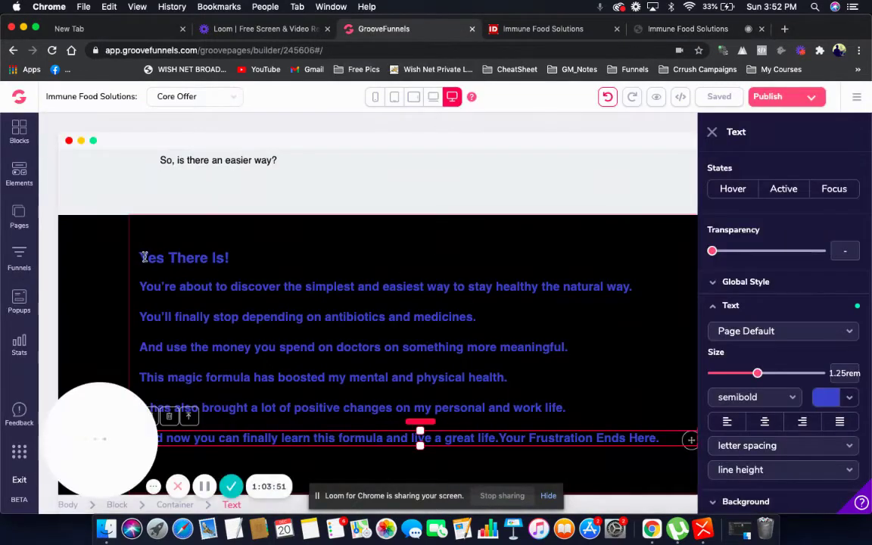
left_click_drag(142, 257, 617, 440)
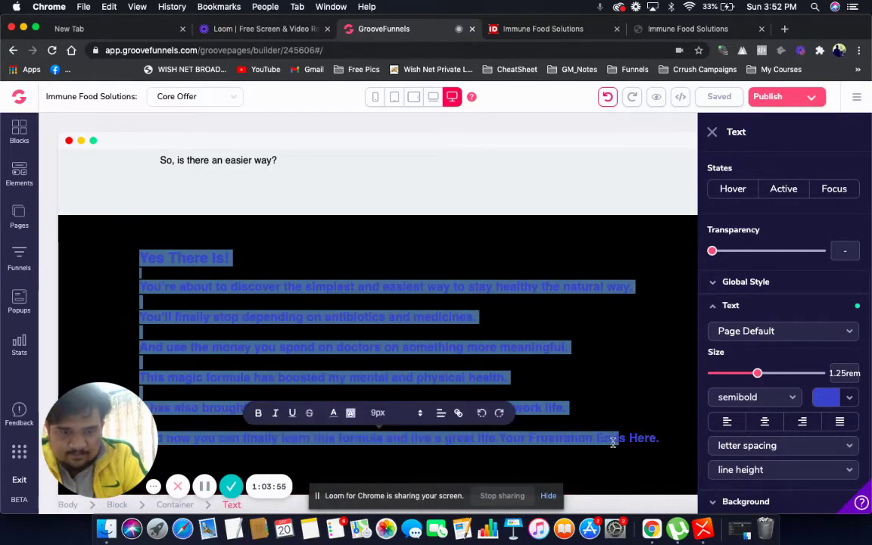
left_click(633, 437)
left_click(663, 432)
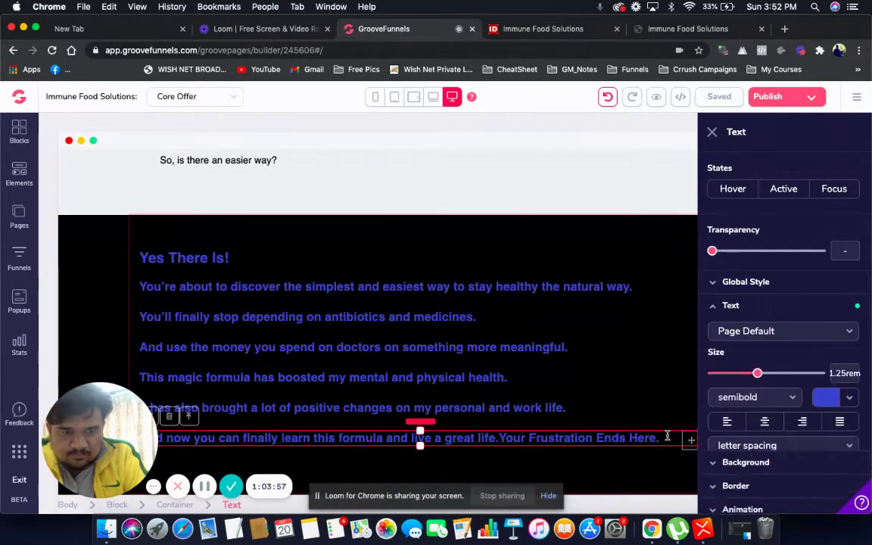
left_click_drag(663, 439, 139, 259)
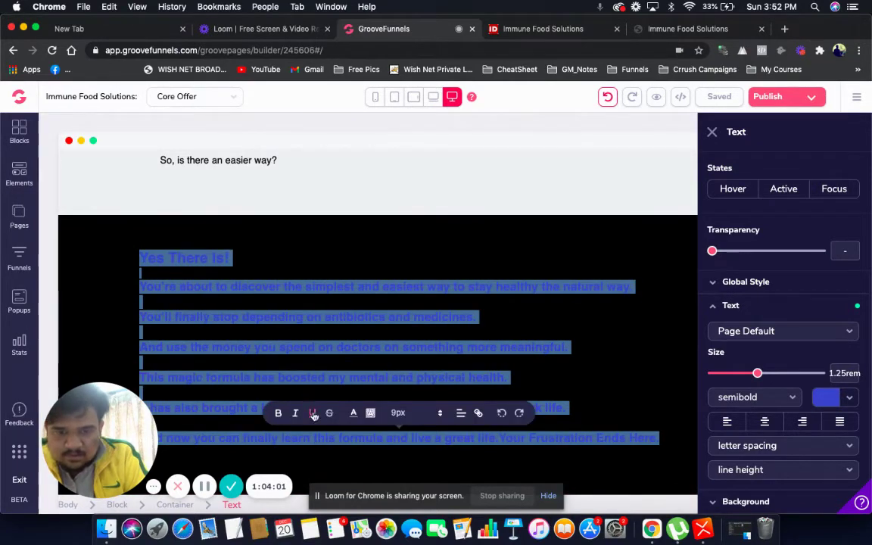
left_click(351, 414)
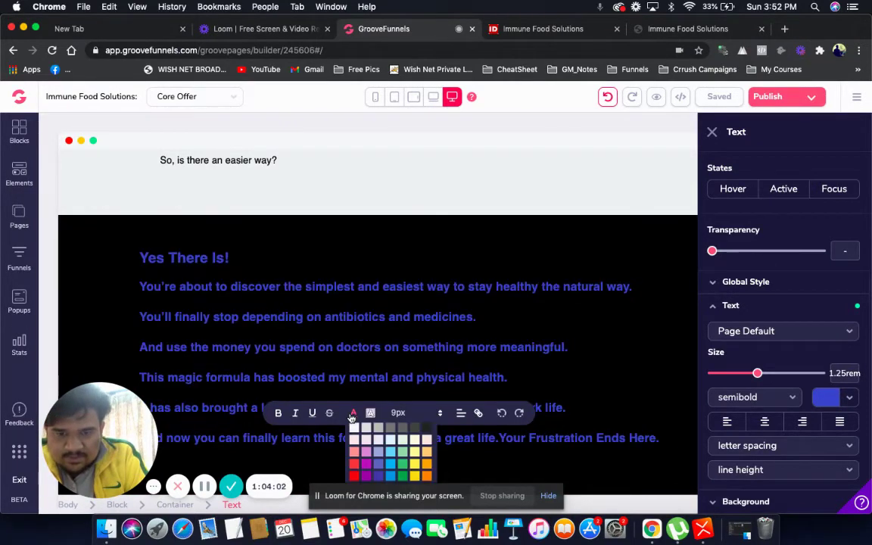
left_click(427, 434)
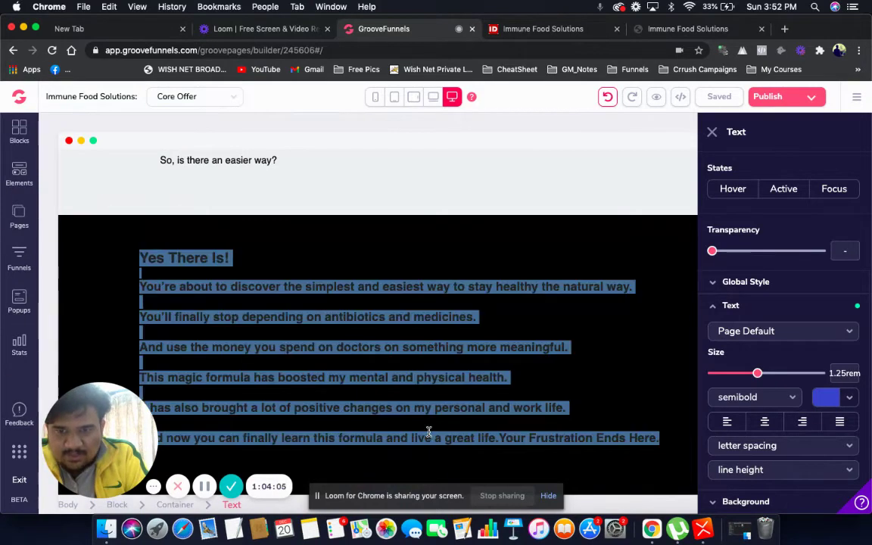
left_click(514, 152)
left_click(518, 238)
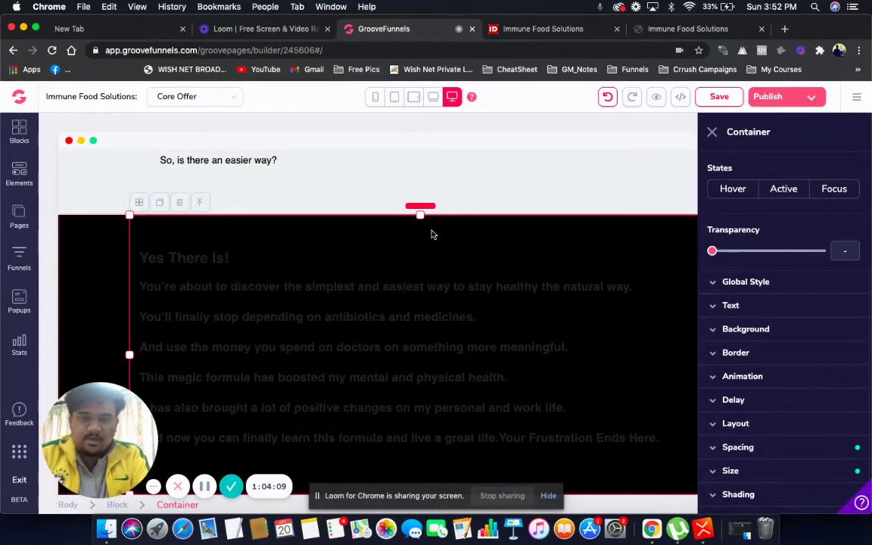
Open the image upload for the background of the black "Yes There Is!" block.
left_click(710, 133)
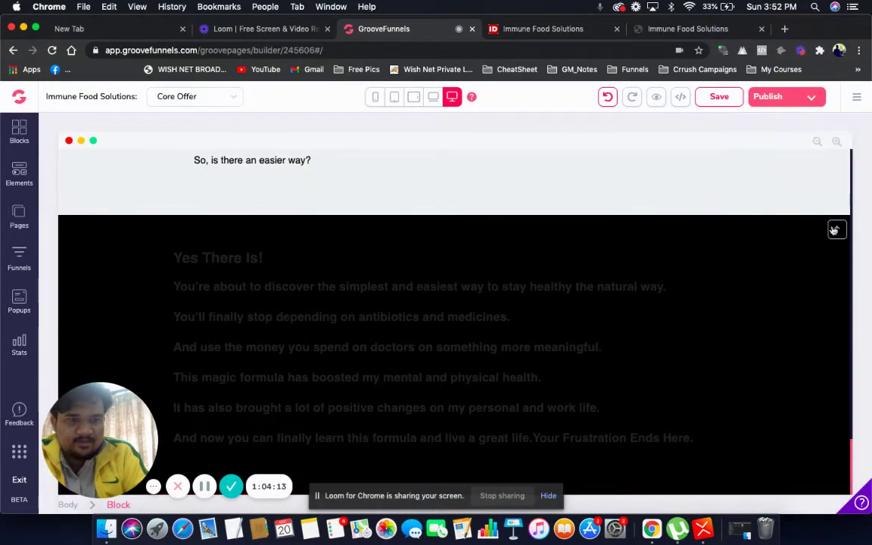
left_click(834, 256)
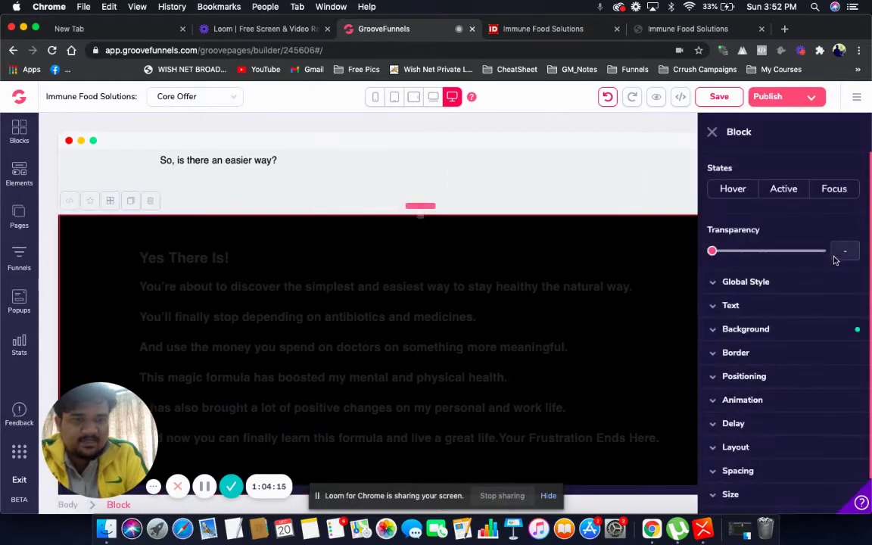
left_click(739, 333)
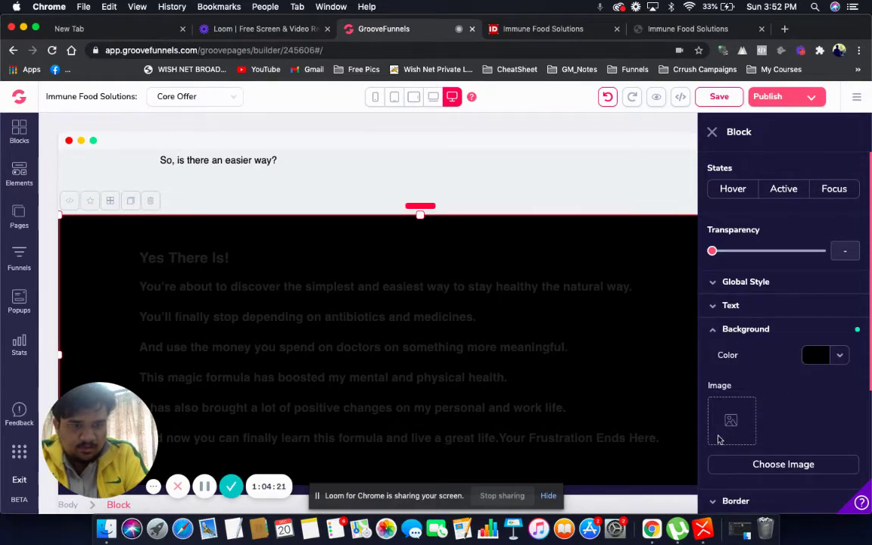
left_click(742, 464)
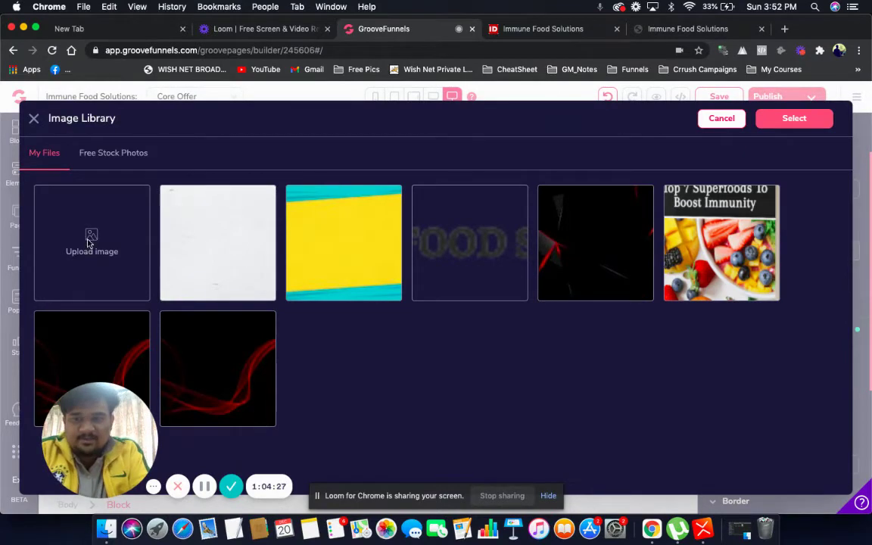
left_click(90, 239)
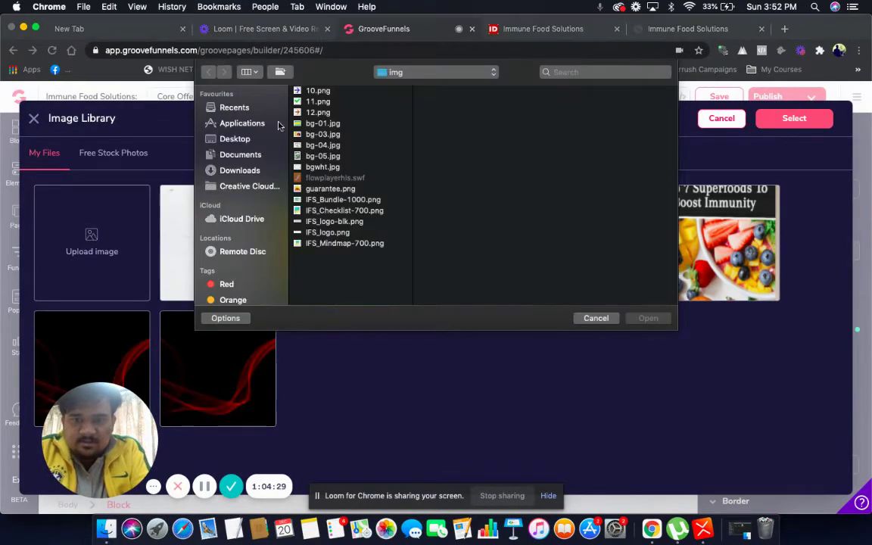
Preview the images in the sales page's img folder, from 10.png through IFS_Mindmap-700.png, looking for the block's background image.
left_click(309, 135)
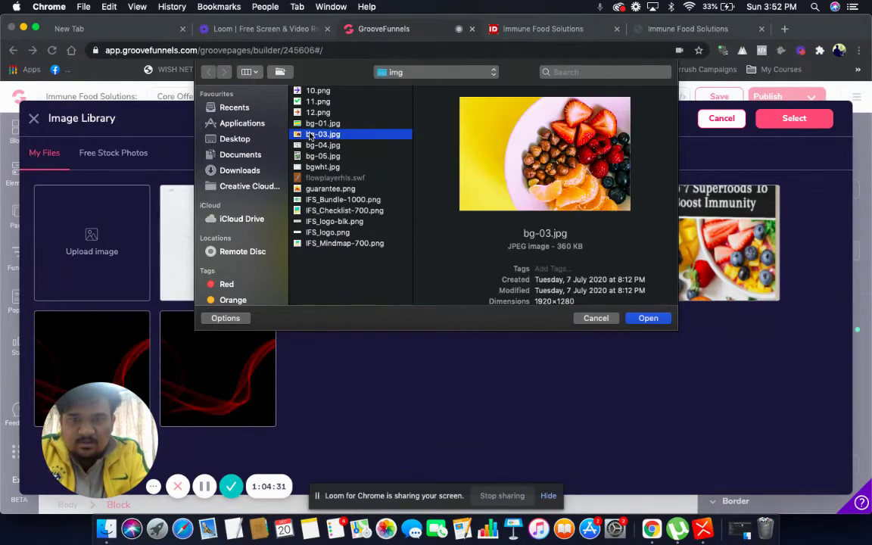
key("Up")
key("Up")
key("Up")
key("Up")
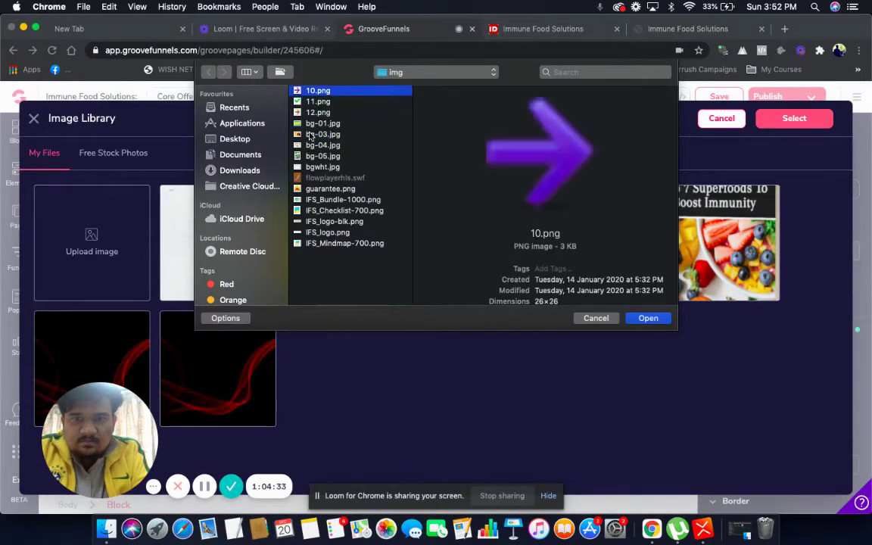
key("Down")
key("Down")
key("Down")
key("Down")
key("Down")
key("Down")
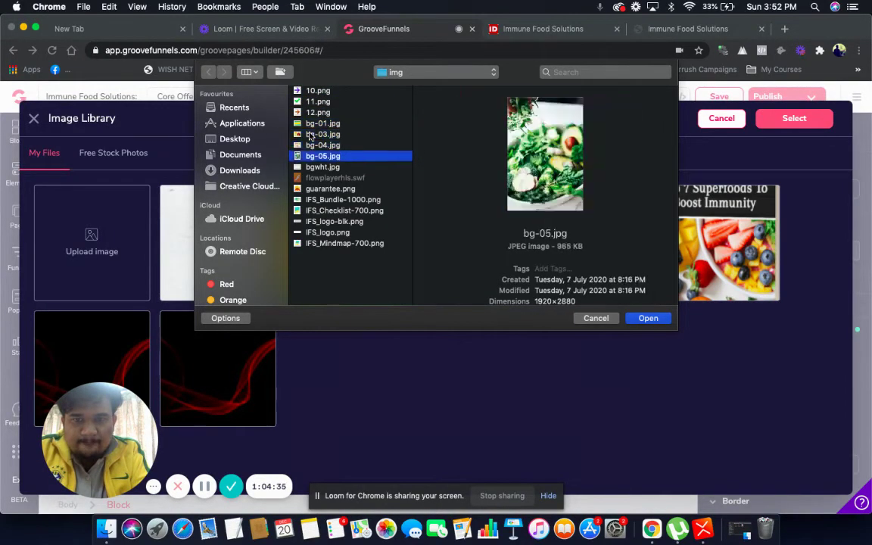
key("Down")
key("Down")
key("Down")
key("Down")
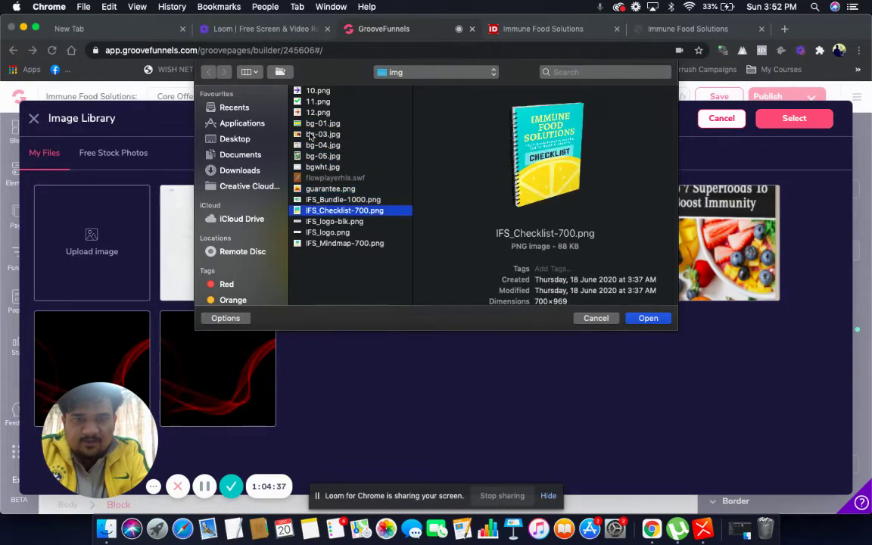
key("Down")
key("Down")
key("Down")
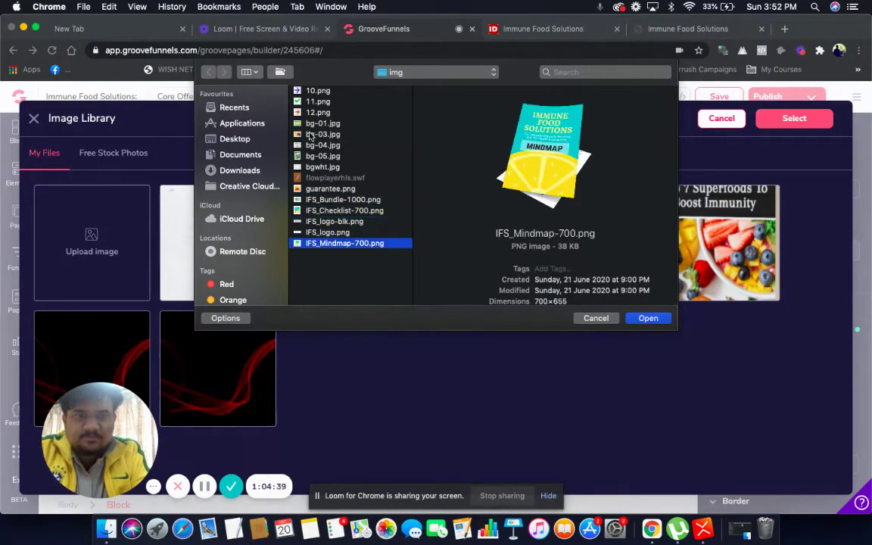
key("Up")
key("Up")
key("Up")
key("Up")
key("Up")
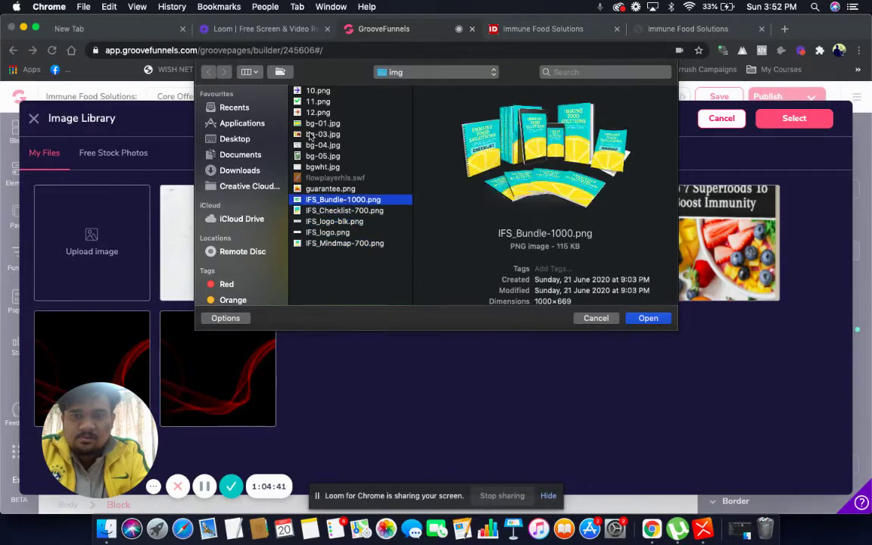
key("Up")
key("Up")
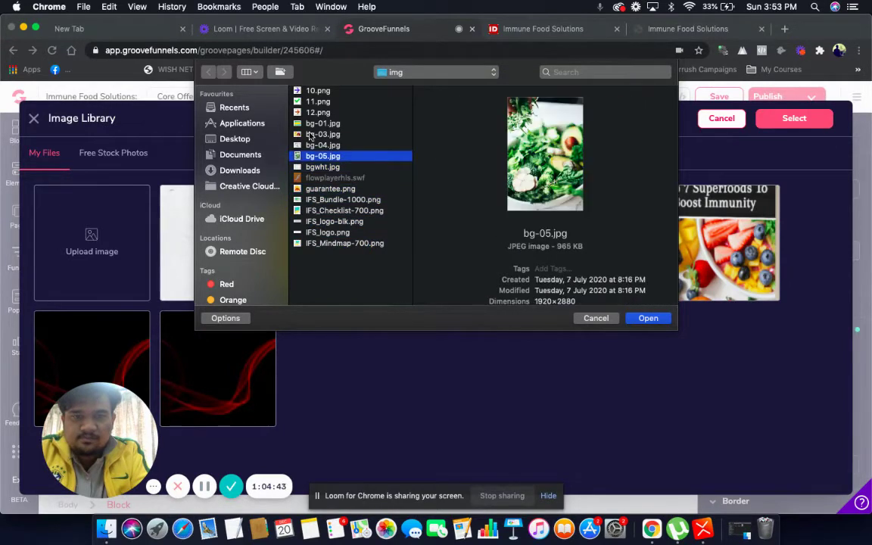
key("Up")
key("Up")
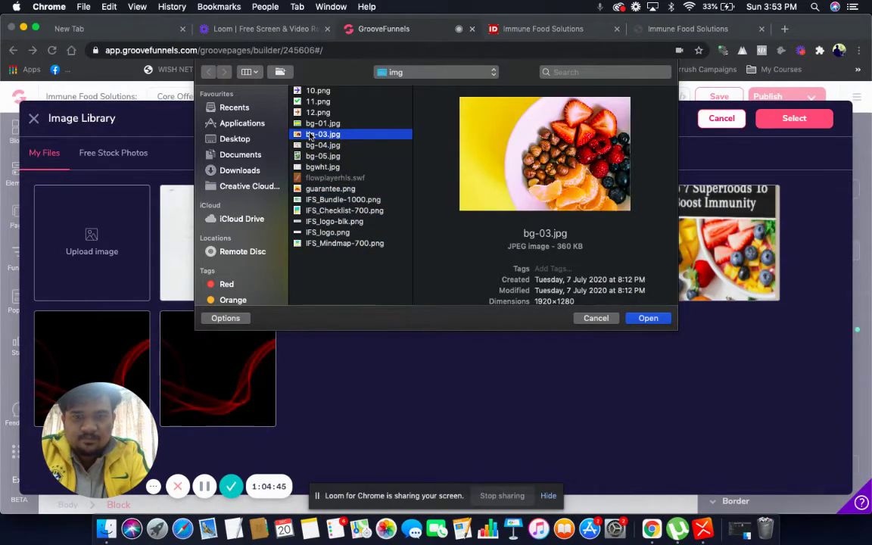
key("Up")
key("Up")
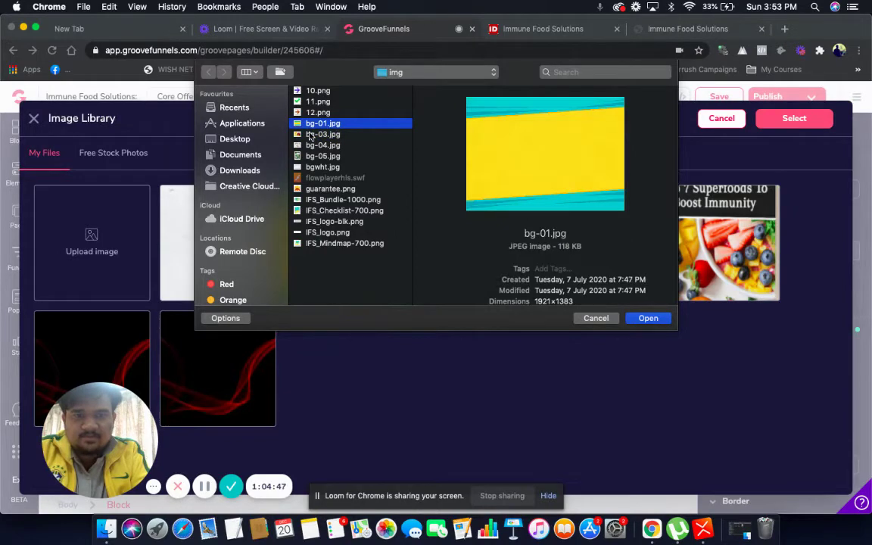
key("Up")
key("Up")
key("Up")
key("Down")
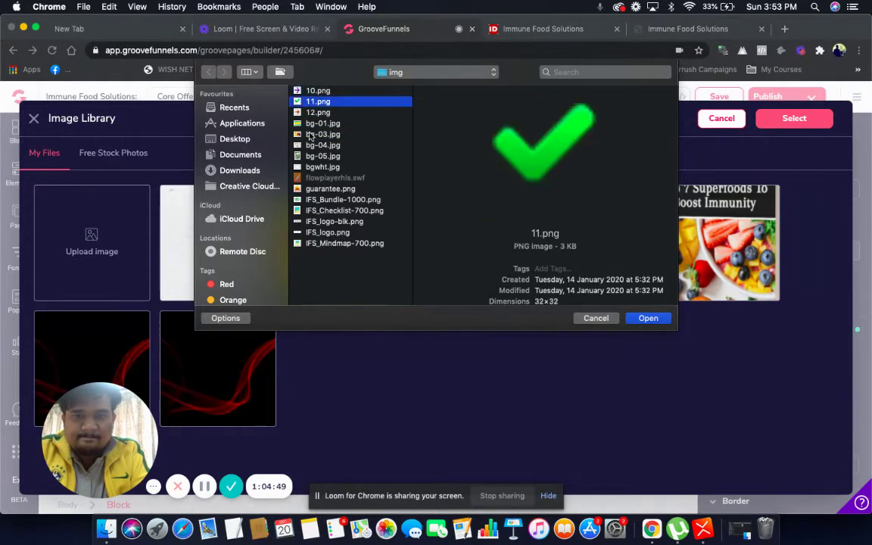
key("Down")
key("Down")
key("Down")
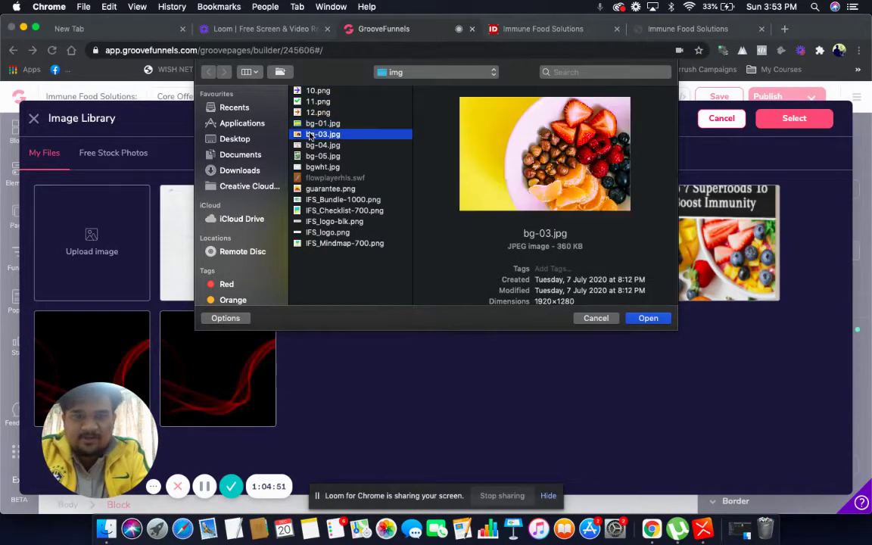
key("Down")
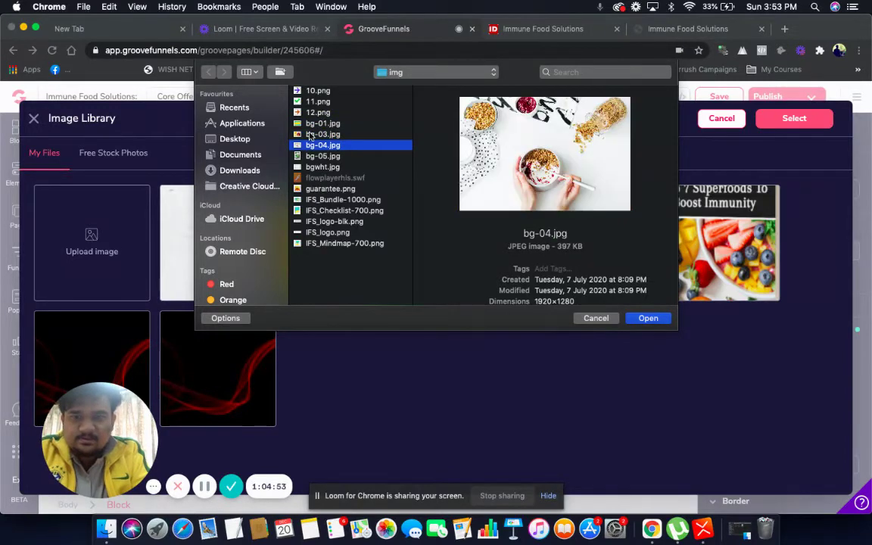
Look through the Ecover Cover folder and the Banner Ads images in Module9-GraphicsPack-3 for a suitable background.
left_click(489, 76)
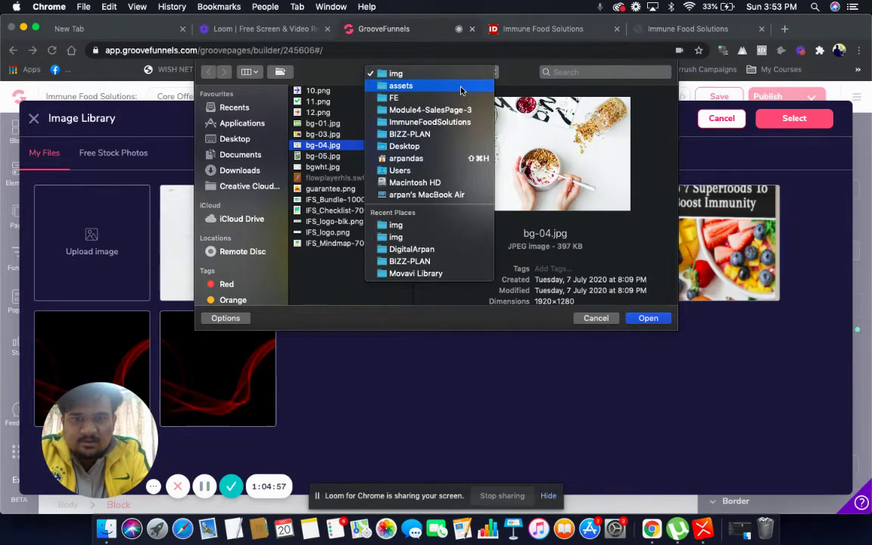
left_click(459, 88)
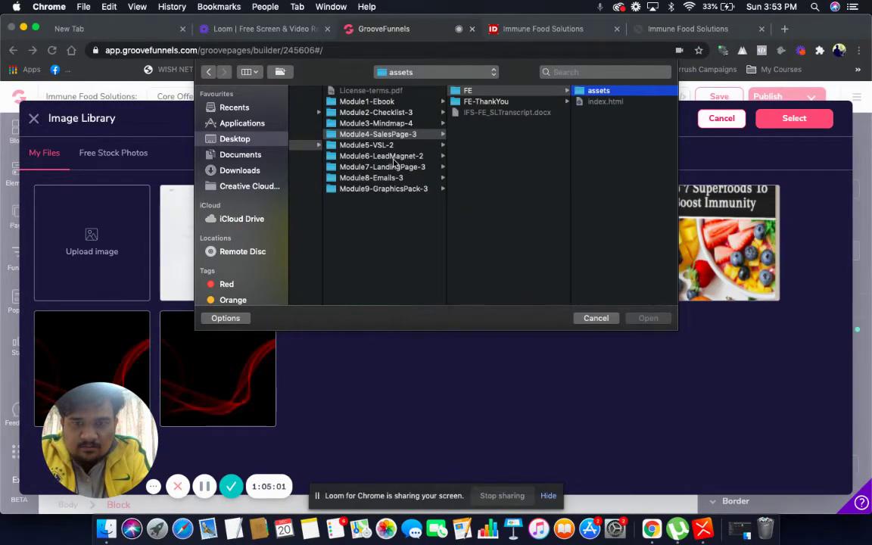
left_click(390, 190)
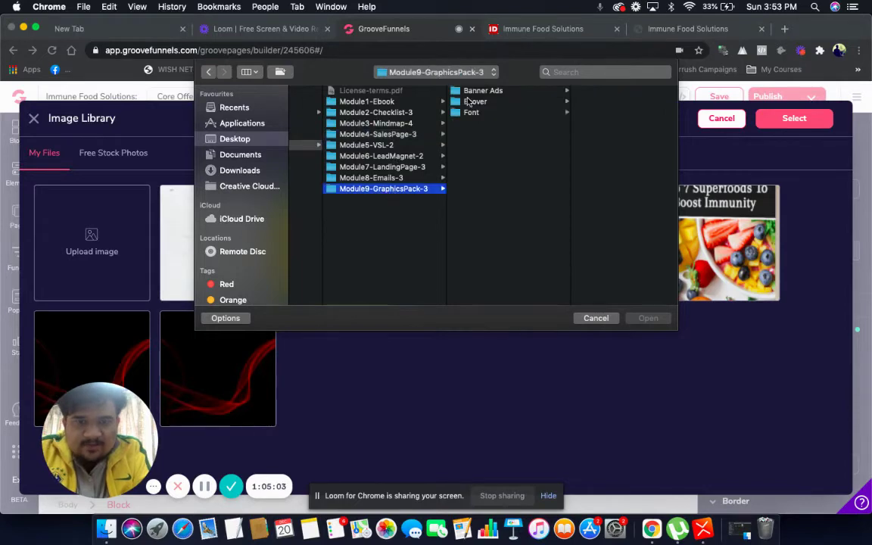
left_click(475, 102)
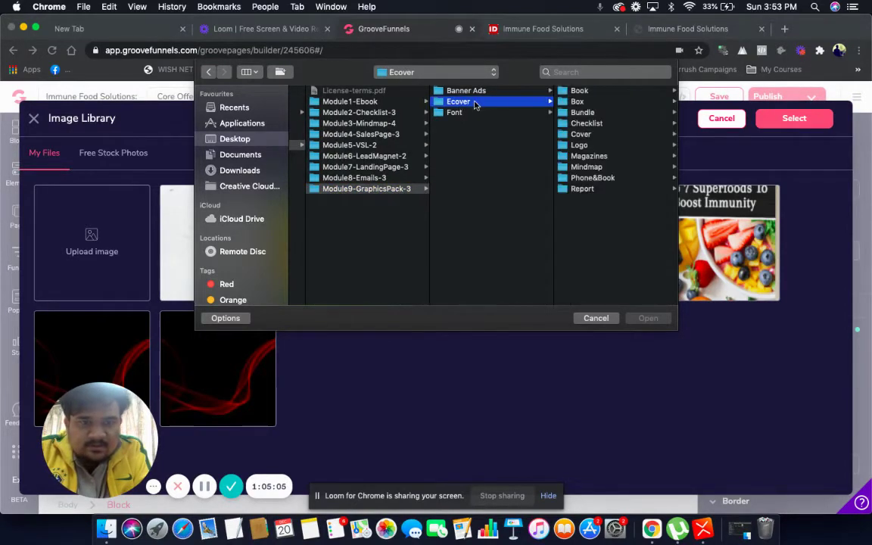
left_click(595, 135)
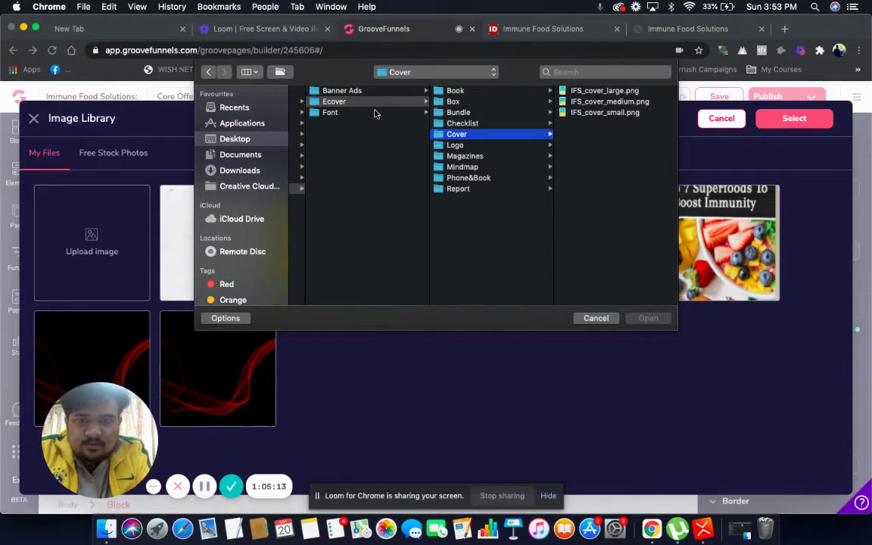
left_click(356, 91)
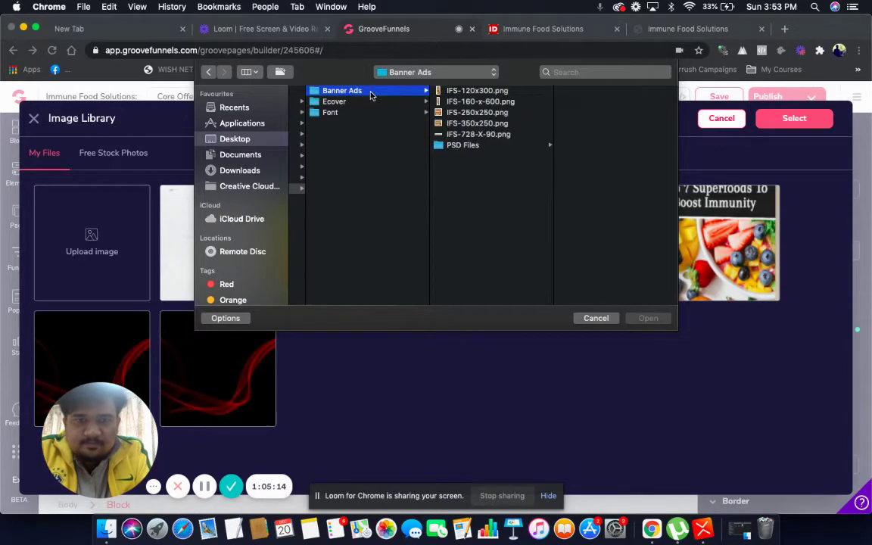
left_click(459, 90)
key("Down")
key("Down")
key("Down")
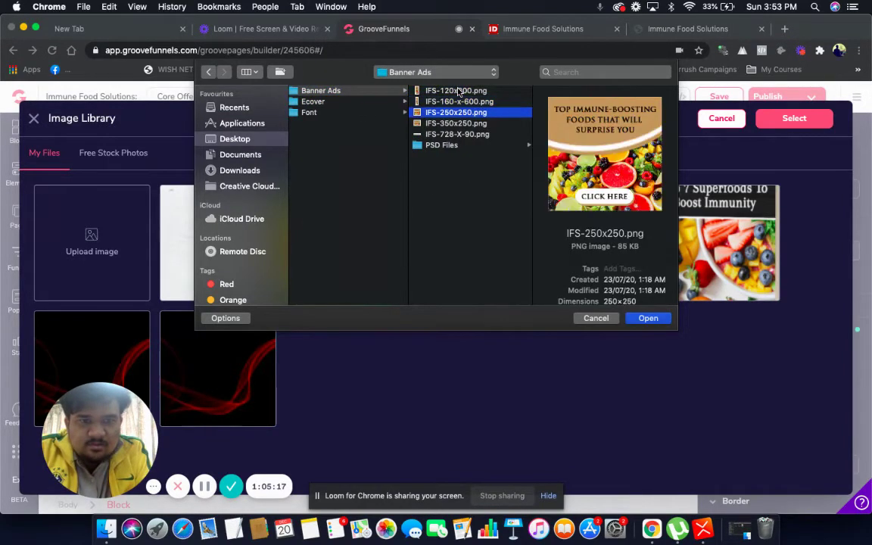
Check the graphics pack's Font folder and the Logo and Mindmap folders under Ecover for a background image.
left_click(338, 114)
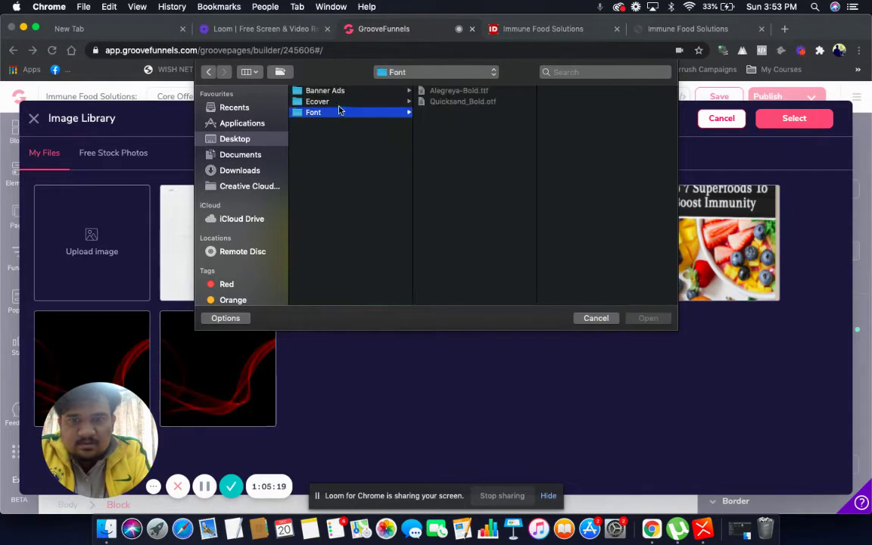
left_click(342, 102)
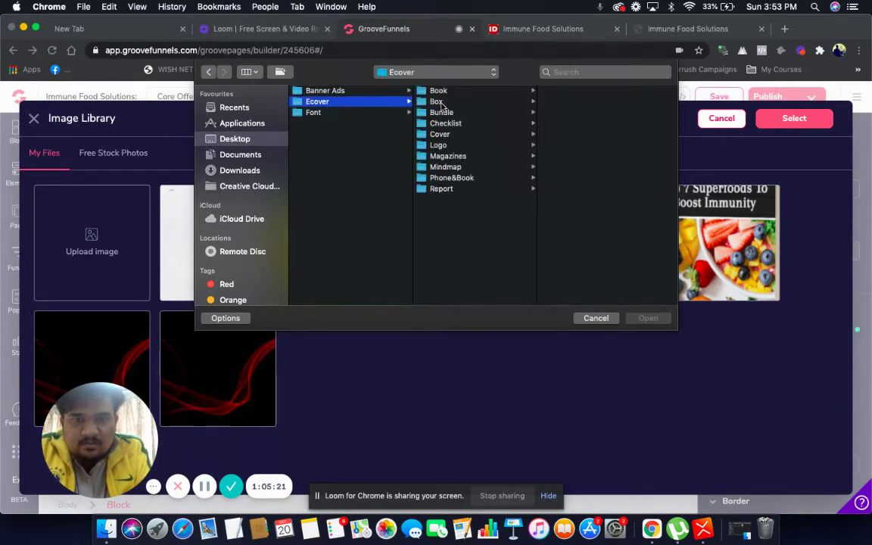
left_click(439, 145)
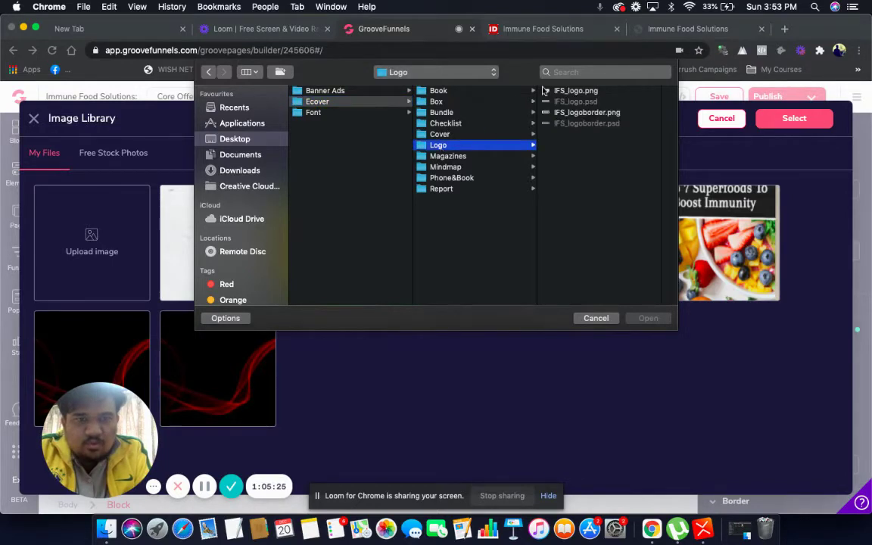
left_click(575, 91)
key("Left")
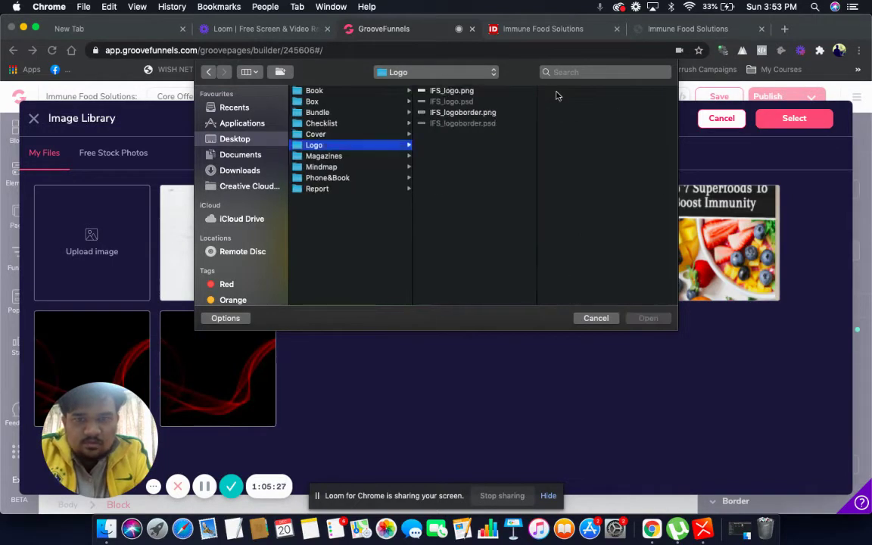
key("Down")
key("Down")
key("Right")
key("Down")
key("Down")
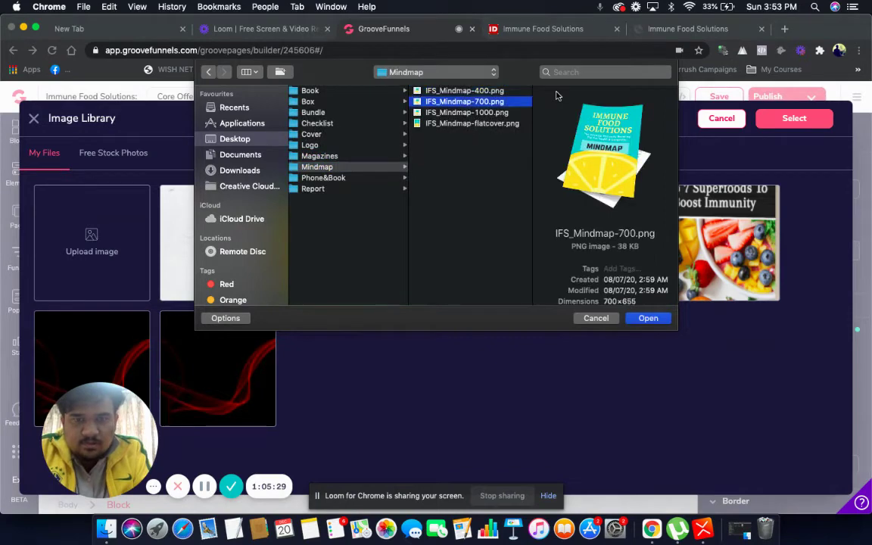
key("Left")
key("Up")
key("Left")
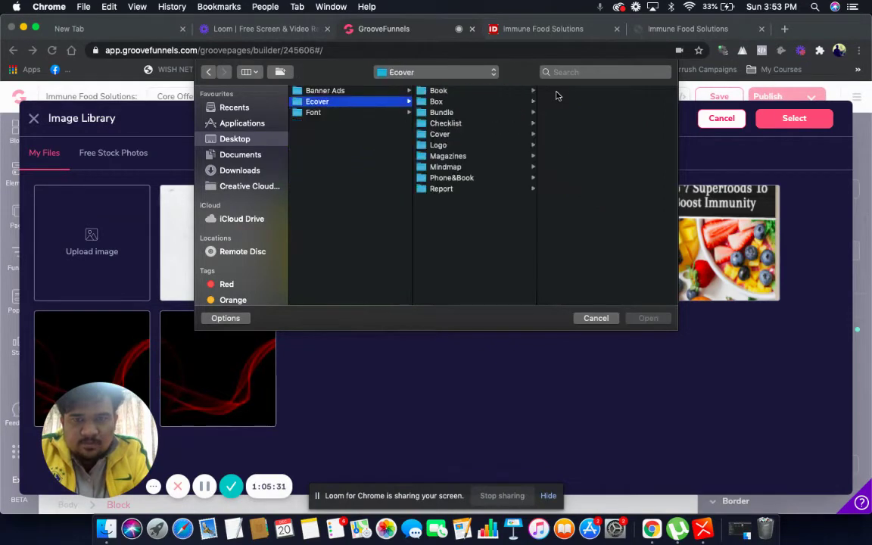
Preview the images in the LP assets img folder of Module7-LandingPage-3, including image2.jpg.
key("Left")
key("Up")
key("Up")
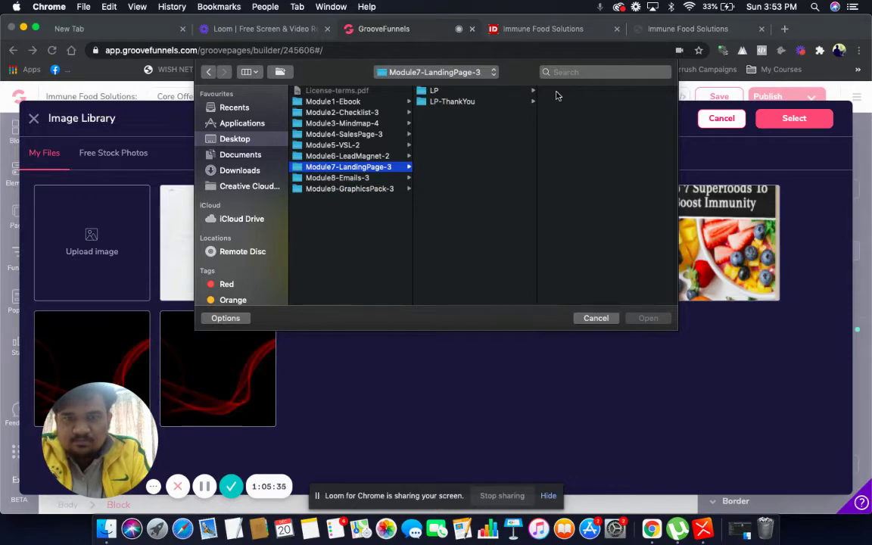
key("Right")
left_click(558, 93)
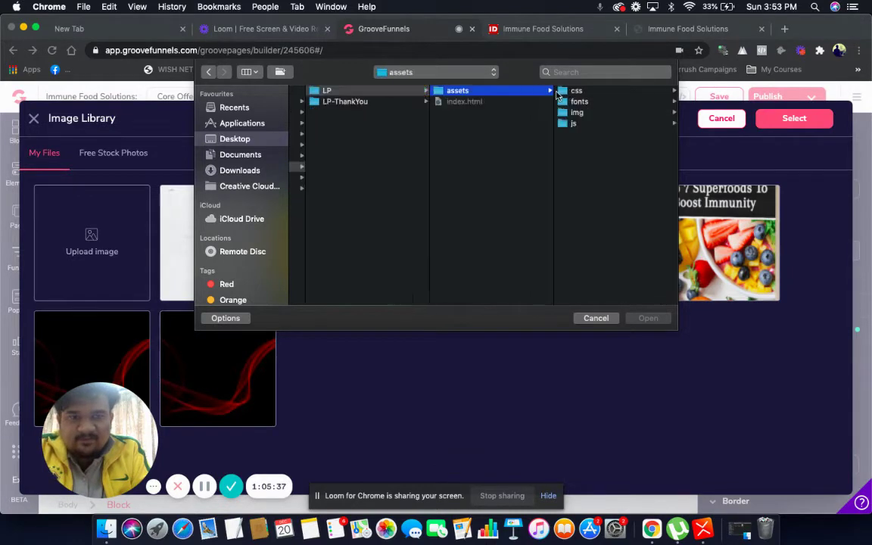
key("Right")
key("Down")
key("Down")
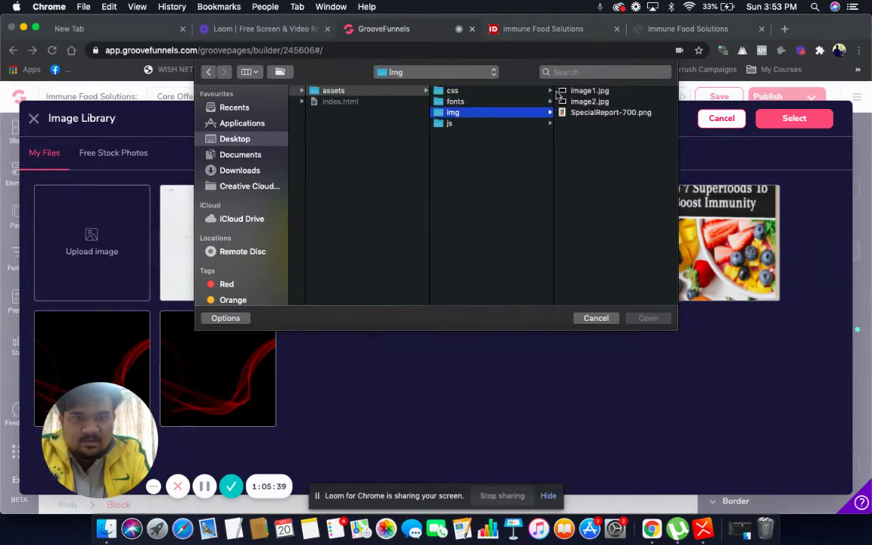
key("Right")
key("Down")
key("Down")
key("Up")
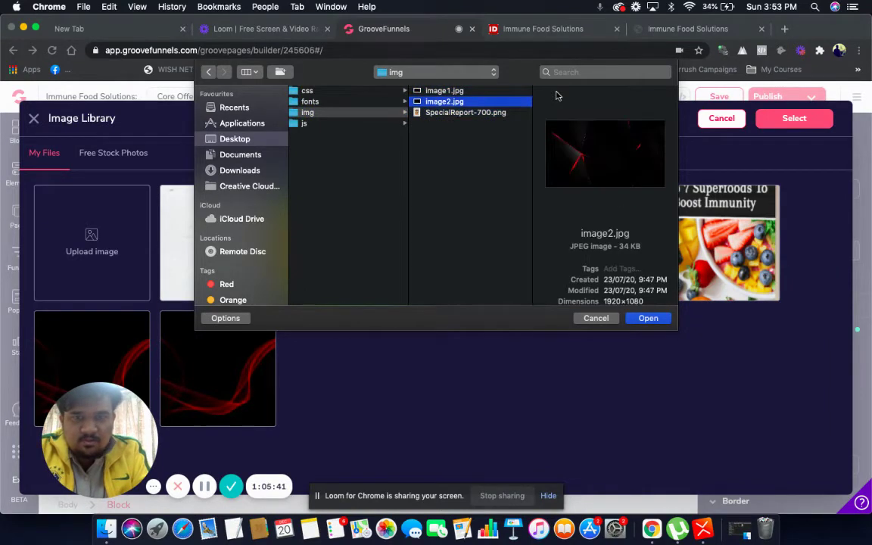
Preview the images in the FE-ThankYou assets img folder of Module4-SalesPage-3, from bg-01.jpg through the download button images.
key("Left")
key("Left")
key("Left")
key("Left")
key("Up")
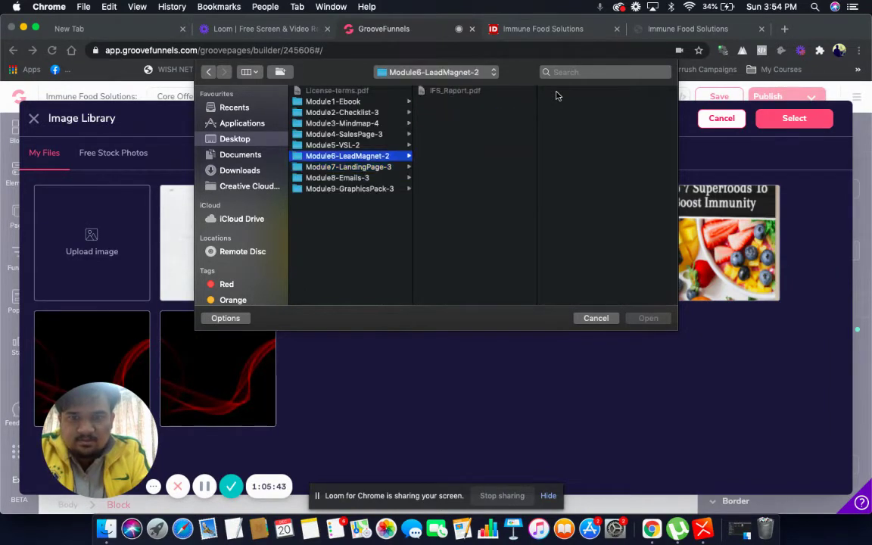
key("Up")
key("Up")
key("Right")
key("Down")
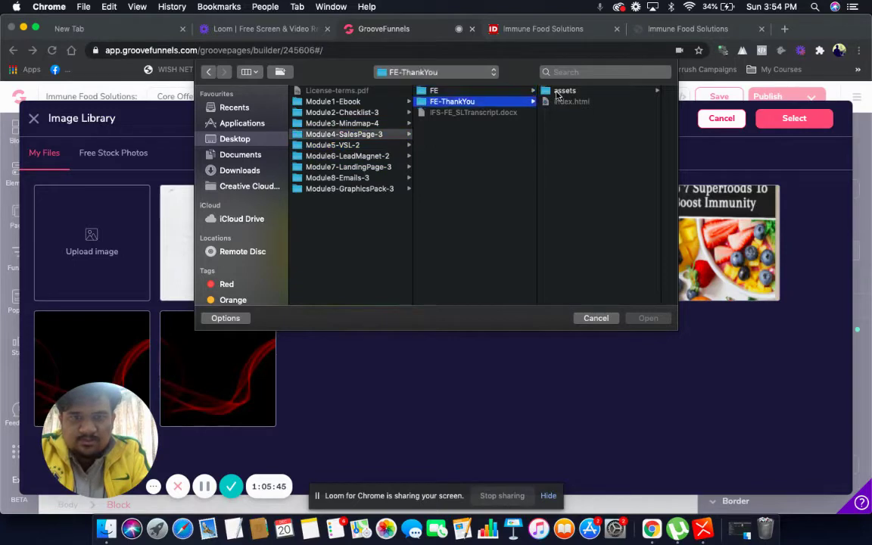
key("Right")
key("Right")
key("Down")
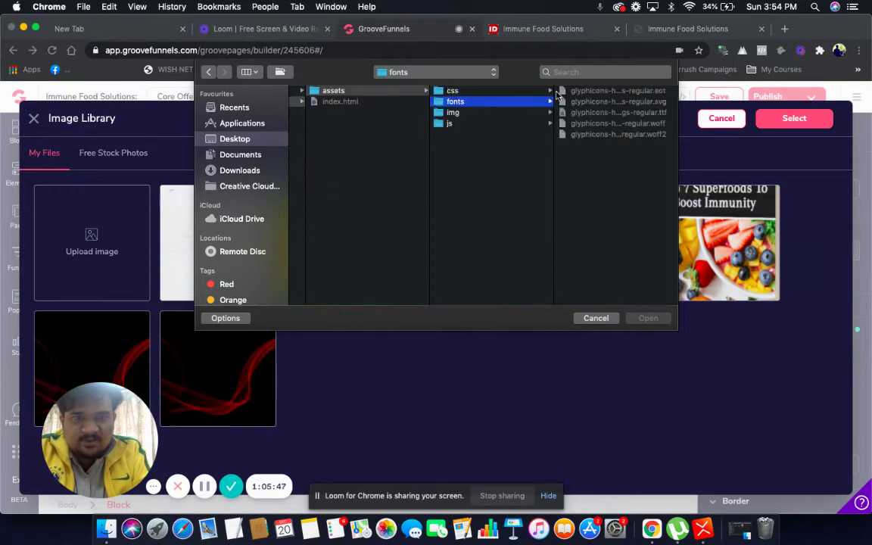
key("Down")
key("Right")
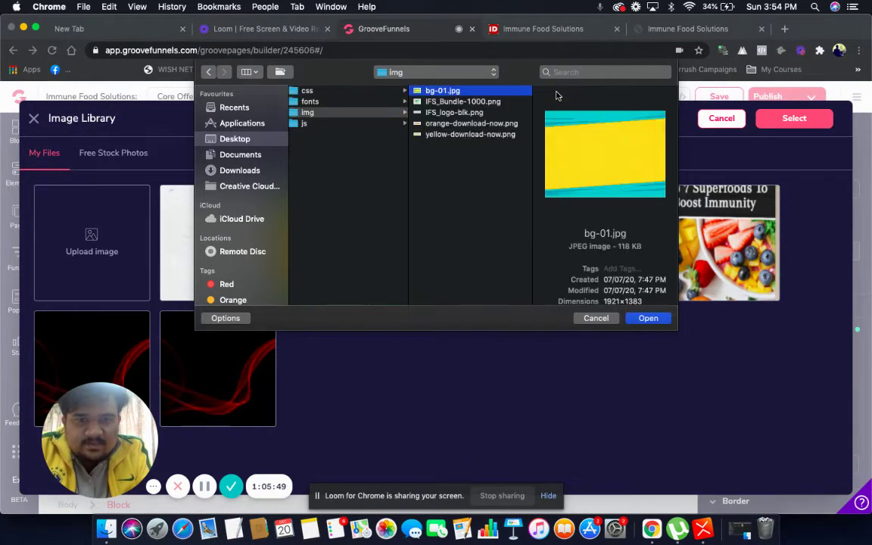
key("Down")
key("Down")
key("Down")
key("Down")
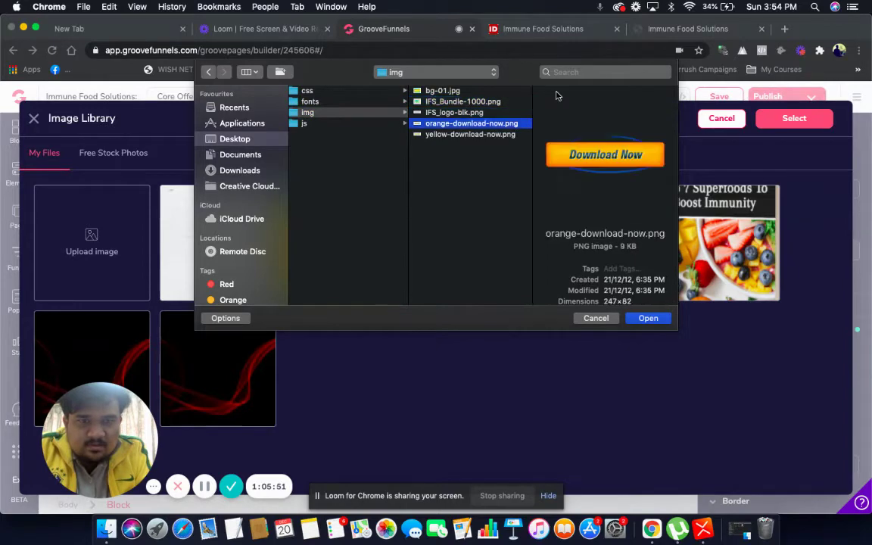
key("Up")
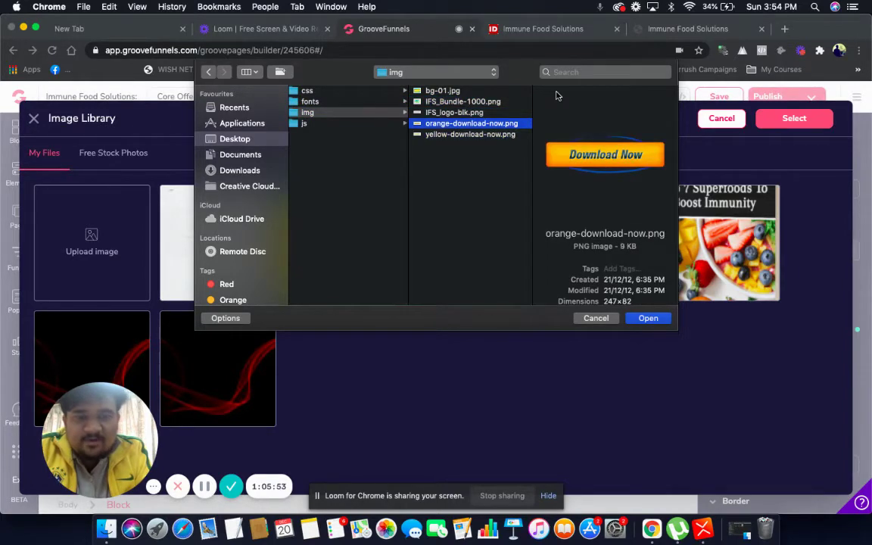
Look through the FE assets img folder of Module4-SalesPage-3 and load bgwht.jpg from it for upload to the image library.
key("Left")
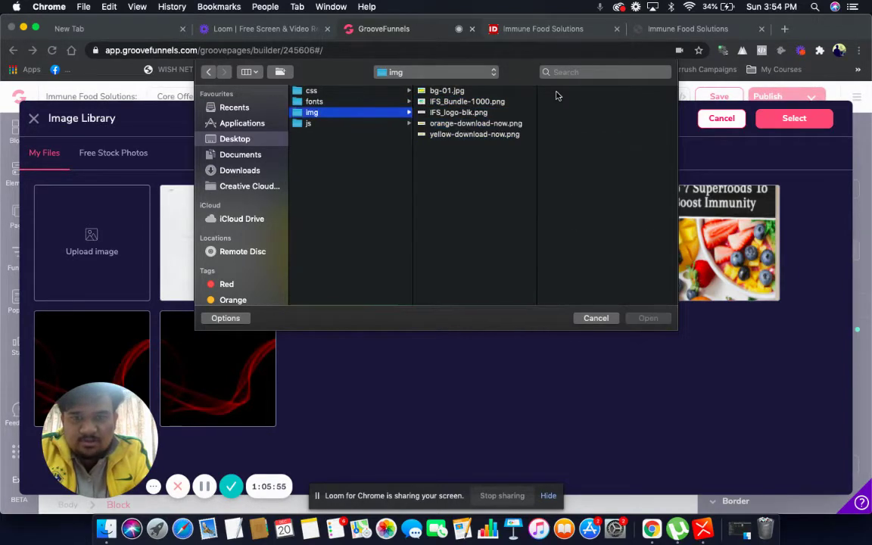
key("Up")
key("Up")
key("Left")
key("Left")
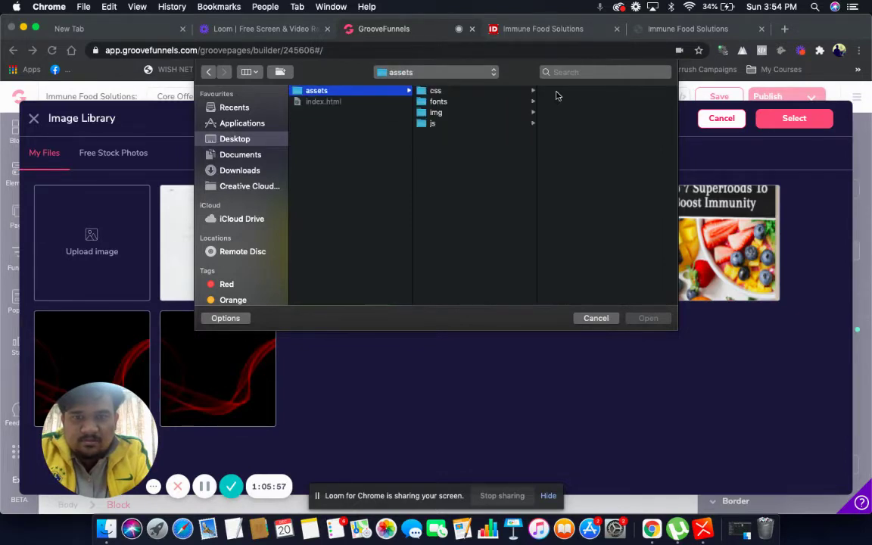
key("Up")
key("Right")
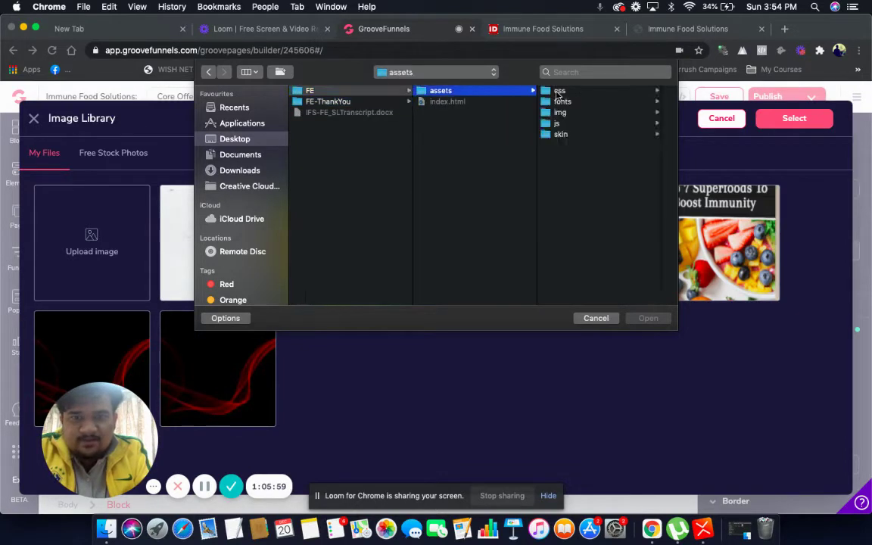
key("Right")
key("Down")
key("Down")
key("Right")
key("Down")
key("Down")
key("Down")
key("Down")
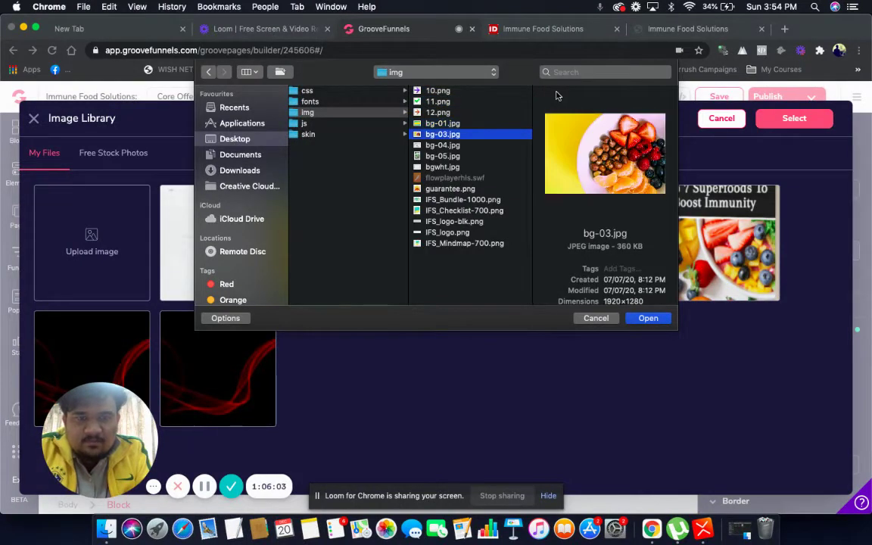
key("Down")
key("Down")
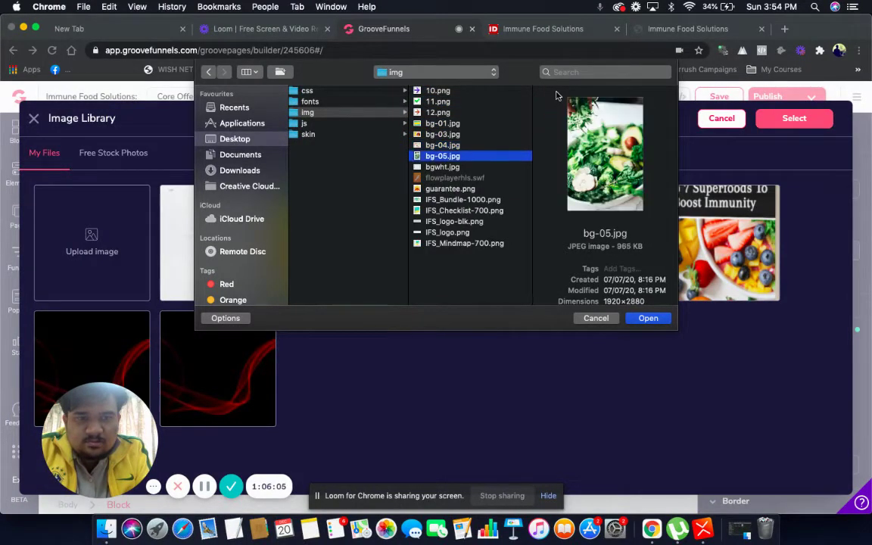
key("Down")
key("Down")
key("Up")
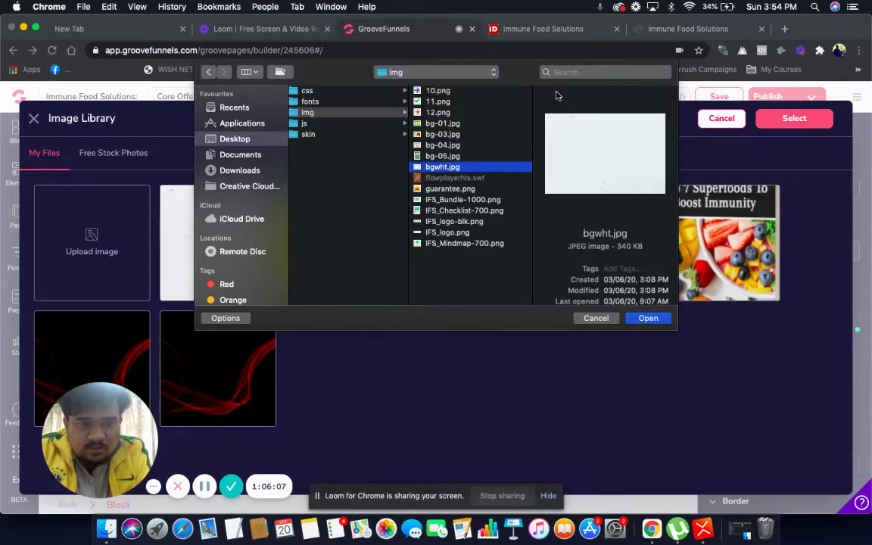
left_click(650, 318)
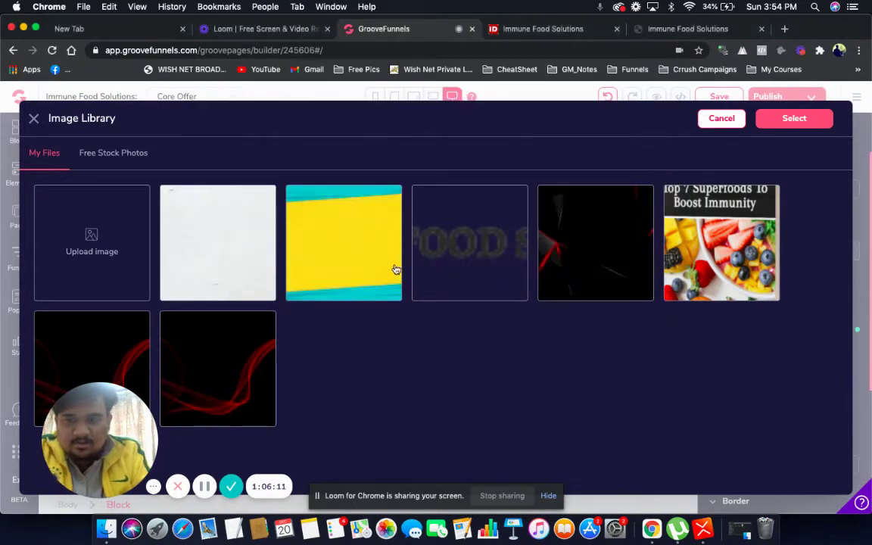
Discard the pending duplicate upload and set the library's existing bgwht.jpg as the background image of the "Yes There Is!" block.
left_click(211, 235)
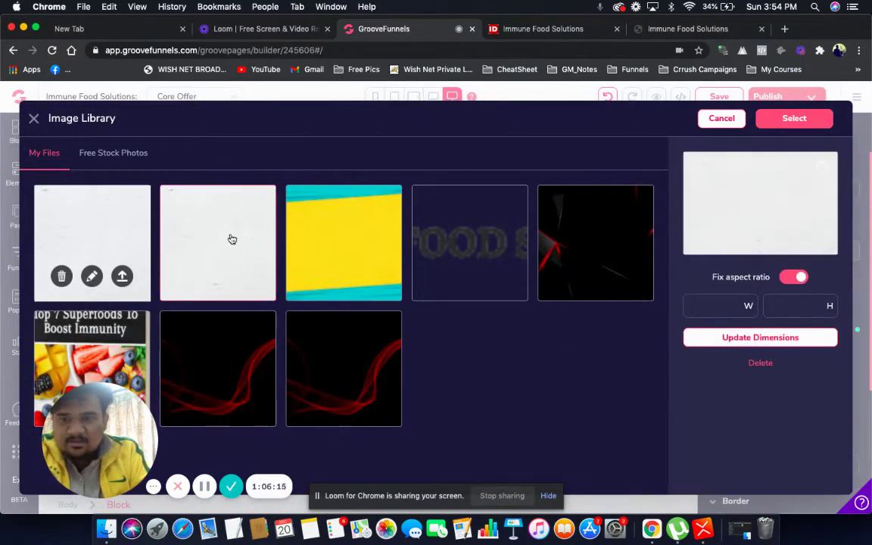
left_click(63, 277)
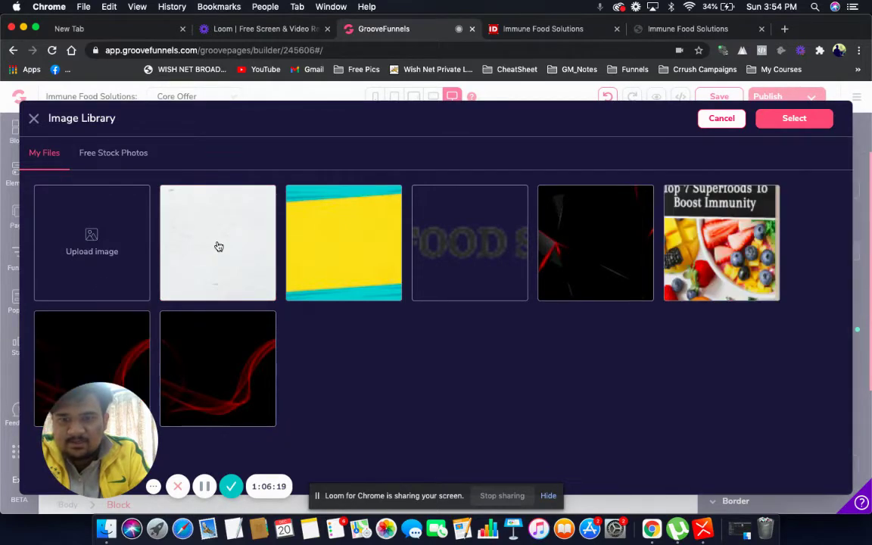
left_click(218, 246)
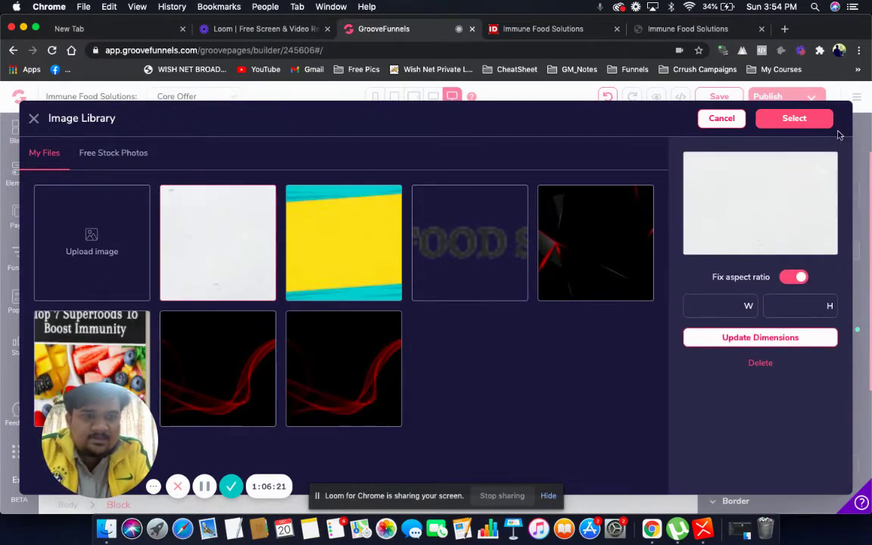
left_click(813, 123)
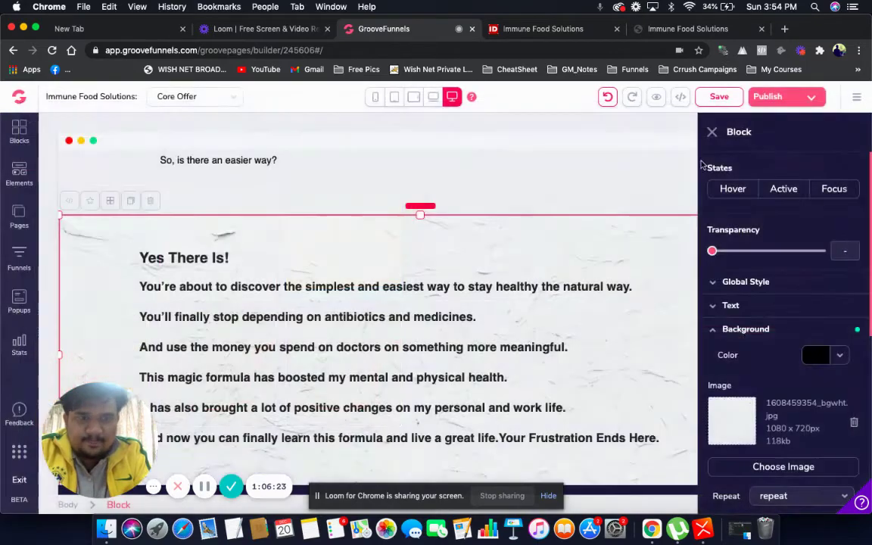
Close the settings of the "Yes There Is!" block, save the Core Offer page and review the preceding text section.
scroll(553, 247, "down", 1)
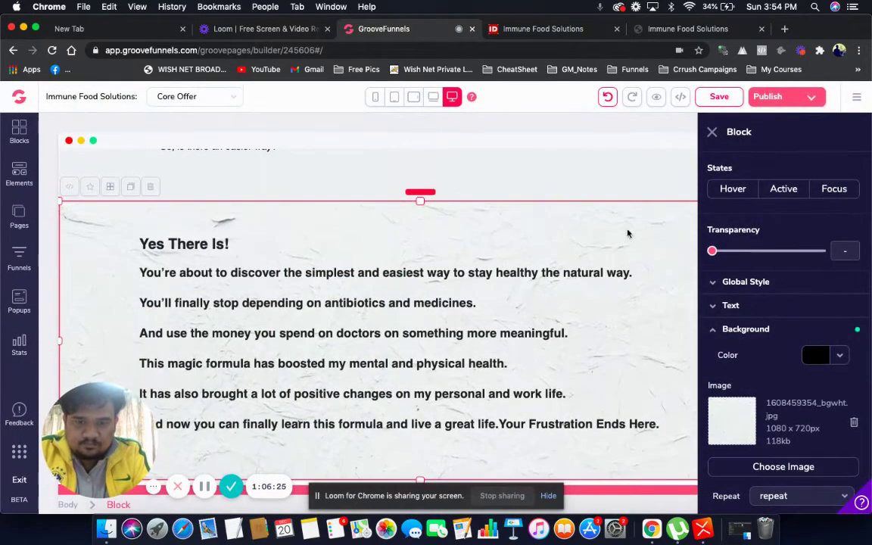
left_click(712, 133)
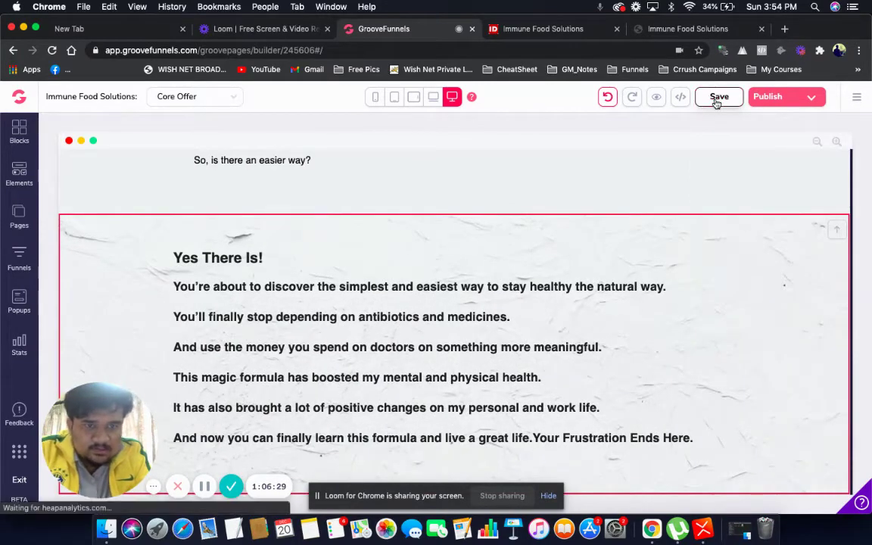
left_click(717, 99)
scroll(622, 216, "up", 2)
scroll(620, 215, "up", 2)
scroll(620, 216, "down", 3)
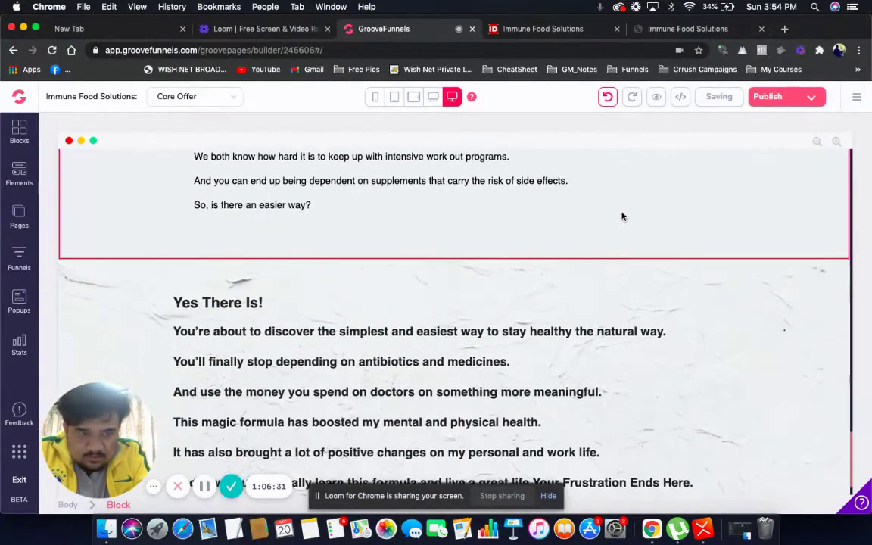
scroll(754, 401, "up", 15)
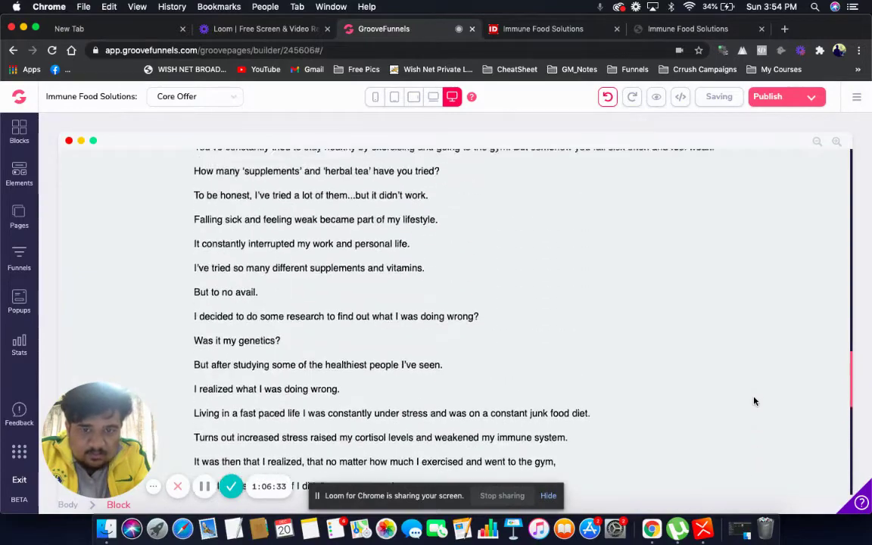
scroll(754, 401, "down", 15)
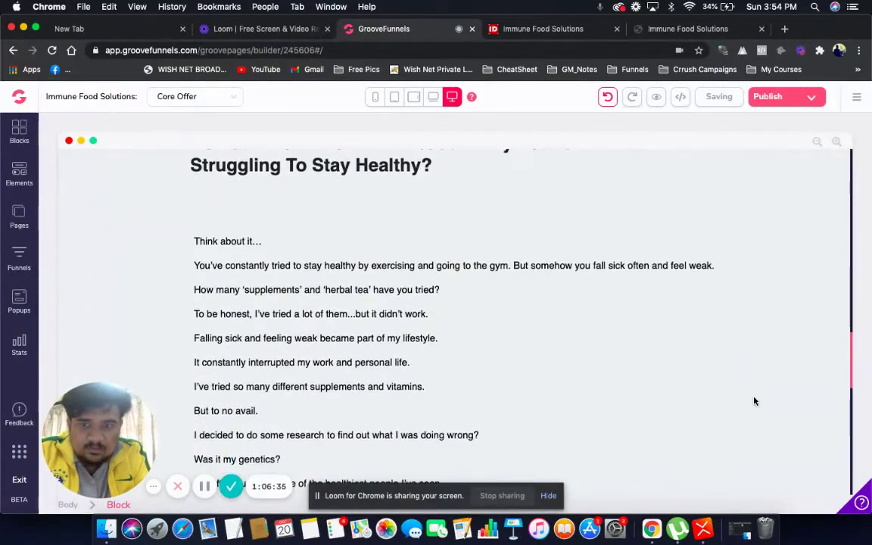
Switch to the Immune Food Solutions reference sales page and examine the sections after "Yes There Is!", including the product introduction, pricing, bonuses and options.
left_click(709, 30)
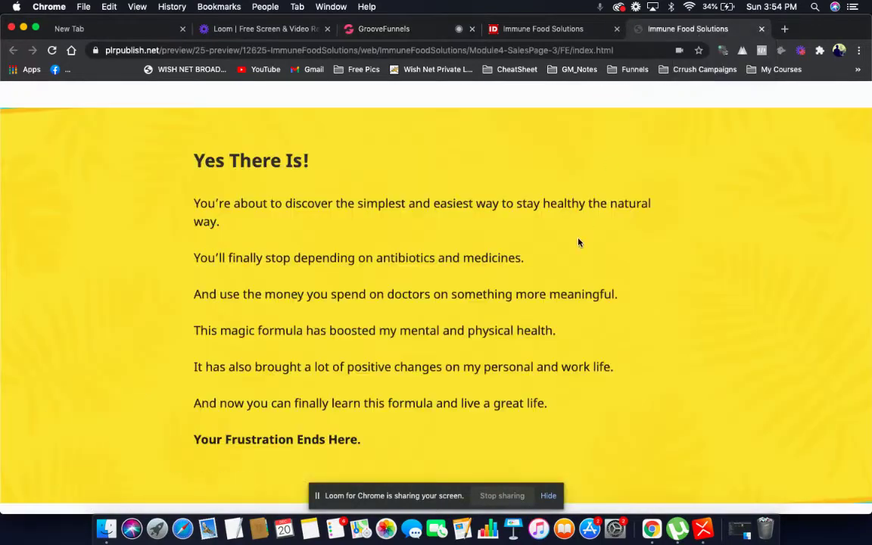
scroll(578, 242, "down", 5)
scroll(578, 241, "down", 3)
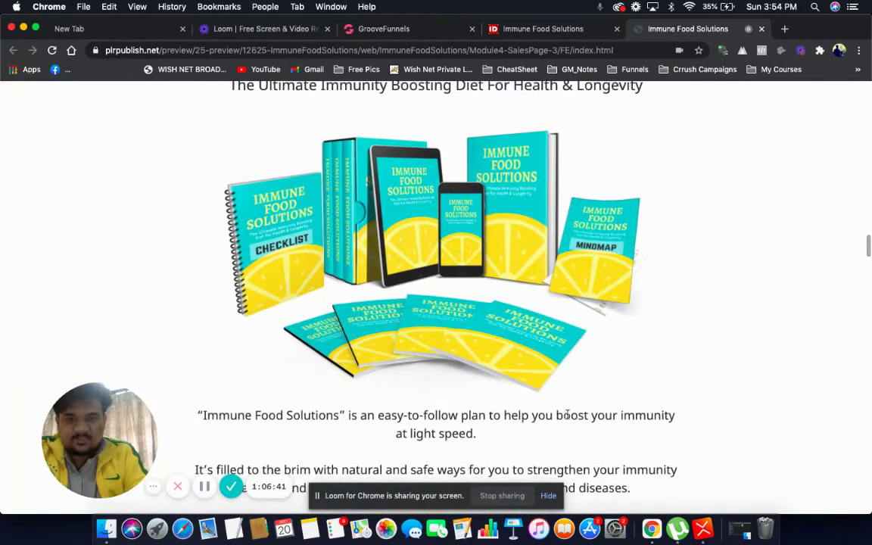
scroll(513, 210, "up", 3)
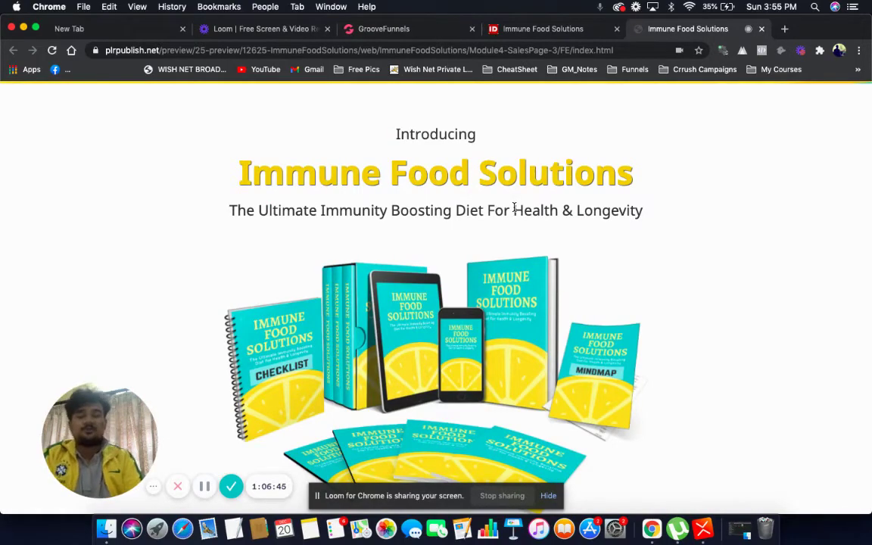
scroll(514, 209, "down", 12)
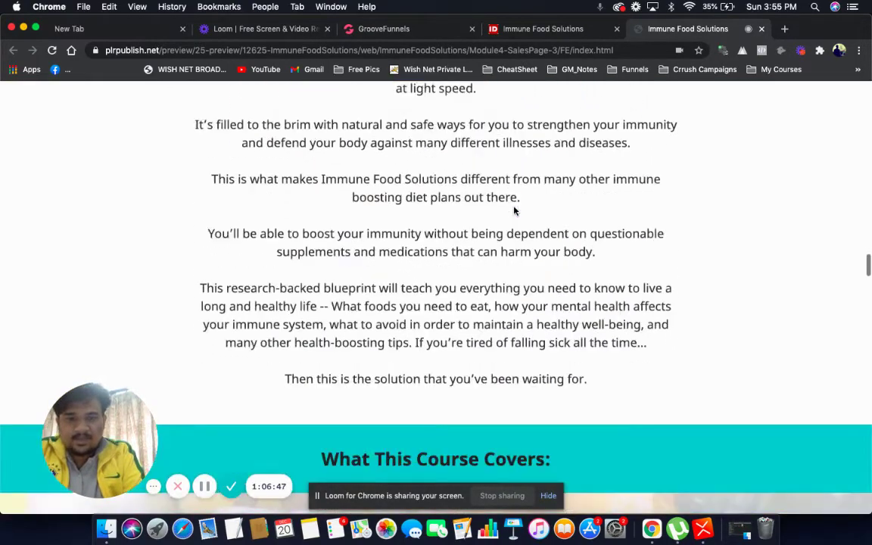
scroll(514, 210, "down", 15)
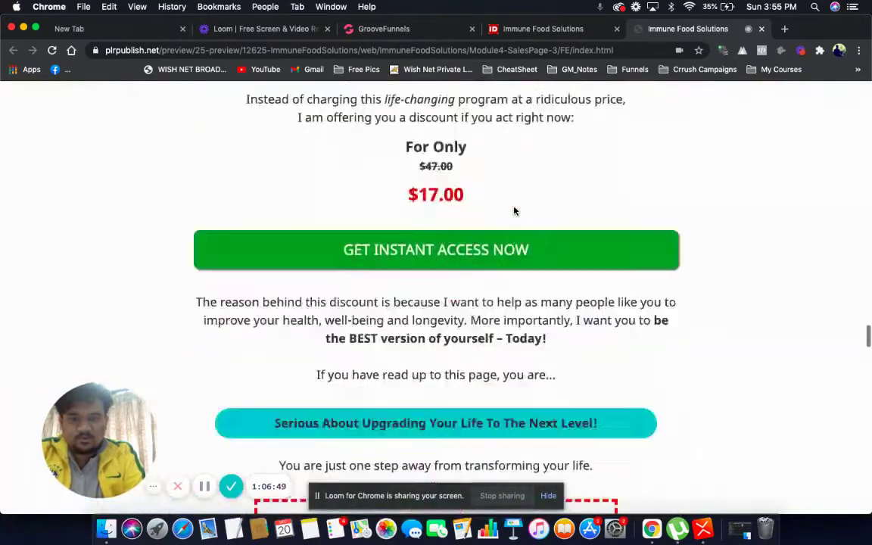
scroll(514, 206, "up", 4)
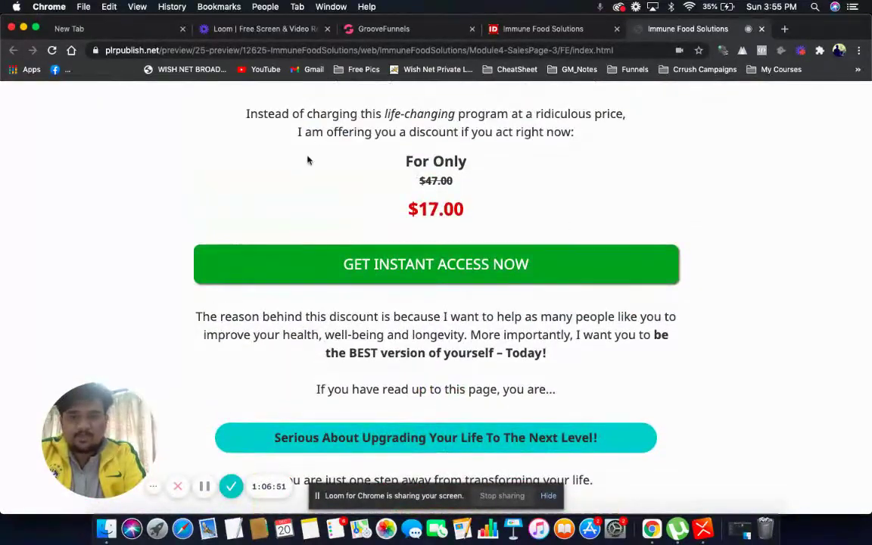
scroll(317, 238, "down", 15)
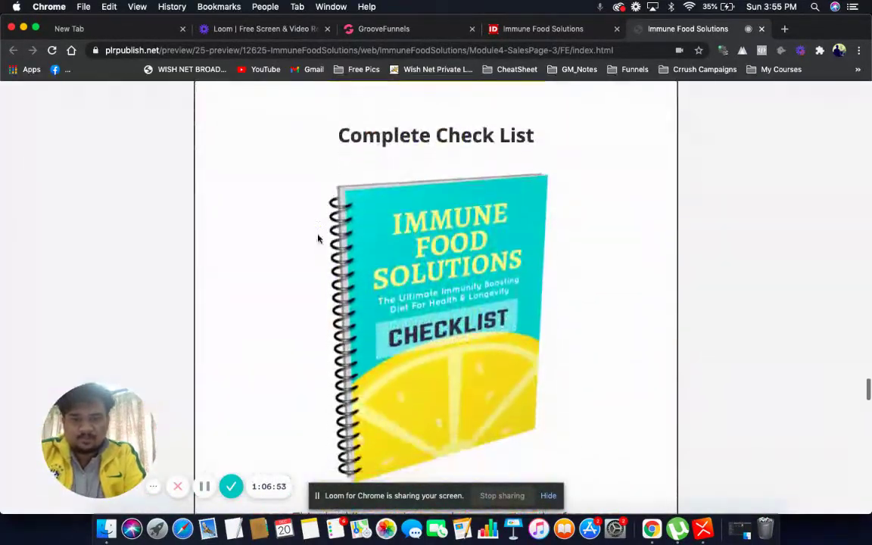
scroll(318, 238, "up", 5)
scroll(318, 238, "down", 20)
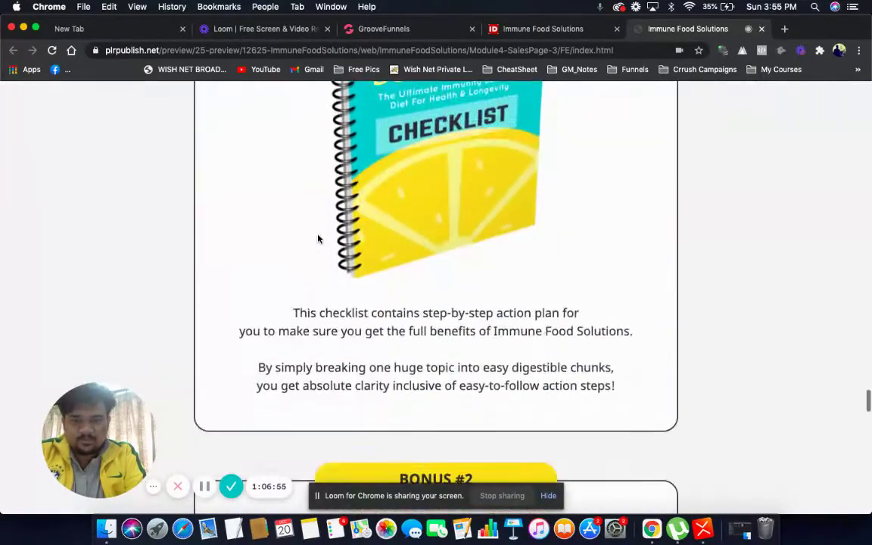
scroll(318, 239, "down", 15)
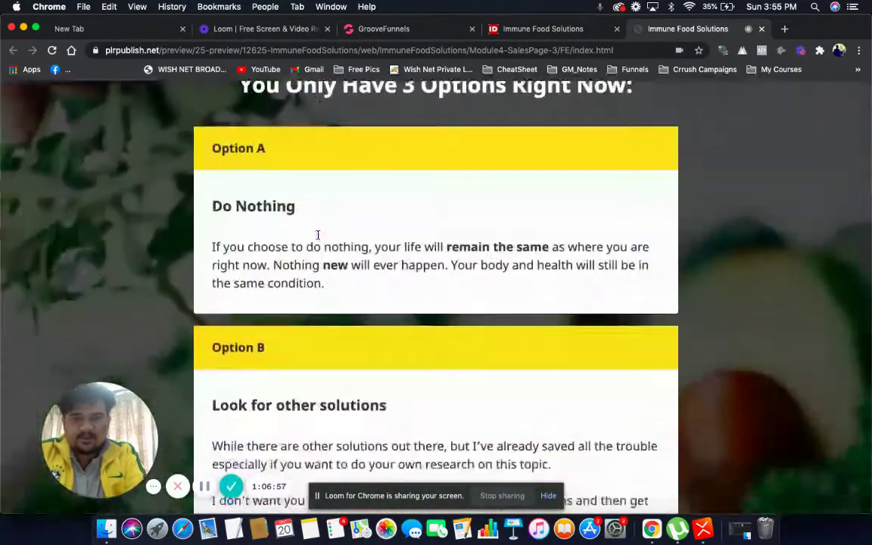
scroll(318, 238, "up", 20)
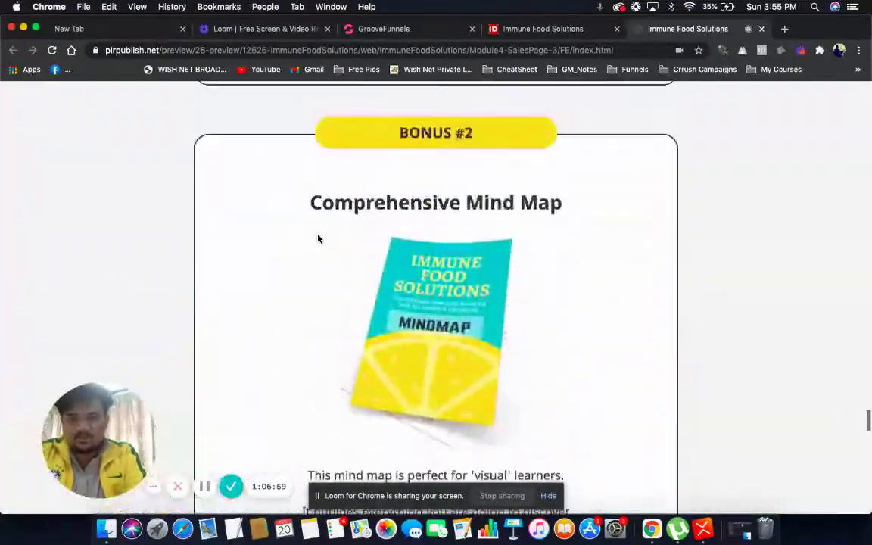
scroll(318, 236, "up", 15)
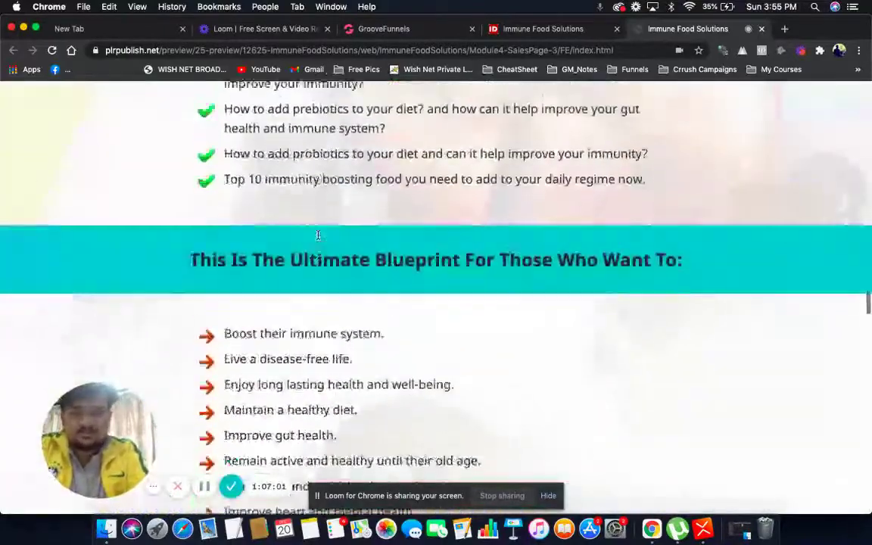
scroll(318, 237, "up", 10)
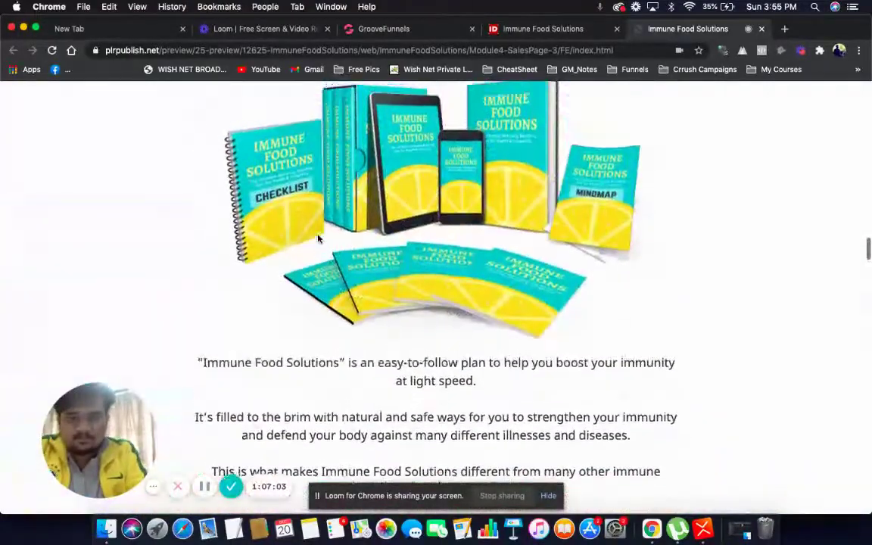
Select the introduction text from "Introducing" through "The Ultimate Immunity Boosting Diet For Health & Longevity" on the reference sales page.
scroll(318, 238, "up", 2)
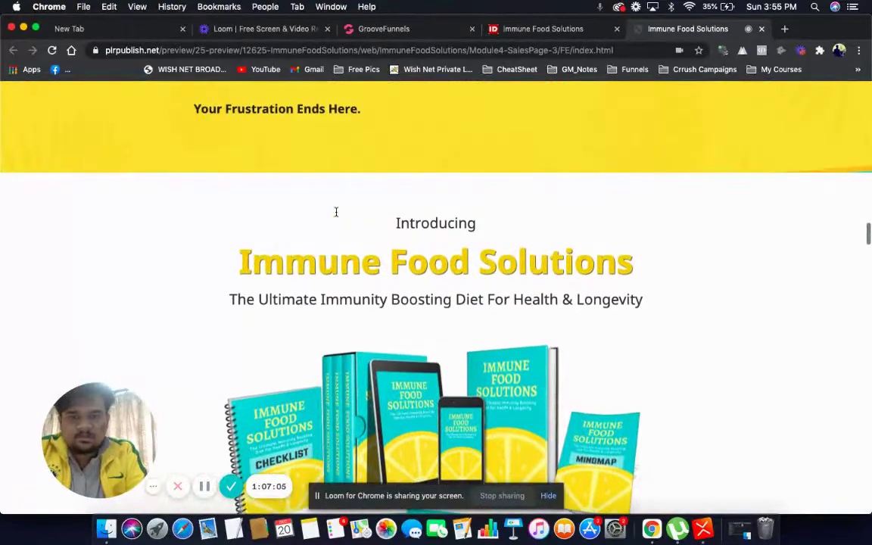
scroll(389, 225, "down", 5)
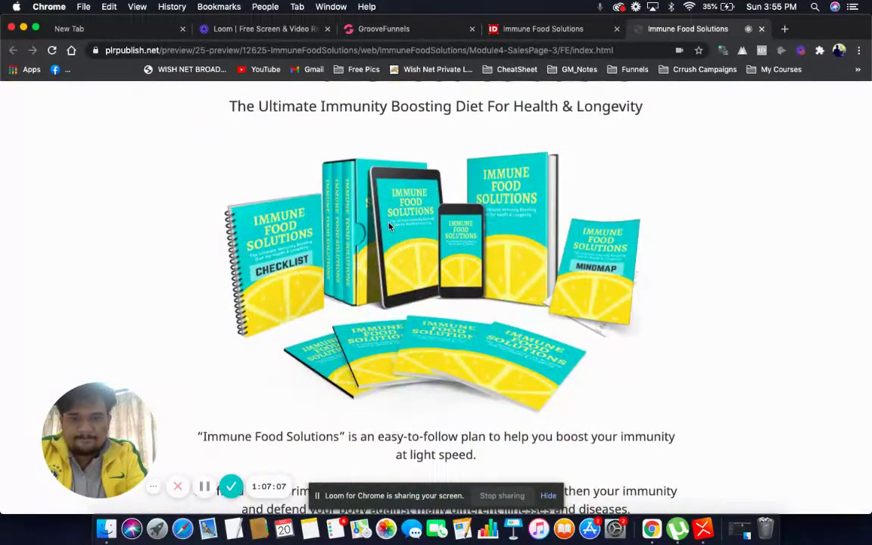
scroll(389, 226, "down", 2)
scroll(389, 226, "up", 4)
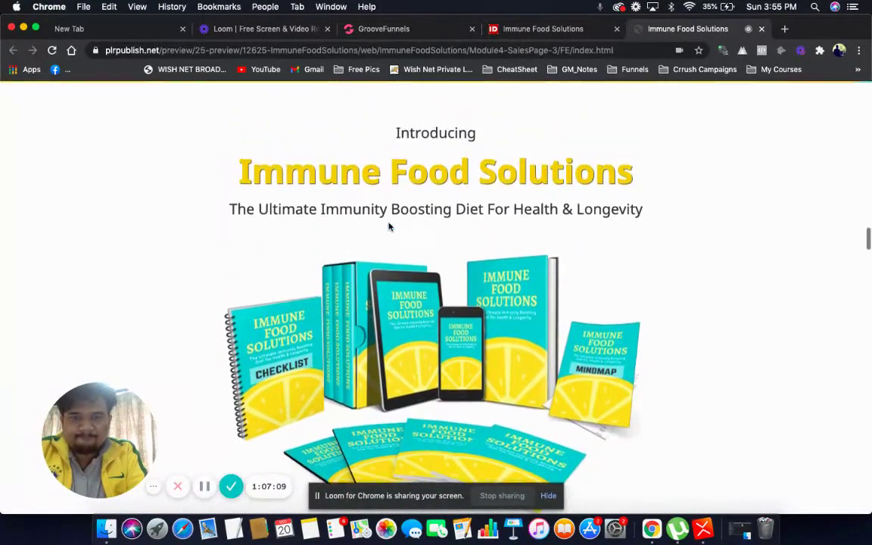
scroll(401, 212, "up", 1)
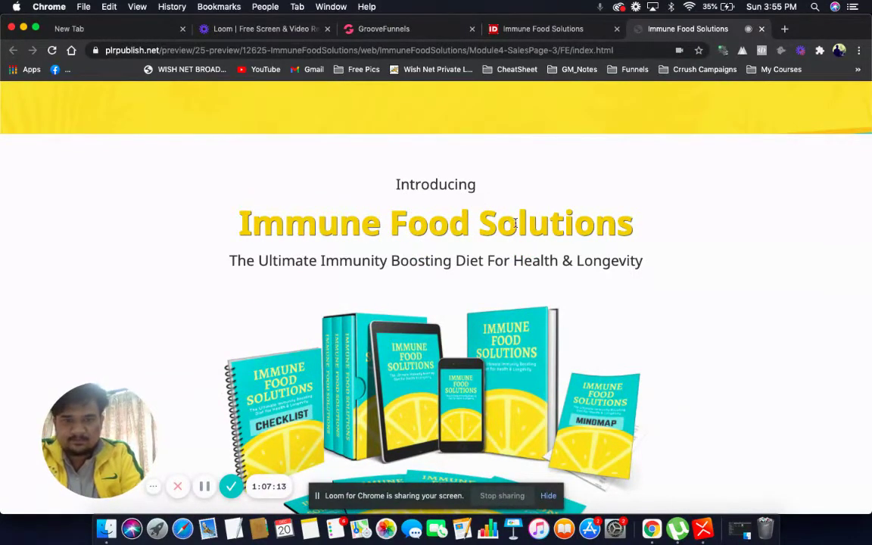
left_click_drag(643, 268, 392, 186)
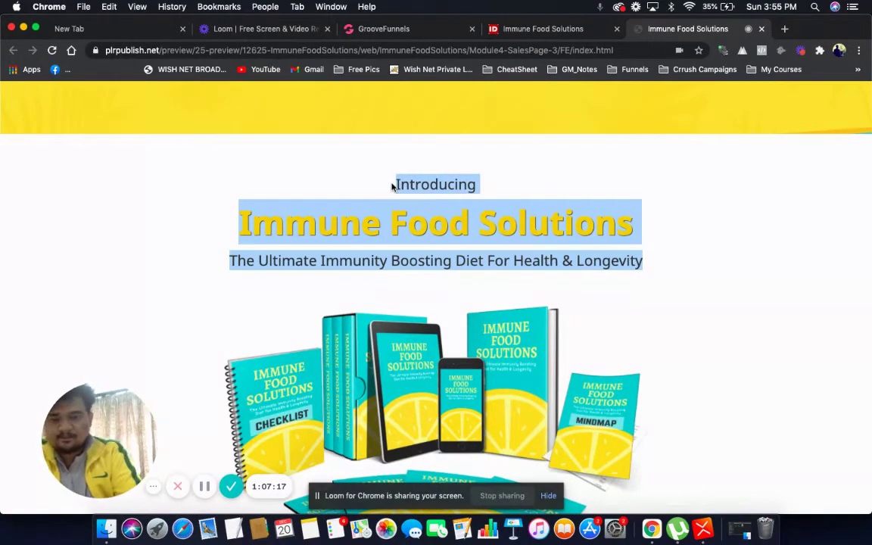
scroll(515, 283, "down", 3)
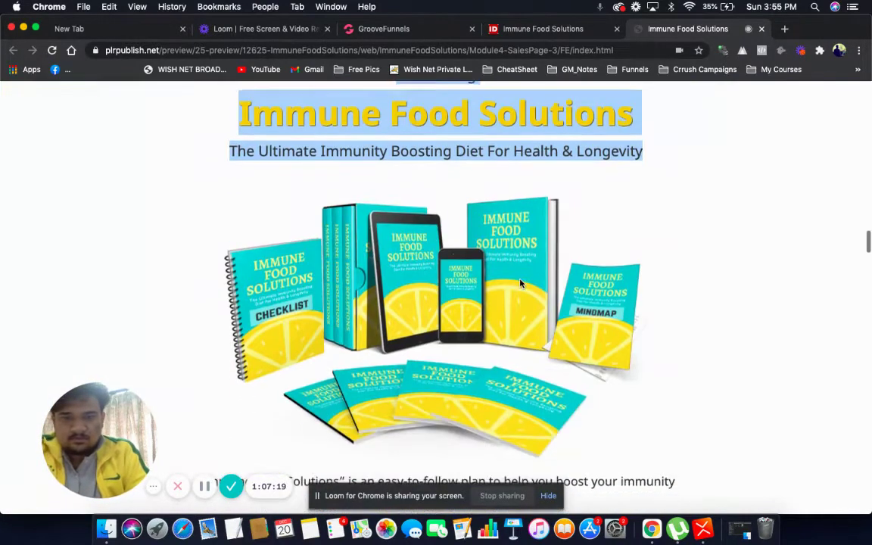
Switch to the GrooveFunnels builder and add the designed block "The Secrets Of Rapid Growth In Your Business Is Revealed" below the "Yes There Is!" block.
left_click(395, 31)
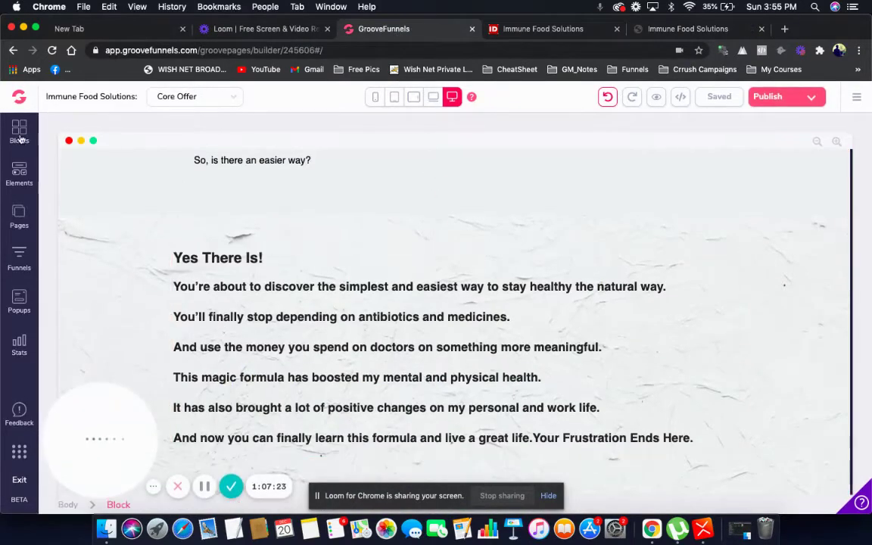
left_click(19, 131)
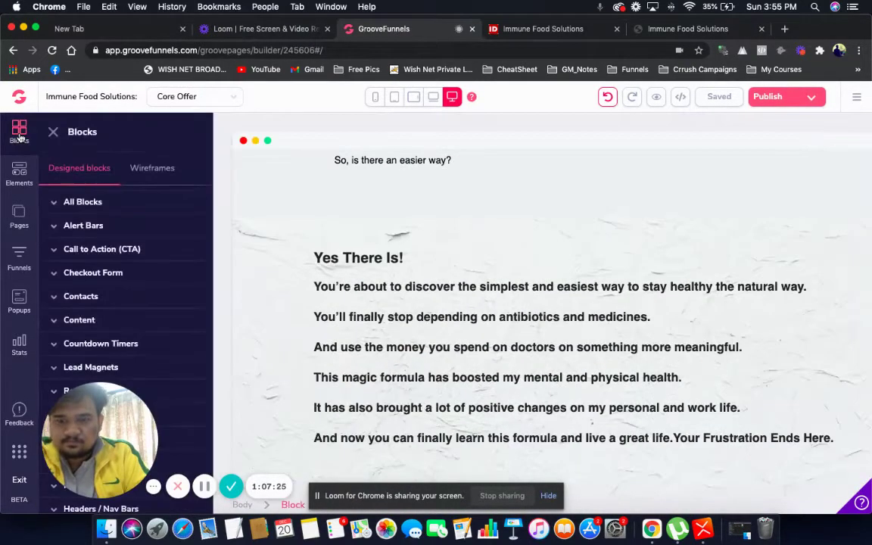
left_click(143, 205)
scroll(144, 283, "down", 3)
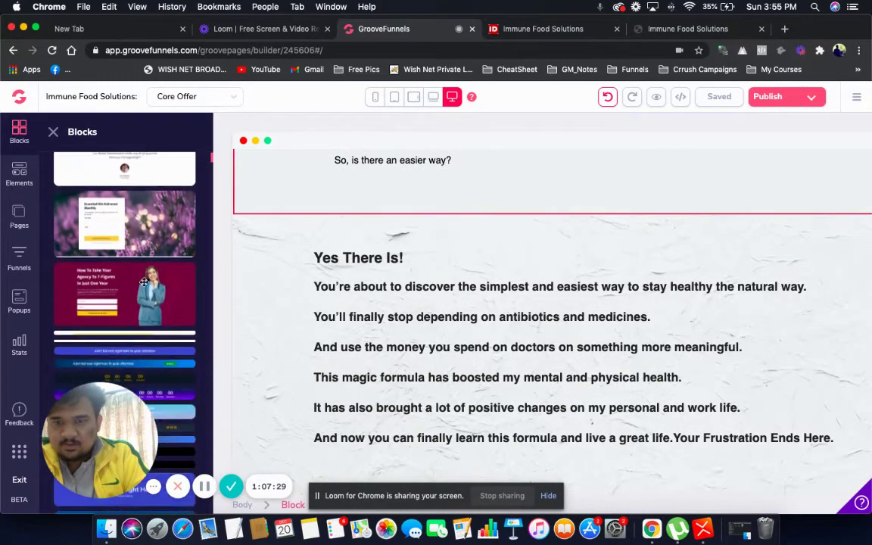
scroll(144, 281, "down", 10)
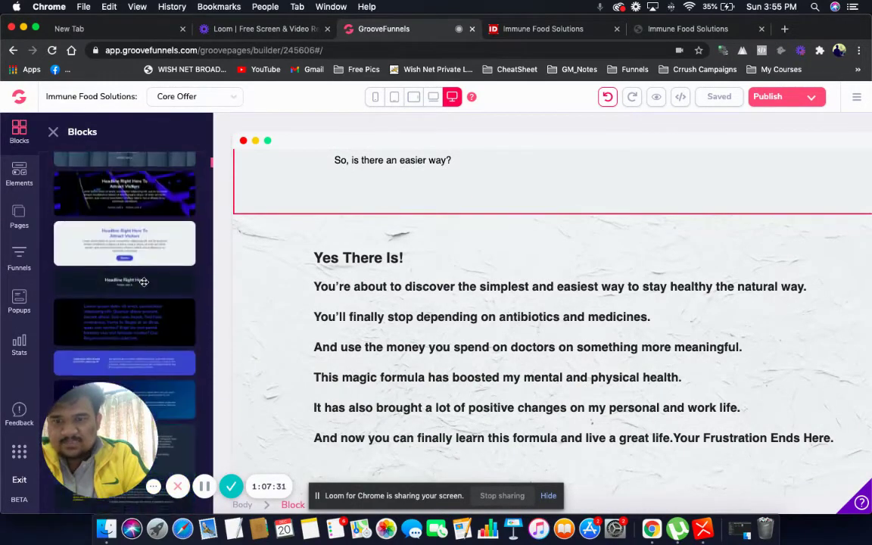
scroll(143, 282, "down", 10)
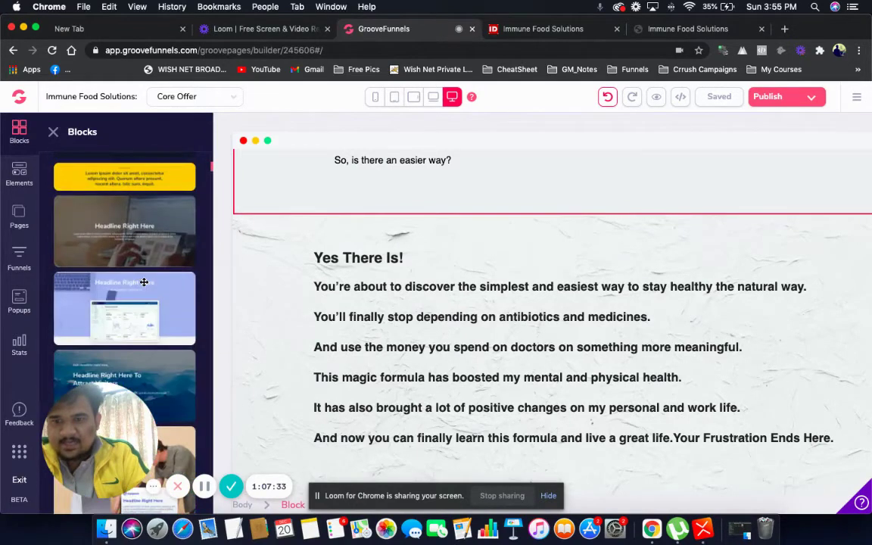
scroll(144, 282, "down", 10)
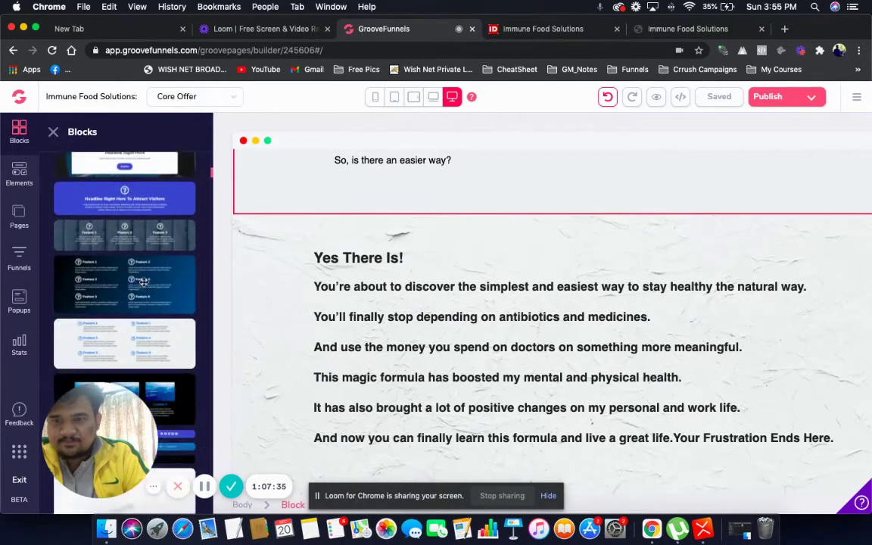
scroll(144, 281, "down", 10)
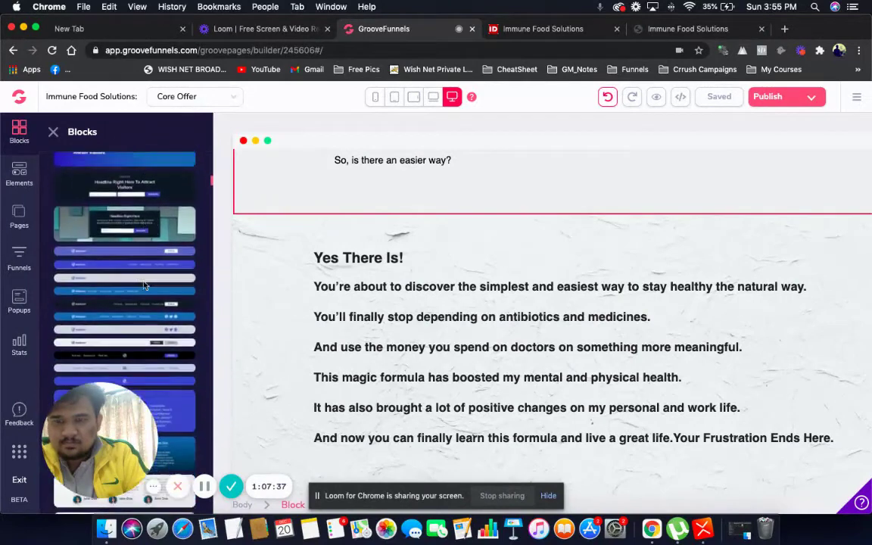
scroll(144, 285, "down", 10)
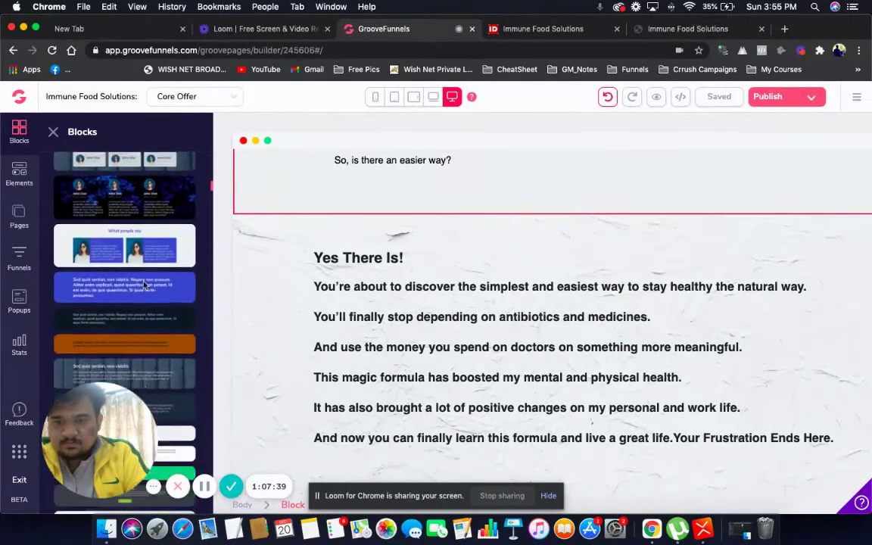
scroll(144, 284, "down", 10)
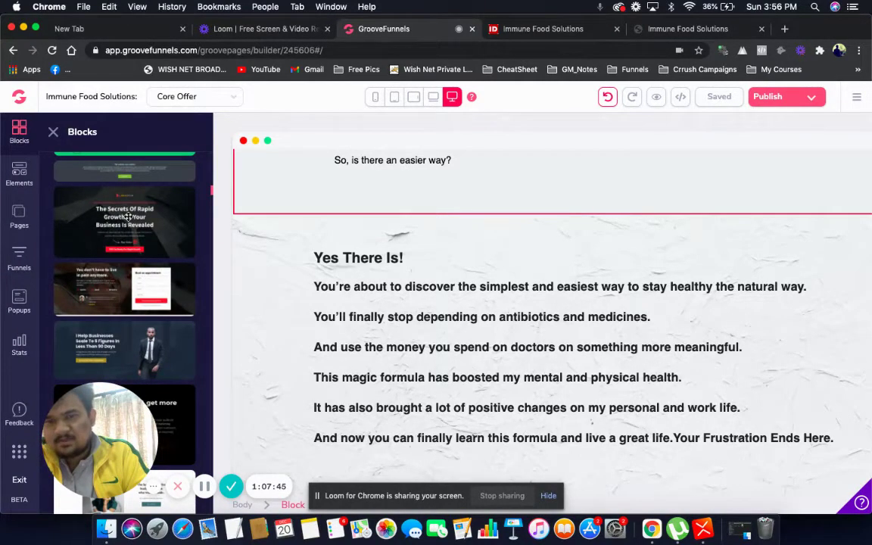
left_click_drag(129, 217, 502, 464)
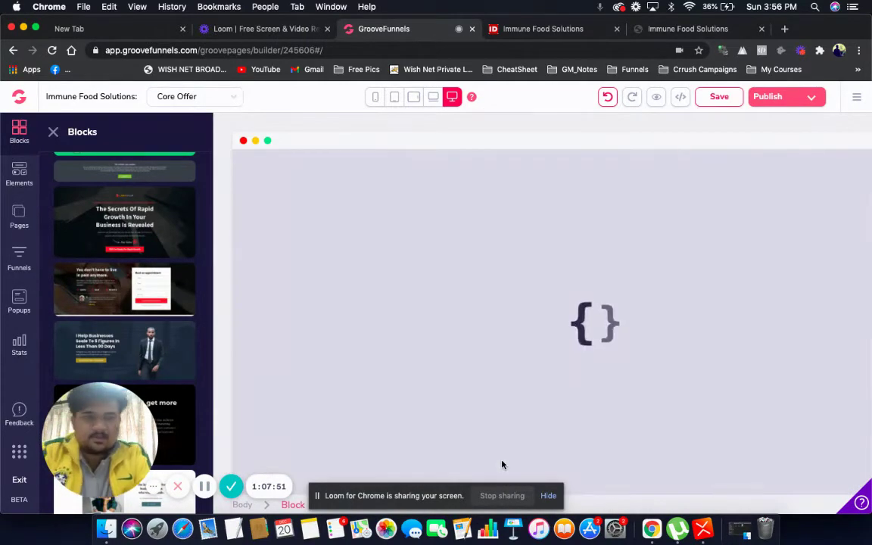
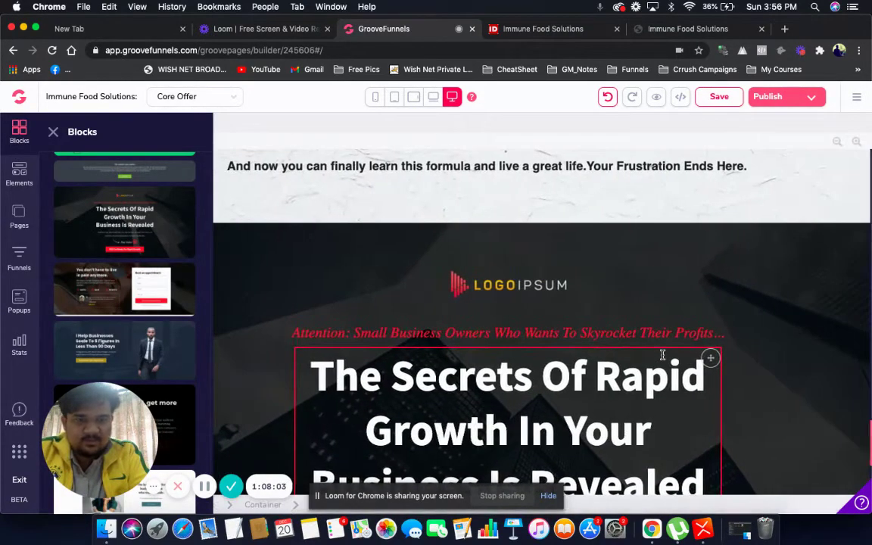
Delete the LOGOIPSUM logo image from the "The Secrets Of Rapid Growth In Your Business Is Revealed" block.
left_click(573, 292)
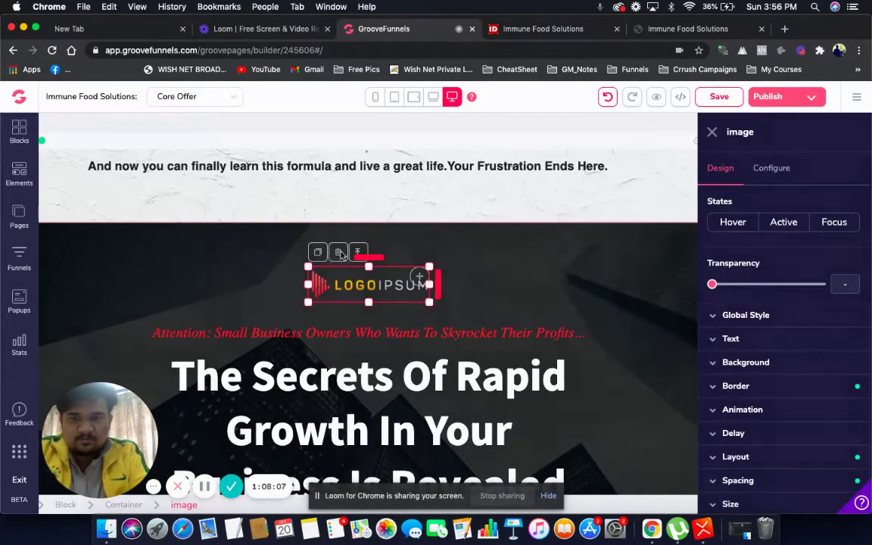
left_click(339, 252)
left_click(469, 317)
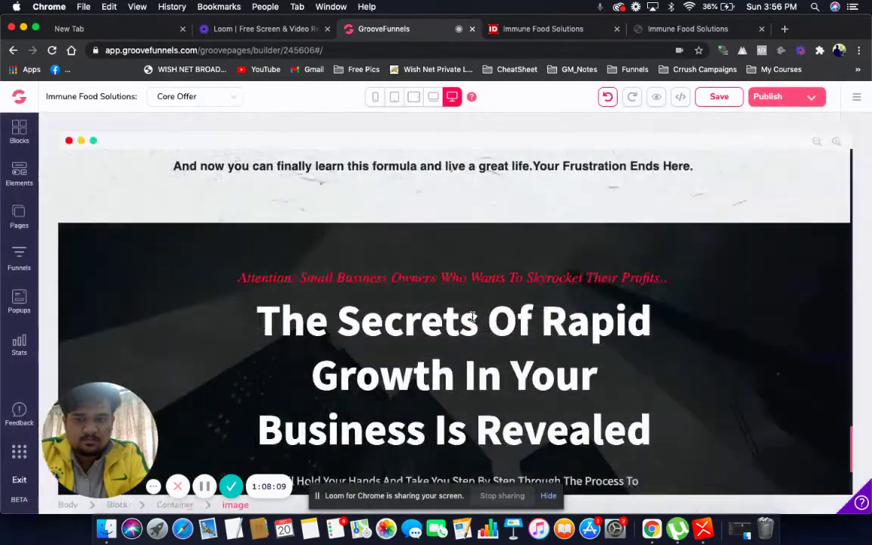
Try deleting the red "Attention: Small Business Owners" line above the headline and undo the deletion.
left_click(404, 279)
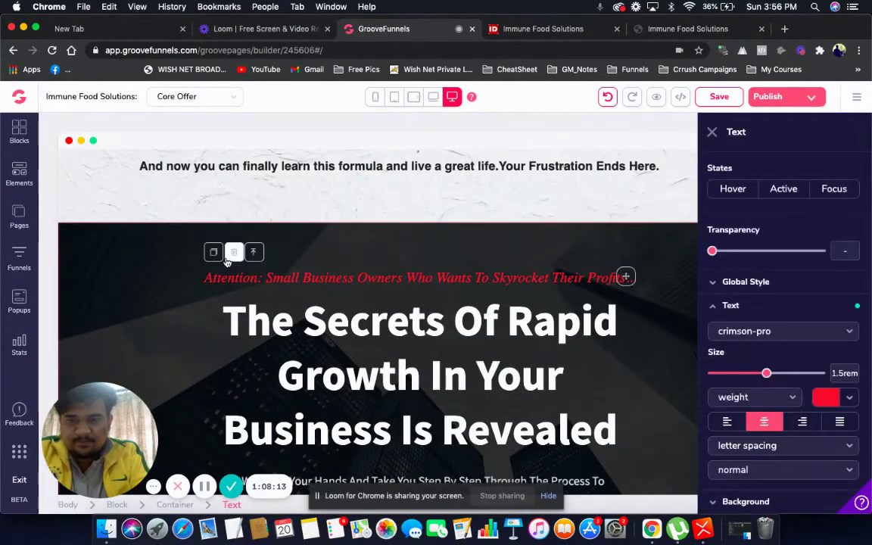
left_click(233, 252)
left_click(464, 322)
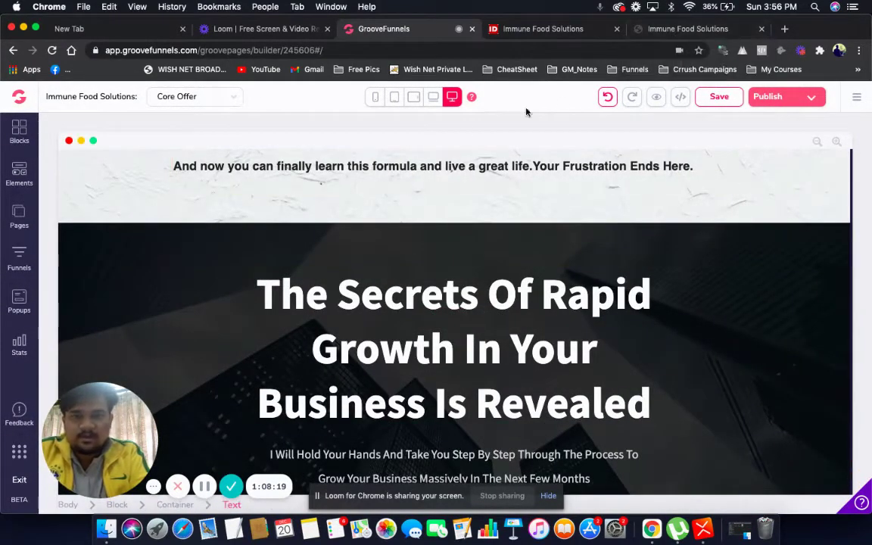
left_click(608, 97)
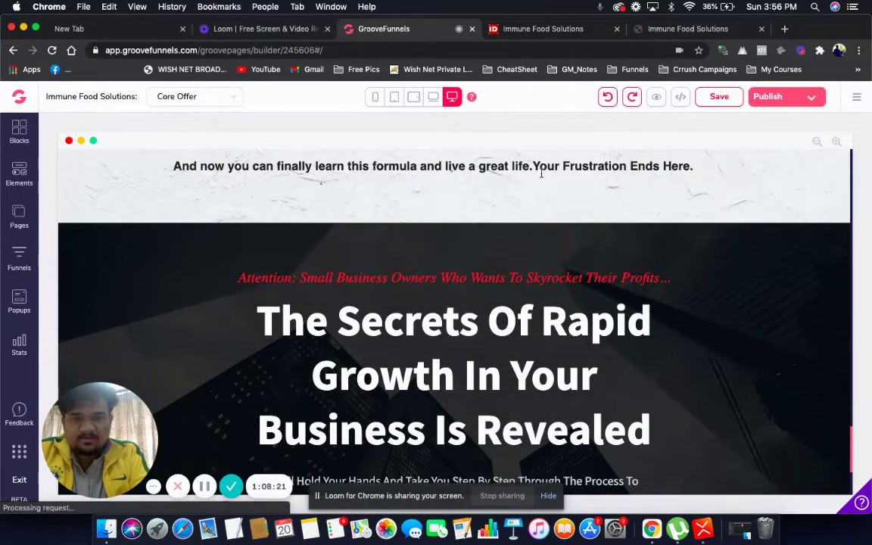
Switch to the Immune Food Solutions reference sales page and copy the word "Introducing" above the product name.
left_click(657, 28)
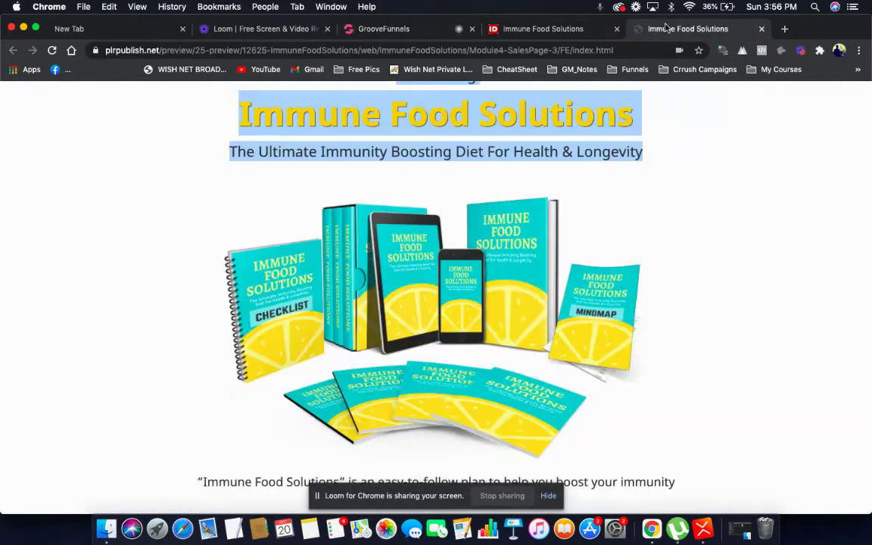
scroll(430, 159, "up", 3)
double_click(423, 173)
key("super+c")
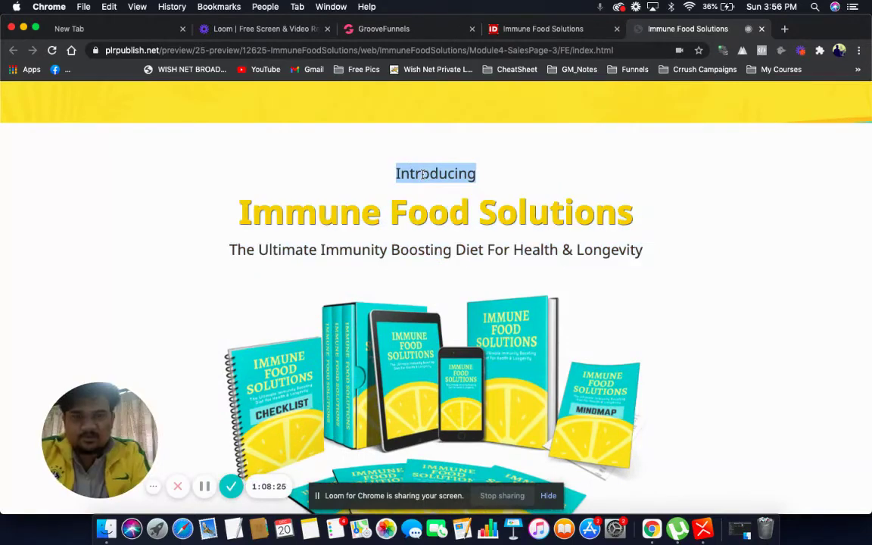
Switch to the GrooveFunnels builder and replace the red "Attention: Small Business Owners" line with the copied "Introducing".
left_click(394, 29)
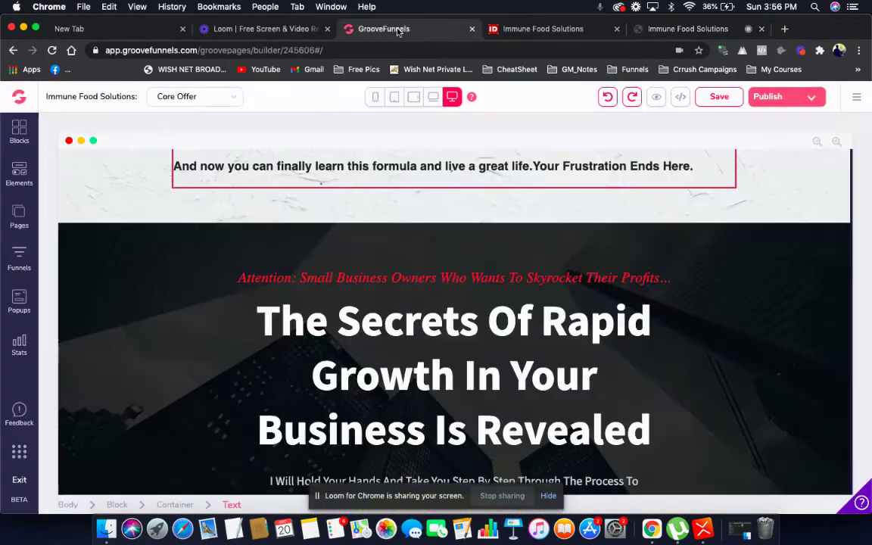
left_click(373, 275)
triple_click(373, 276)
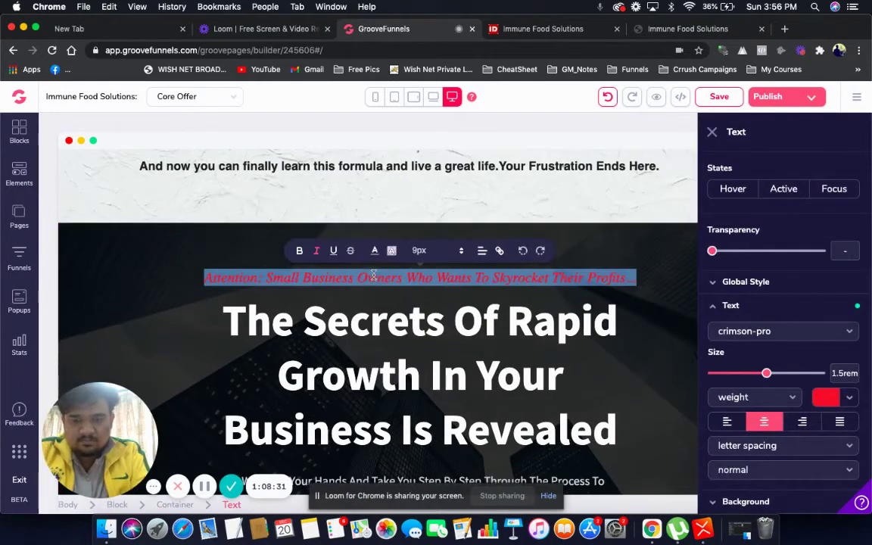
key("super+v")
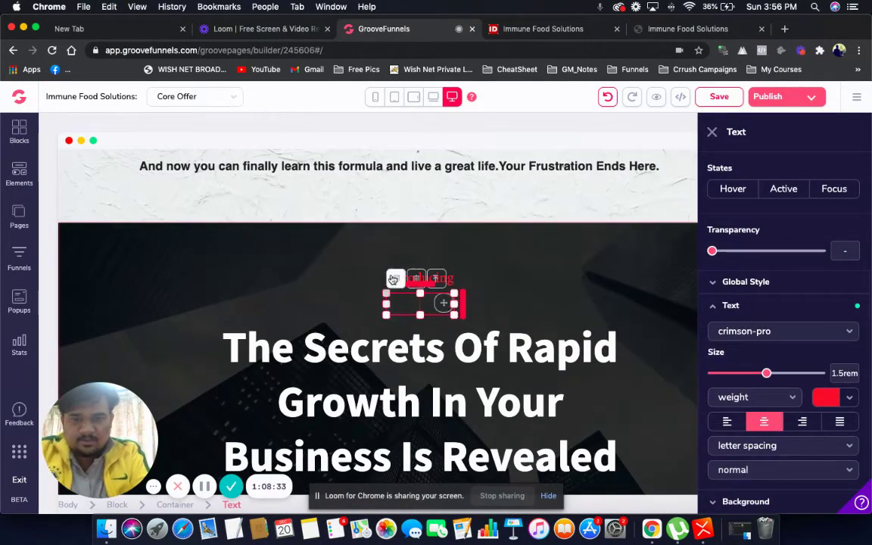
Make the red "Introducing" line bold and set its font size to 40px.
left_click(408, 274)
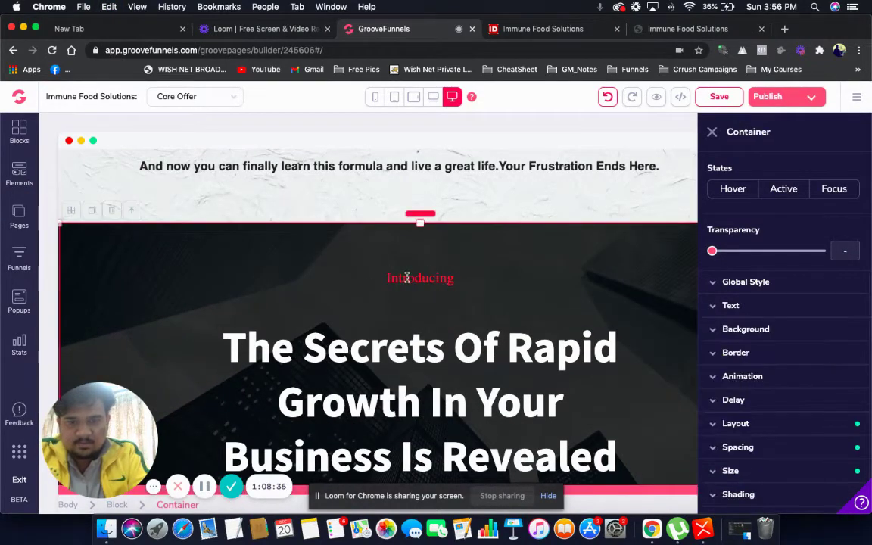
left_click(406, 277)
double_click(405, 278)
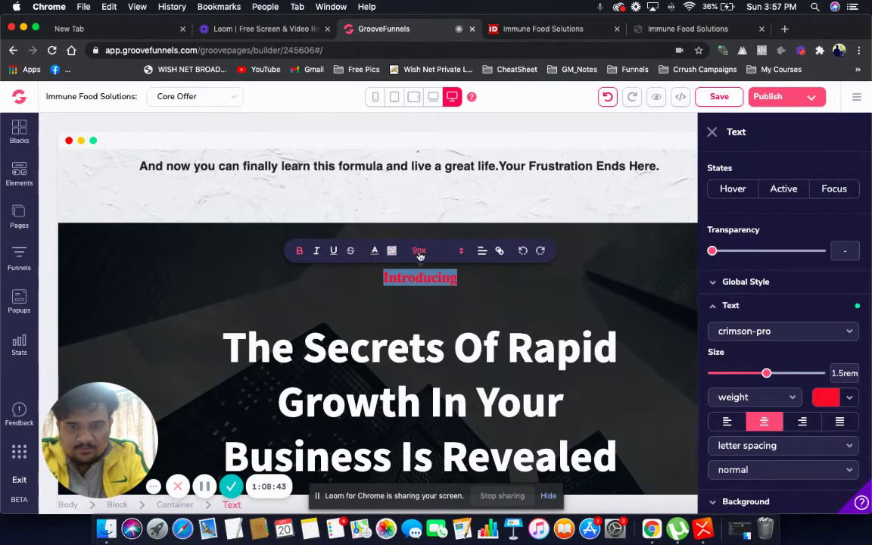
left_click(462, 252)
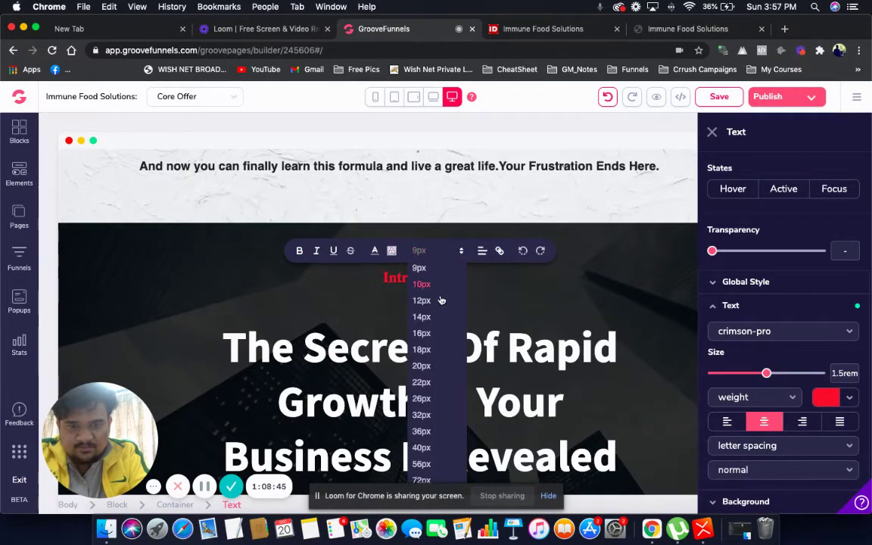
left_click(421, 366)
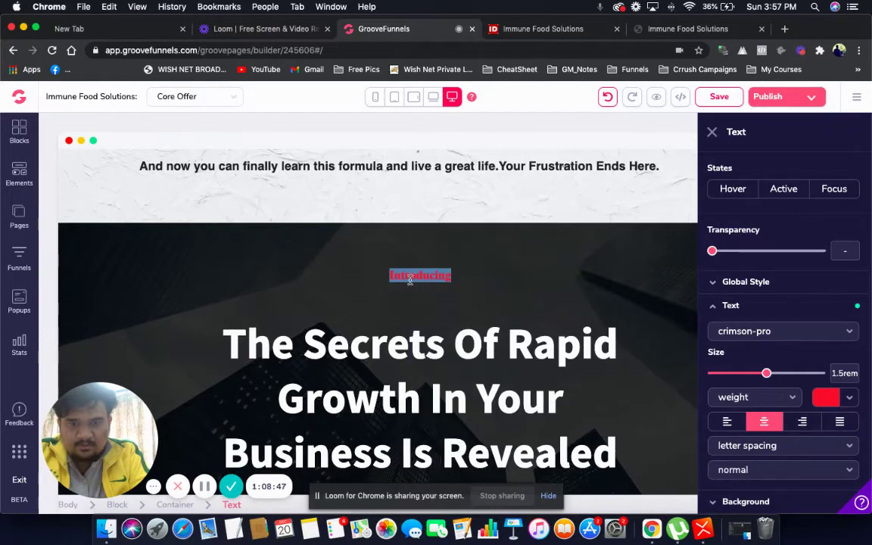
left_click(417, 278)
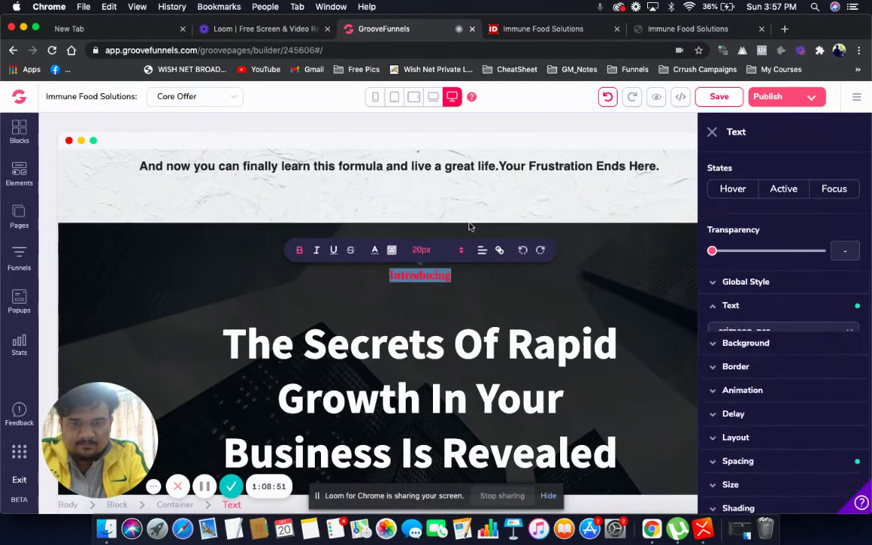
left_click(463, 251)
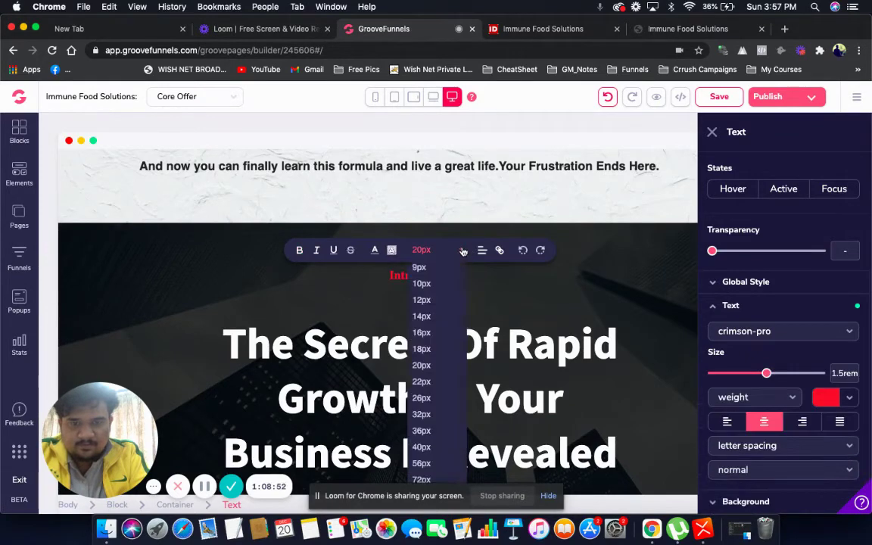
left_click(421, 397)
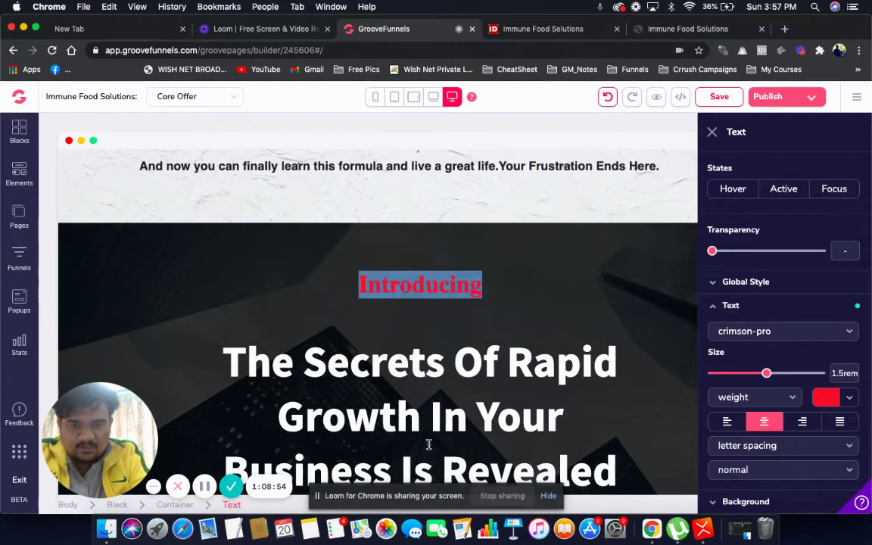
left_click(539, 331)
scroll(490, 351, "down", 1)
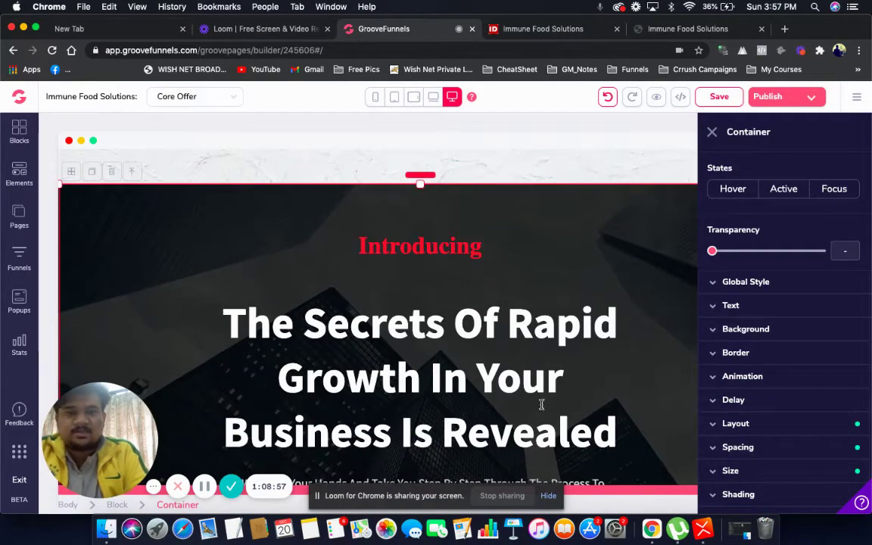
Switch to the reference sales page and copy the yellow "Immune Food Solutions" heading.
left_click(662, 28)
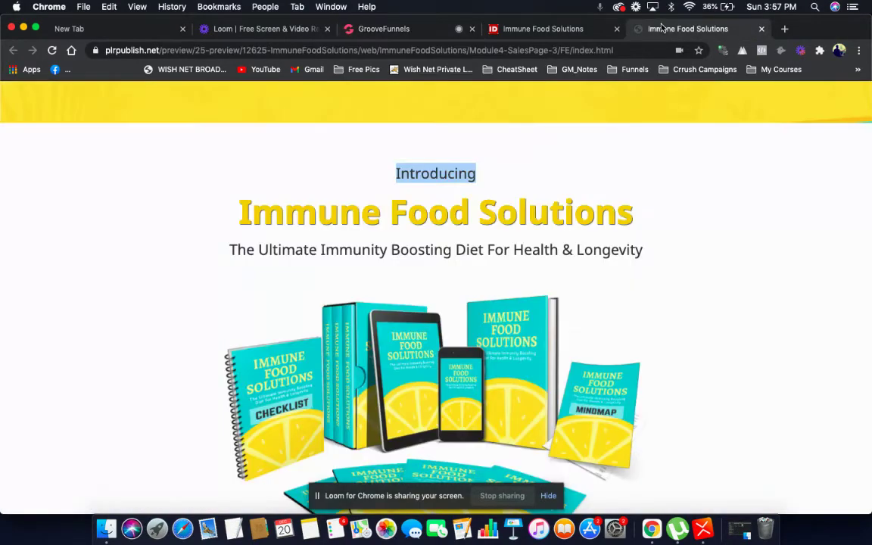
scroll(297, 201, "down", 1)
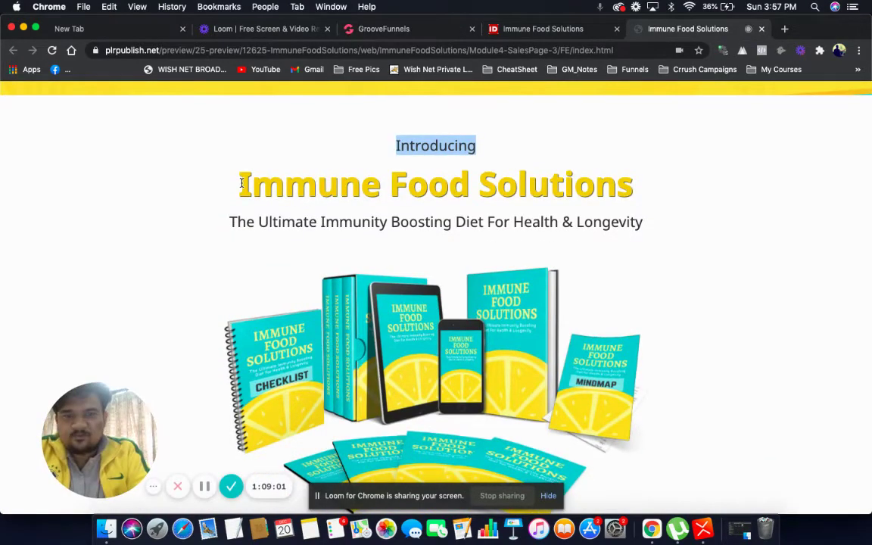
left_click_drag(435, 146, 415, 188)
triple_click(415, 188)
key("super+c")
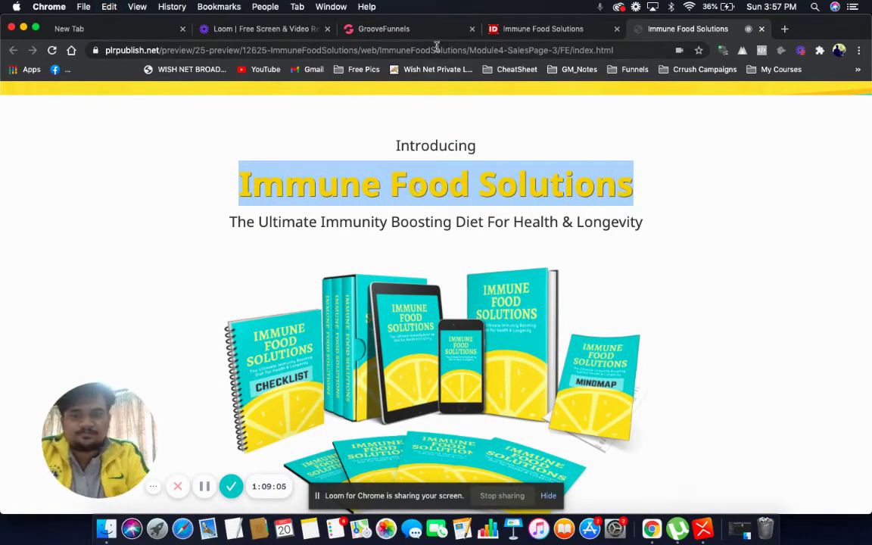
Switch to the GrooveFunnels builder and replace the headline "The Secrets Of Rapid Growth In Your Business Is Revealed" with the copied "Immune Food Solutions".
left_click(384, 29)
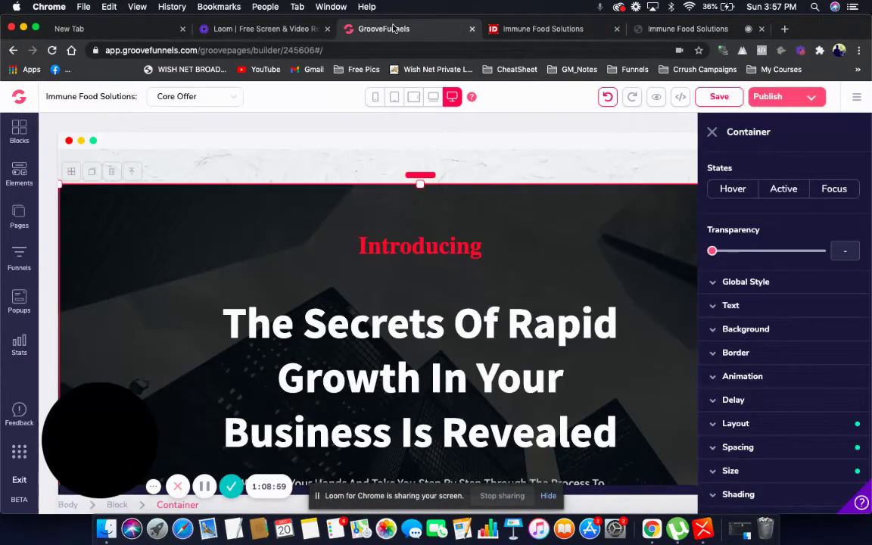
left_click(350, 333)
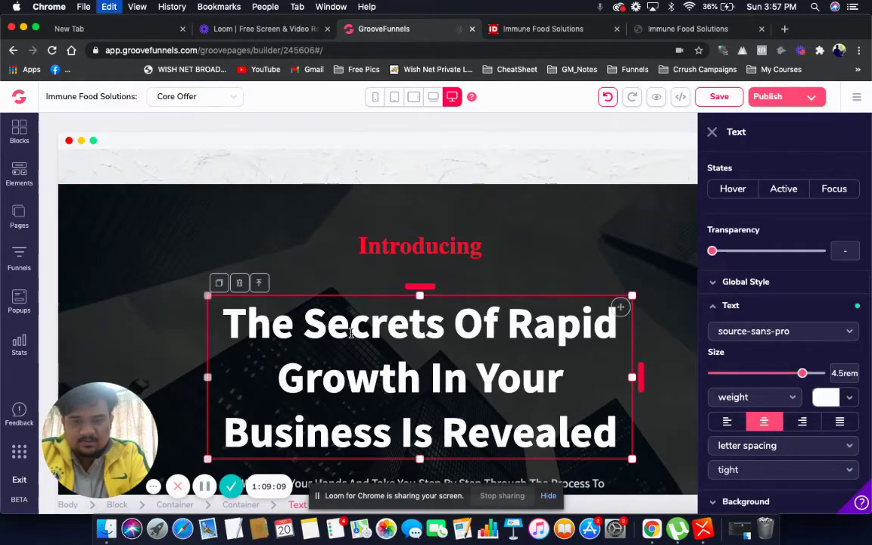
key("super+a")
left_click(350, 333)
key("super+a")
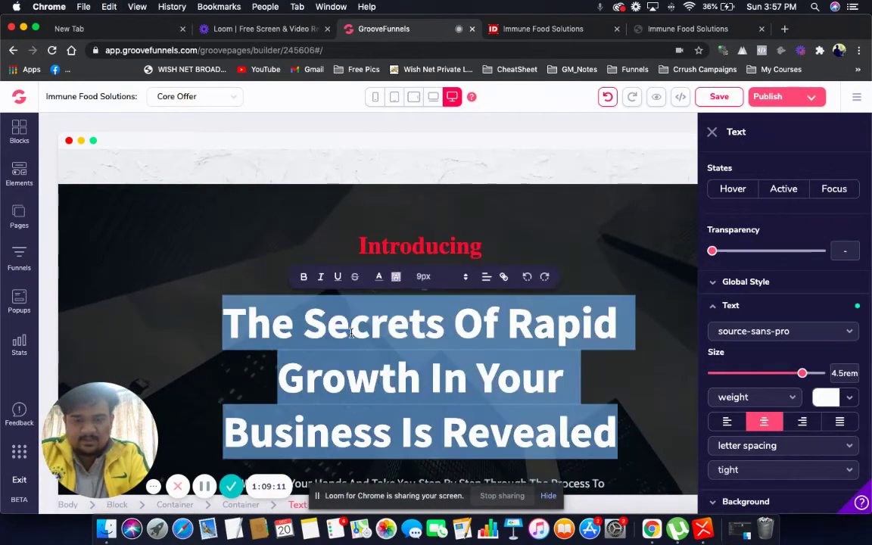
key("super+v")
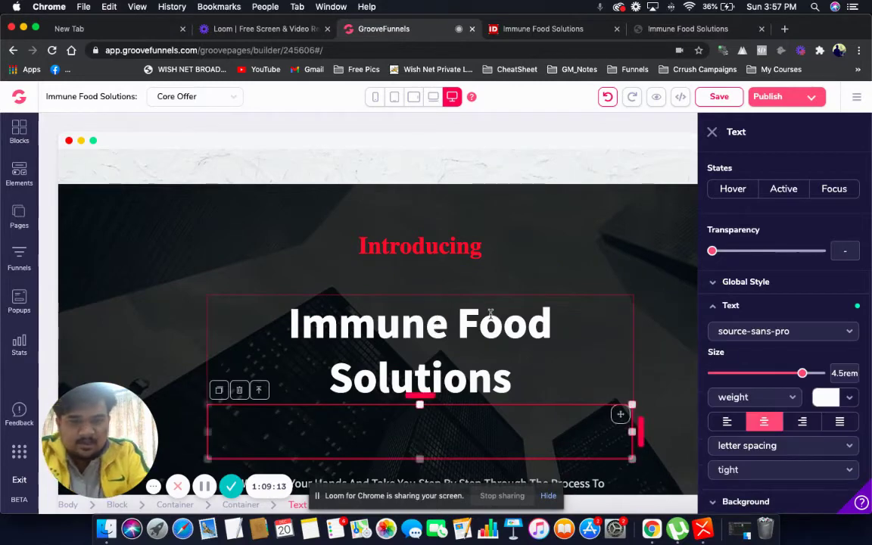
Set the font size of the "Immune Food Solutions" headline to 56px.
left_click(535, 358)
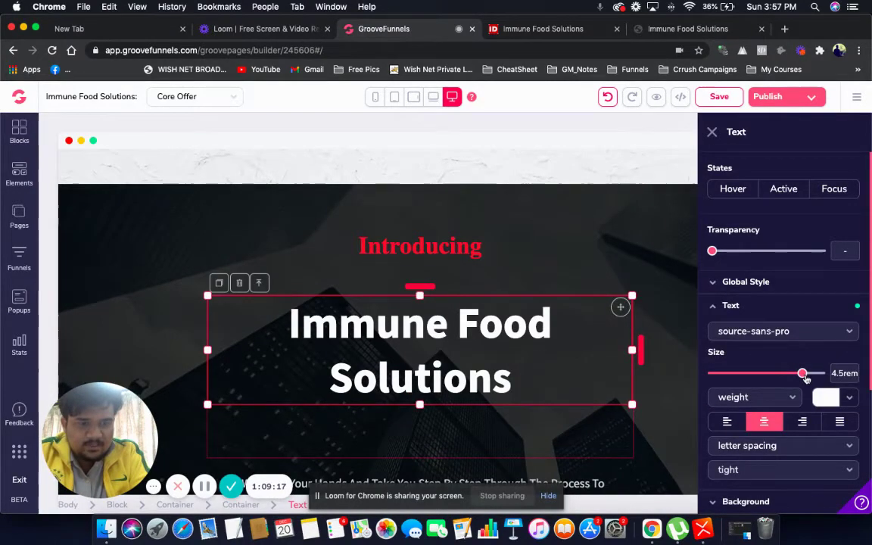
left_click_drag(801, 376, 793, 380)
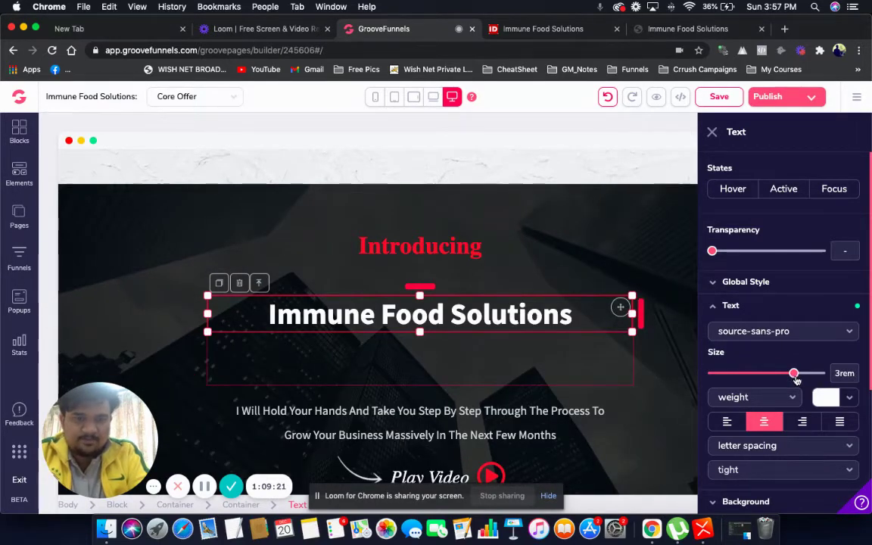
triple_click(527, 307)
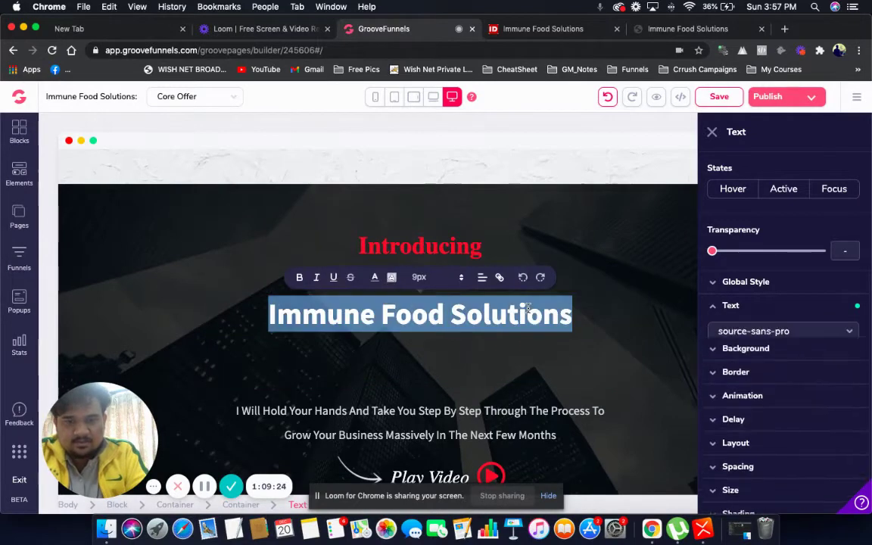
left_click(461, 279)
scroll(433, 399, "down", 2)
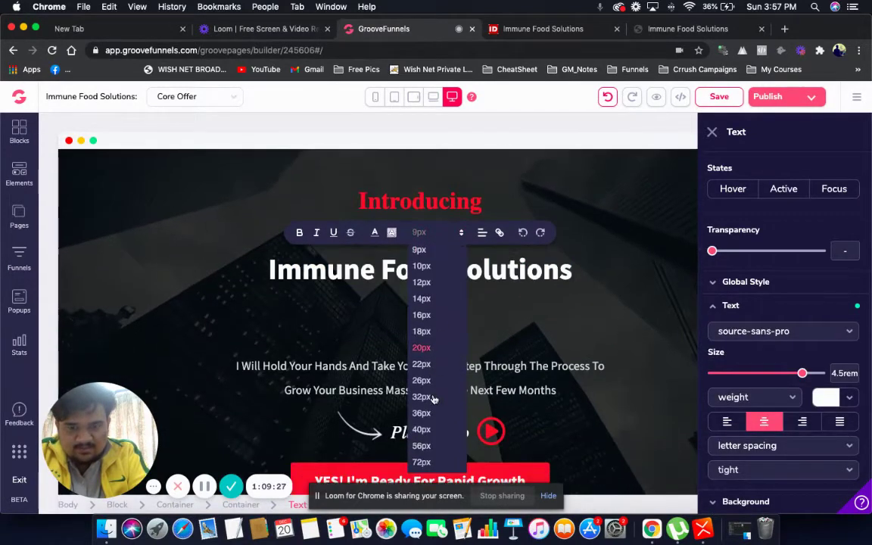
left_click(421, 447)
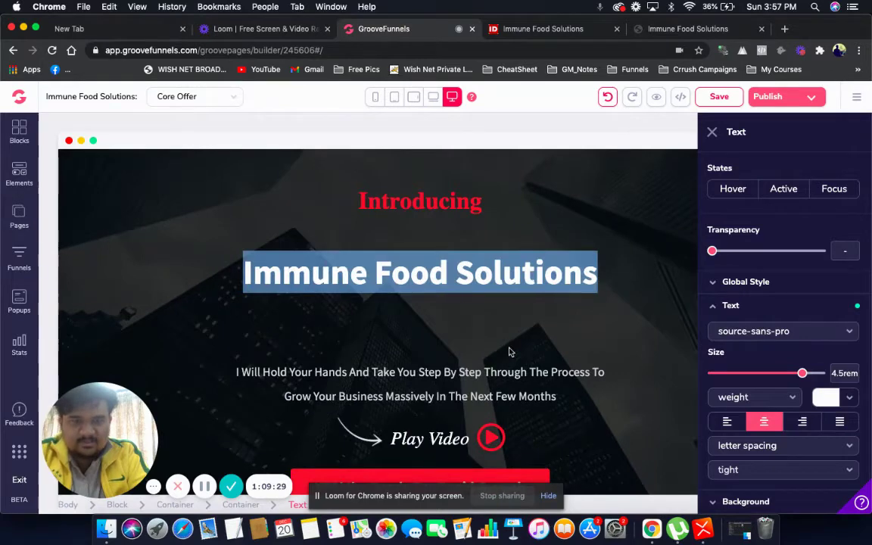
Select the whole "Immune Food Solutions" headline and make it bold.
left_click(467, 277)
double_click(467, 277)
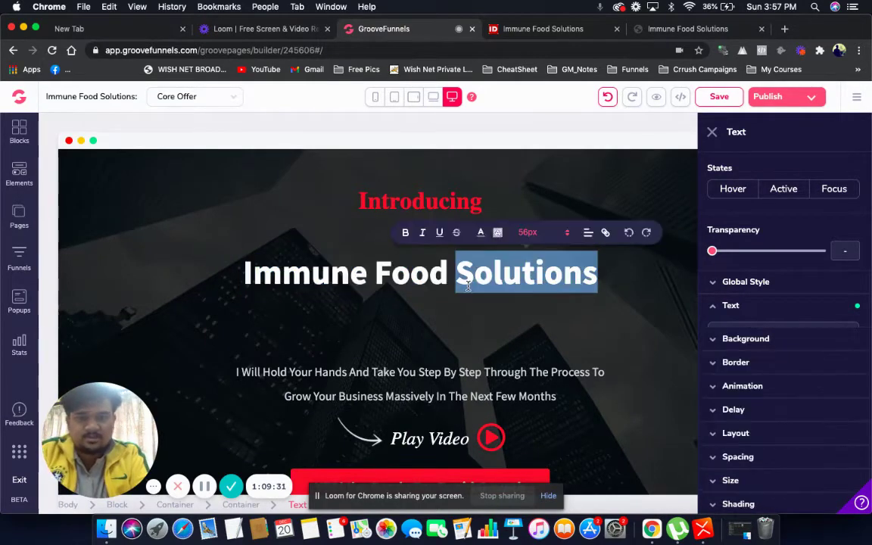
left_click(468, 280)
double_click(469, 285)
triple_click(468, 285)
left_click(468, 285)
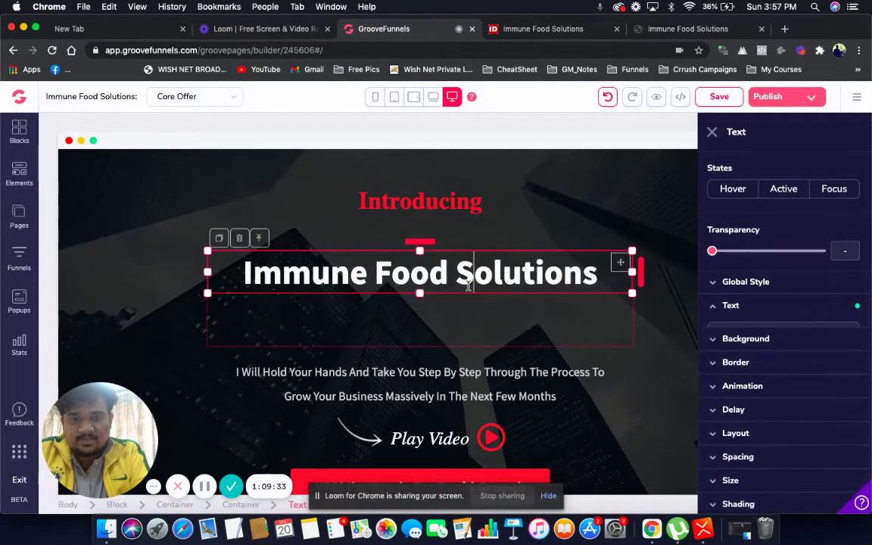
double_click(468, 285)
triple_click(426, 279)
left_click(427, 279)
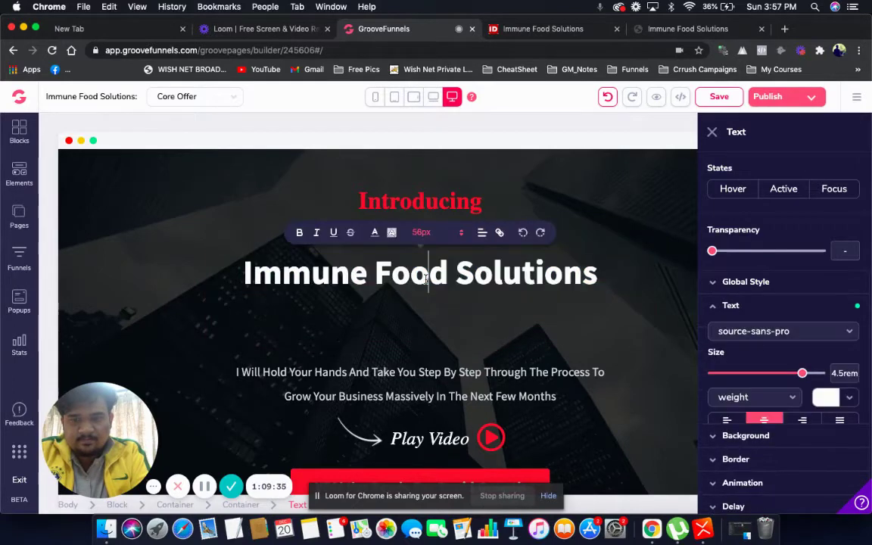
triple_click(426, 278)
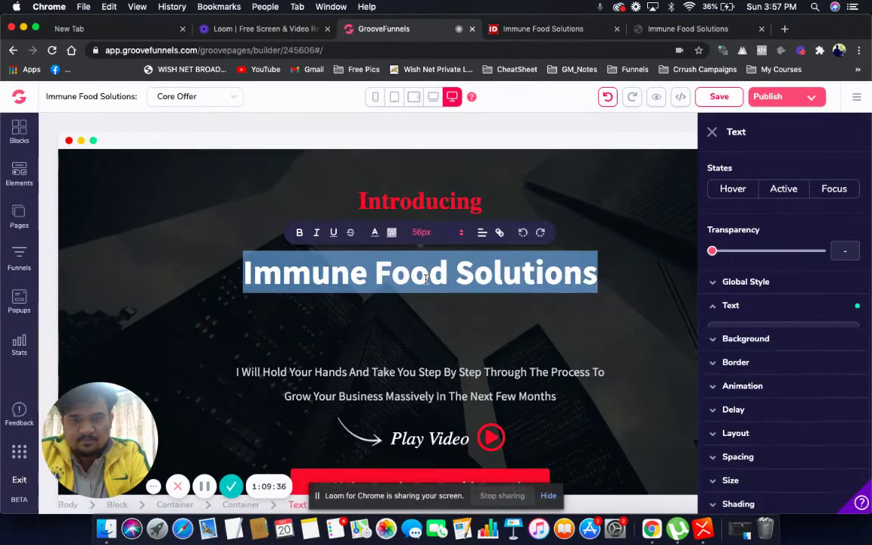
left_click(299, 237)
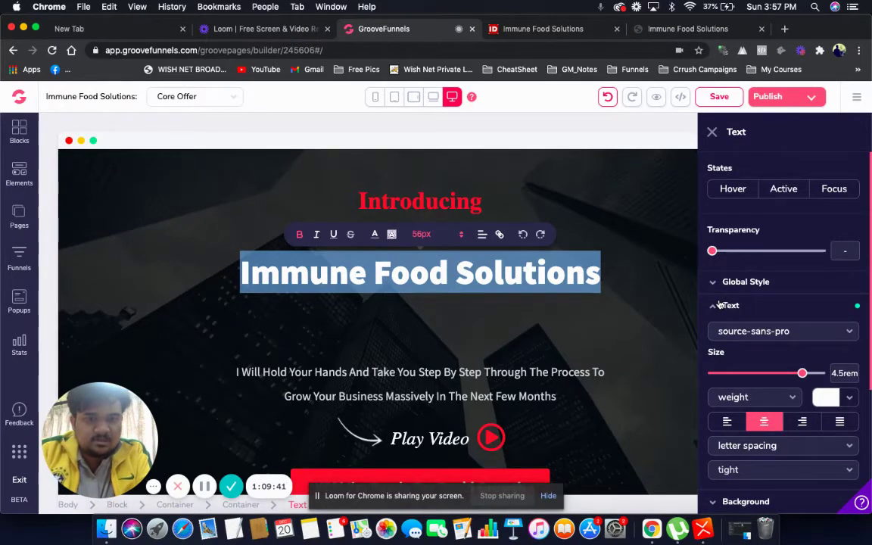
Check the heading's colour on the reference page and try to recolour the "Immune Food Solutions" headline in the builder to match.
left_click(688, 28)
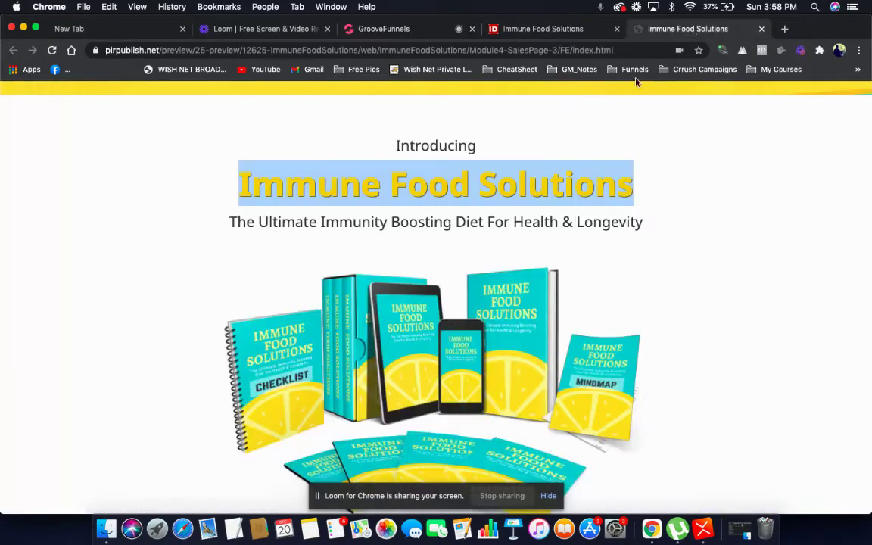
left_click(371, 31)
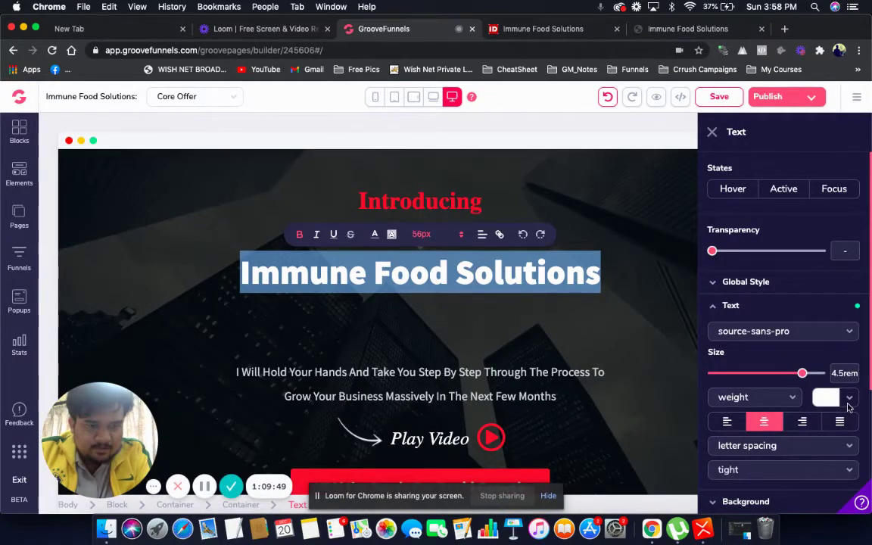
left_click(850, 401)
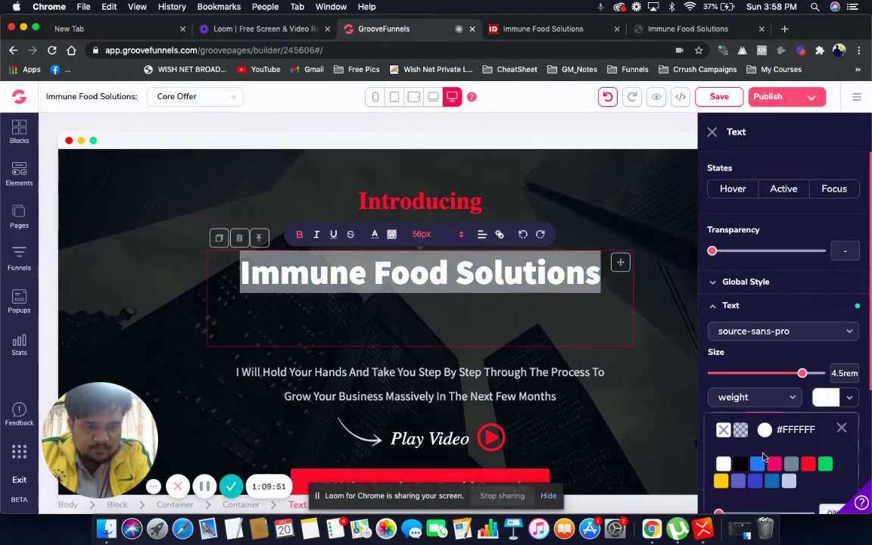
left_click(721, 481)
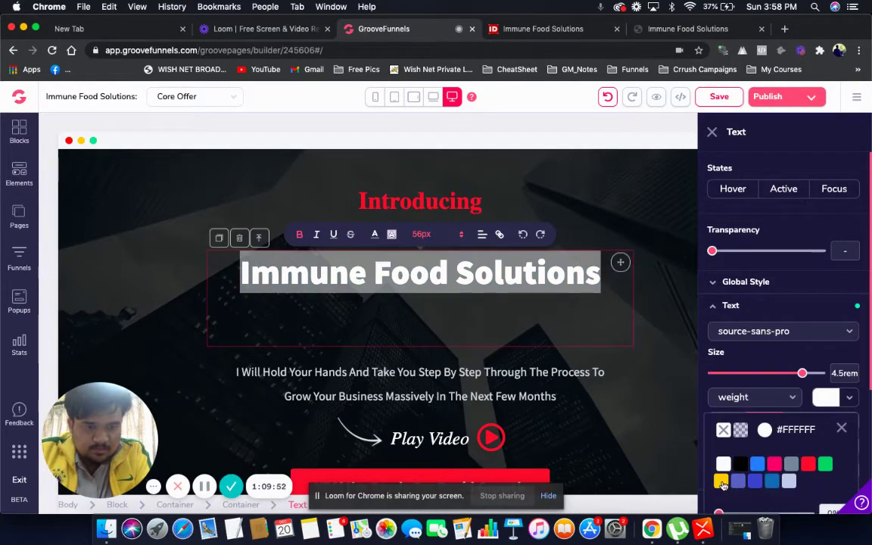
left_click(624, 215)
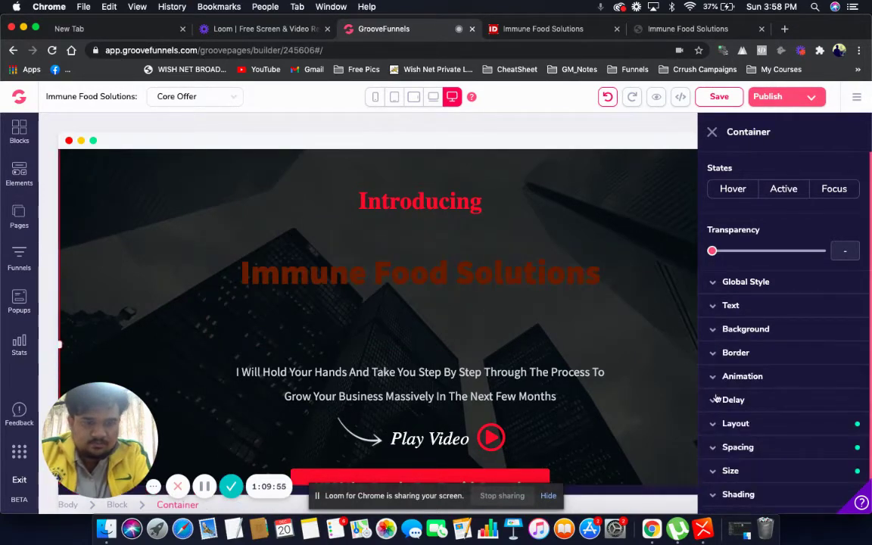
Set the "Immune Food Solutions" headline's text colour to yellow #FFCC24.
triple_click(547, 277)
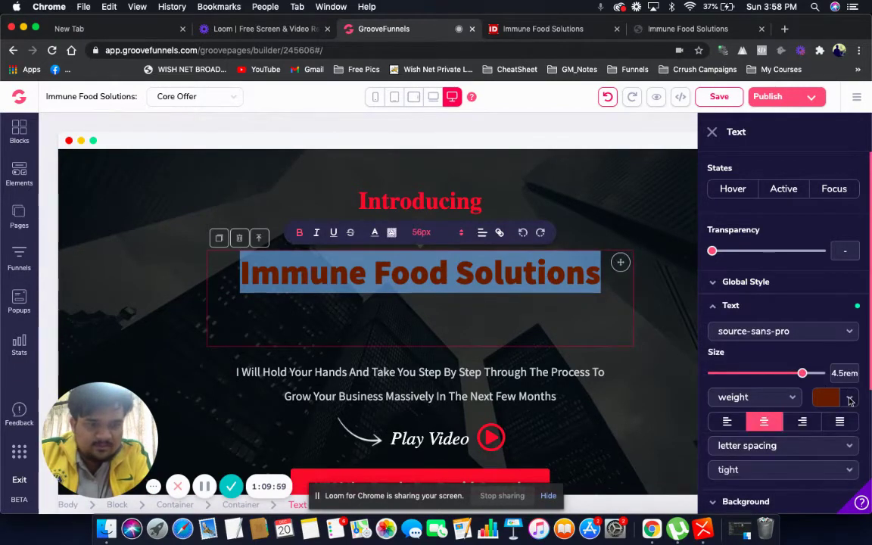
left_click(849, 400)
scroll(772, 454, "down", 2)
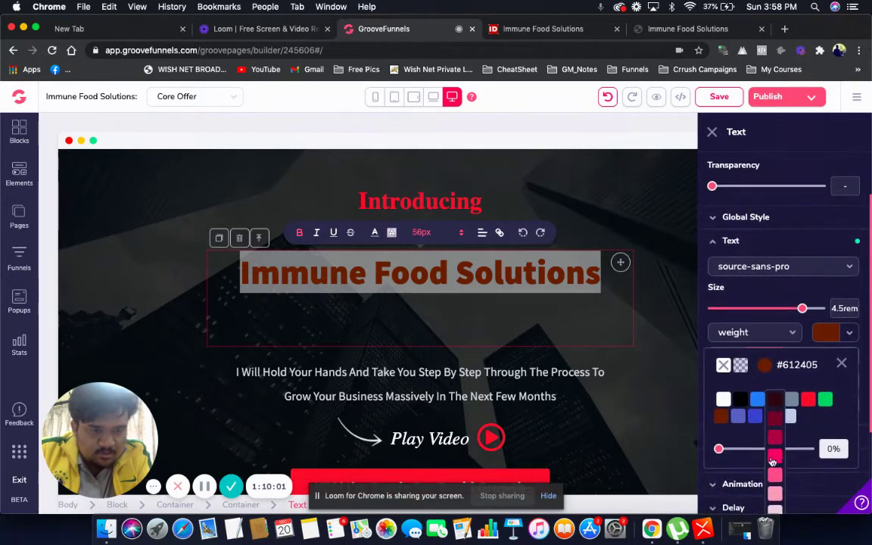
mouse_move(723, 418)
left_click(721, 475)
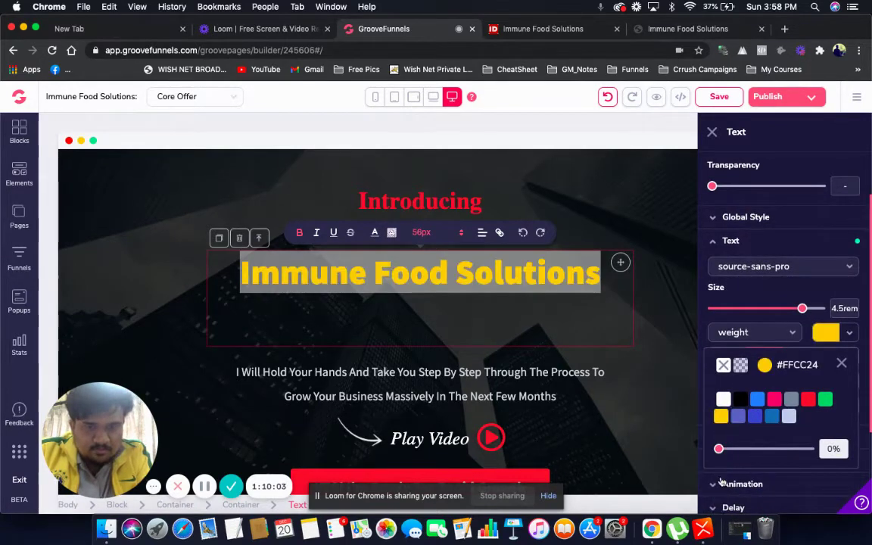
left_click(615, 231)
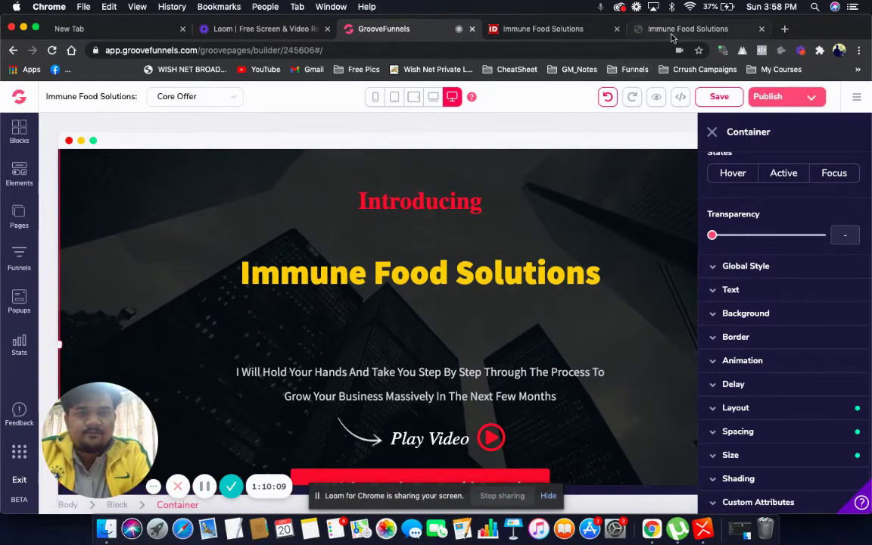
Switch to the reference sales page and copy the subheading "The Ultimate Immunity Boosting Diet For Health & Longevity".
left_click(562, 29)
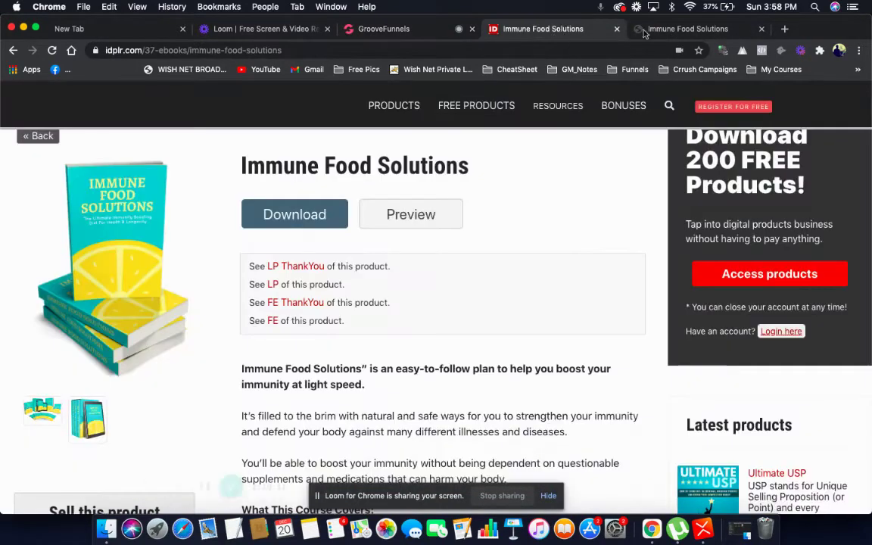
left_click(660, 29)
scroll(373, 215, "down", 1)
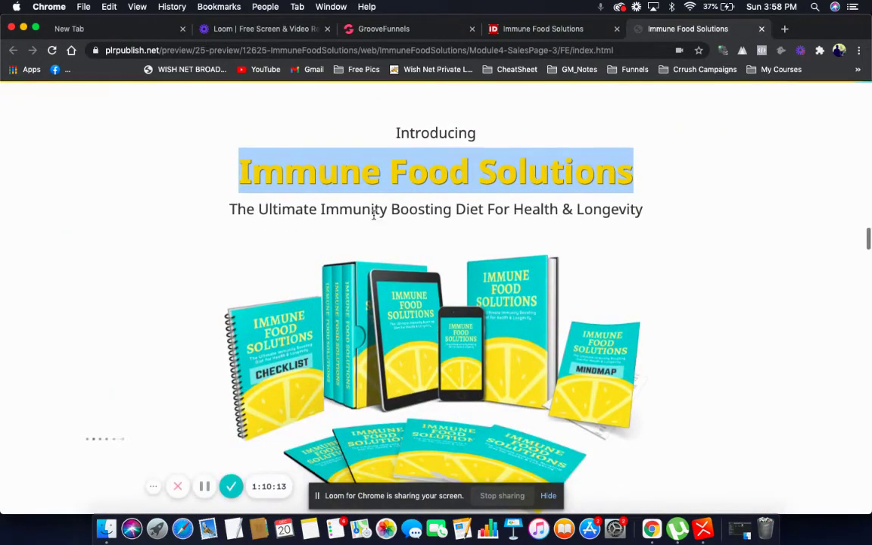
triple_click(372, 210)
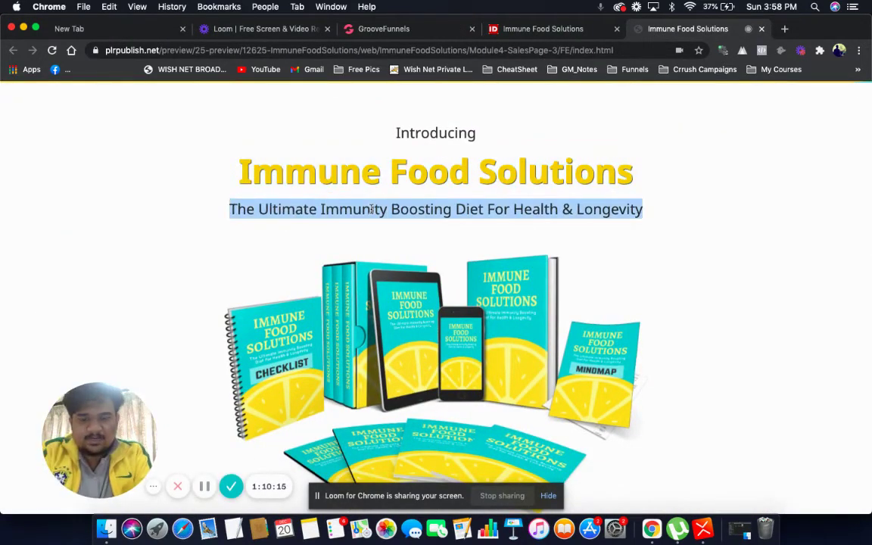
key("super+c")
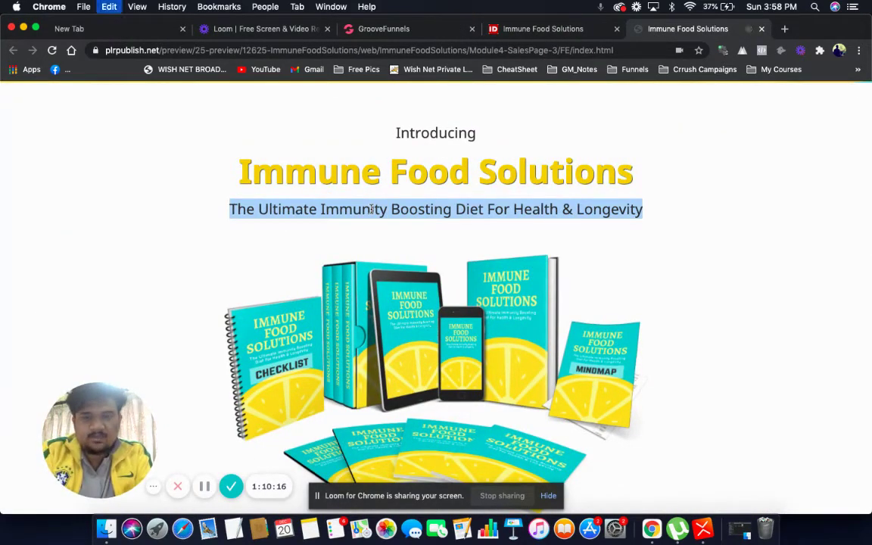
Switch to the GrooveFunnels builder and replace the paragraph below the headline with the copied "The Ultimate Immunity Boosting Diet For Health & Longevity".
left_click(399, 30)
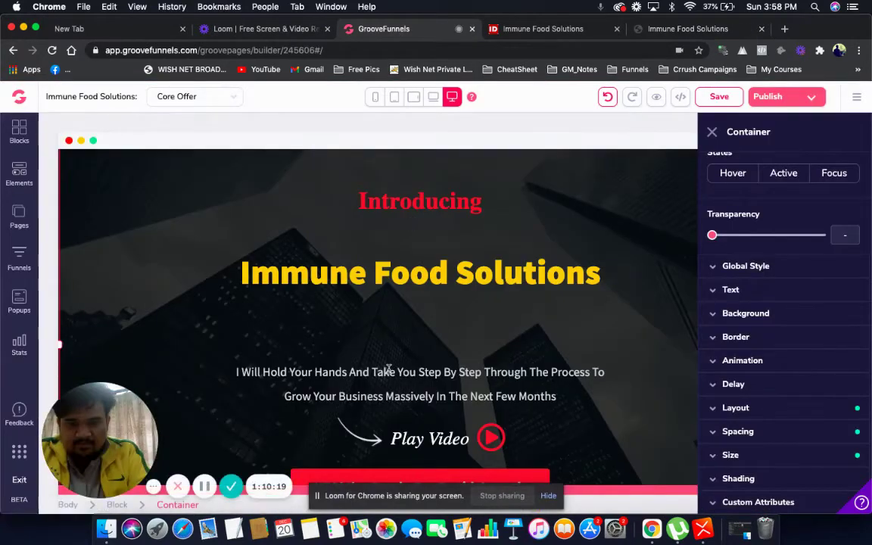
left_click(388, 369)
double_click(388, 368)
key("super+a")
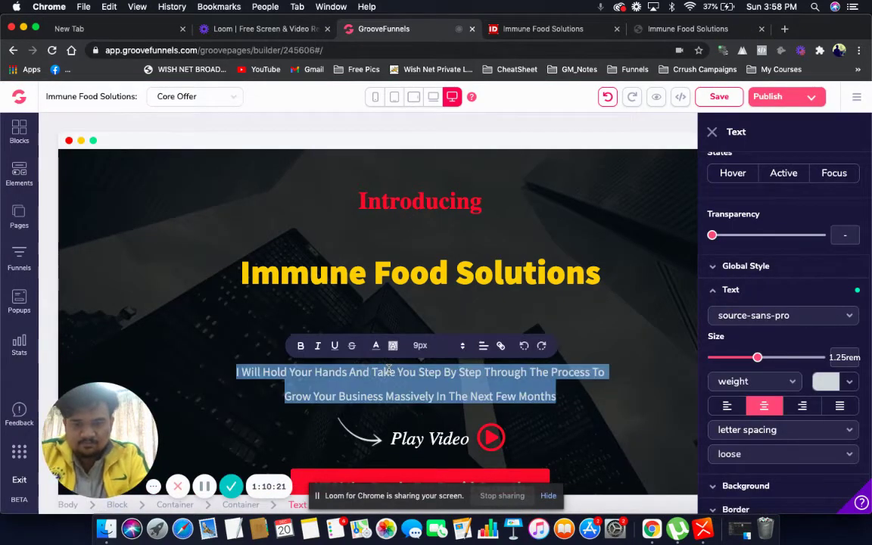
key("super+v")
key("Return")
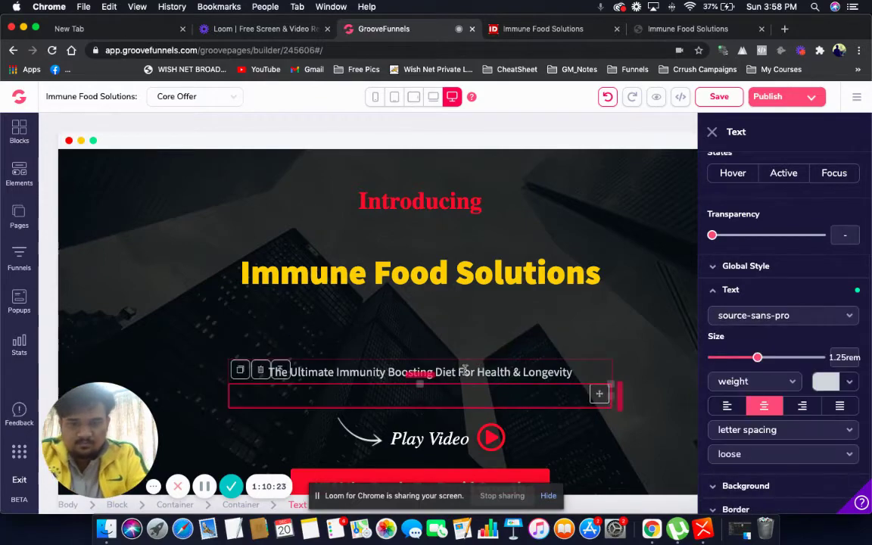
Delete the "Play Video" text and the curved arrow image below the subheading.
left_click(443, 422)
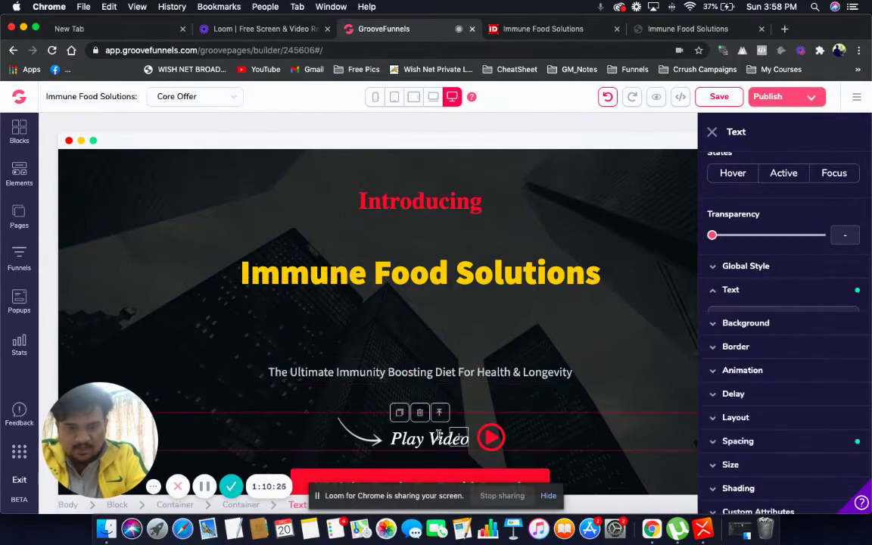
left_click(416, 412)
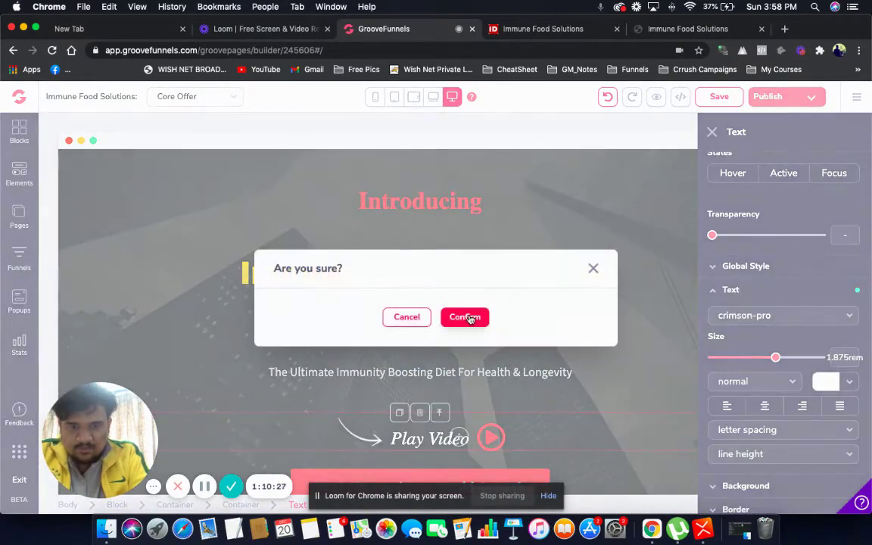
left_click(463, 316)
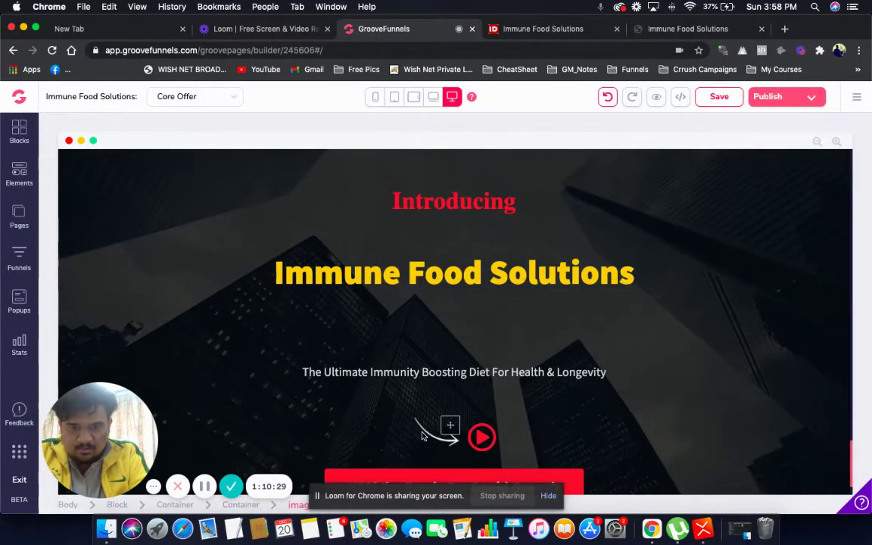
left_click(418, 431)
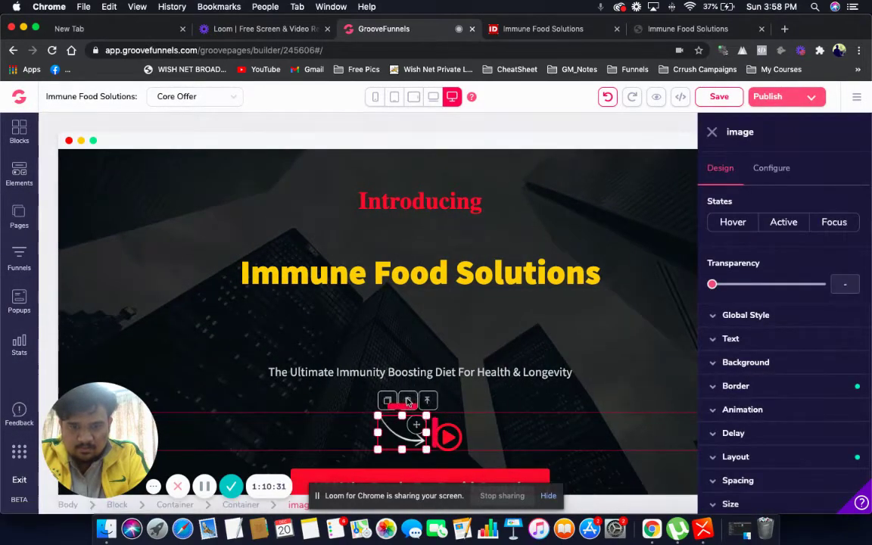
left_click(407, 400)
left_click(462, 319)
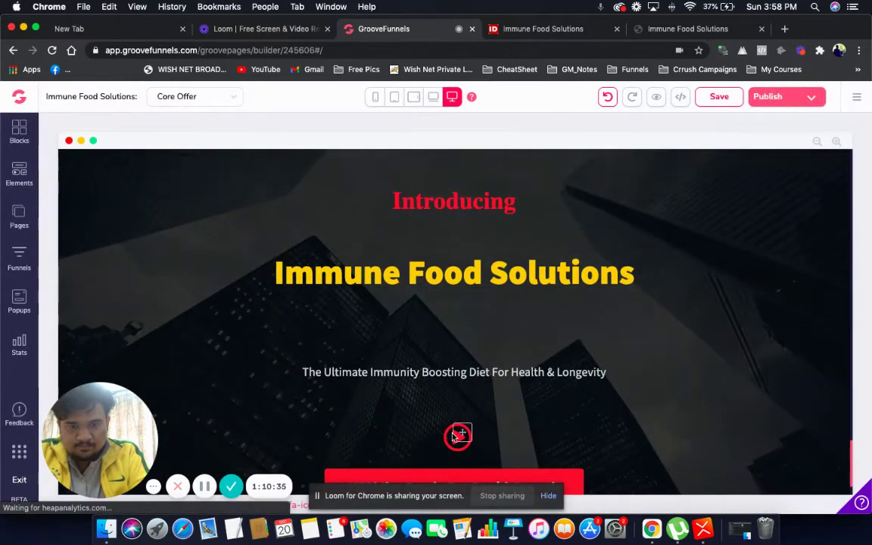
Delete the red play icon and the empty container above the red call-to-action button.
left_click(457, 436)
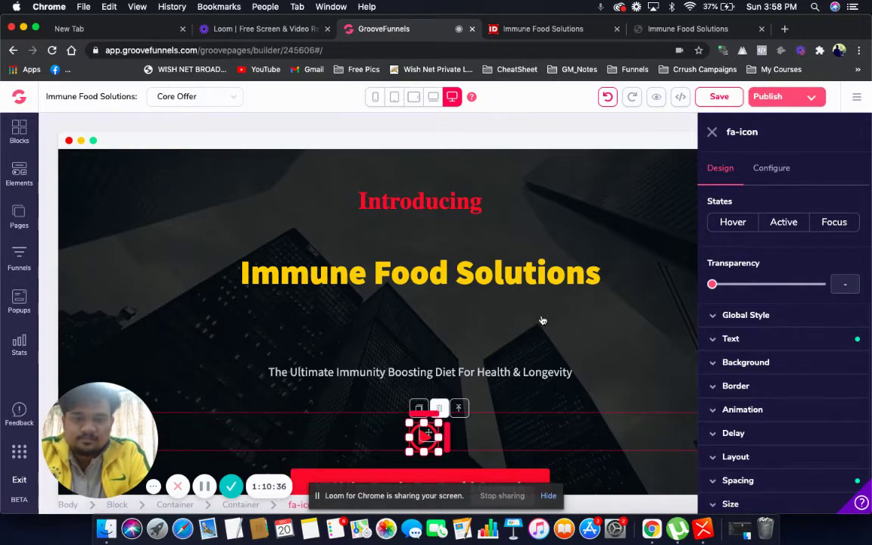
left_click(440, 409)
left_click(466, 318)
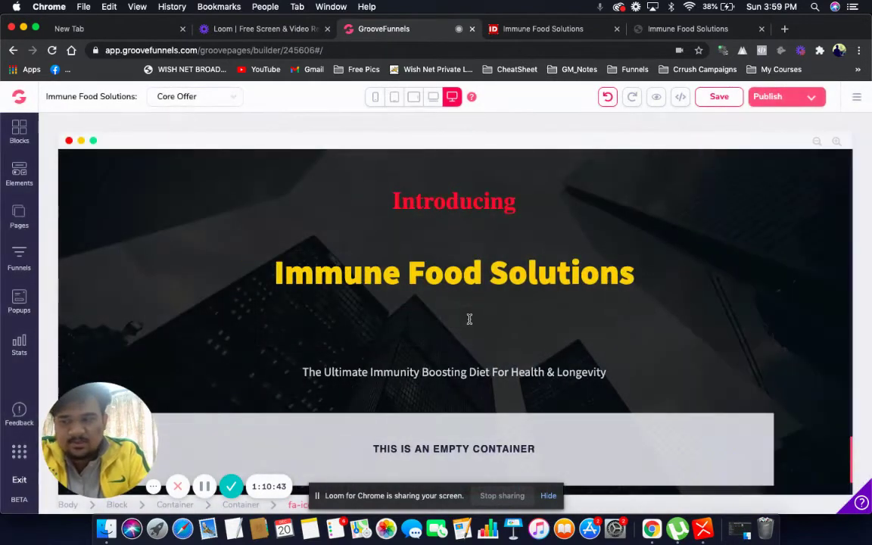
left_click(435, 442)
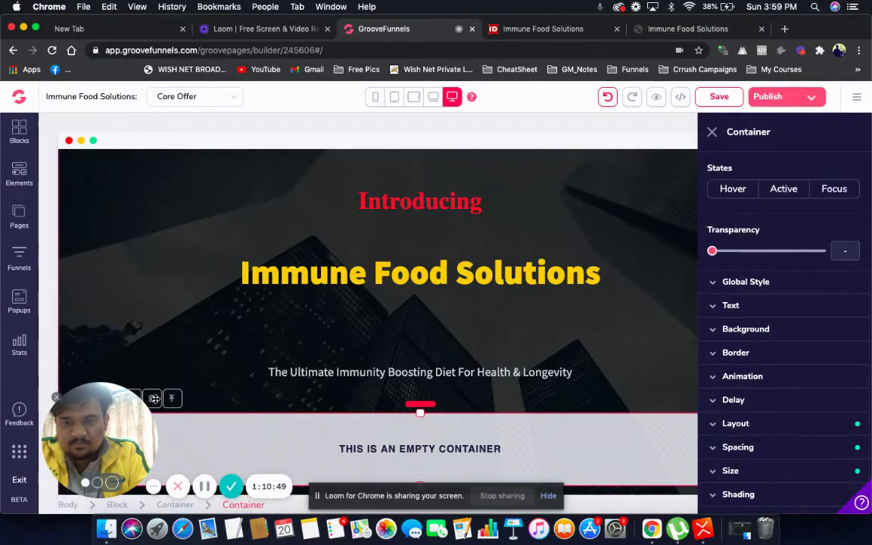
left_click(157, 400)
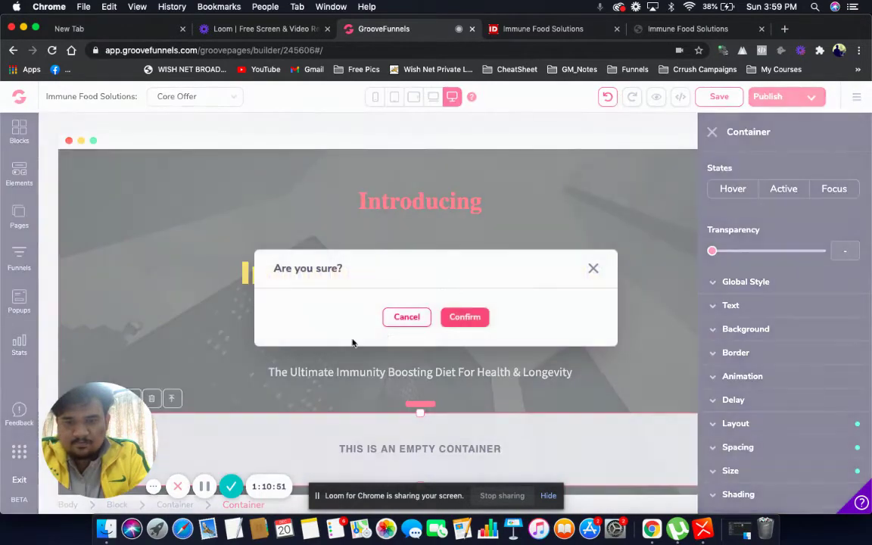
left_click(464, 317)
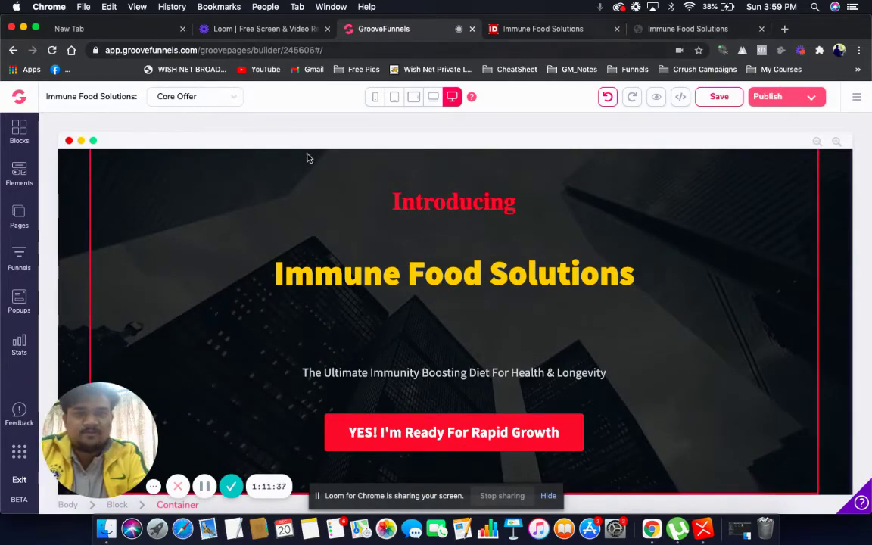
Add an Image element between the subheading and the "YES! I'm Ready For Rapid Growth" button.
left_click(19, 172)
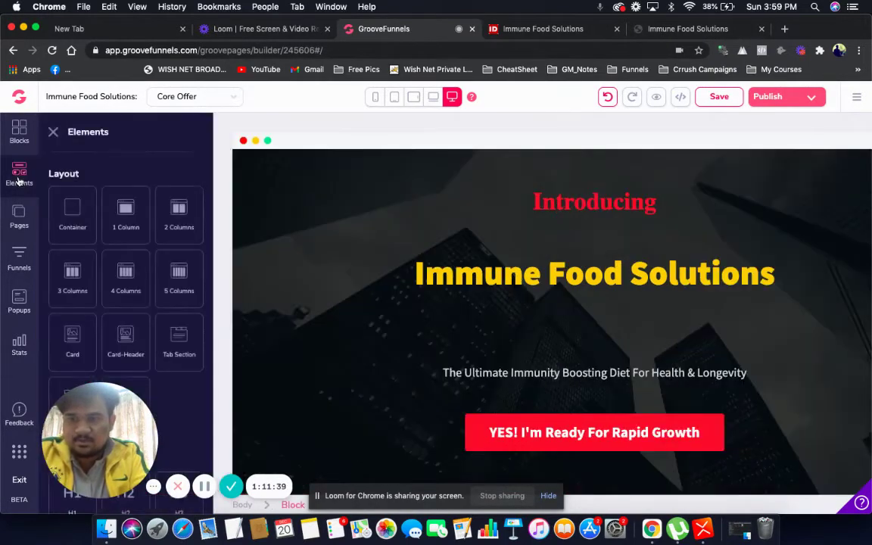
scroll(115, 241, "down", 10)
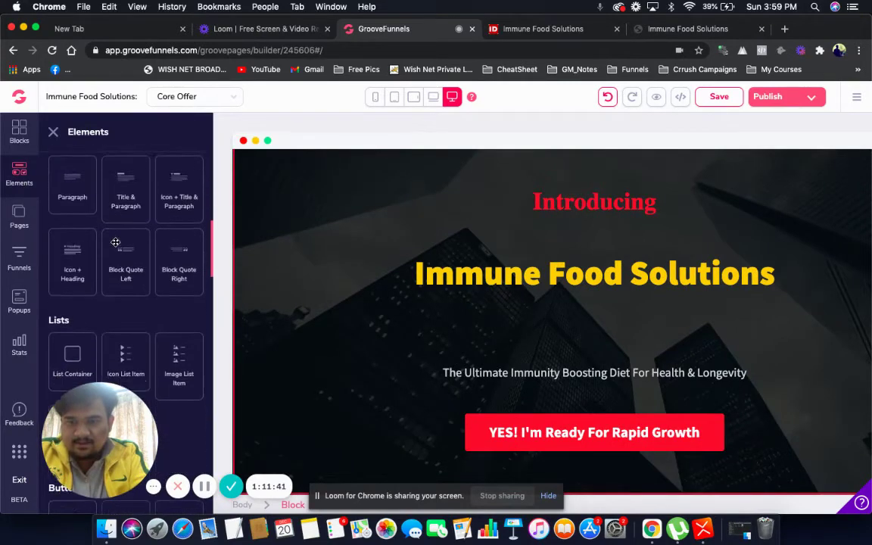
scroll(115, 242, "down", 6)
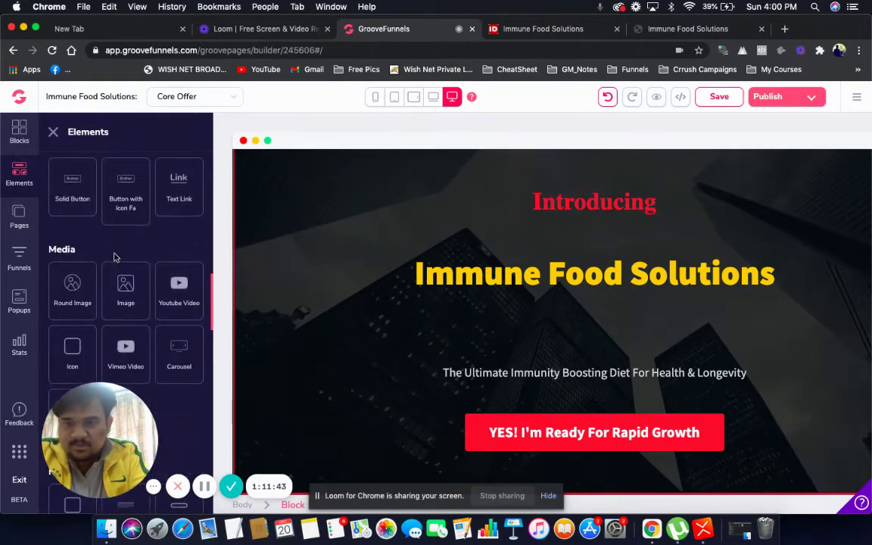
left_click_drag(126, 287, 560, 364)
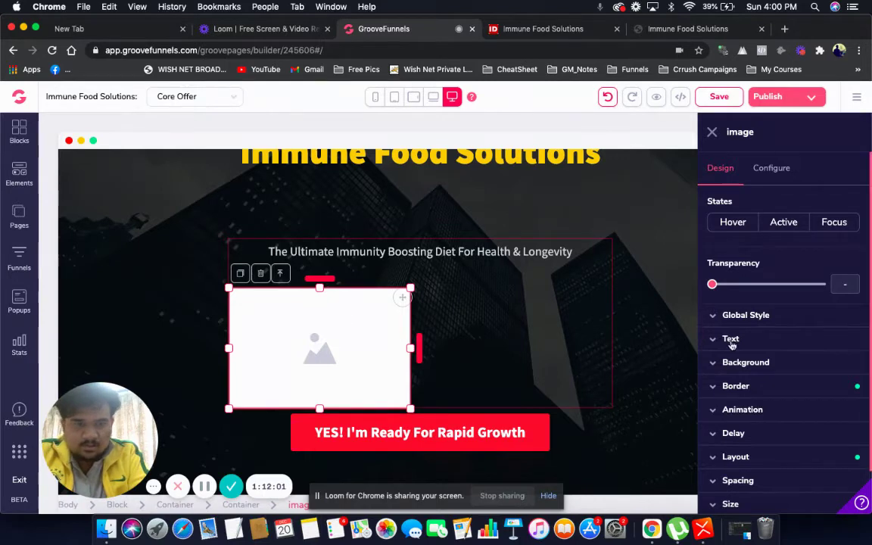
Go through the new image placeholder's layout, delay and size settings and centre it below the subheading.
scroll(739, 336, "down", 2)
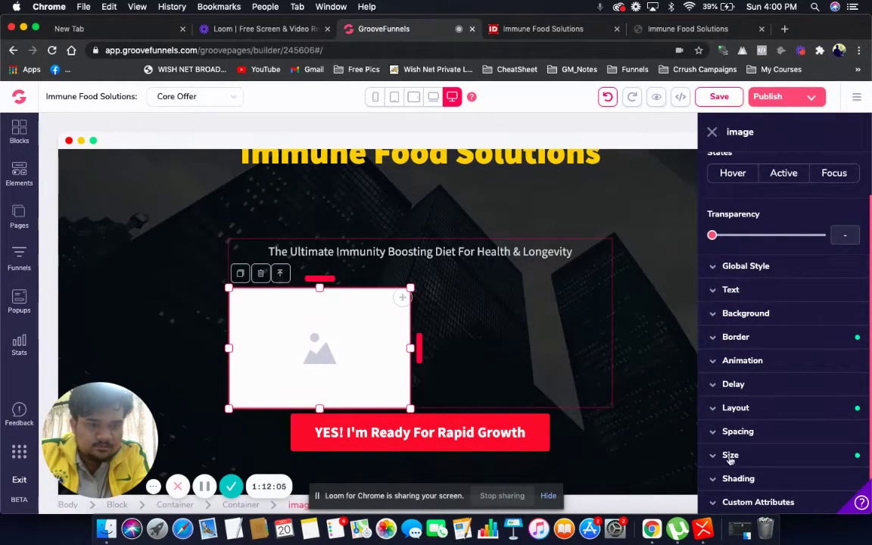
left_click(763, 409)
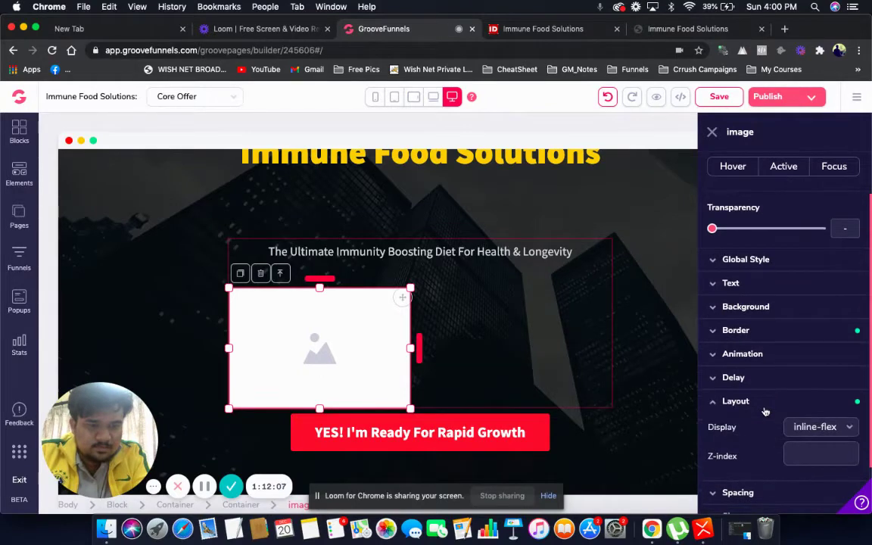
left_click(748, 376)
scroll(747, 374, "down", 4)
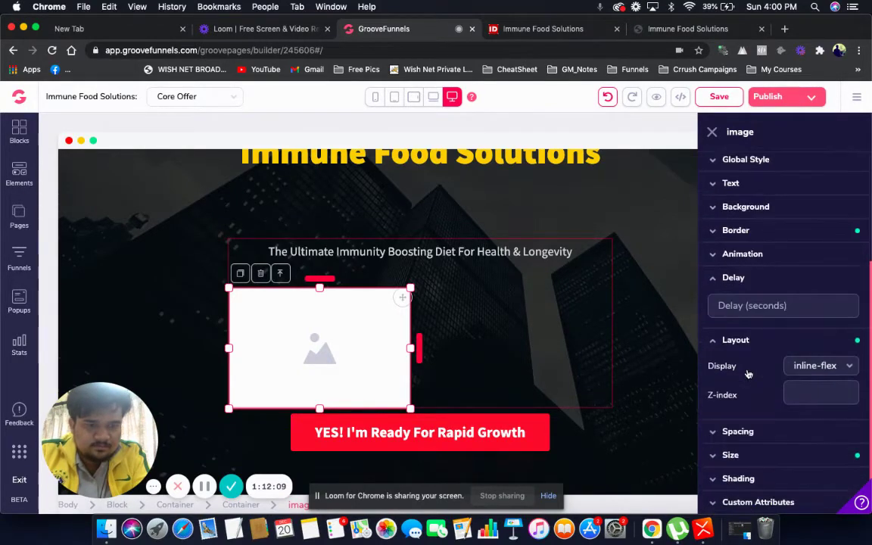
left_click(734, 458)
scroll(736, 460, "down", 3)
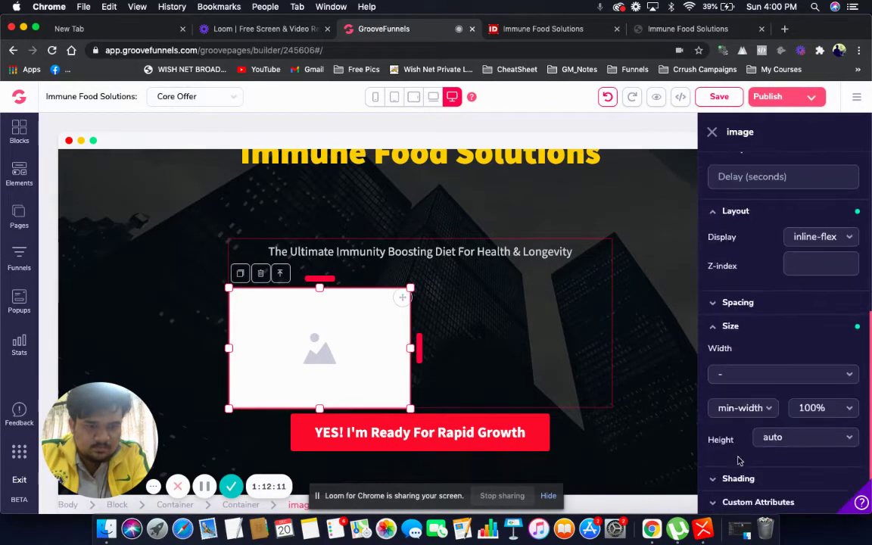
scroll(738, 462, "up", 5)
scroll(753, 405, "up", 3)
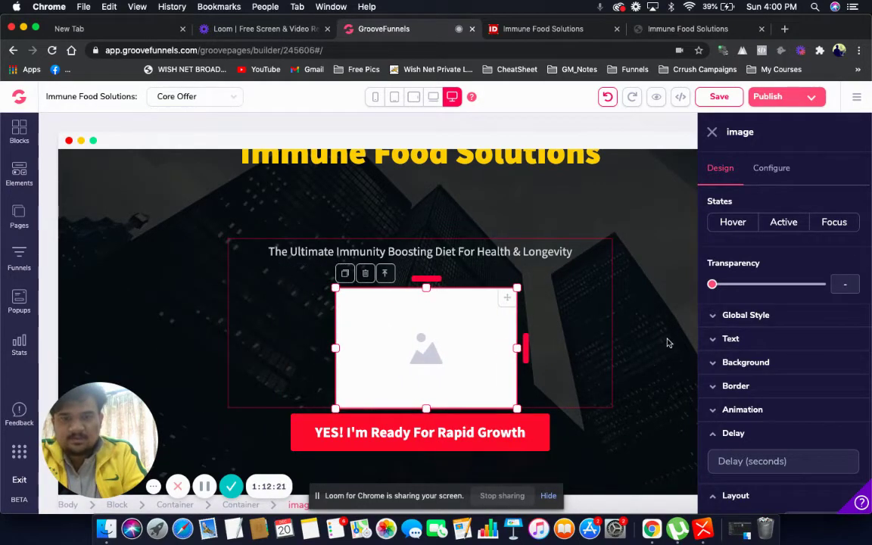
Open the image library for the placeholder below the subheading and check the product bundle picture on the reference sales page.
left_click(712, 133)
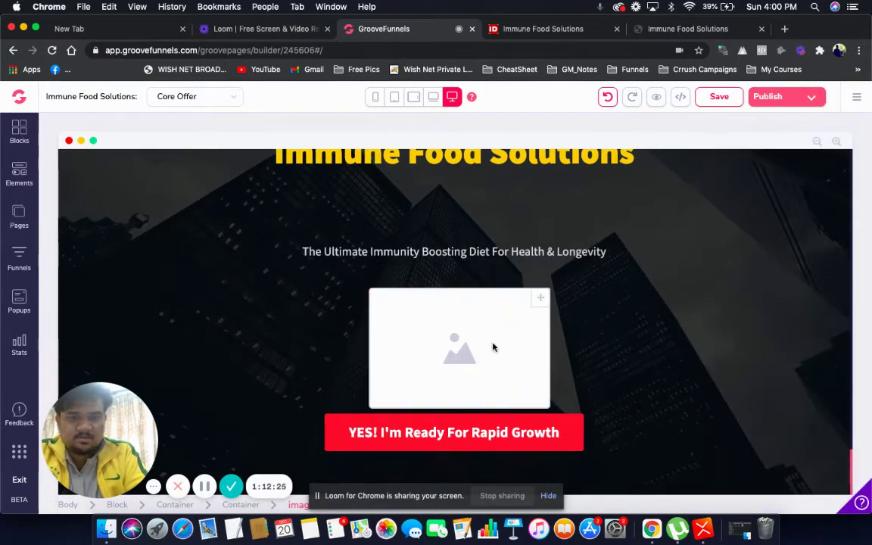
left_click(489, 350)
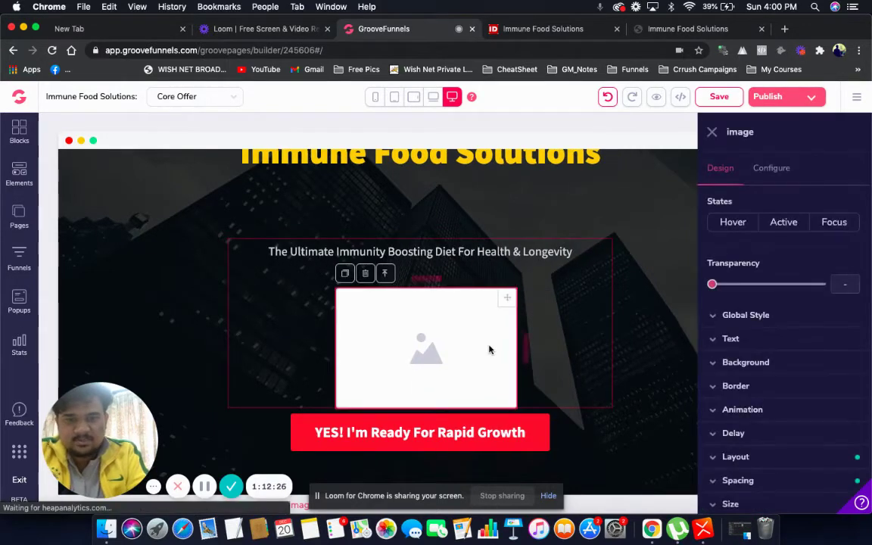
left_click(780, 169)
left_click(760, 275)
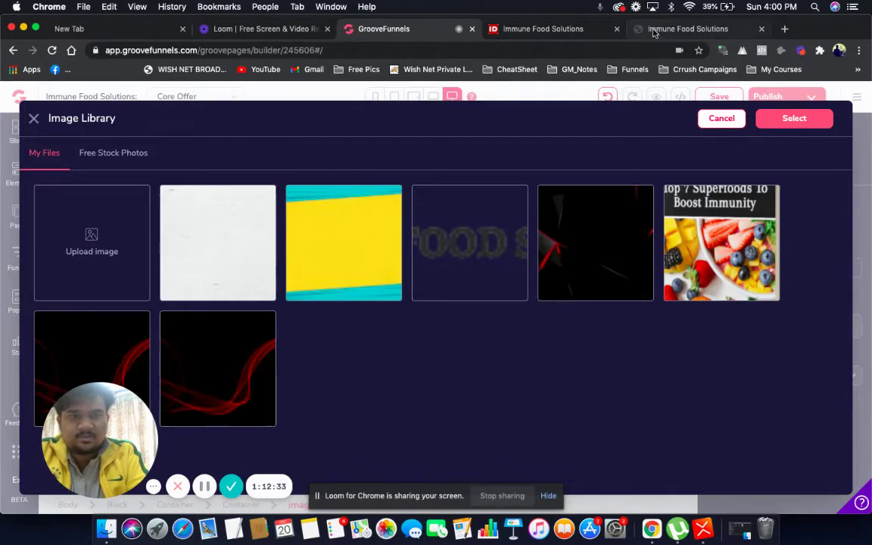
left_click(654, 30)
scroll(442, 300, "down", 2)
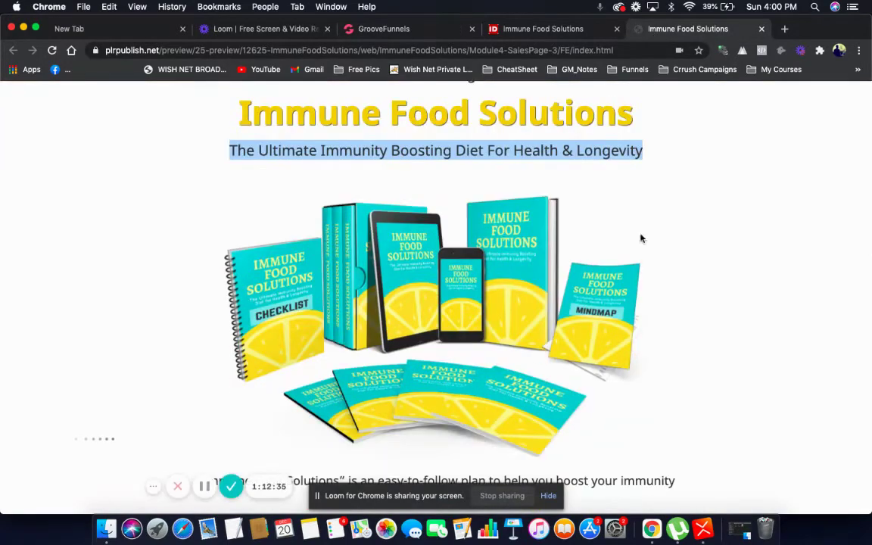
left_click(536, 32)
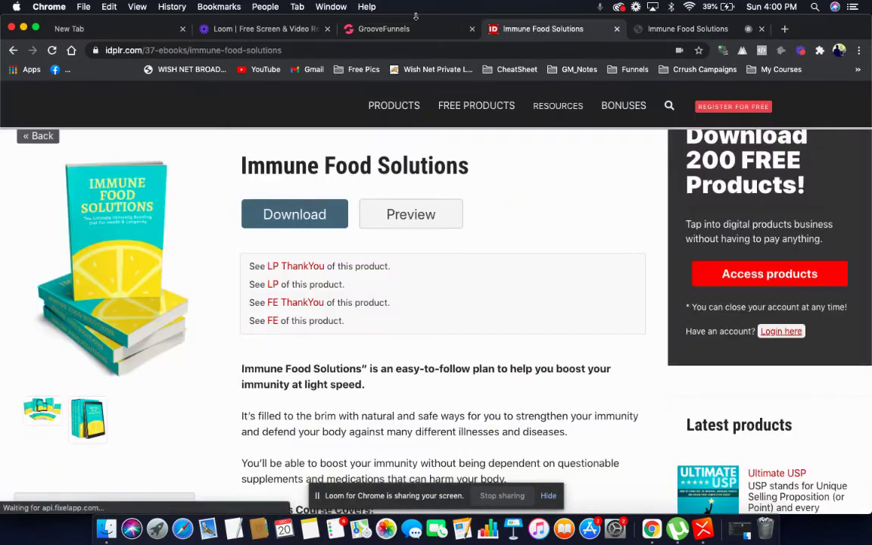
left_click(363, 32)
Upload IFS_Bundle-1000.png from the img folder to the image library.
left_click(74, 246)
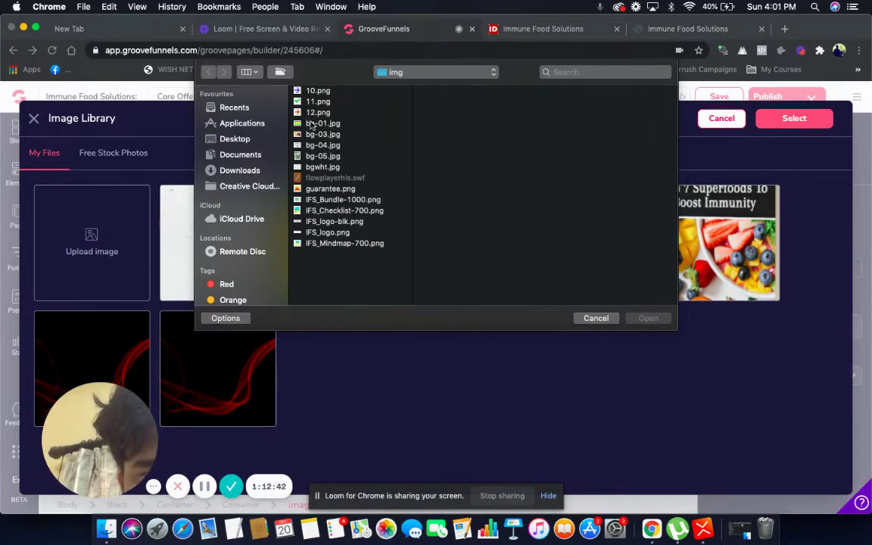
left_click(311, 124)
key("Down")
key("Down")
key("Down")
key("Down")
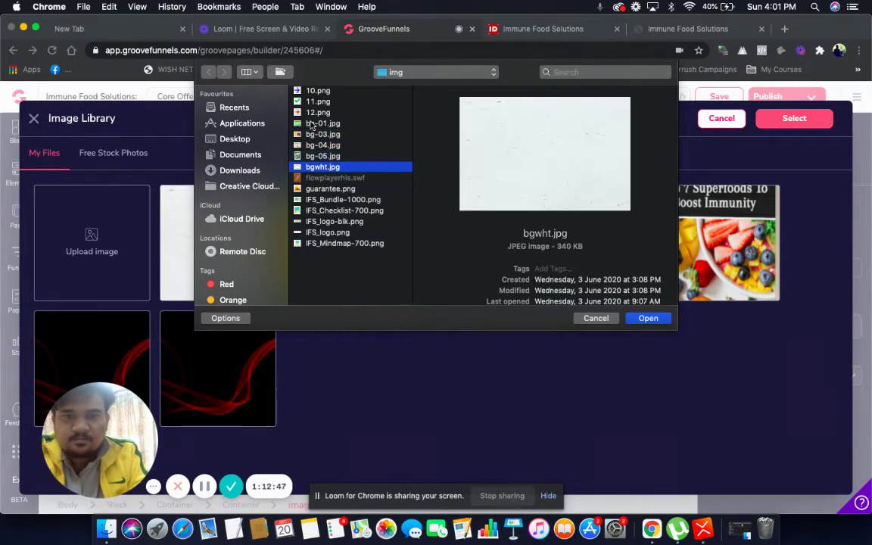
key("Down")
key("Down")
key("Down")
key("Up")
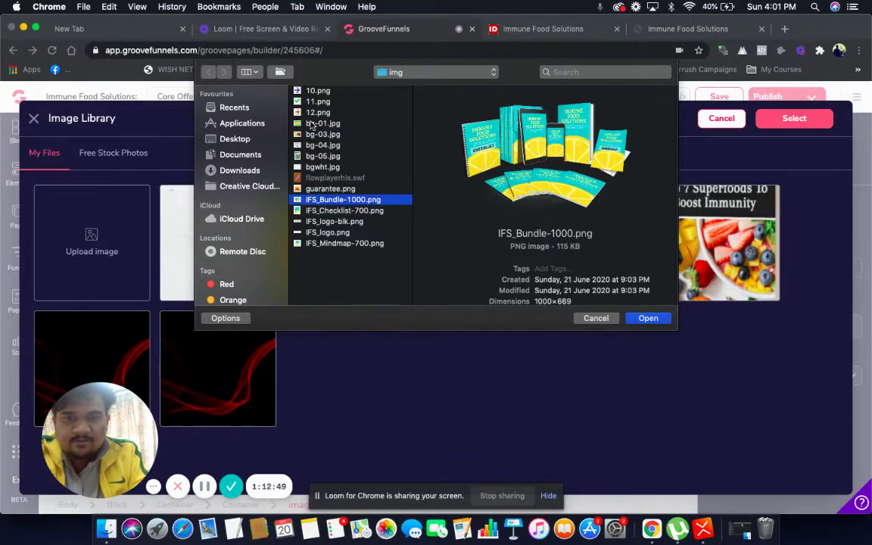
left_click(647, 317)
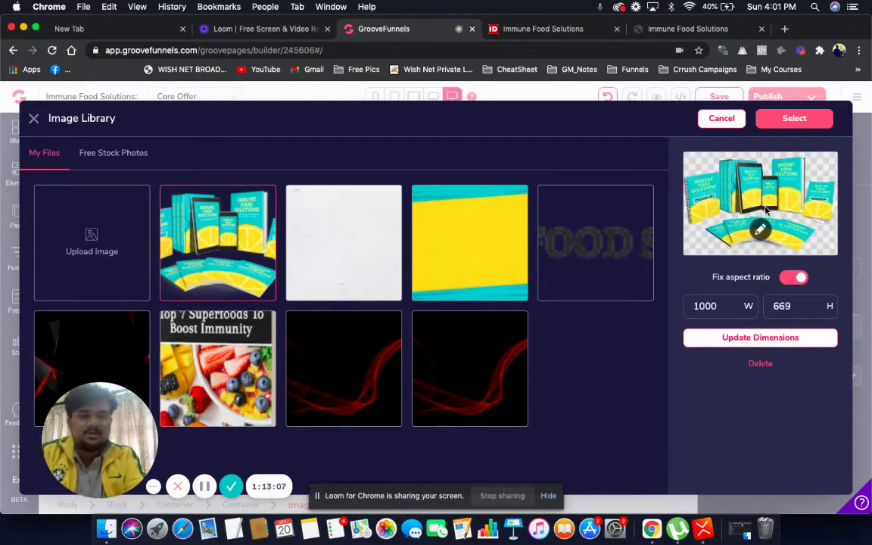
Apply the uploaded bundle picture to the image placeholder below the subheading and save the page.
left_click(792, 120)
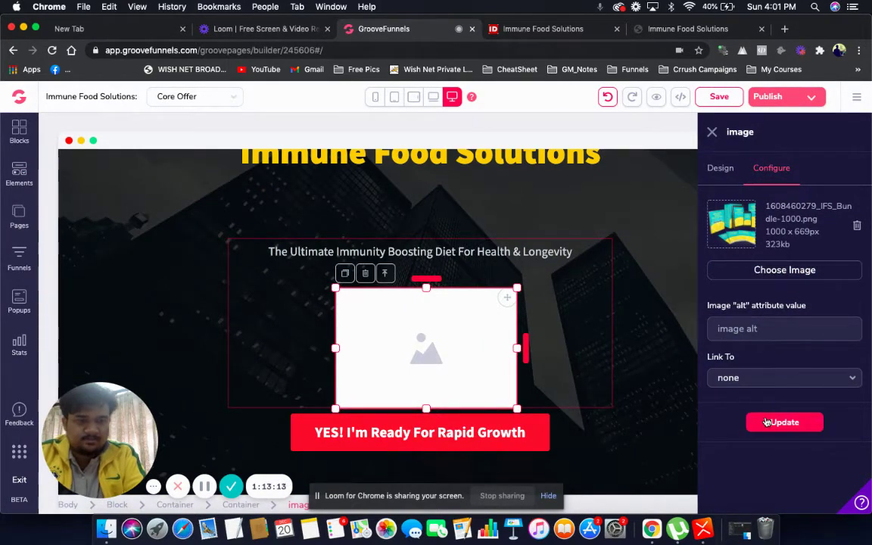
left_click(767, 422)
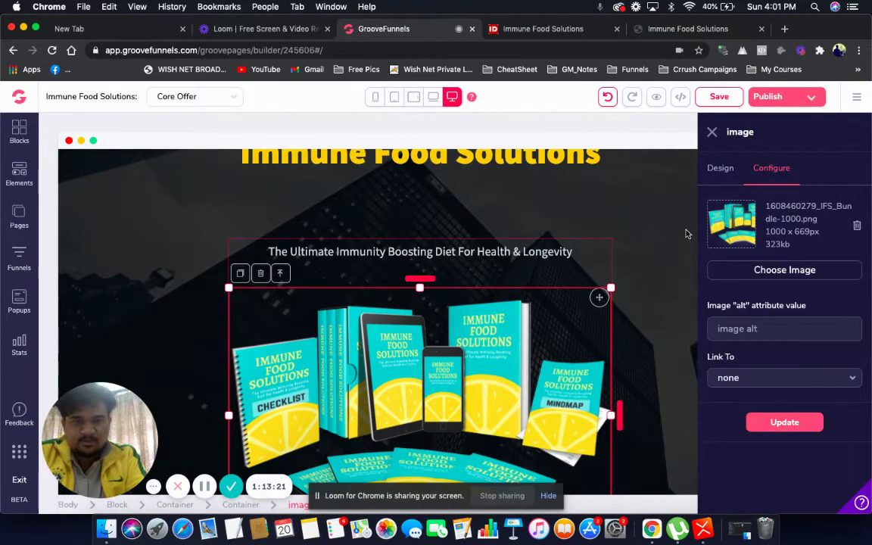
left_click(712, 132)
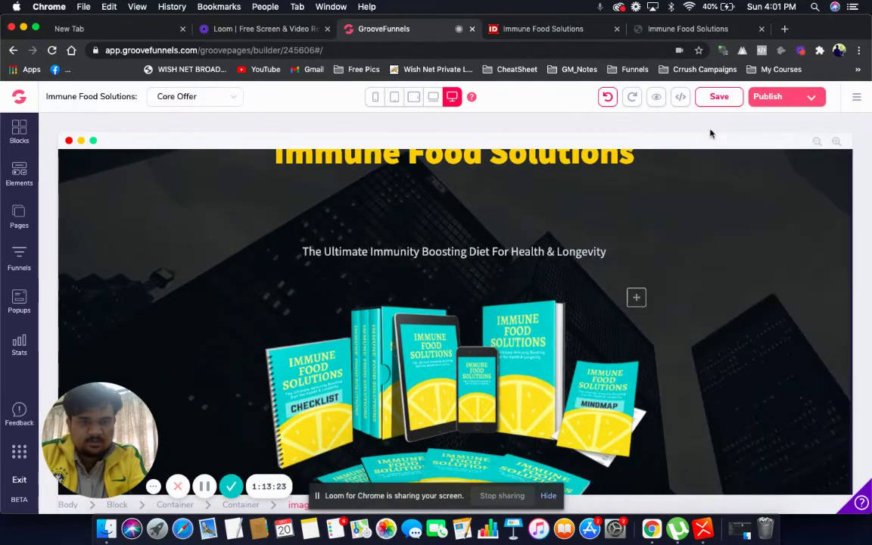
left_click(723, 96)
scroll(705, 191, "down", 2)
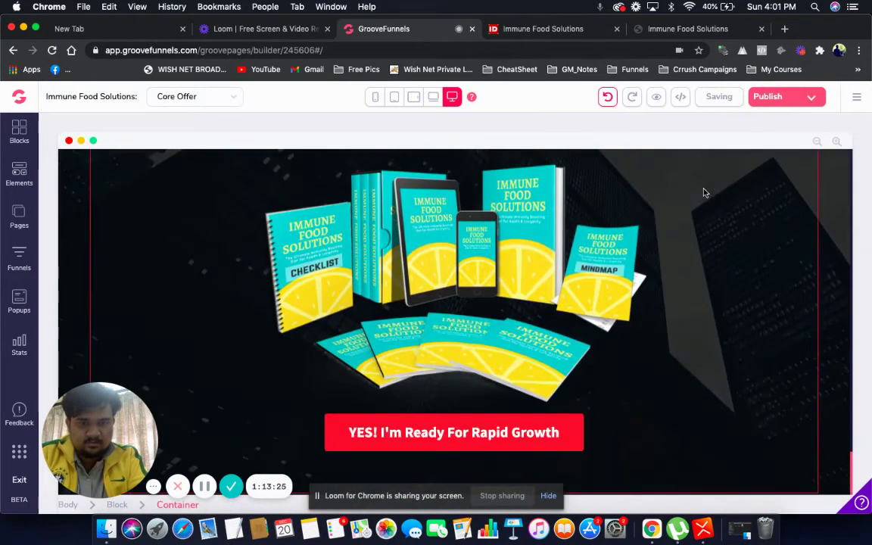
Copy the product description on the reference page, from "Immune Food Solutions" is an easy-to-follow plan through "Then this is the solution that you've been waiting for.".
scroll(704, 191, "up", 8)
scroll(704, 193, "up", 1)
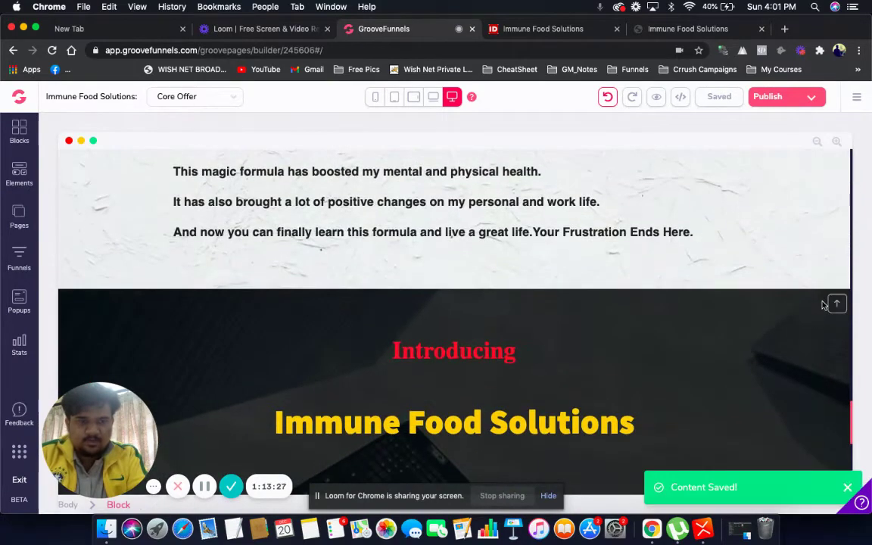
left_click(685, 29)
scroll(613, 240, "down", 5)
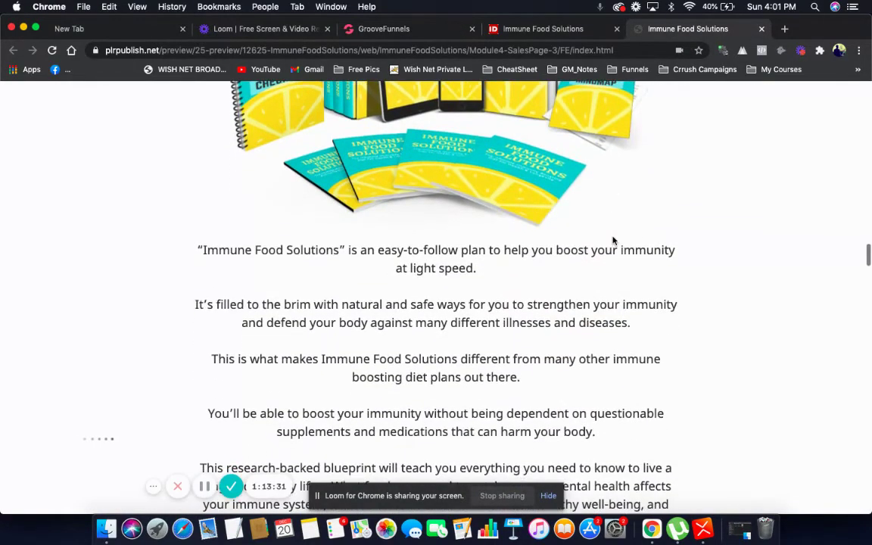
scroll(610, 236, "up", 1)
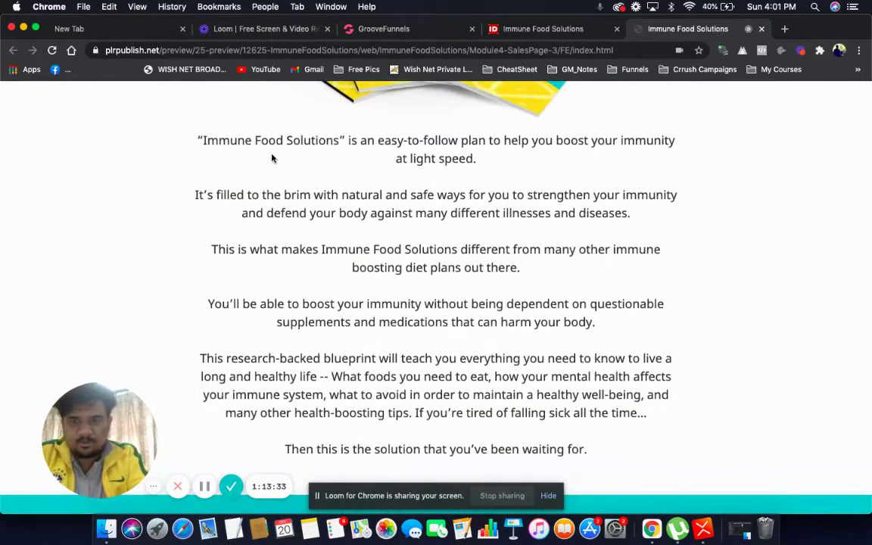
left_click_drag(197, 139, 606, 463)
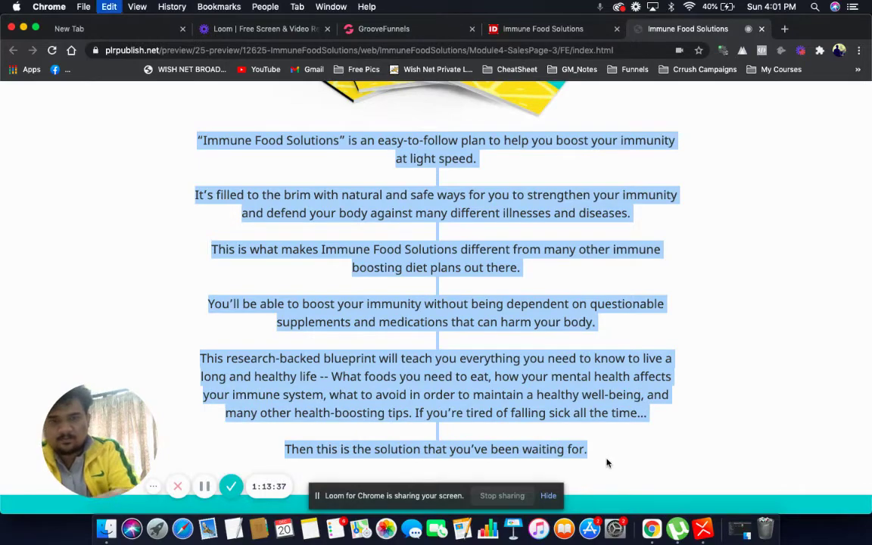
Compare the area below the bundle image in the page builder with the same section of the reference sales page.
left_click(409, 30)
scroll(530, 235, "down", 5)
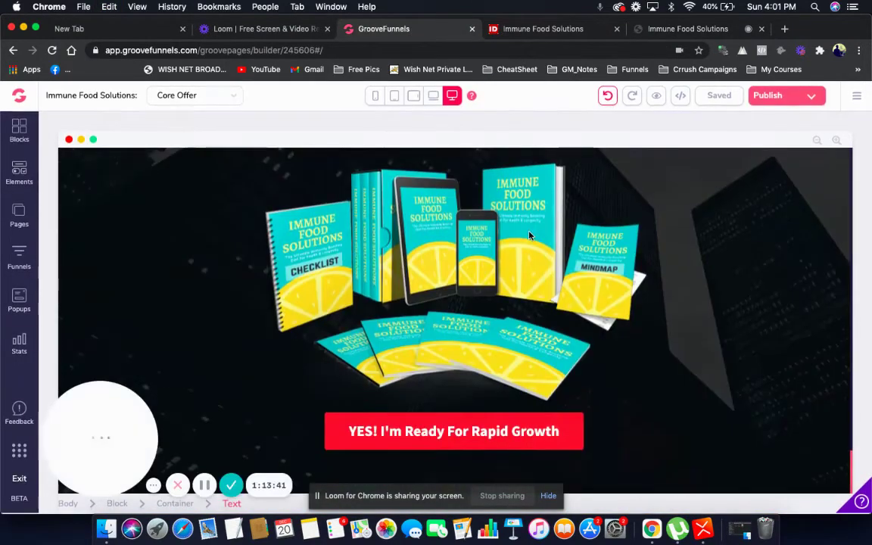
left_click(683, 28)
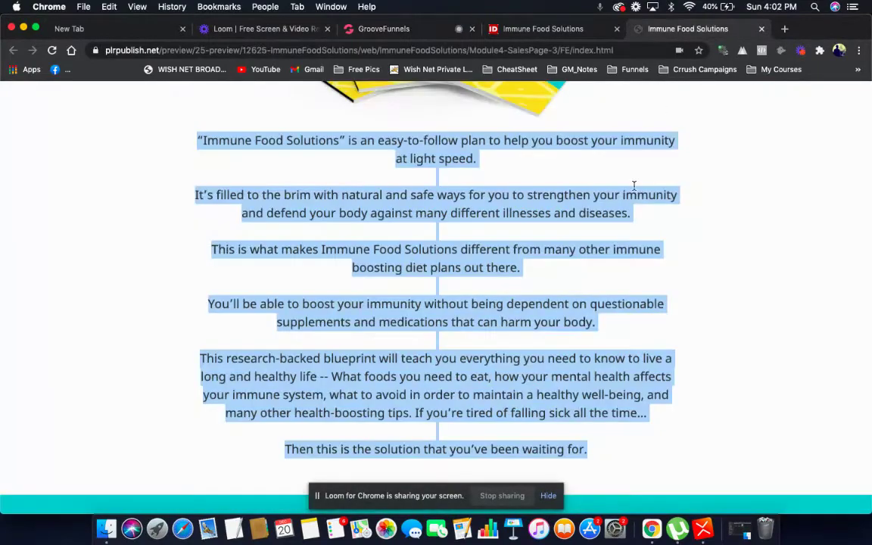
scroll(635, 187, "down", 4)
scroll(634, 186, "up", 4)
scroll(635, 187, "down", 5)
scroll(634, 190, "up", 6)
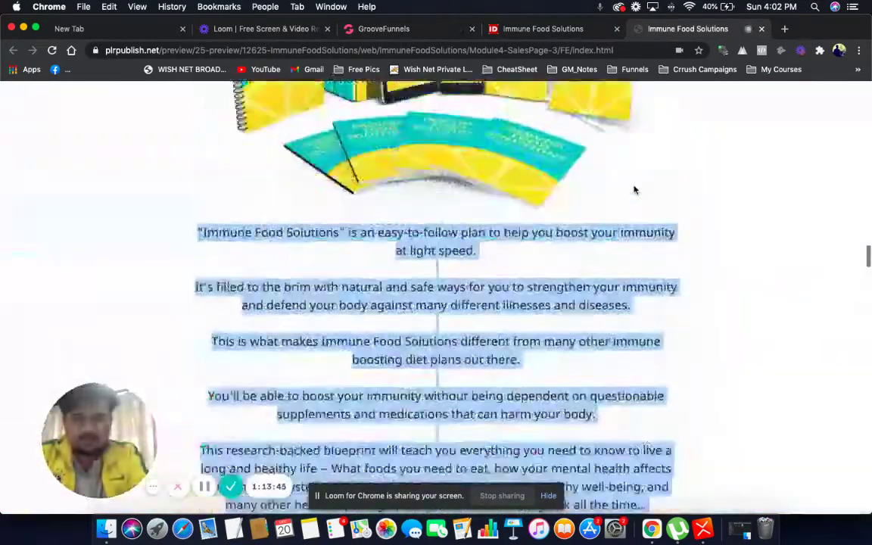
scroll(635, 190, "up", 2)
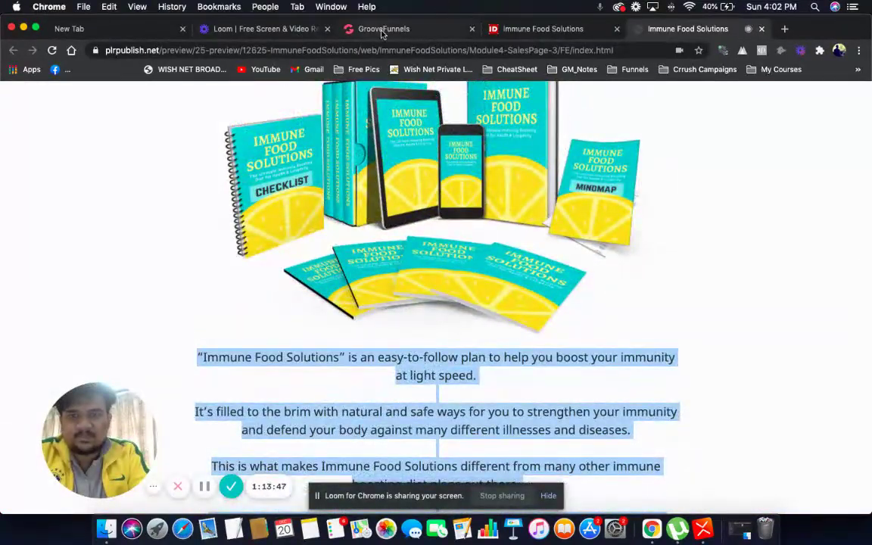
Delete the "YES! I'm Ready For Rapid Growth" button below the bundle image.
left_click(383, 30)
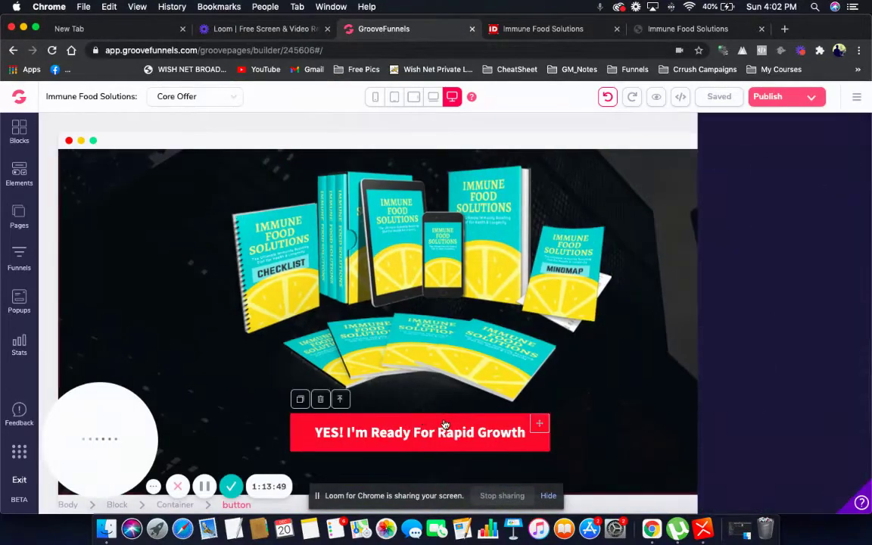
left_click(445, 425)
left_click(320, 399)
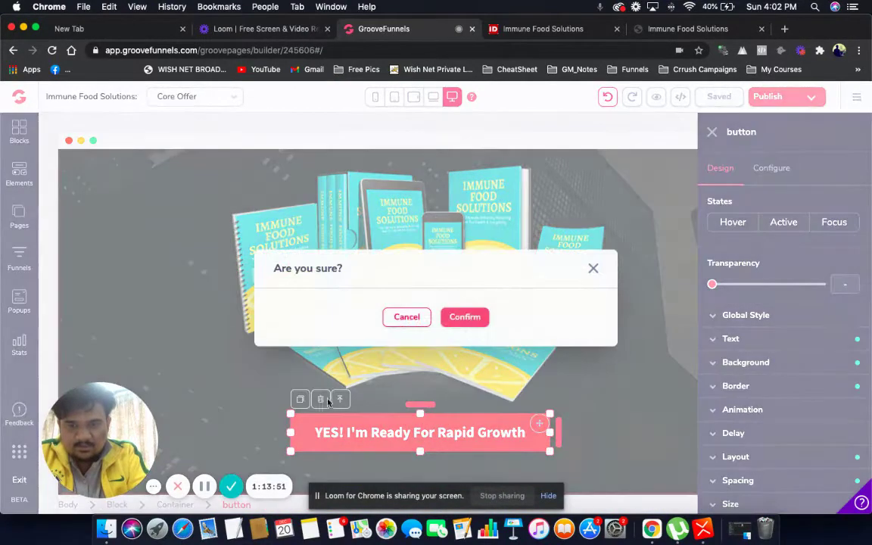
left_click(460, 322)
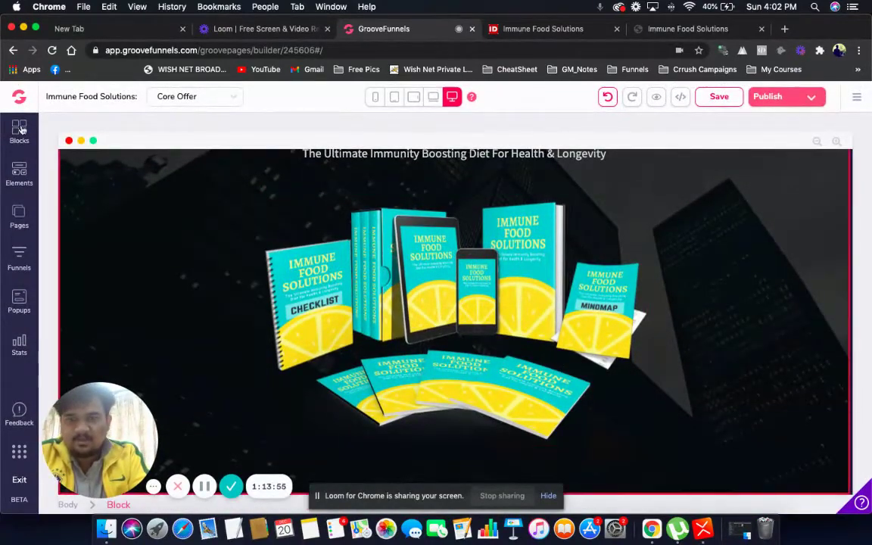
Add a Paragraph element below the bundle image in the dark block.
left_click(22, 130)
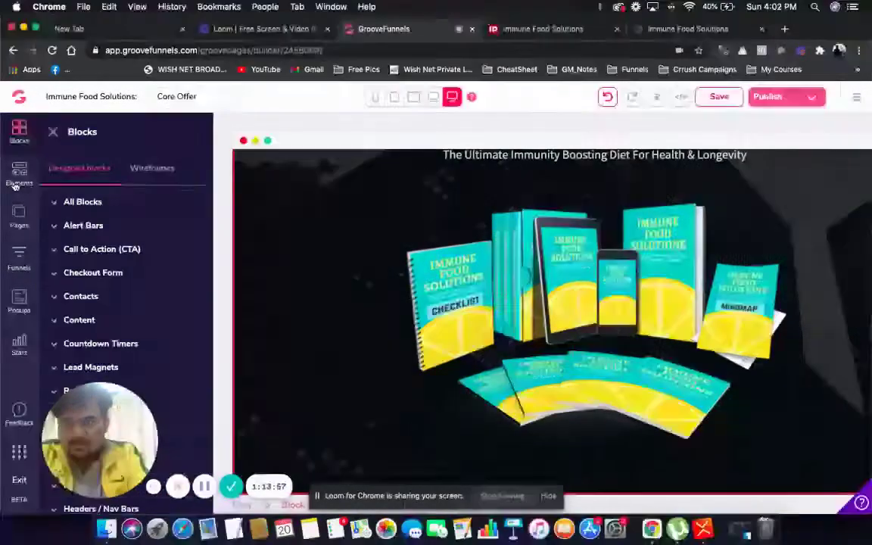
left_click(15, 184)
scroll(128, 249, "down", 3)
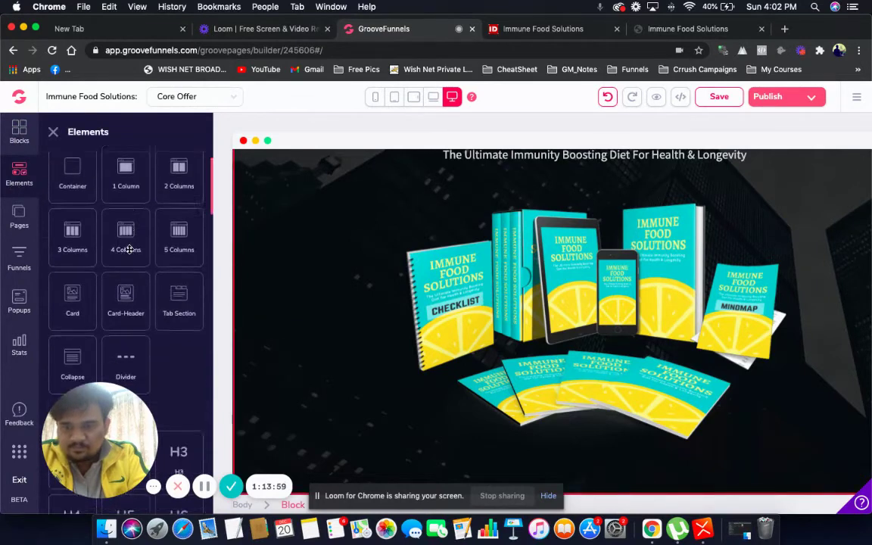
scroll(129, 249, "down", 3)
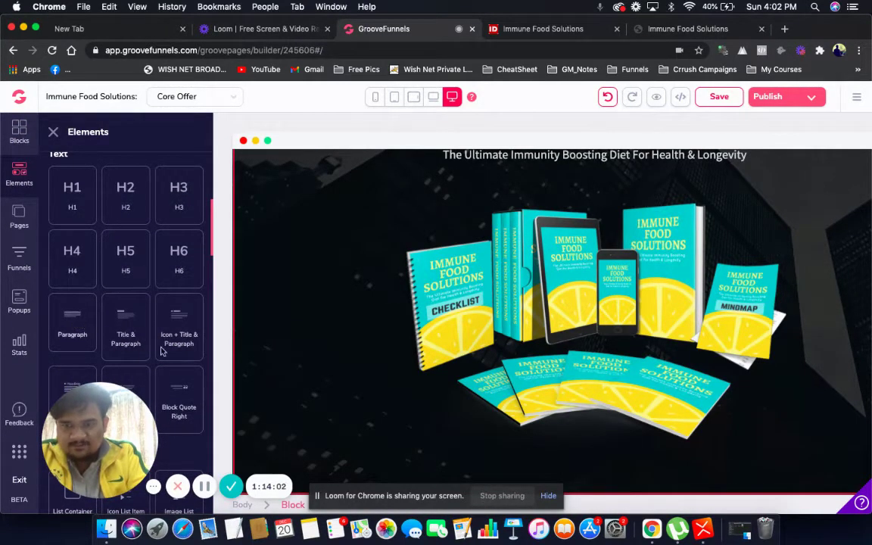
left_click_drag(161, 351, 607, 433)
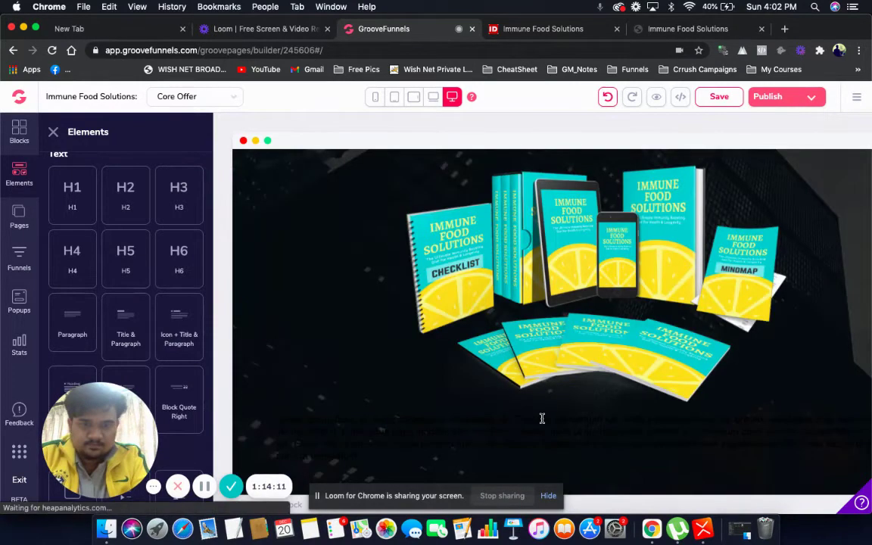
Replace the new paragraph's placeholder text with the copied product description and save the page.
left_click(558, 422)
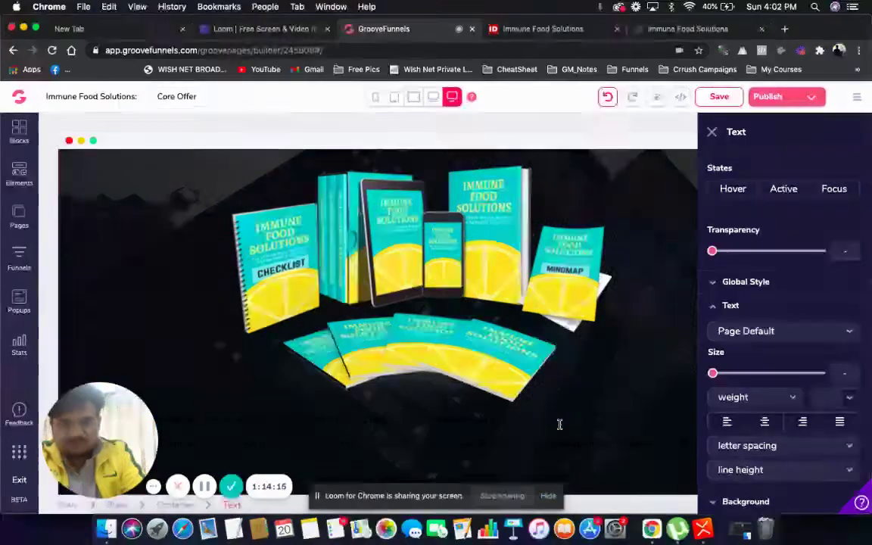
scroll(559, 424, "down", 3)
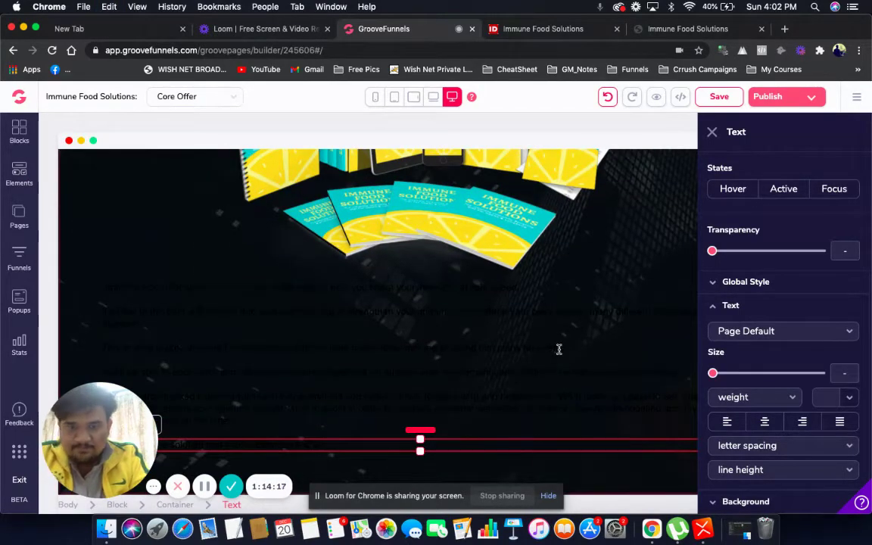
scroll(559, 349, "up", 5)
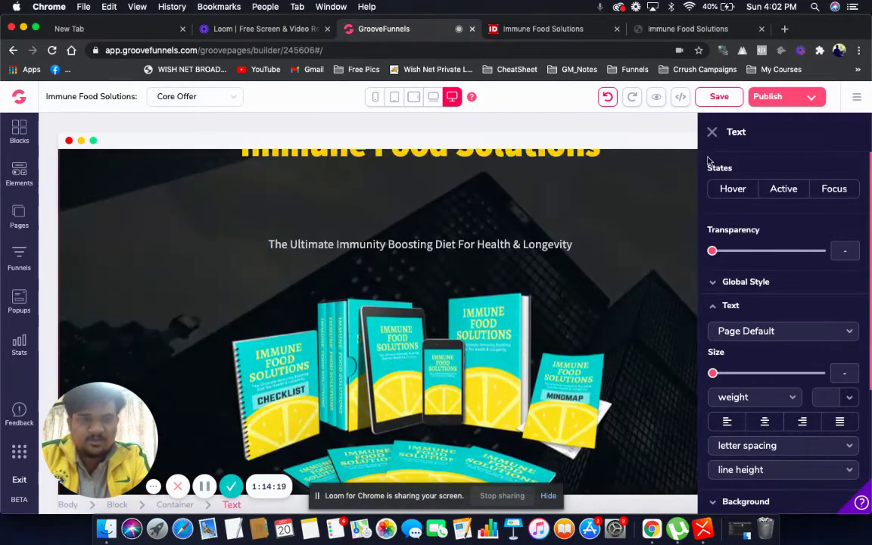
left_click(719, 97)
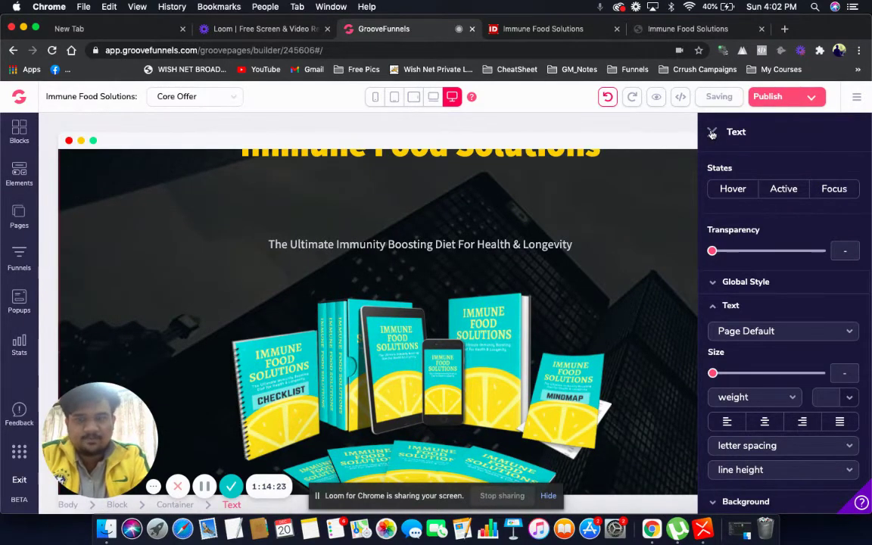
left_click(712, 134)
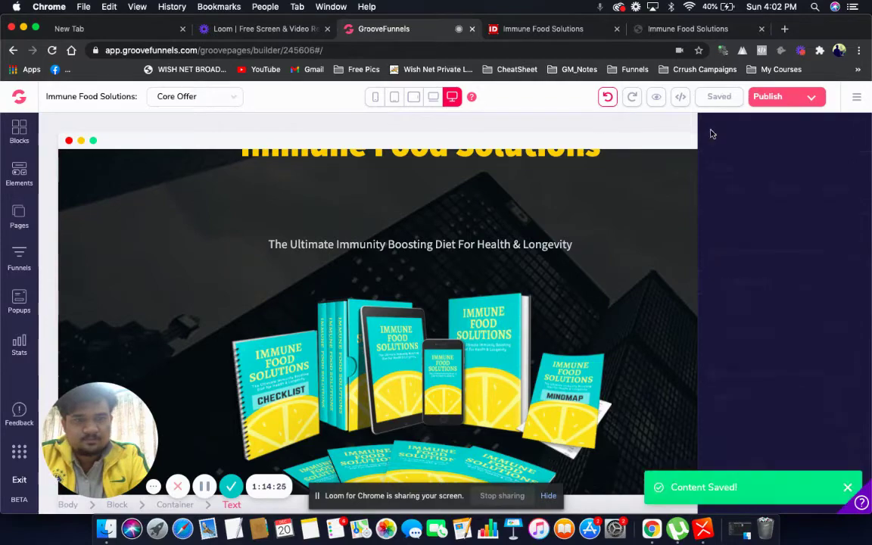
Set the Introducing block's background color to white (#FFFFFF) with the color's transparency at 0% and save the page.
scroll(671, 243, "up", 3)
scroll(705, 240, "up", 3)
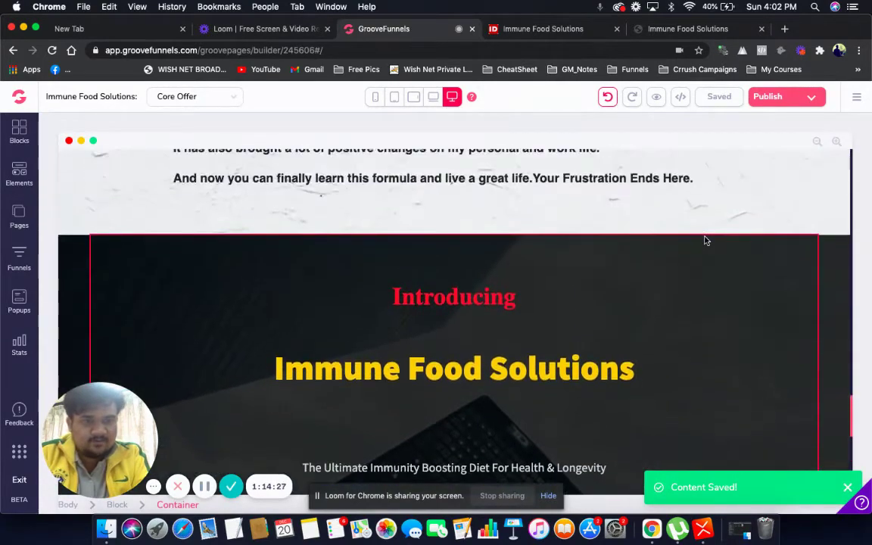
left_click(841, 288)
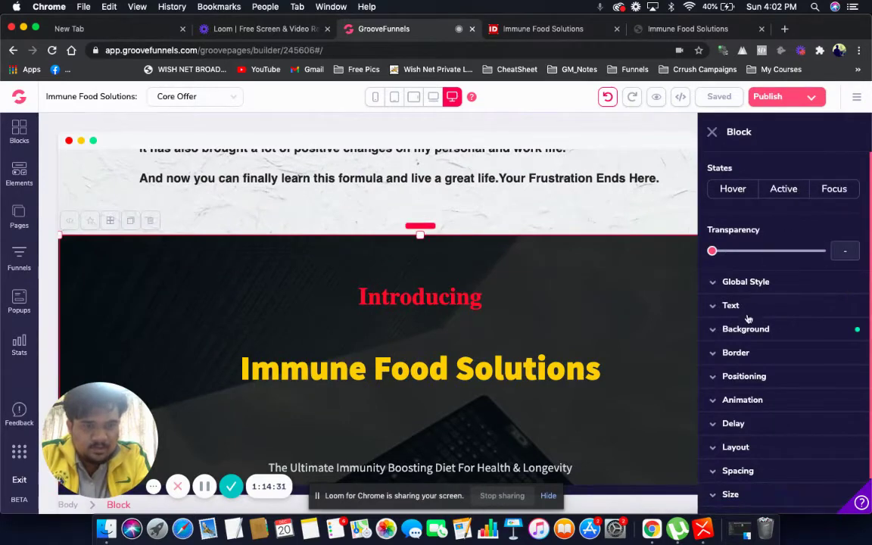
left_click(744, 337)
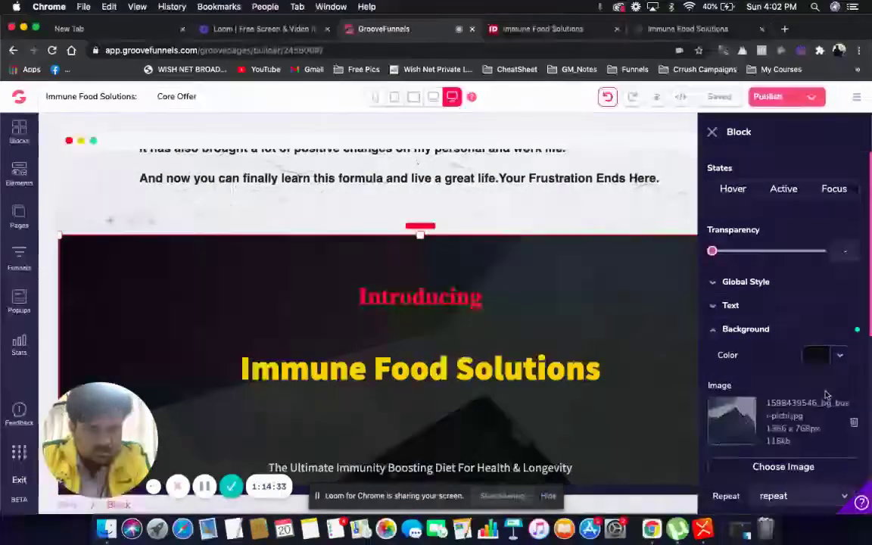
double_click(856, 426)
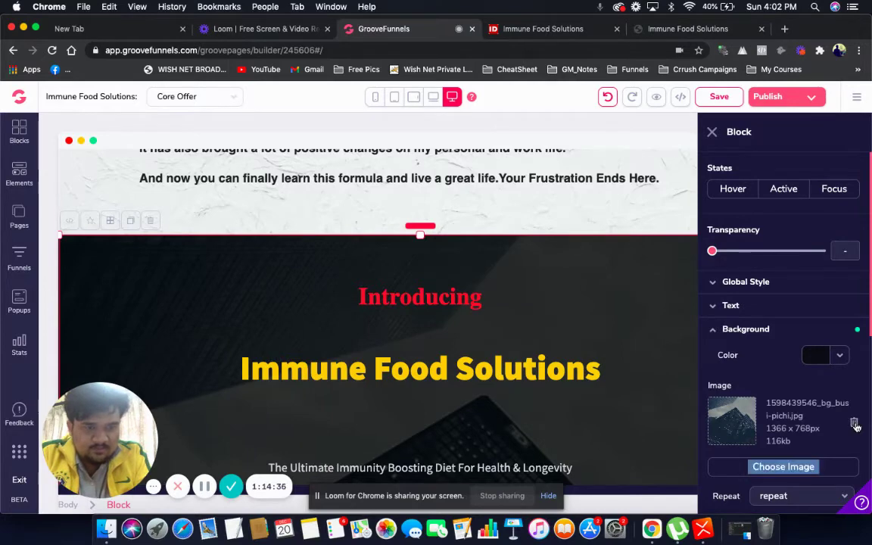
left_click(839, 356)
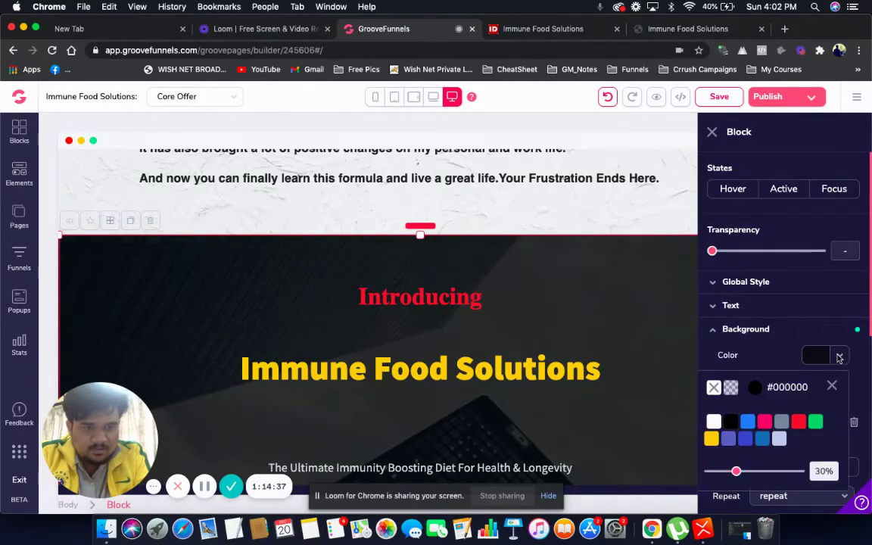
left_click(713, 422)
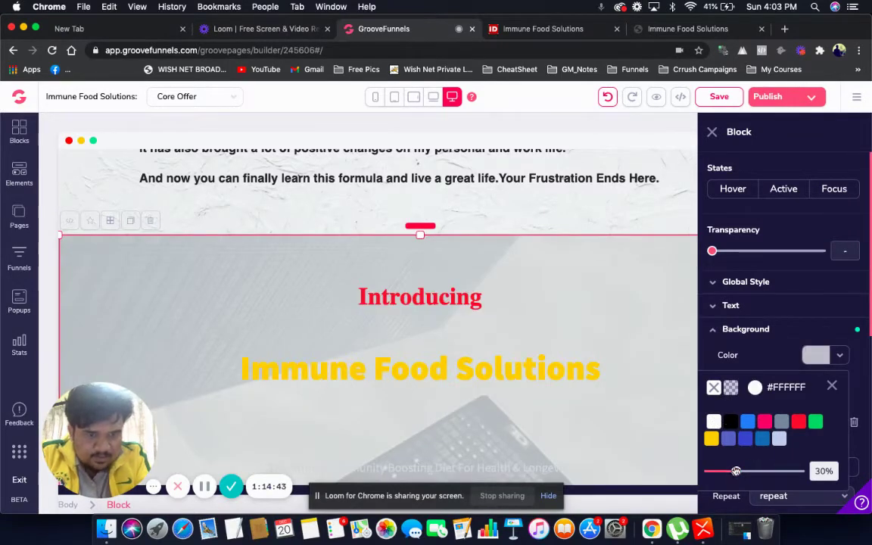
left_click_drag(736, 471, 708, 470)
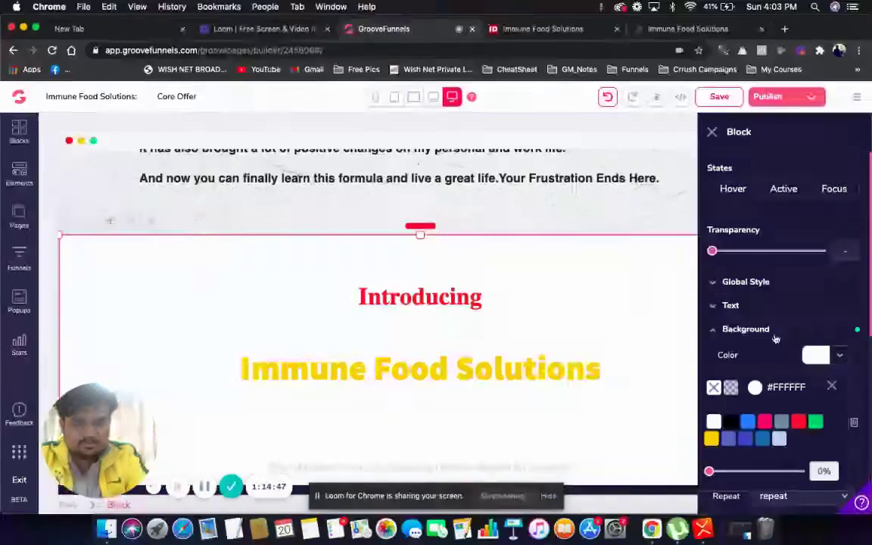
scroll(633, 338, "down", 10)
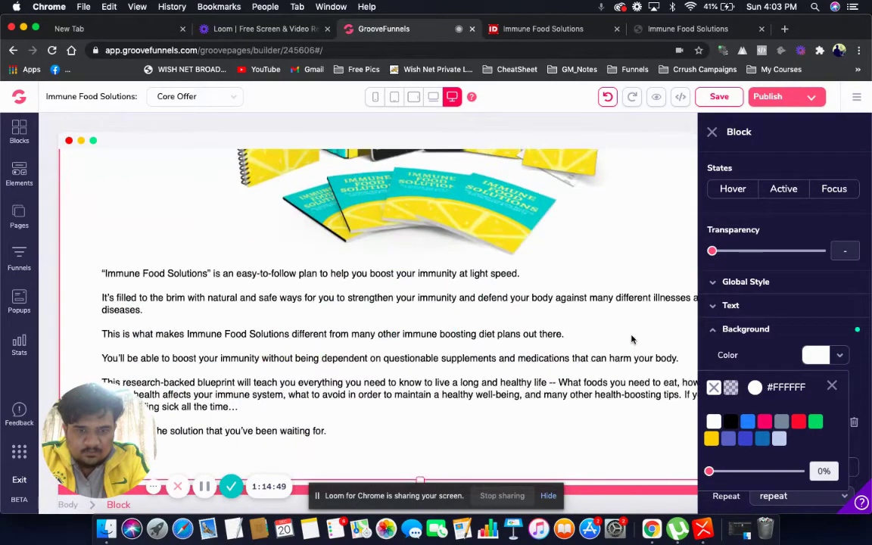
scroll(633, 339, "up", 5)
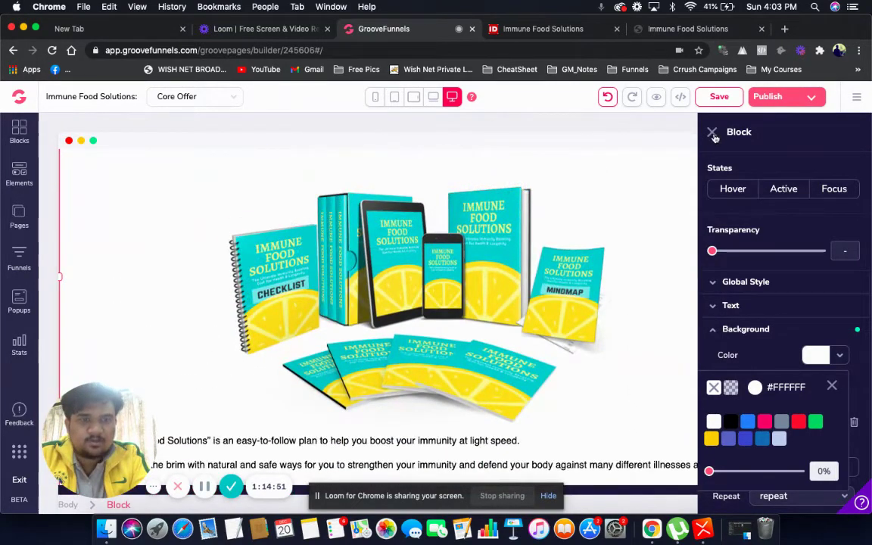
left_click(712, 132)
left_click(720, 99)
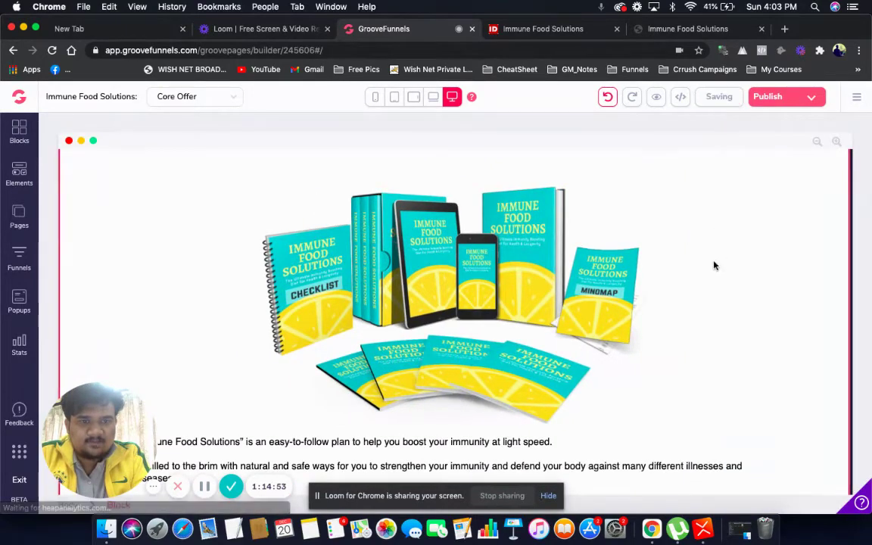
Change the text color of the subtitle "The Ultimate Immunity Boosting Diet For Health & Longevity" to black.
scroll(713, 264, "up", 15)
scroll(713, 261, "down", 3)
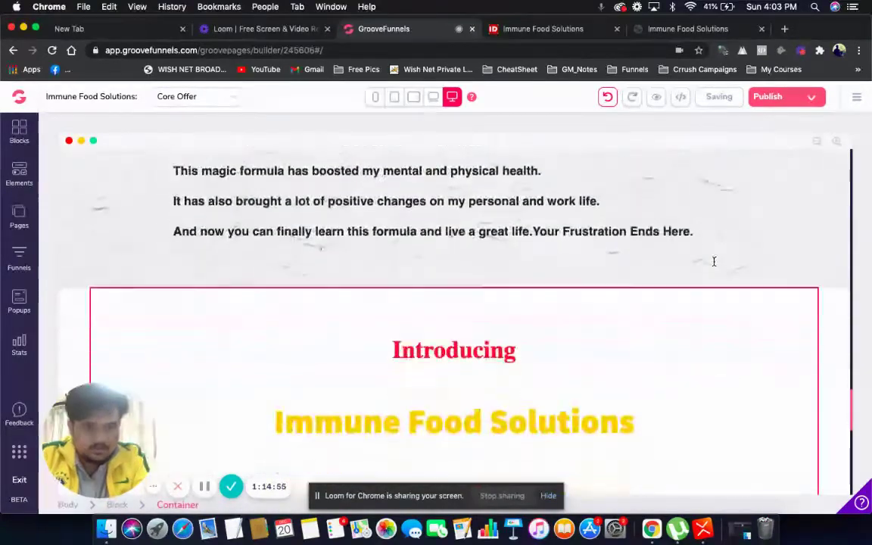
scroll(713, 261, "down", 8)
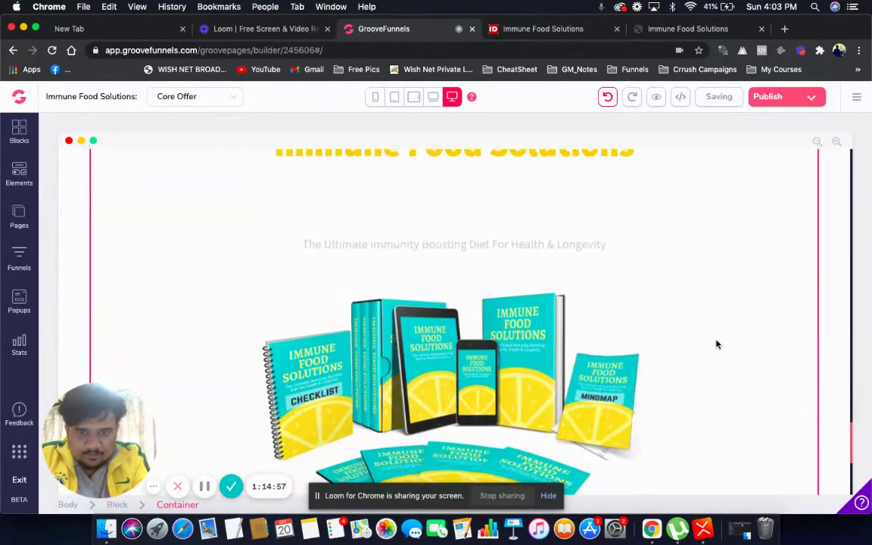
left_click(547, 243)
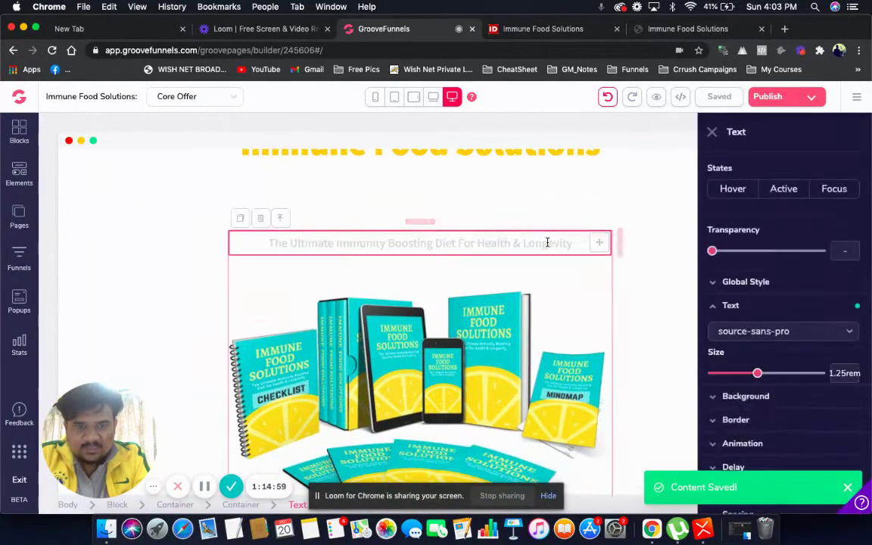
triple_click(547, 243)
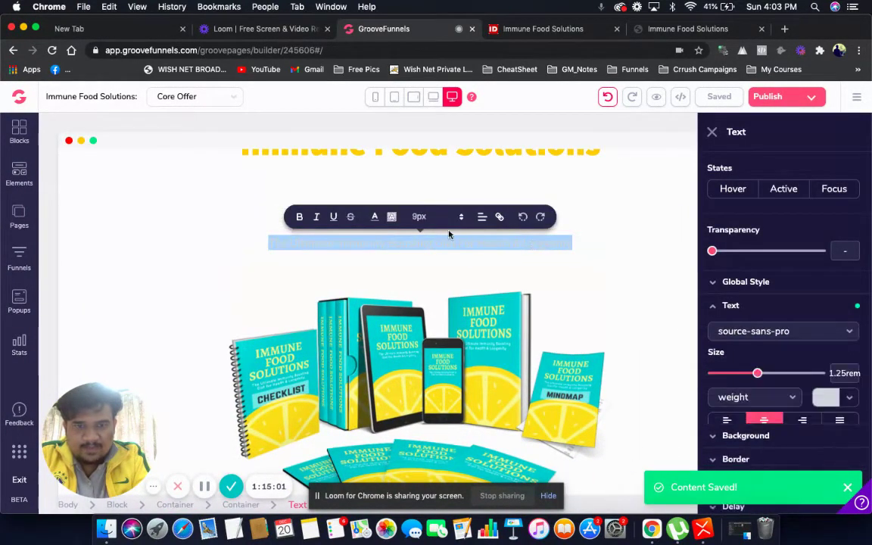
left_click(375, 217)
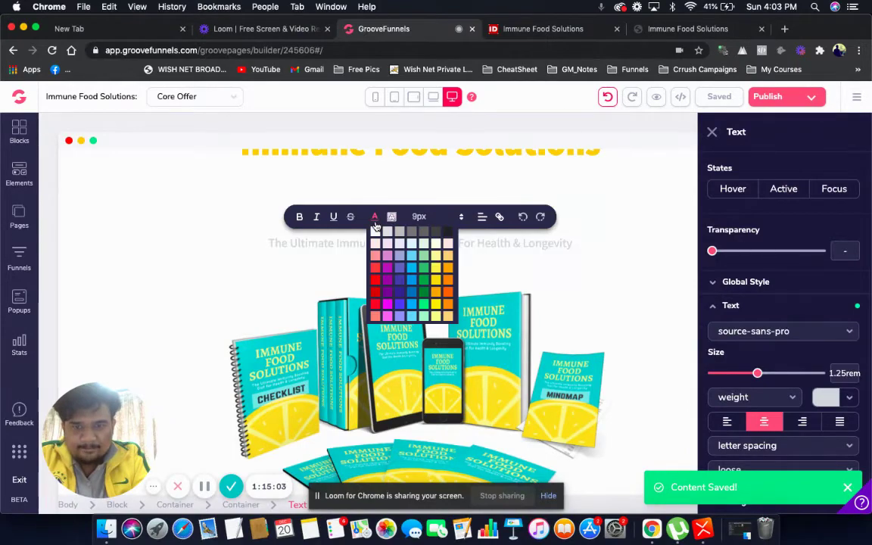
left_click(450, 230)
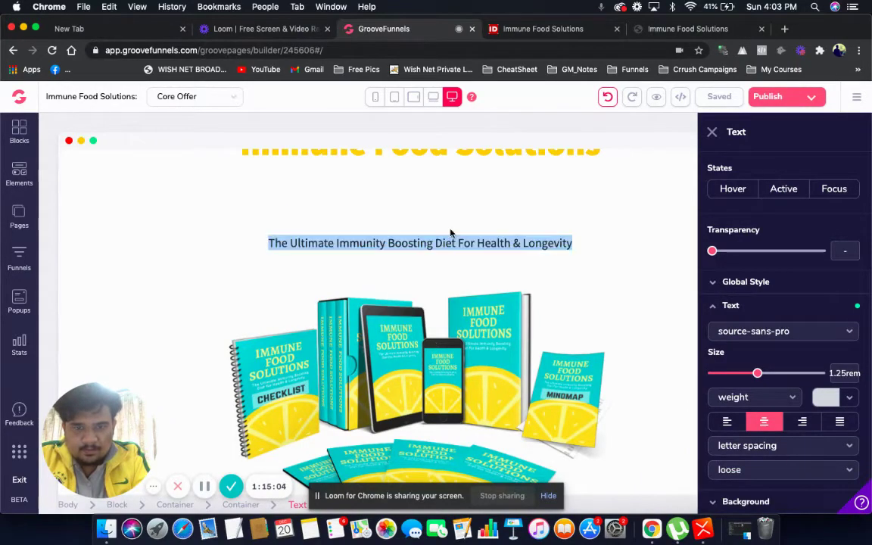
left_click(532, 260)
Change the text color of the "Introducing" heading to black and save the page.
scroll(538, 262, "up", 5)
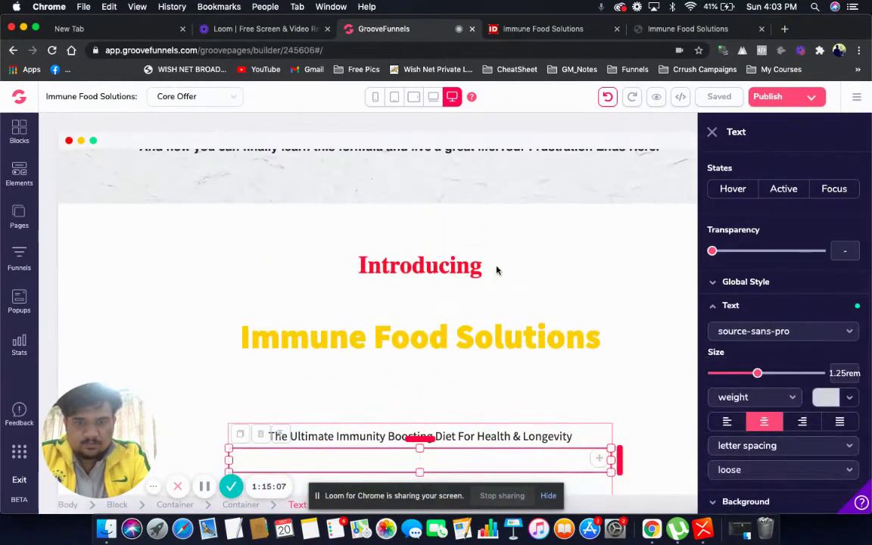
left_click(452, 271)
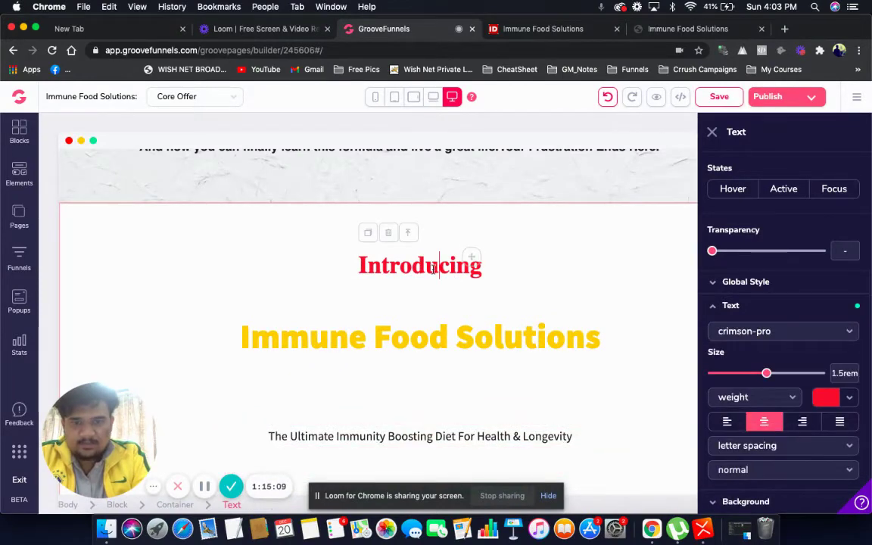
double_click(433, 268)
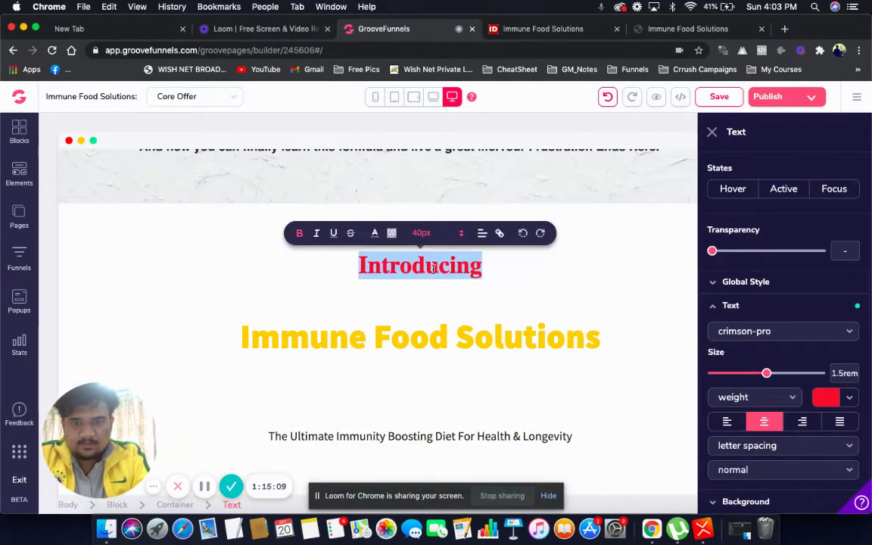
left_click(375, 234)
left_click(448, 250)
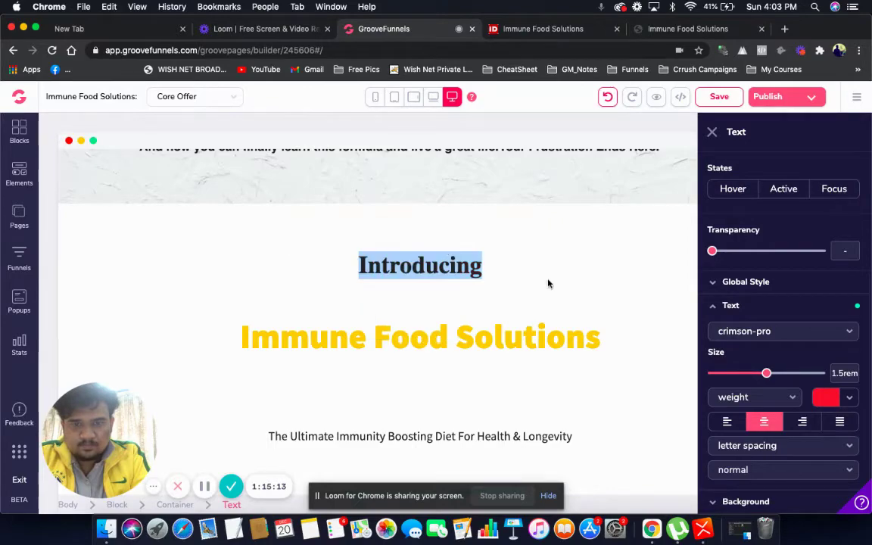
left_click(586, 284)
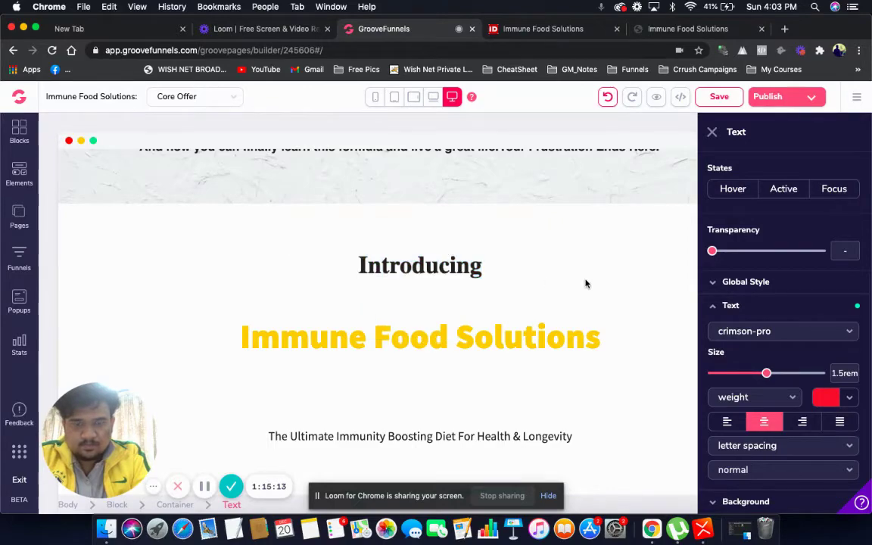
left_click(723, 104)
Split the "This research-backed blueprint" paragraph after "immune system," with an empty line before "what to avoid".
scroll(598, 263, "down", 5)
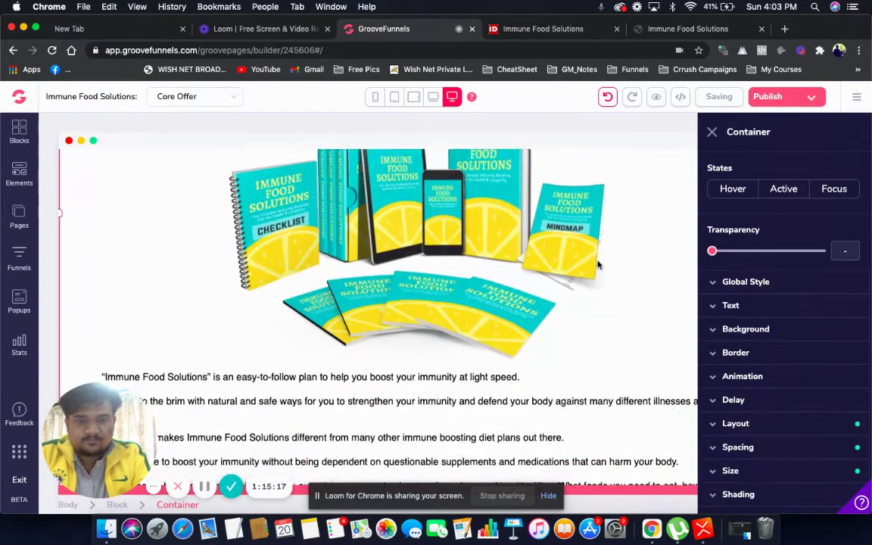
scroll(598, 263, "down", 3)
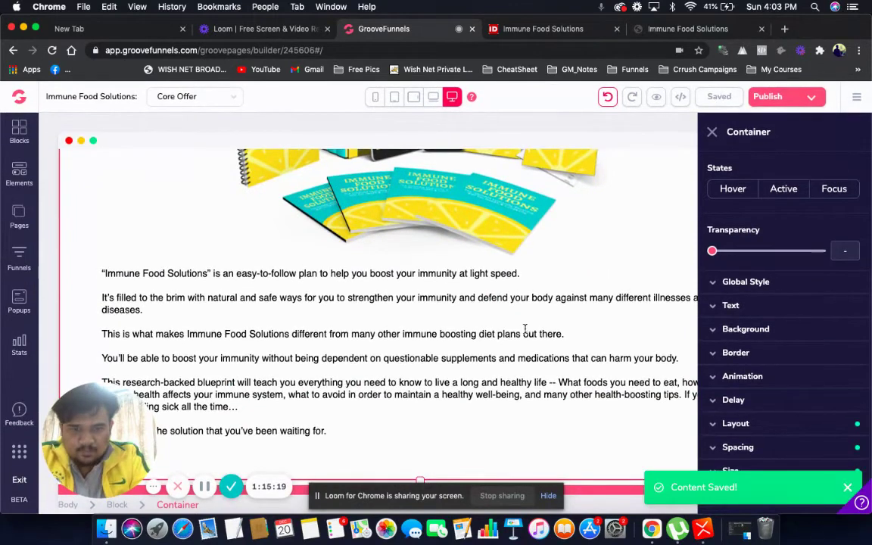
left_click(559, 394)
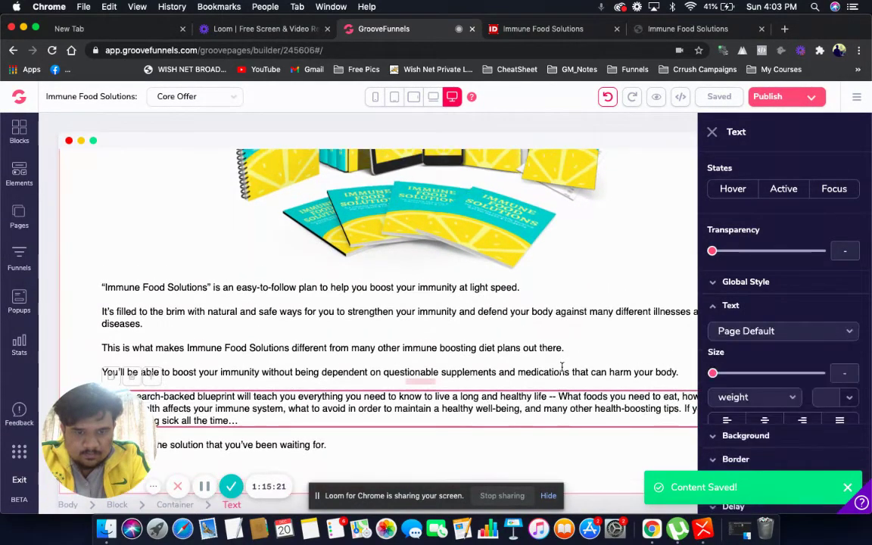
left_click(288, 409)
key("Return")
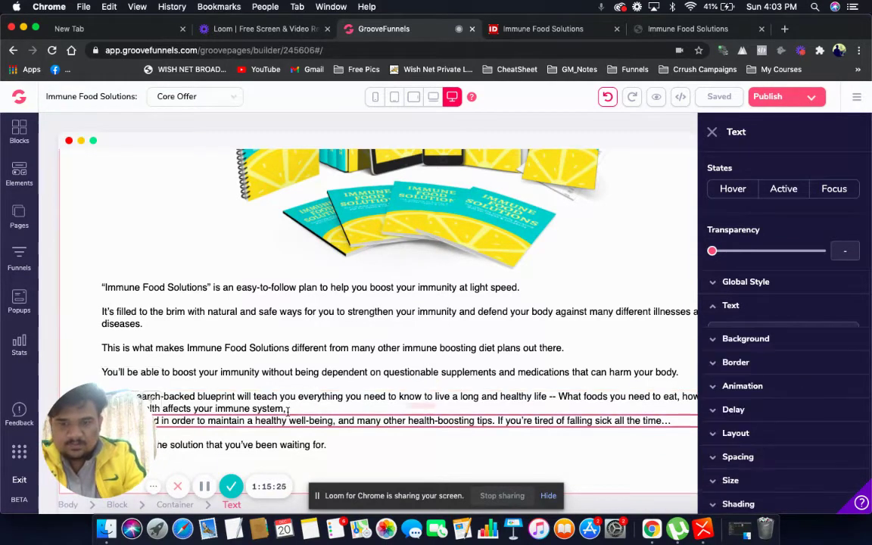
key("Return")
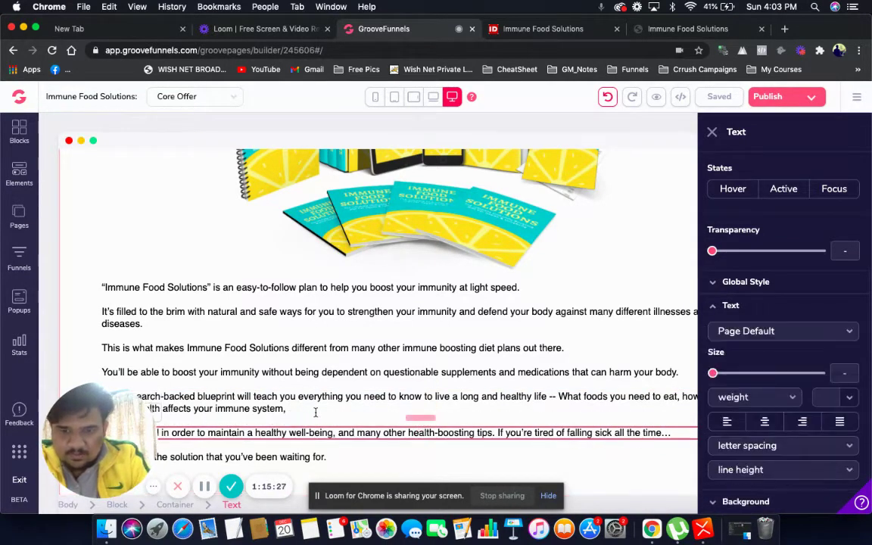
scroll(395, 436, "down", 1)
scroll(377, 429, "up", 5)
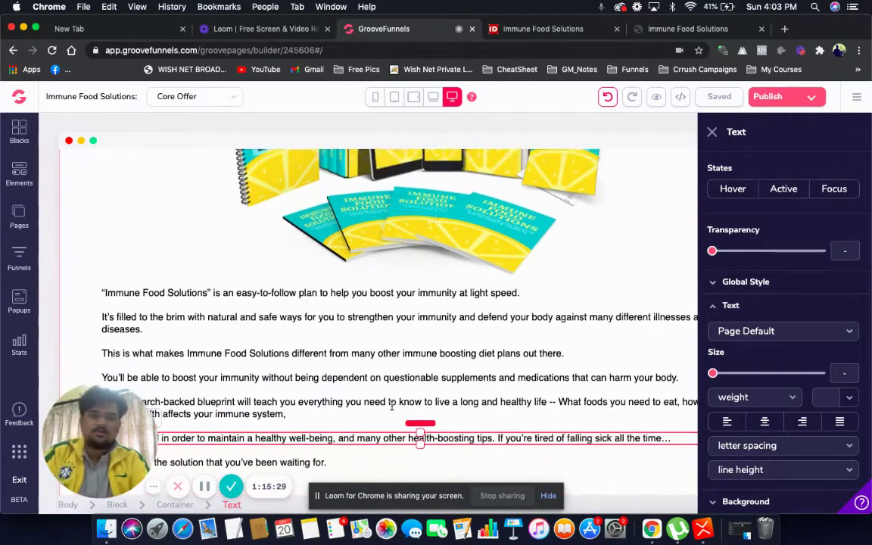
left_click(712, 133)
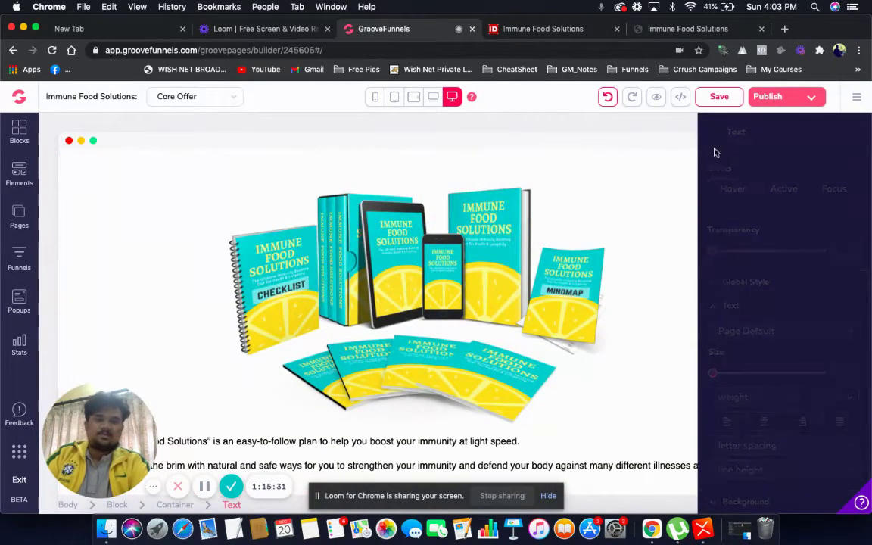
Review the rebuilt sections and compare the product description's formatting with the same text on the reference sales page.
scroll(705, 190, "down", 5)
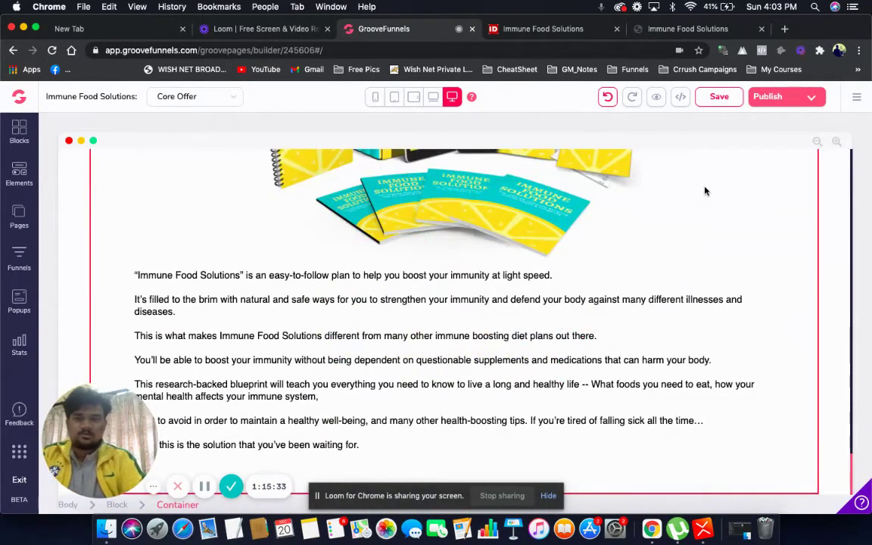
scroll(704, 191, "up", 15)
scroll(705, 191, "up", 15)
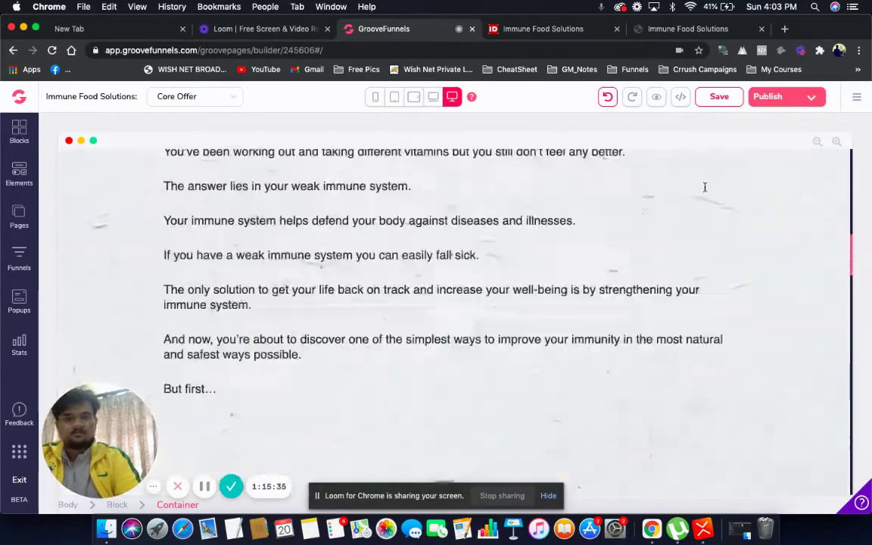
scroll(705, 190, "down", 3)
scroll(704, 190, "down", 20)
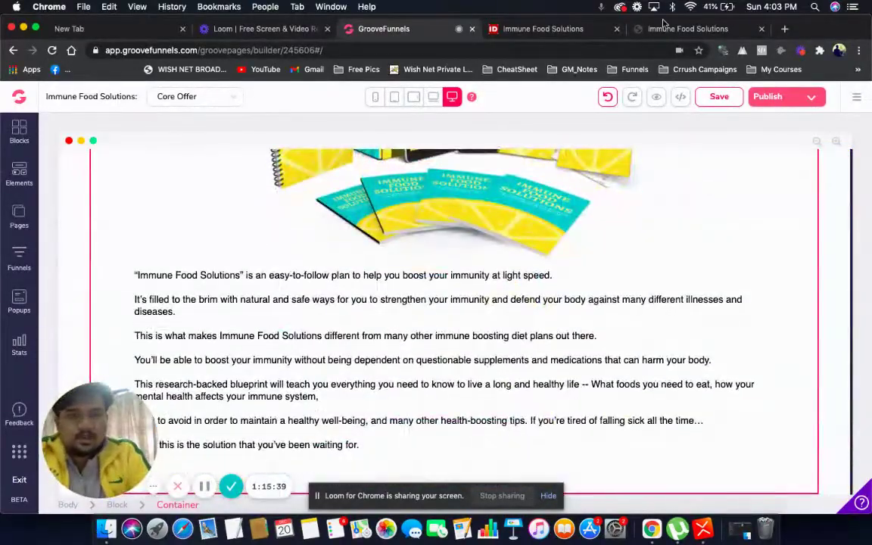
left_click(666, 33)
scroll(448, 226, "down", 5)
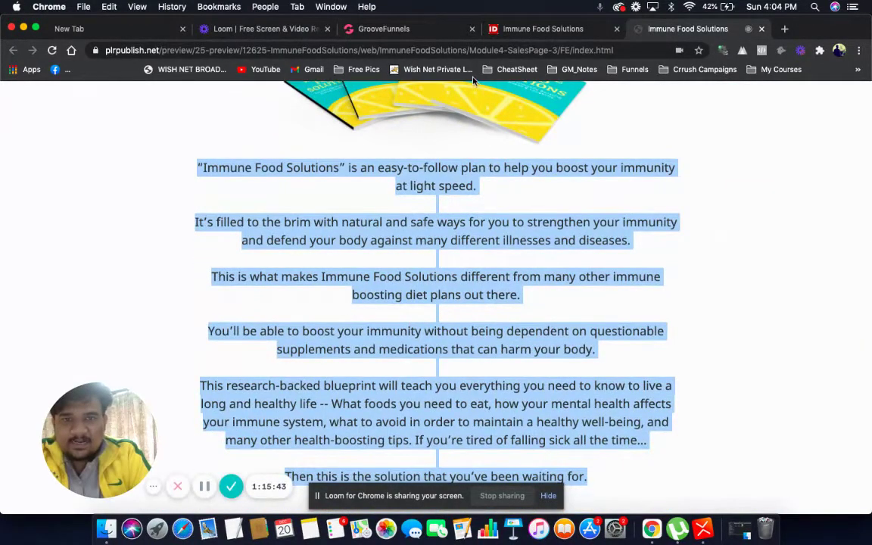
left_click(433, 31)
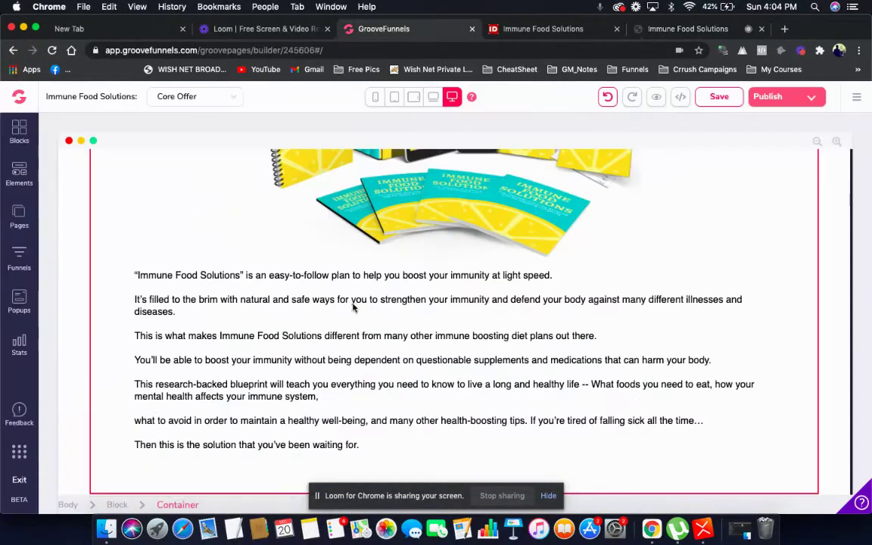
Center-align all paragraphs of the product description below the product image.
left_click(204, 288)
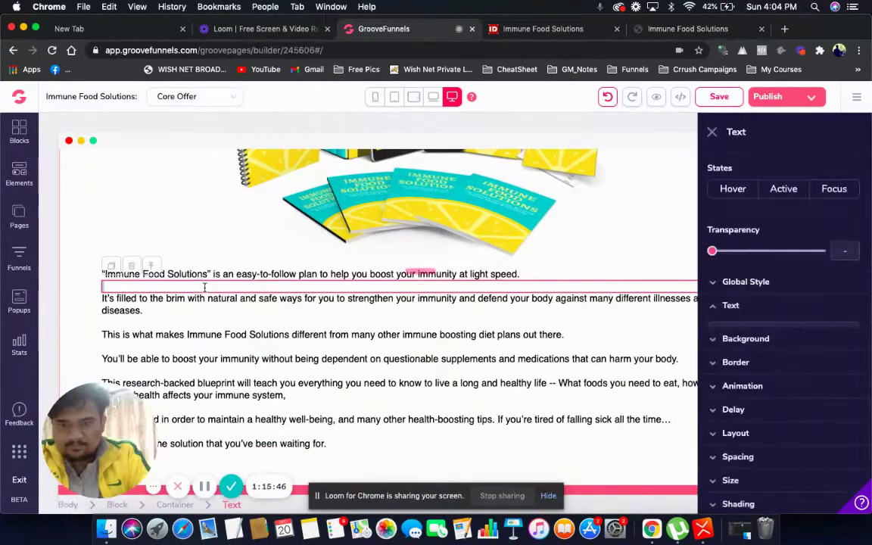
left_click(182, 308)
key("super+a")
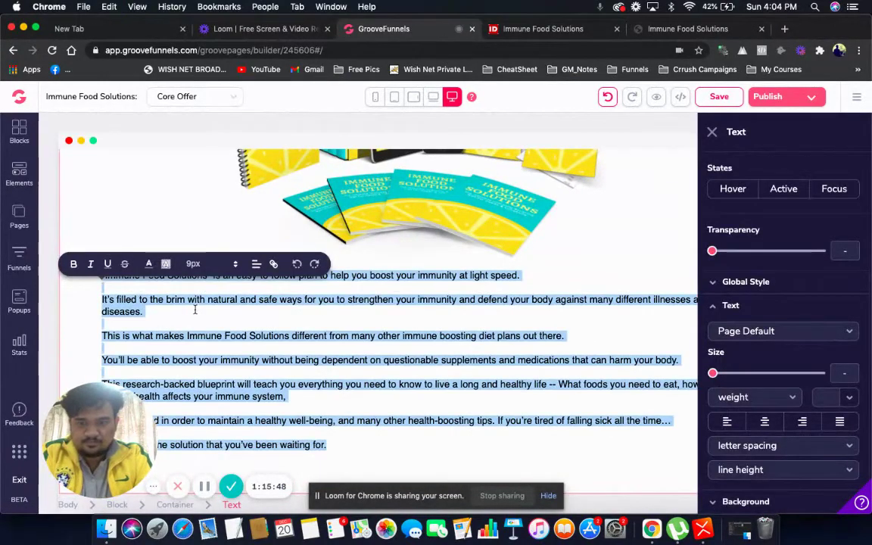
left_click(765, 422)
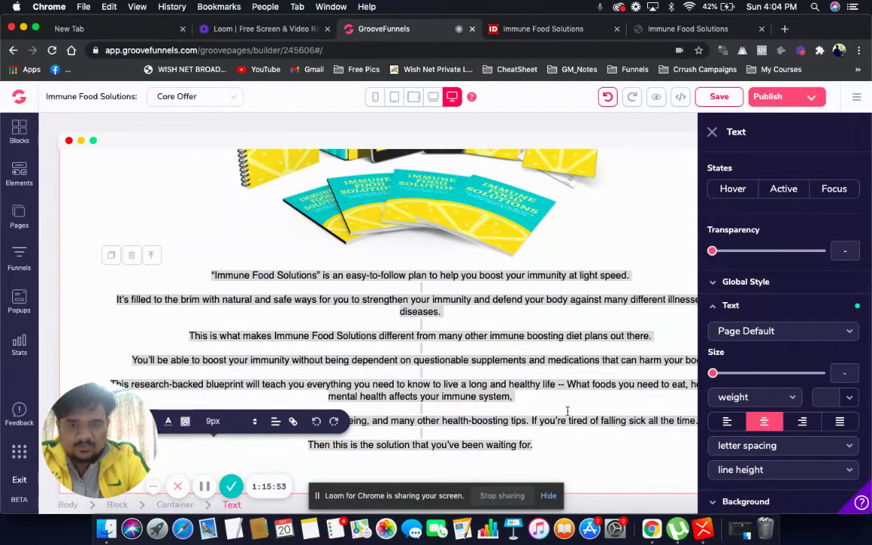
left_click(544, 446)
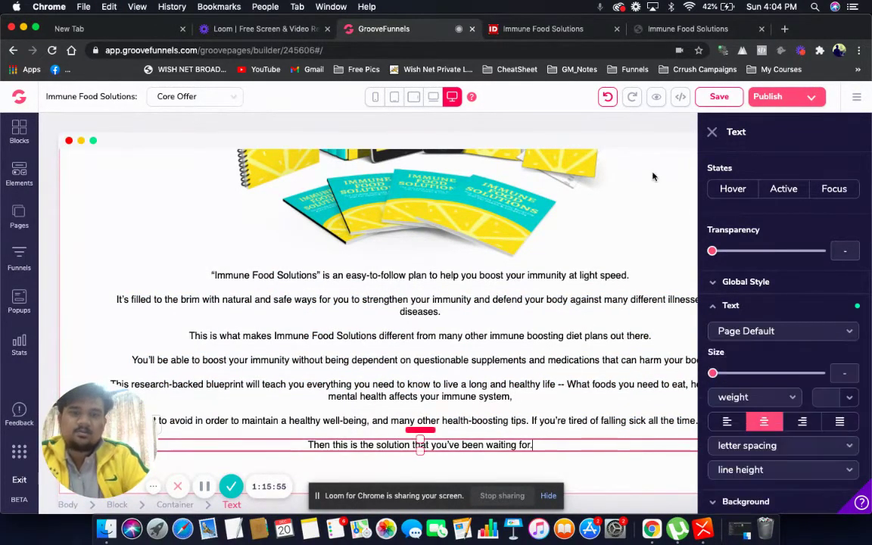
Review the reference page from the product description to the "Here's The Good News." pricing section, and compare it with the rebuilt page.
left_click(667, 32)
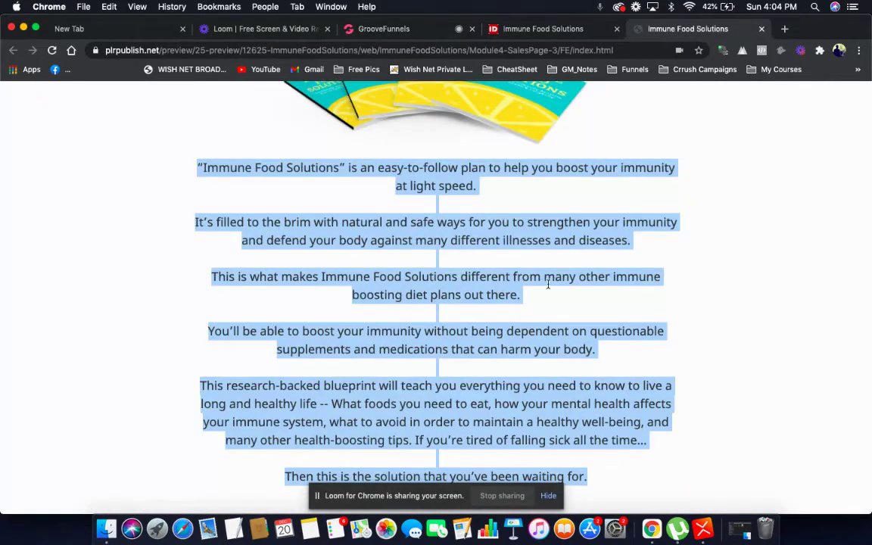
scroll(548, 302, "down", 8)
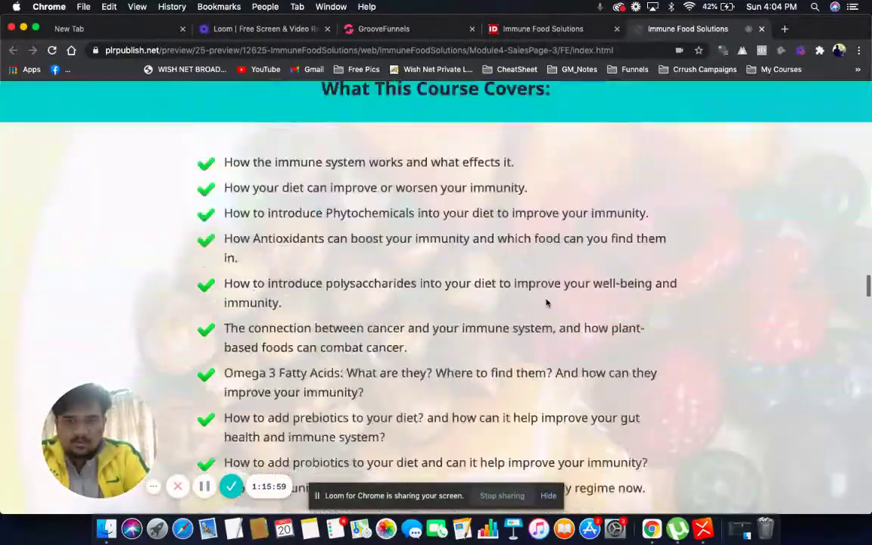
scroll(547, 303, "down", 15)
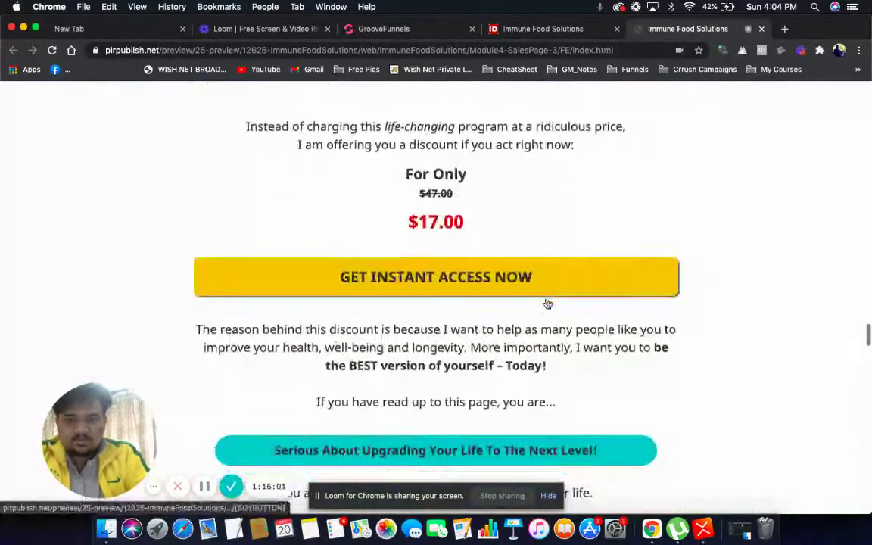
scroll(547, 303, "up", 2)
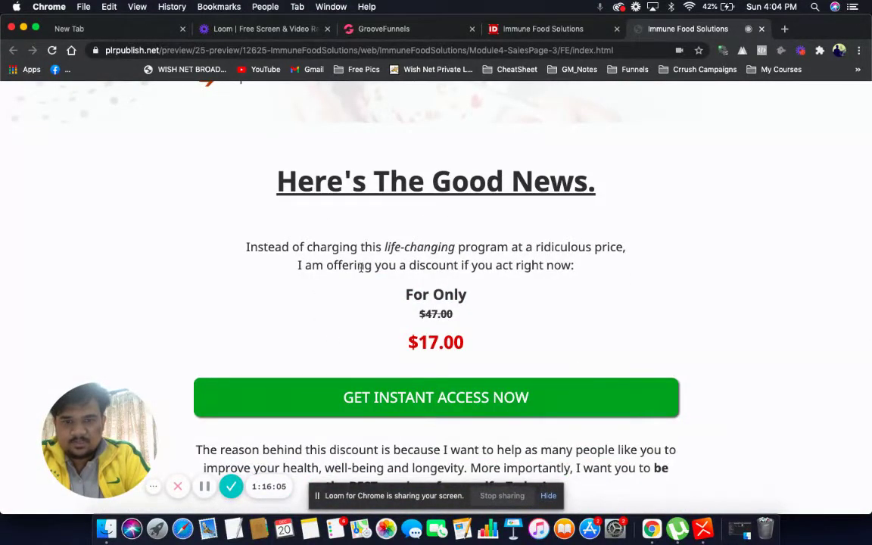
scroll(448, 310, "down", 1)
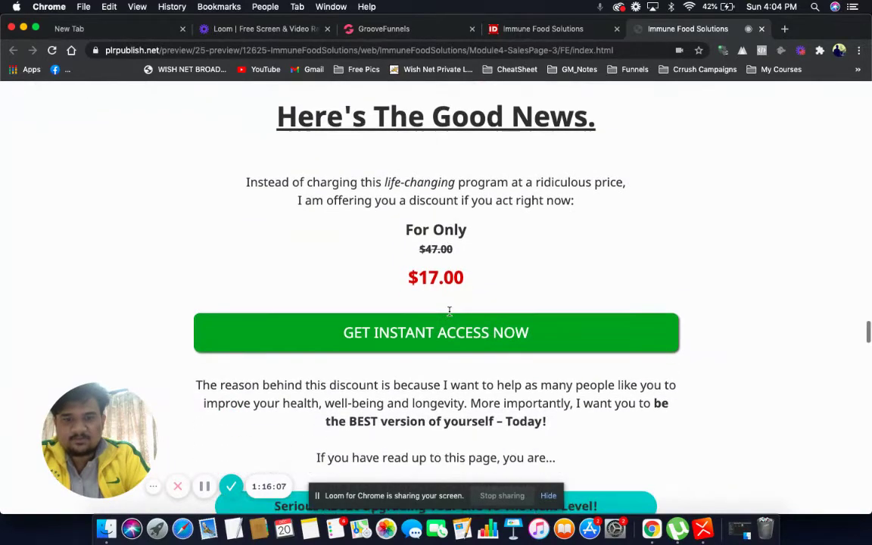
left_click_drag(414, 278, 470, 288)
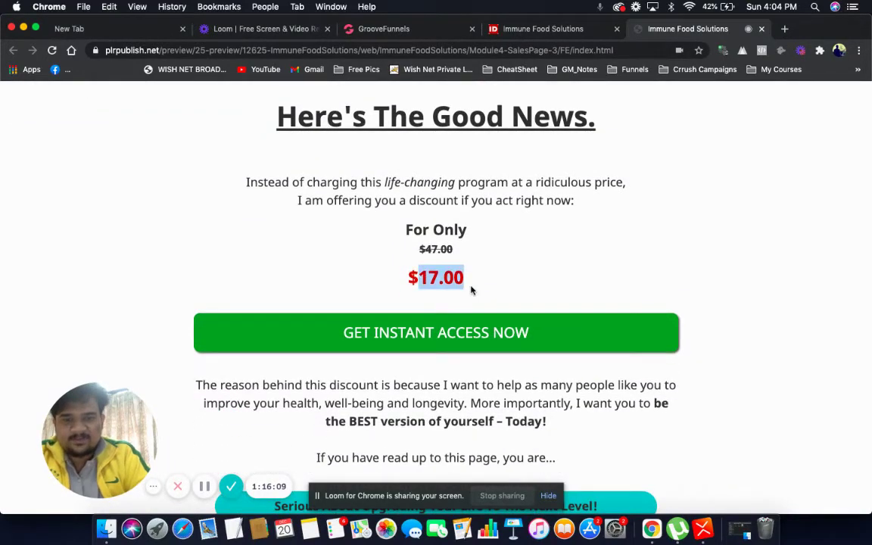
scroll(546, 305, "down", 5)
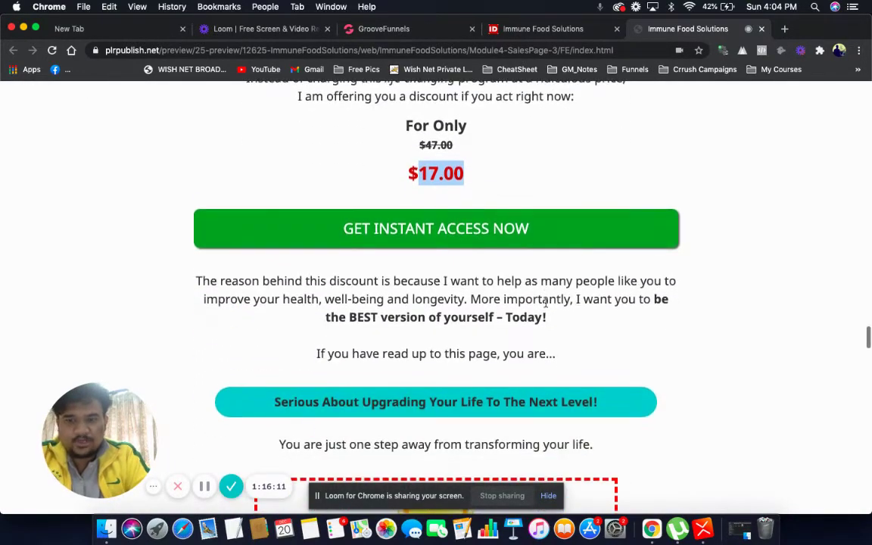
scroll(546, 306, "up", 6)
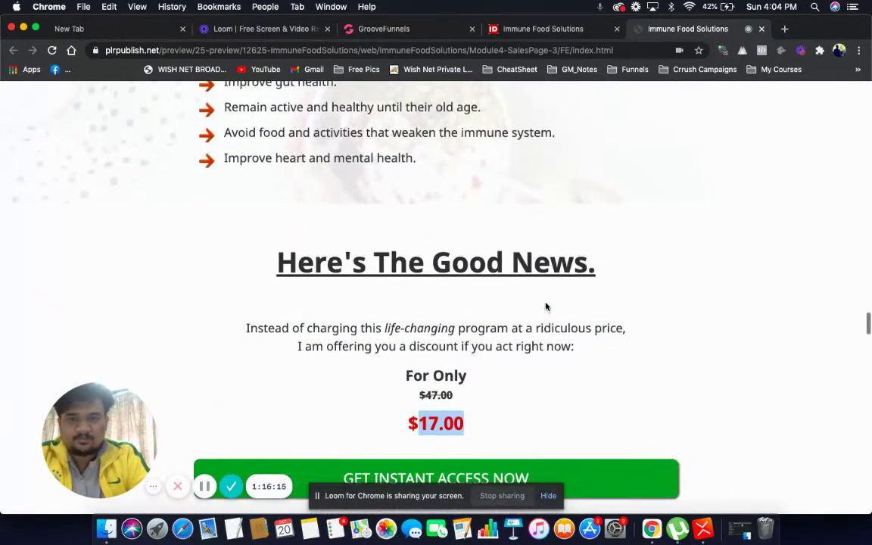
left_click(415, 30)
scroll(492, 200, "up", 15)
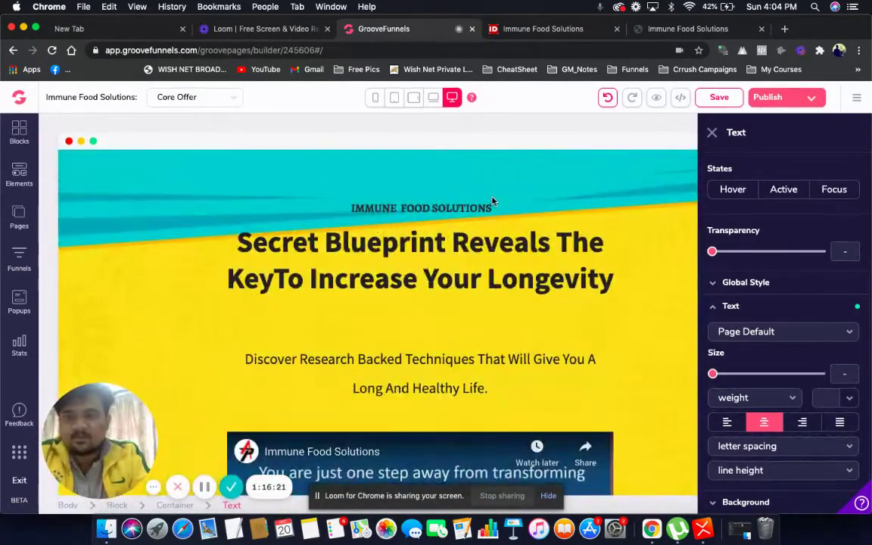
scroll(574, 227, "down", 3)
scroll(575, 223, "down", 20)
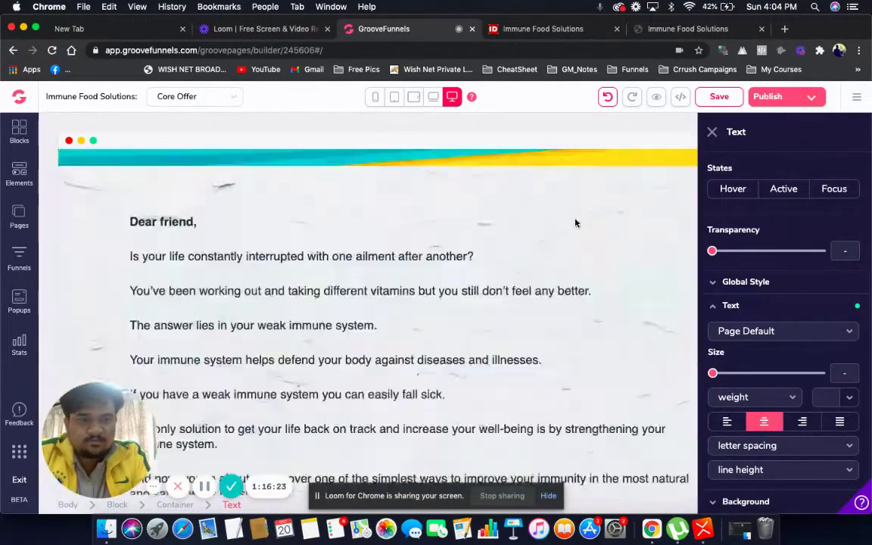
scroll(575, 223, "down", 5)
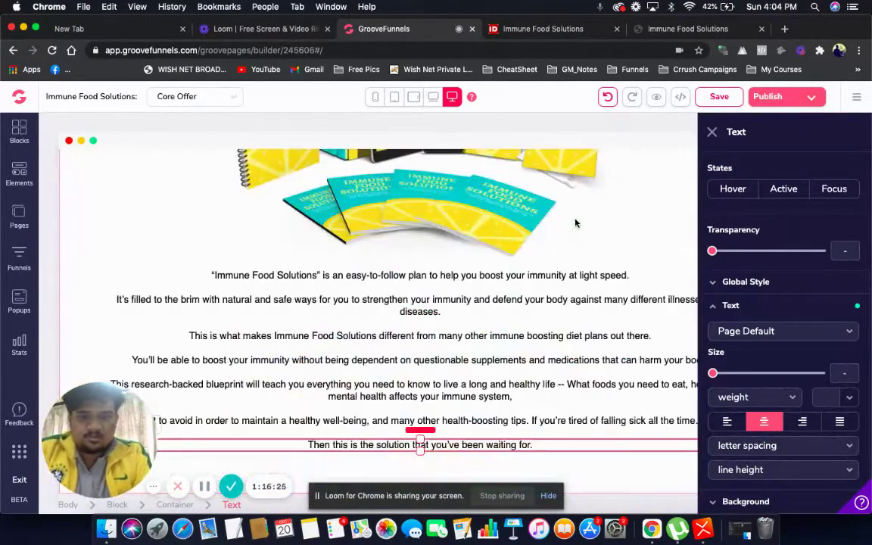
Add the light Call to Action block with blue headline, paragraph and button below the product description.
left_click(711, 133)
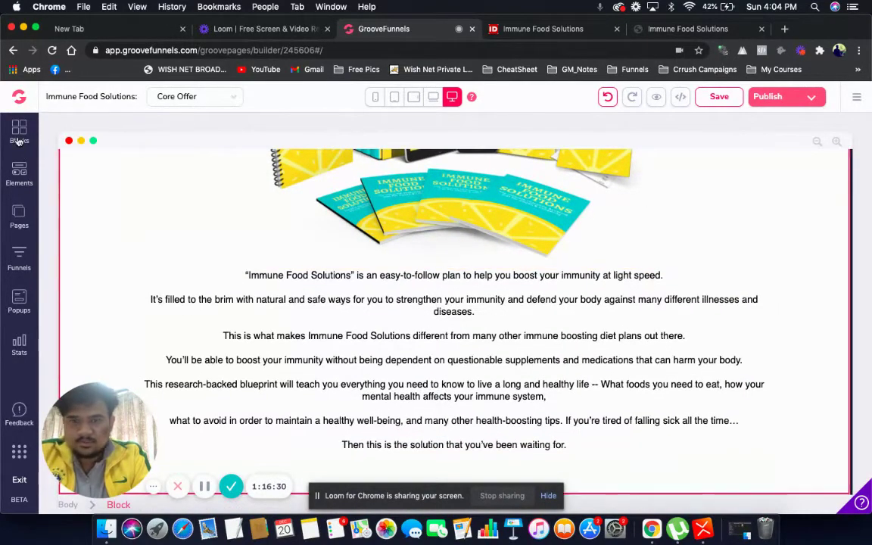
left_click(19, 136)
scroll(117, 292, "down", 2)
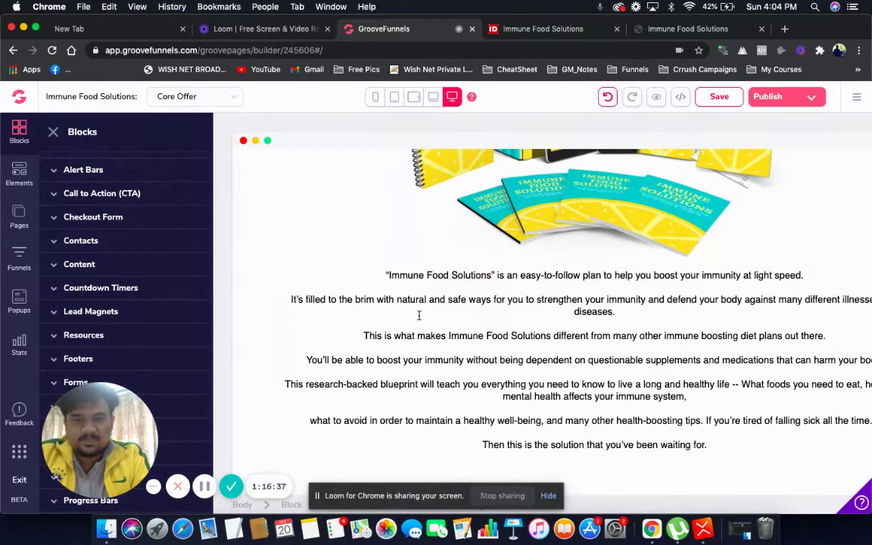
scroll(567, 324, "up", 3)
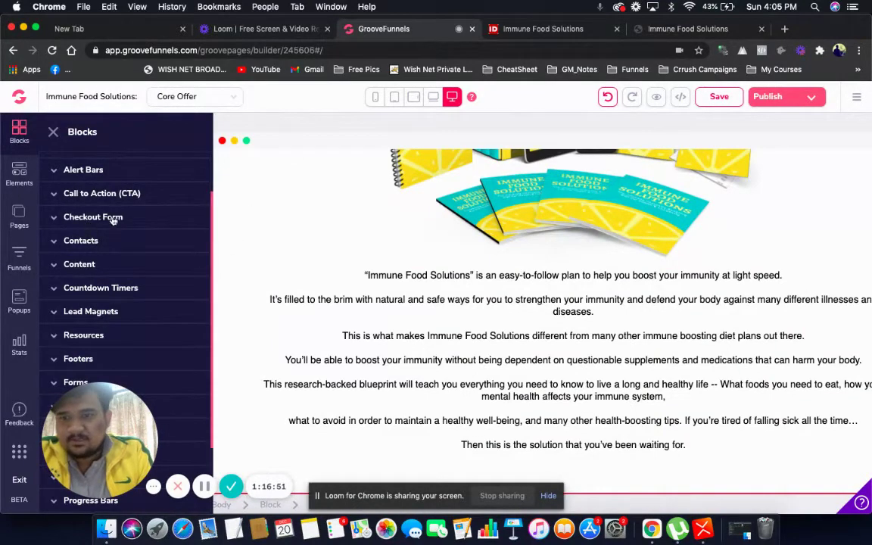
scroll(79, 208, "up", 1)
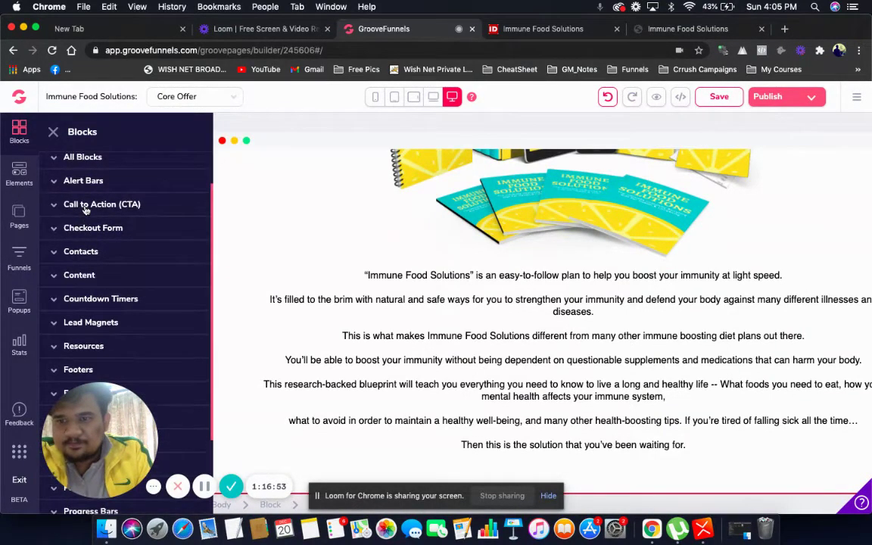
left_click(86, 206)
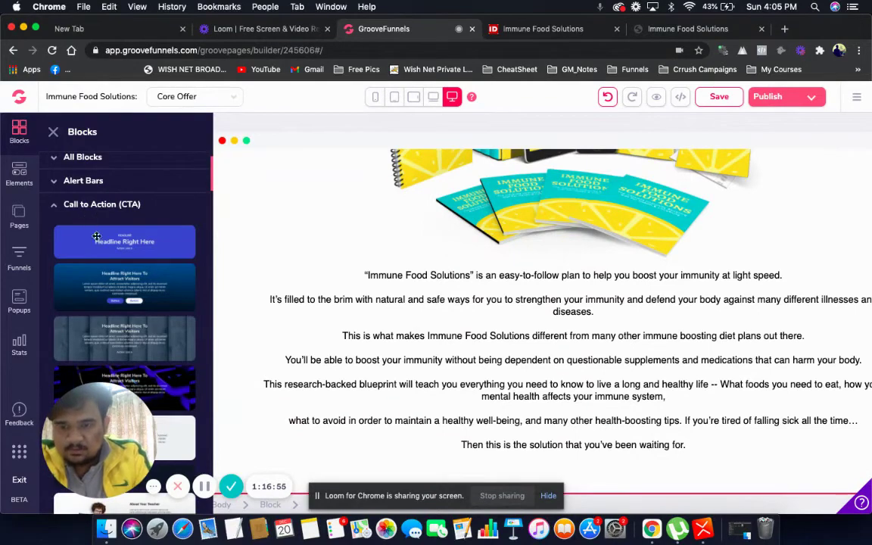
scroll(133, 265, "down", 10)
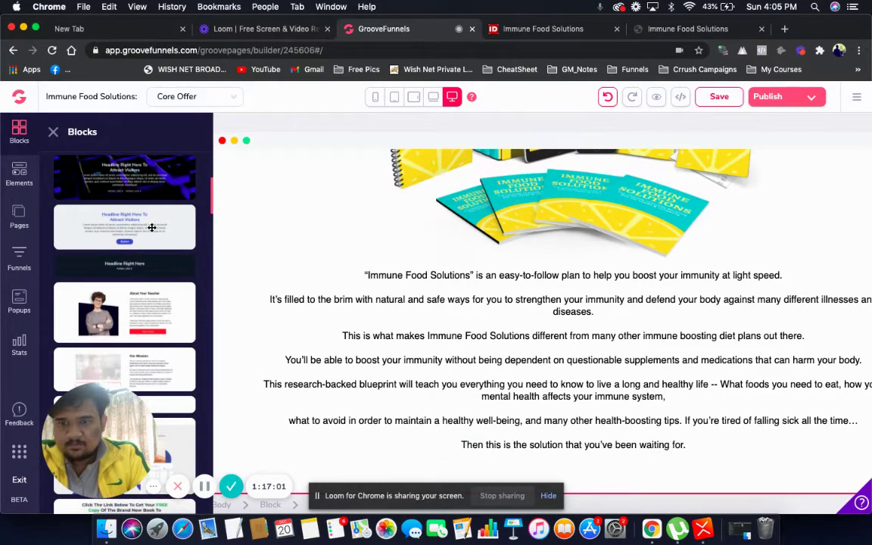
left_click_drag(151, 227, 580, 463)
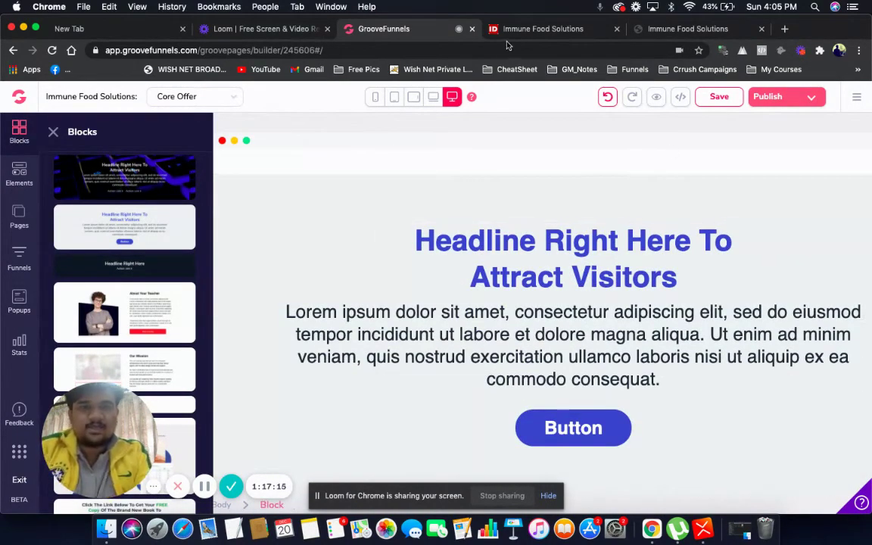
Replace the new block's placeholder headline with "Here's The Good News." copied from the reference sales page.
left_click(685, 29)
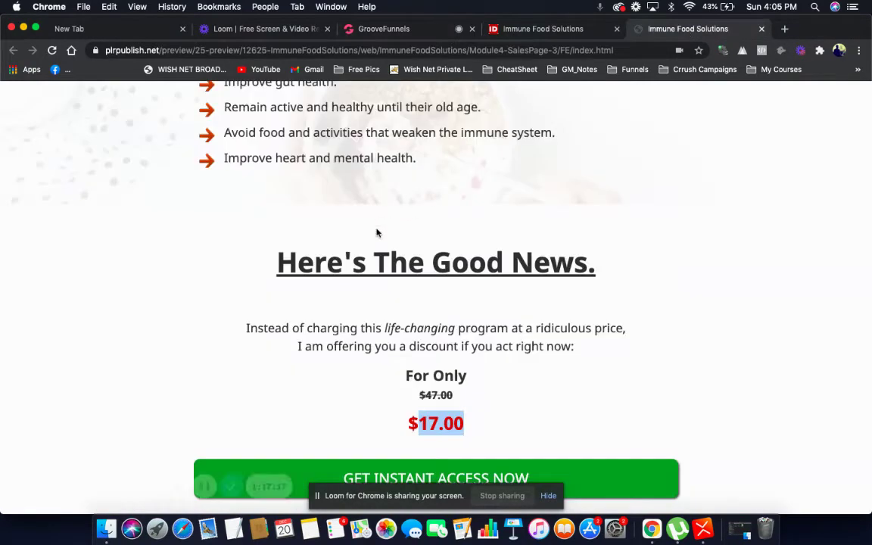
left_click_drag(278, 261, 603, 270)
key("super+c")
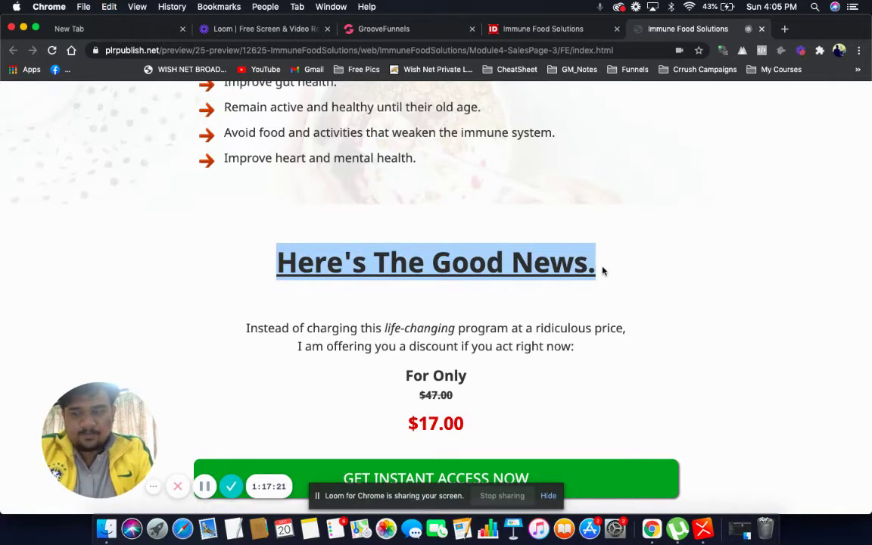
left_click(414, 30)
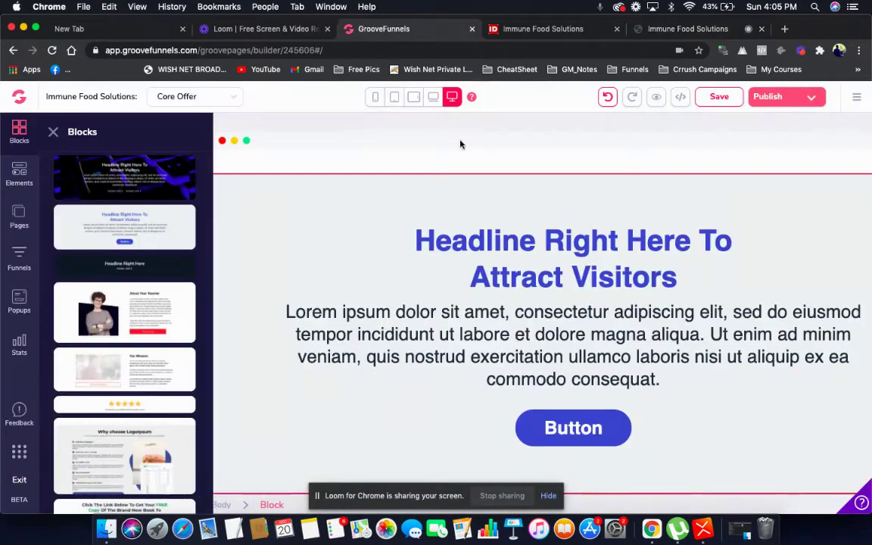
left_click(415, 236)
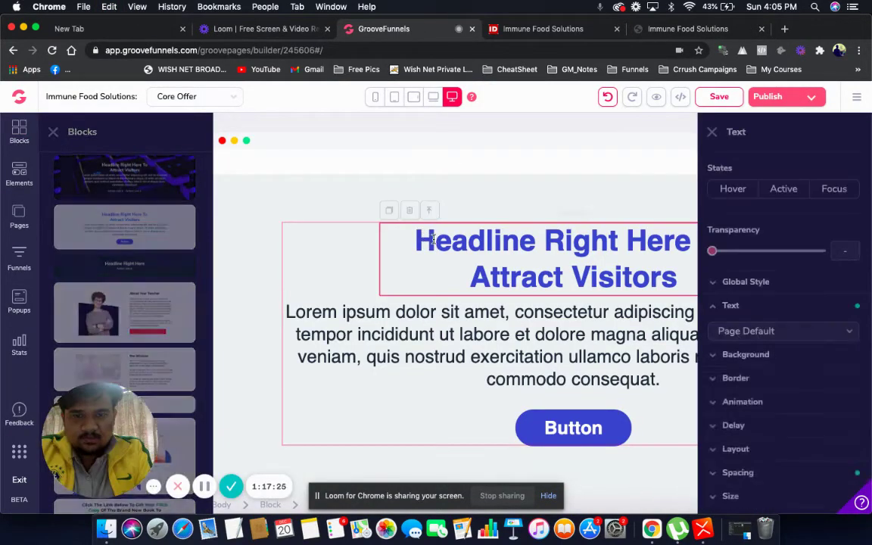
double_click(433, 241)
key("super+v")
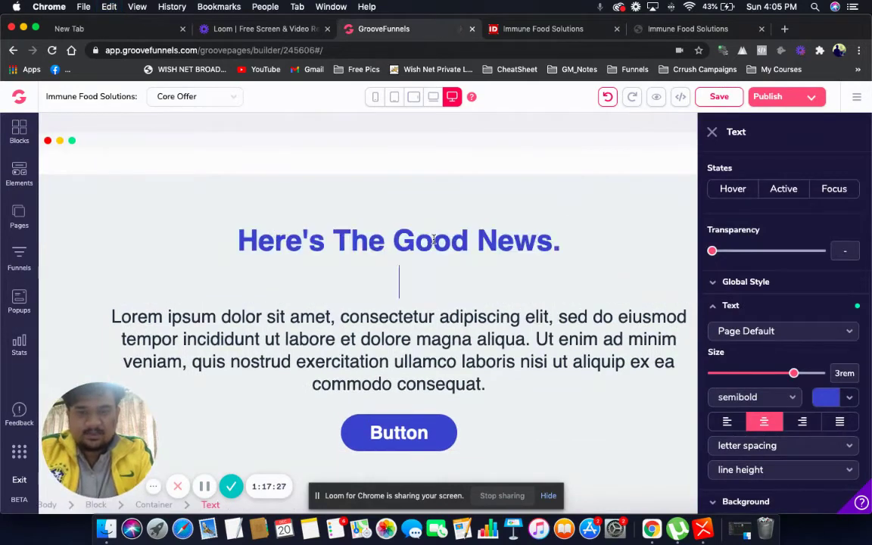
Change the text color of the "Here's The Good News." headline to black.
left_click(380, 345)
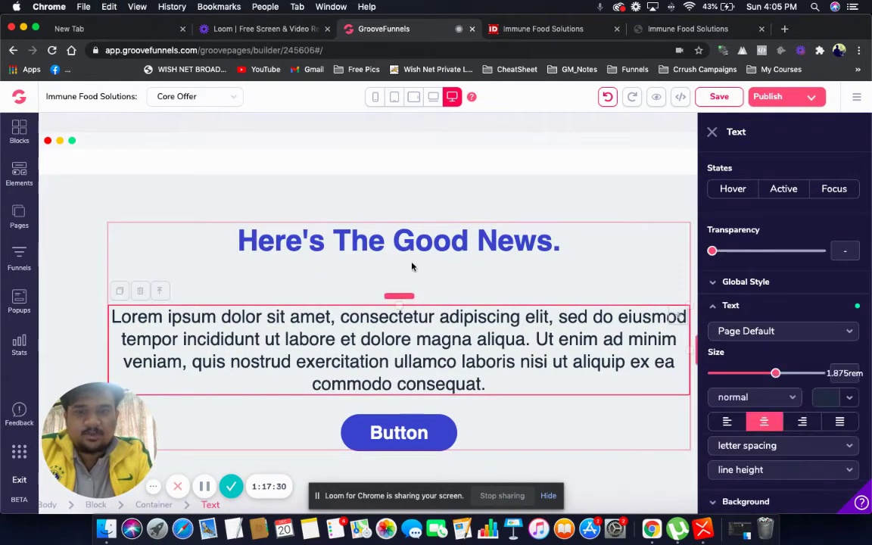
triple_click(449, 239)
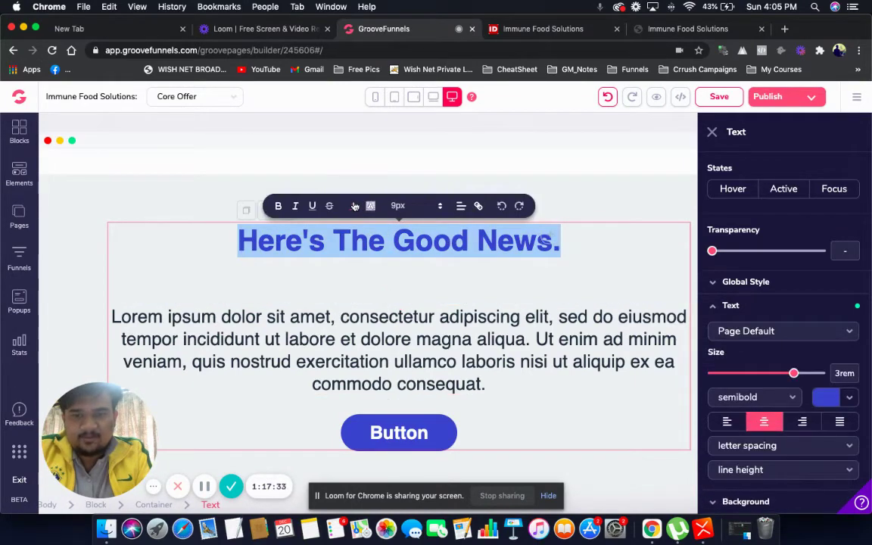
left_click(355, 207)
left_click(426, 220)
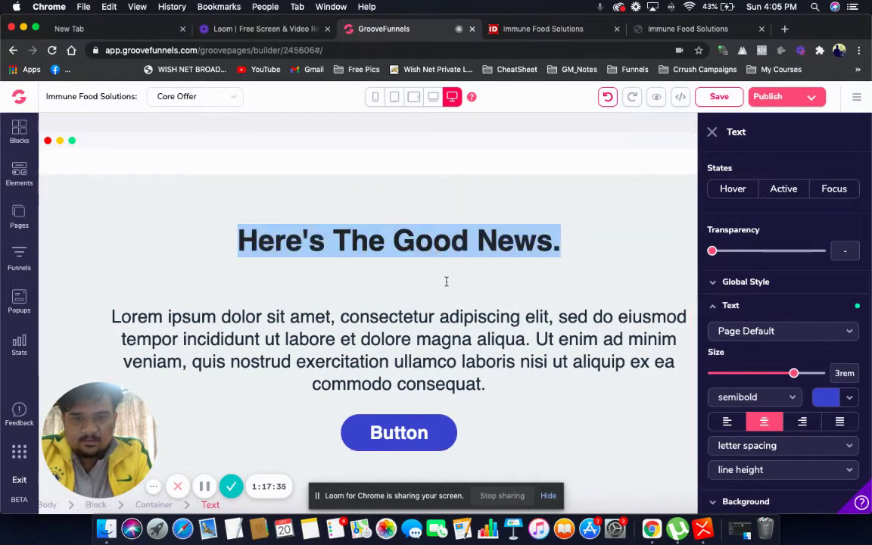
Replace the block's placeholder paragraph with the reference page's discount text, from "Instead of charging this life-changing program" through the $17.00 price.
left_click(658, 31)
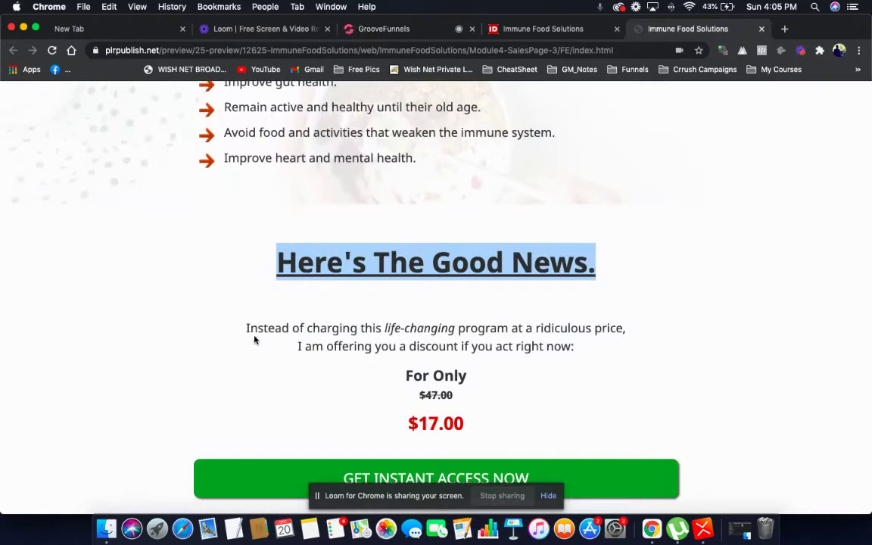
left_click_drag(246, 333, 471, 424)
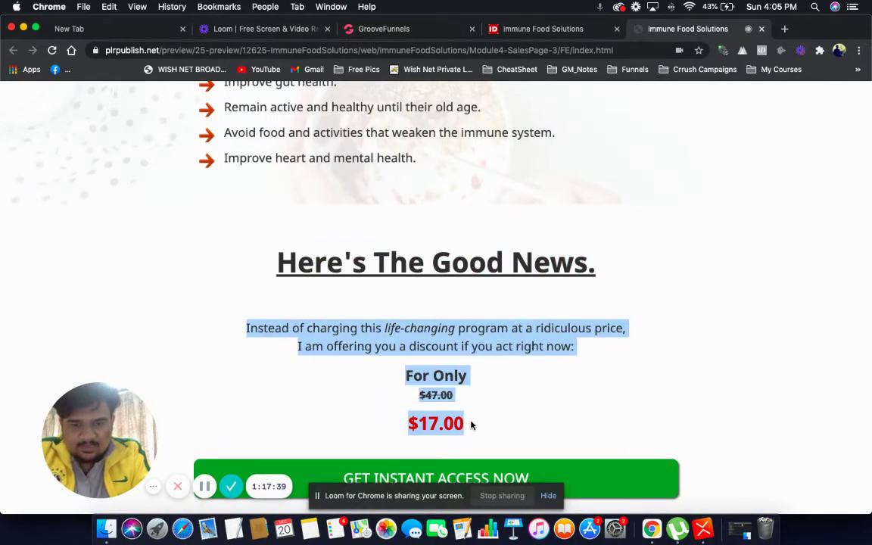
left_click(387, 34)
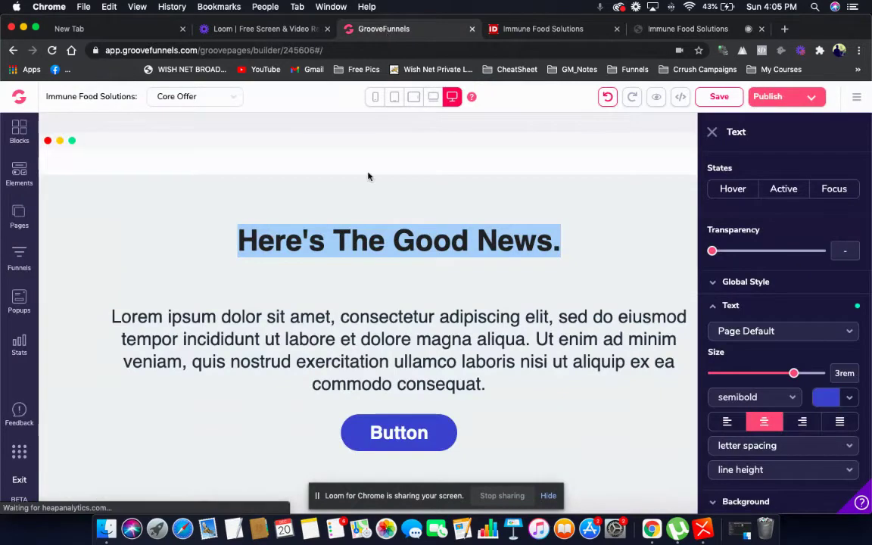
double_click(147, 318)
left_click(145, 317)
key("cmd+v")
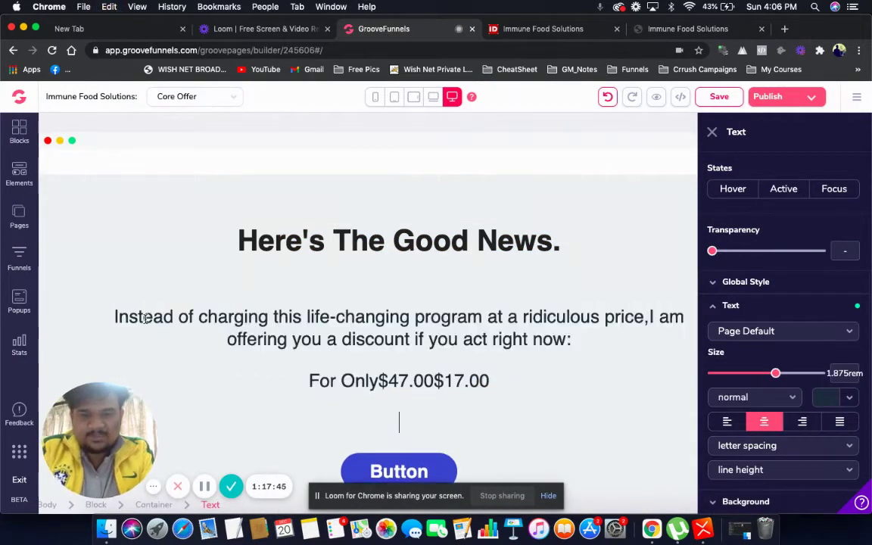
Split the price text so "$47.00" and "$17.00" each sit on their own line below "For Only".
left_click(434, 379)
key("Return")
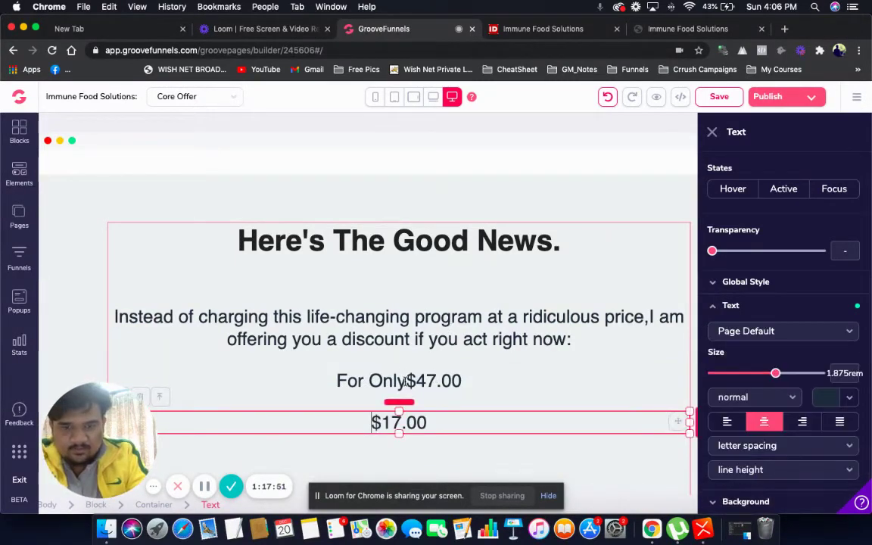
left_click(660, 30)
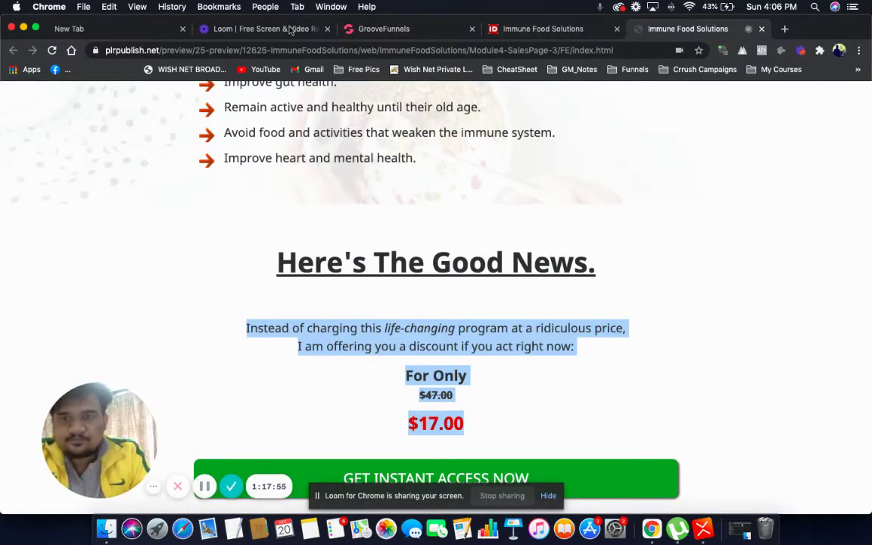
left_click(369, 34)
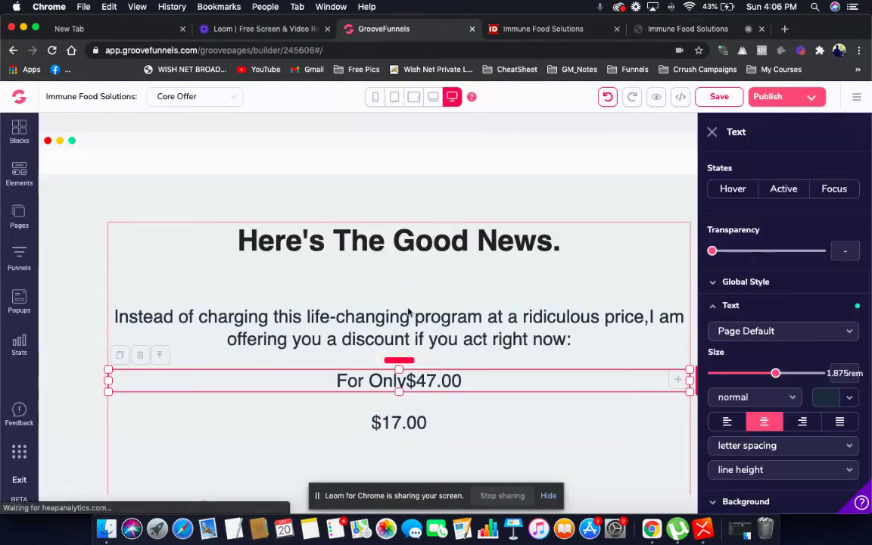
left_click(403, 376)
key("Return")
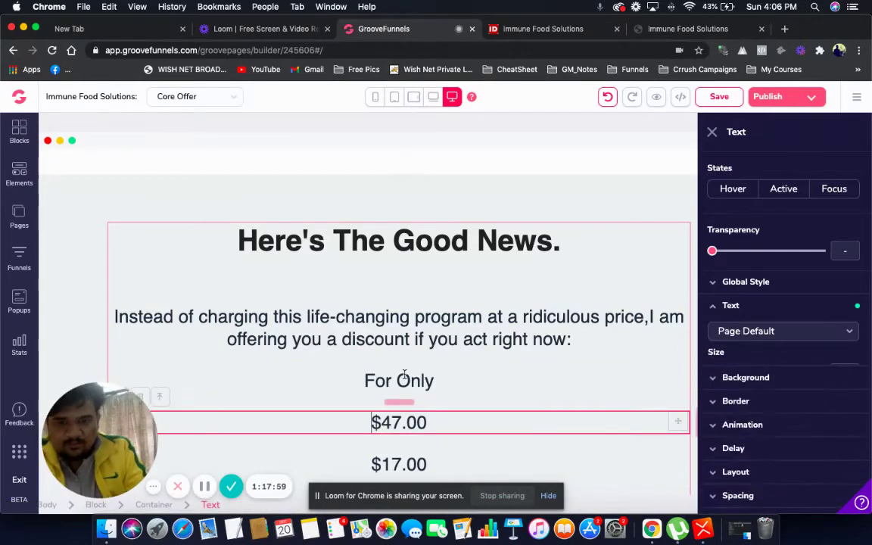
Make the "$47.00" price bold with strikethrough and set its text size to 1.5rem.
triple_click(379, 427)
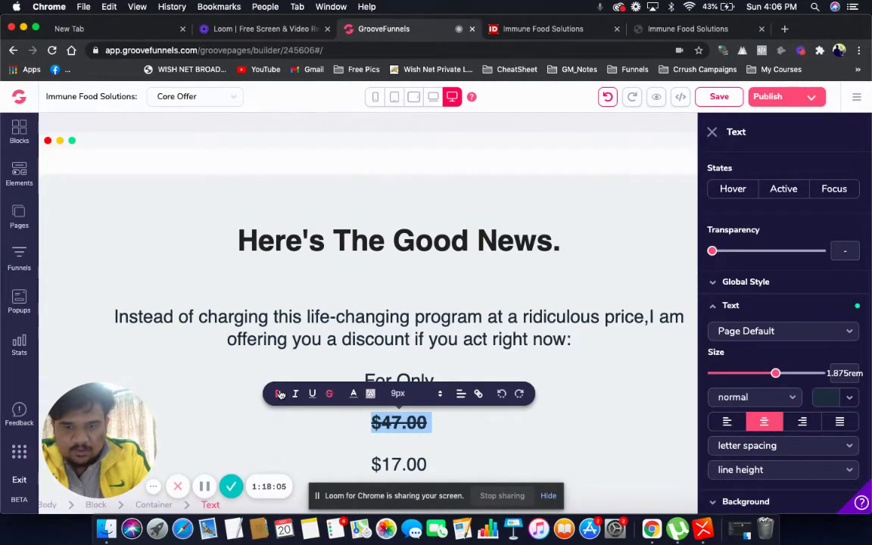
left_click(776, 375)
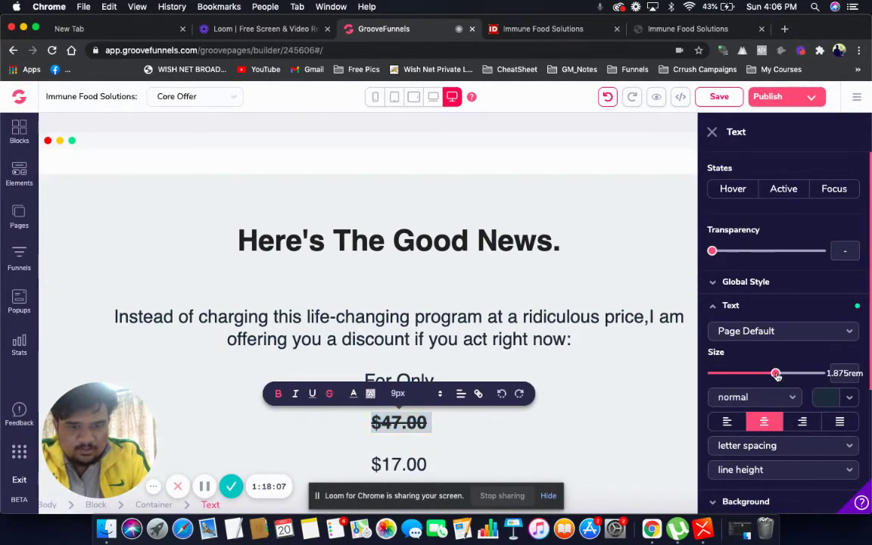
left_click_drag(773, 375, 767, 377)
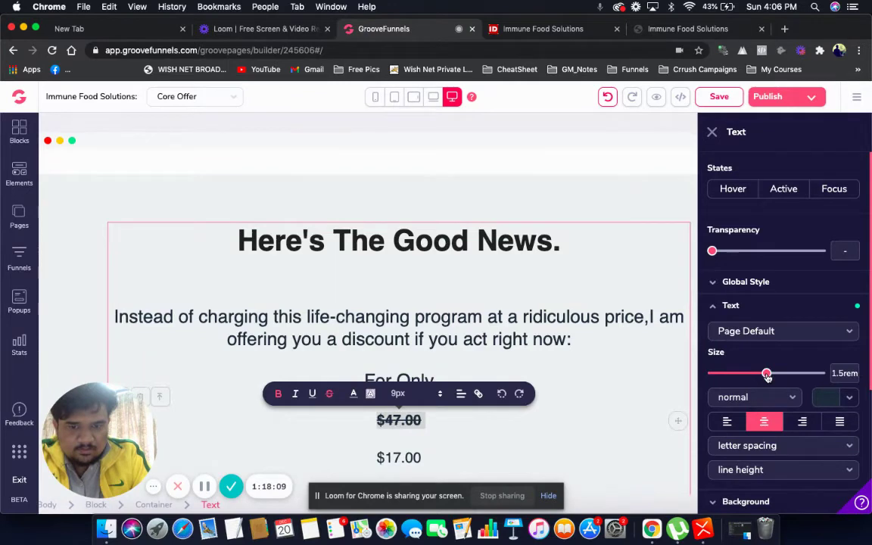
Make the "$17.00" price bold and set its font size to 40px.
triple_click(409, 457)
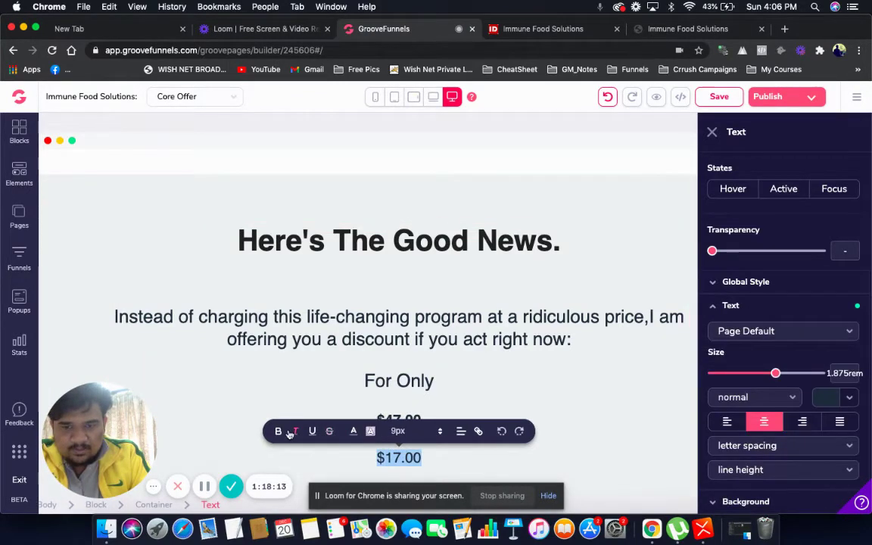
left_click(441, 430)
scroll(414, 460, "down", 4)
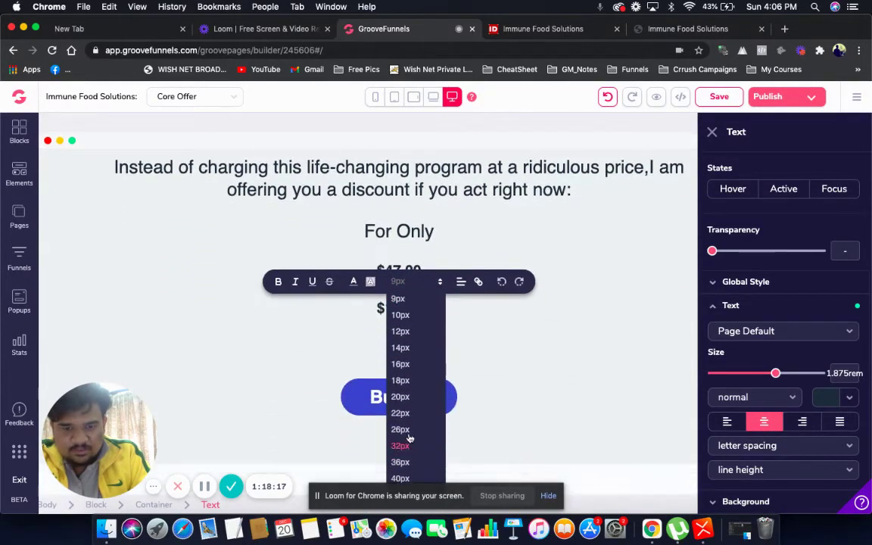
left_click(401, 477)
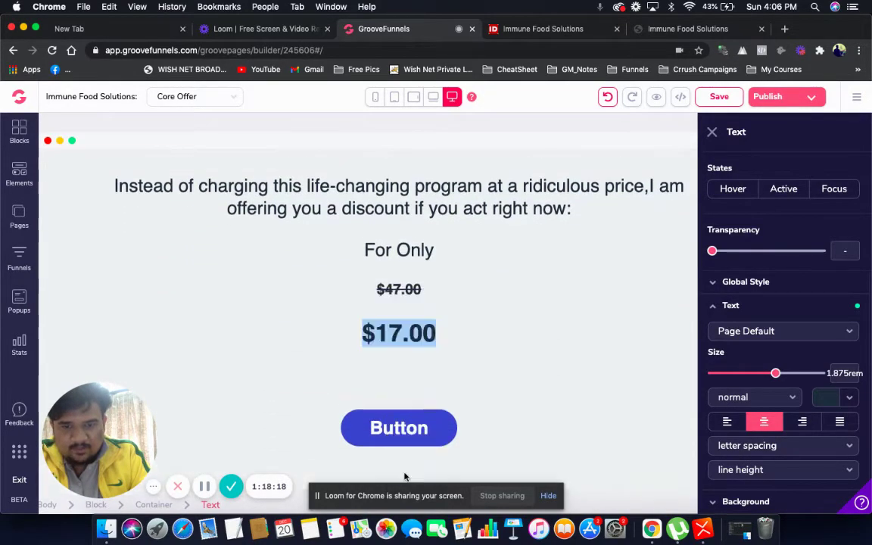
left_click(484, 363)
scroll(538, 287, "up", 2)
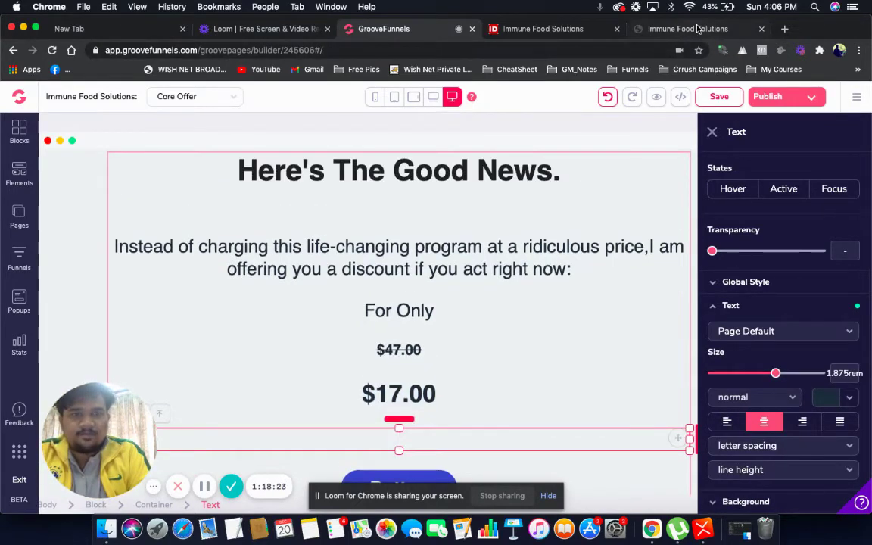
Check the price styling on the reference sales page and make the "For Only" line bold to match.
left_click(631, 28)
scroll(468, 304, "down", 2)
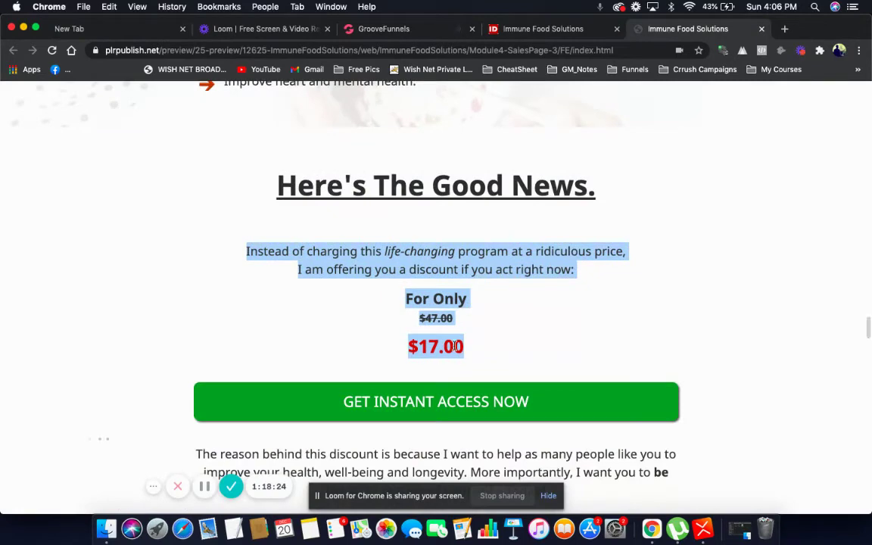
scroll(477, 333, "down", 3)
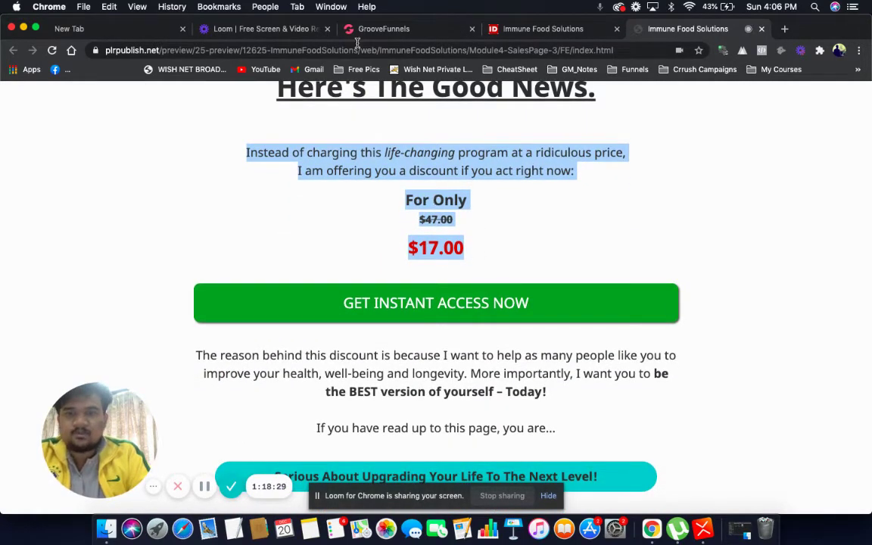
left_click(377, 31)
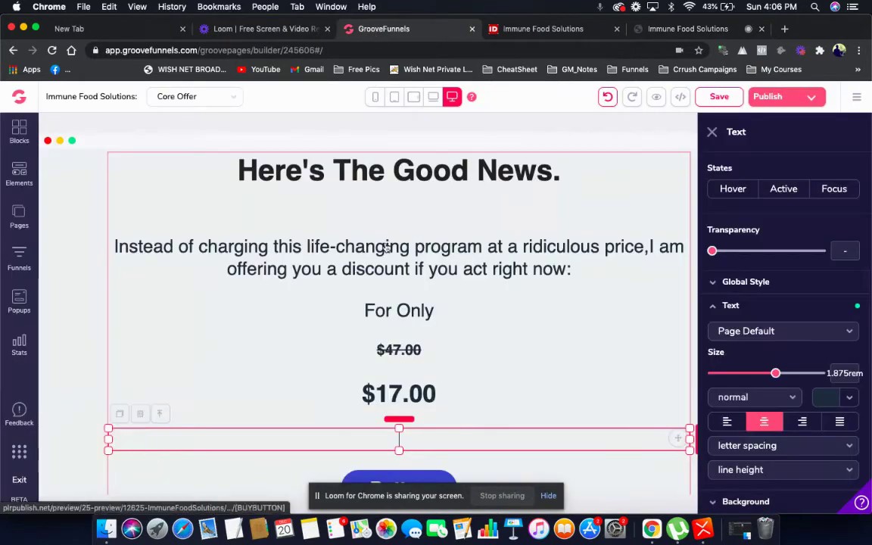
left_click(415, 307)
double_click(414, 306)
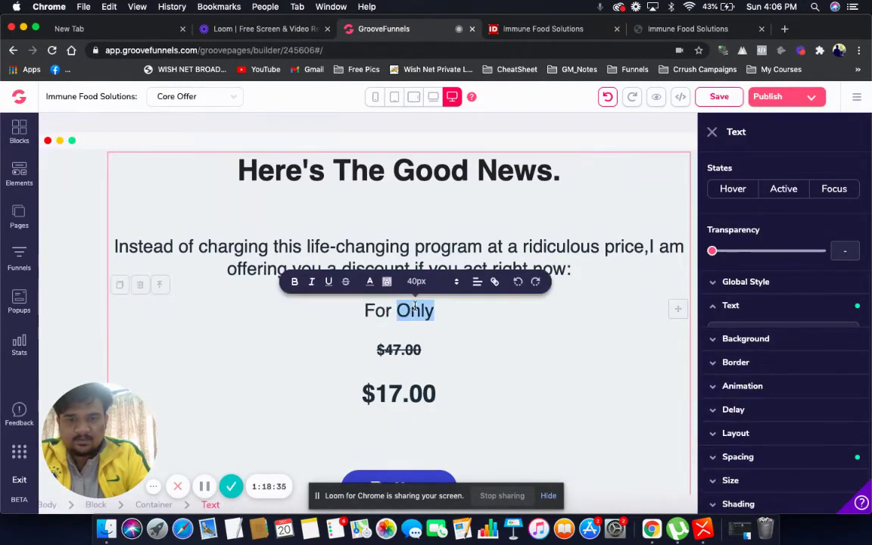
triple_click(377, 309)
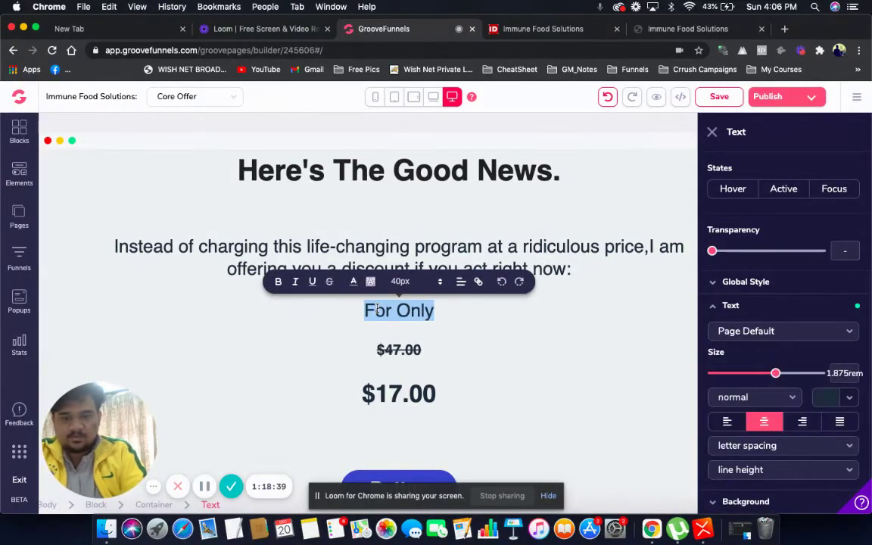
key("super+b")
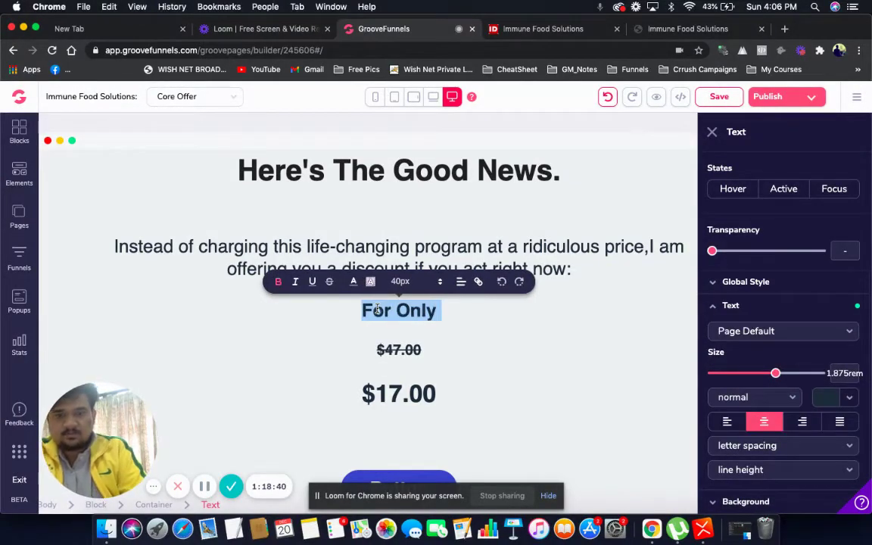
Change the text color of the "$17.00" price to red.
triple_click(397, 397)
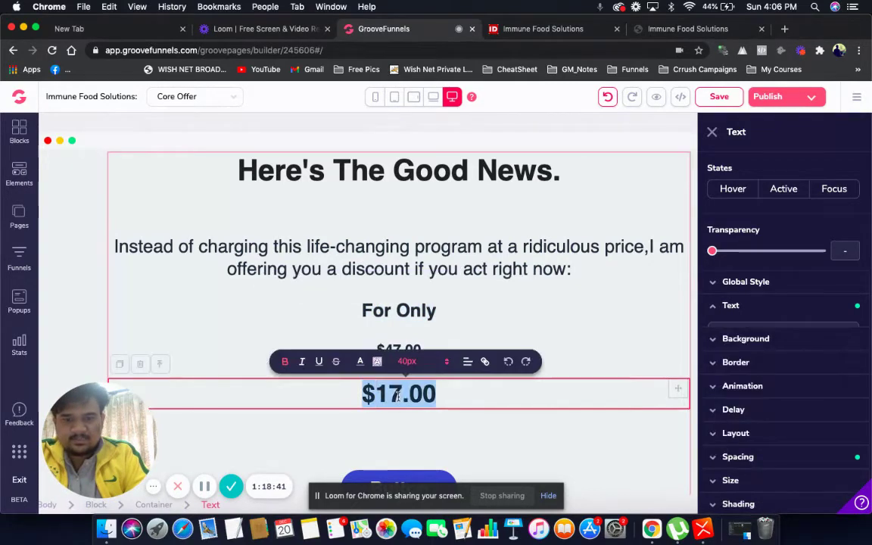
left_click(354, 363)
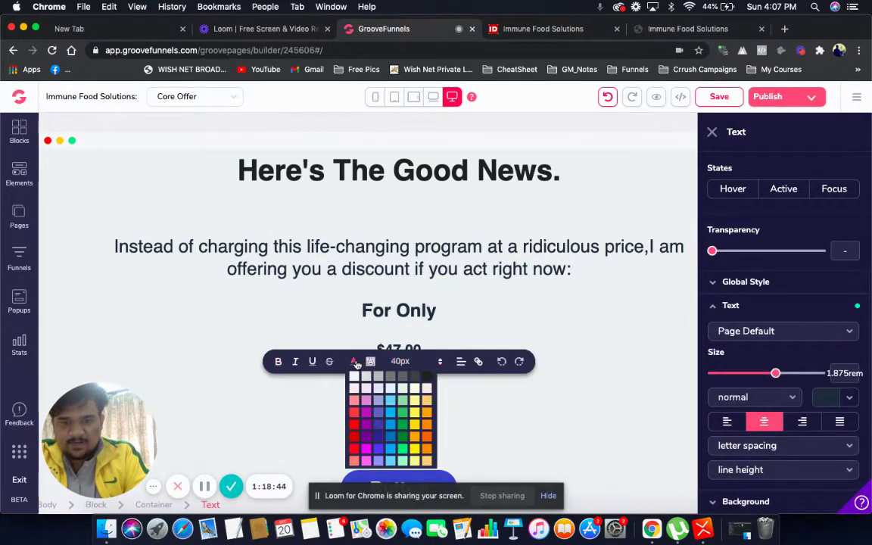
left_click(354, 439)
left_click(540, 365)
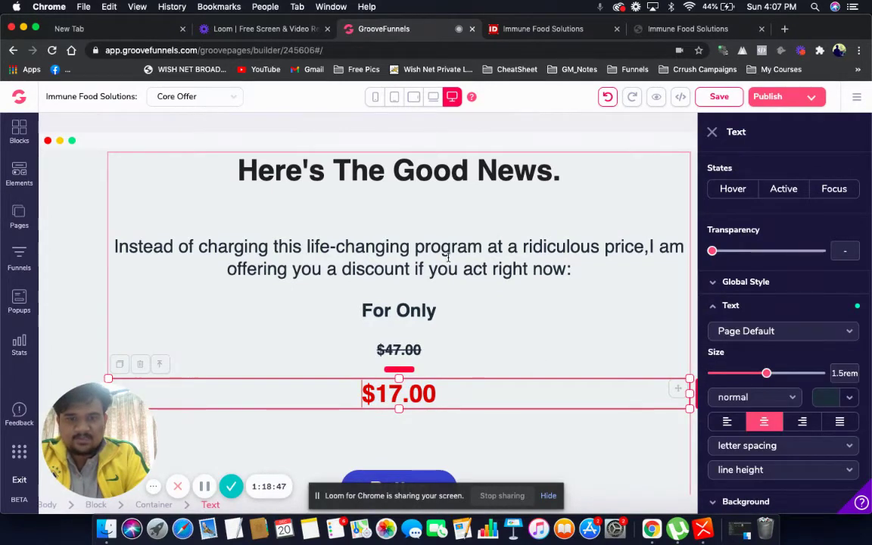
Set the font size of the "Instead of charging this life-changing program" paragraph to 26px.
left_click(447, 253)
triple_click(446, 254)
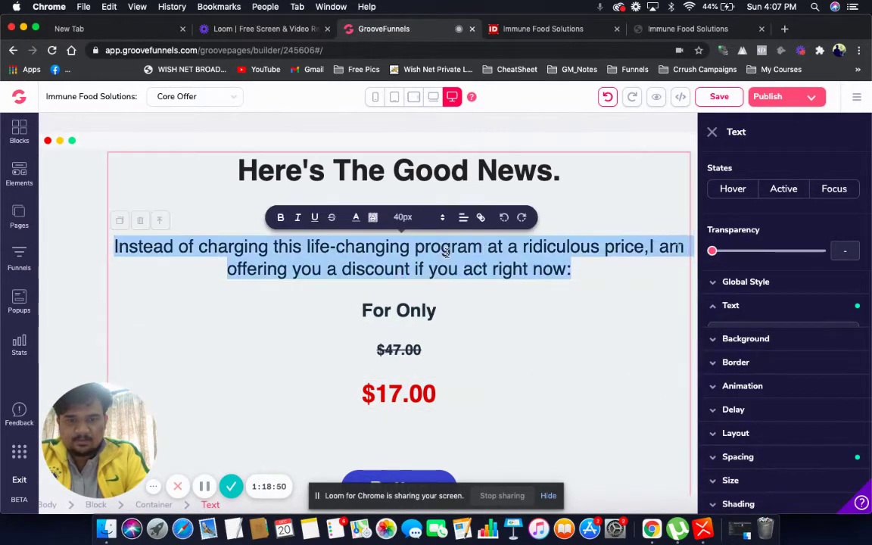
left_click(446, 252)
double_click(447, 254)
triple_click(447, 253)
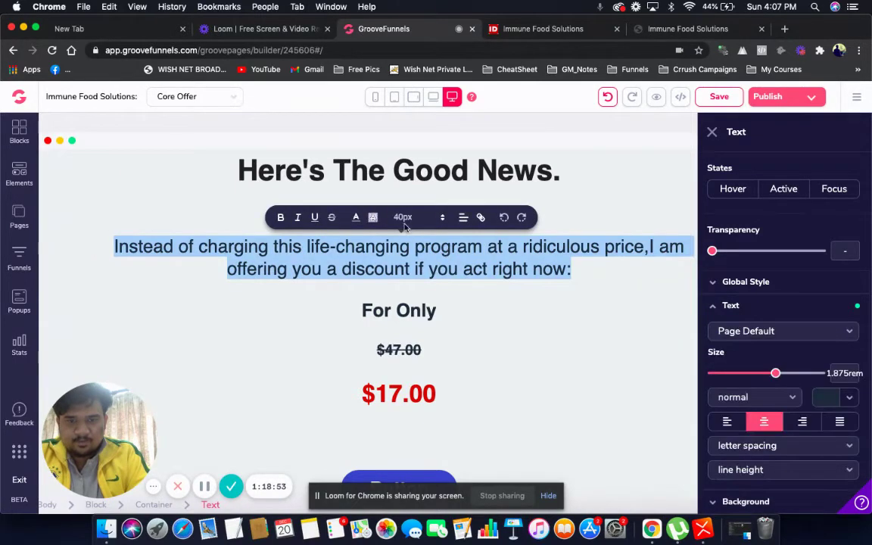
left_click(444, 218)
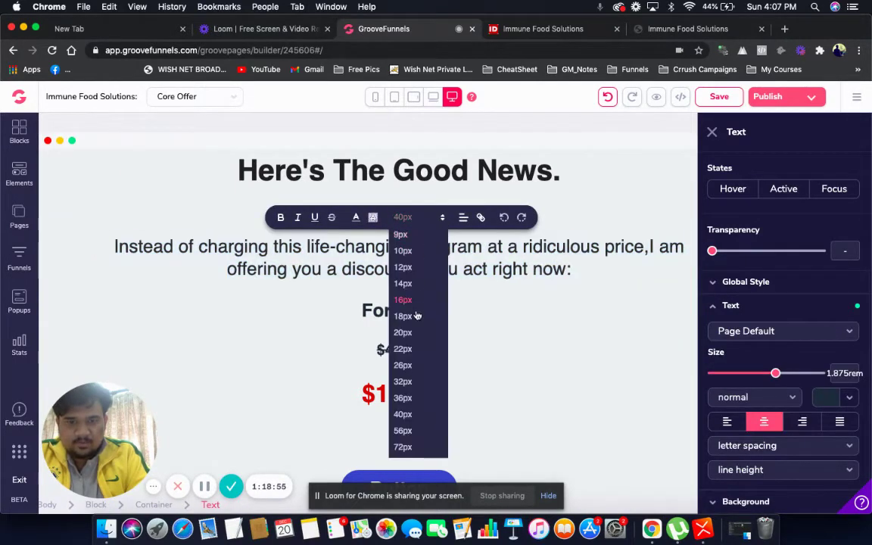
left_click(403, 366)
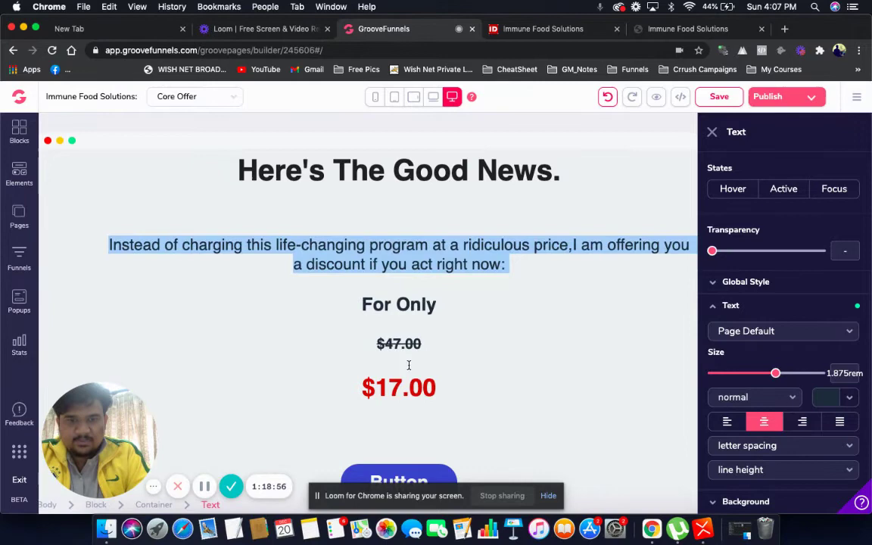
left_click(537, 304)
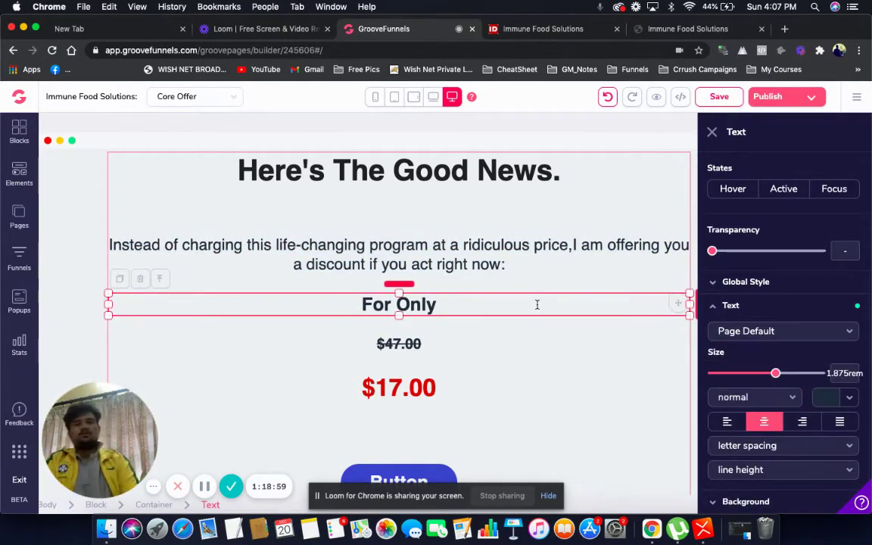
Examine the reference sales page's access button, guarantee box and bonus sections that follow the price.
scroll(538, 305, "down", 2)
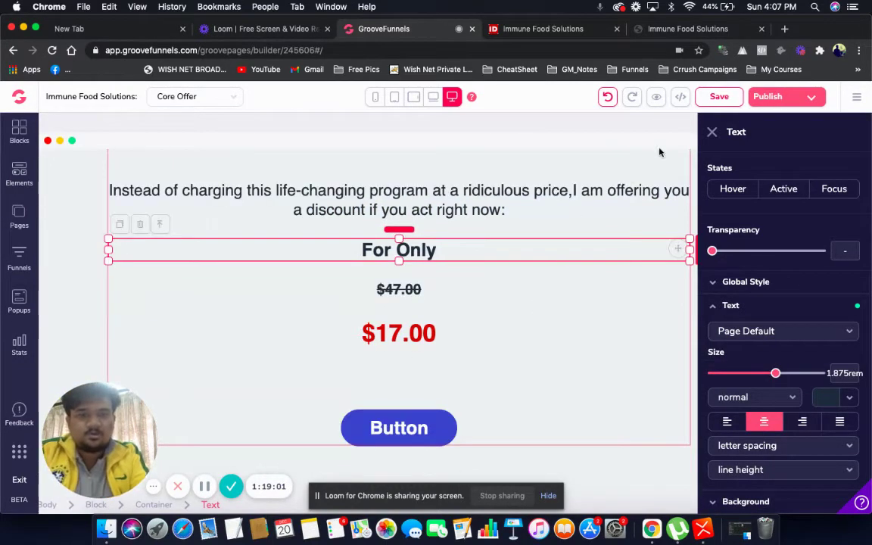
left_click(657, 30)
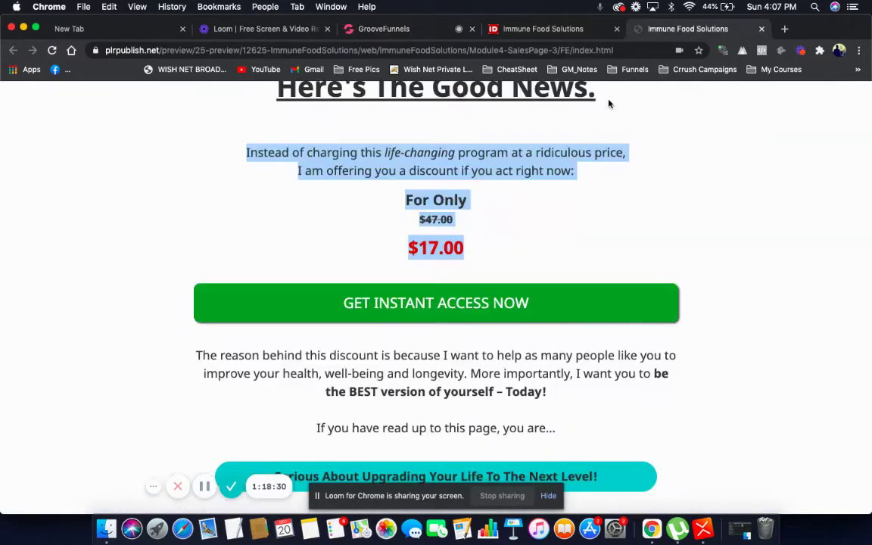
scroll(470, 242, "down", 1)
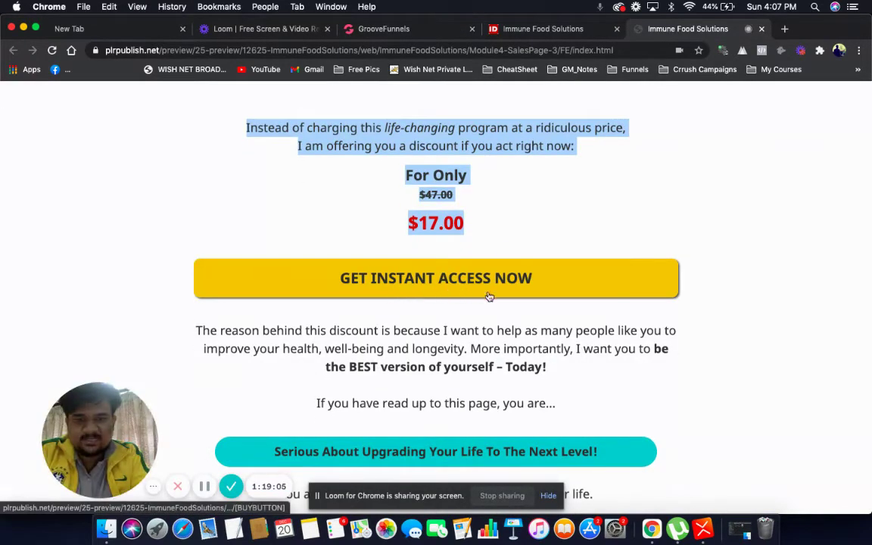
left_click(402, 289)
scroll(543, 303, "down", 5)
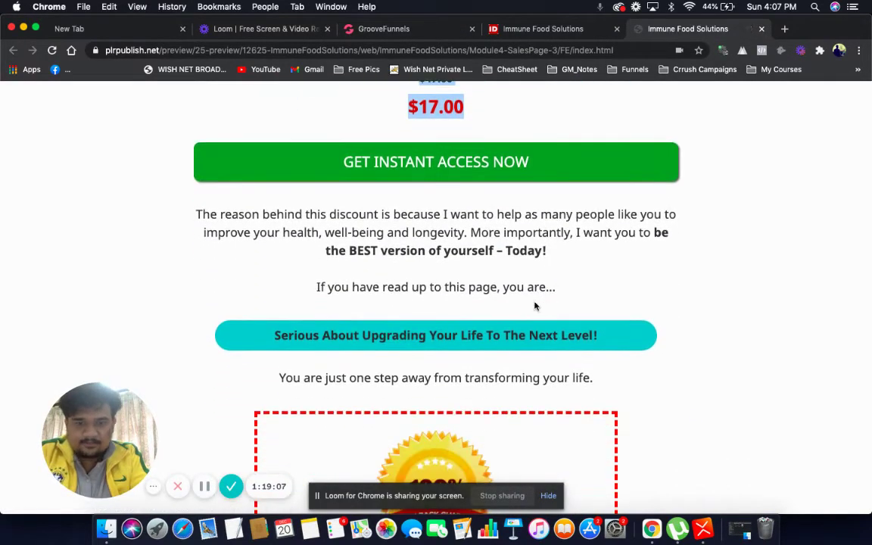
scroll(518, 348, "down", 20)
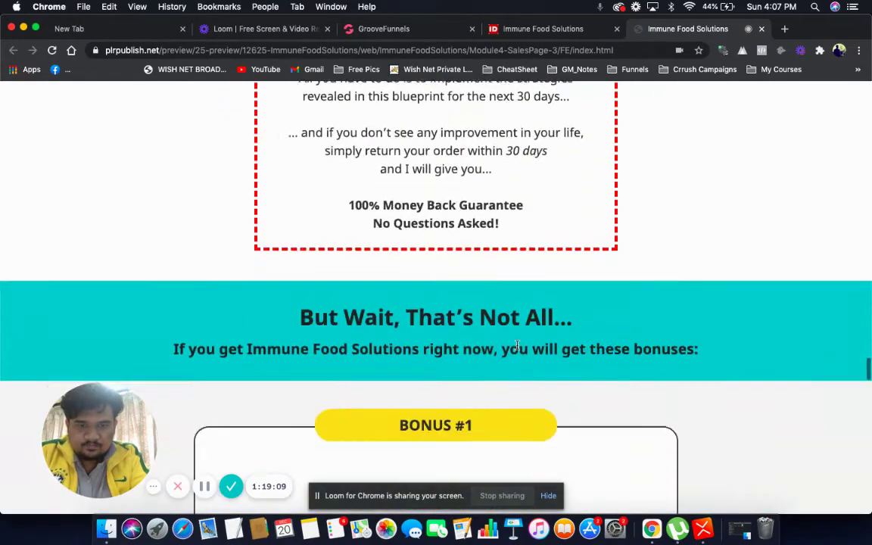
scroll(518, 348, "down", 20)
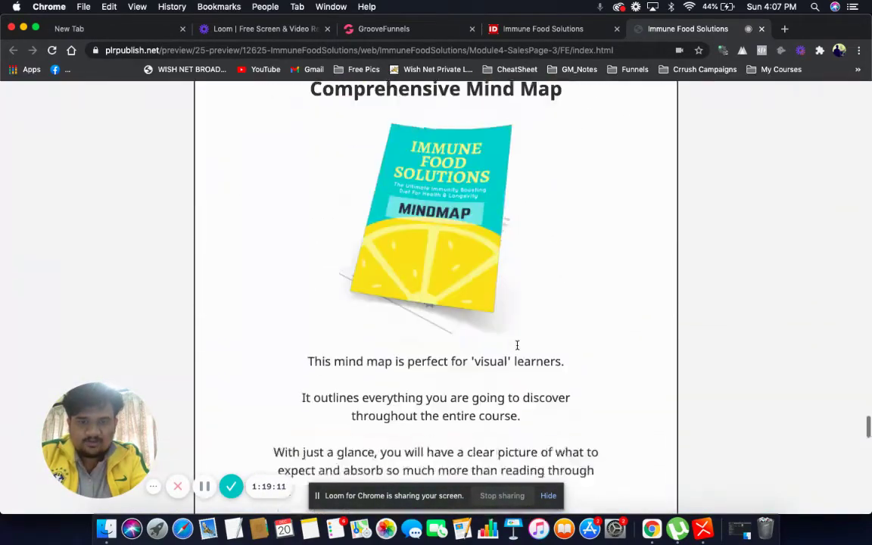
scroll(517, 349, "down", 15)
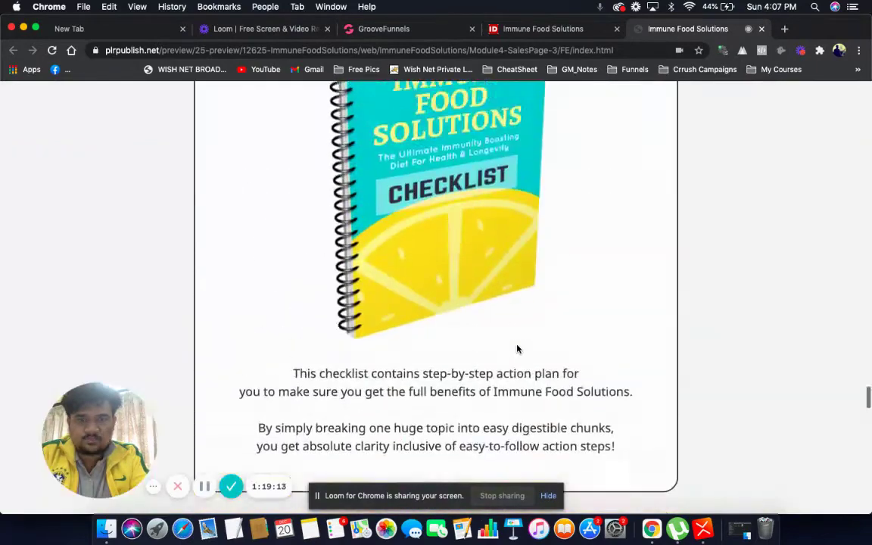
scroll(517, 349, "up", 3)
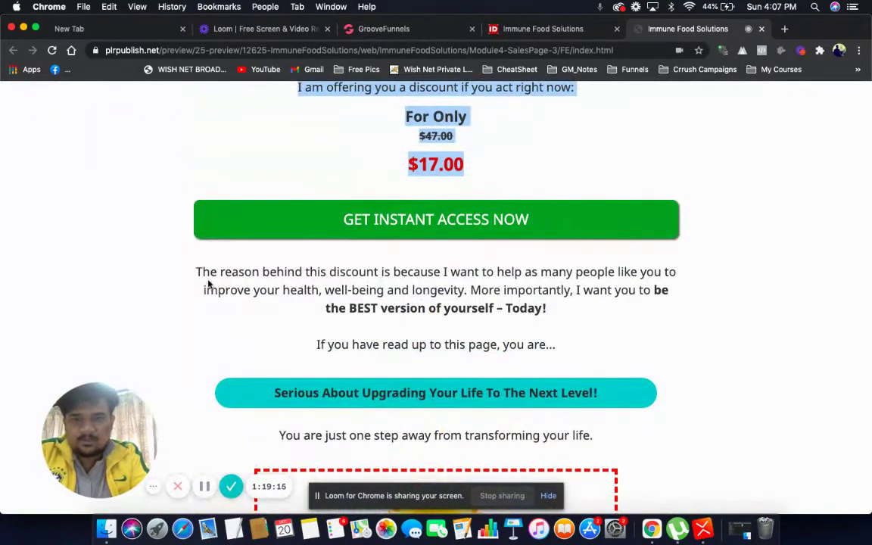
Review the discount-reason paragraph, guarantee box and bonus banner on the reference sales page.
left_click_drag(196, 273, 569, 350)
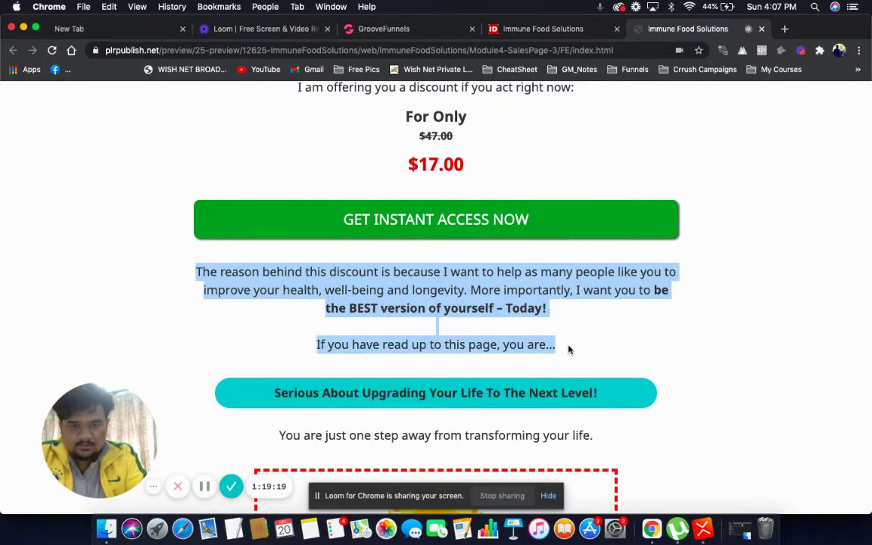
scroll(569, 350, "down", 6)
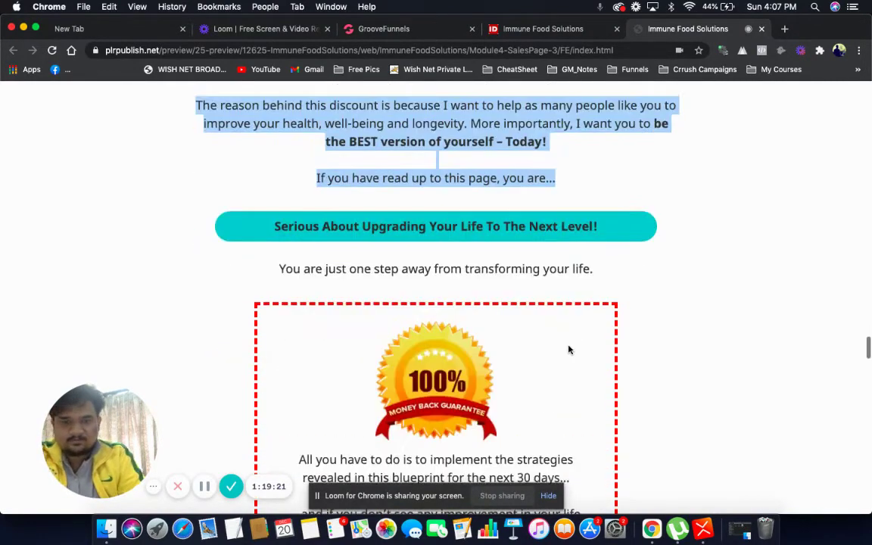
scroll(569, 350, "down", 8)
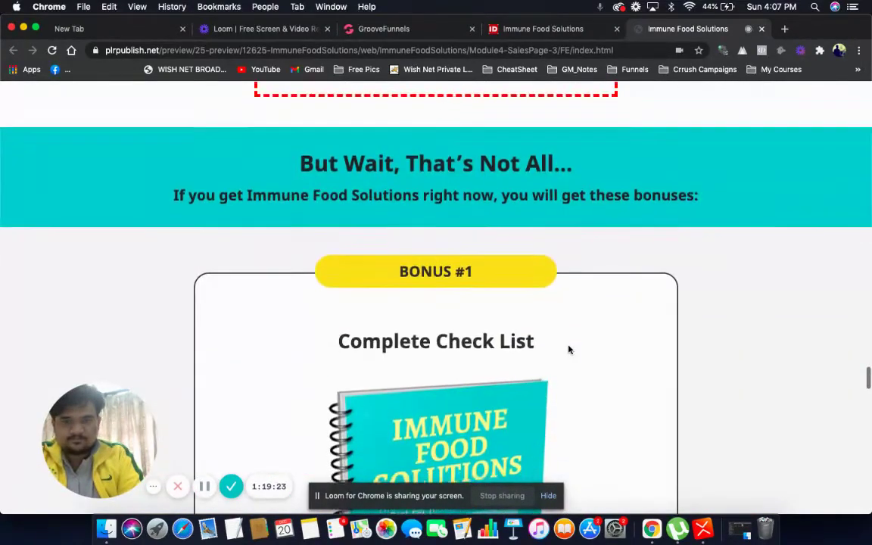
Back in the GroovePages builder, set the text of the button under the $17.00 price to "YES! I WANT INSTANT ACCESS".
left_click(415, 28)
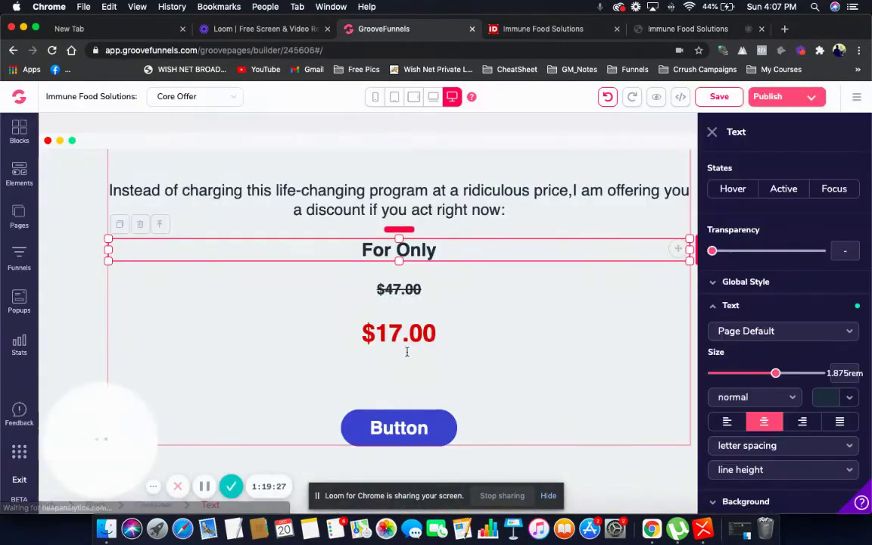
left_click(401, 432)
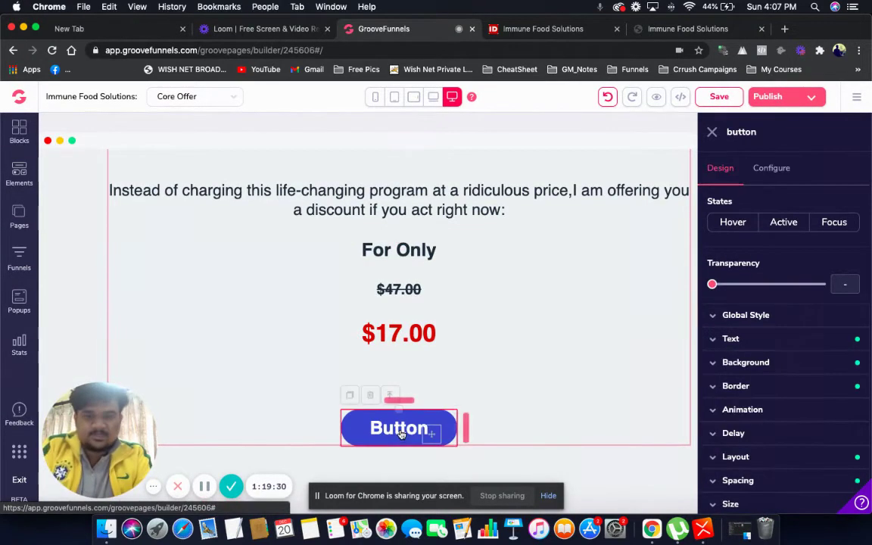
left_click(771, 168)
double_click(759, 232)
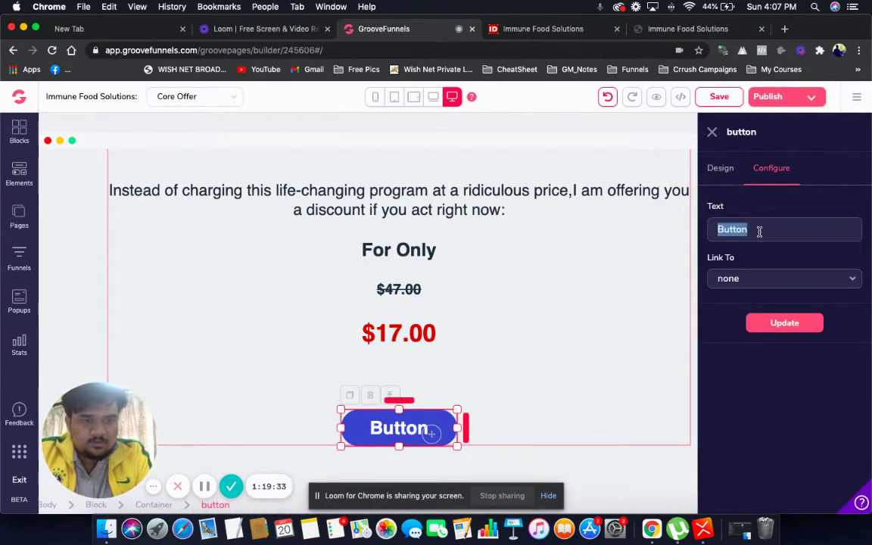
type("YES! I WANT INSTANT ACCE")
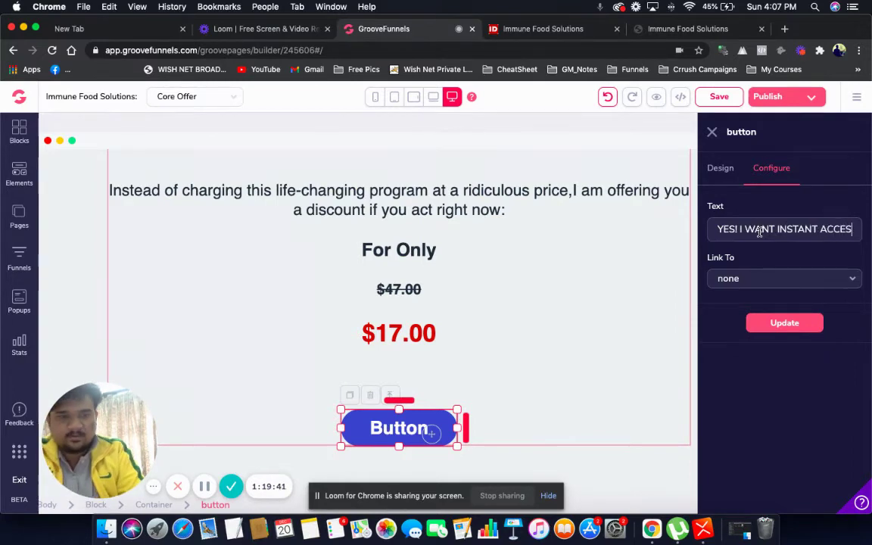
type("S")
left_click(783, 325)
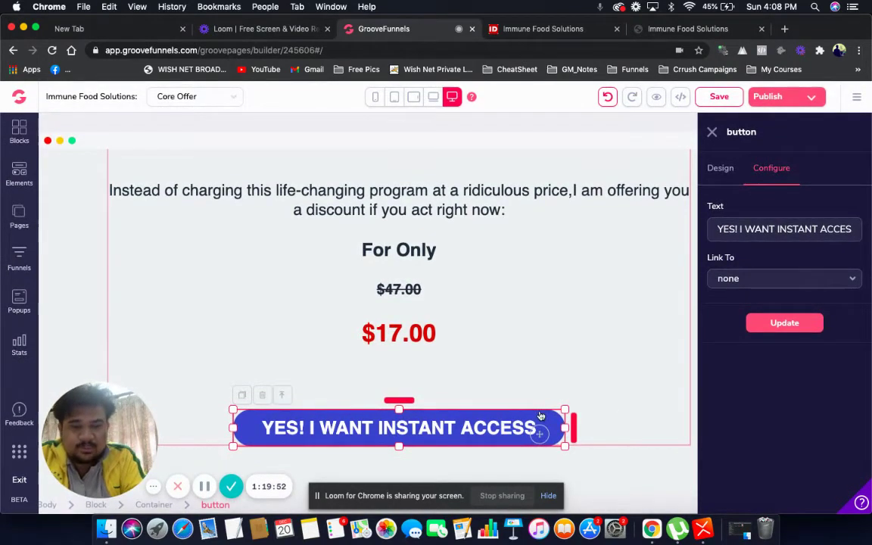
left_click(714, 132)
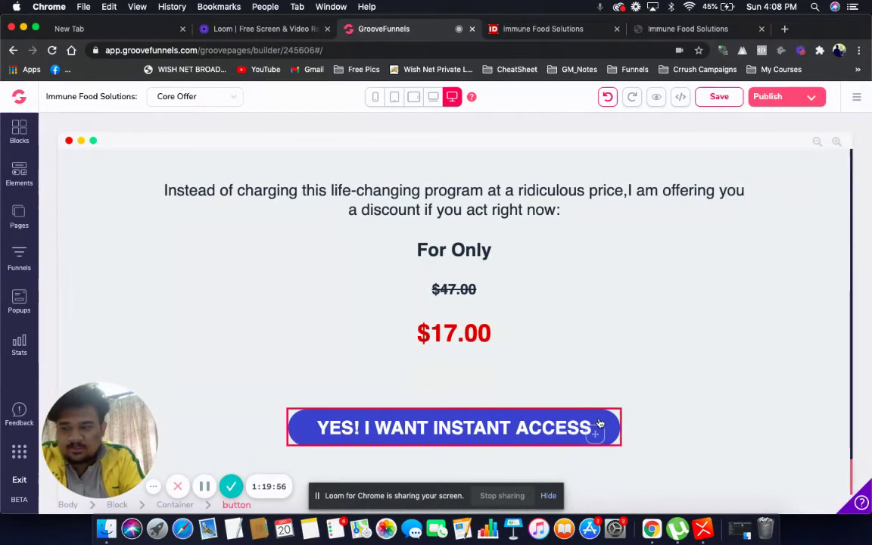
Change the background color of the "YES! I WANT INSTANT ACCESS" button to green.
left_click(598, 425)
left_click(743, 361)
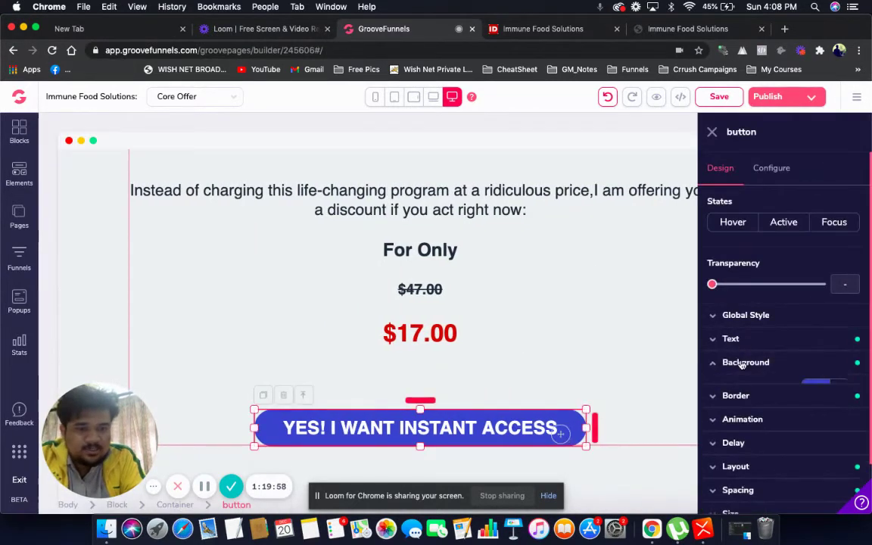
left_click(839, 388)
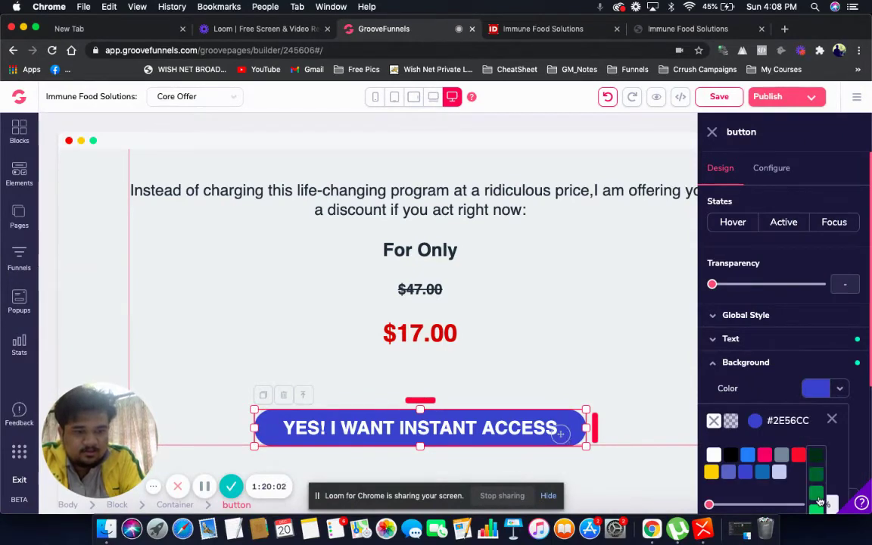
left_click(818, 498)
left_click(600, 394)
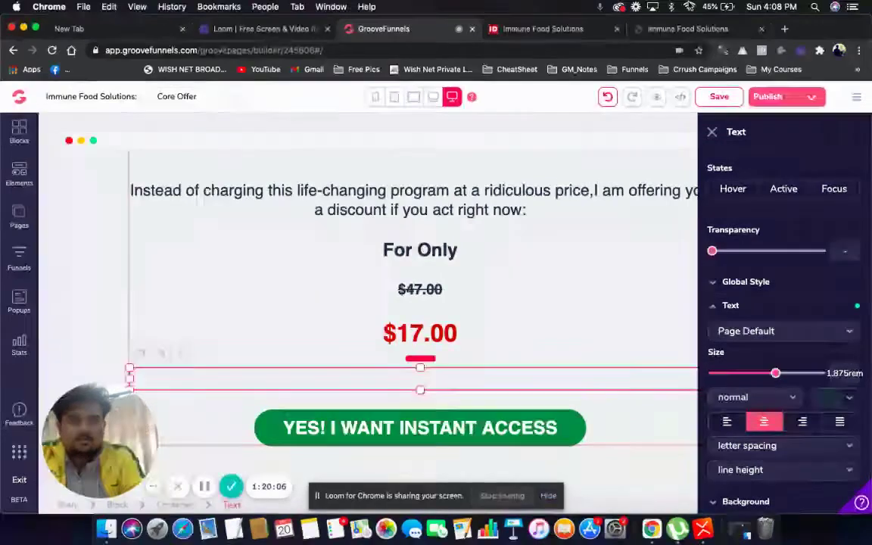
Examine the reference sales page's "But Wait, That's Not All…" banner and the bonus sections that follow it.
left_click(535, 33)
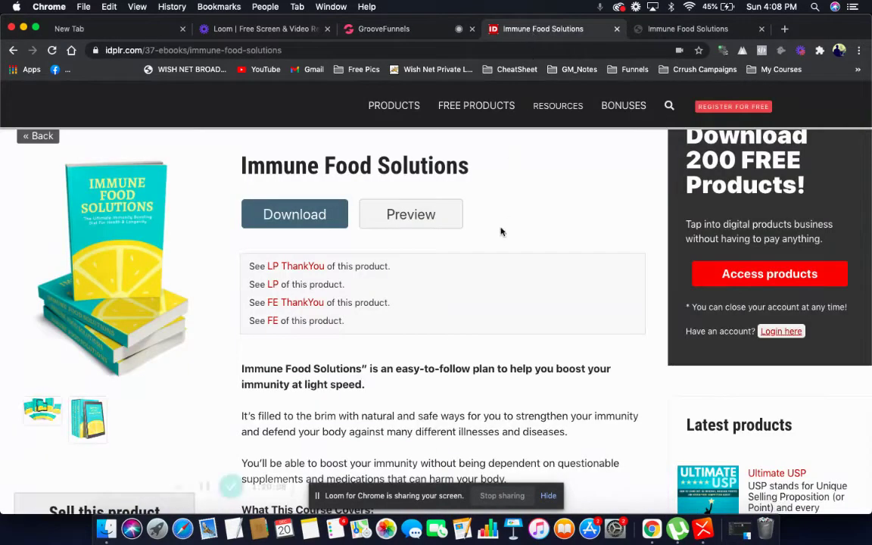
left_click(695, 30)
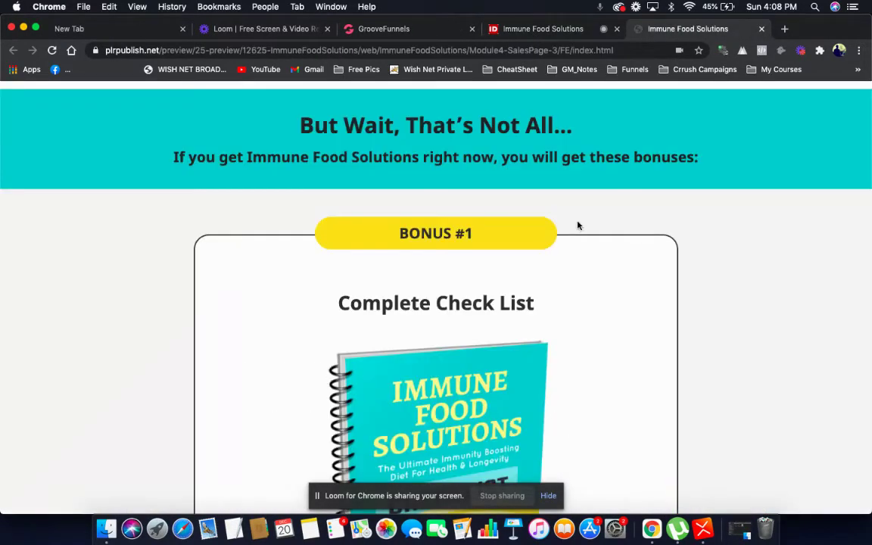
scroll(577, 225, "up", 1)
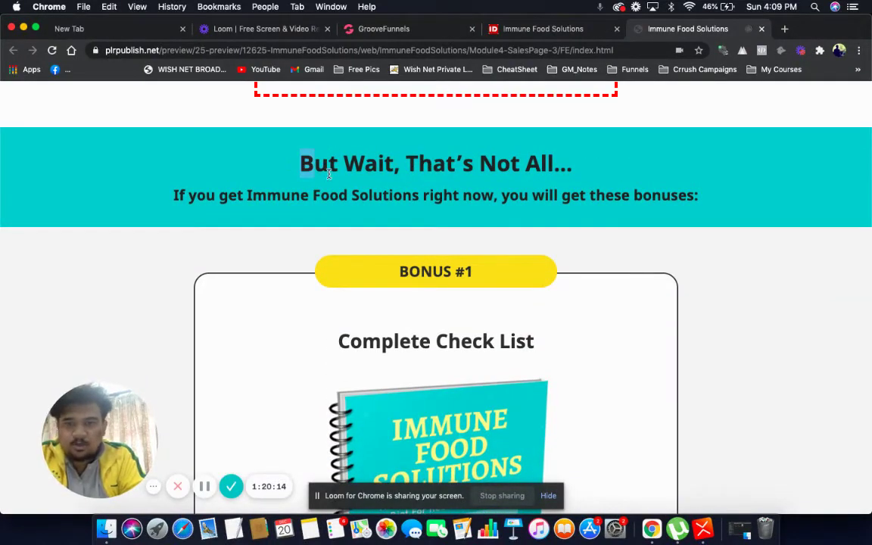
left_click_drag(291, 164, 329, 174)
scroll(342, 184, "down", 10)
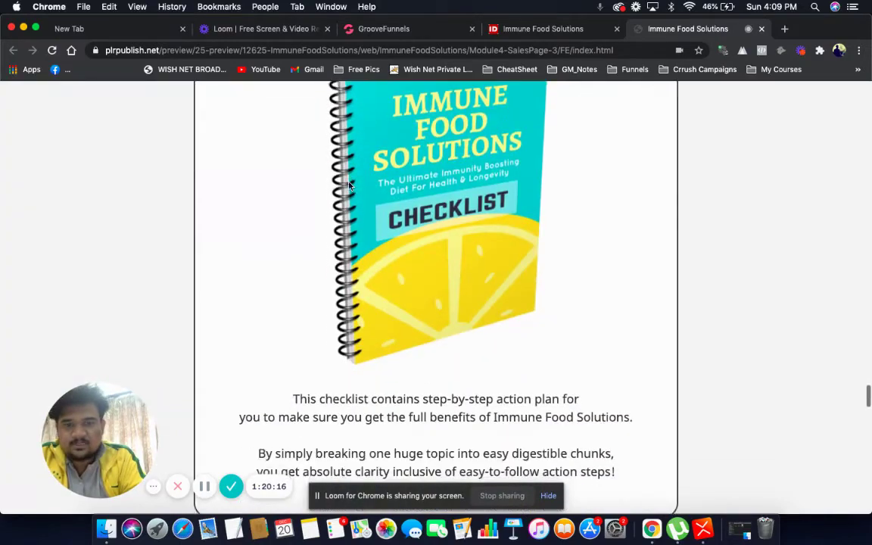
scroll(349, 185, "down", 5)
scroll(349, 186, "up", 10)
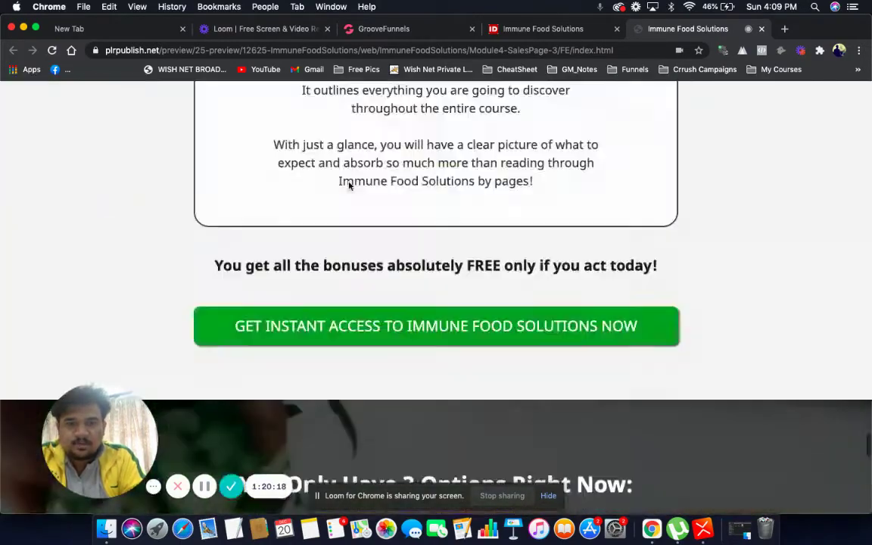
scroll(348, 181, "up", 5)
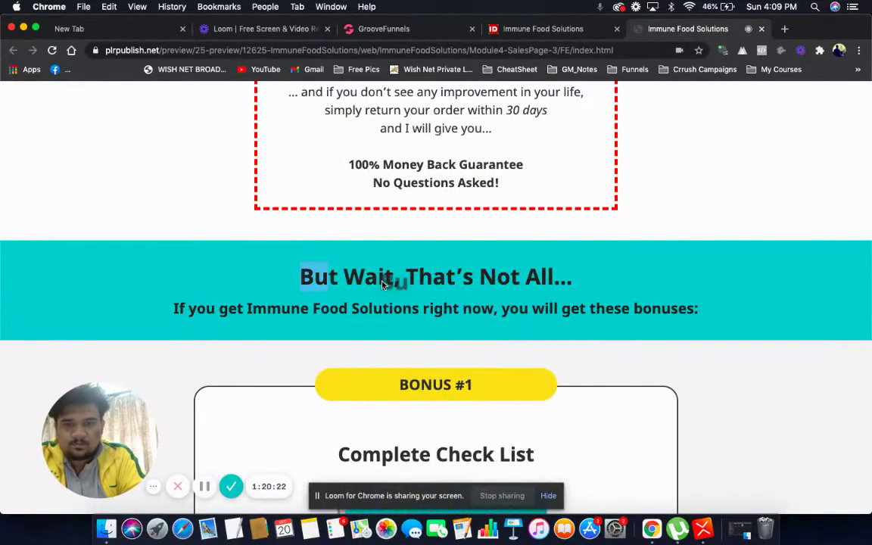
left_click(441, 281)
scroll(441, 281, "down", 3)
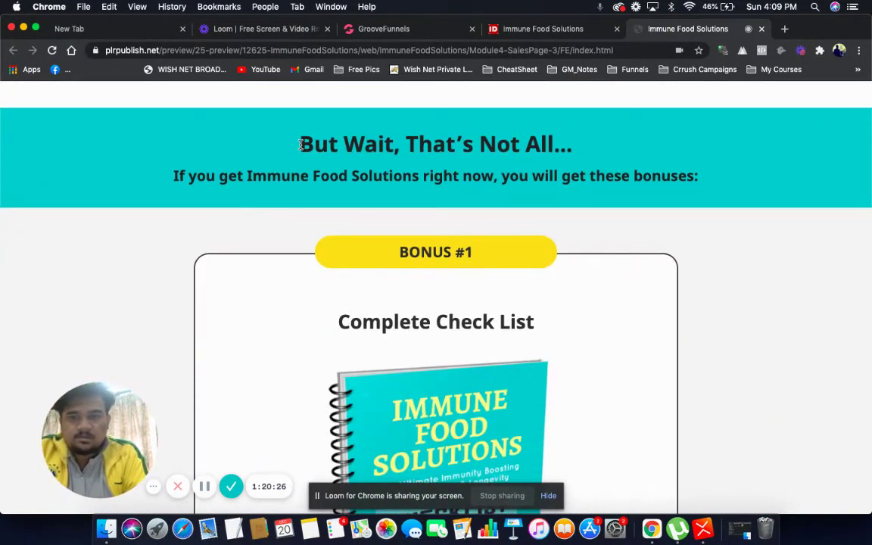
left_click_drag(302, 144, 699, 175)
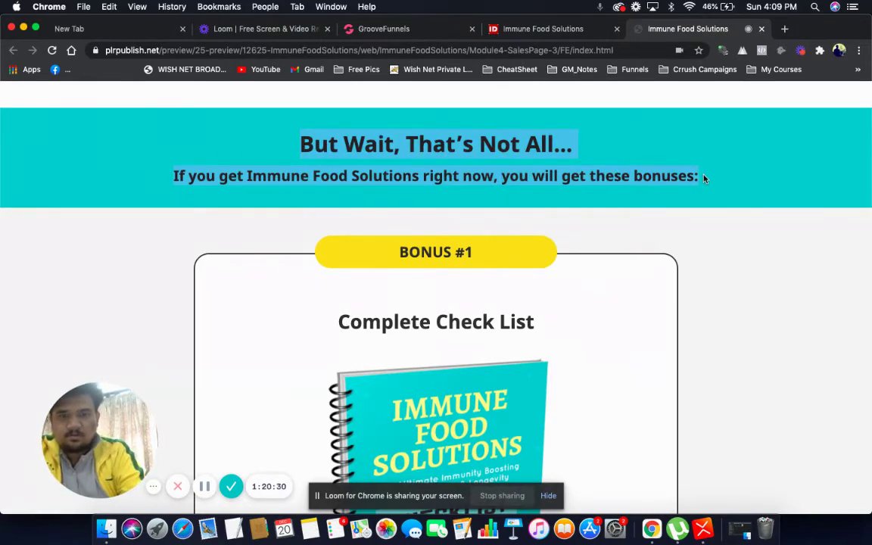
In the GroovePages builder, add the blue "Headline Right Here" designed block below the instant access button's section.
left_click(409, 32)
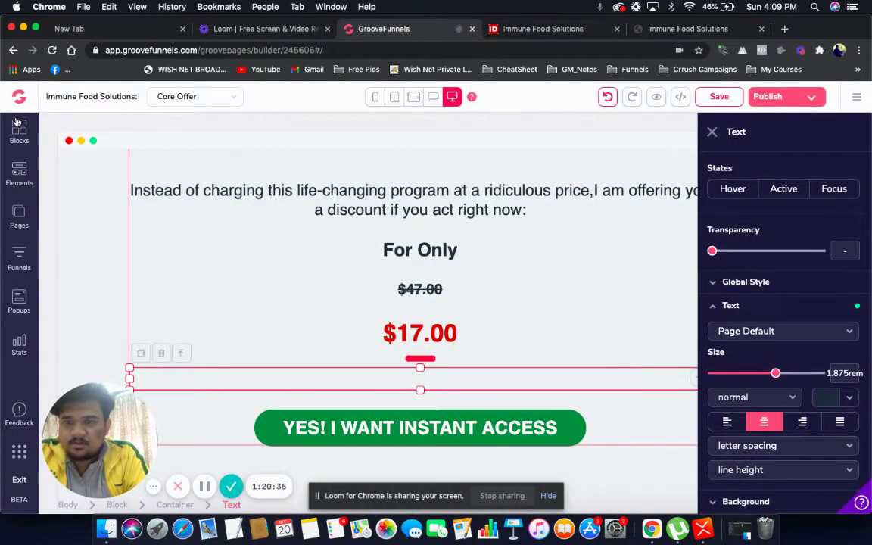
left_click(18, 125)
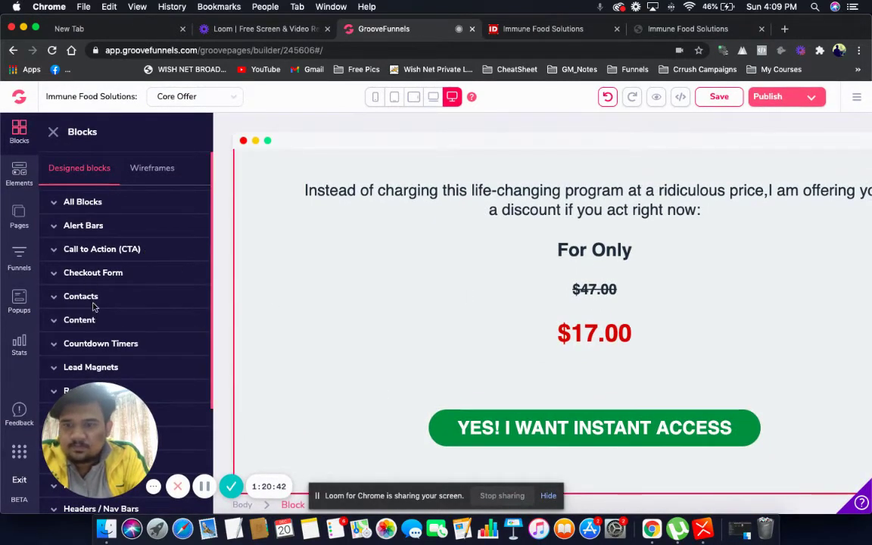
left_click(91, 203)
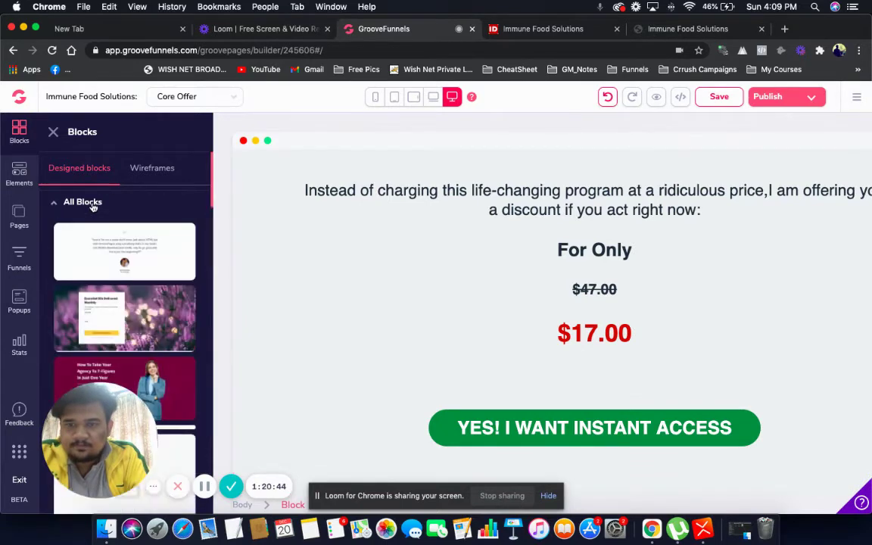
scroll(152, 306, "down", 3)
scroll(152, 306, "down", 4)
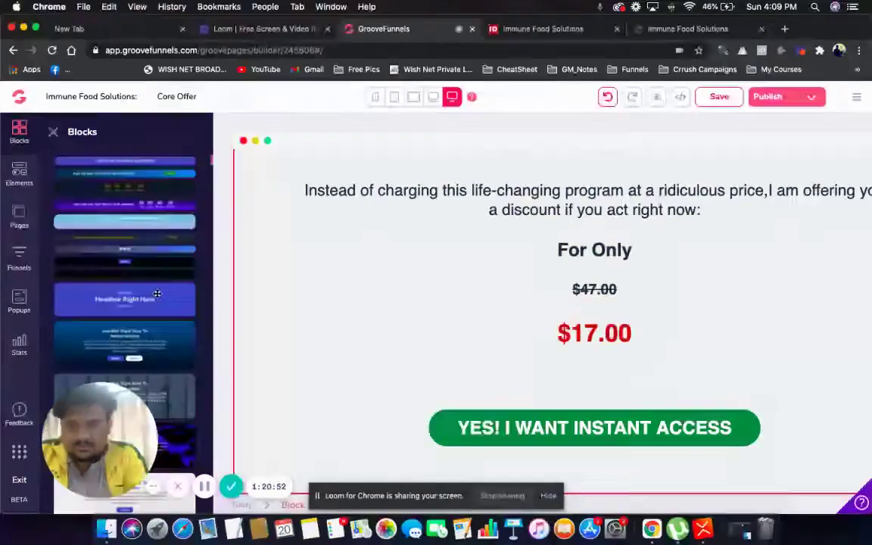
left_click_drag(157, 294, 526, 452)
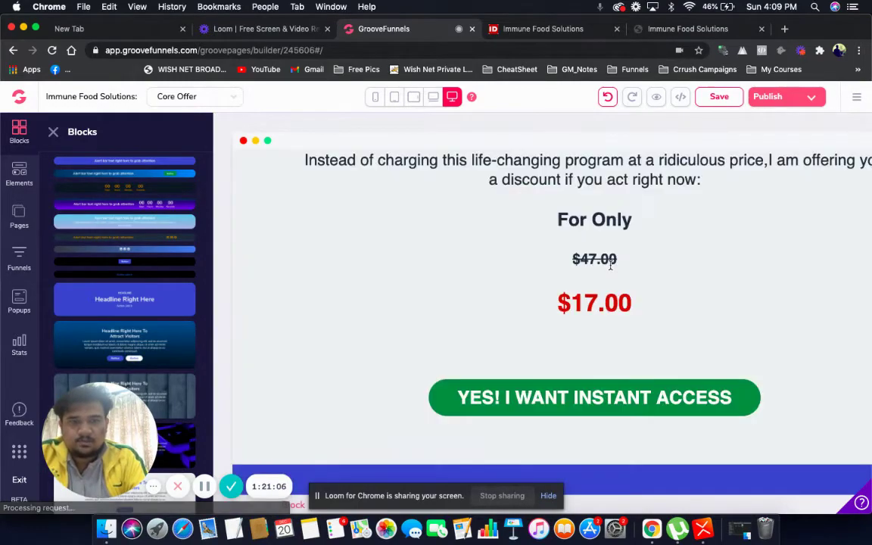
Delete the small "HEADLINE" text above "Headline Right Here" in the blue block.
scroll(637, 191, "down", 5)
scroll(637, 191, "up", 20)
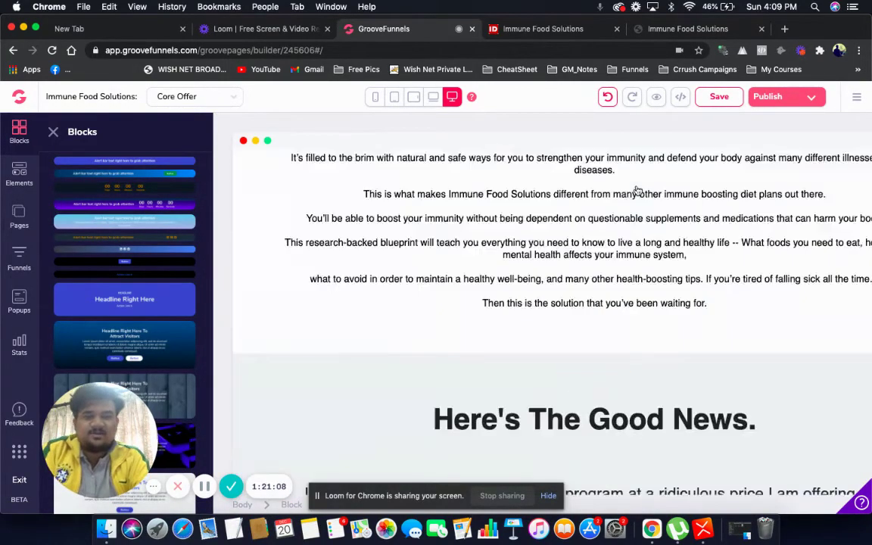
scroll(637, 190, "up", 10)
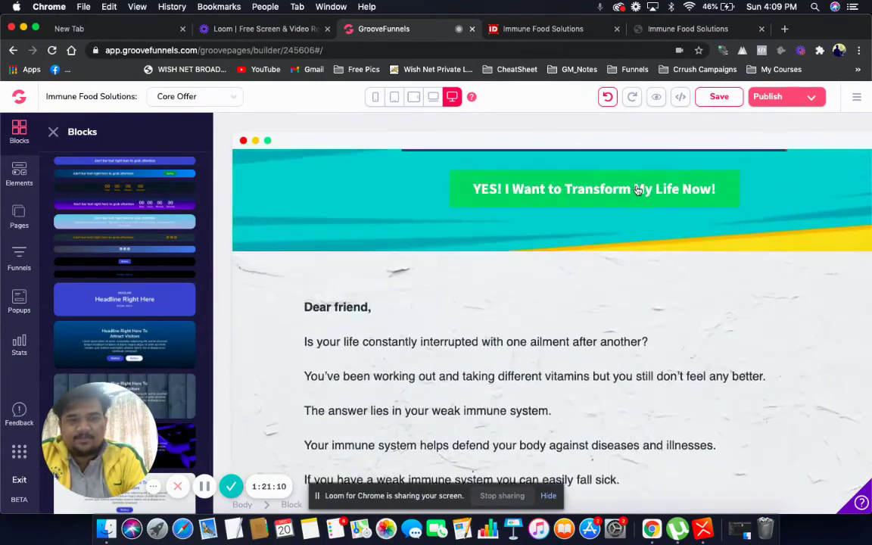
scroll(638, 190, "down", 20)
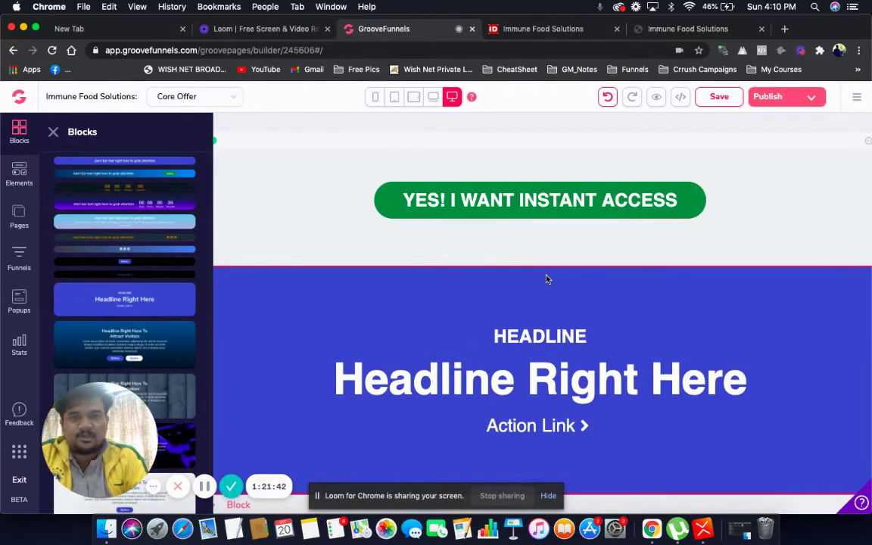
left_click(534, 339)
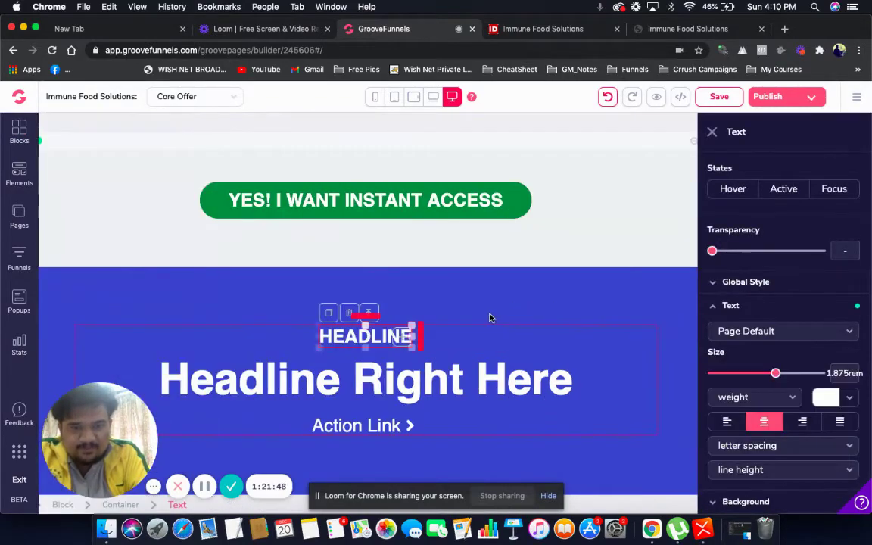
left_click(348, 313)
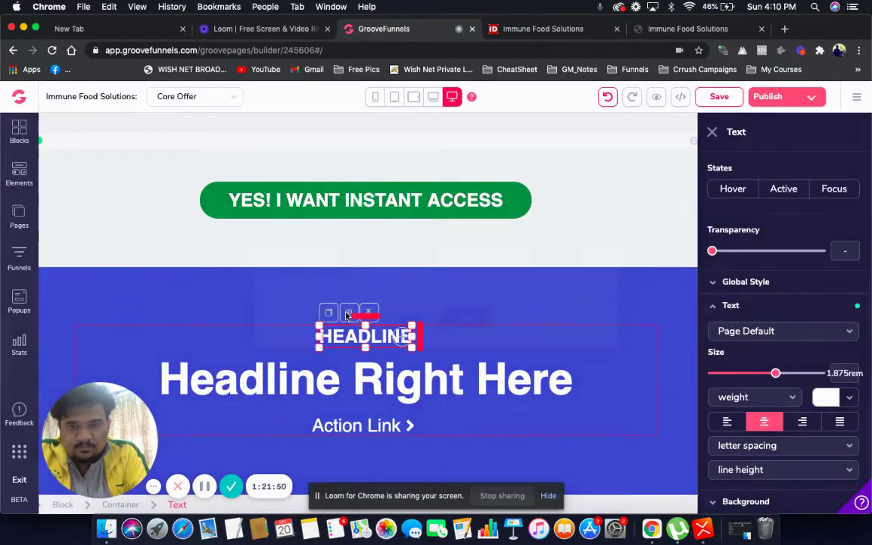
left_click(488, 324)
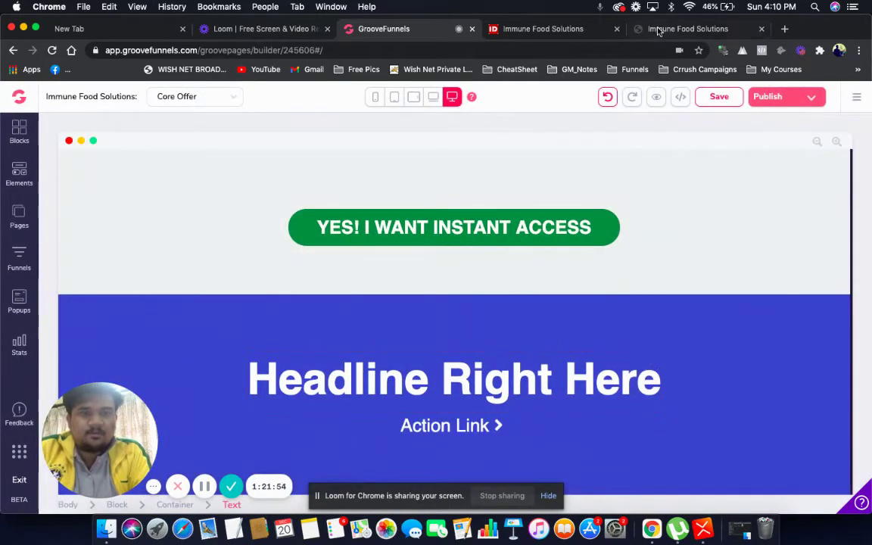
Copy the "But Wait, That's Not All…" heading and its bonus line from the reference sales page and return to the GroovePages builder.
left_click(659, 30)
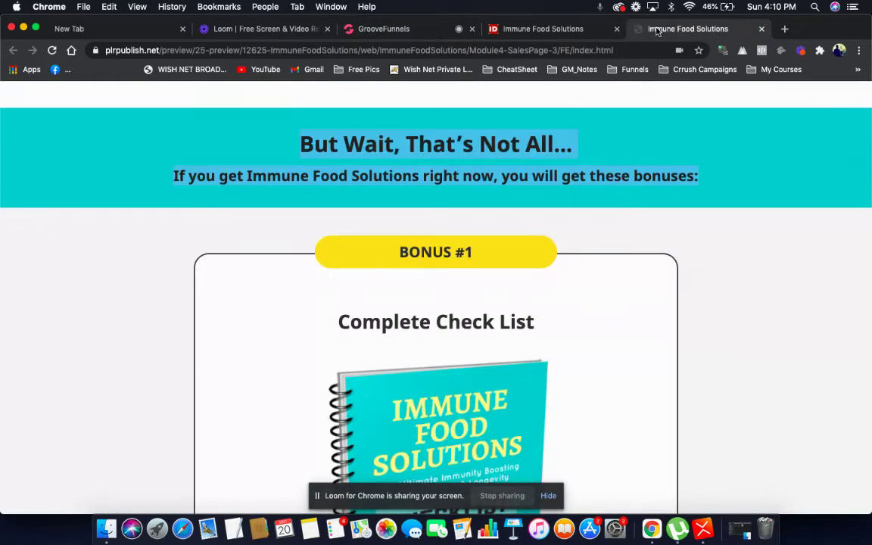
triple_click(318, 148)
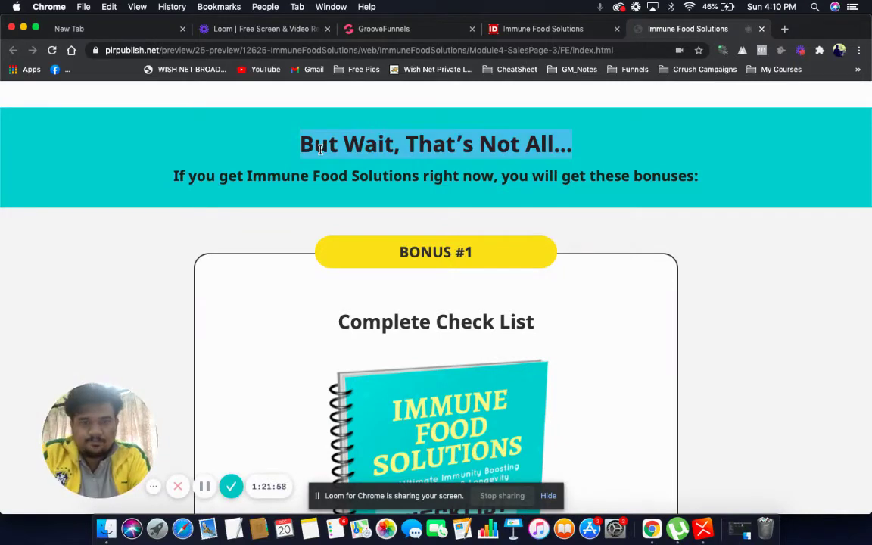
double_click(318, 149)
left_click_drag(301, 144, 704, 176)
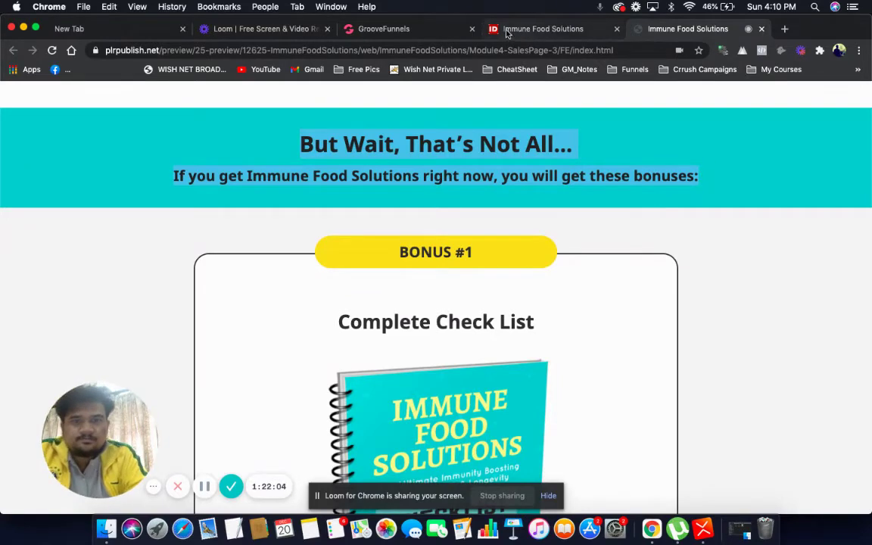
left_click(440, 29)
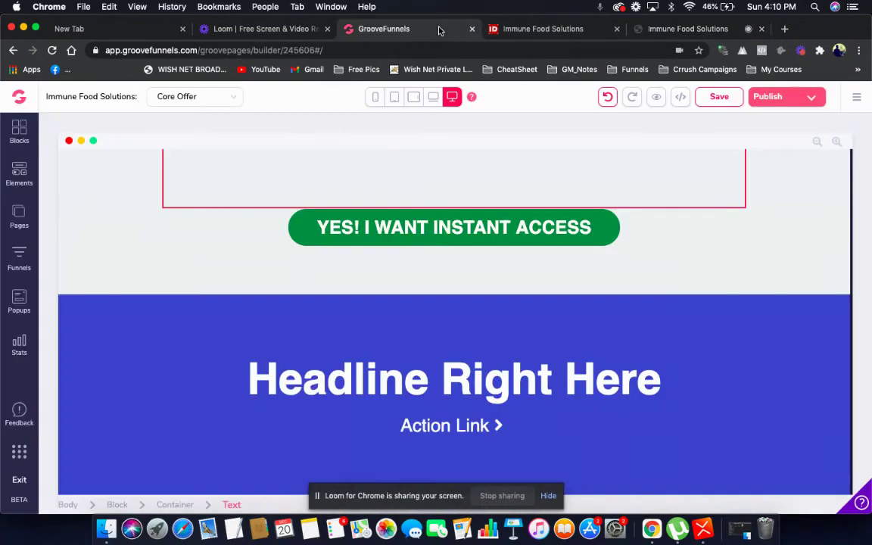
Replace "Headline Right Here" in the blue block with the copied heading and bonus text, and delete the "Action Link" button below it.
double_click(402, 388)
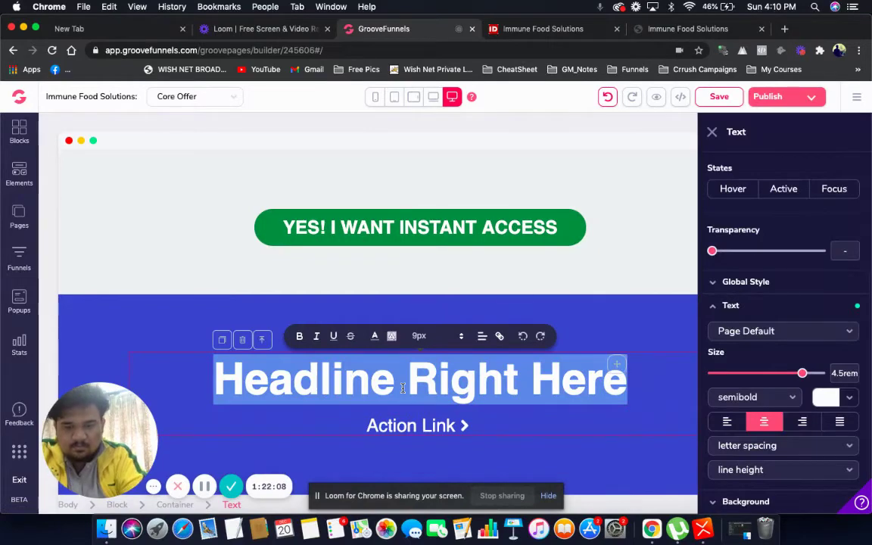
type("But Wait, That's Not All...If you get Immune Food Solutions right now, you will get these bonuses:")
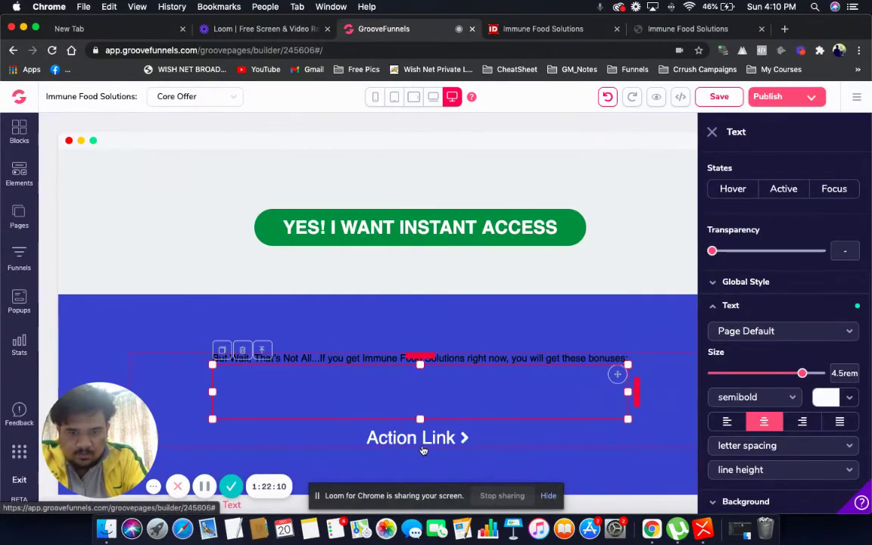
left_click(422, 445)
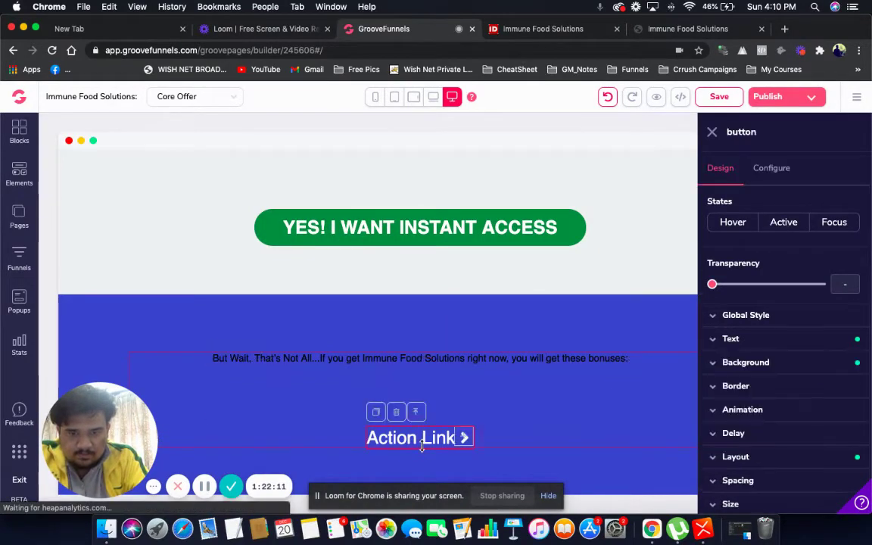
left_click(395, 413)
left_click(466, 318)
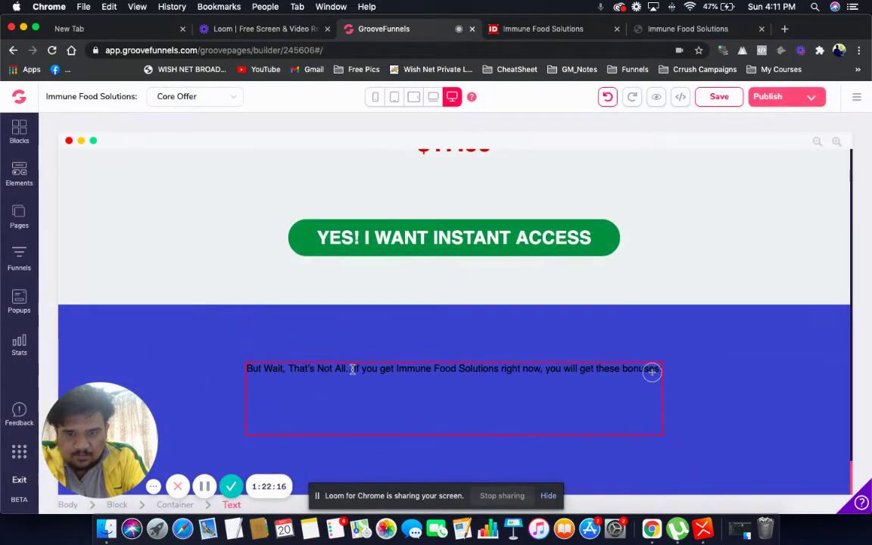
Put the "If you get Immune Food Solutions…" sentence on its own line and make "But Wait, That's Not All..." bold at 40px.
left_click(353, 381)
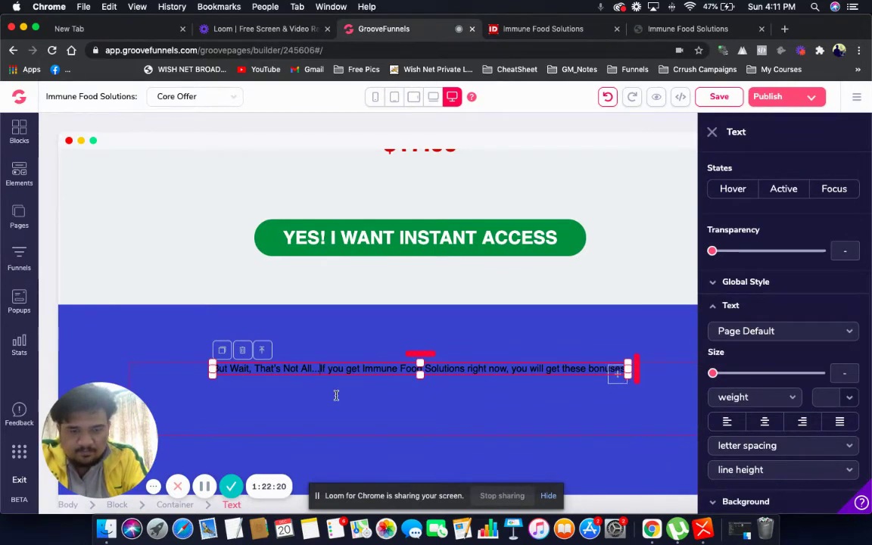
key("Return")
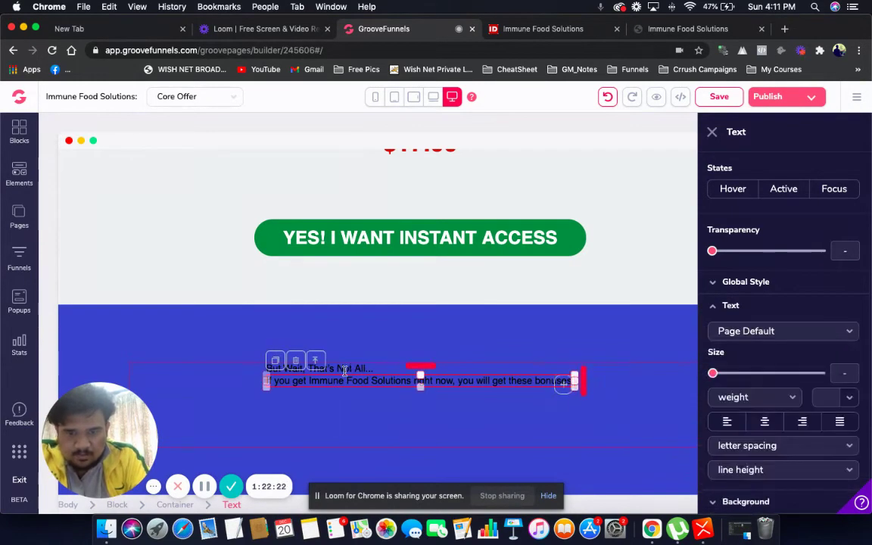
triple_click(346, 369)
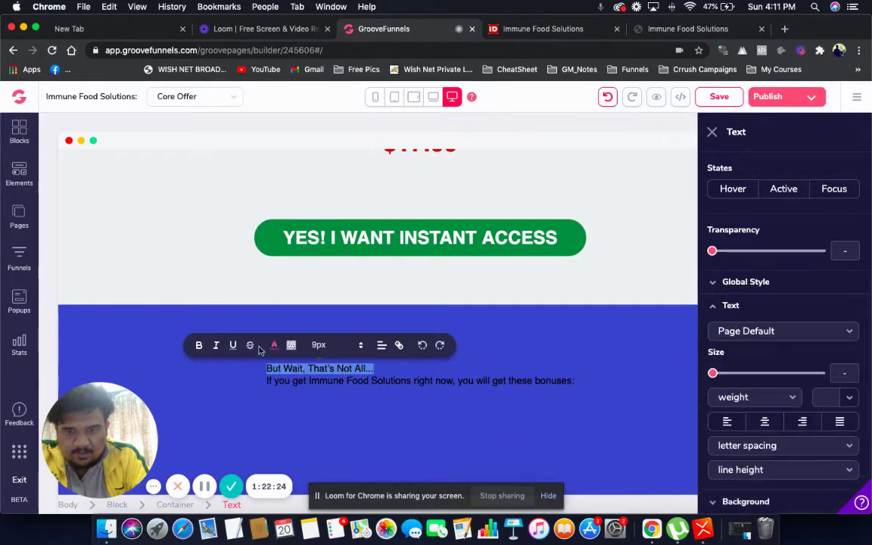
left_click(201, 346)
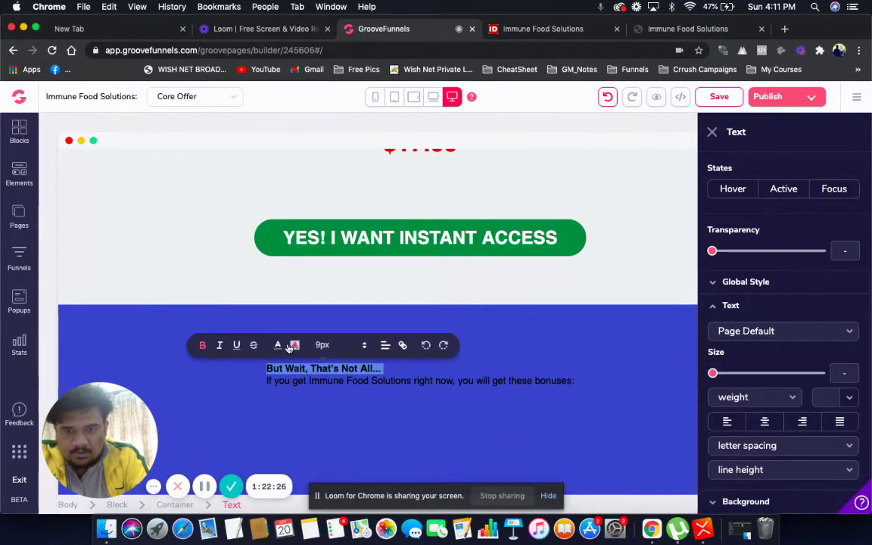
left_click(324, 345)
scroll(325, 424, "down", 2)
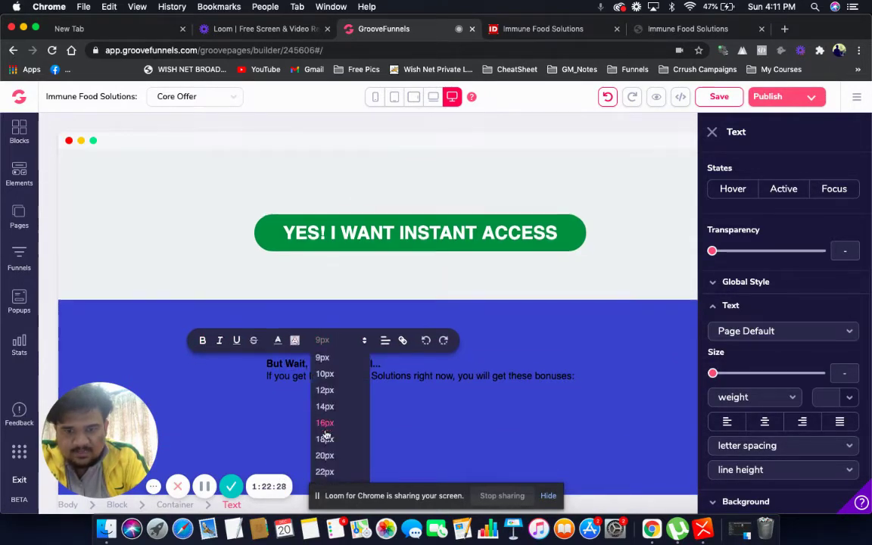
left_click(325, 458)
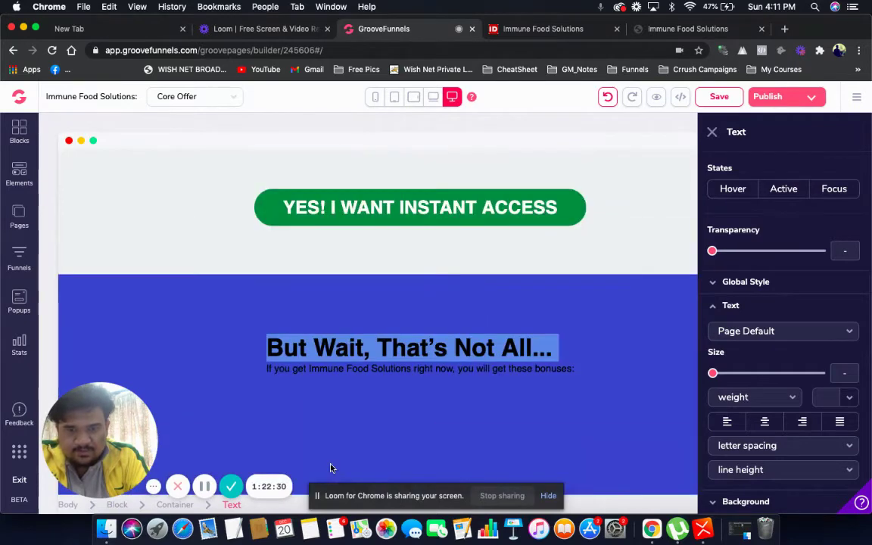
Set the bonus sentence's font size to 36px and insert a blank line between it and the heading.
triple_click(515, 371)
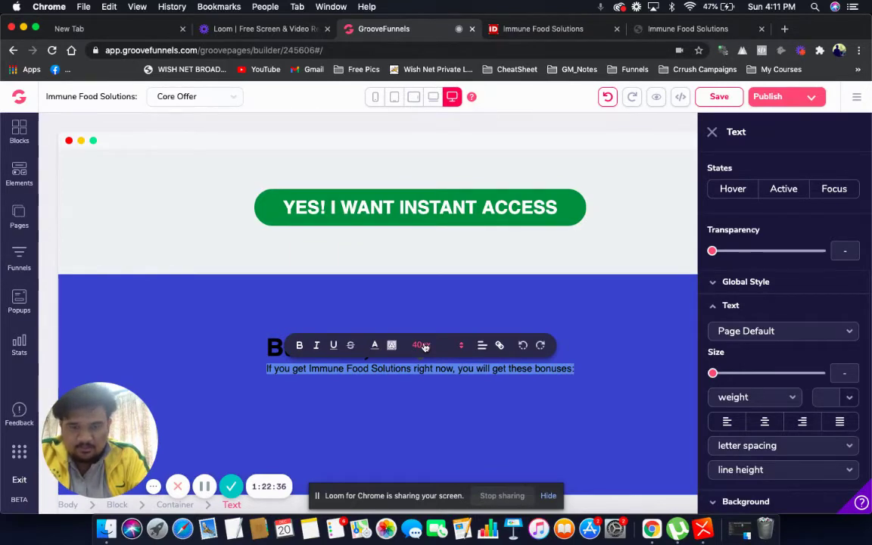
left_click(425, 347)
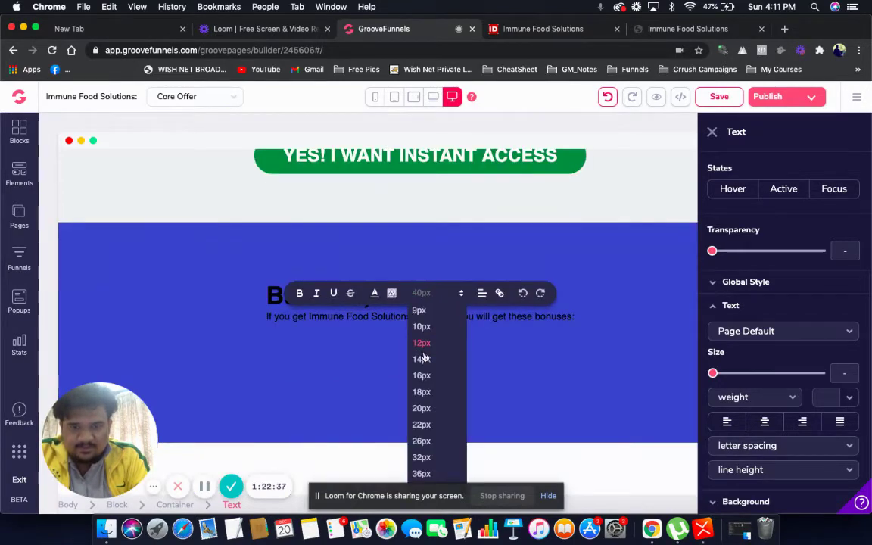
left_click(425, 473)
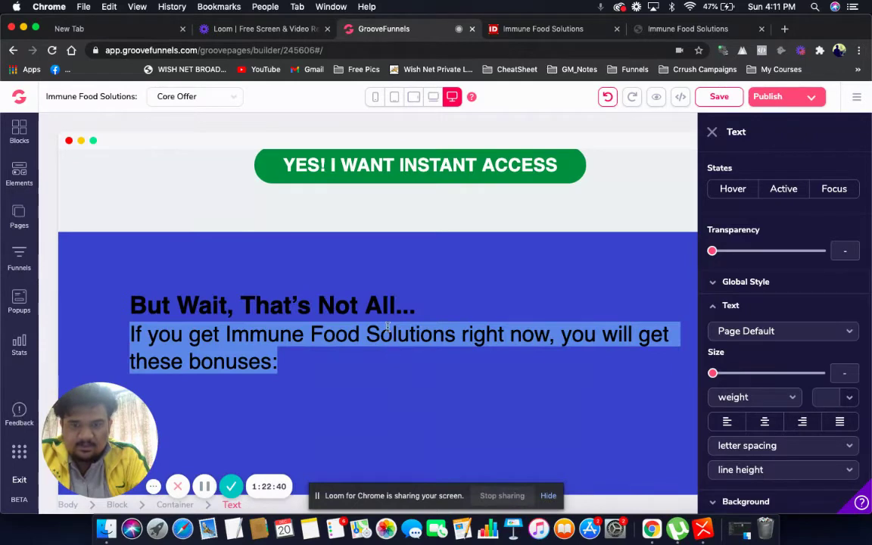
left_click(421, 304)
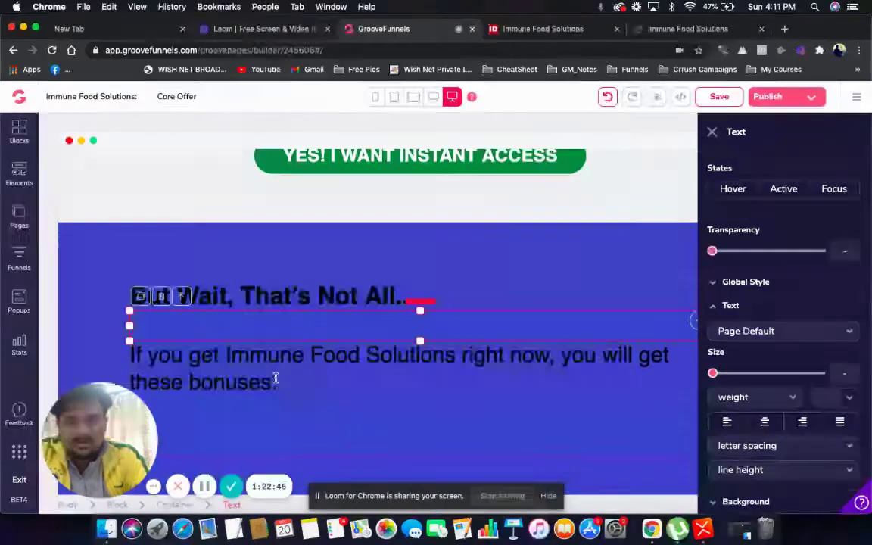
Center-align both the "But Wait, That's Not All..." heading and the bonus sentence in the blue block.
left_click_drag(281, 381, 122, 267)
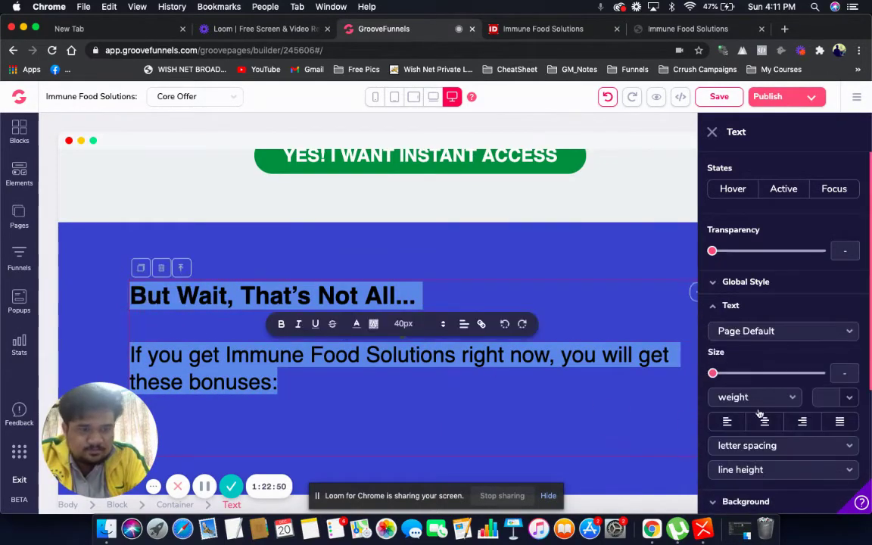
left_click(765, 423)
left_click(549, 415)
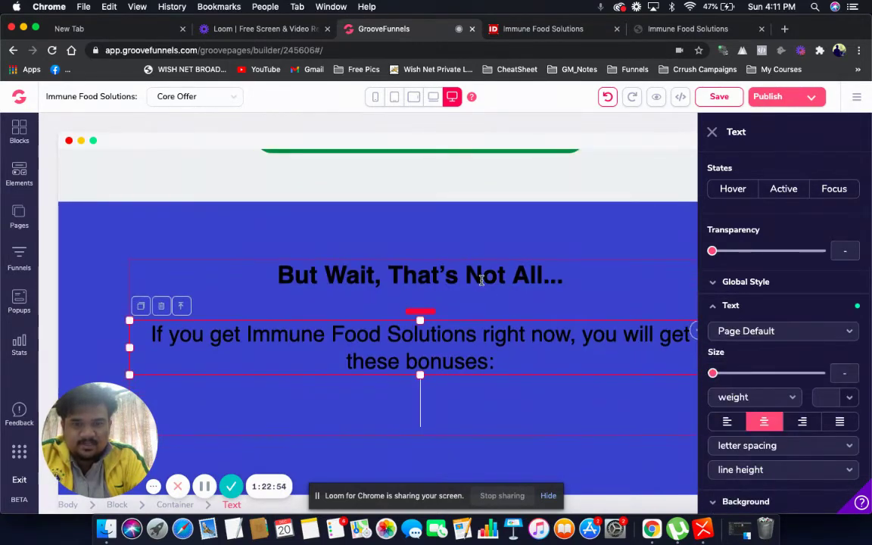
Color the "But Wait, That's Not All..." heading and the bonus sentence white, and save the page.
triple_click(480, 276)
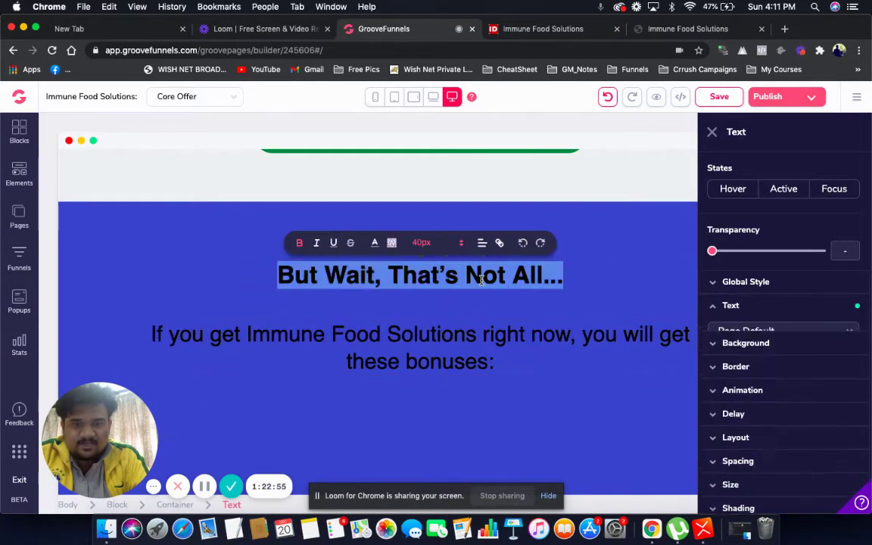
left_click(376, 242)
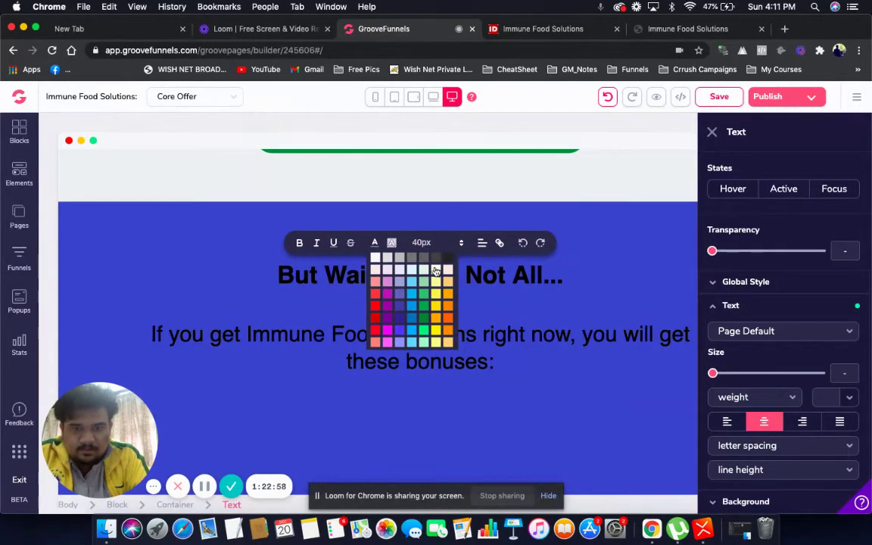
left_click(374, 258)
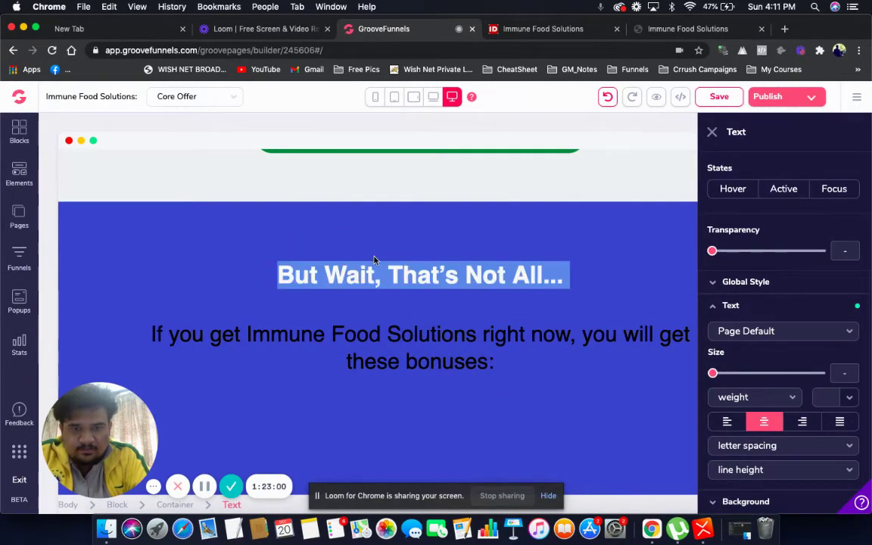
double_click(371, 337)
triple_click(371, 339)
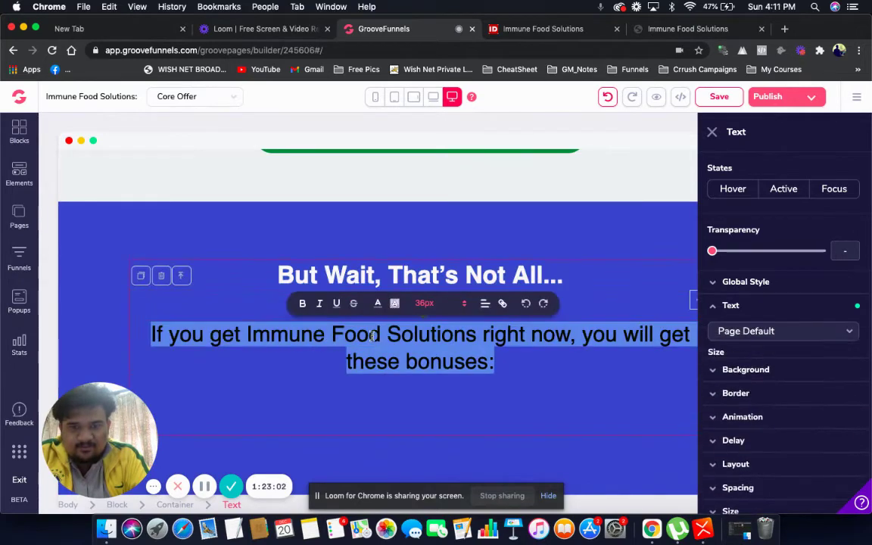
left_click(378, 304)
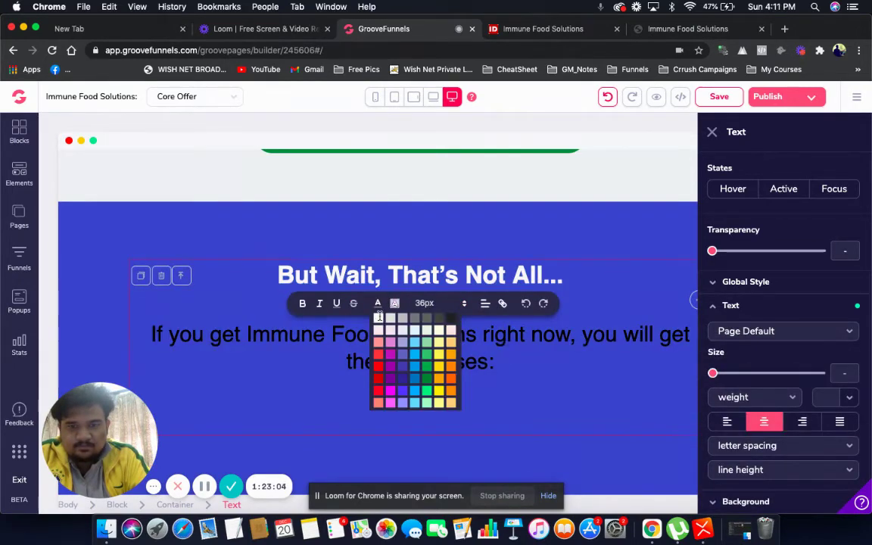
left_click(379, 317)
left_click(541, 383)
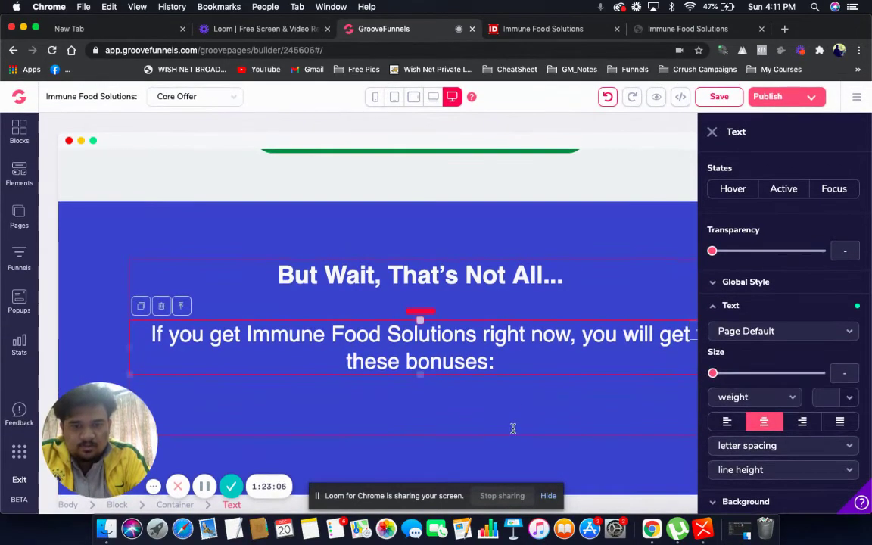
left_click(719, 103)
left_click(642, 125)
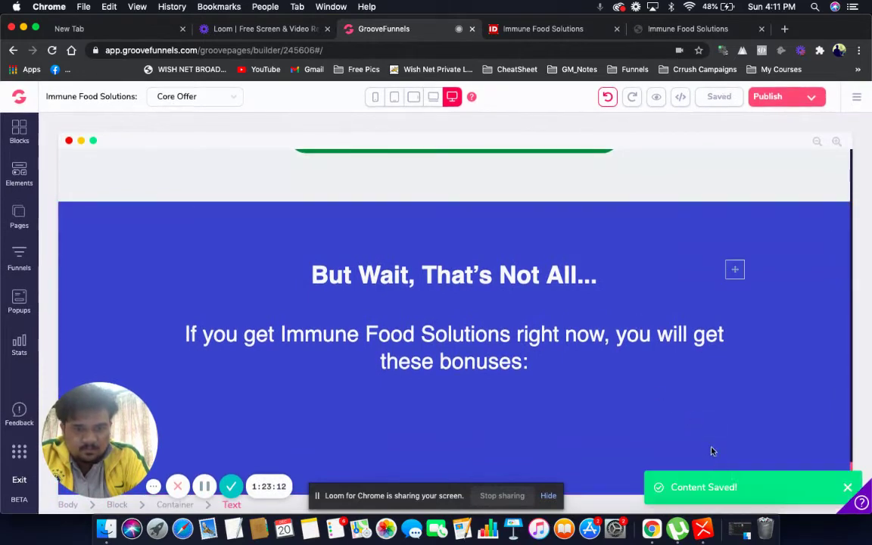
Shorten the blue block by raising its lower edge until it sits just below the bonus sentence.
left_click(722, 463)
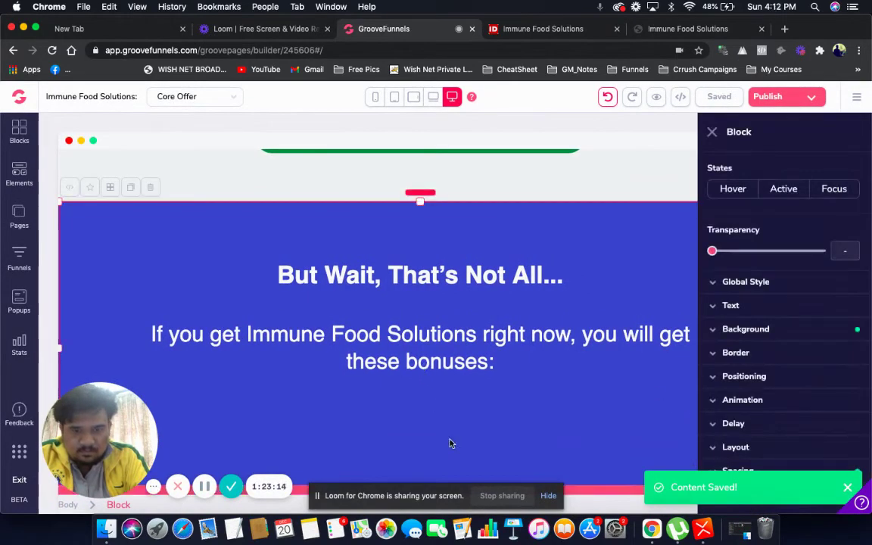
scroll(452, 457, "down", 1)
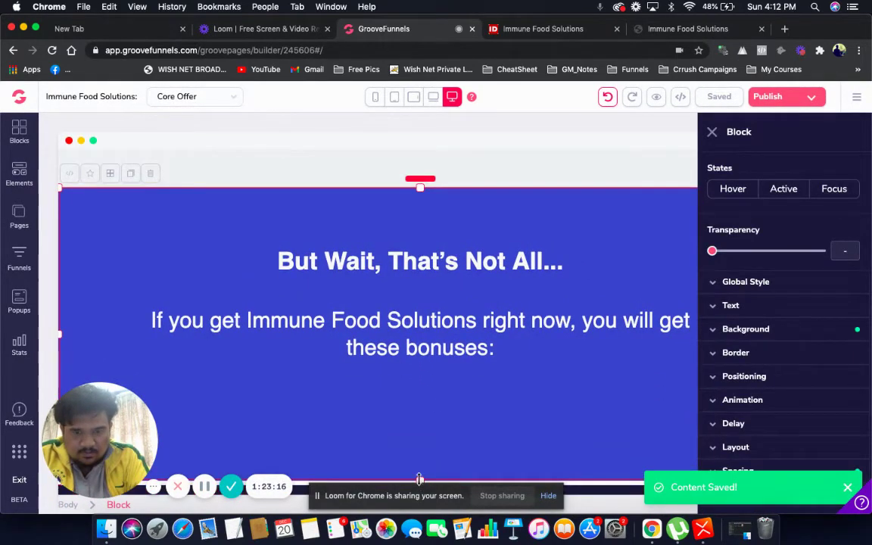
left_click_drag(420, 477, 419, 432)
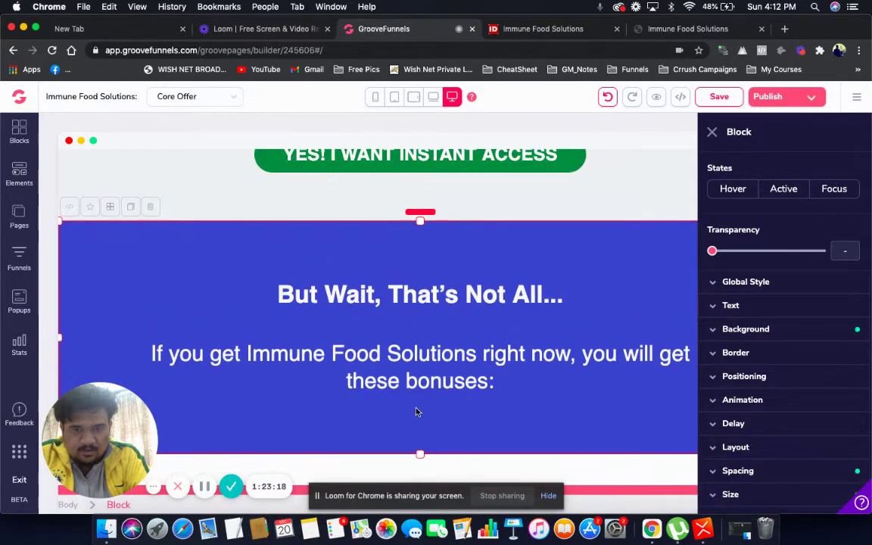
left_click_drag(413, 396, 404, 376)
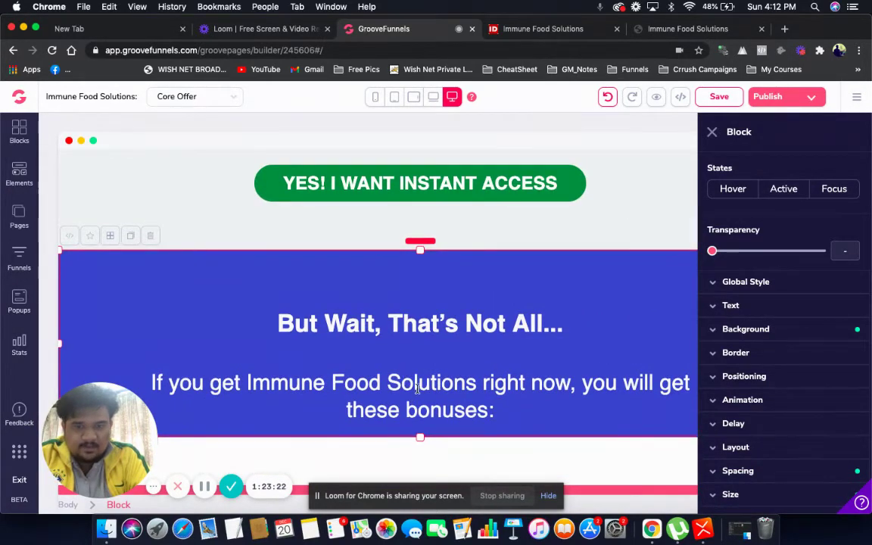
Remove the blank line between the heading and the bonus sentence, and reduce the bonus sentence's font size.
left_click(417, 389)
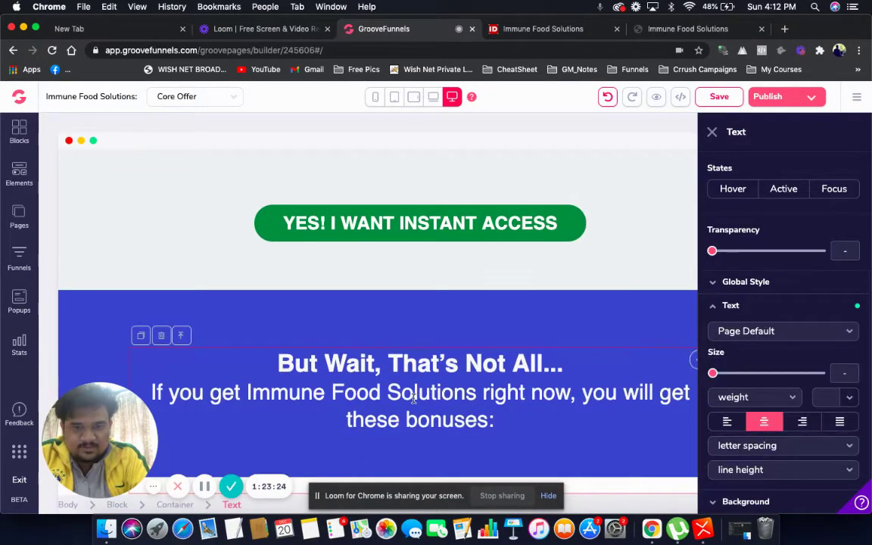
triple_click(413, 399)
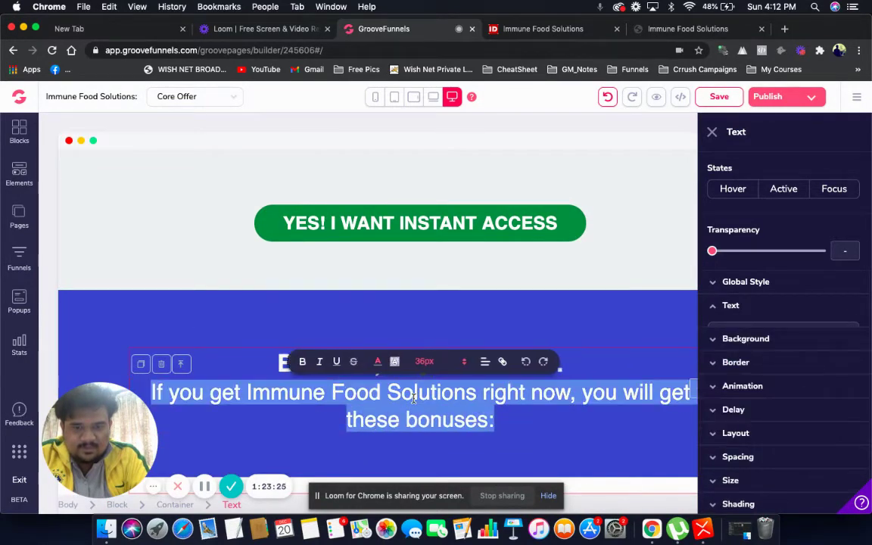
left_click(465, 364)
scroll(439, 461, "down", 3)
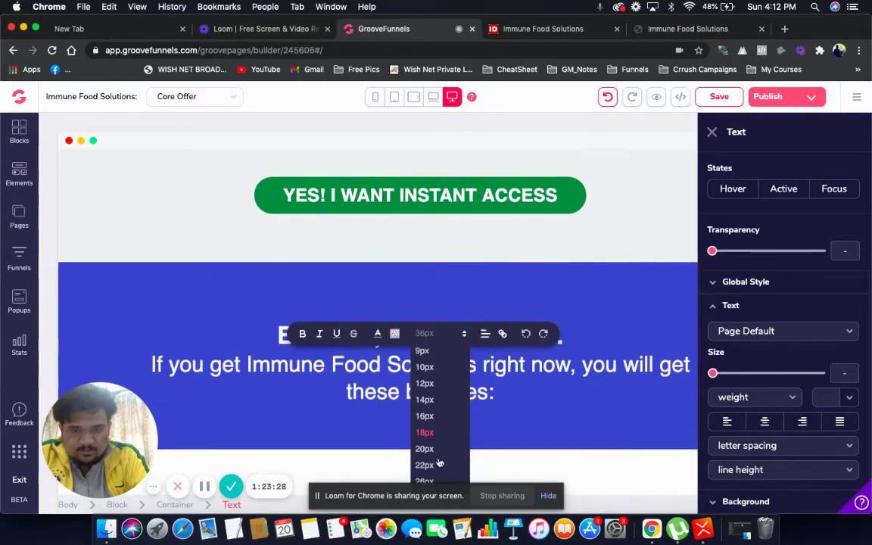
left_click(437, 461)
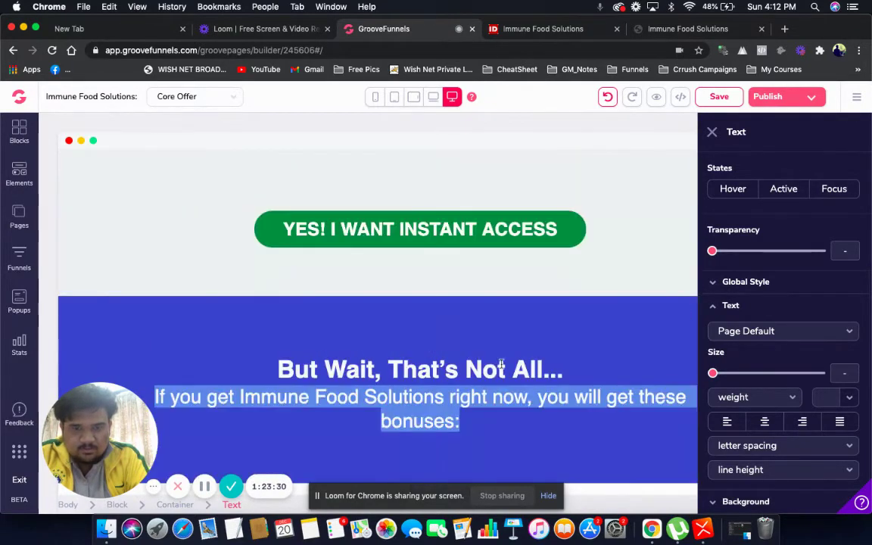
left_click(584, 236)
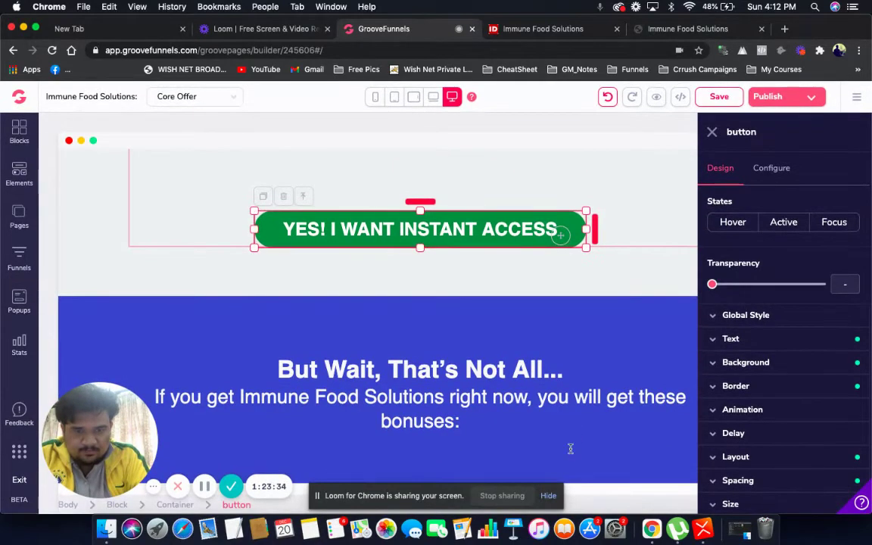
left_click(571, 449)
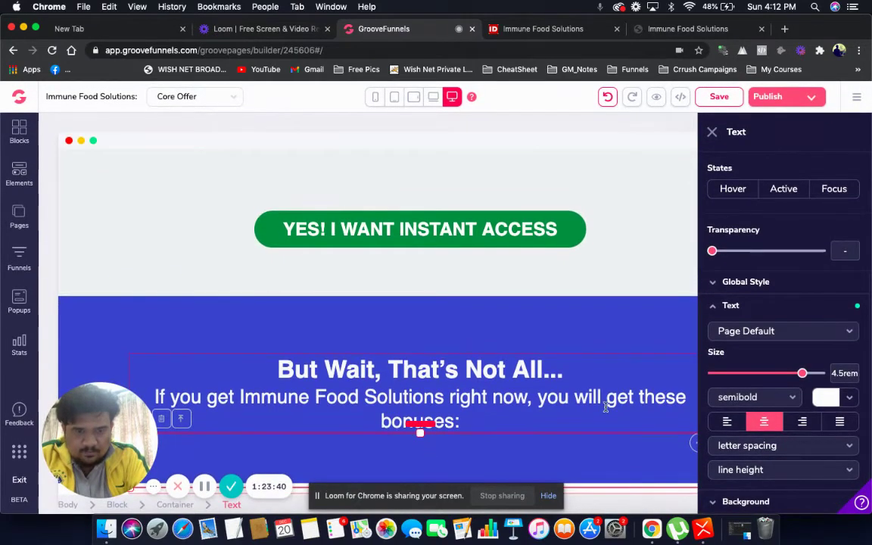
left_click(712, 133)
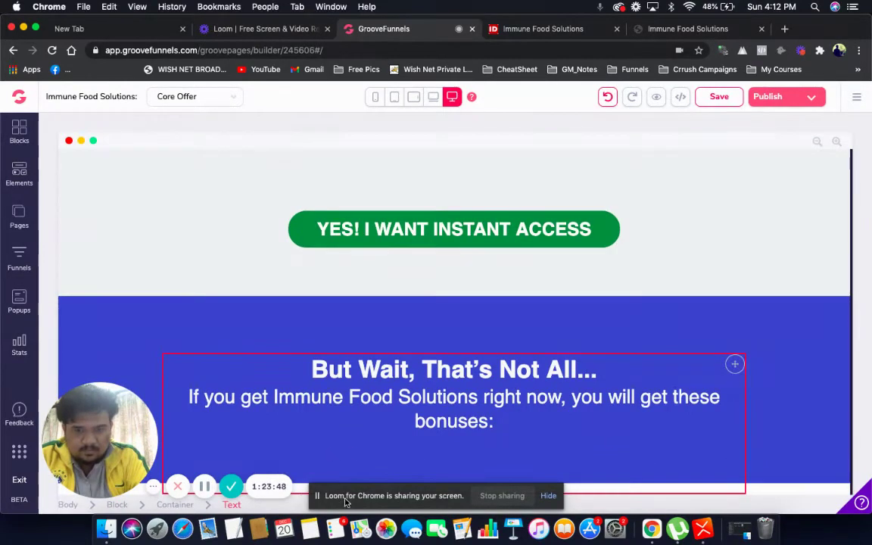
left_click_drag(345, 501, 670, 32)
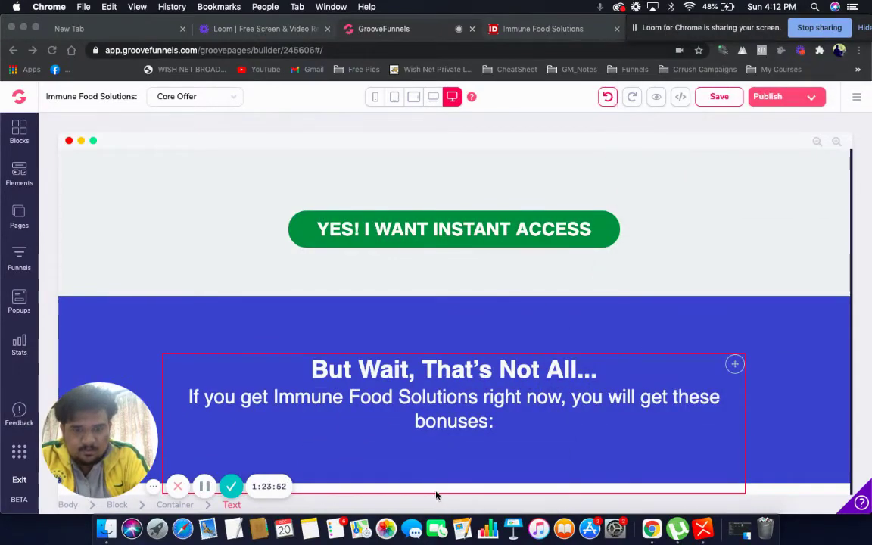
Shorten the empty text line beneath the bonus sentence by raising its lower edge to fit inside the blue block, and select the block.
left_click(468, 336)
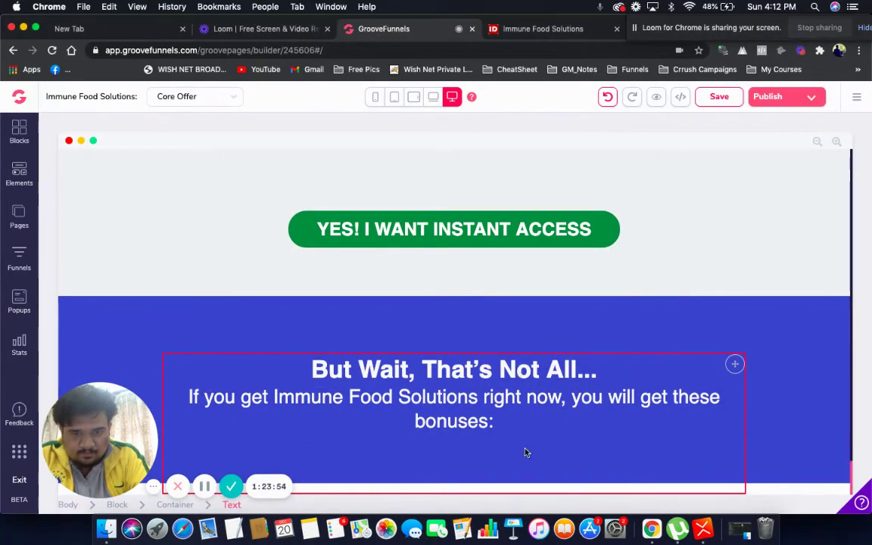
left_click(529, 307)
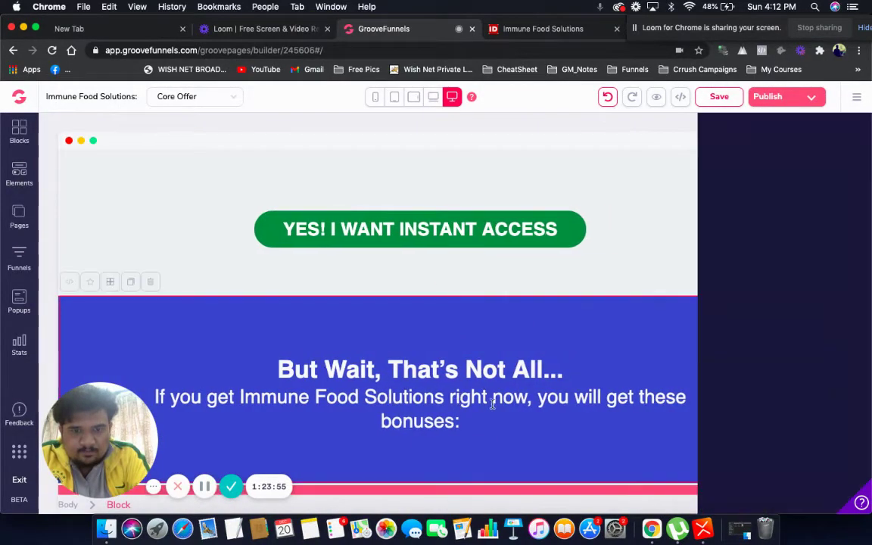
left_click(418, 413)
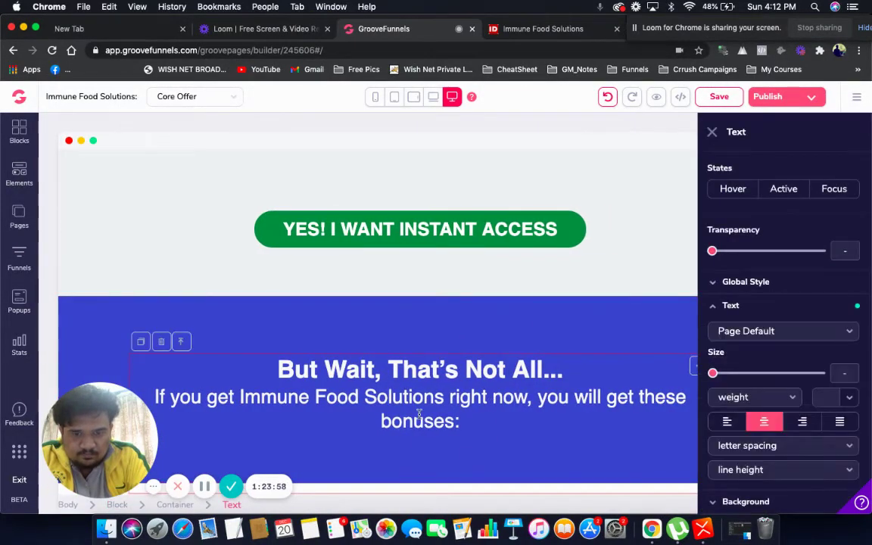
left_click(419, 422)
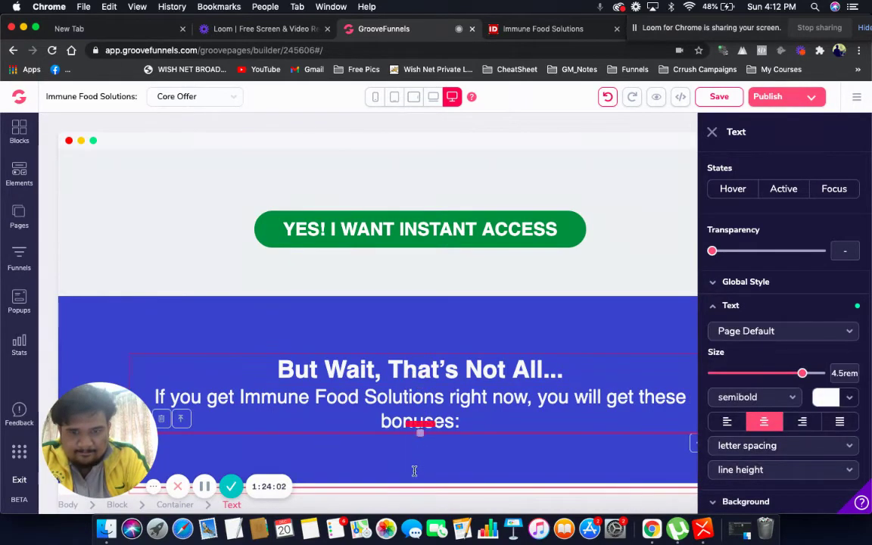
left_click_drag(420, 485, 422, 461)
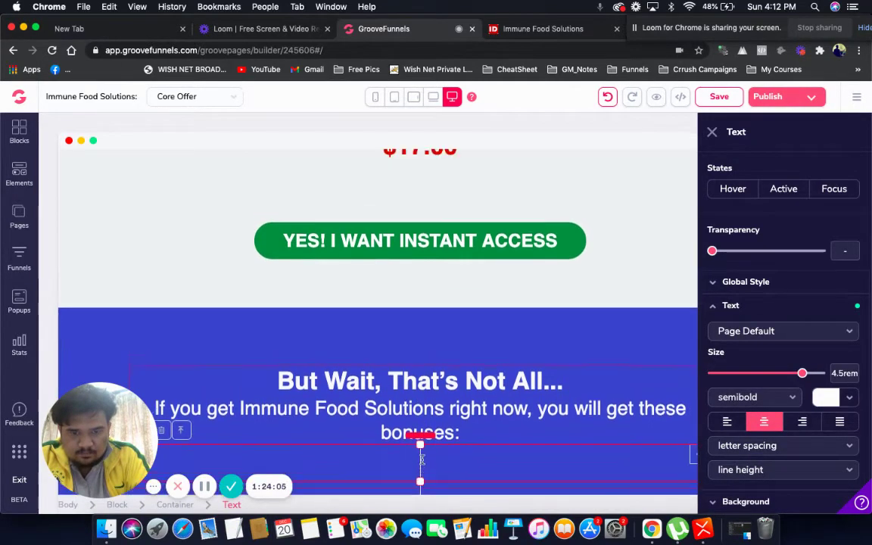
left_click(457, 336)
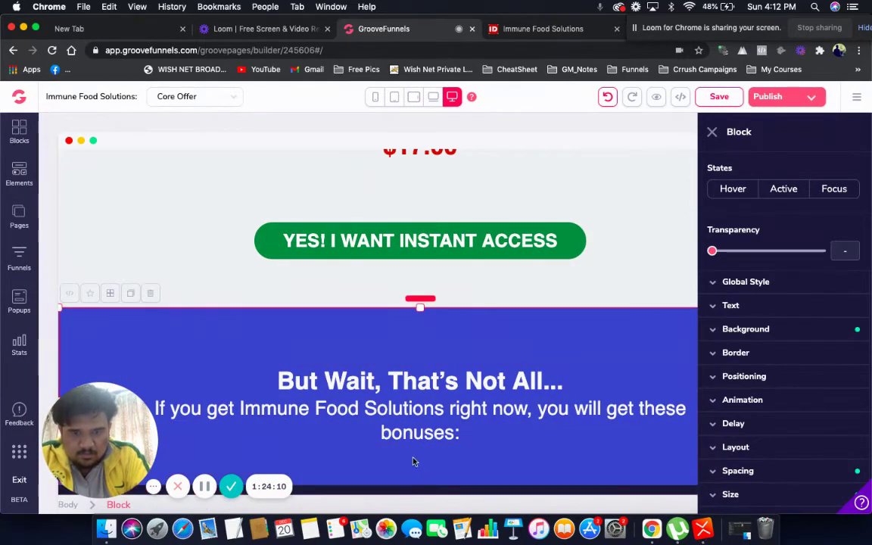
scroll(424, 432, "down", 1)
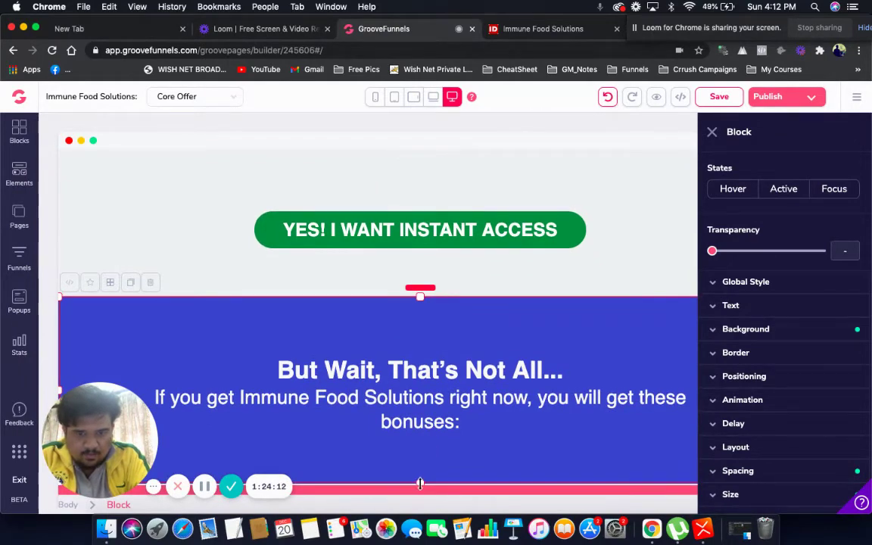